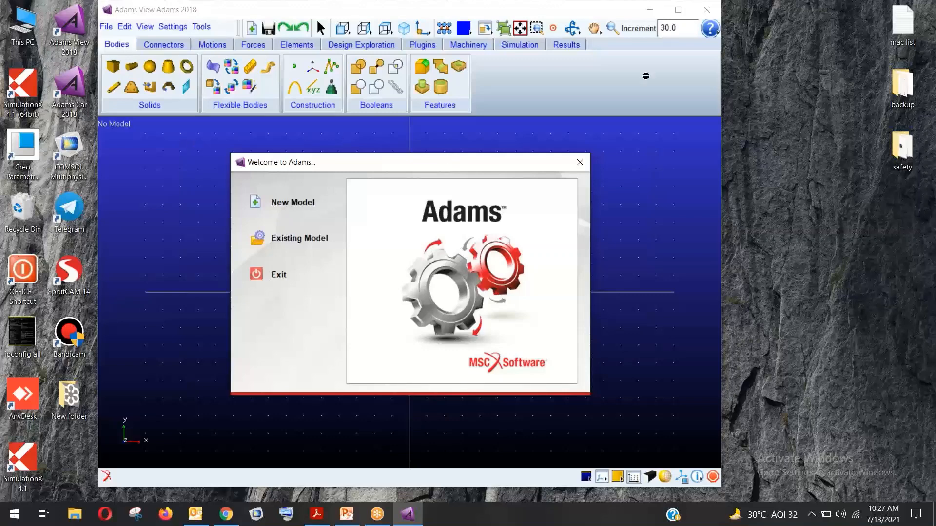
Maximize Adams View and dismiss the licence error and the licence queue warning
double_click(226, 11)
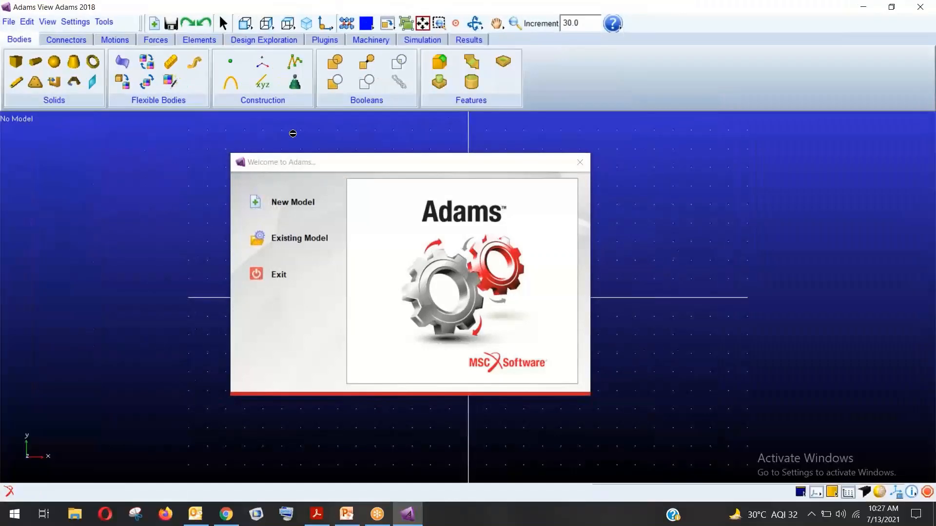
left_click_drag(323, 159, 321, 131)
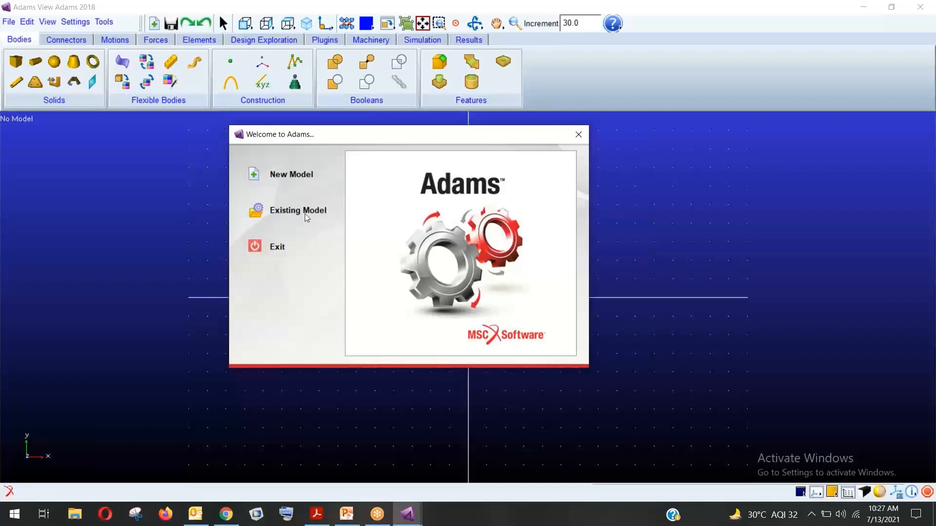
mouse_move(407, 514)
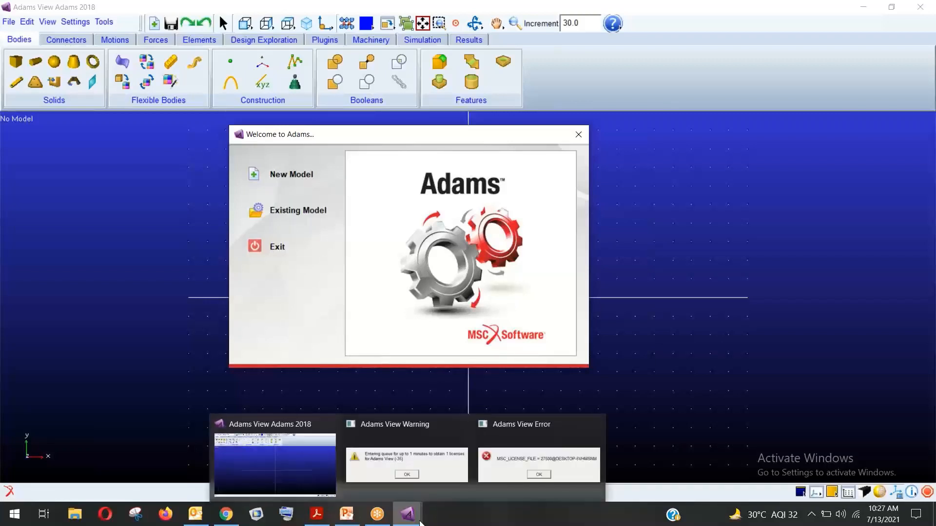
left_click(498, 487)
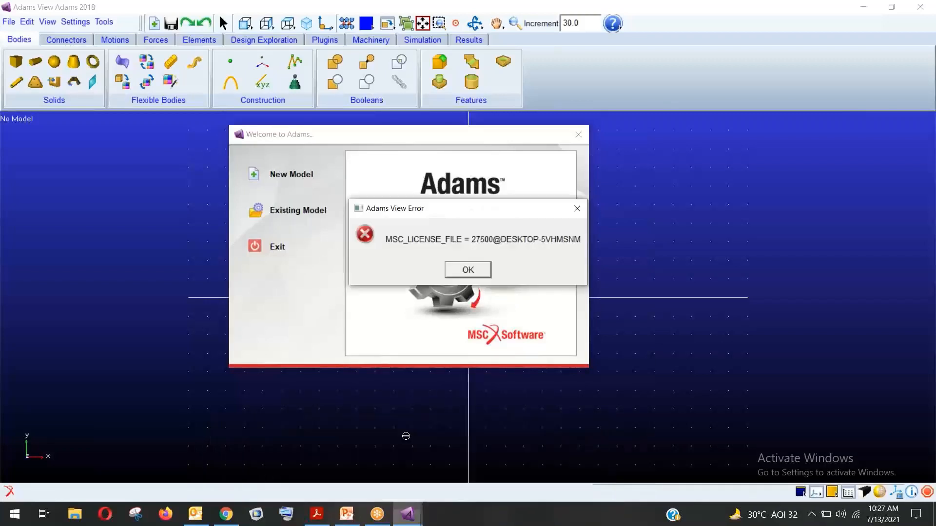
left_click(467, 271)
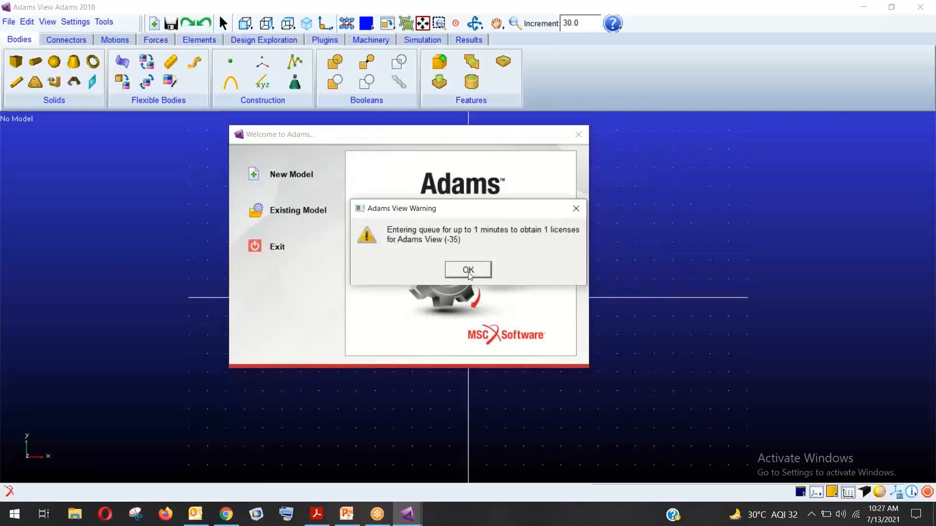
left_click(469, 273)
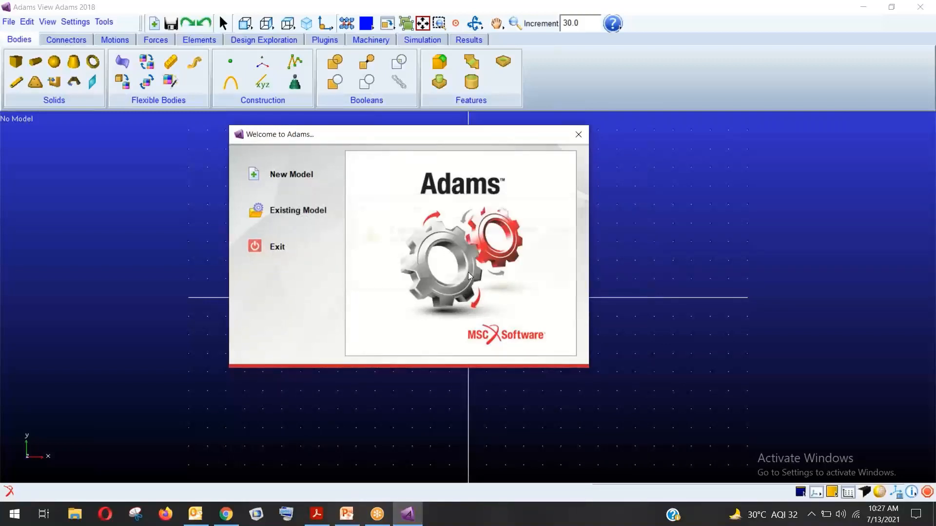
left_click(256, 211)
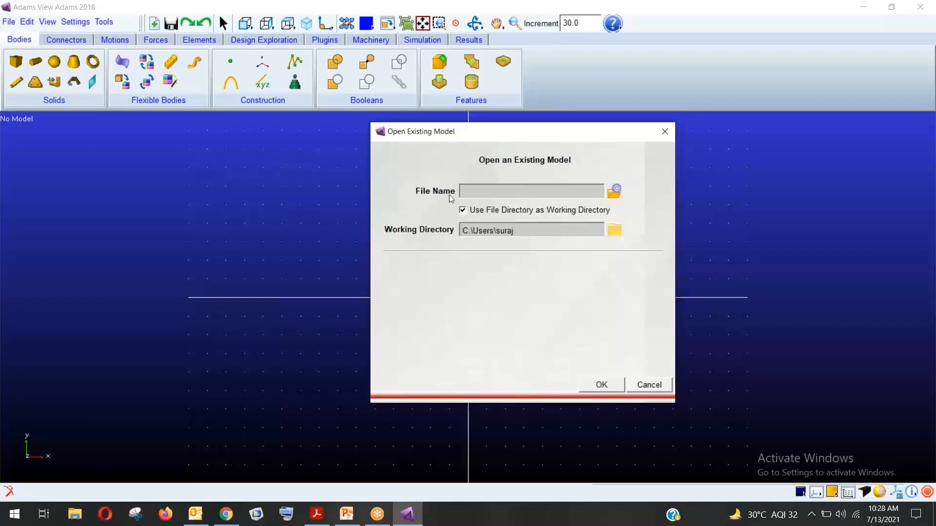
right_click(487, 191)
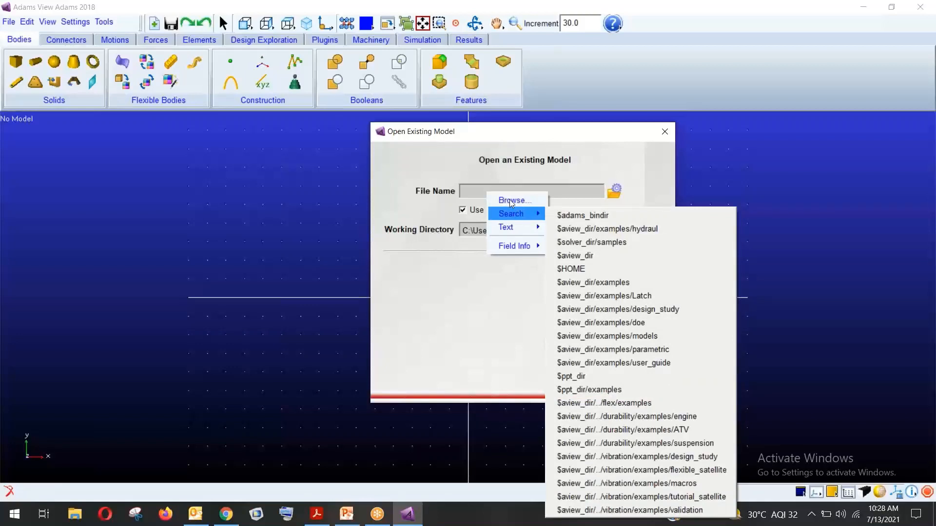
left_click(484, 190)
right_click(488, 190)
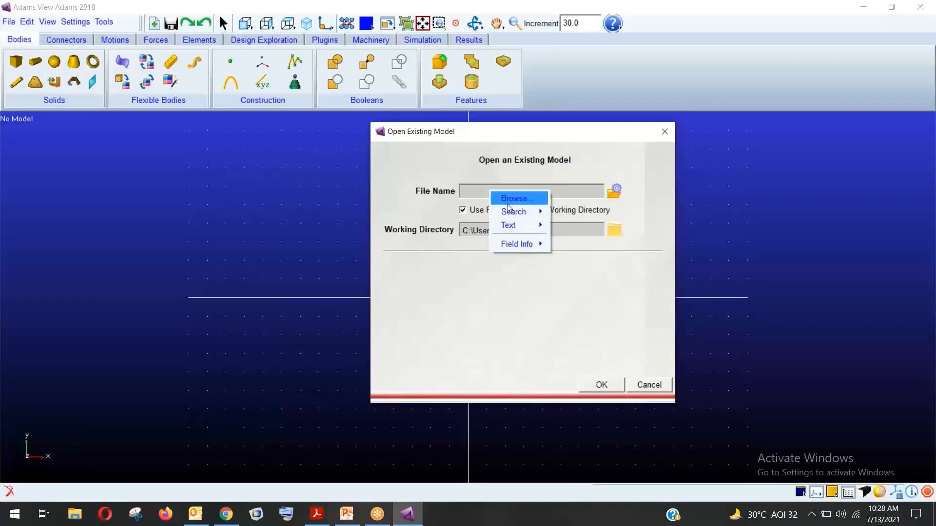
left_click(508, 204)
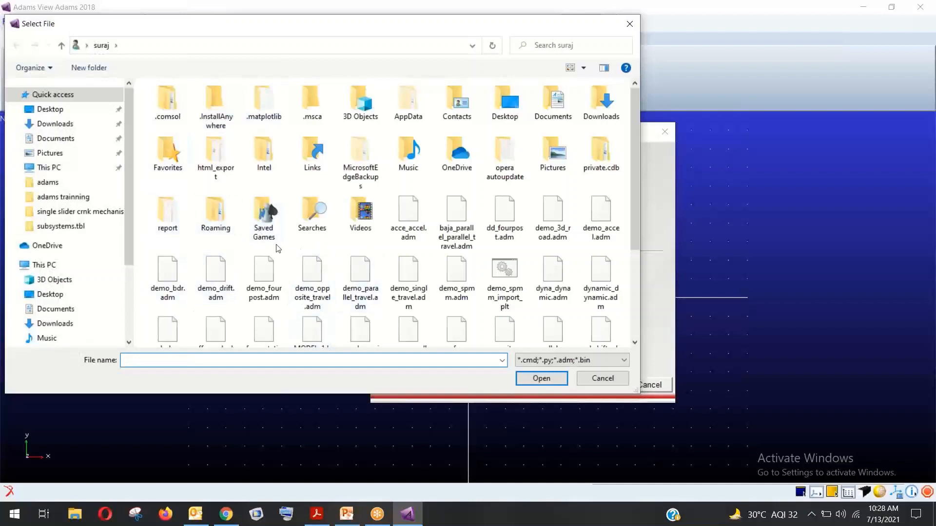
left_click(72, 114)
double_click(206, 98)
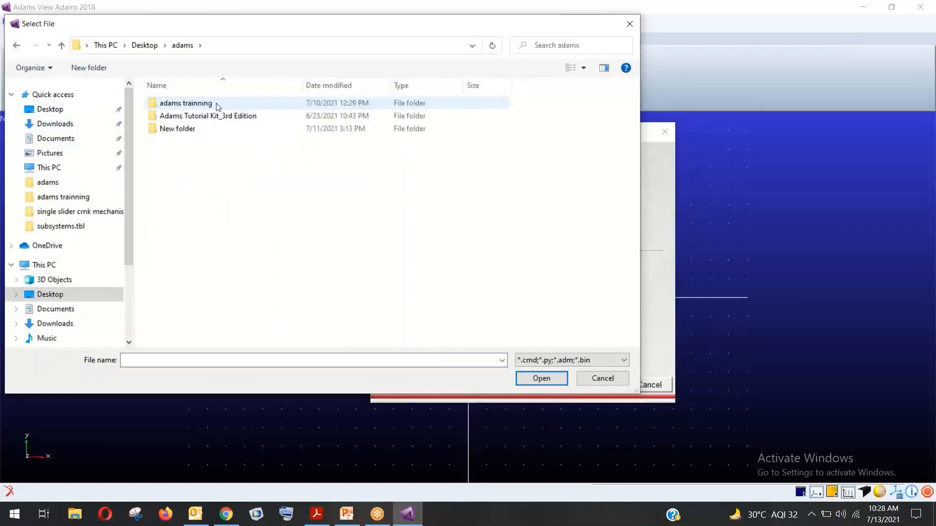
double_click(218, 106)
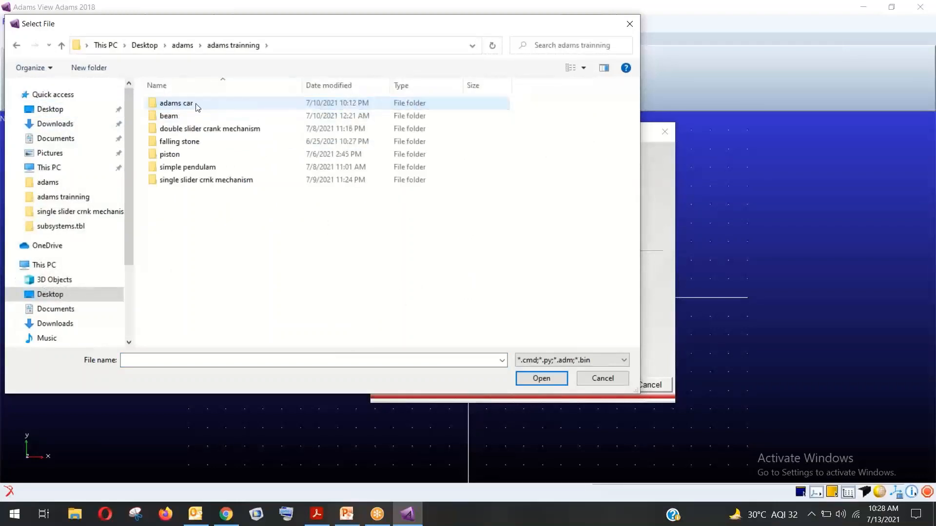
double_click(198, 106)
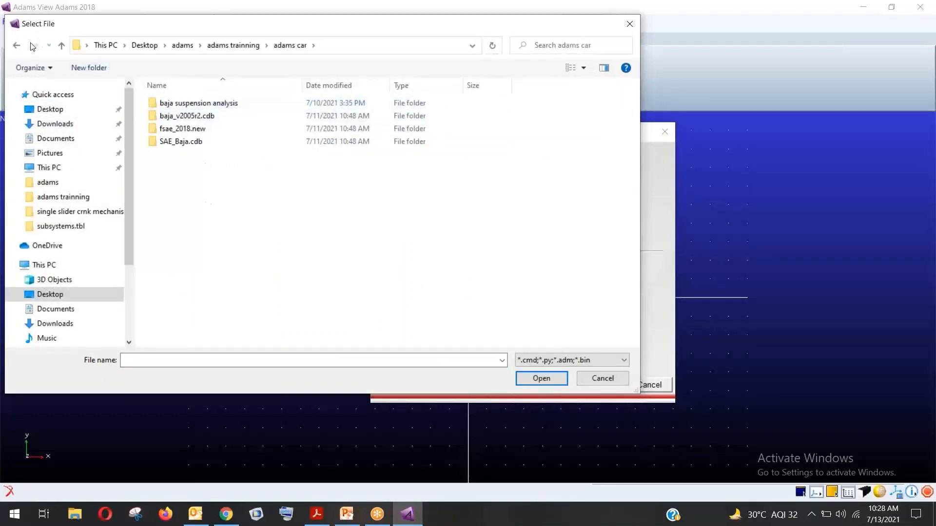
left_click(17, 45)
double_click(202, 116)
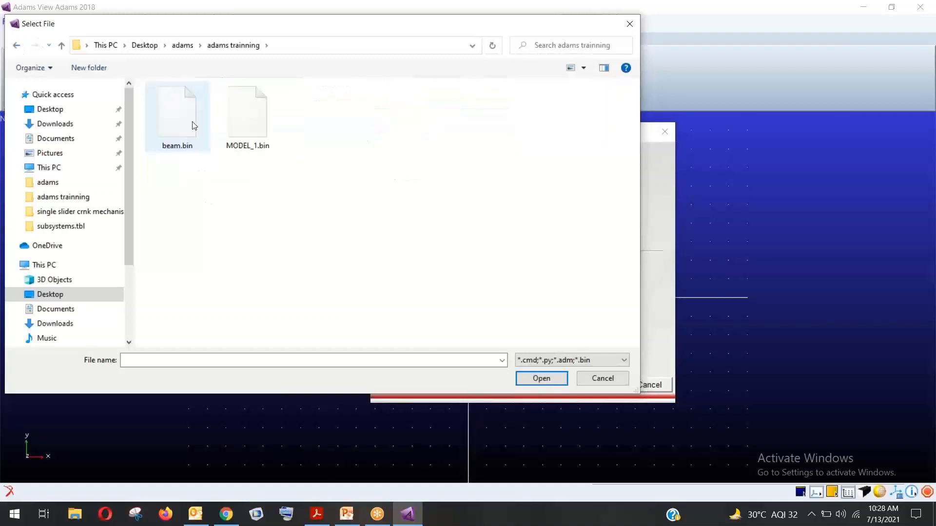
left_click(187, 119)
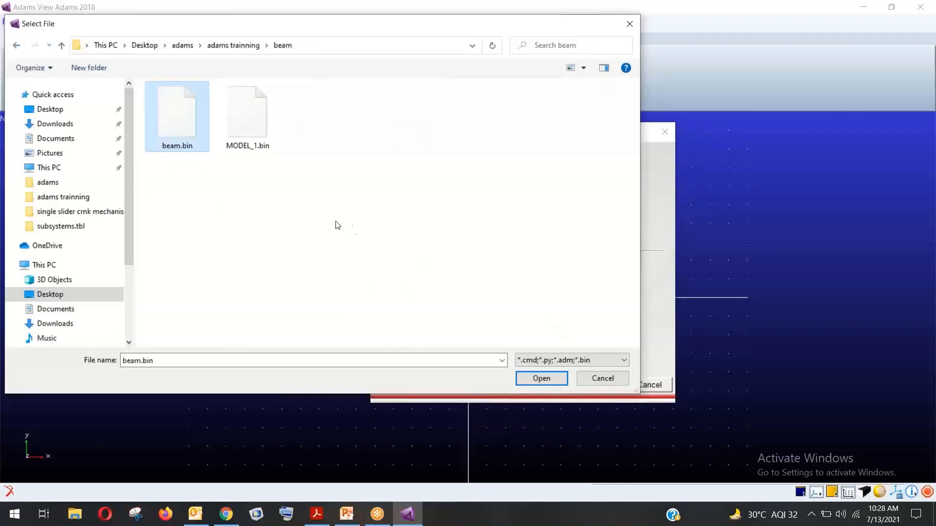
left_click(276, 197)
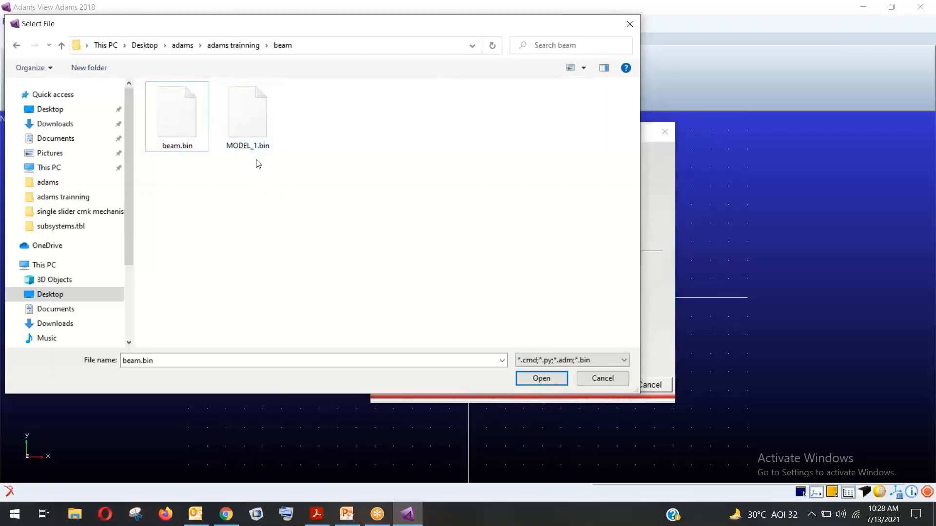
left_click(561, 360)
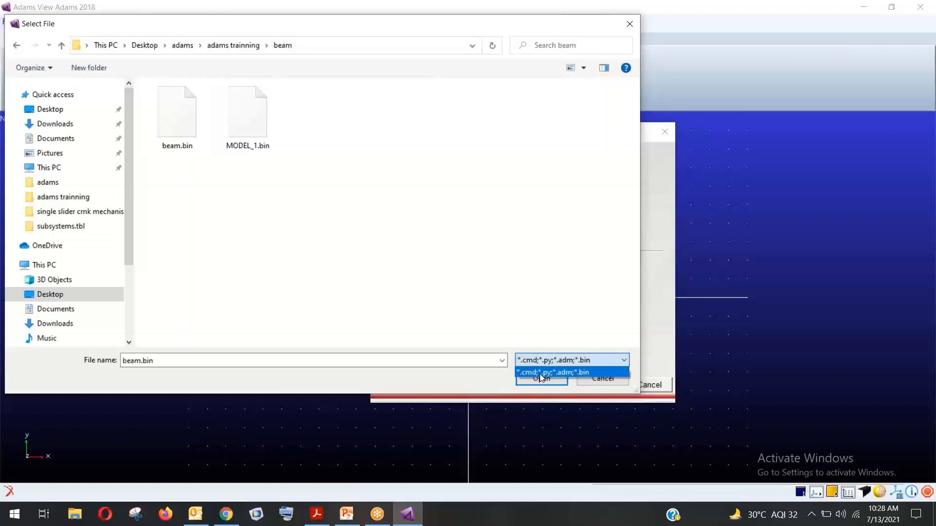
left_click(499, 250)
left_click(593, 379)
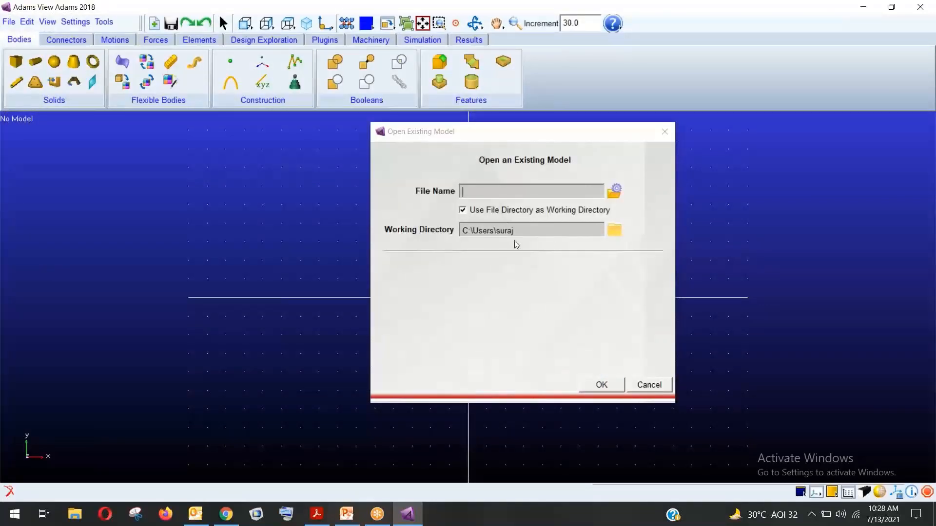
left_click(649, 385)
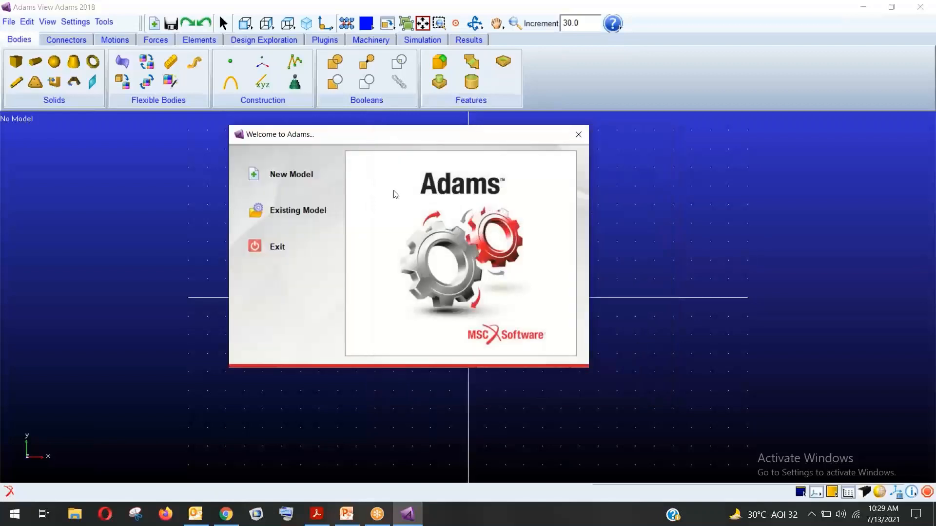
Start a new model, rename MODEL_1 to new_ws, and close the error message window
left_click(253, 183)
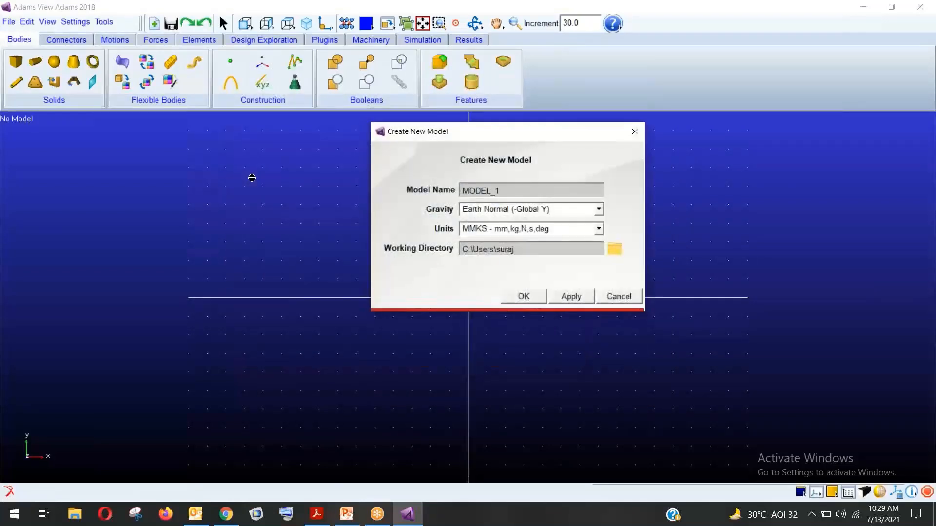
left_click_drag(434, 140, 412, 135)
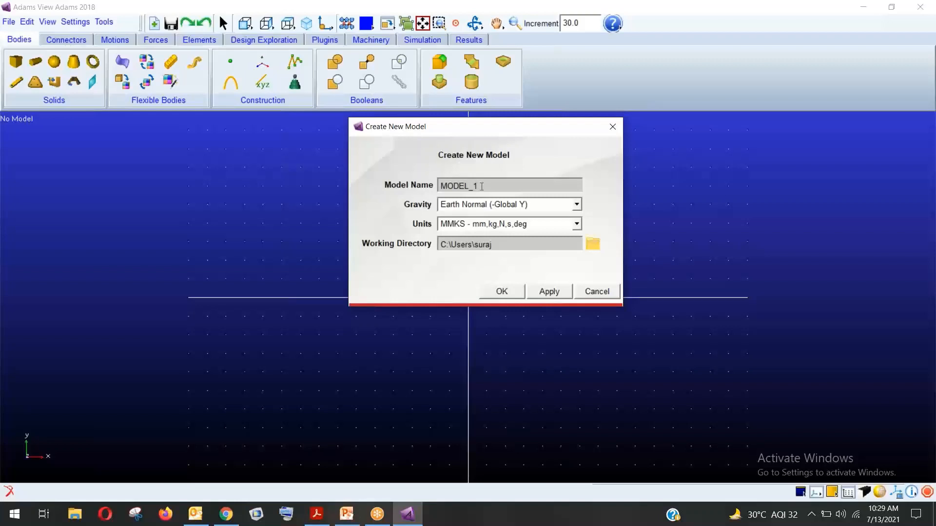
left_click_drag(481, 186, 429, 185)
key("BackSpace")
type("new")
type("_")
left_click(407, 204)
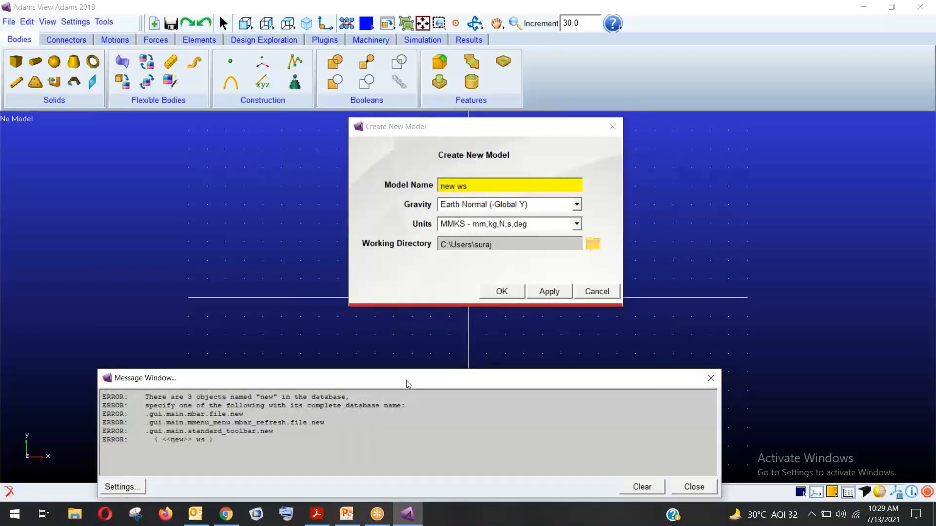
left_click_drag(405, 380, 400, 355)
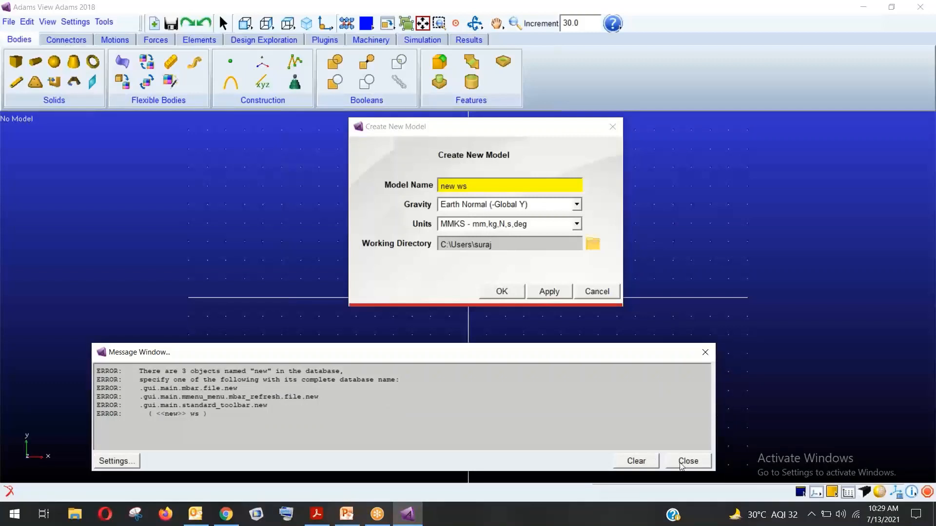
left_click_drag(648, 357, 647, 344)
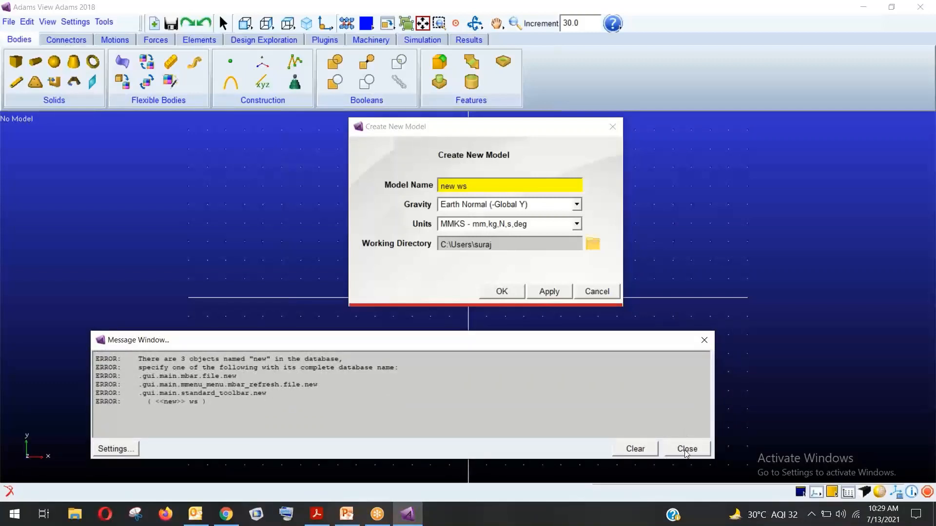
left_click(703, 341)
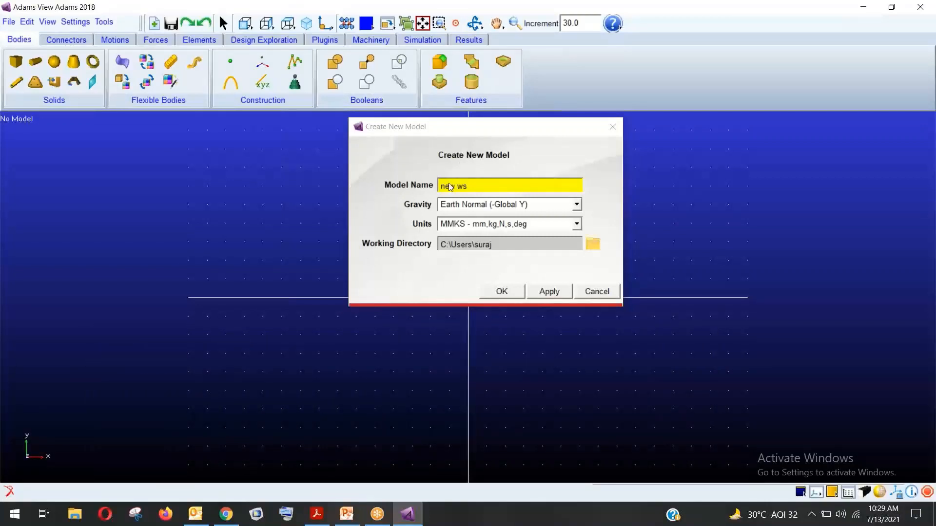
left_click(470, 181)
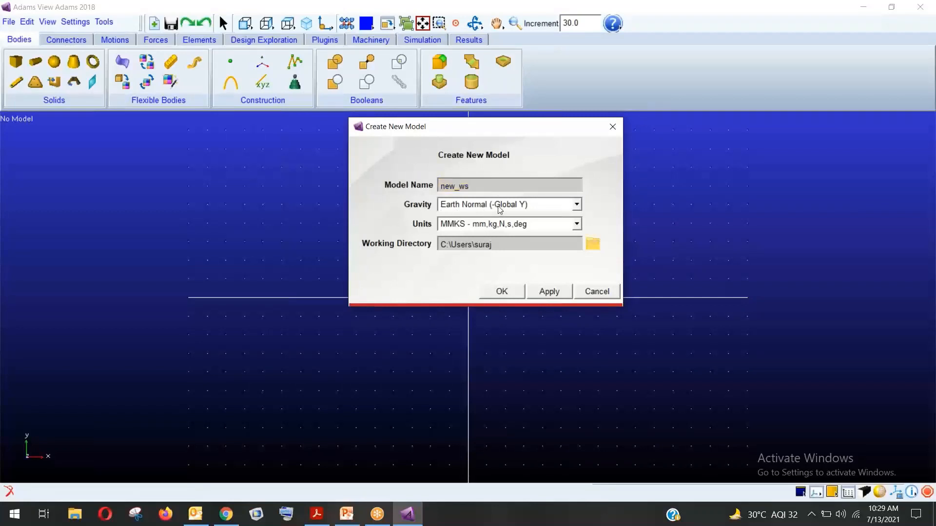
left_click(557, 212)
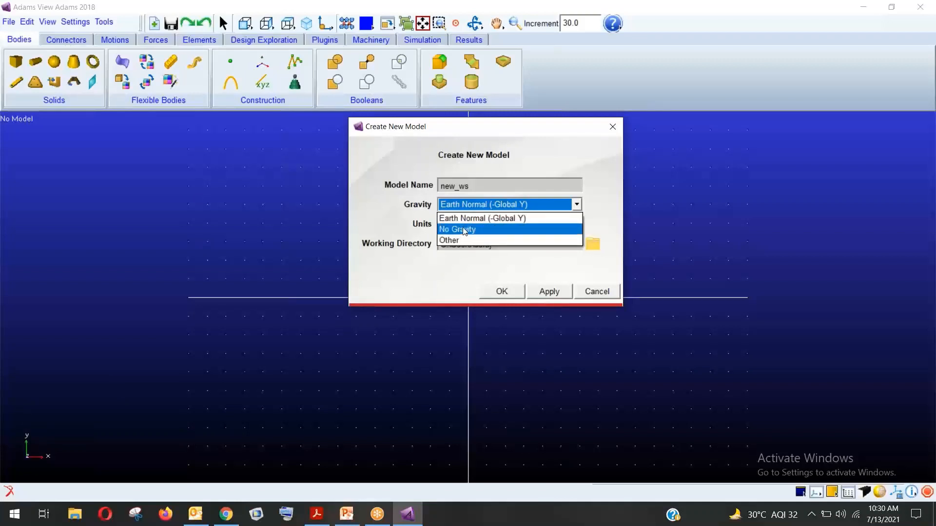
left_click(496, 205)
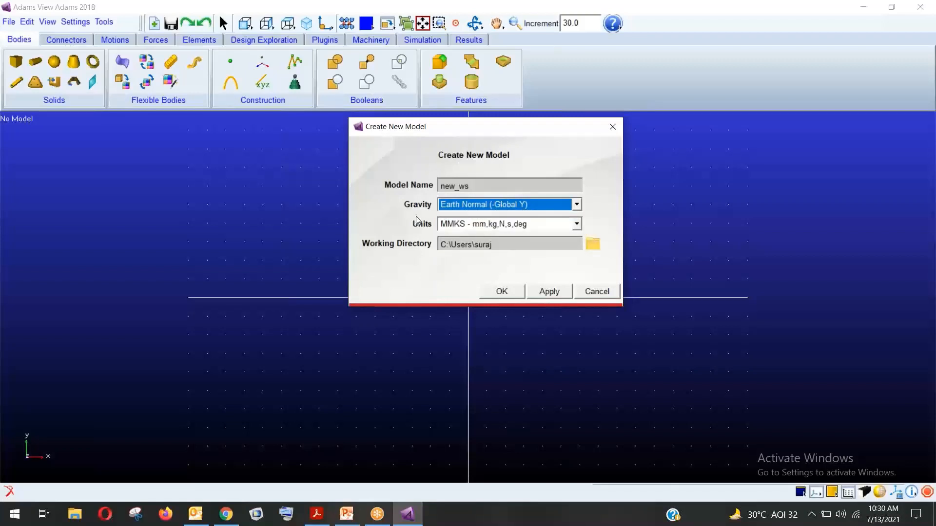
left_click(556, 228)
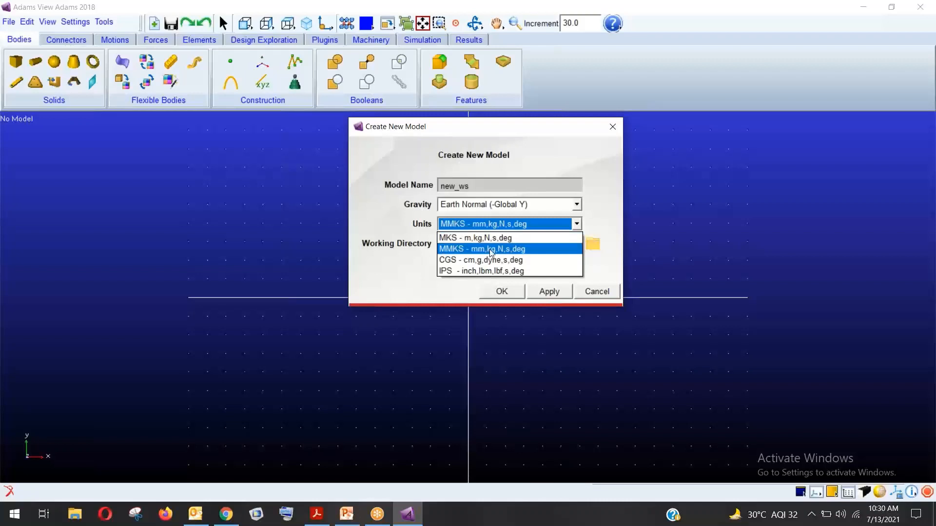
left_click(415, 232)
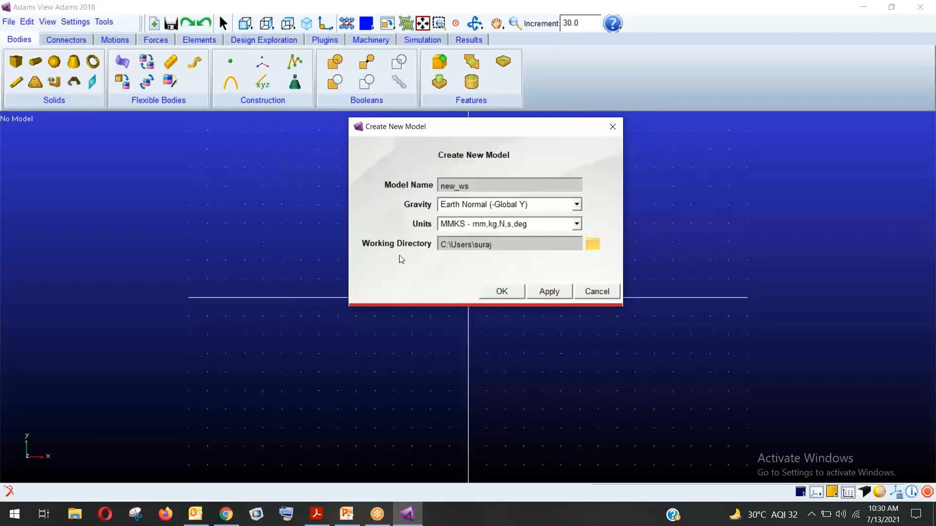
Set the working directory to the adams folder on the Desktop
left_click(597, 247)
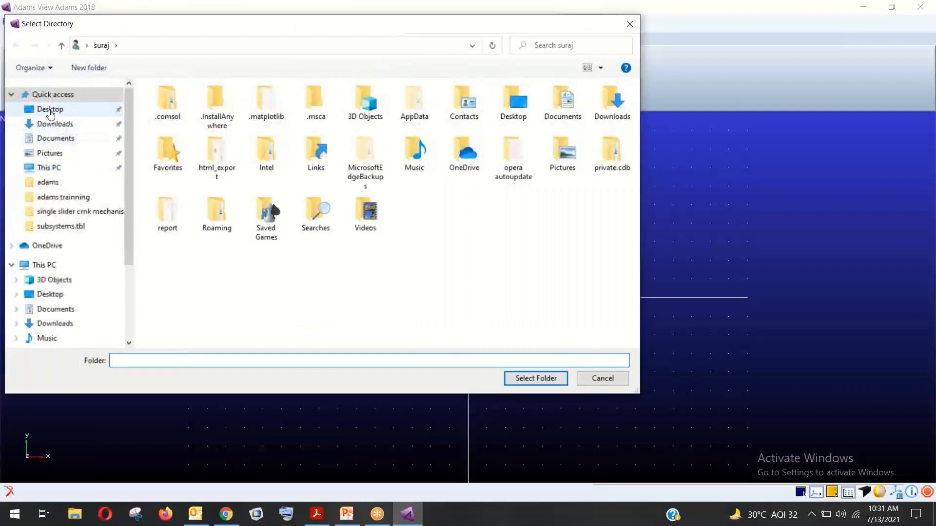
left_click(50, 110)
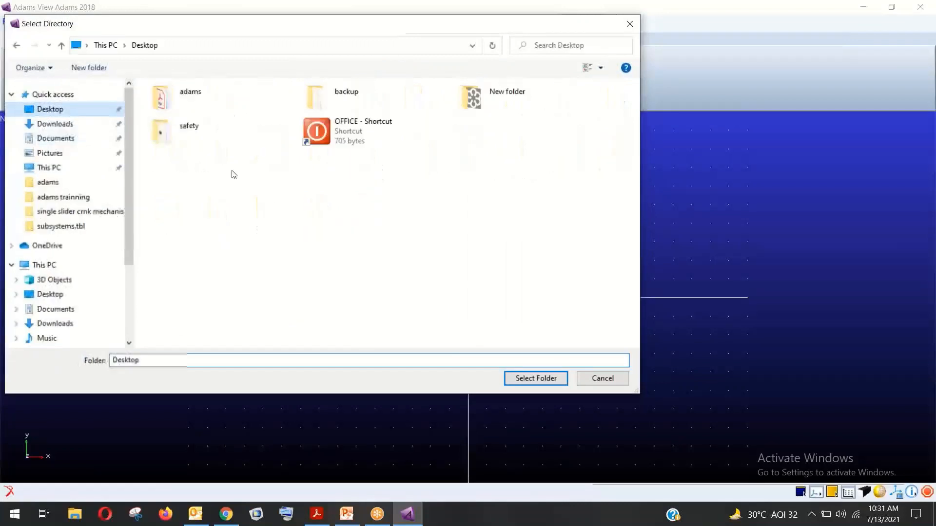
double_click(207, 96)
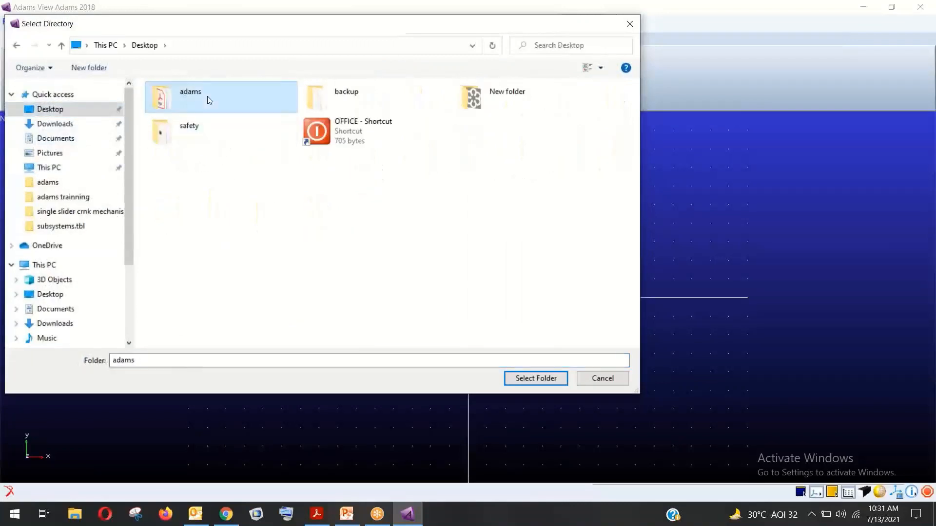
left_click(537, 378)
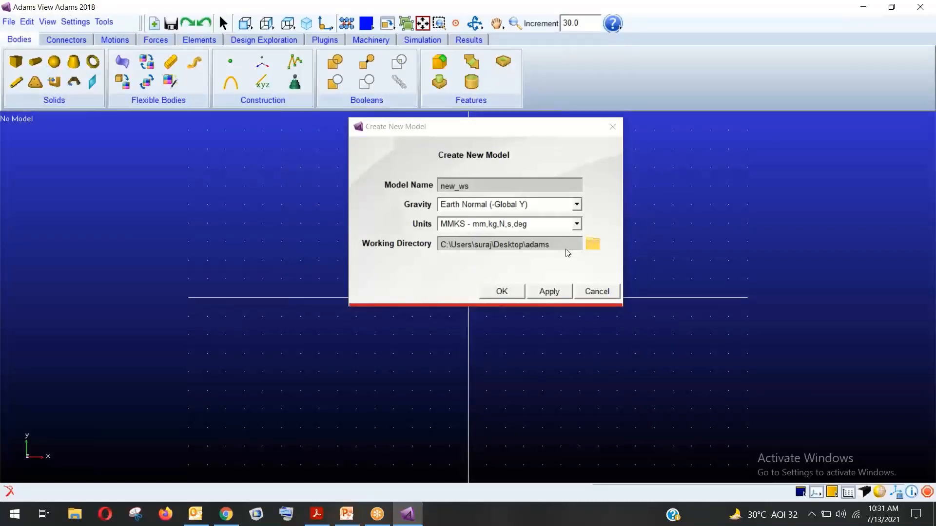
Create the new_ws model, then tour the ribbon tabs from Motions to Results and return to Bodies
left_click(507, 291)
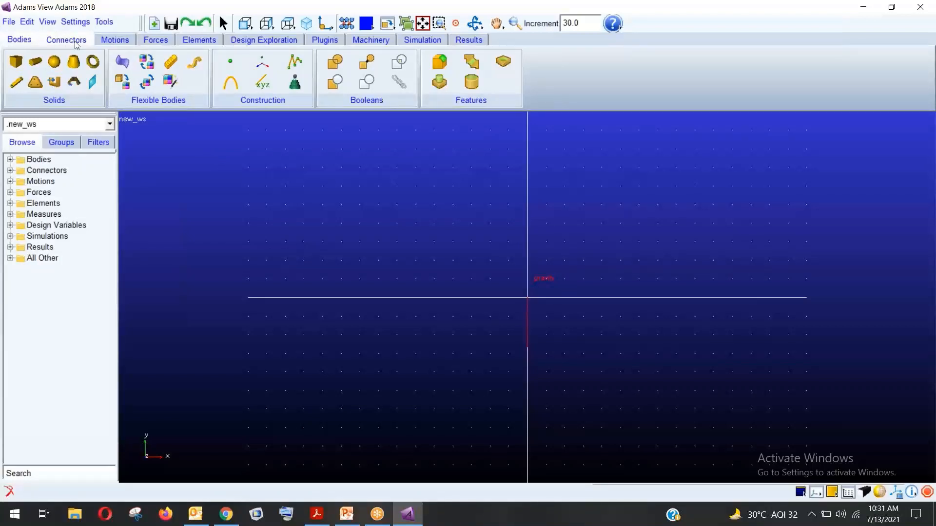
left_click(115, 40)
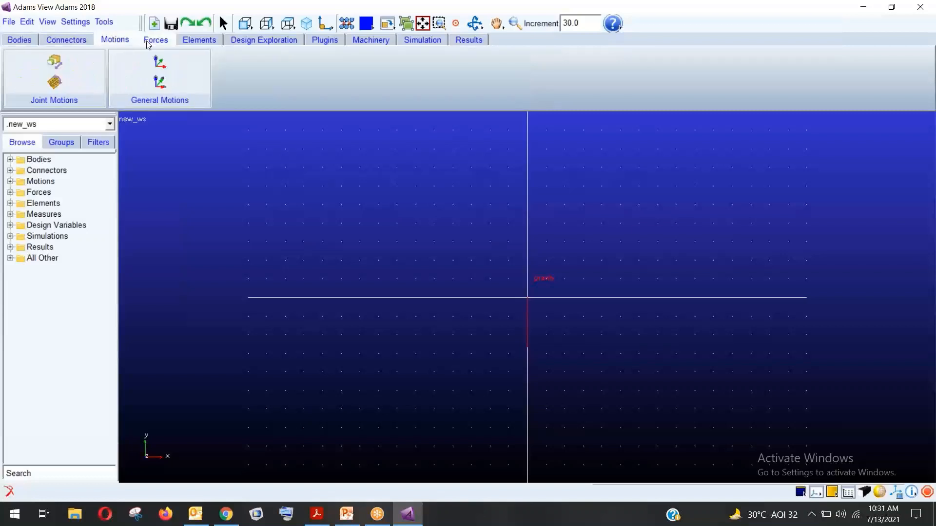
left_click(148, 43)
left_click(195, 42)
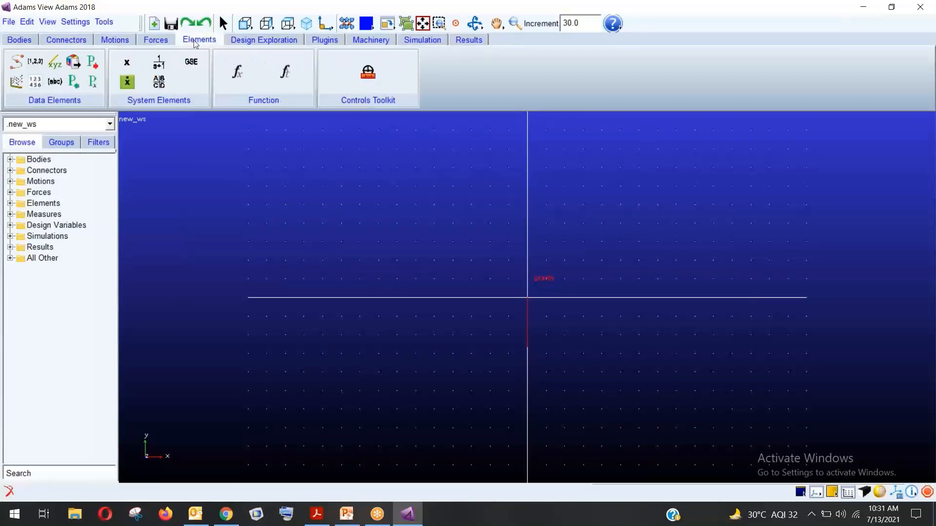
left_click(237, 43)
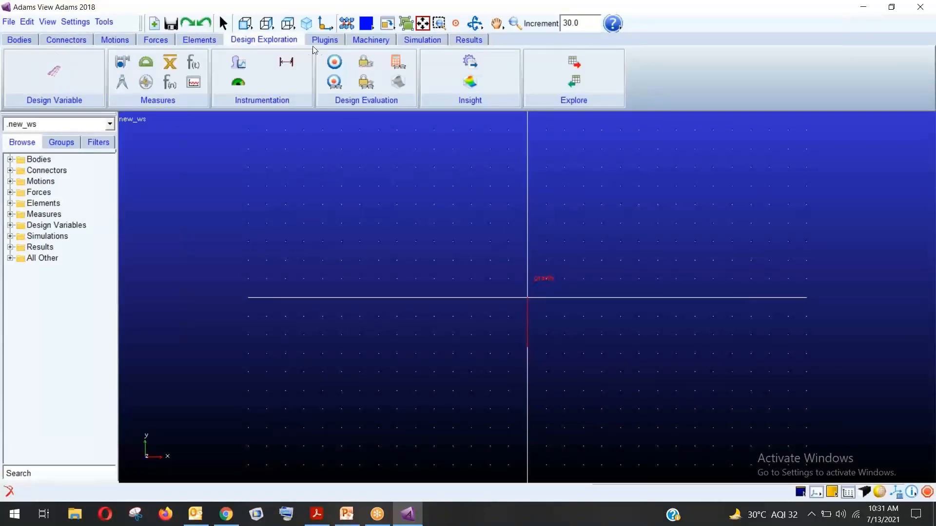
left_click(323, 40)
left_click(369, 42)
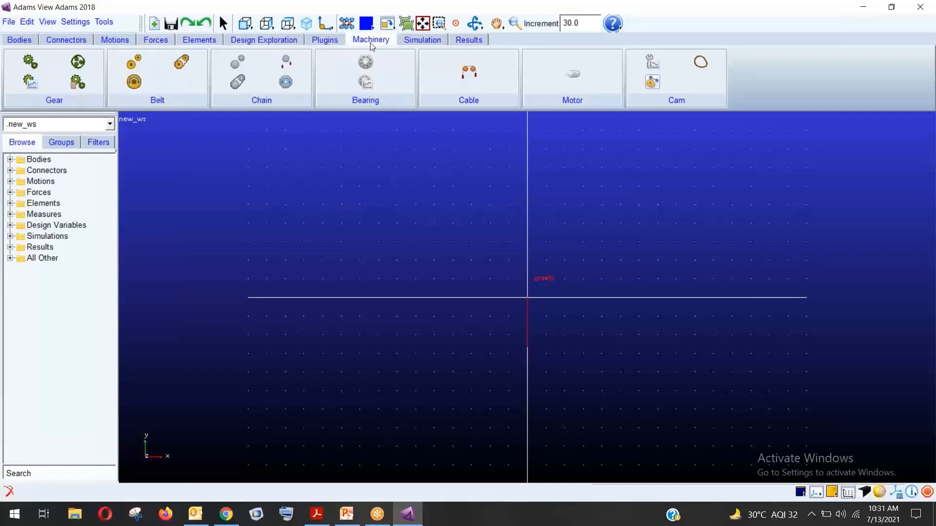
left_click(418, 42)
left_click(456, 42)
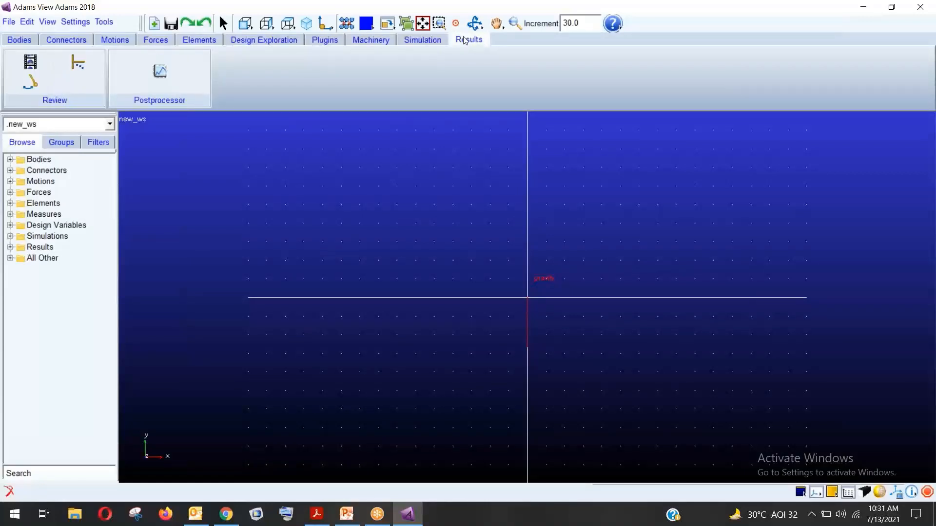
left_click(20, 39)
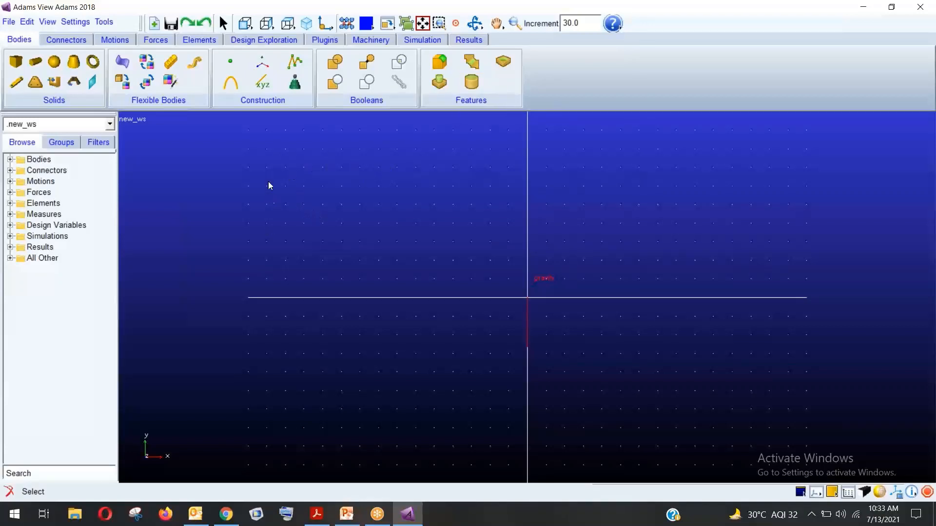
Show the Connectors tab with its Joints, Primitives, Couplers and Special groups
left_click(58, 42)
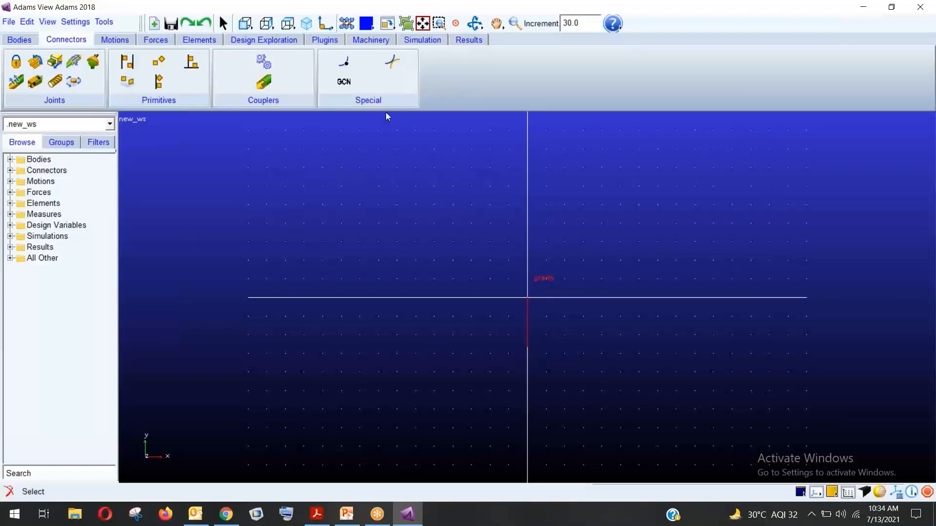
Look at the Motions tab, then show the Forces tab's applied and special forces
left_click(116, 42)
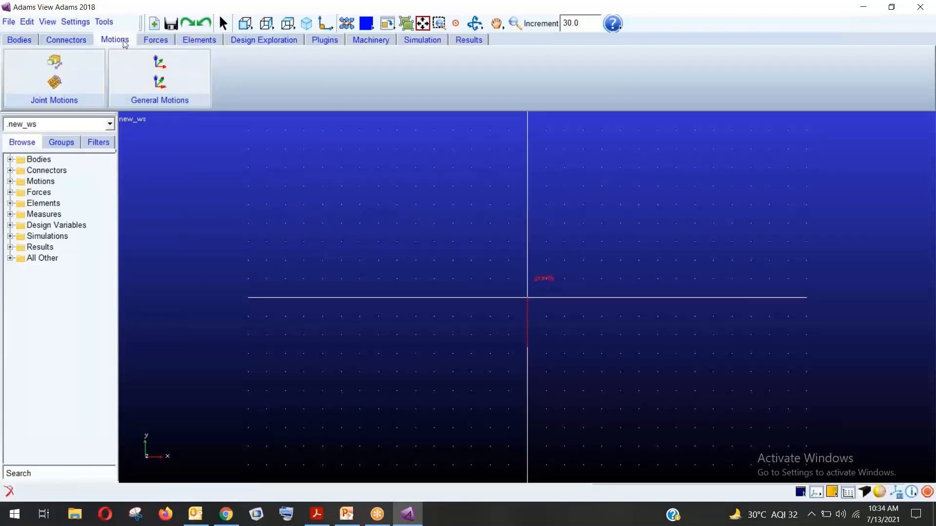
left_click(156, 40)
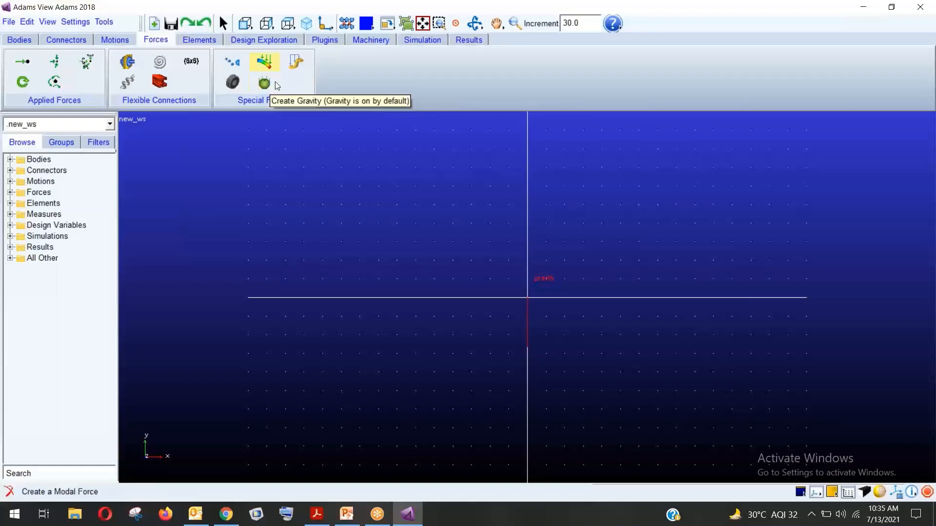
Browse the Elements and Design Exploration tabs, then show the Plugins tab's Controls, Vibration, Durability and Mechatronics
left_click(200, 40)
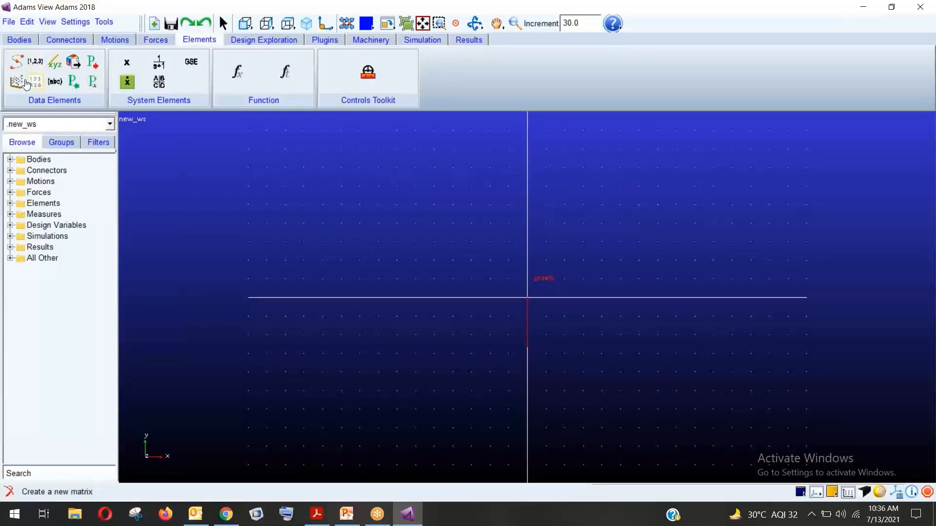
left_click(232, 41)
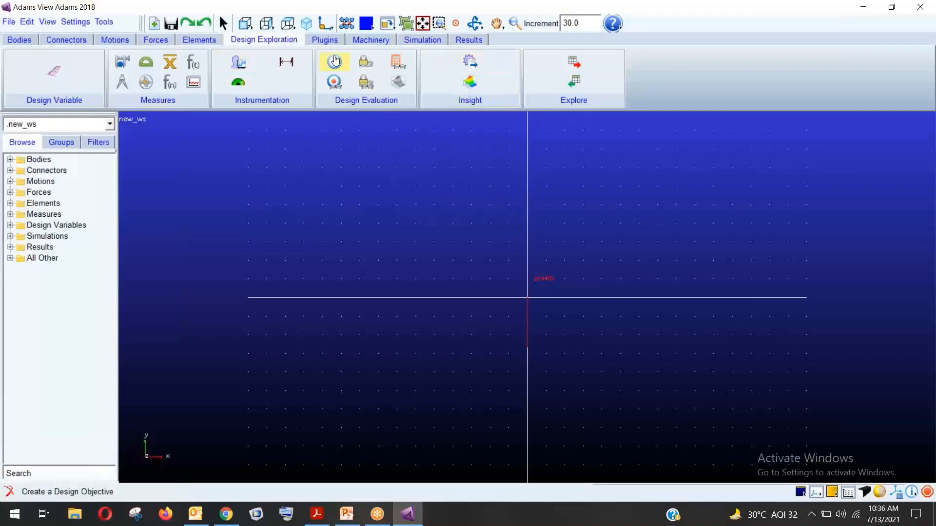
left_click(323, 40)
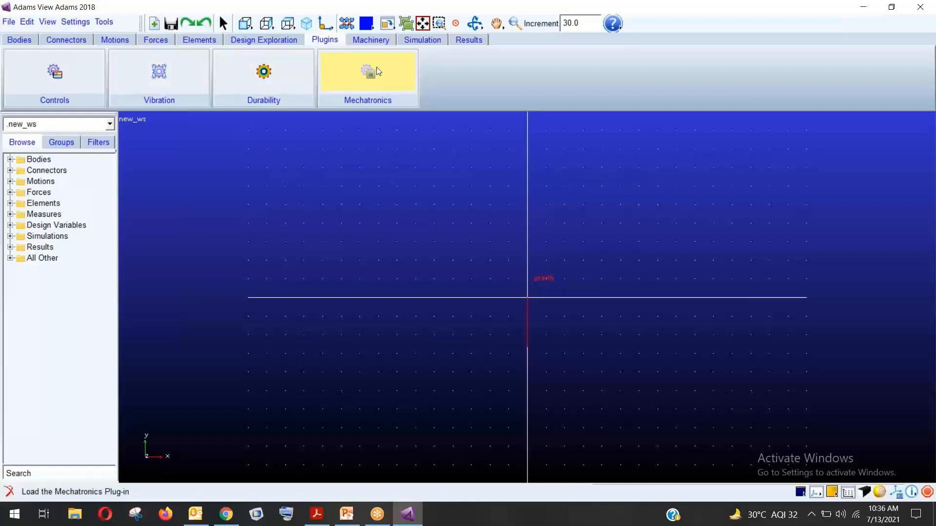
Look over the Machinery gear and belt tools, then show the Simulation tab's Setup and Simulate
left_click(377, 40)
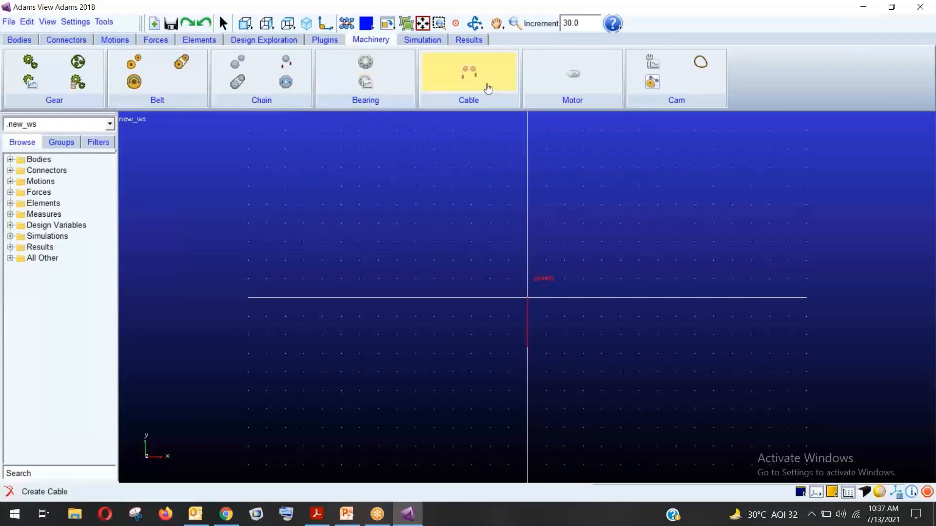
left_click(414, 41)
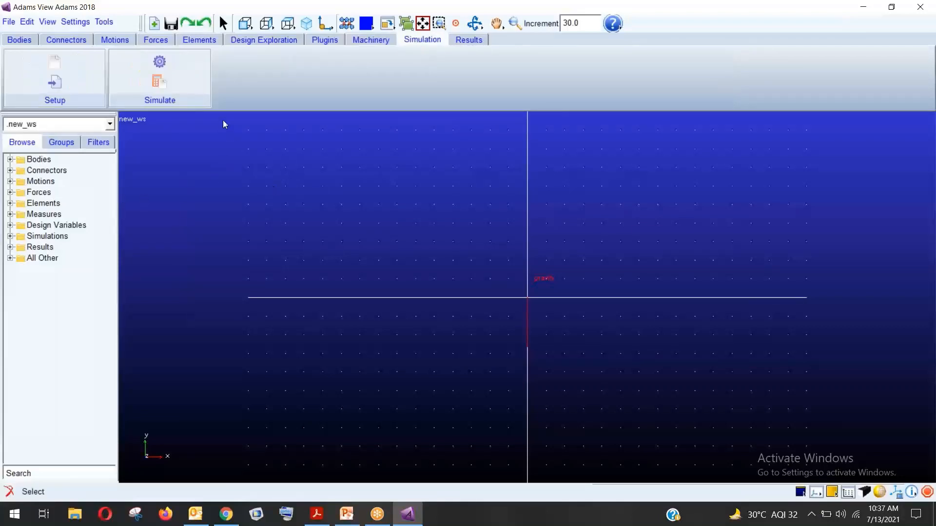
Open Simulation Control and keep the simulation length specified by End Time
left_click(168, 66)
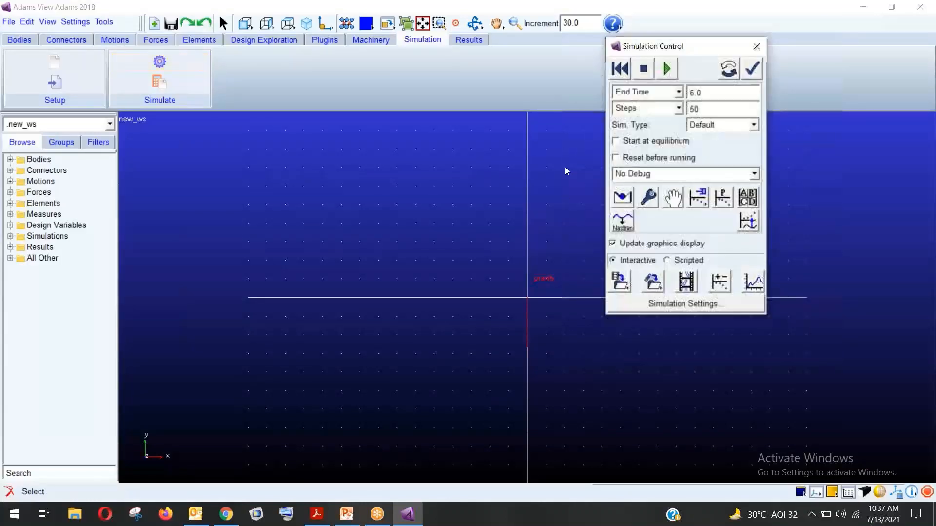
left_click_drag(675, 54, 686, 94)
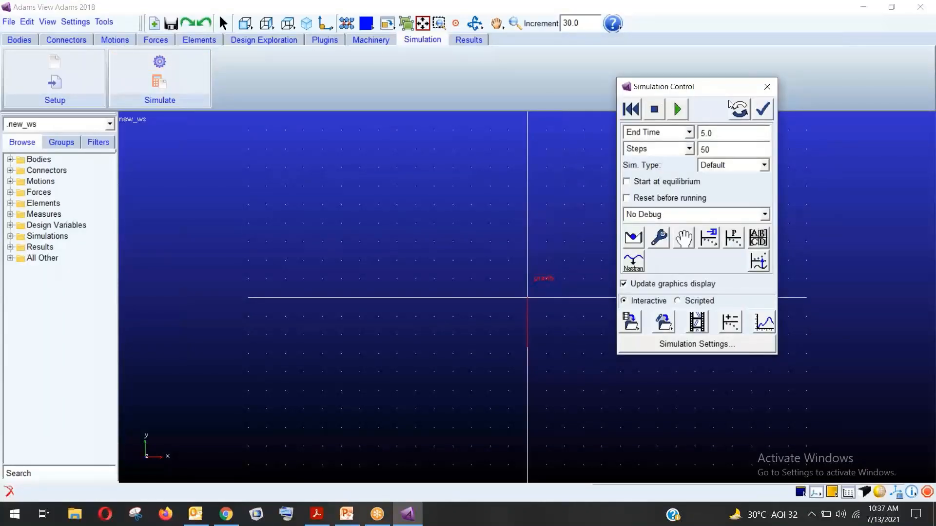
left_click_drag(692, 90, 718, 95)
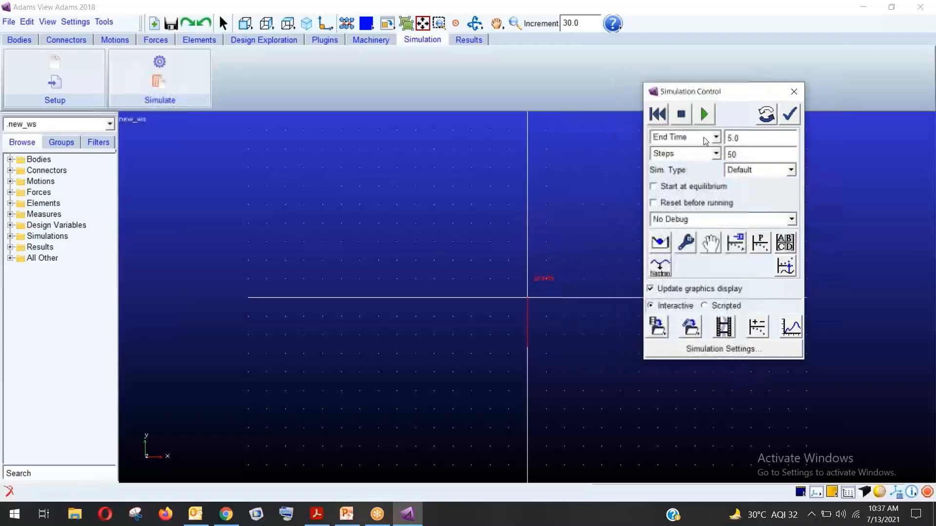
left_click(718, 138)
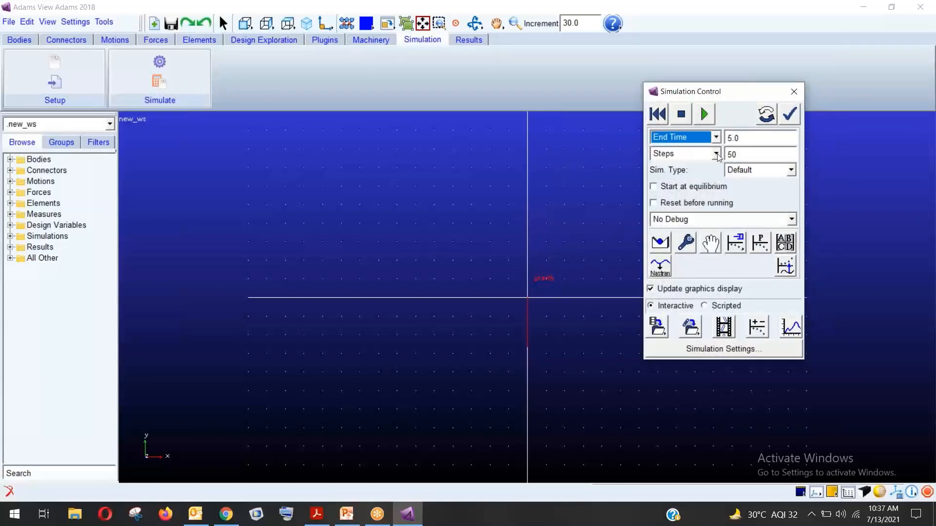
left_click(716, 154)
left_click(717, 157)
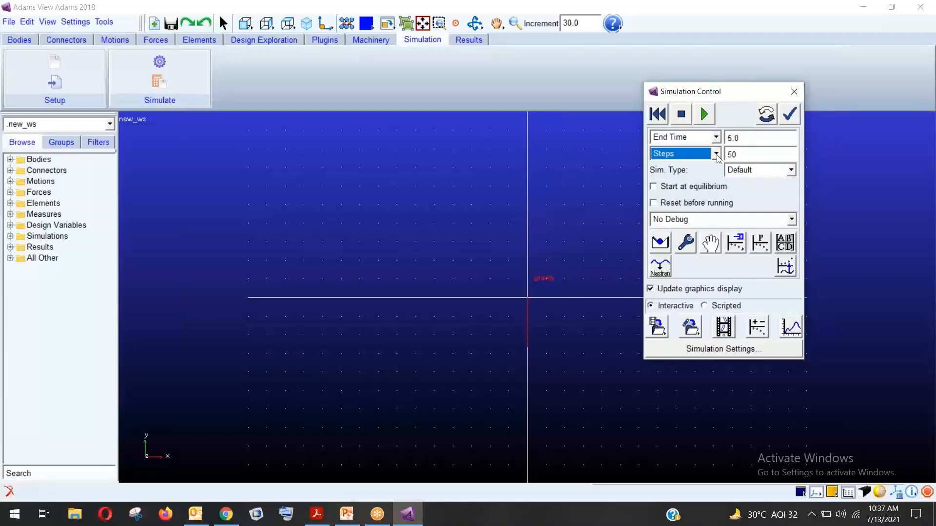
left_click(716, 137)
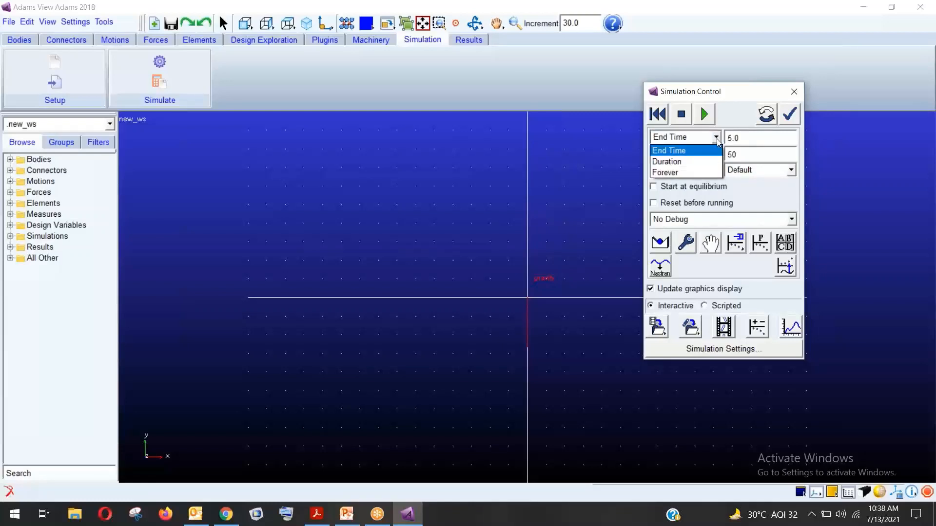
left_click(716, 139)
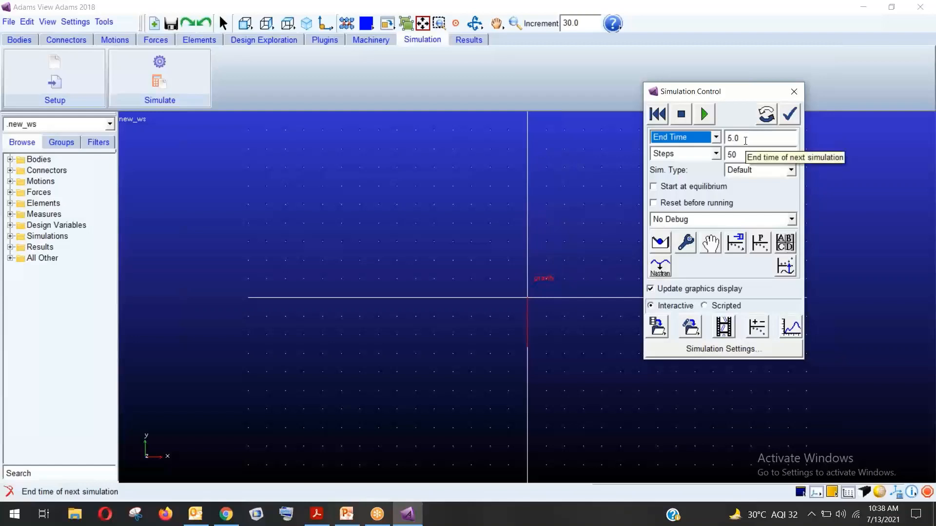
Set End Time 1 and Steps 0.01, then cancel the no-analysis Animation Controls prompt
key("Tab")
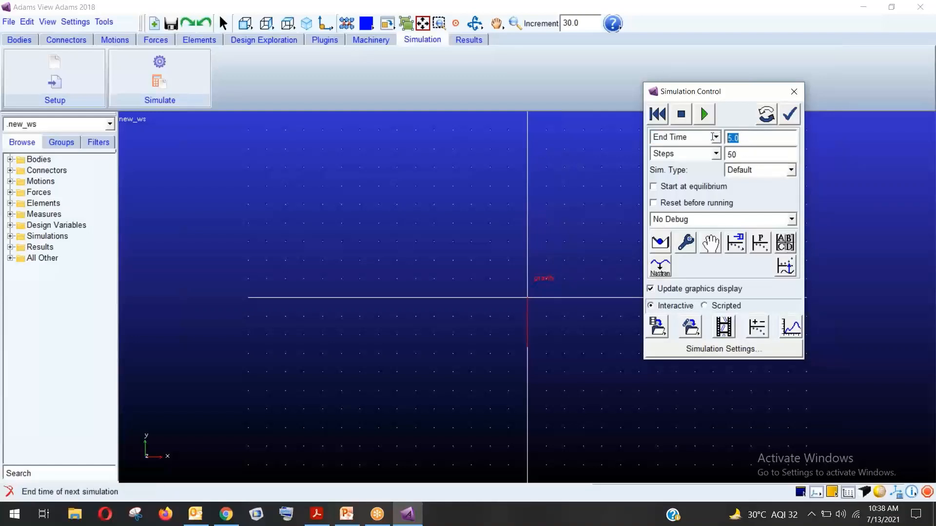
type("1")
double_click(732, 155)
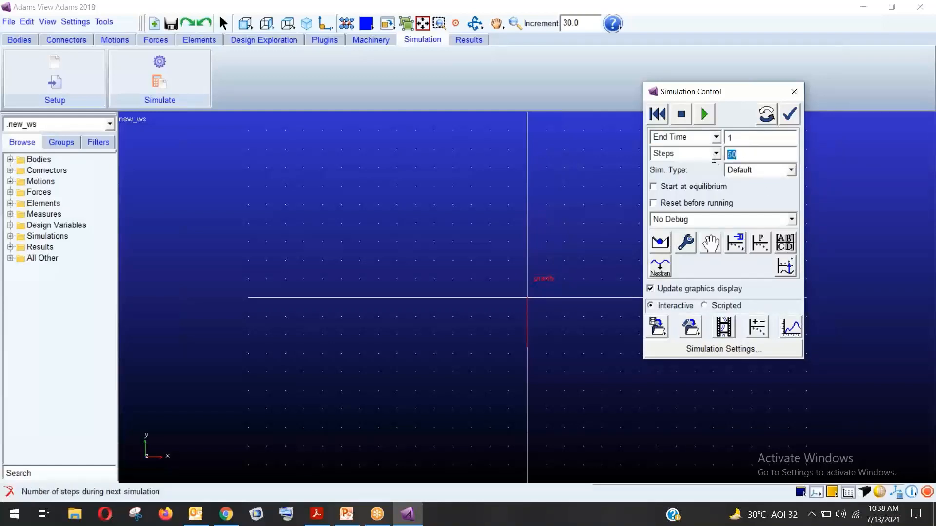
type("0.01")
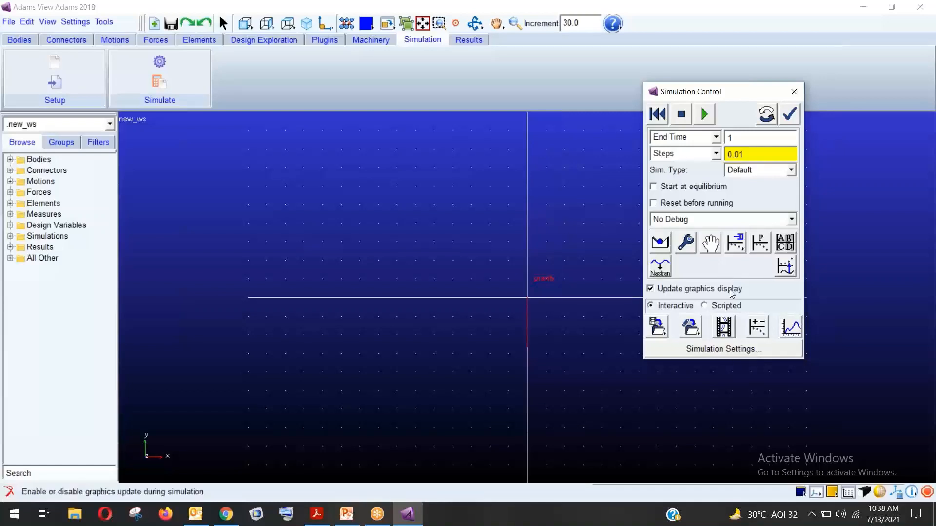
left_click(722, 328)
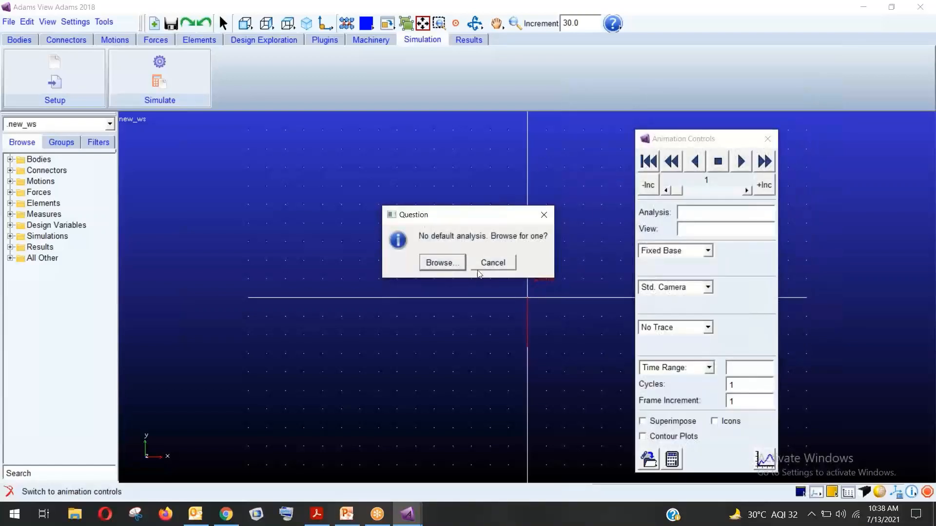
left_click(507, 267)
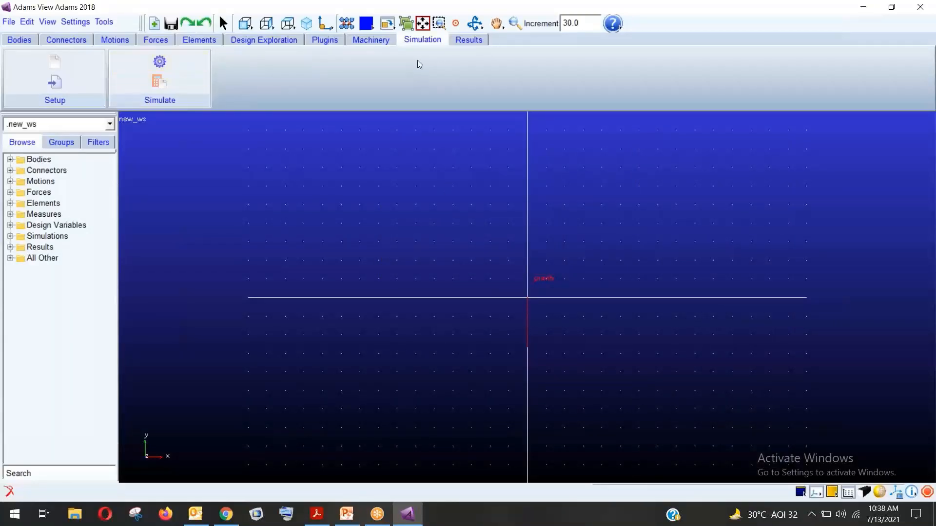
Launch PostProcessor from Results, review its display modes keeping Plotting, and close it
left_click(459, 41)
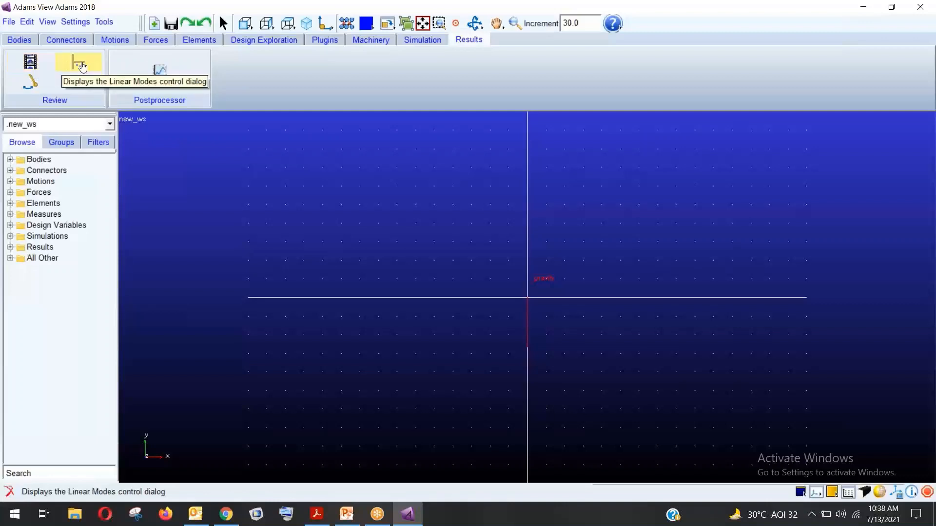
left_click(159, 76)
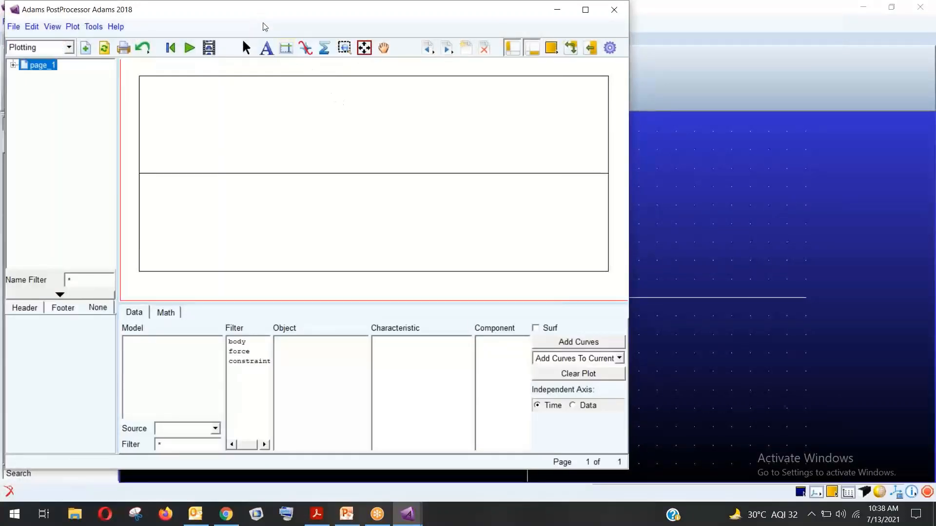
left_click_drag(261, 16, 371, 99)
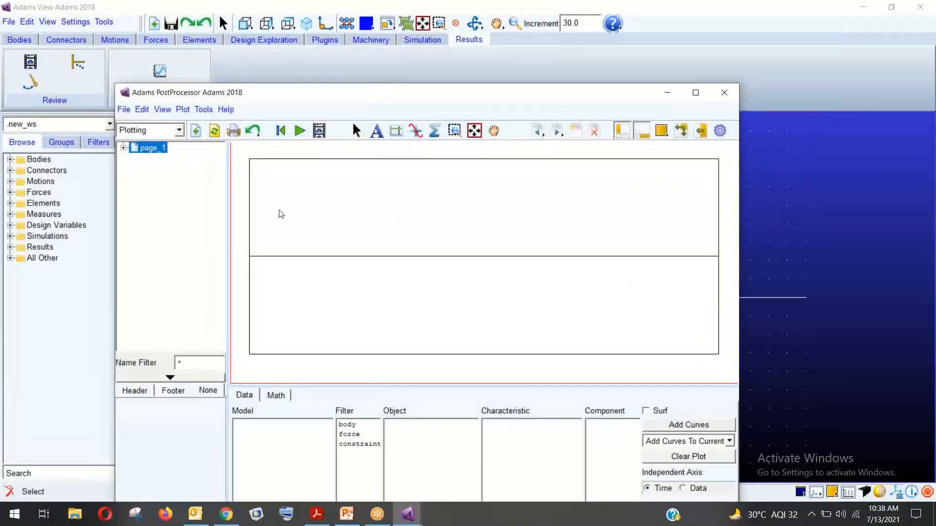
left_click(178, 130)
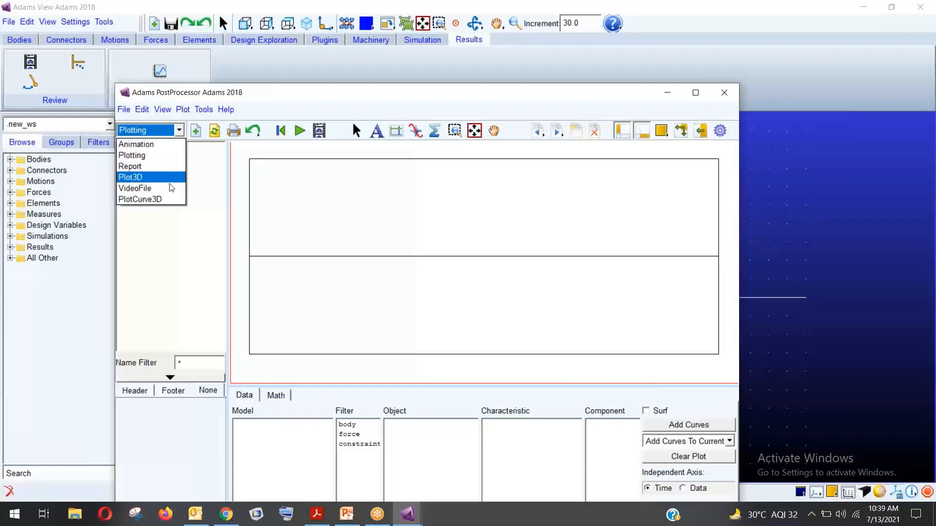
left_click(321, 203)
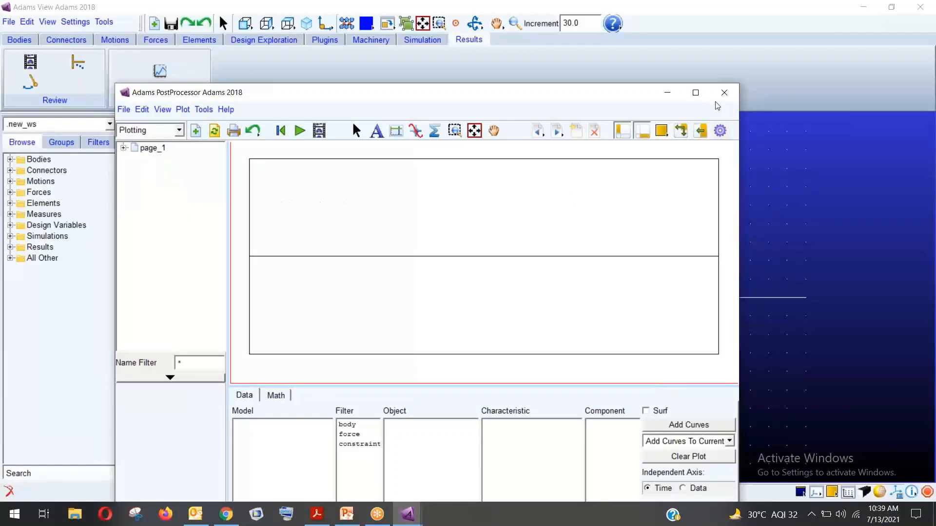
left_click(724, 93)
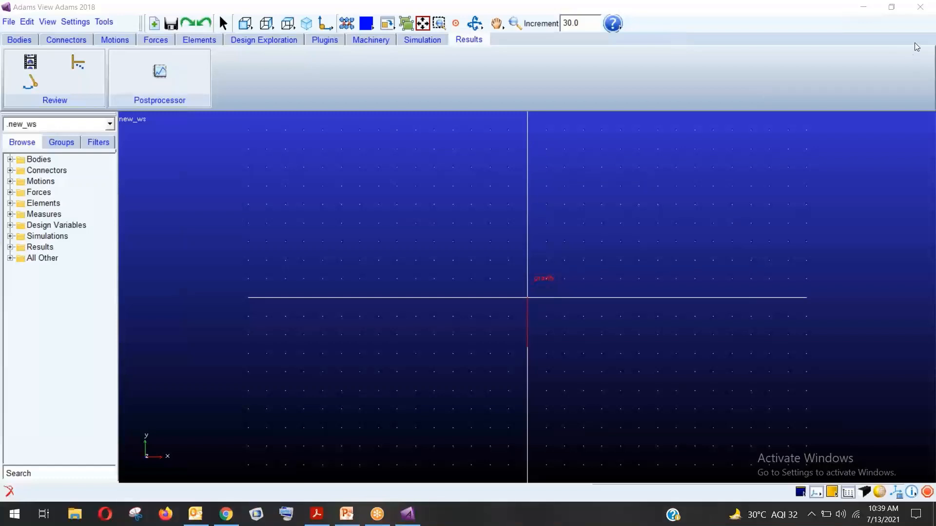
left_click(8, 21)
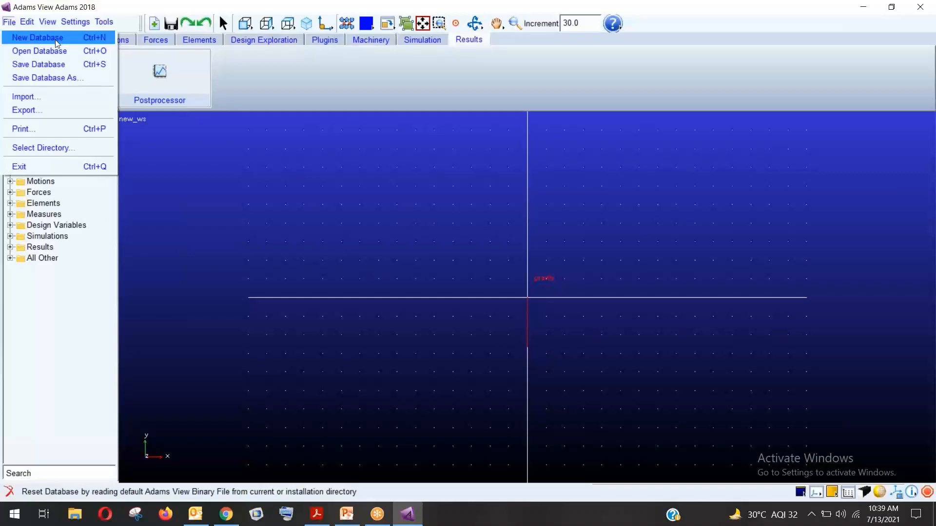
left_click(48, 96)
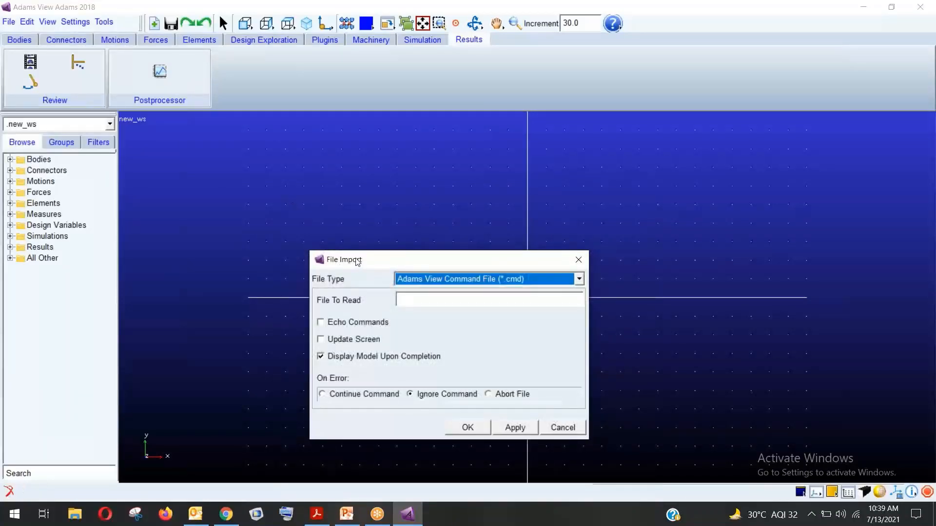
left_click_drag(357, 257, 346, 123)
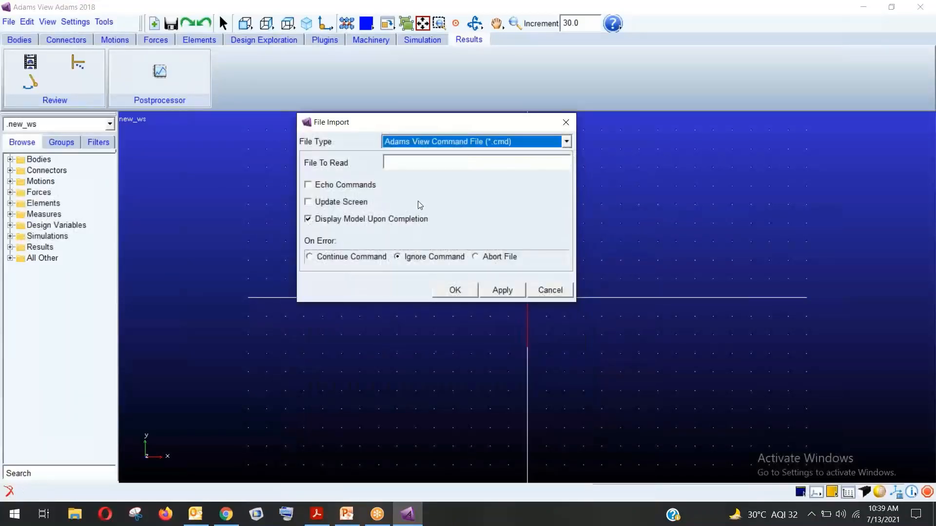
left_click(565, 142)
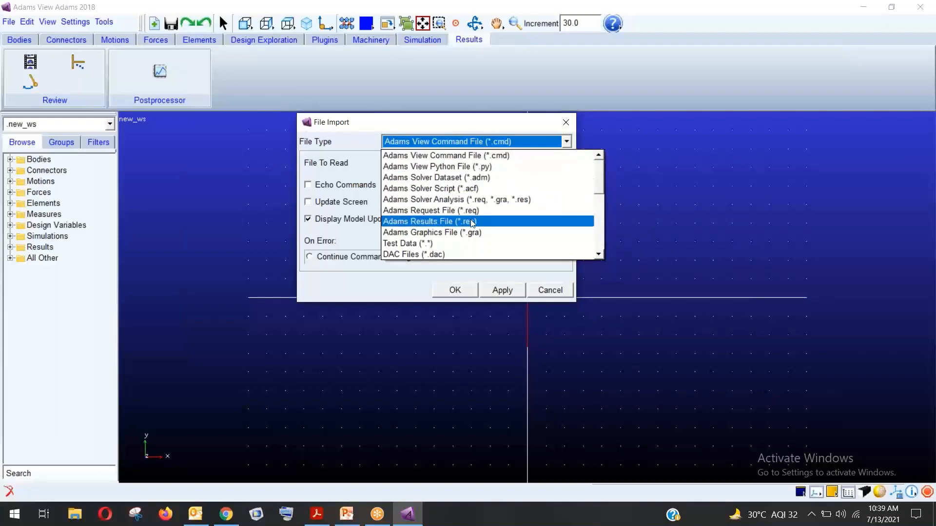
scroll(469, 229, "down", 1)
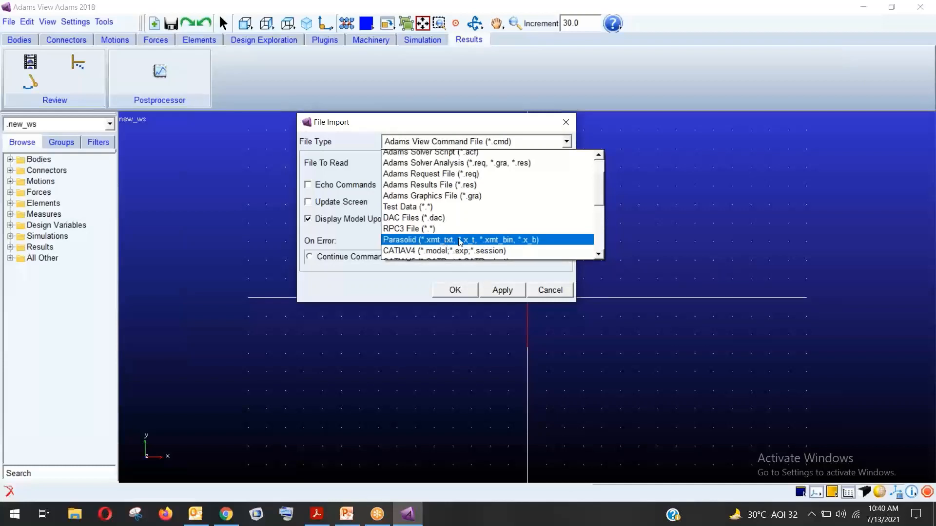
scroll(461, 241, "down", 1)
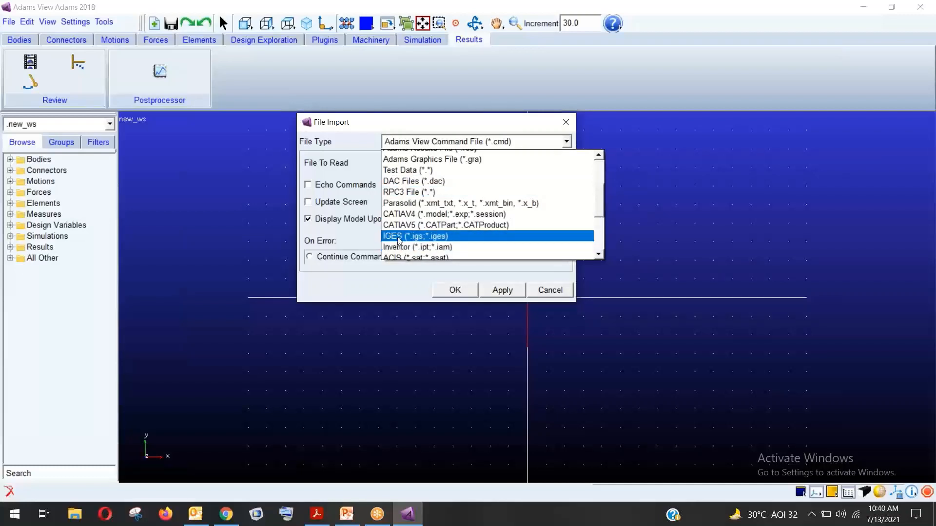
scroll(436, 241, "down", 1)
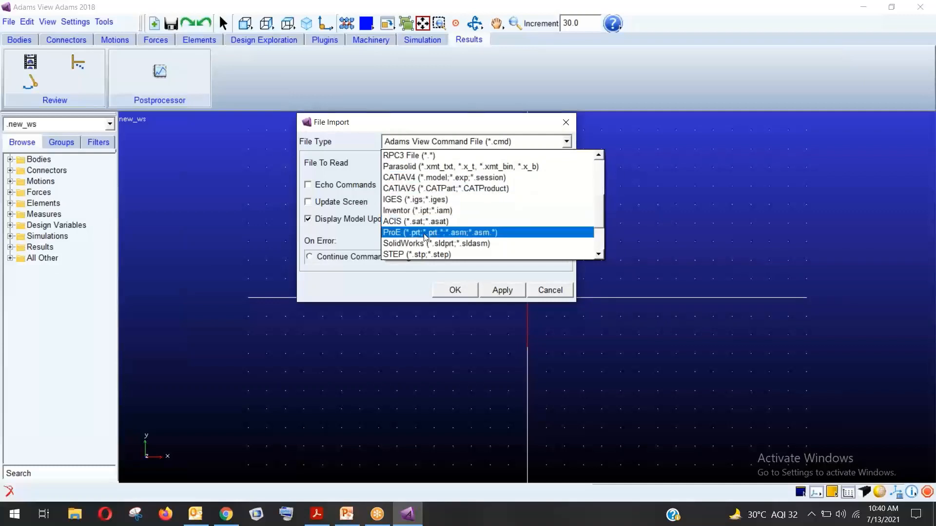
scroll(429, 243, "down", 2)
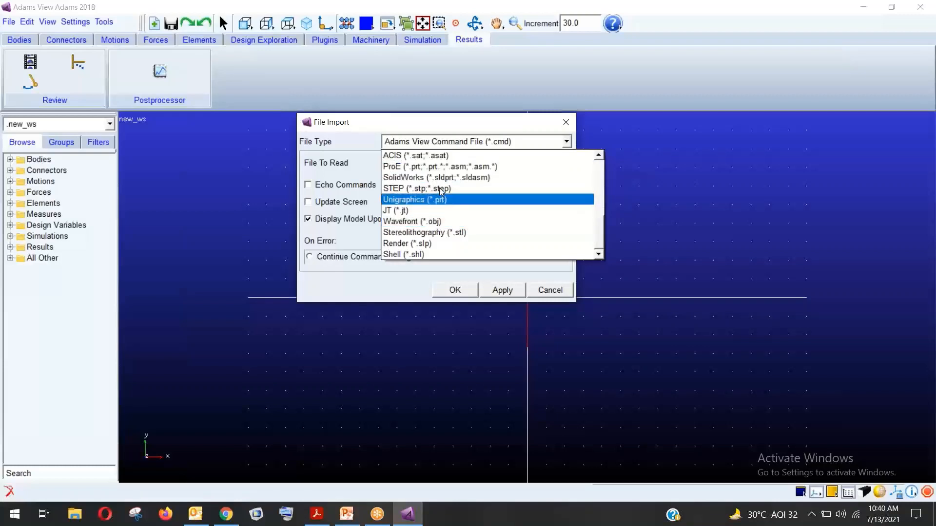
left_click(363, 127)
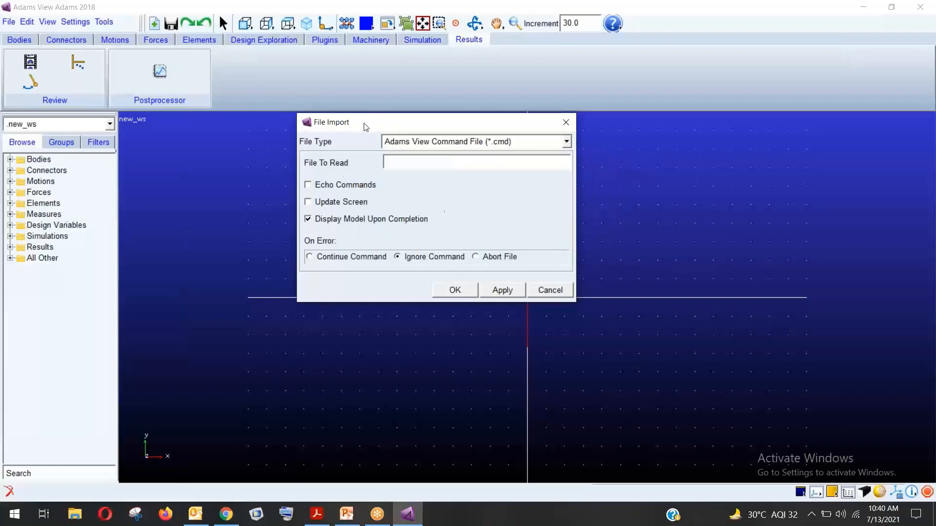
left_click(545, 292)
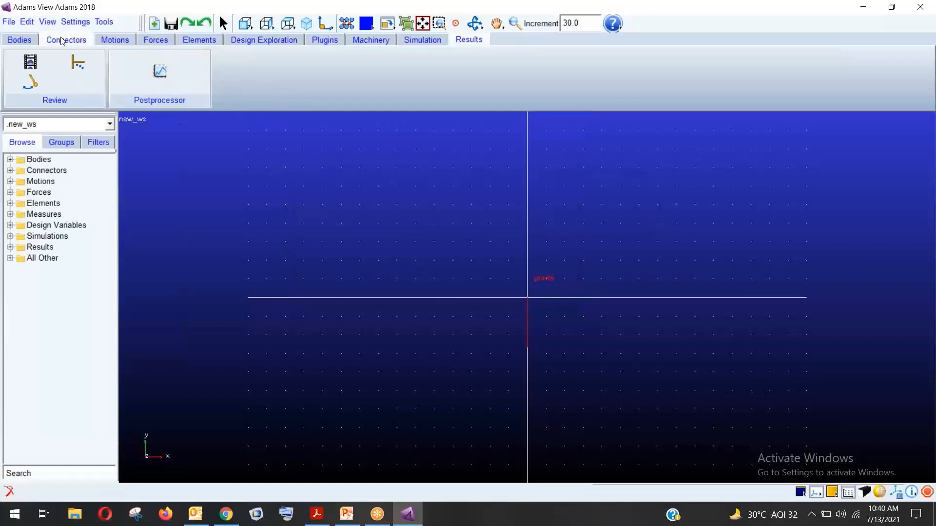
Review the File Export options, leave Parasolid as is, and cancel without saving
left_click(10, 23)
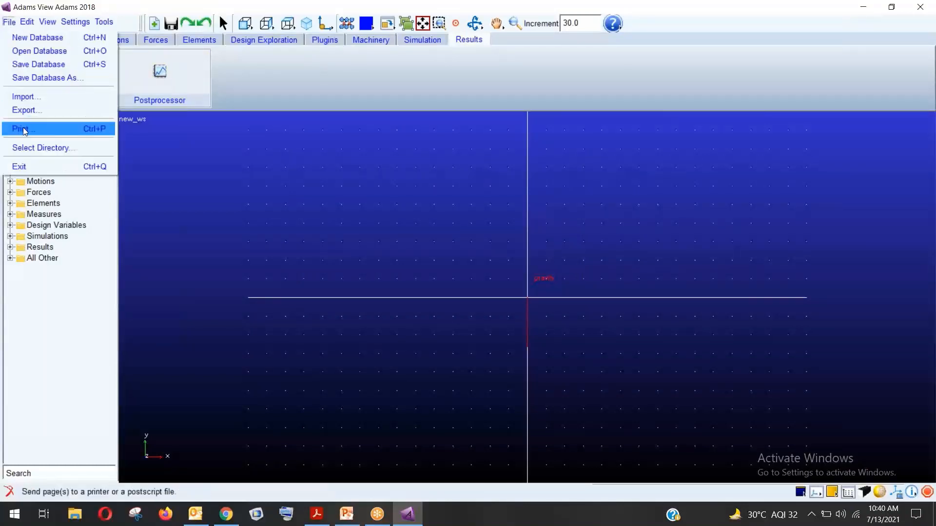
left_click(39, 109)
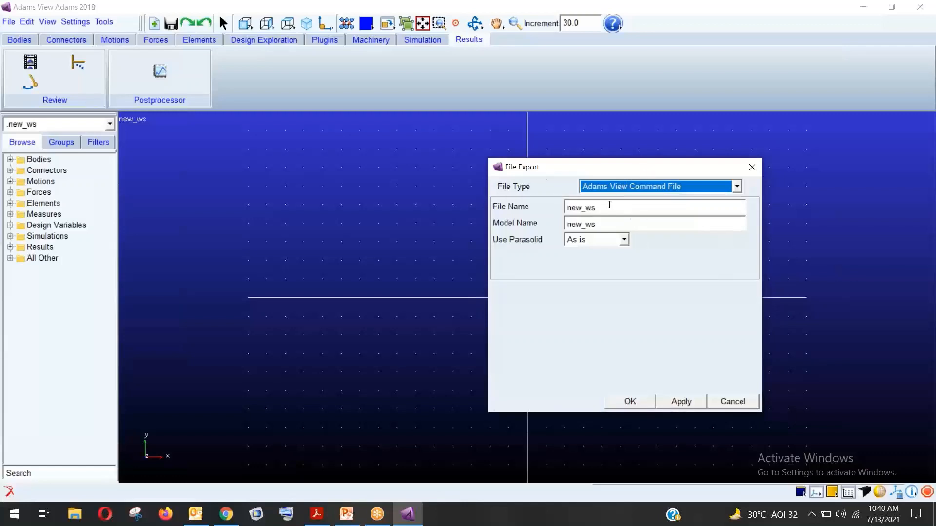
left_click(623, 240)
left_click(624, 240)
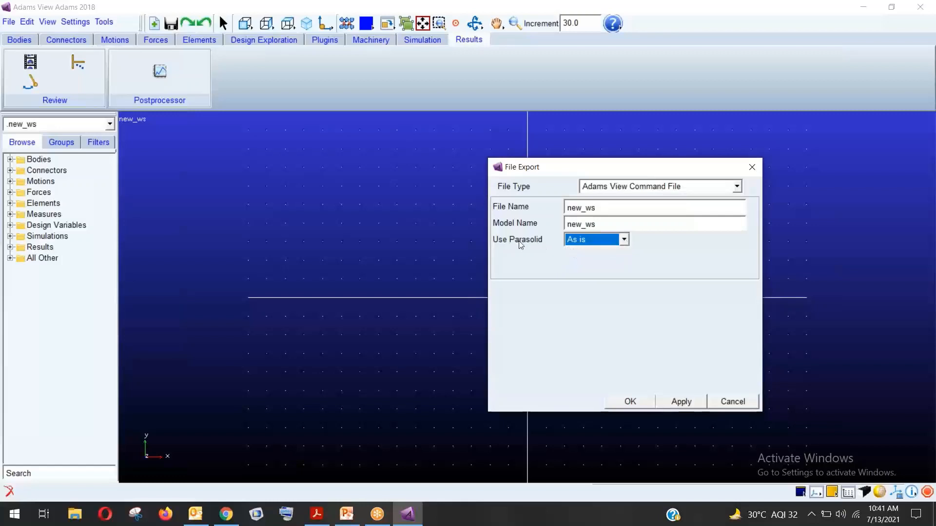
left_click(691, 188)
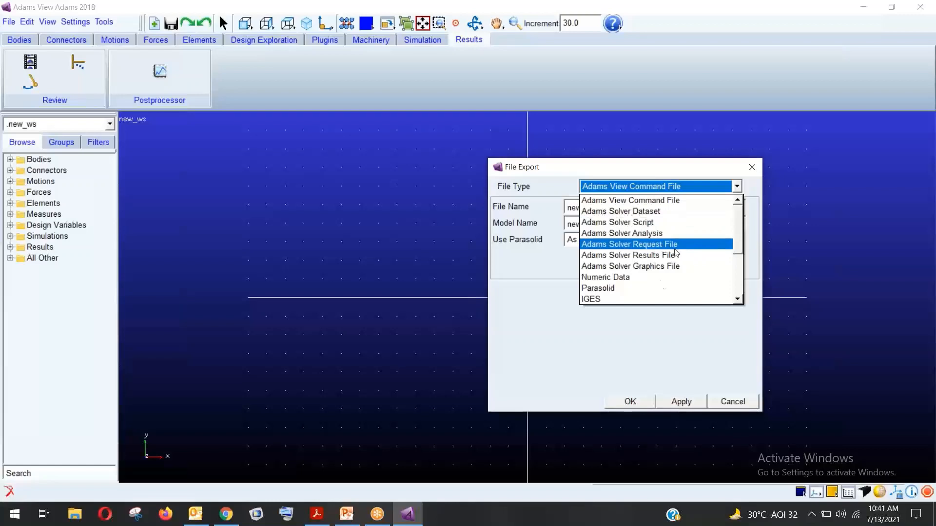
scroll(653, 274, "down", 3)
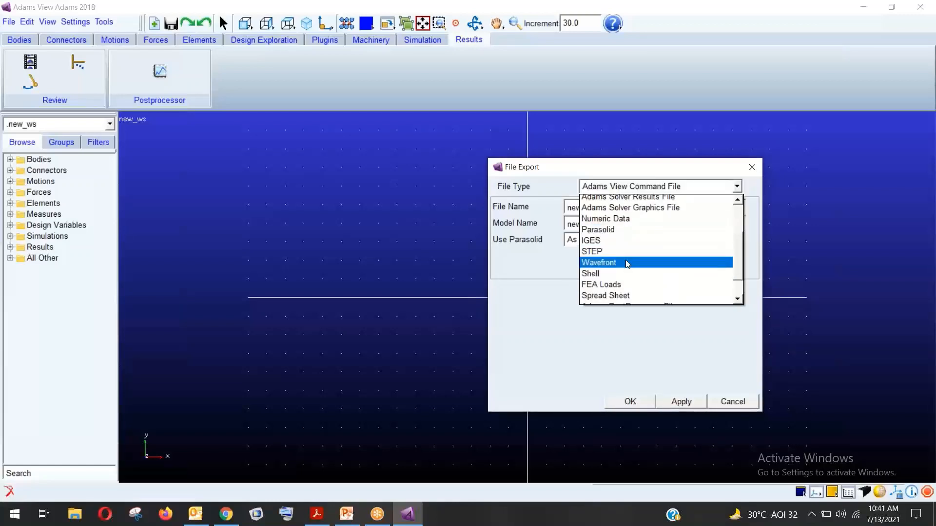
scroll(628, 263, "down", 1)
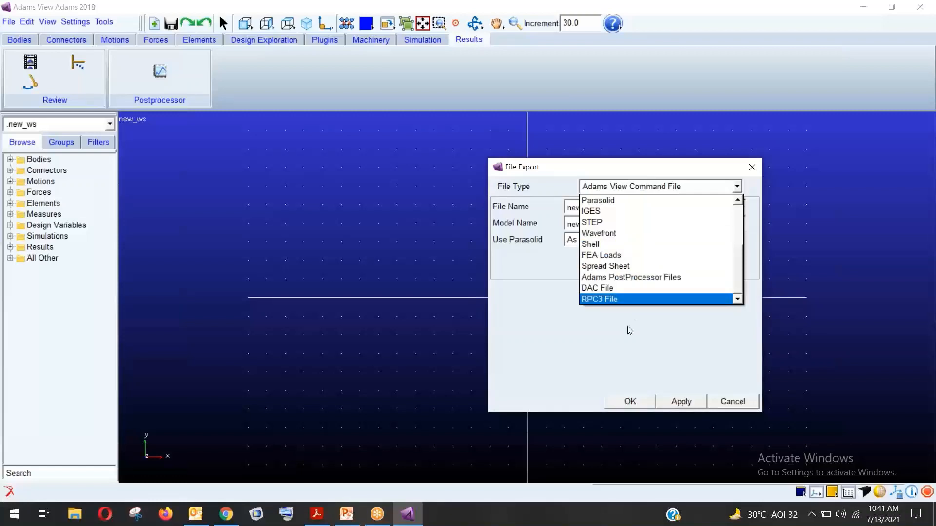
left_click(699, 363)
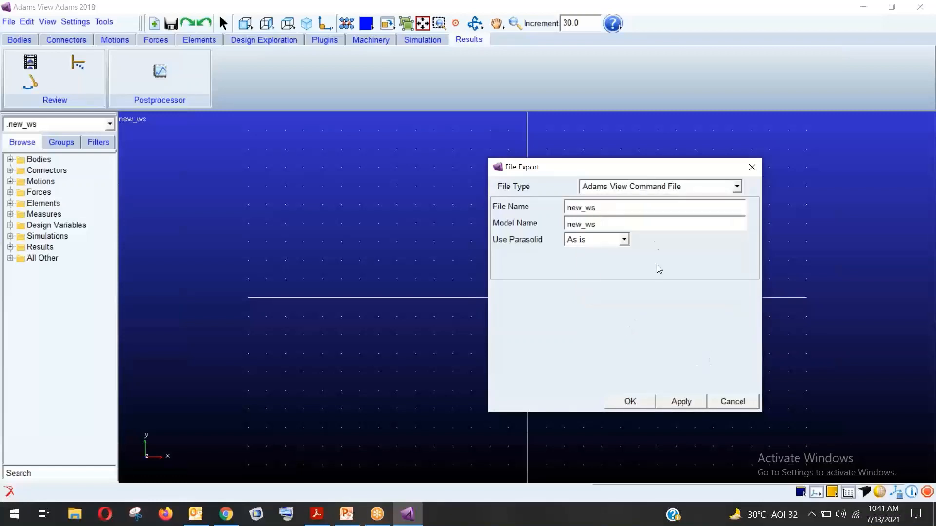
left_click(727, 405)
Start Edit > Appearance, then close its object picker without choosing anything
left_click(35, 19)
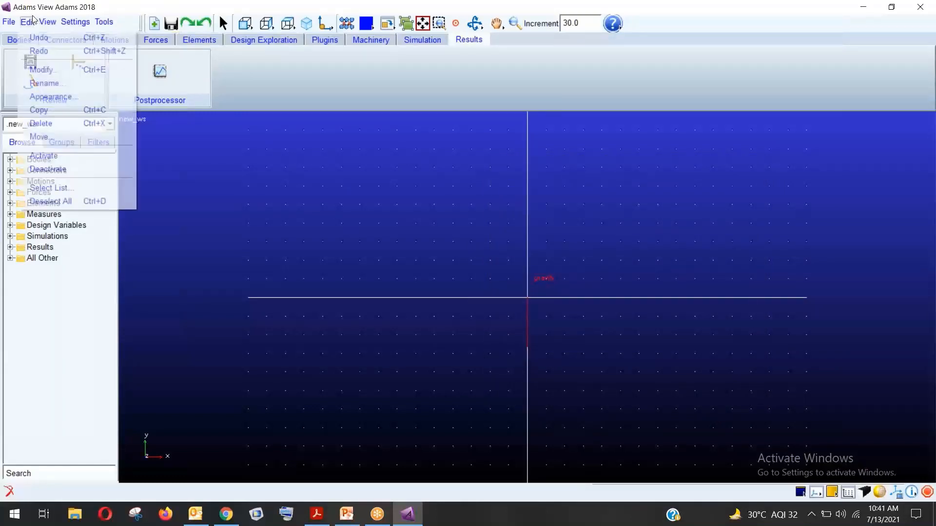
mouse_move(10, 22)
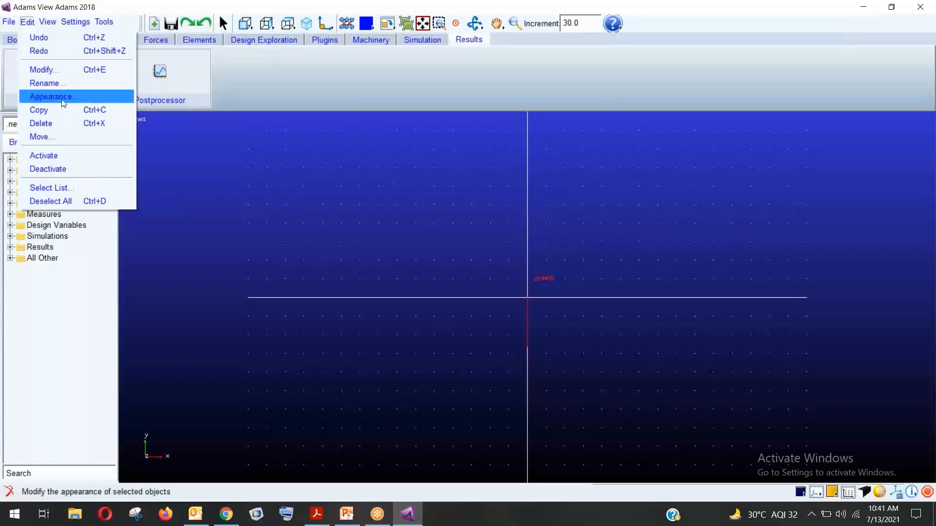
left_click(67, 102)
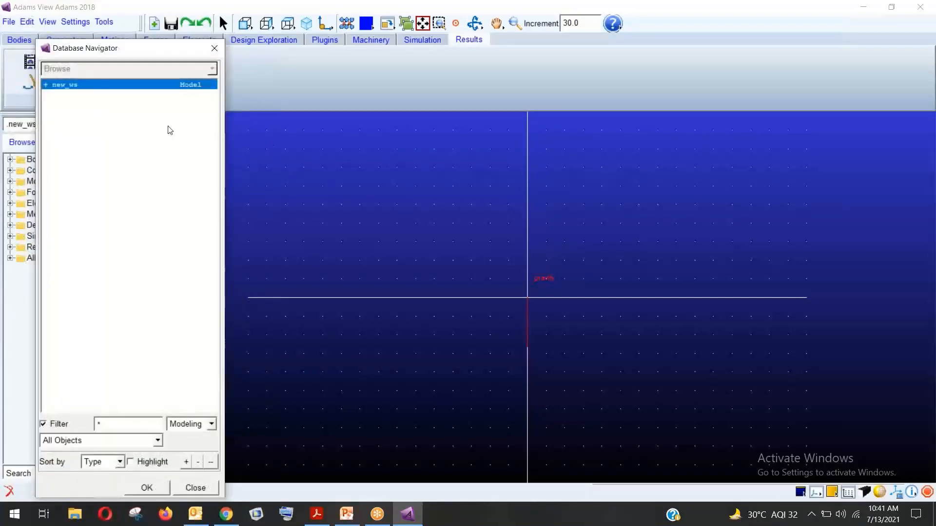
left_click(214, 487)
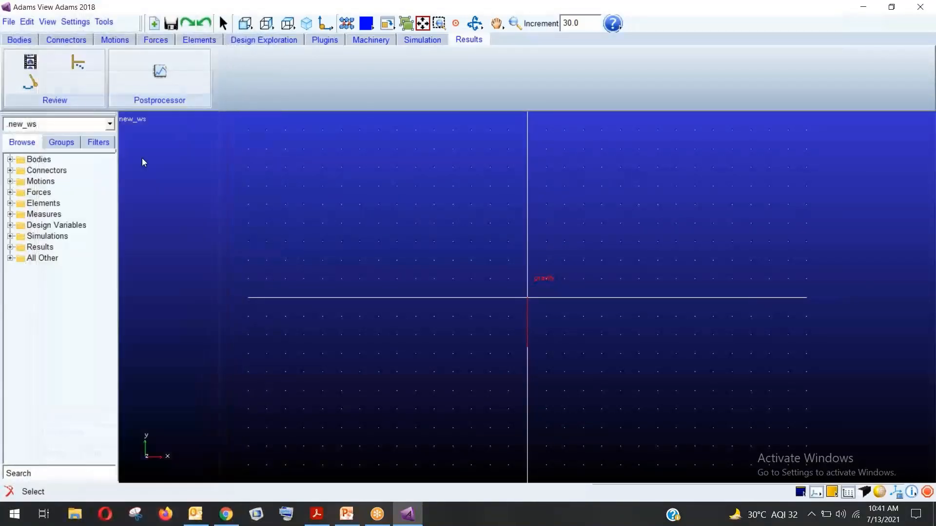
left_click(55, 24)
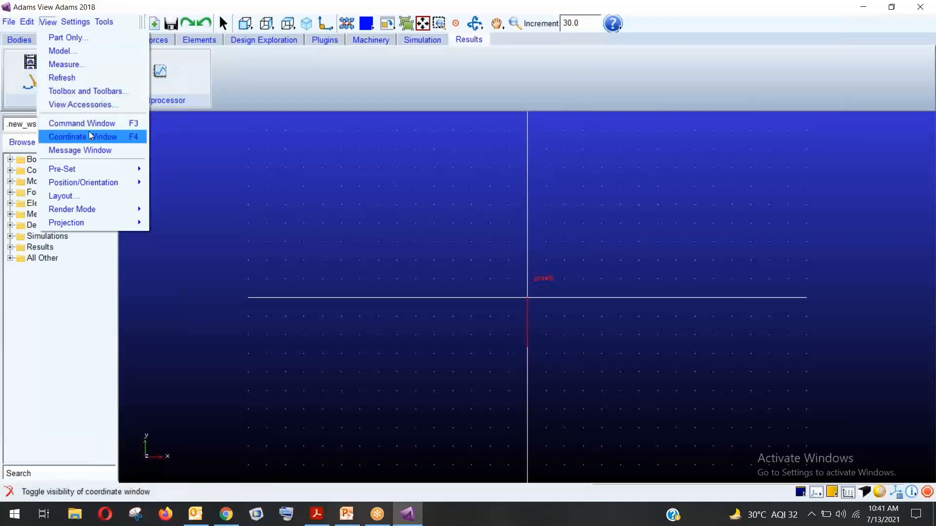
mouse_move(96, 170)
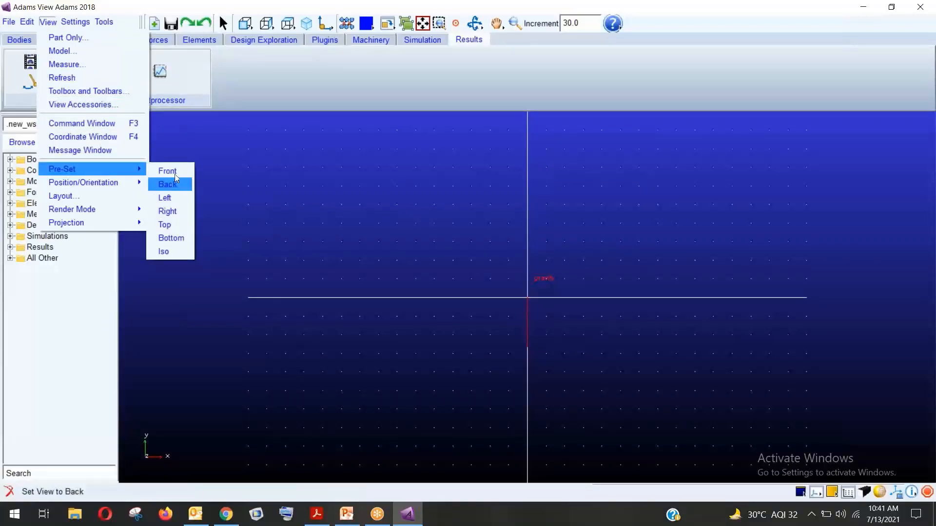
mouse_move(132, 189)
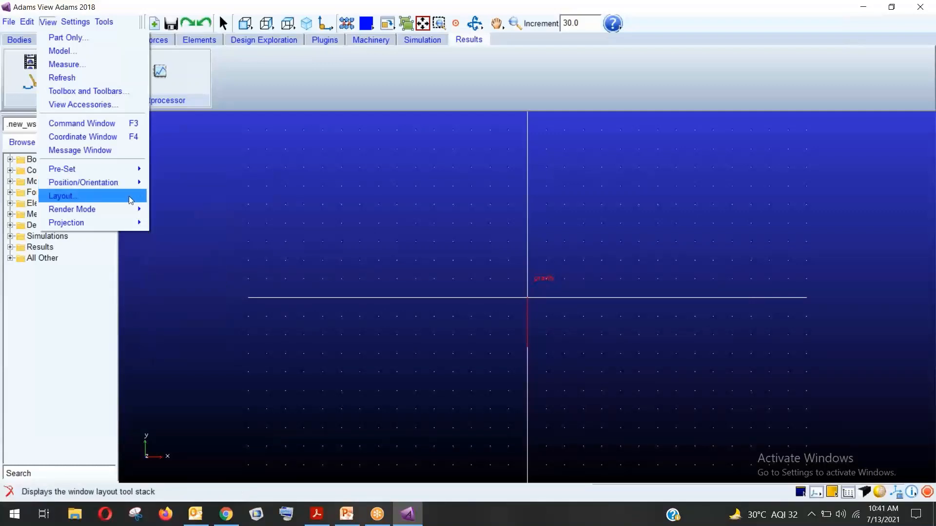
mouse_move(103, 207)
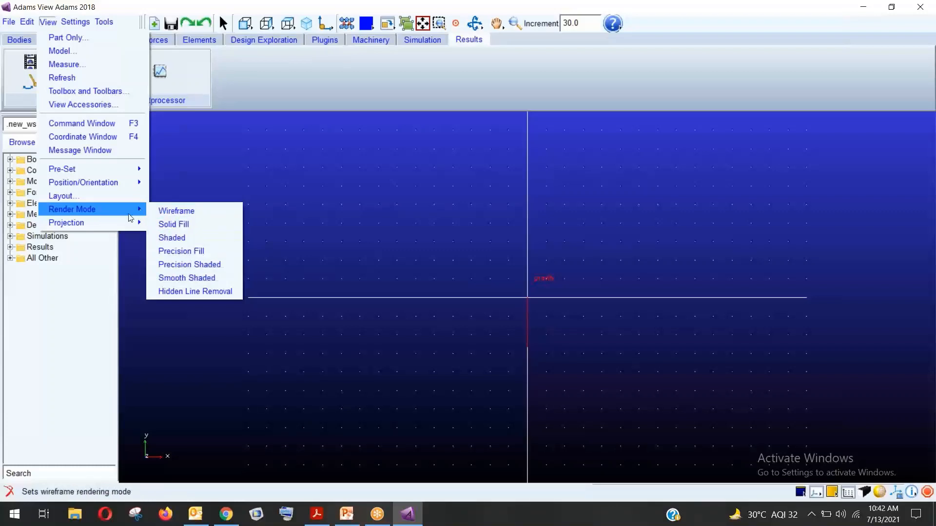
mouse_move(129, 223)
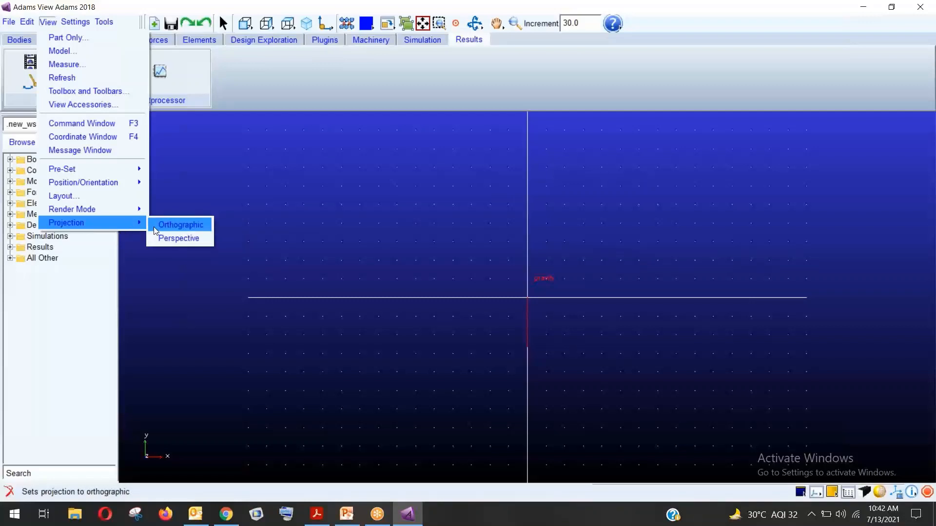
mouse_move(70, 21)
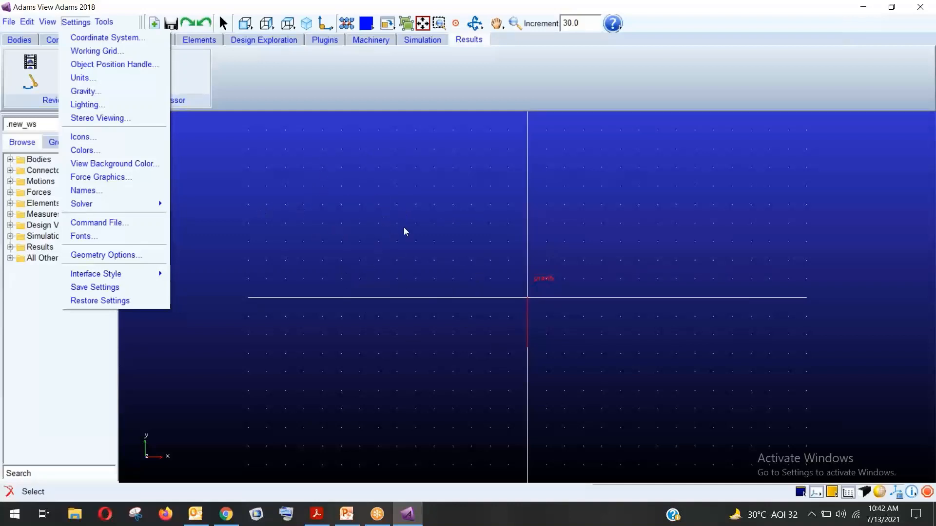
Change the working grid X and Y spacing from 50mm to 20mm and apply it
left_click(117, 52)
left_click_drag(486, 19, 229, 130)
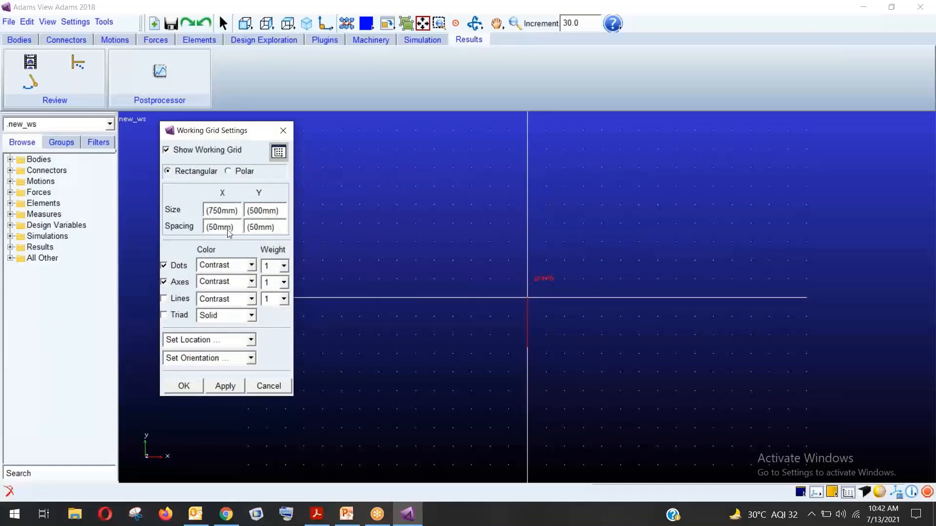
key("BackSpace")
type("2")
key("BackSpace")
type("2")
left_click(223, 390)
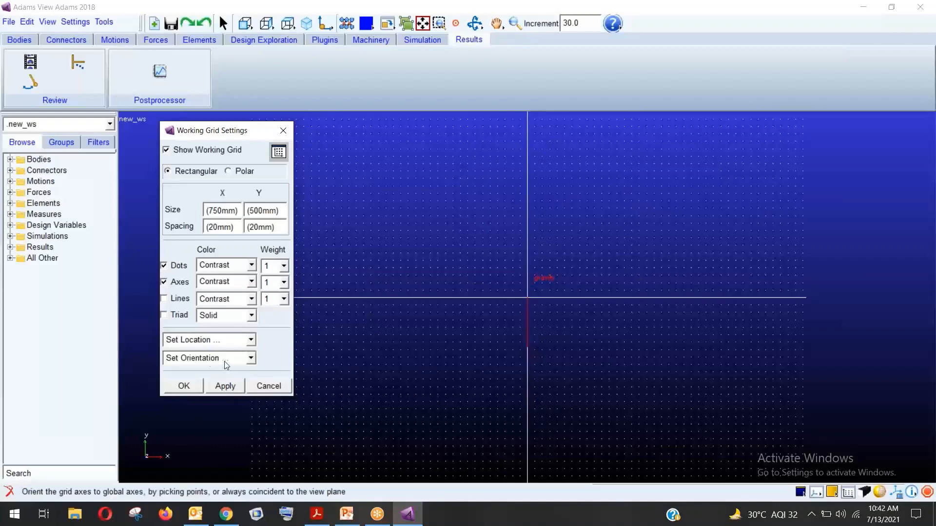
Turn off the grid lines, close the Working Grid dialog, and look at the Units settings
left_click(194, 358)
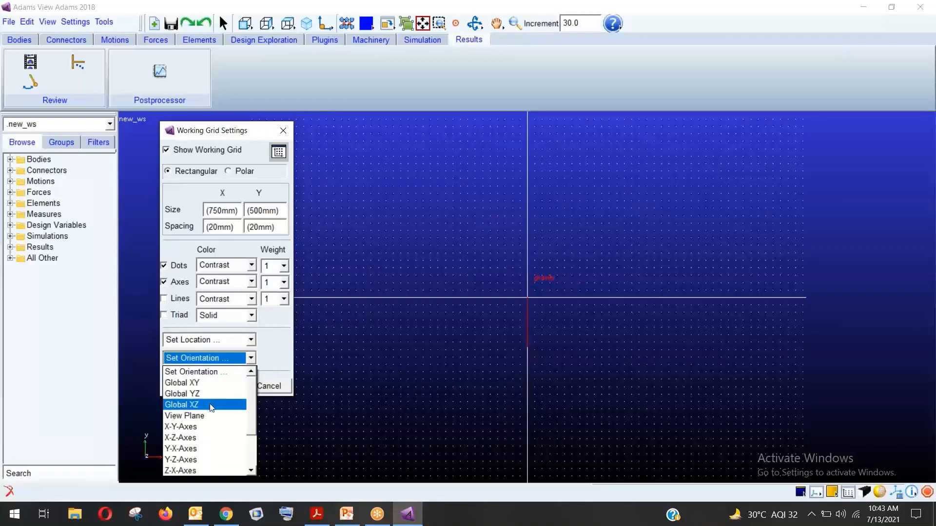
left_click(275, 344)
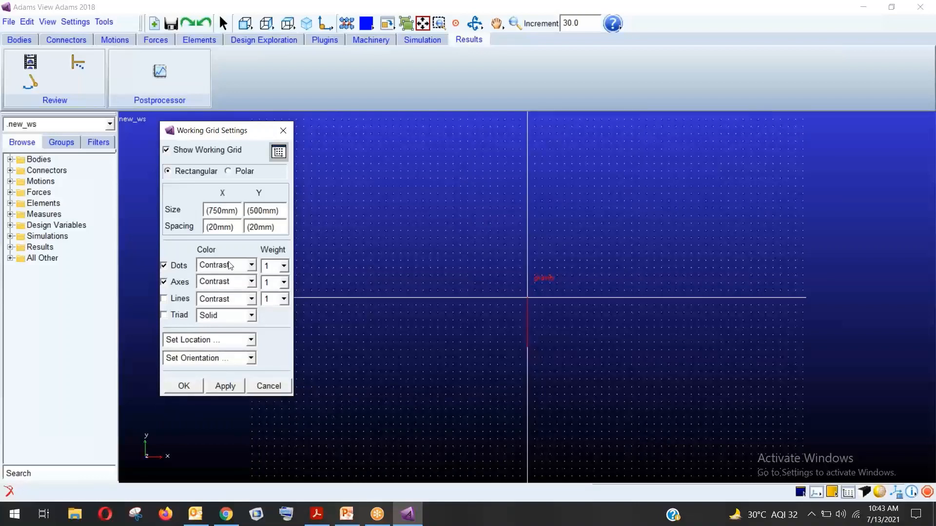
left_click(170, 300)
left_click(269, 386)
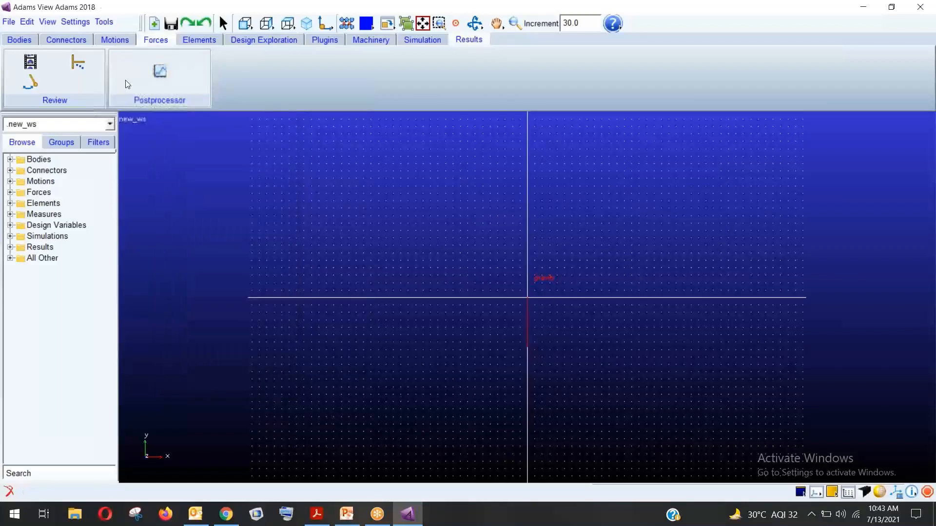
left_click(76, 22)
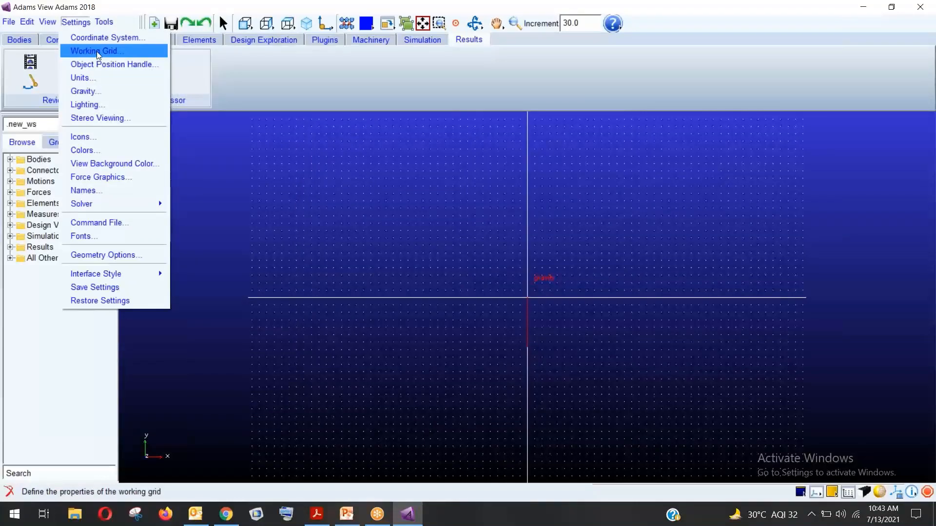
left_click(92, 79)
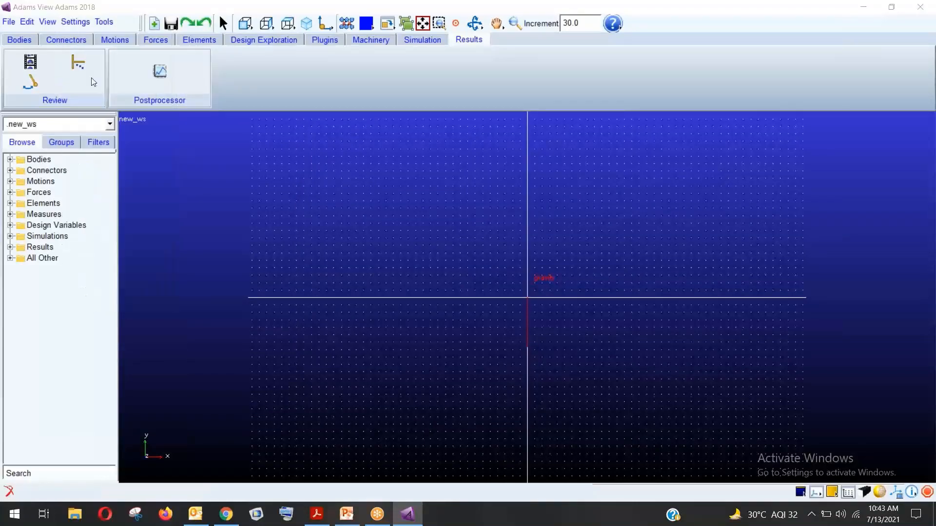
left_click(77, 22)
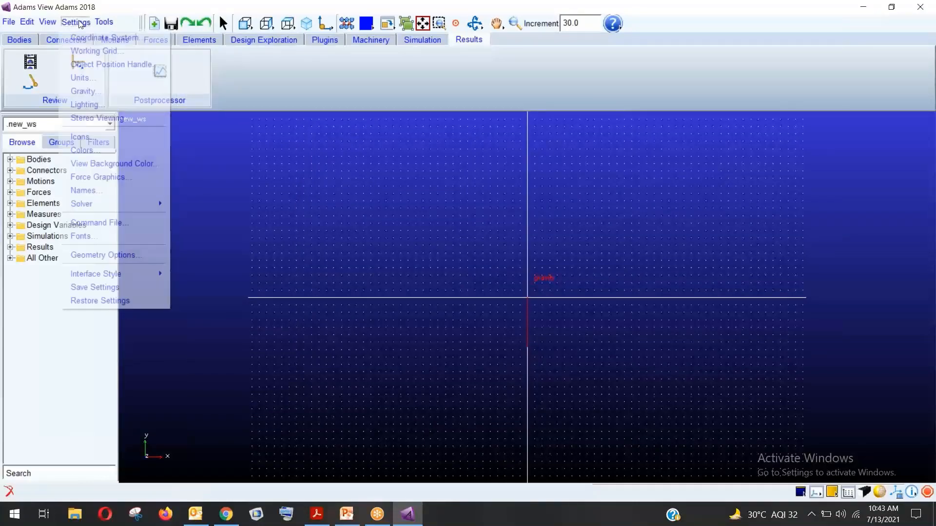
left_click(80, 78)
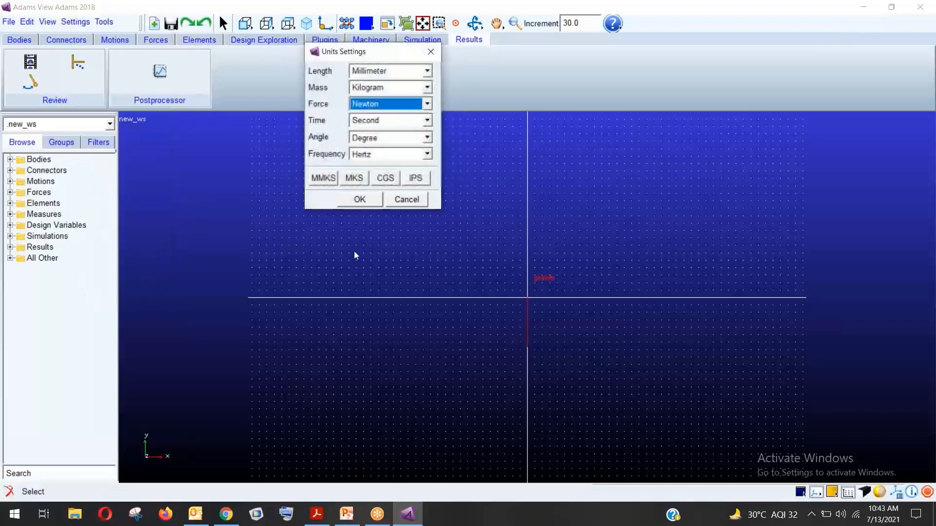
left_click(77, 22)
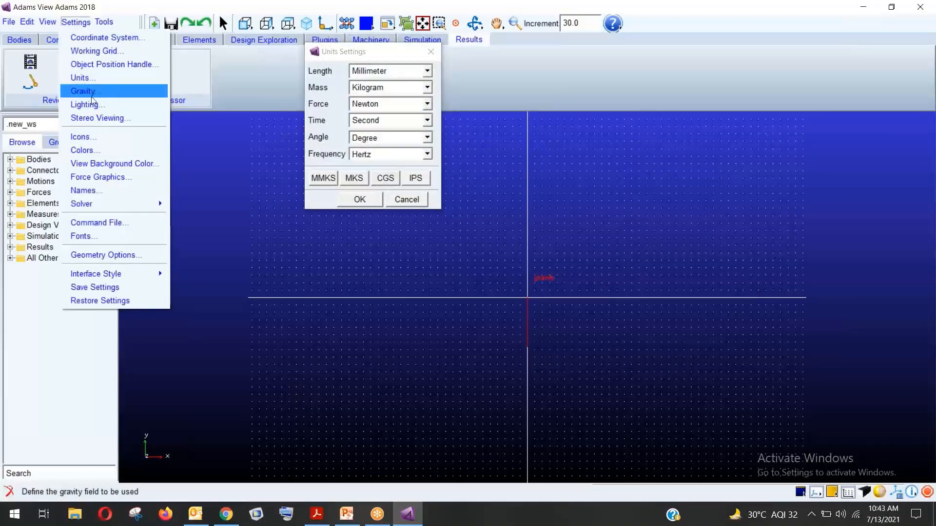
left_click(383, 54)
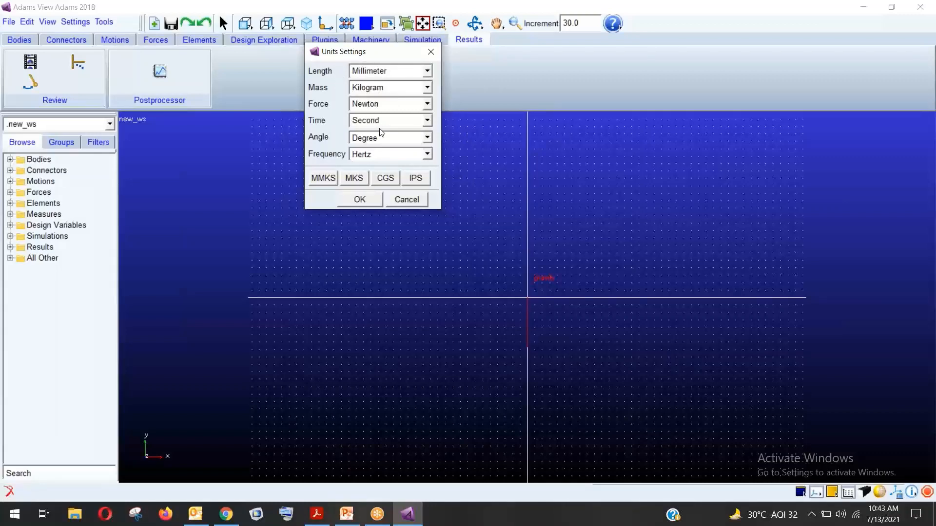
left_click(396, 122)
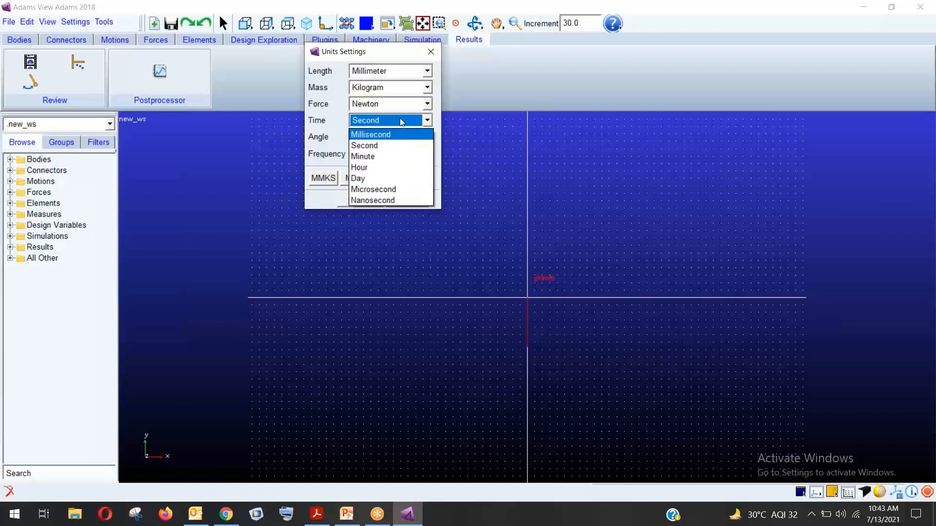
left_click(399, 119)
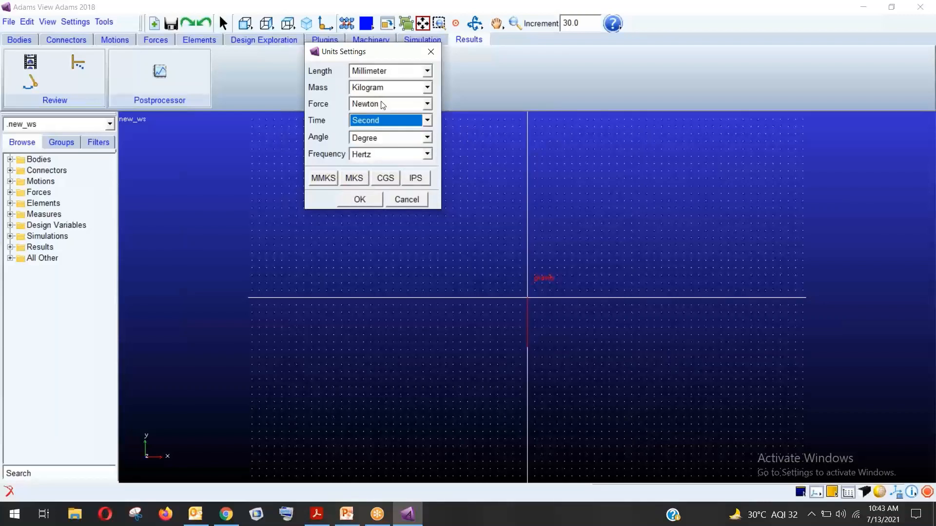
left_click(382, 104)
left_click(383, 105)
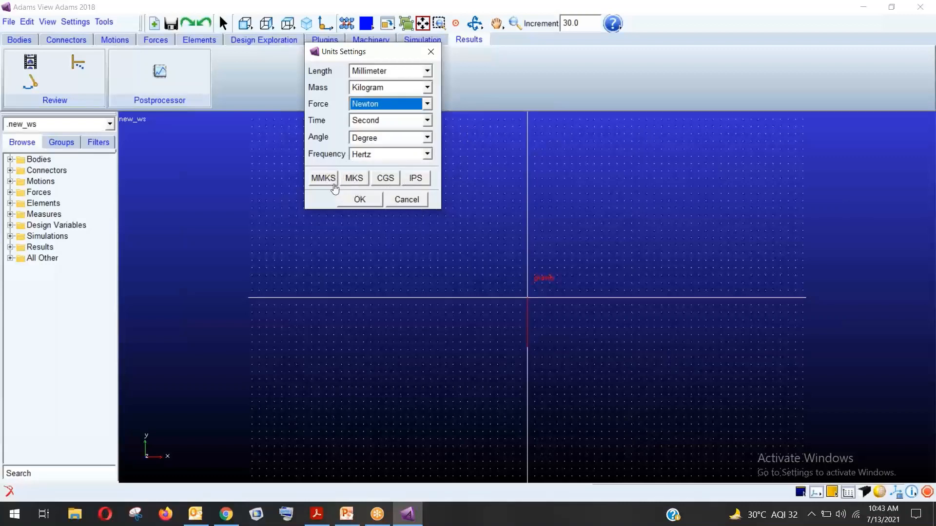
left_click(402, 201)
left_click(91, 22)
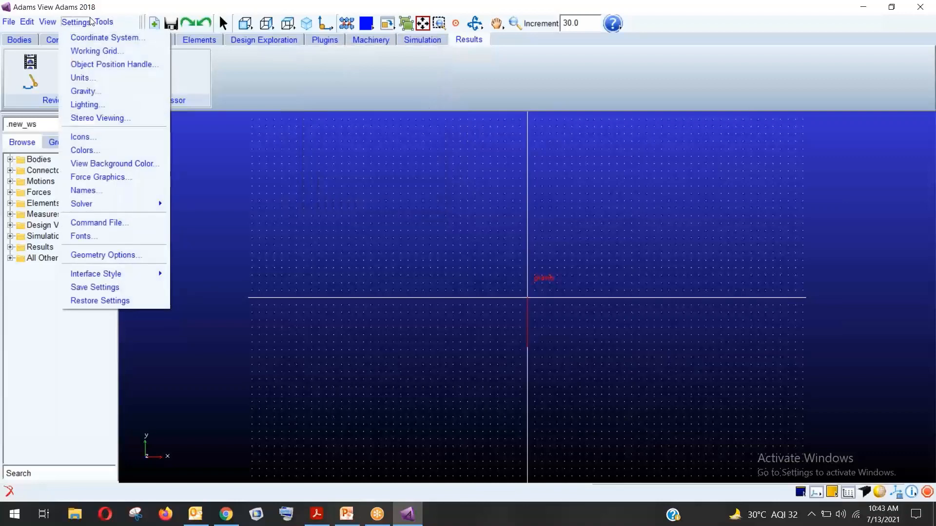
Toggle gravity off and back on at -9806.65 in Y, then cancel the Gravity Settings dialog
left_click(84, 91)
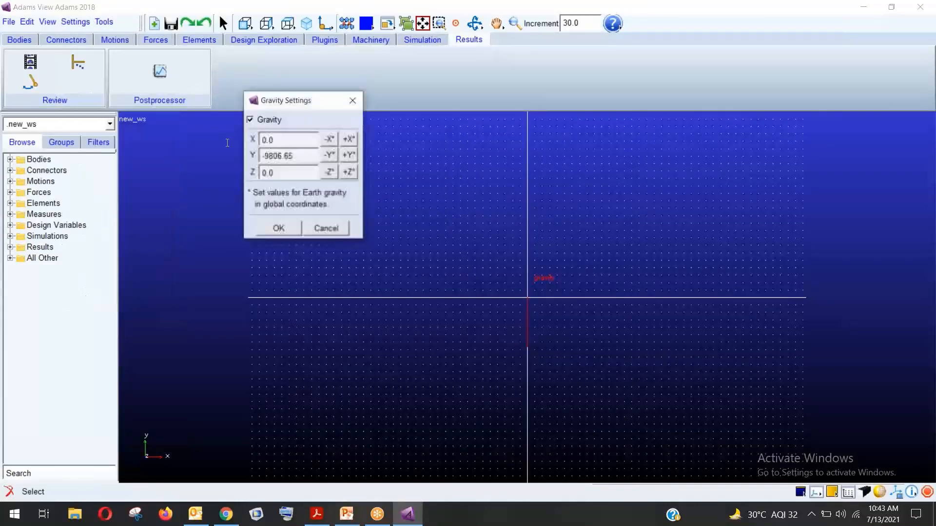
left_click_drag(304, 101, 233, 138)
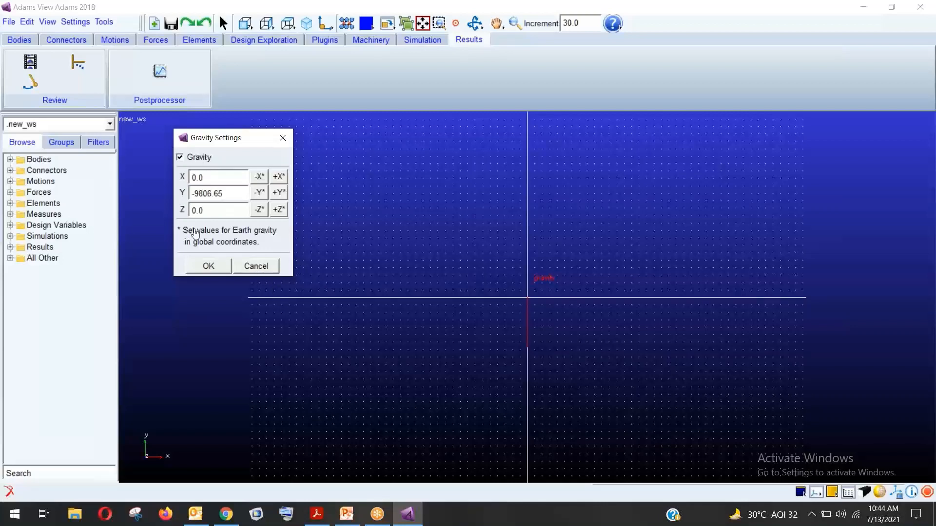
left_click(180, 158)
left_click(179, 157)
left_click(256, 266)
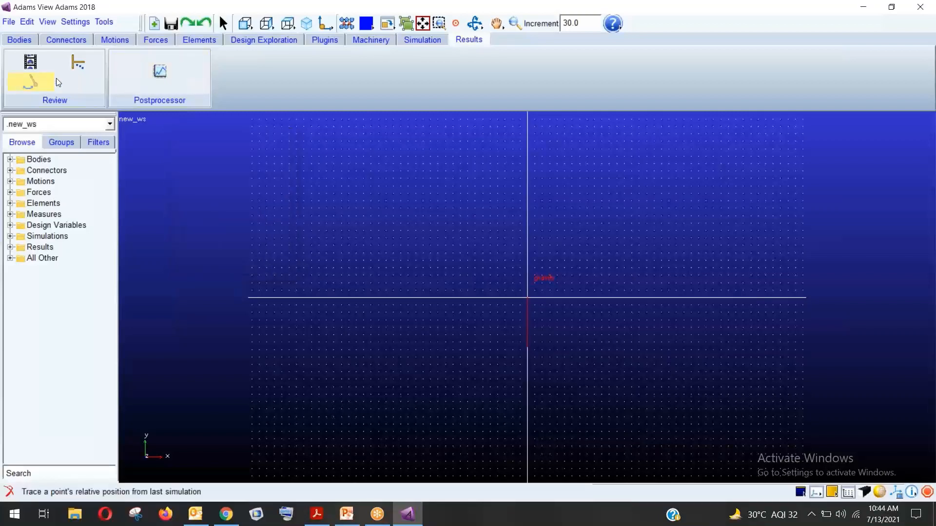
left_click(73, 21)
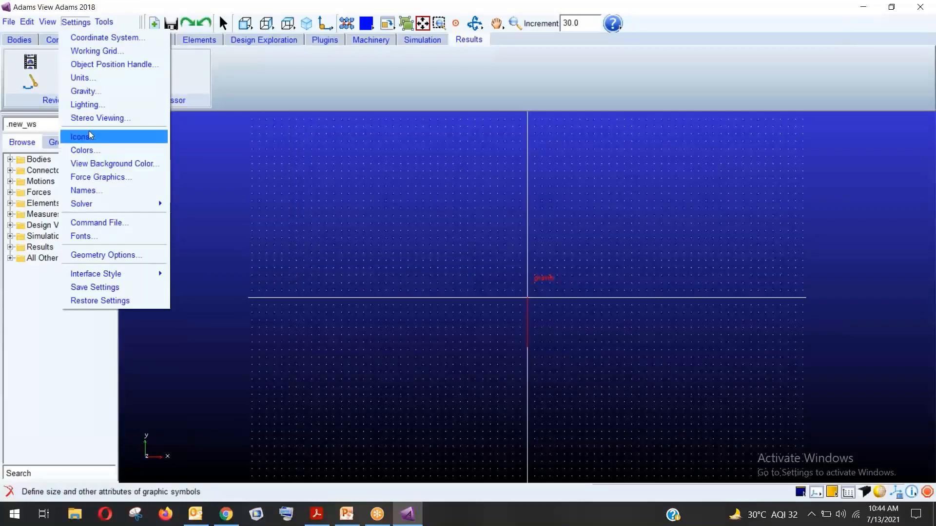
Review the Icons settings, cancel them unchanged, and reopen the Settings menu at Solver
left_click(111, 143)
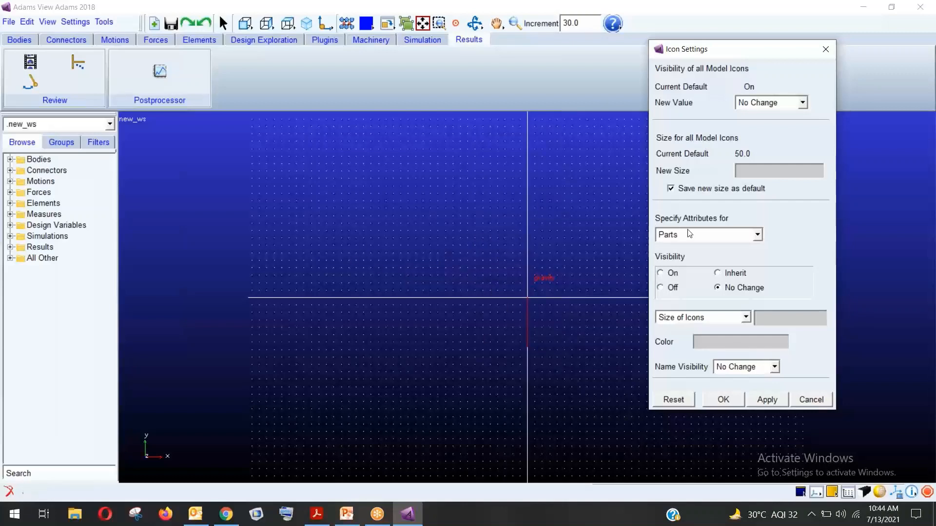
left_click_drag(715, 49, 722, 46)
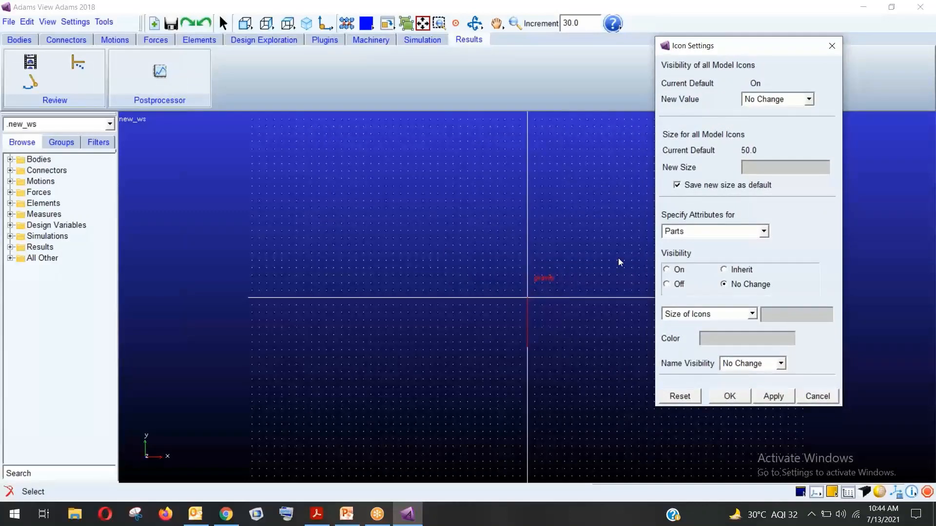
left_click(815, 395)
left_click(76, 22)
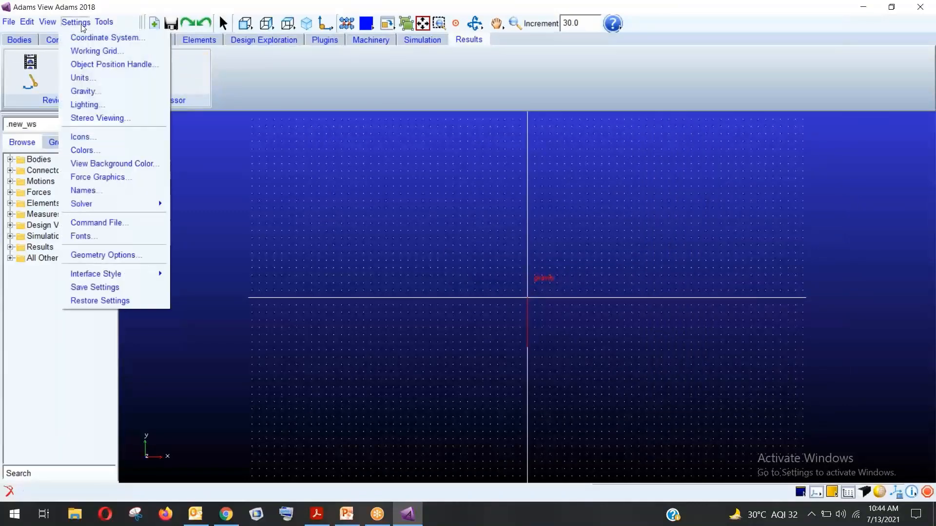
mouse_move(110, 207)
Browse the Macro and Ribbon submenus of the Tools menu, then dismiss the menu
mouse_move(103, 25)
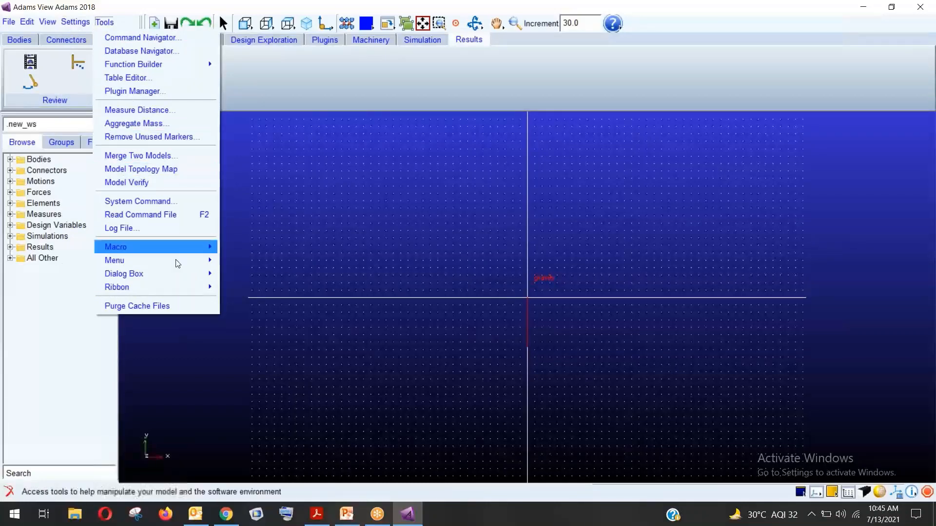
mouse_move(177, 252)
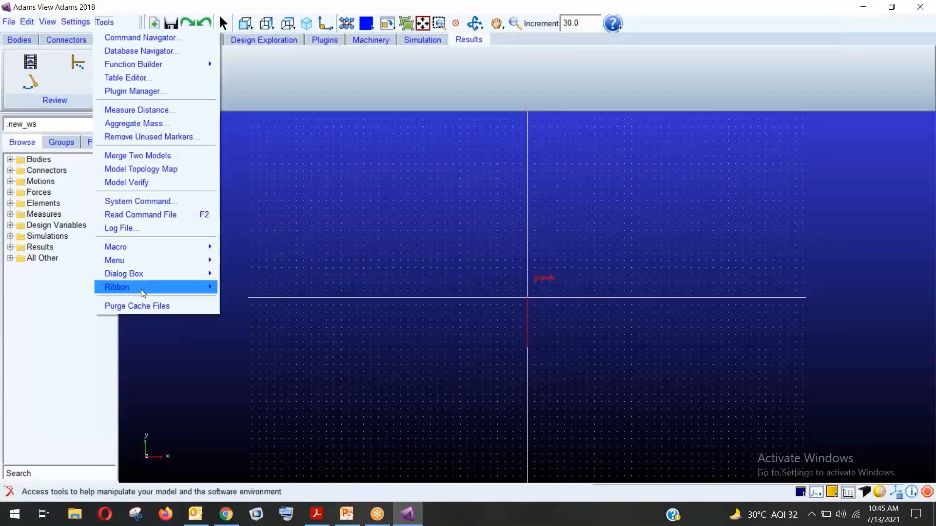
mouse_move(141, 290)
left_click(133, 11)
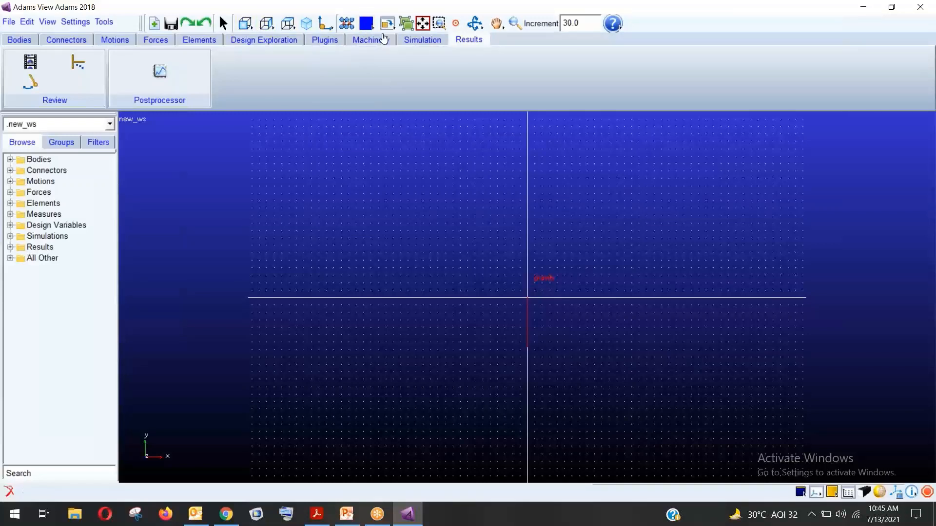
left_click(366, 30)
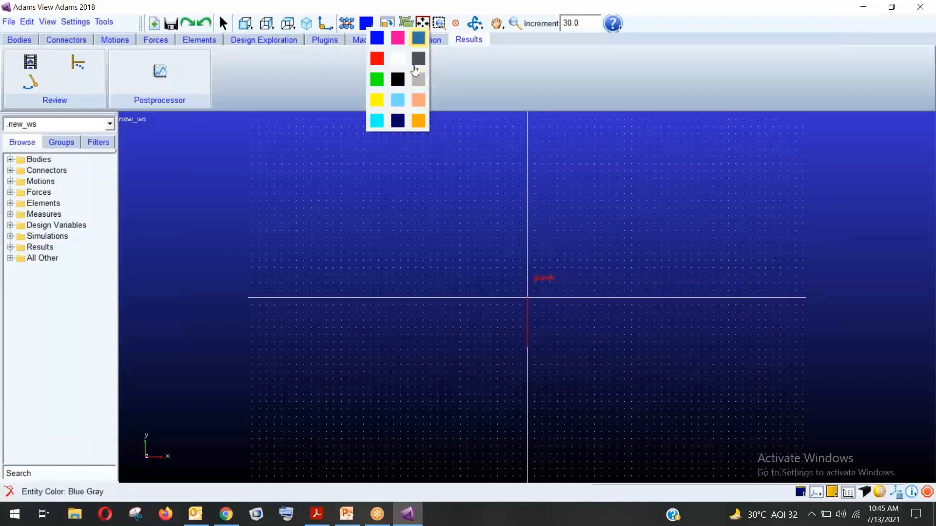
left_click(376, 99)
left_click(373, 32)
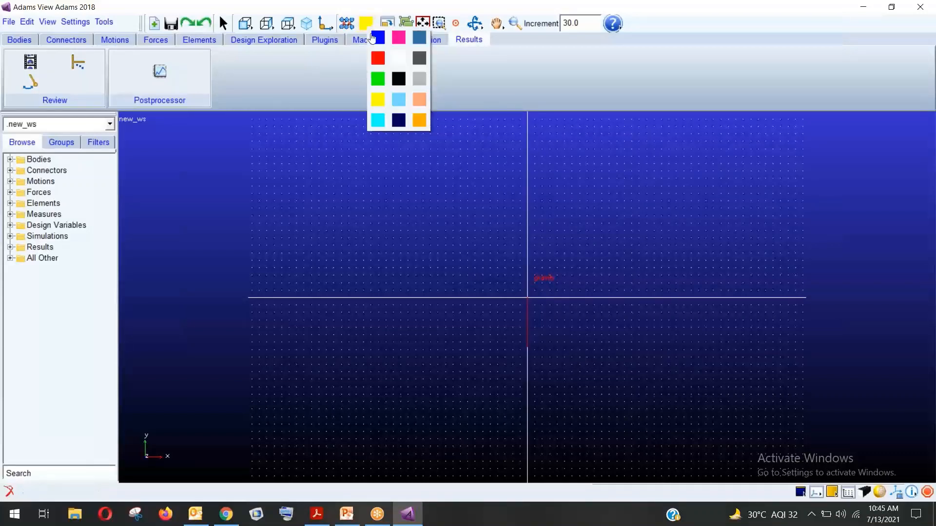
left_click(376, 35)
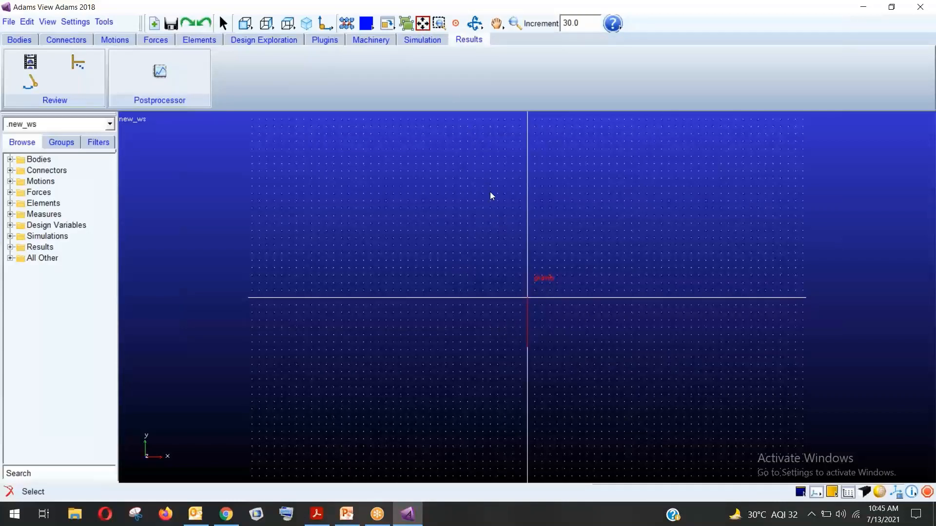
Fit the view, zoom into a picked region, then zoom back out to show the grid
left_click(423, 23)
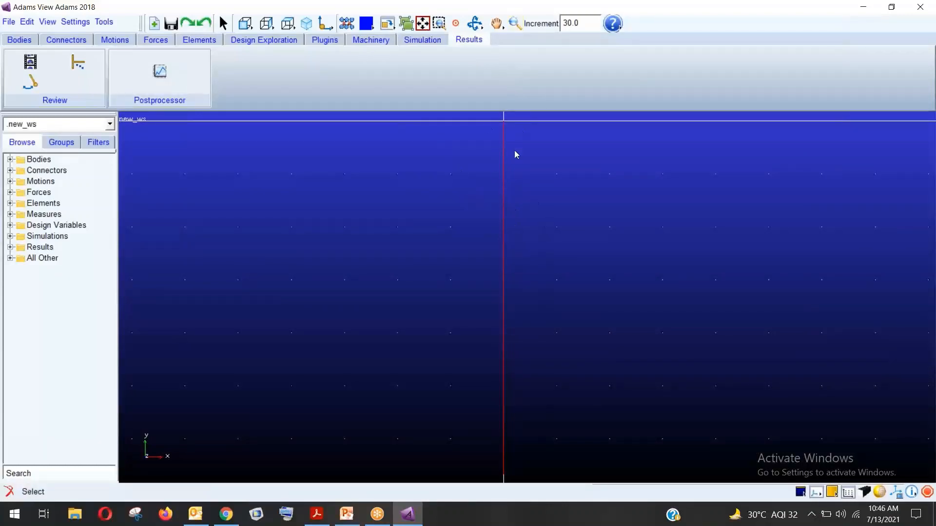
left_click(443, 26)
left_click_drag(485, 151, 654, 278)
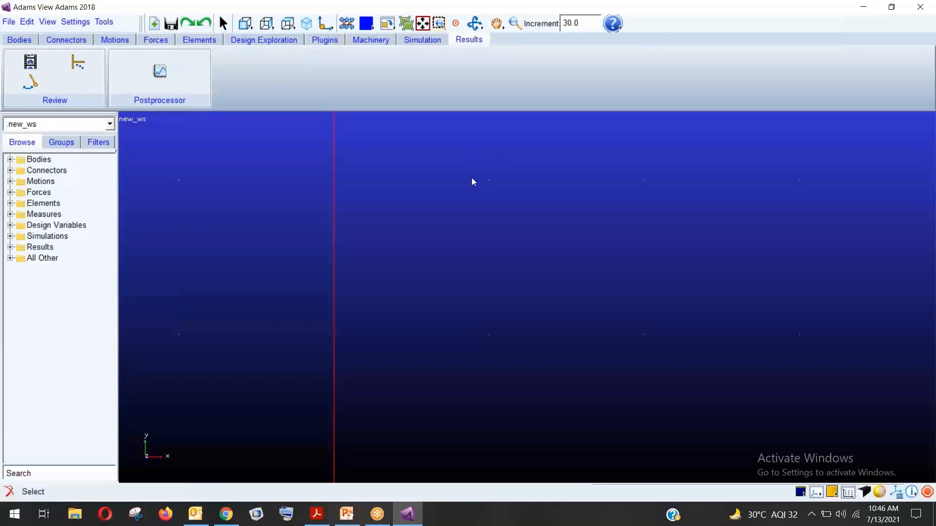
key("z")
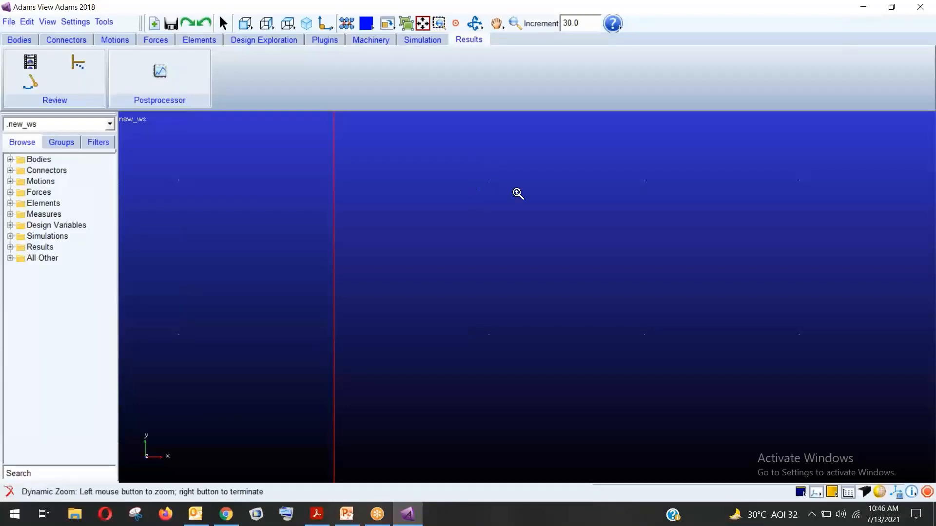
left_click_drag(516, 192, 532, 382)
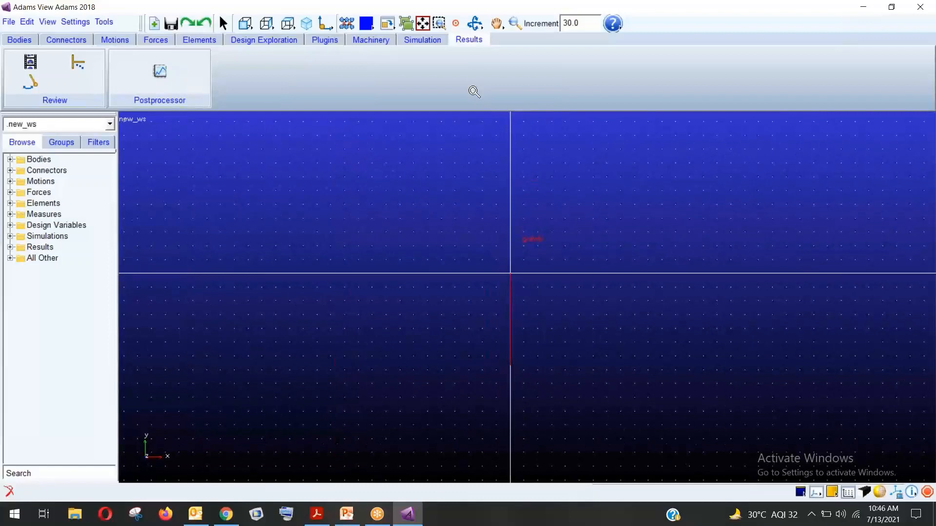
Rotate the view to an oblique angle, pan the gravity marker rightward, and zoom out
left_click(475, 28)
left_click_drag(453, 174, 438, 207)
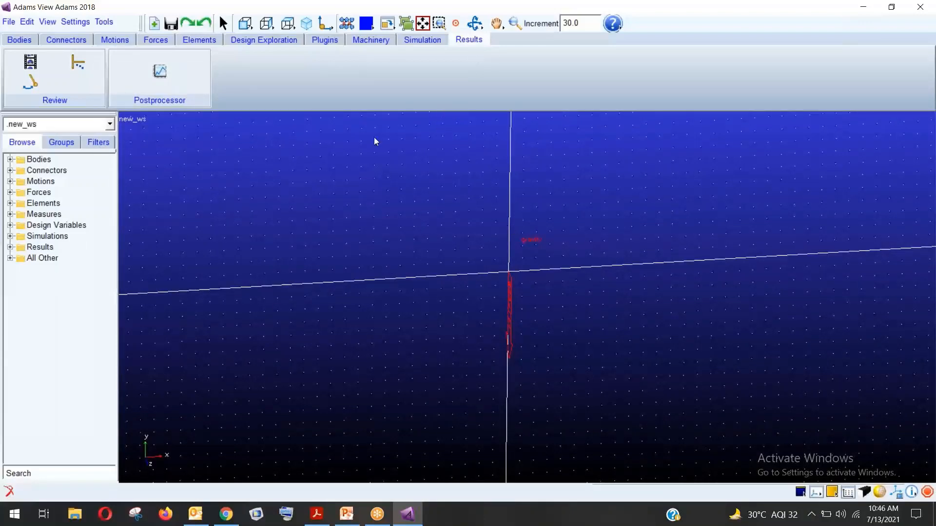
left_click(497, 27)
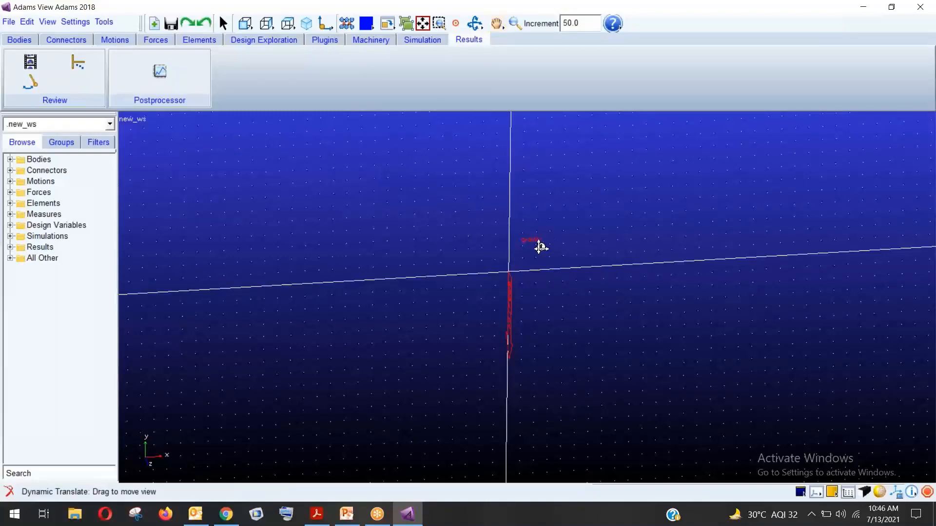
left_click_drag(539, 244, 507, 299)
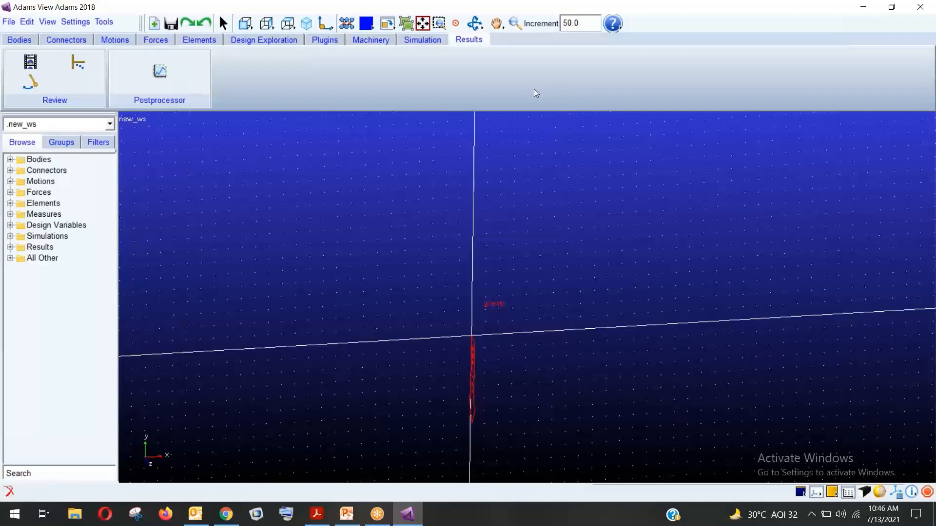
left_click(512, 26)
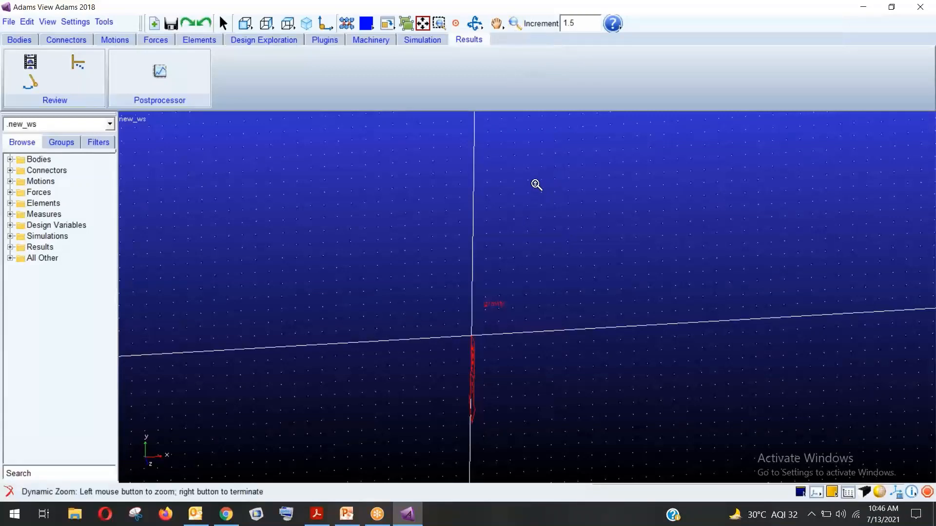
left_click_drag(537, 186, 534, 206)
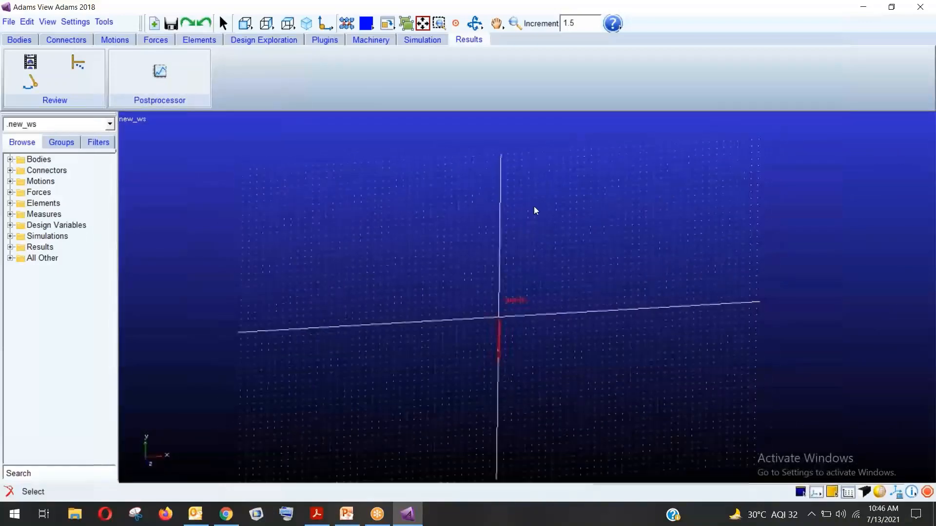
Snap to the front view, zoom slightly, and tilt the grid a little in the screen plane
left_click(247, 22)
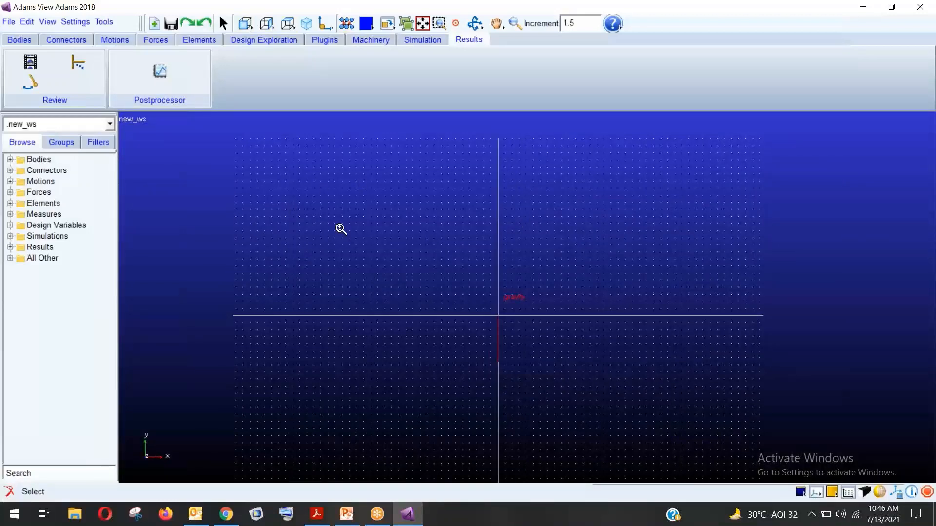
key("z")
mouse_move(407, 228)
left_mouse_down()
mouse_move(409, 259)
mouse_move(405, 231)
left_mouse_up()
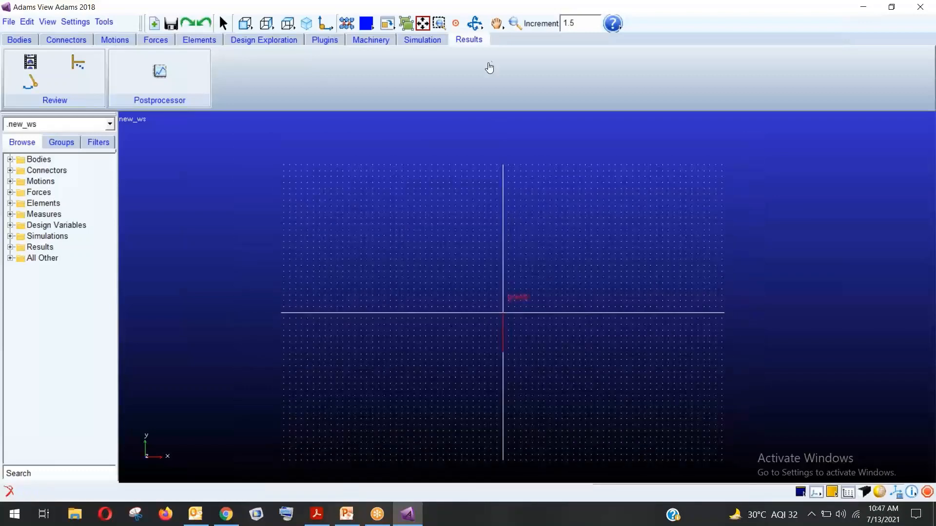
left_click(514, 23)
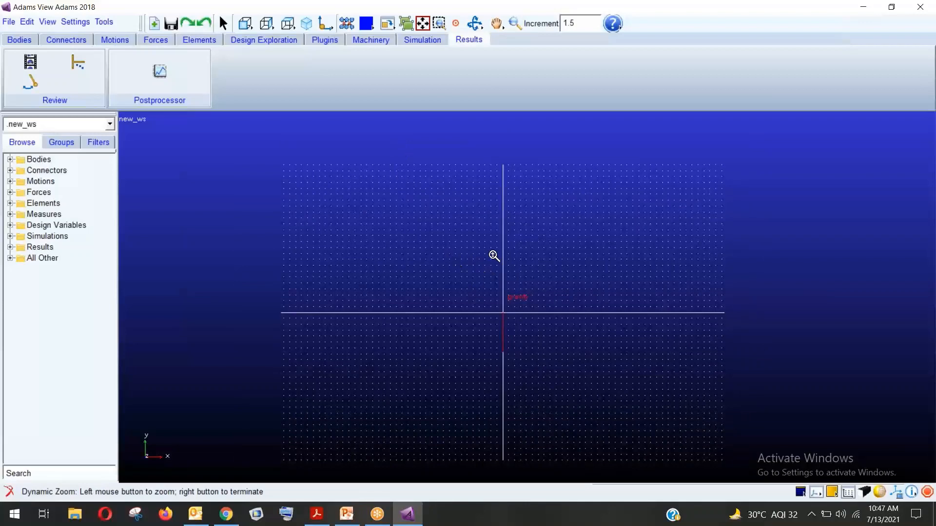
key("r")
mouse_move(490, 260)
left_mouse_down()
mouse_move(513, 267)
mouse_move(503, 249)
mouse_move(478, 253)
mouse_move(525, 295)
mouse_move(505, 246)
mouse_move(517, 280)
mouse_move(481, 225)
mouse_move(520, 293)
mouse_move(474, 265)
left_mouse_up()
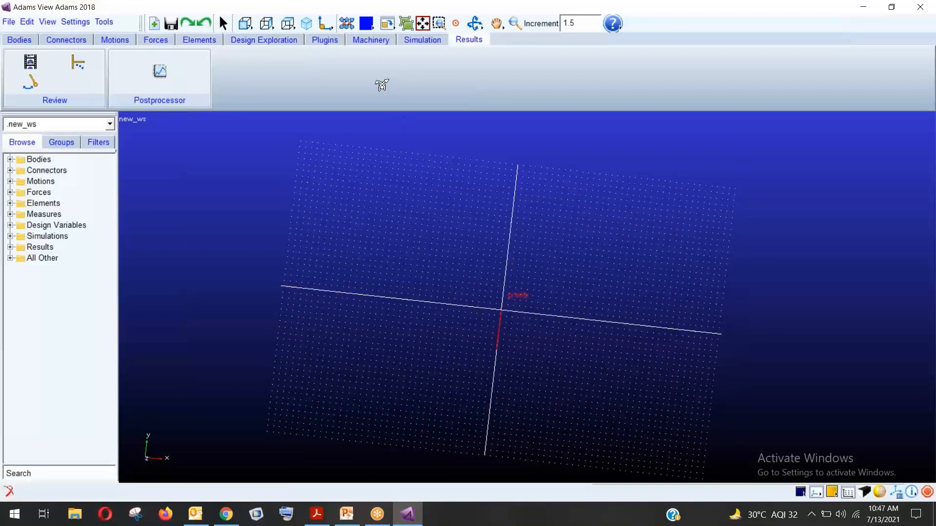
right_click(473, 198)
left_click(10, 159)
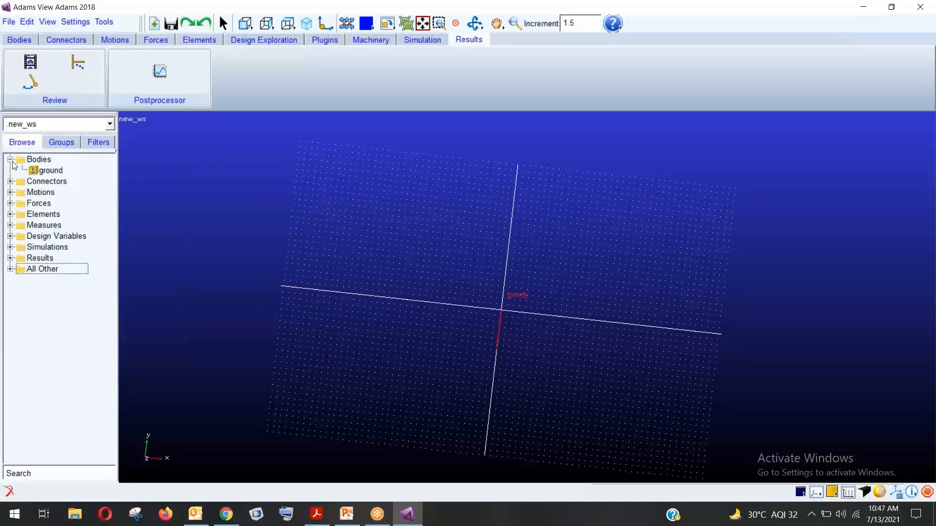
left_click(9, 159)
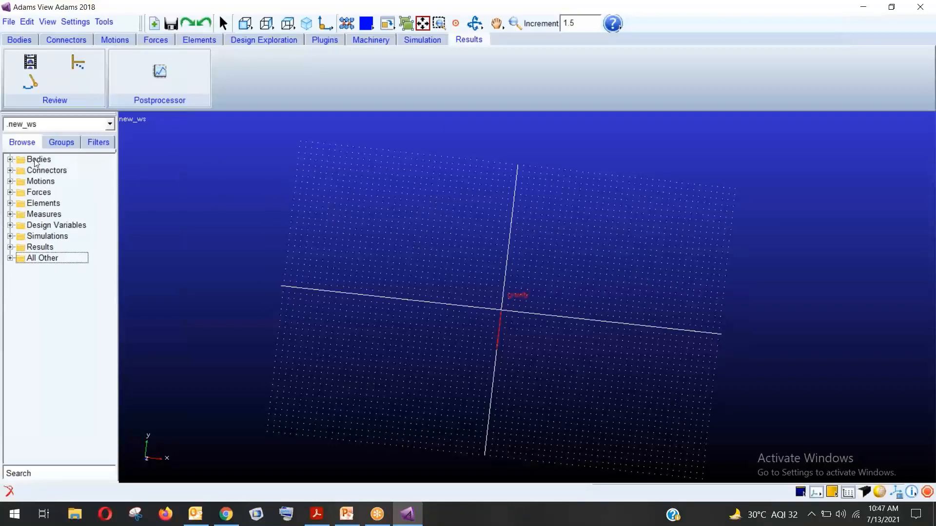
left_click(45, 163)
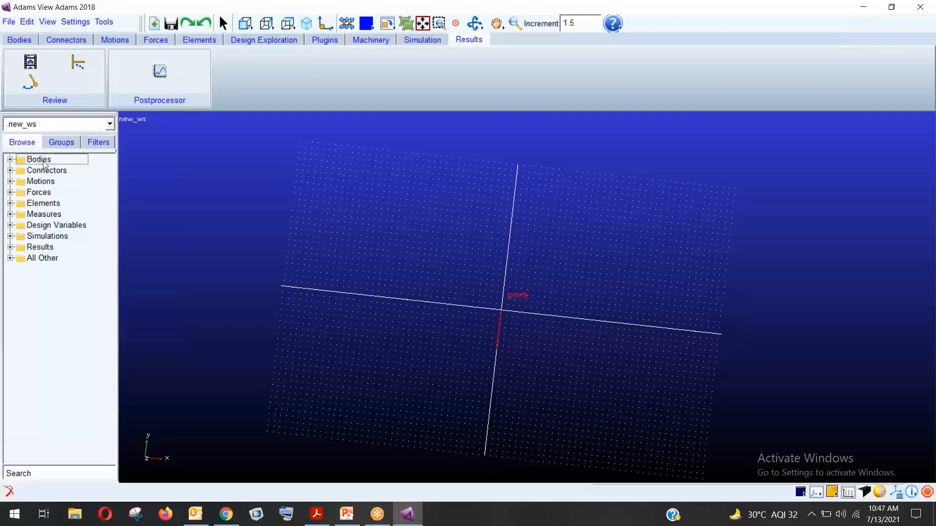
left_click(9, 170)
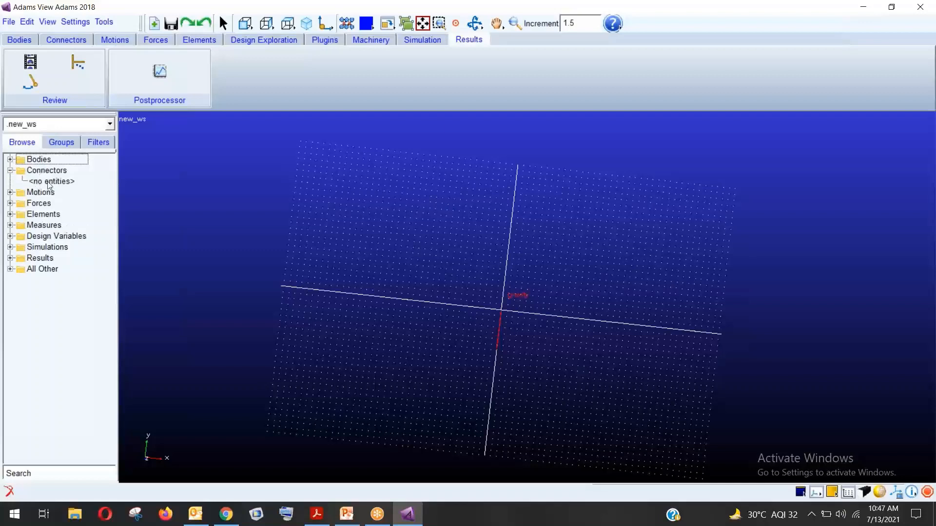
left_click(12, 171)
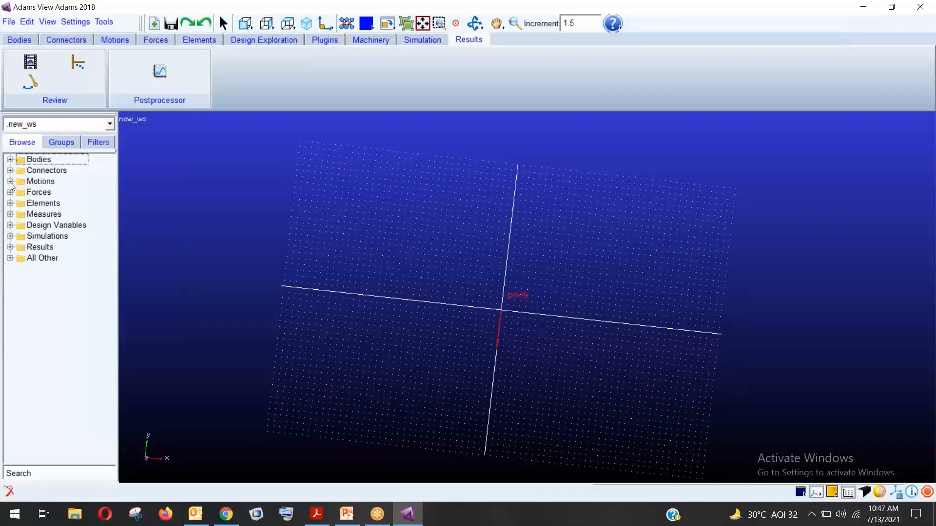
left_click(10, 182)
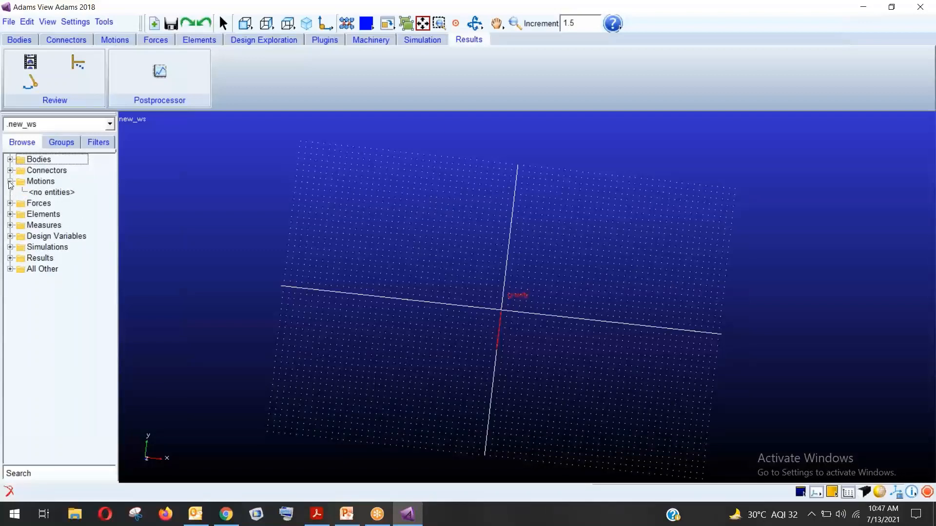
left_click(10, 181)
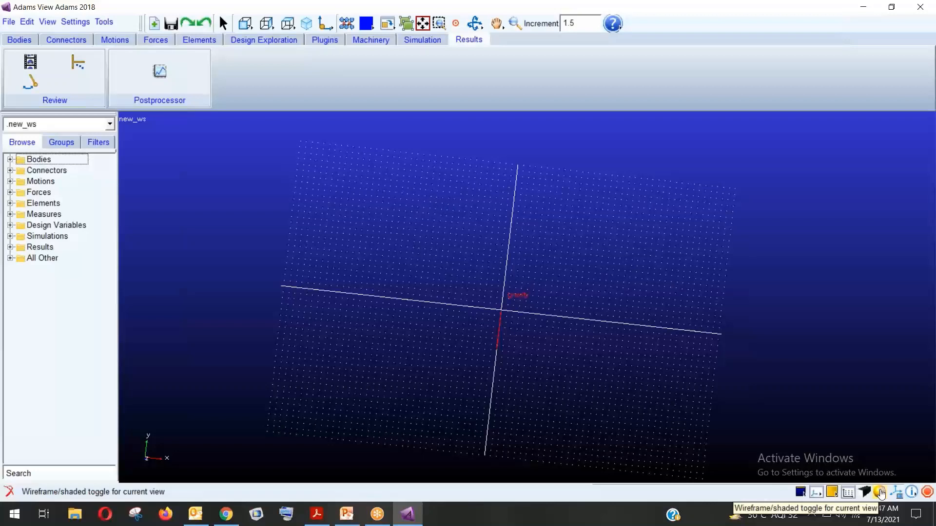
Toggle shaded display, go from isometric to front view, and show the Bodies tools
left_click(880, 494)
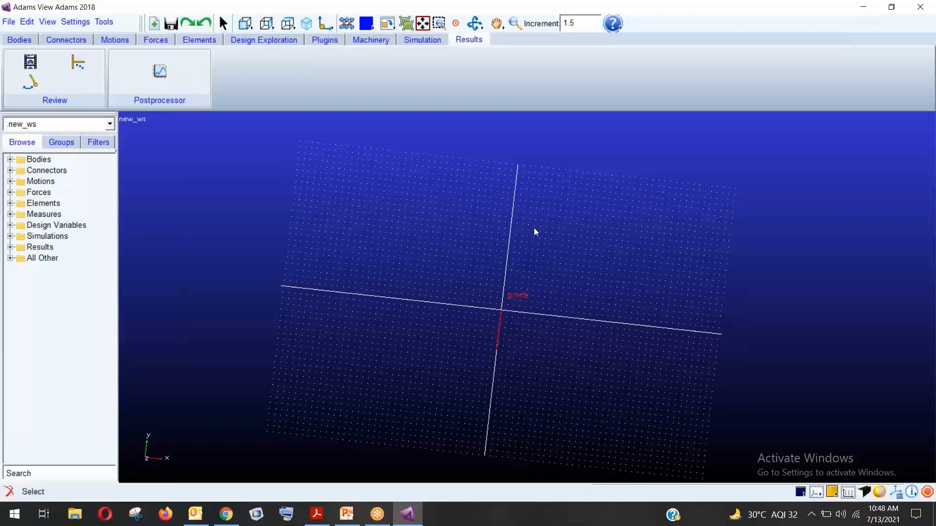
left_click(306, 23)
left_click(245, 23)
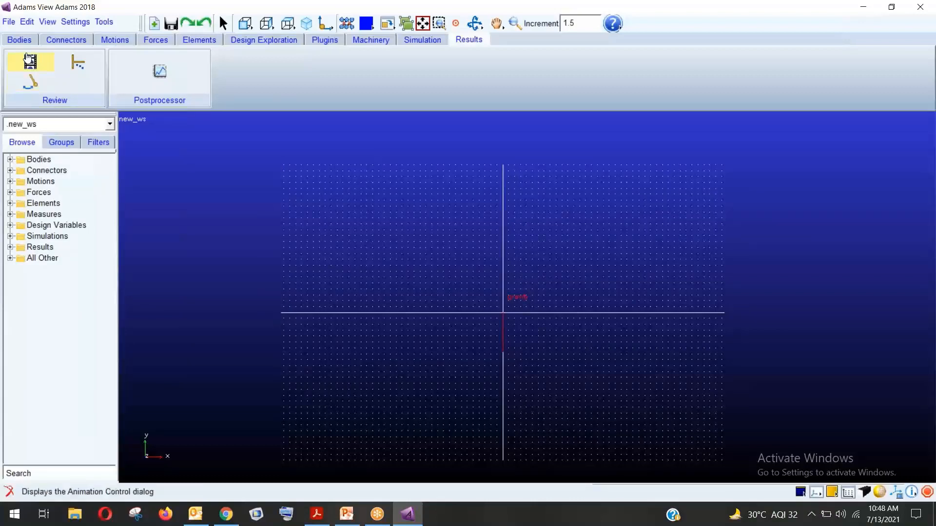
left_click(20, 39)
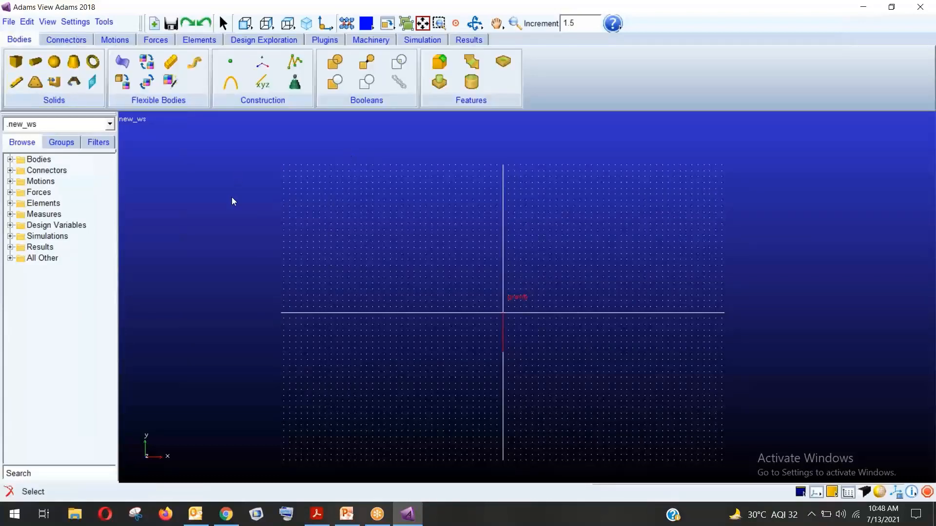
Enter 50mm for both X and Y spacing in the Working Grid settings and close them
left_click(78, 22)
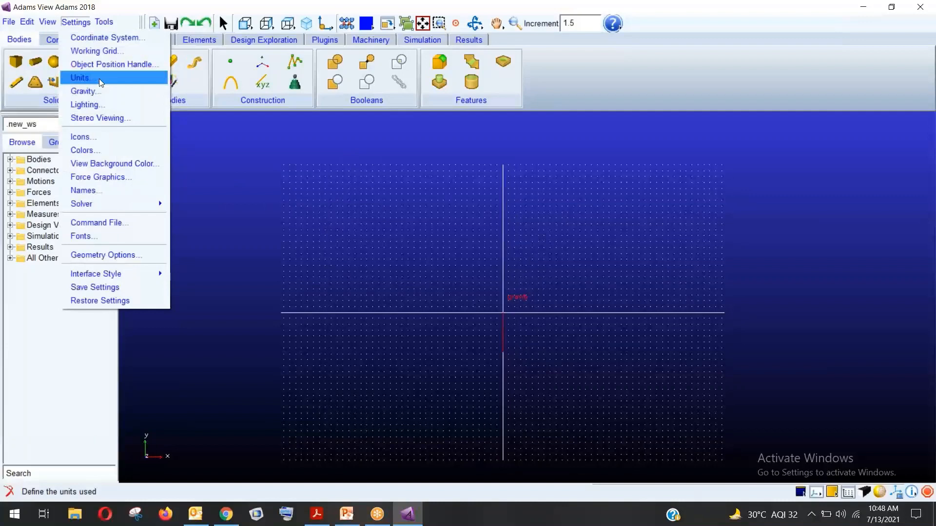
left_click(97, 51)
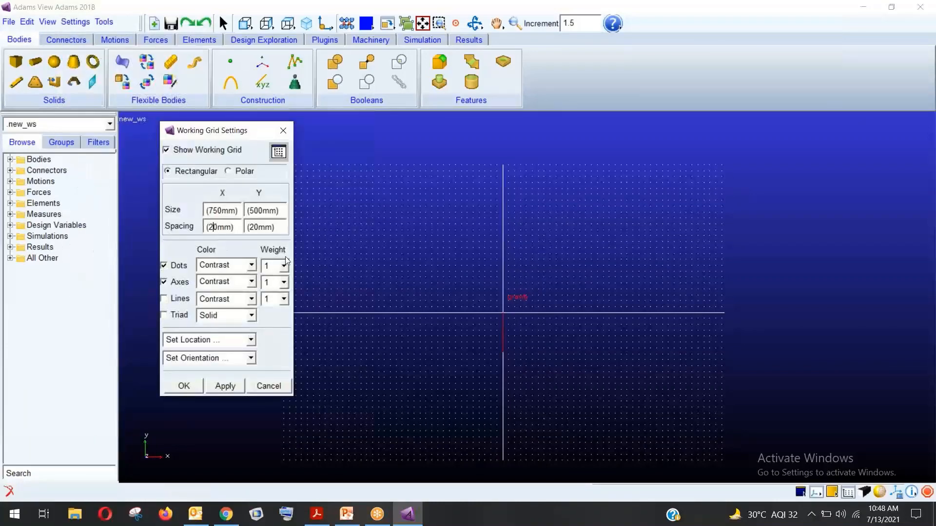
type("5")
key("BackSpace")
key("BackSpace")
type("5")
key("BackSpace")
type("5")
left_click(265, 385)
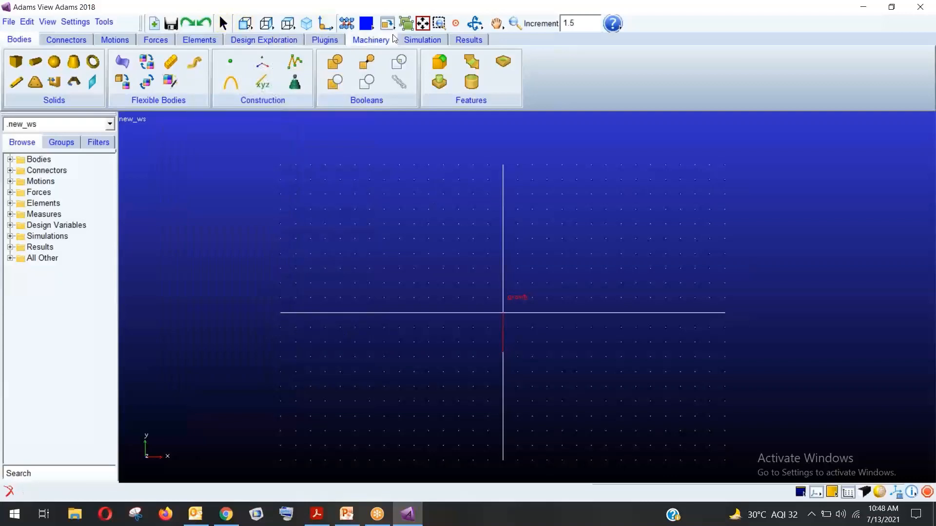
Fit the view, then zoom out so the 50 mm grid fills most of the viewport
left_click(423, 24)
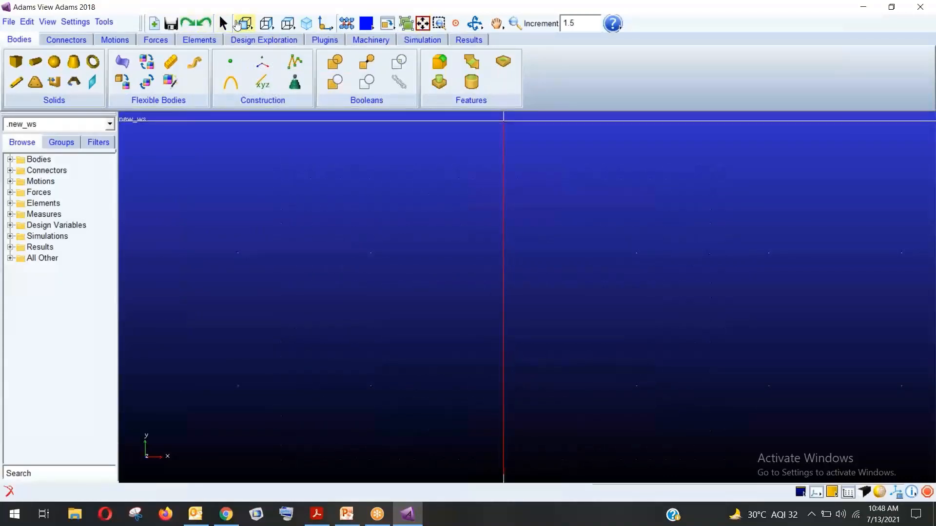
left_click(515, 24)
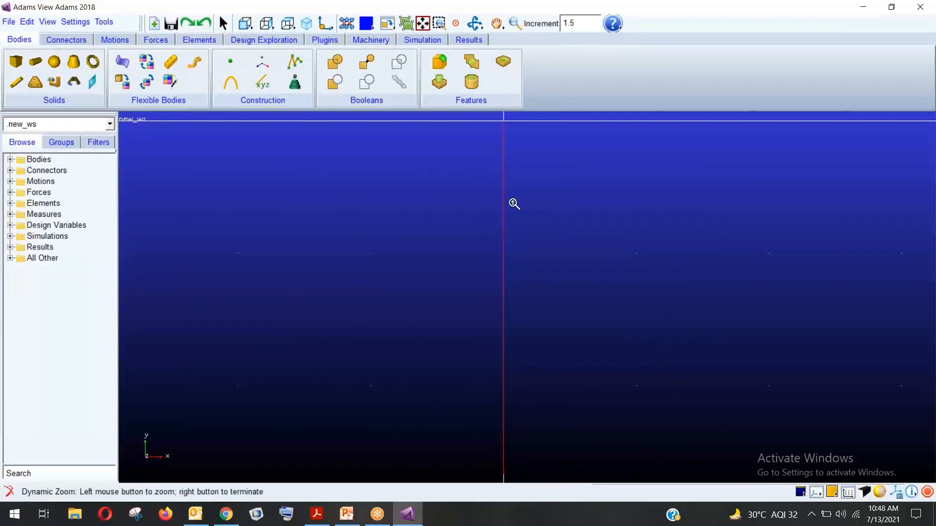
left_click_drag(513, 203, 510, 319)
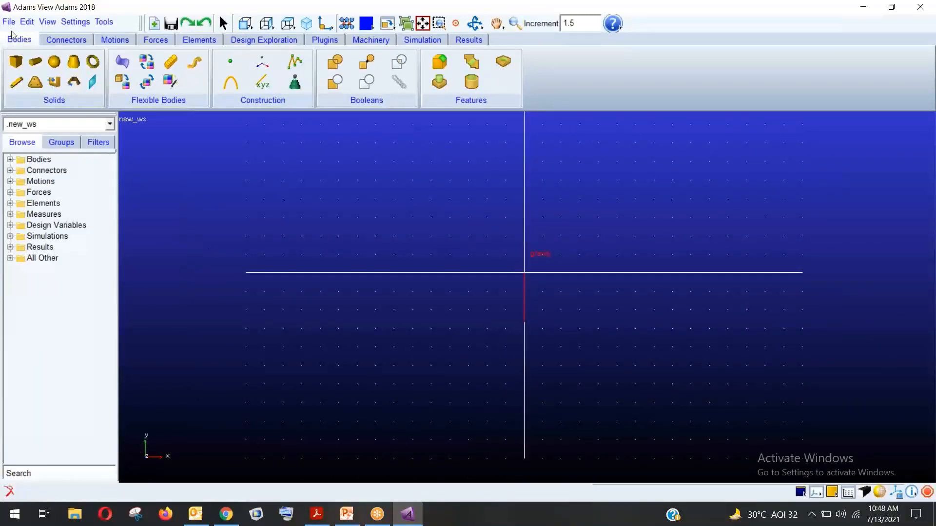
left_click(16, 62)
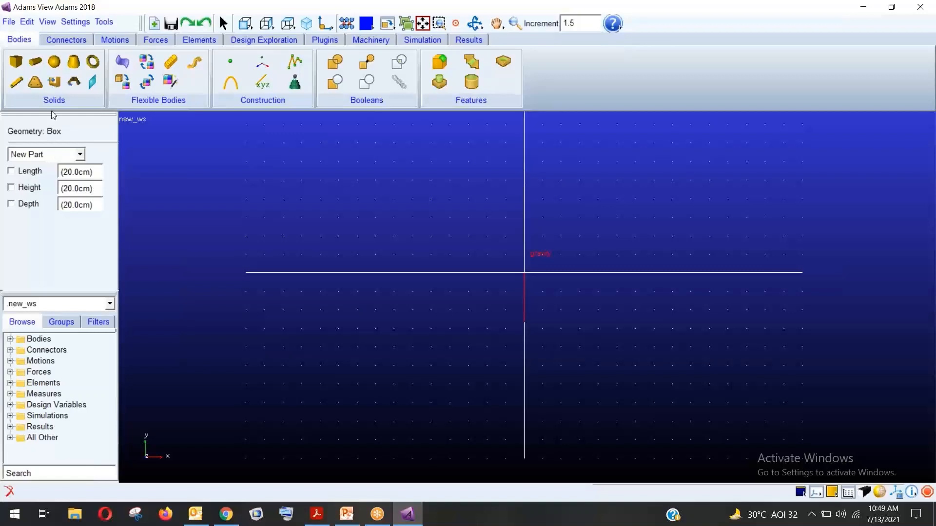
left_click(77, 154)
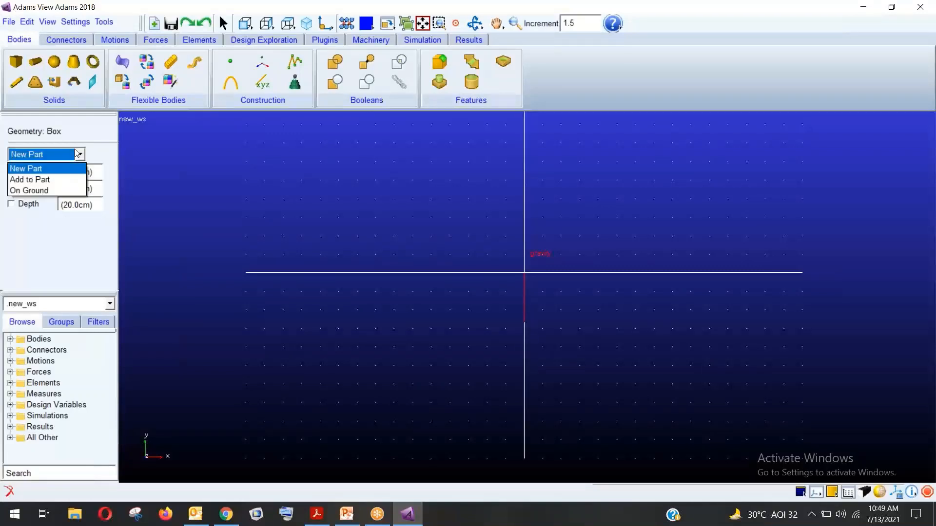
left_click(47, 169)
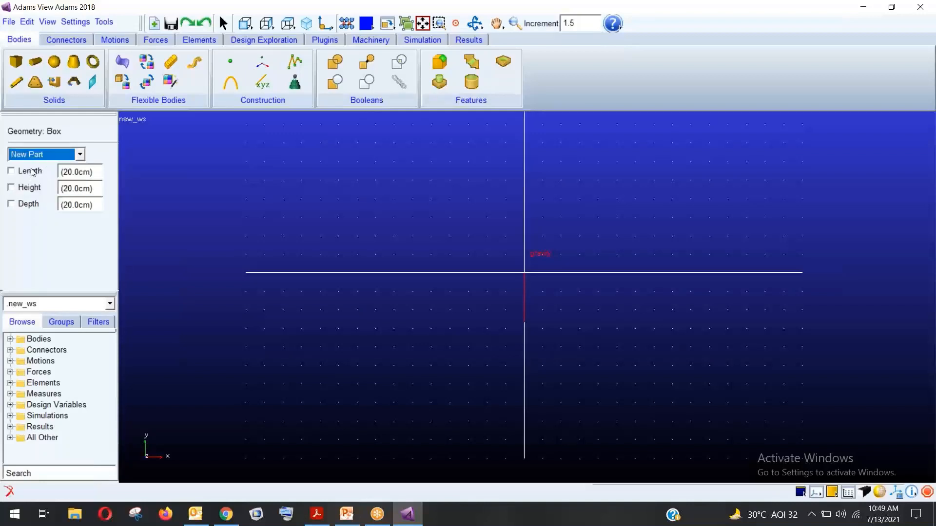
left_click_drag(472, 219, 639, 359)
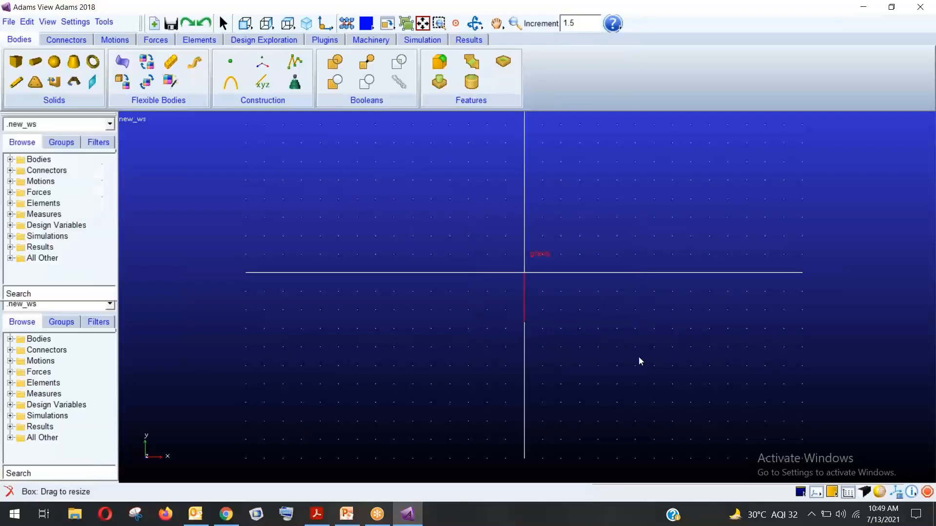
left_click(10, 160)
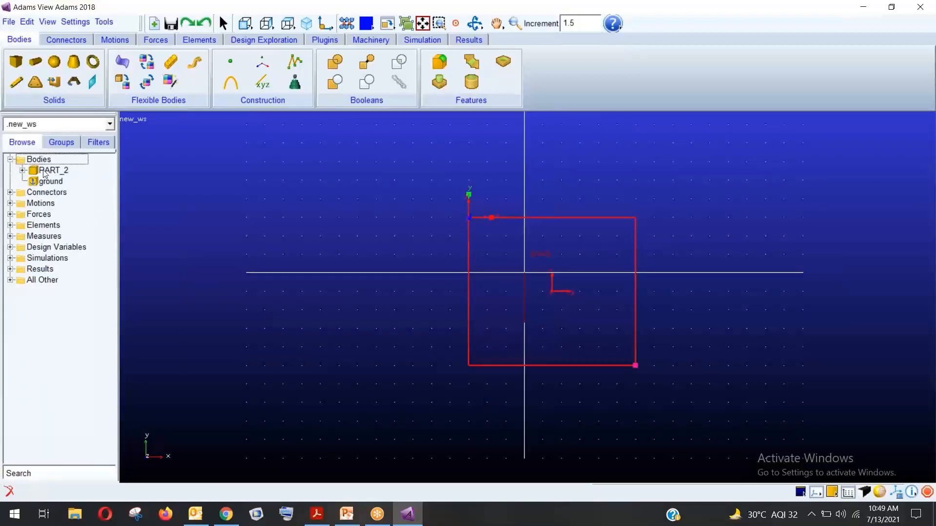
left_click(49, 170)
key("Delete")
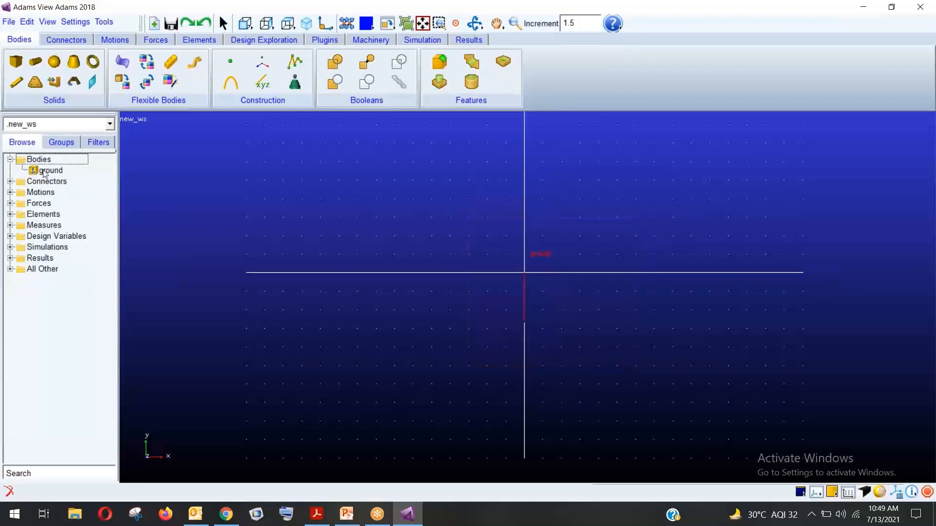
Place a box with length, height and depth fixed at 20.0cm just left of the origin
left_click(16, 62)
left_click(29, 172)
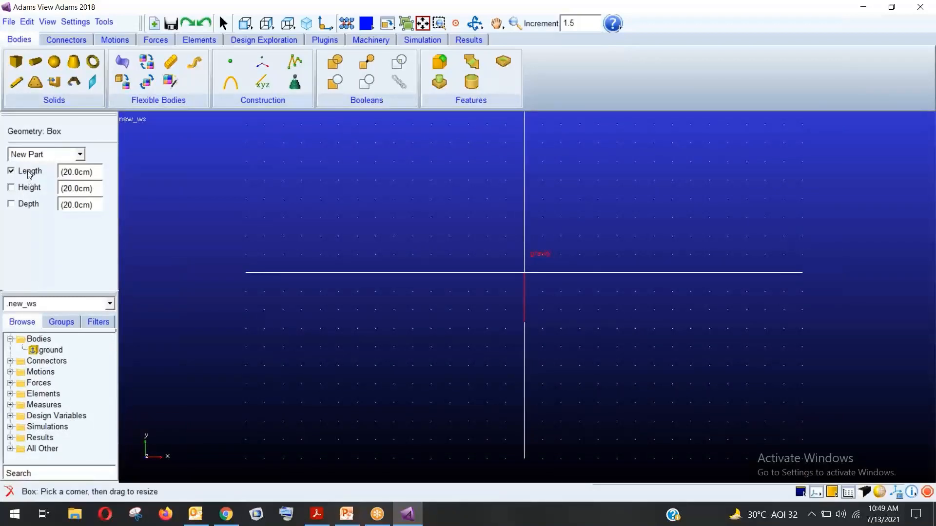
left_click(24, 190)
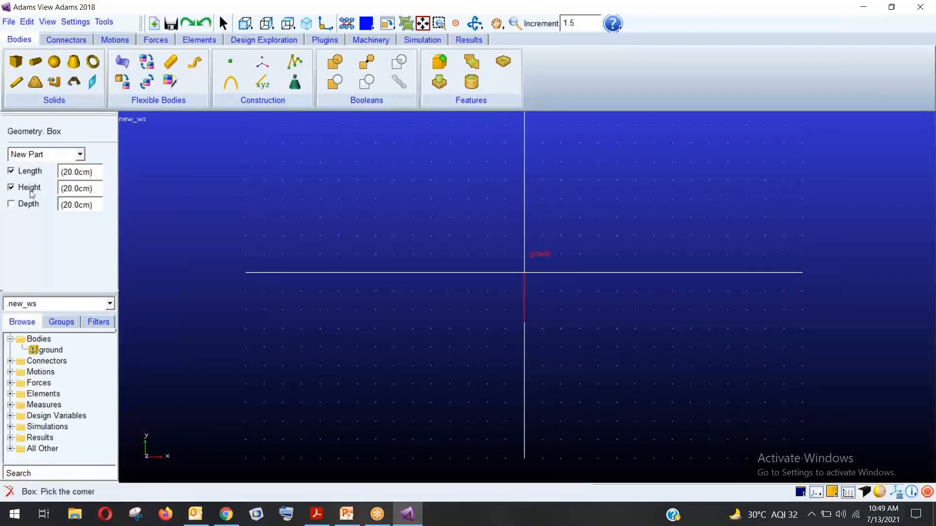
left_click(27, 205)
left_click(446, 278)
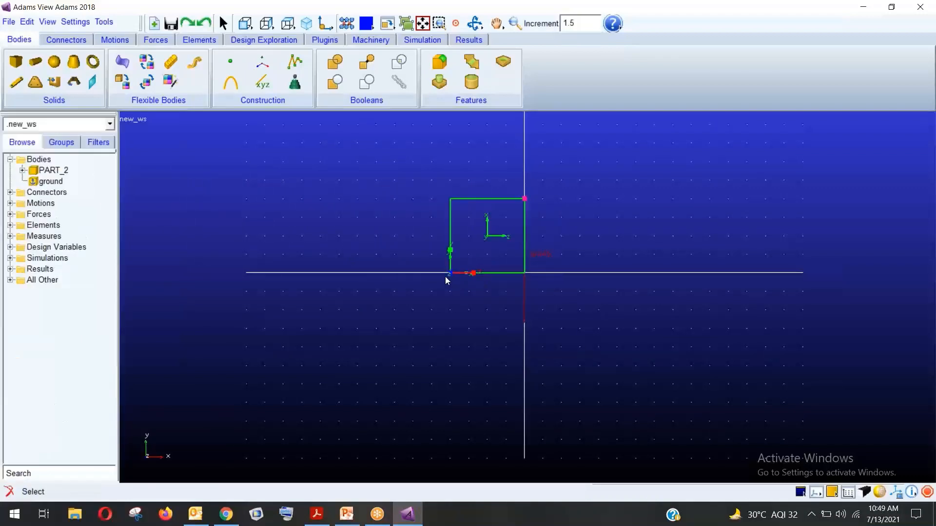
left_click(300, 248)
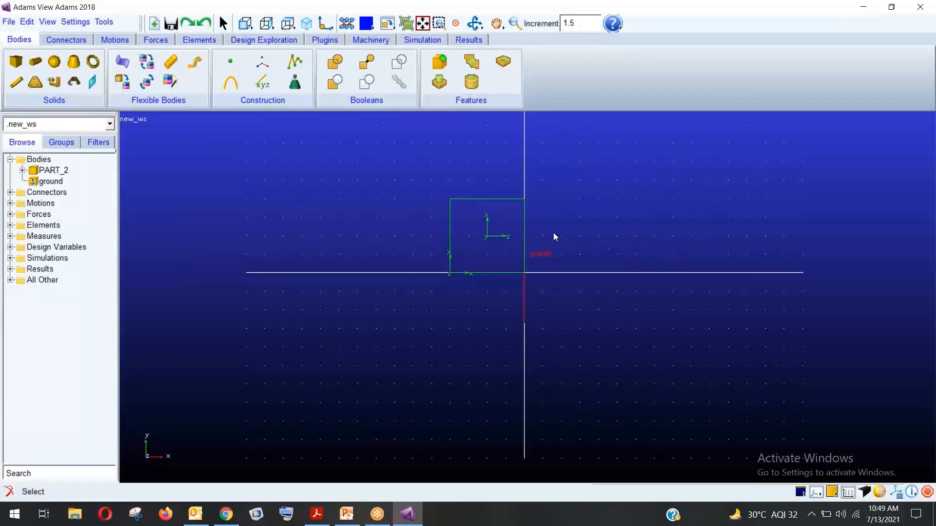
Tilt the view and shade the box, return to the front view, then undo
key("r")
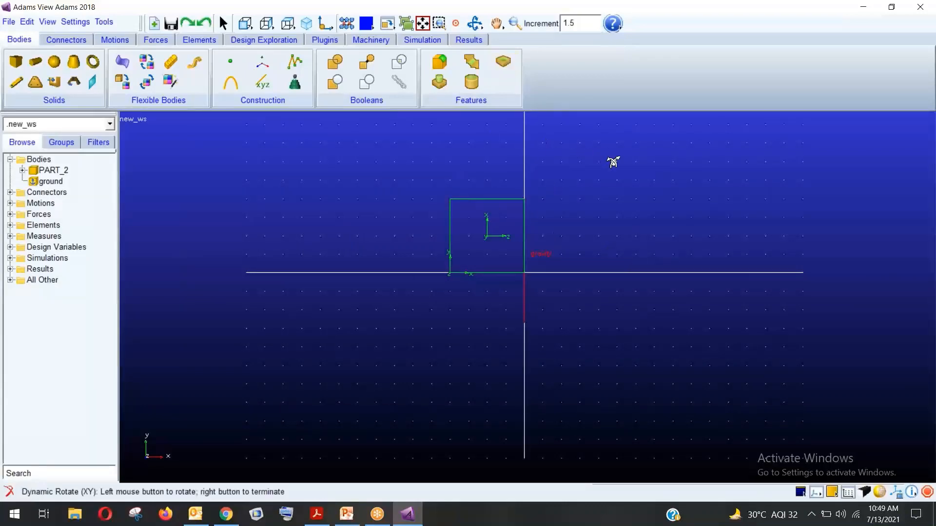
left_click_drag(614, 161, 621, 235)
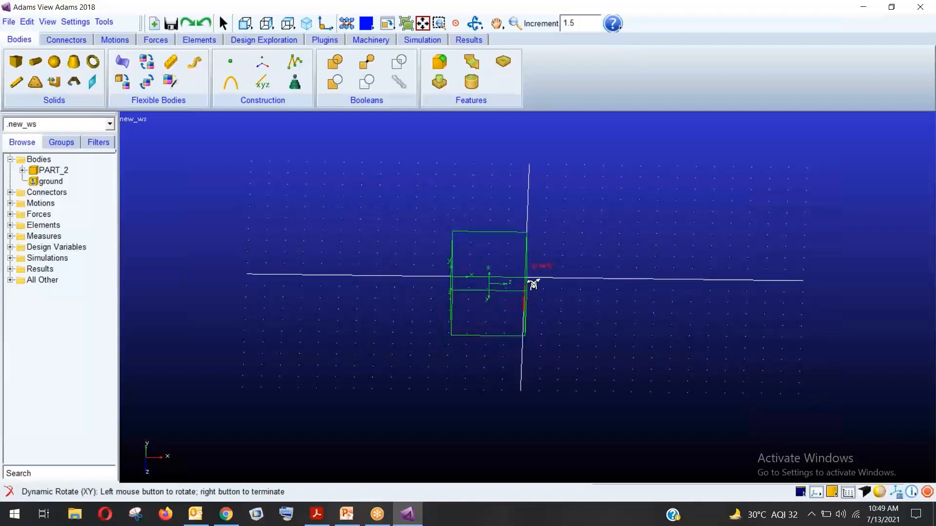
left_click(880, 494)
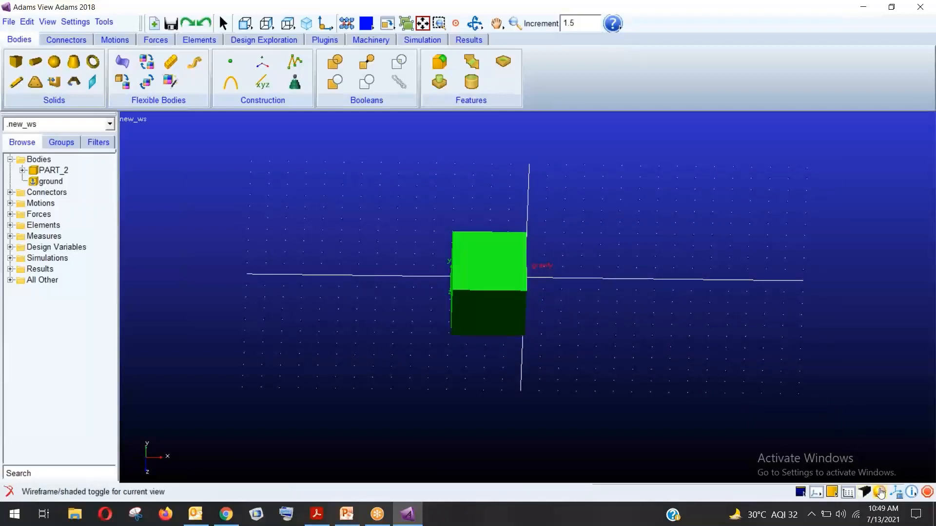
right_click(614, 370)
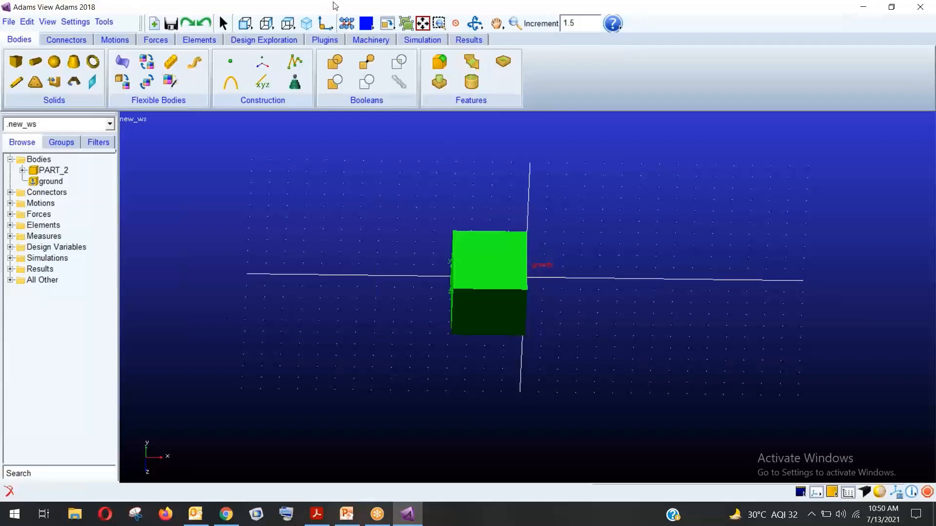
left_click(261, 27)
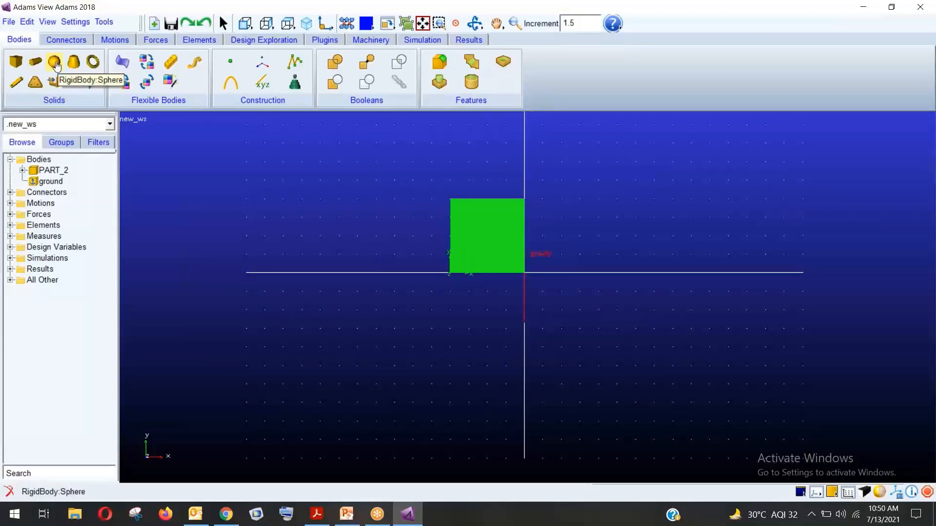
key("ctrl+z")
key("ctrl+z")
key("ctrl+z")
key("ctrl+z")
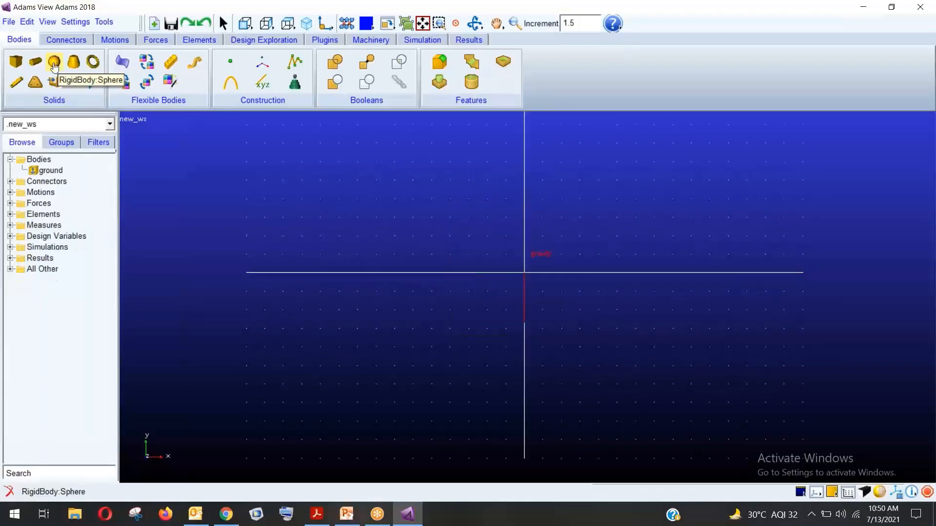
Try a sphere with a fixed radius of 5, then cancel the oversized sphere
left_click(56, 65)
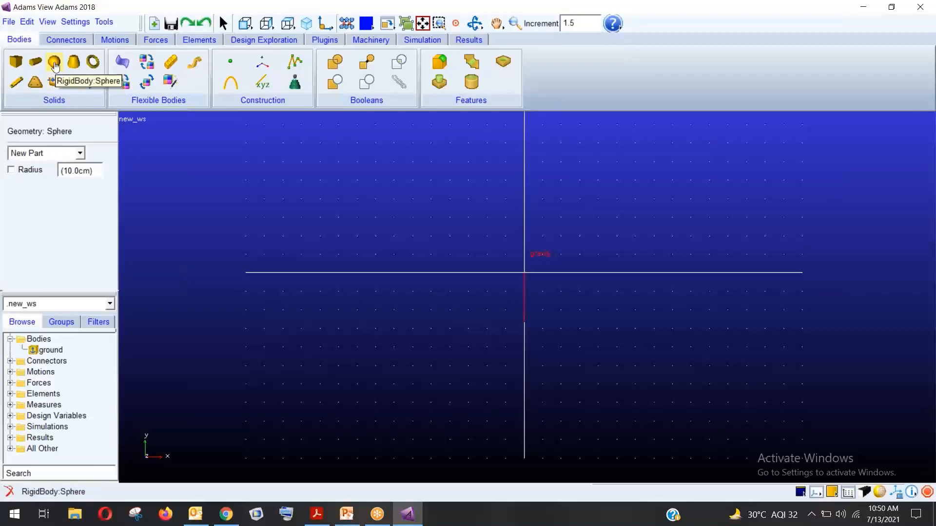
left_click(29, 171)
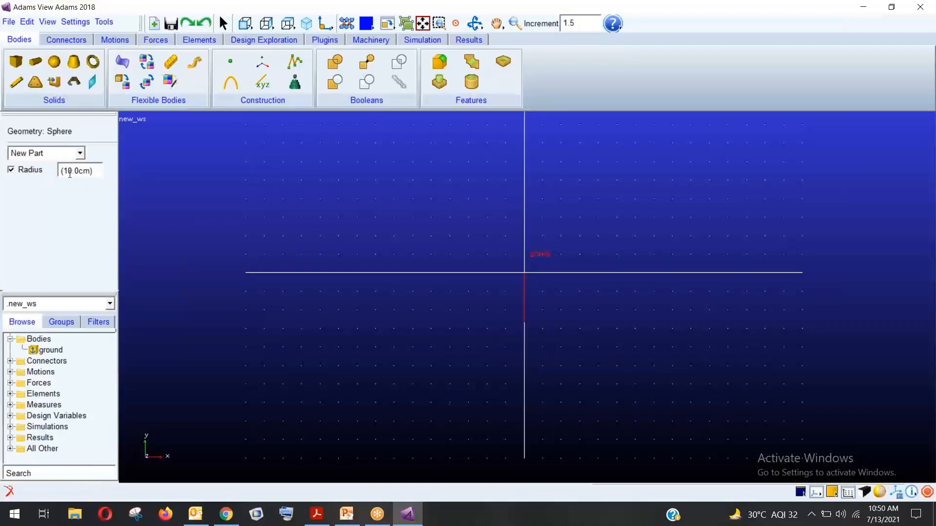
left_click(69, 174)
key("BackSpace")
type("5")
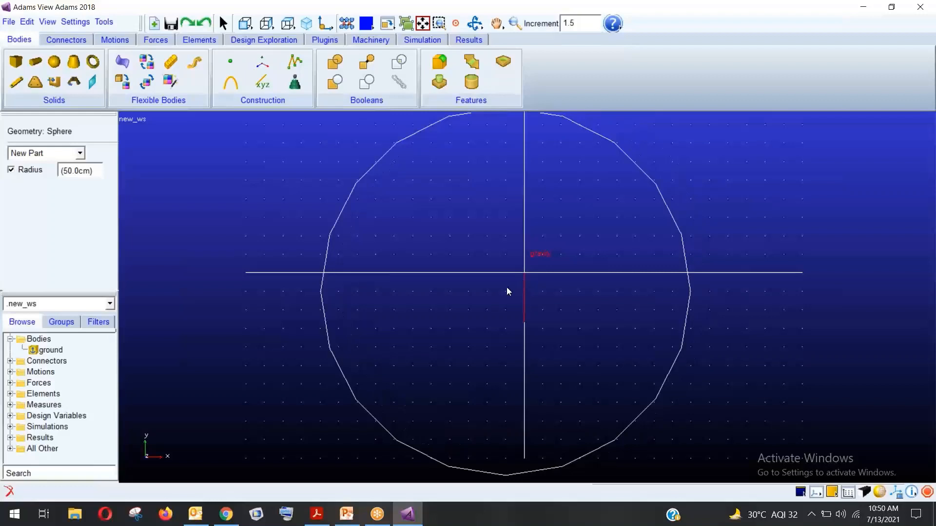
key("Escape")
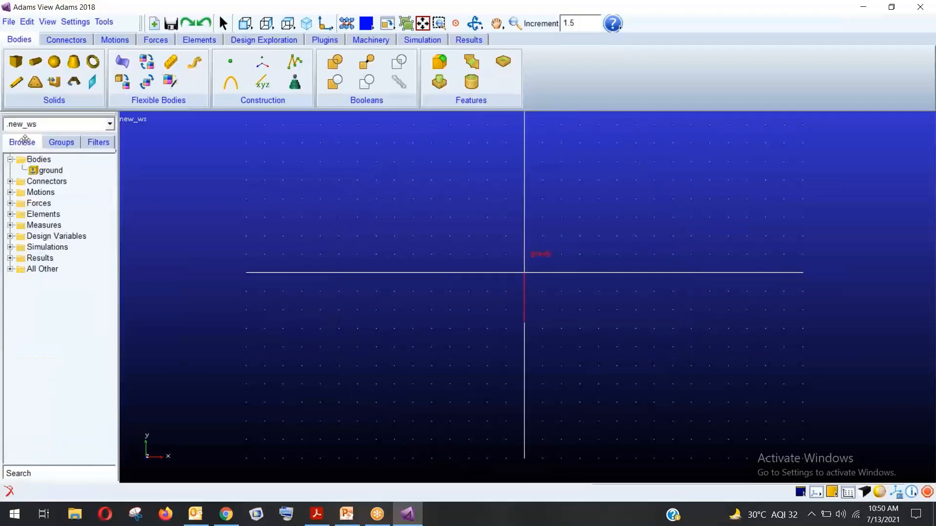
Draw a sphere above-left of the origin with the fixed radius option turned off
left_click(55, 63)
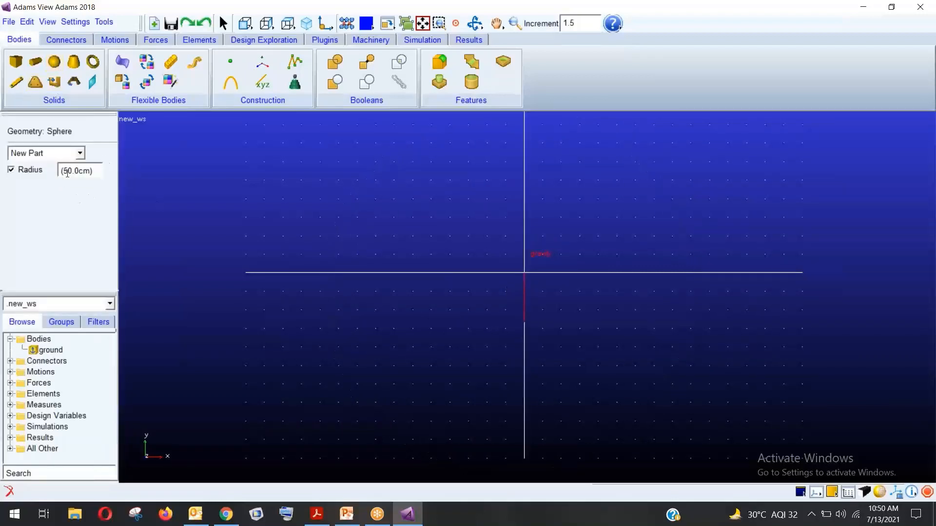
left_click(66, 170)
key("BackSpace")
type("2")
left_click(11, 170)
left_click_drag(431, 199, 467, 233)
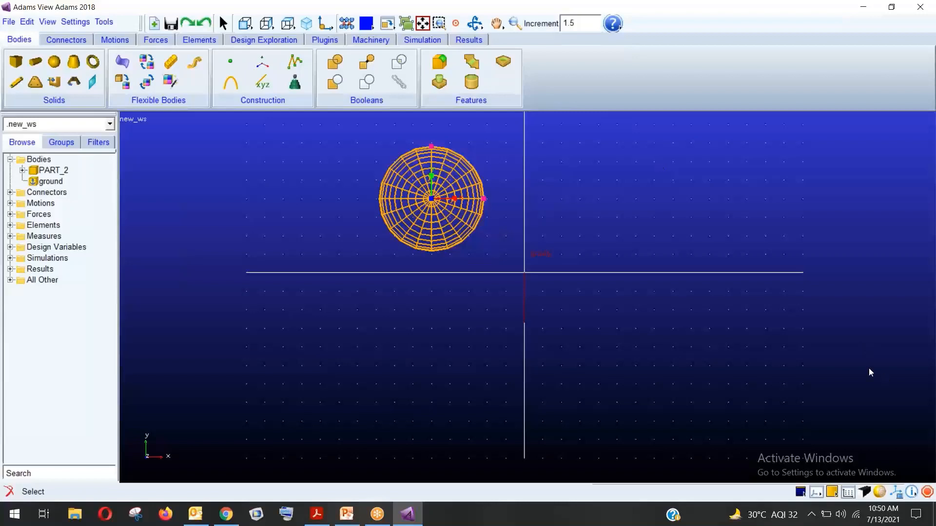
Shade the sphere, reveal PART_2's MARKER_1, and place a construction point on ground
left_click(879, 492)
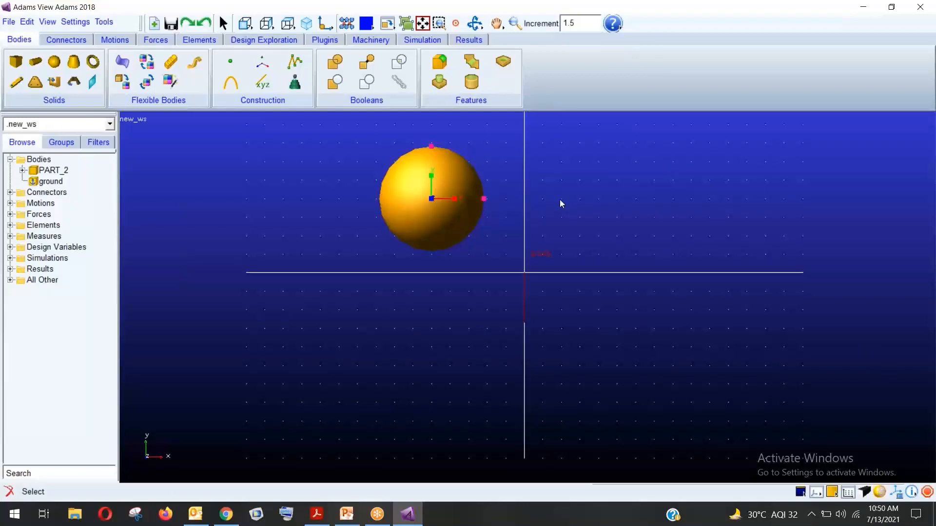
left_click(248, 224)
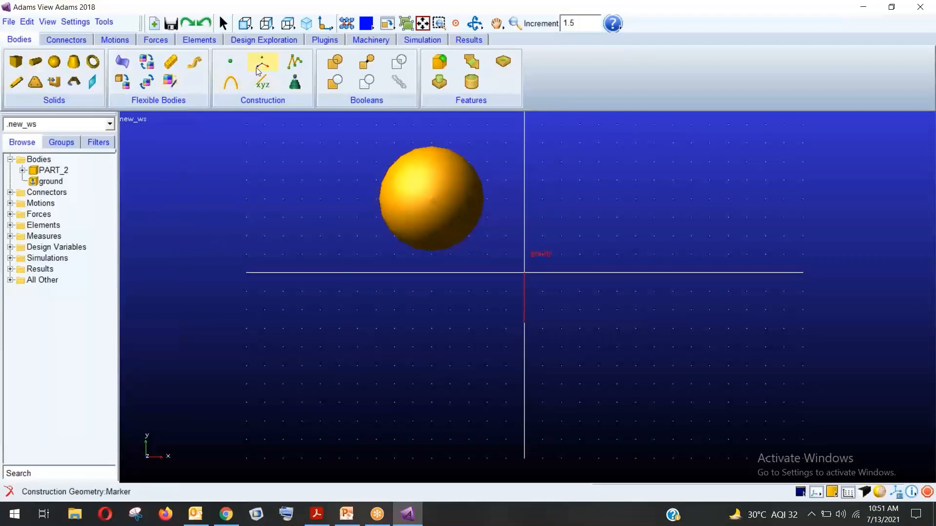
left_click(231, 63)
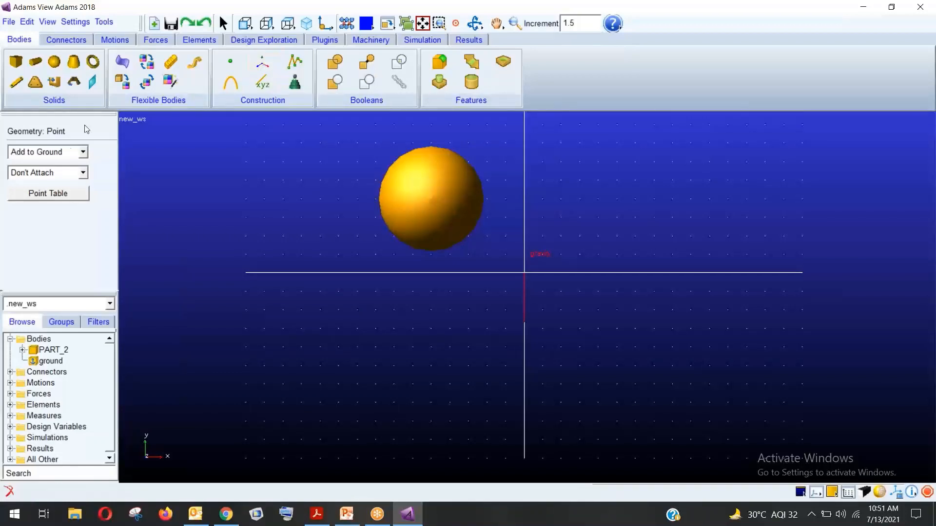
left_click(22, 349)
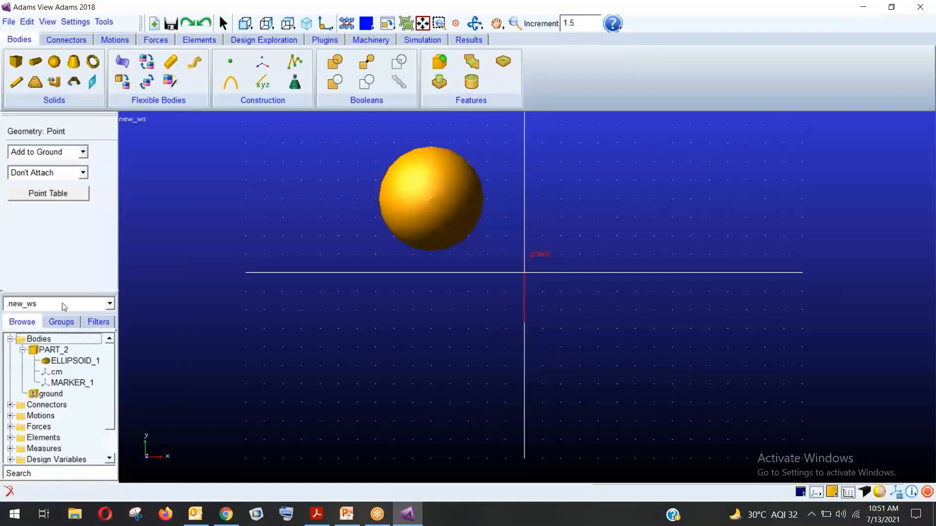
left_click(69, 383)
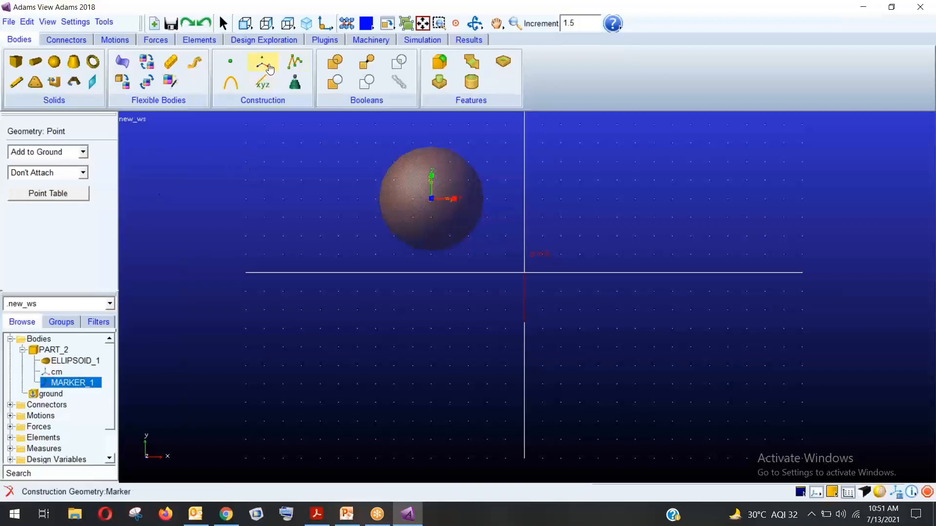
left_click(131, 168)
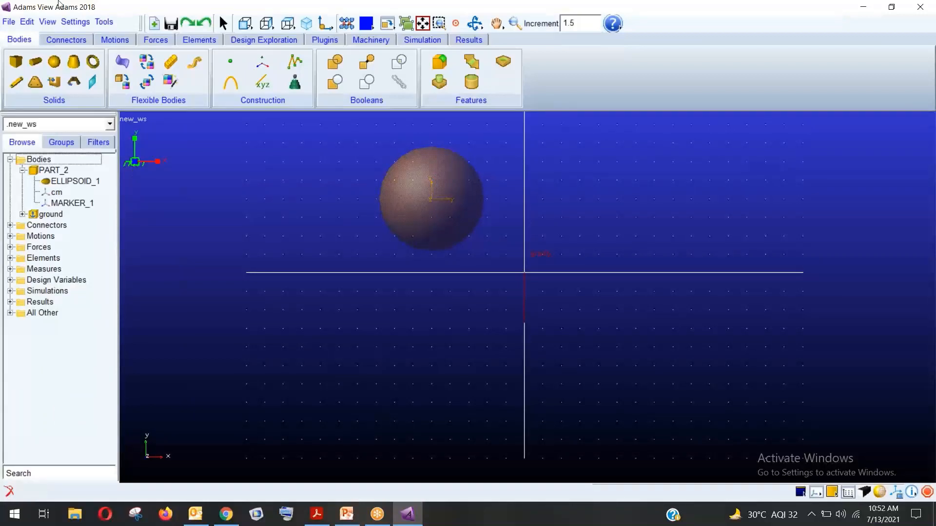
Start a new database, discarding the unsaved changes to new_ws
left_click(16, 21)
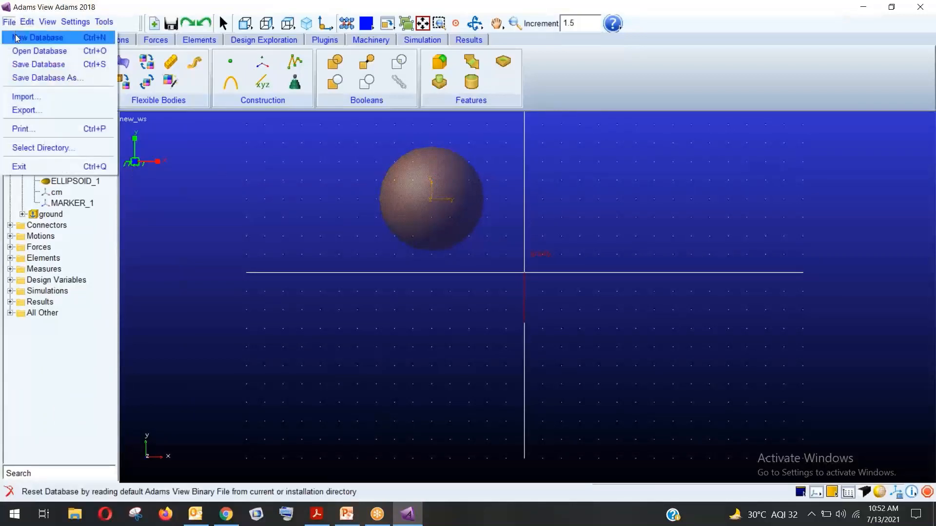
left_click(22, 36)
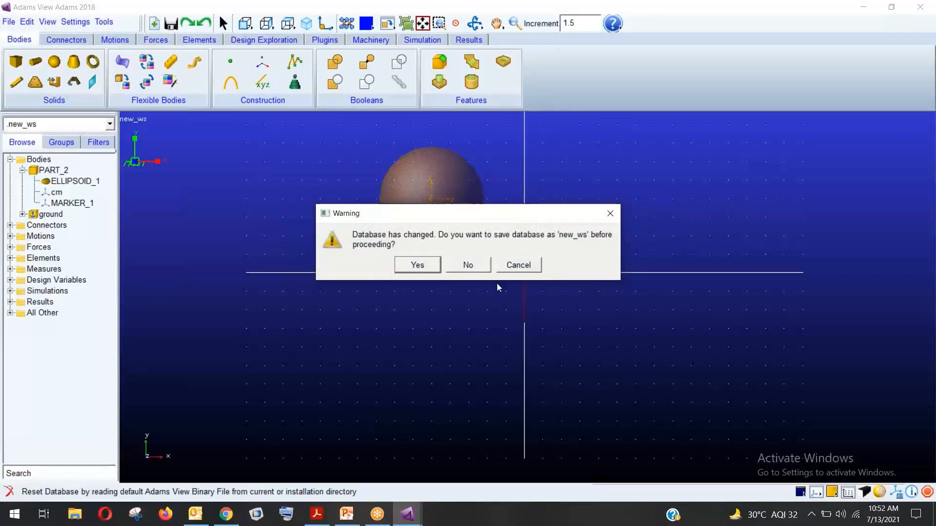
left_click(466, 268)
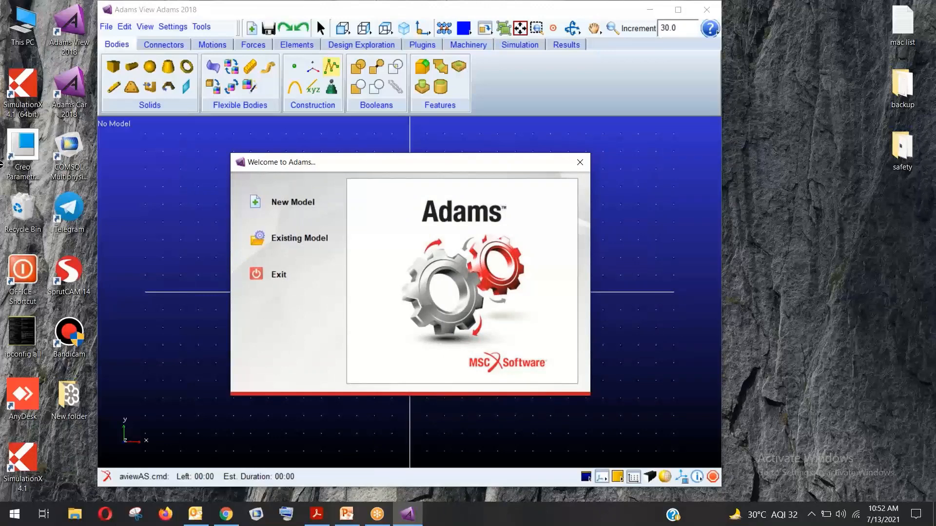
Create a new model named falling in place of the default MODEL_1
left_click(257, 201)
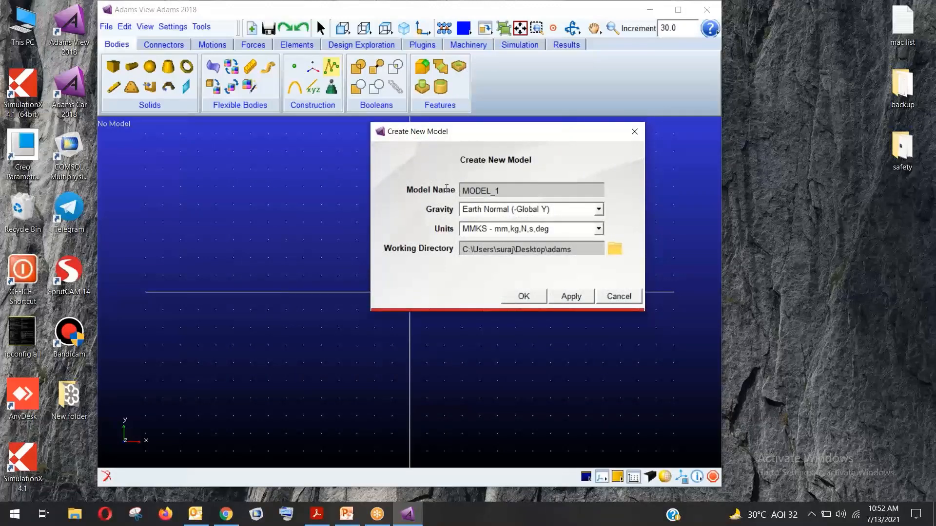
left_click_drag(507, 190, 457, 193)
key("BackSpace")
left_click(522, 301)
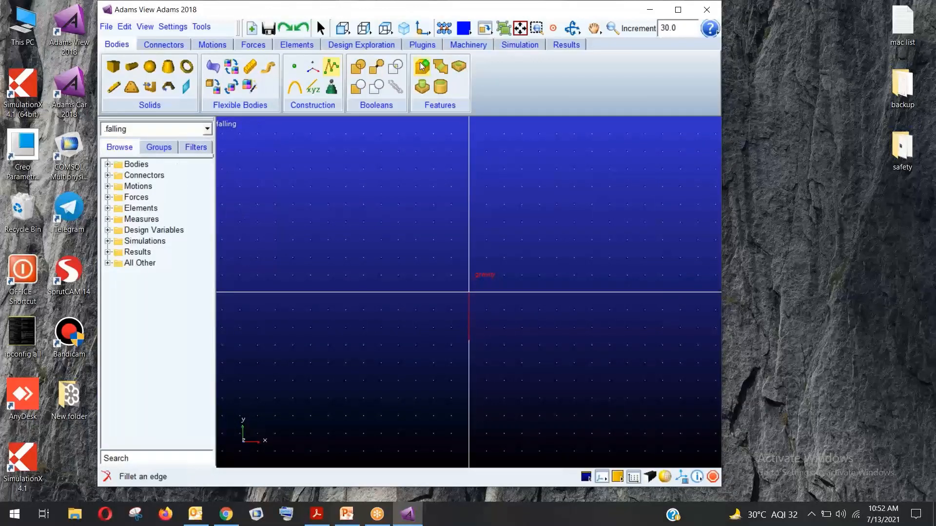
Maximize the window, place a shaded sphere at the origin, and return to the front view
left_click(678, 9)
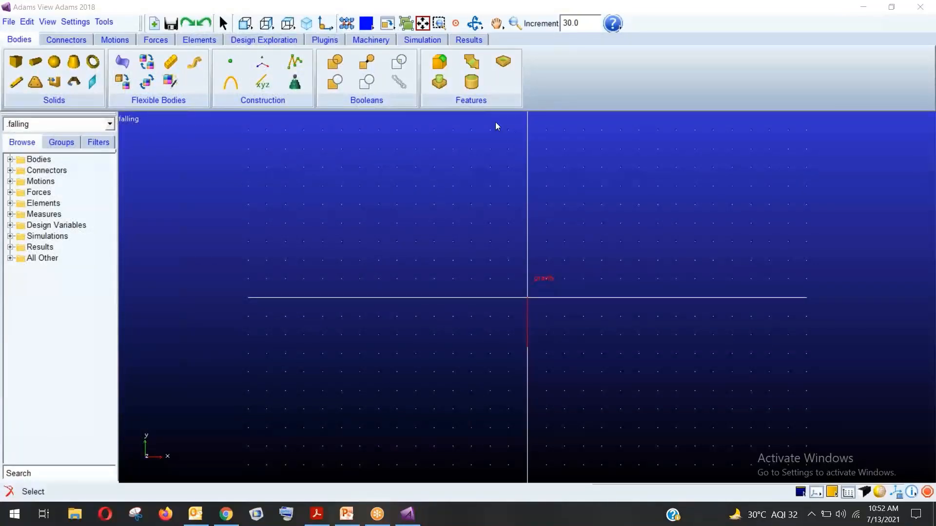
left_click(55, 62)
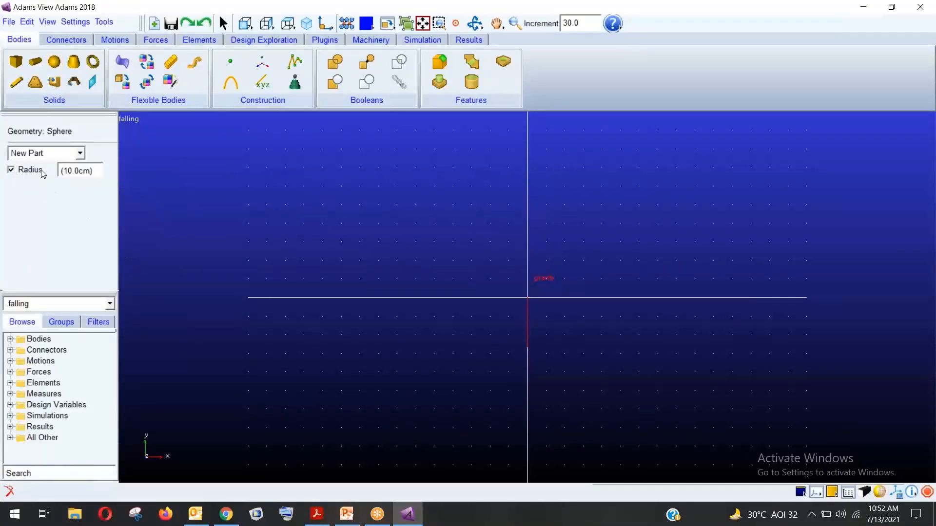
left_click(528, 295)
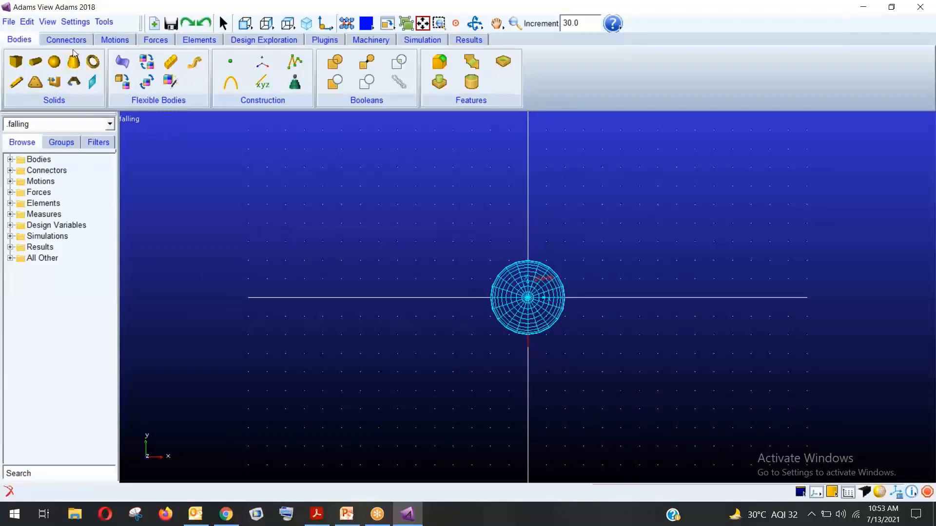
left_click(877, 493)
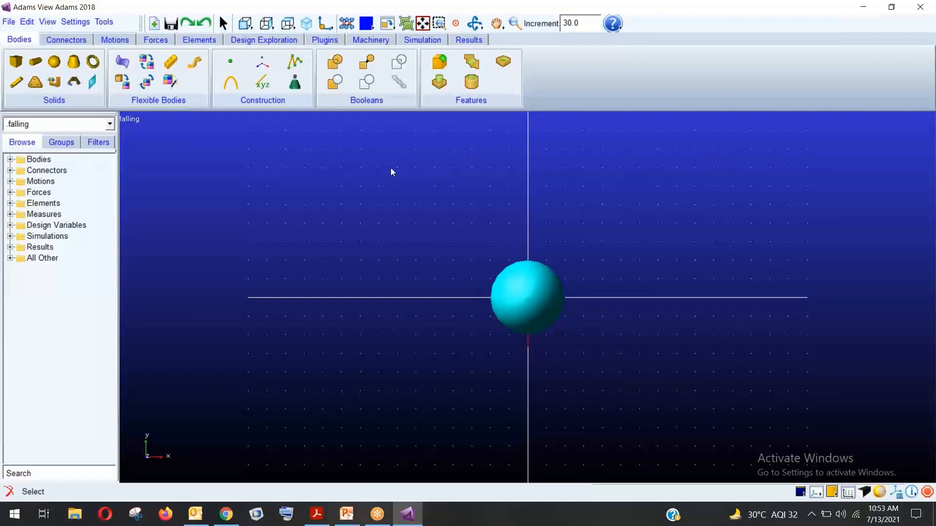
key("r")
left_click_drag(378, 165, 543, 330)
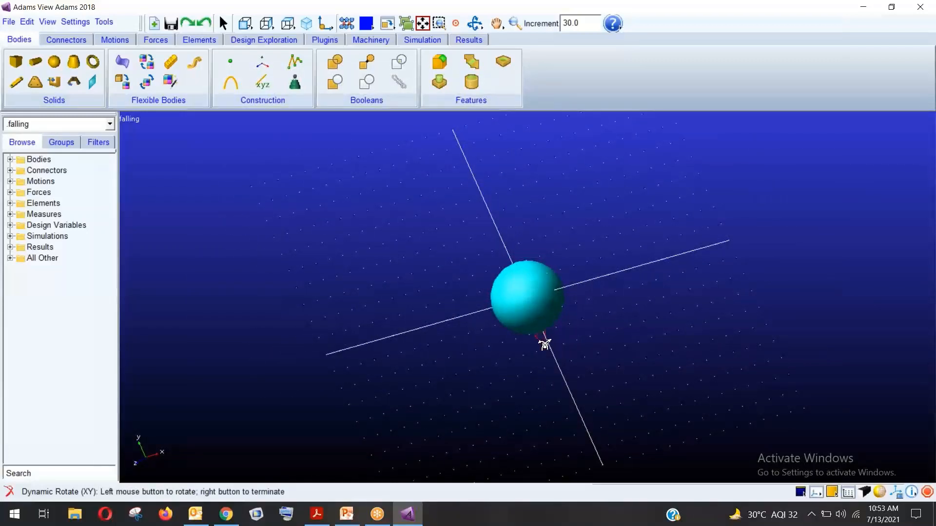
right_click(551, 341)
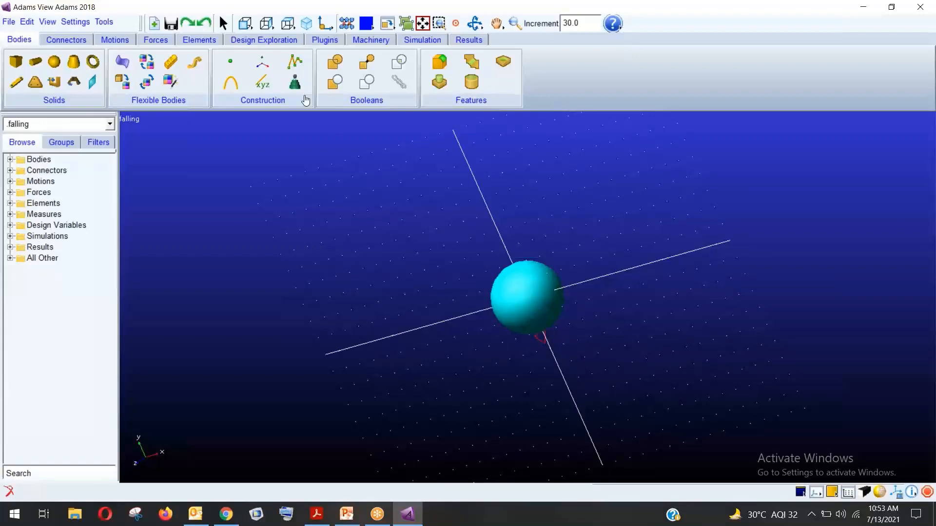
left_click(245, 23)
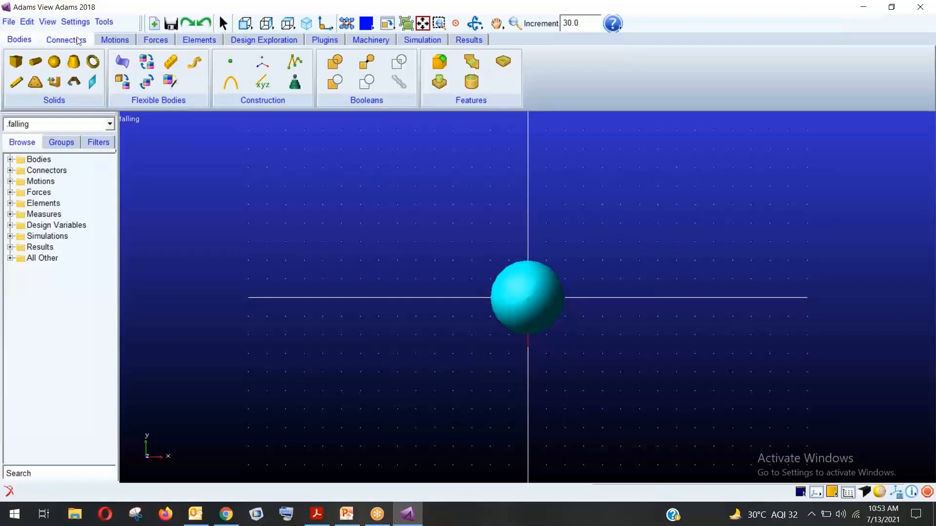
left_click(10, 159)
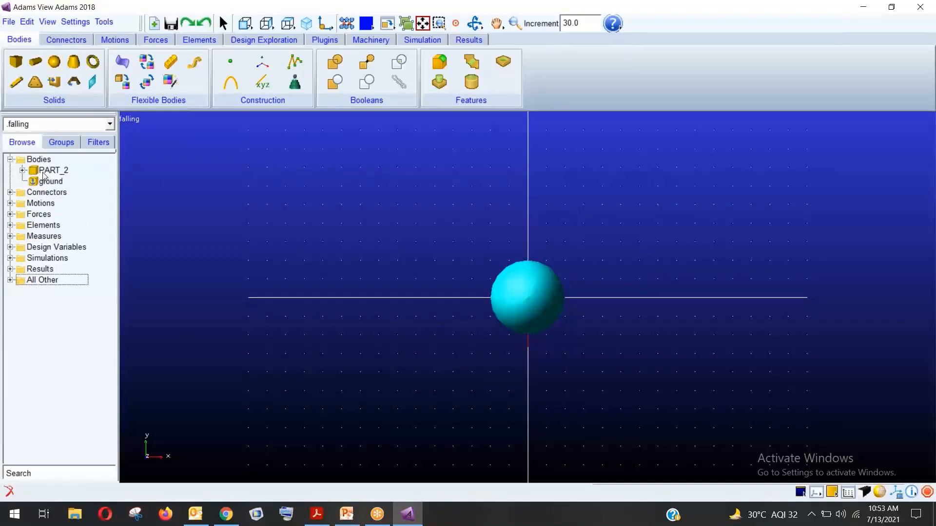
Try renaming PART_2 to 'stone', then abandon the edit after the name error
right_click(44, 173)
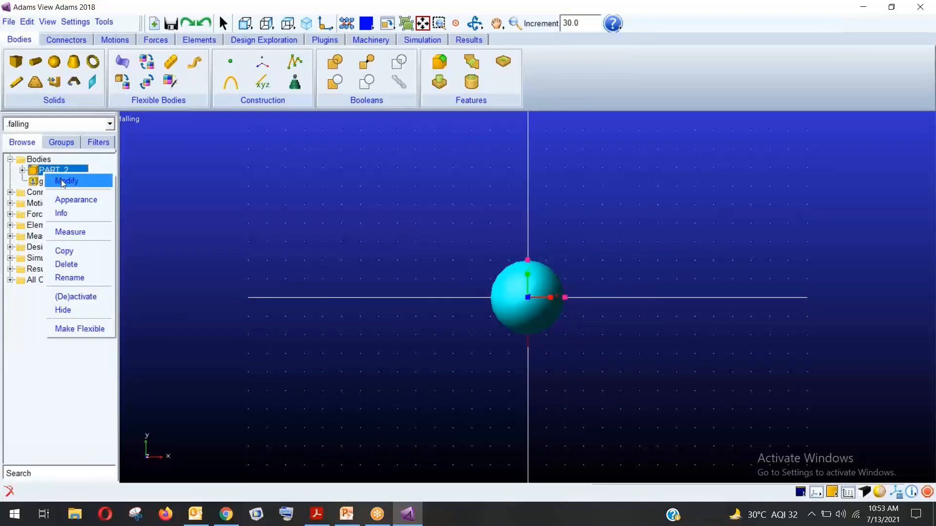
left_click(63, 182)
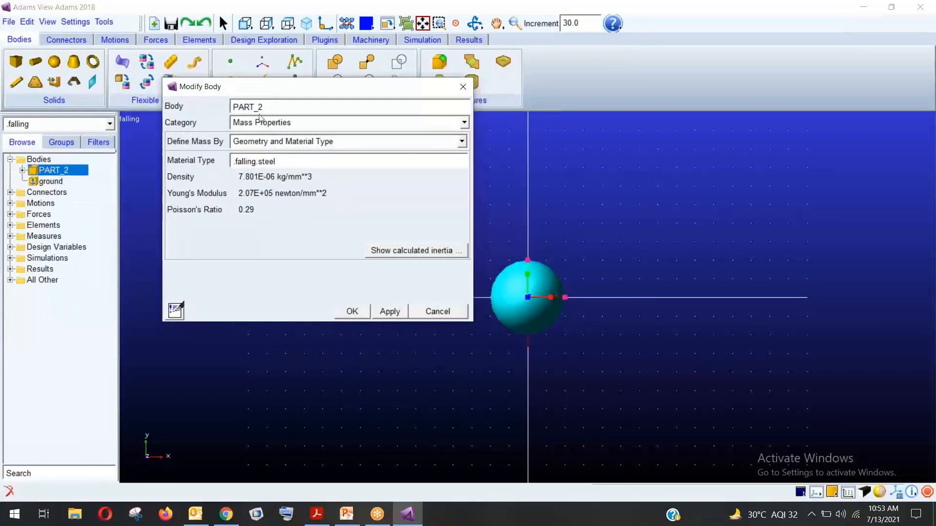
left_click_drag(265, 107, 226, 117)
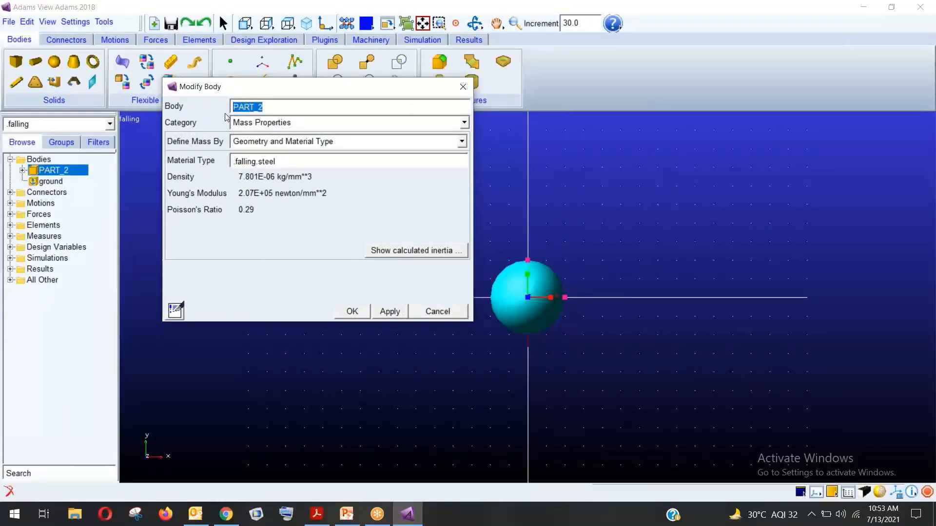
key("BackSpace")
type("stone")
key("Return")
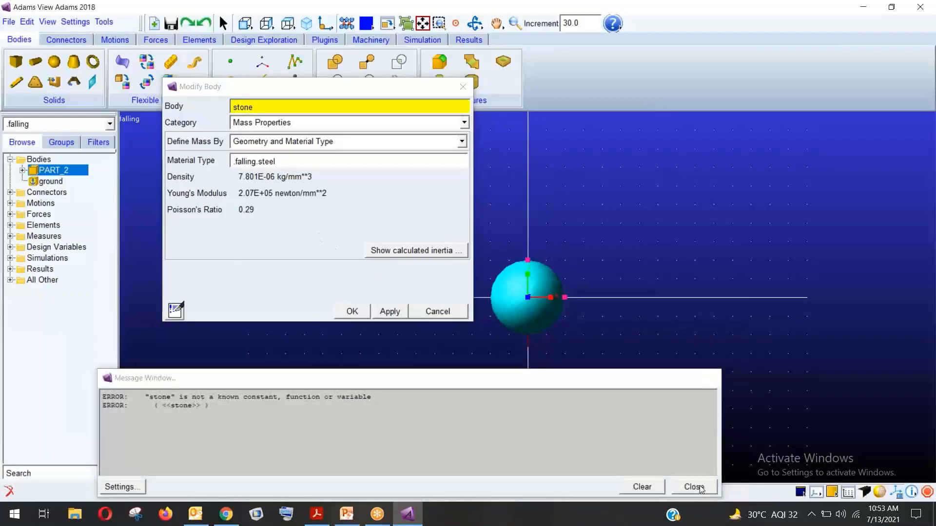
left_click(696, 487)
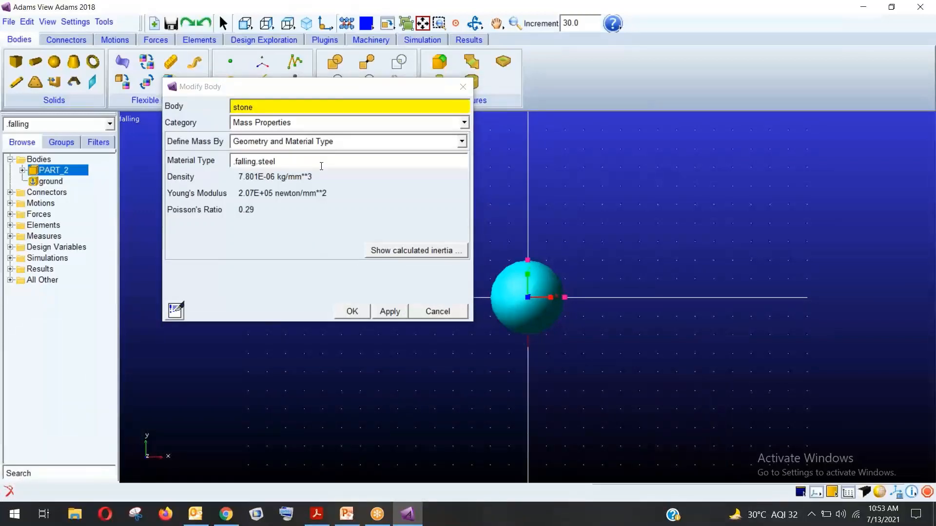
left_click(431, 312)
Define PART_2's mass by User Input with a mass of 5
right_click(53, 174)
left_click(74, 179)
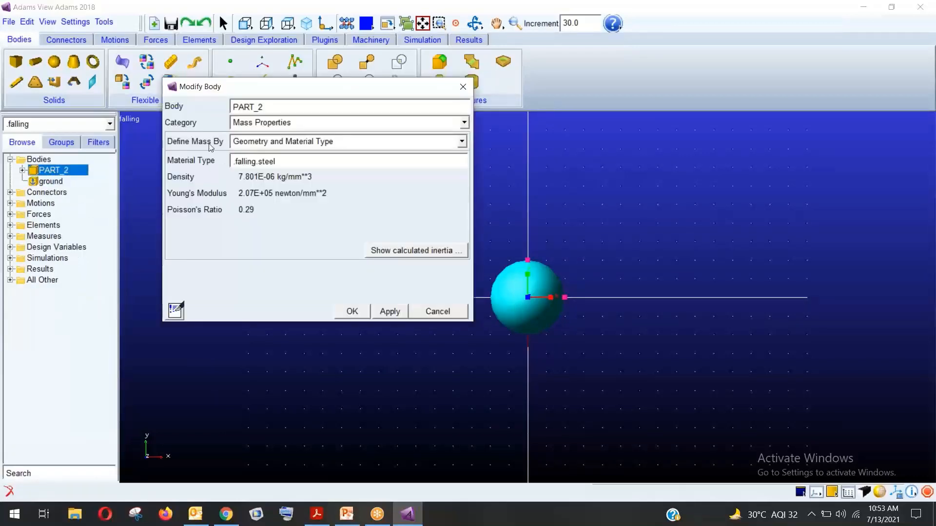
left_click(314, 142)
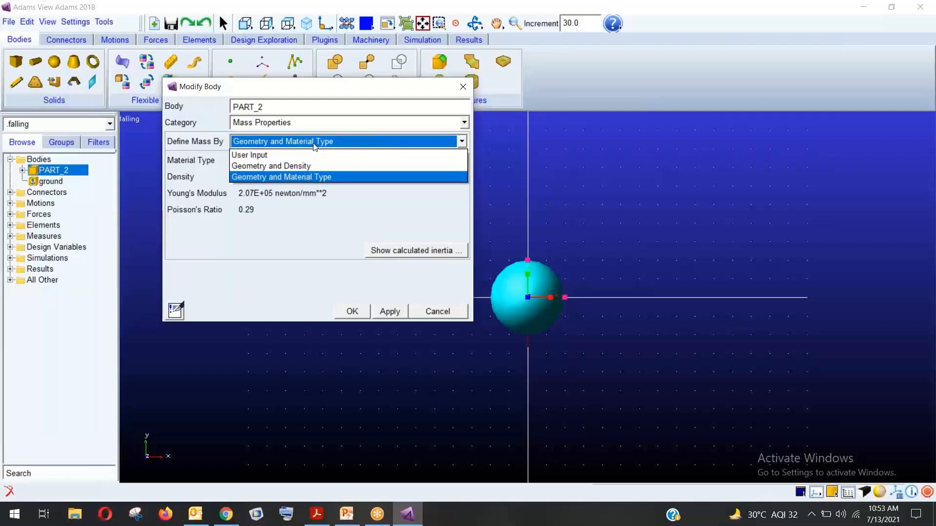
left_click(249, 155)
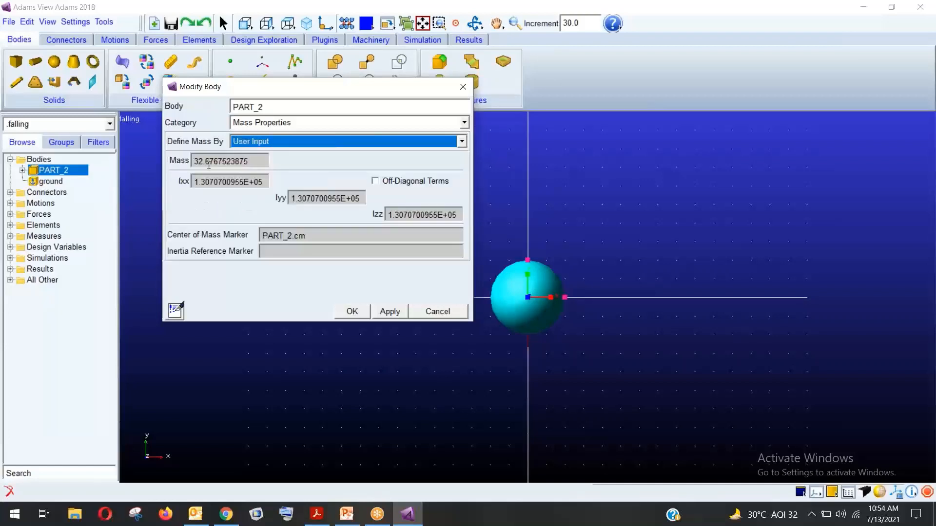
left_click_drag(253, 164, 198, 165)
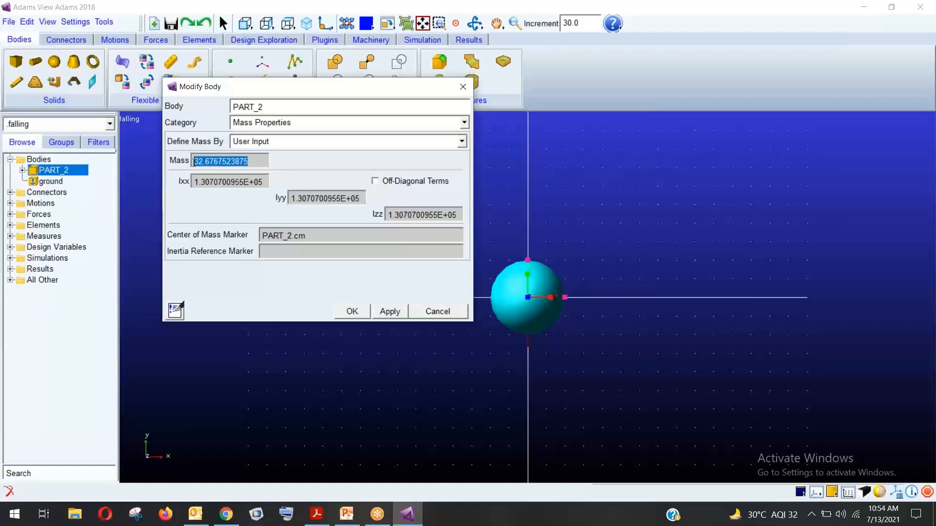
type("5")
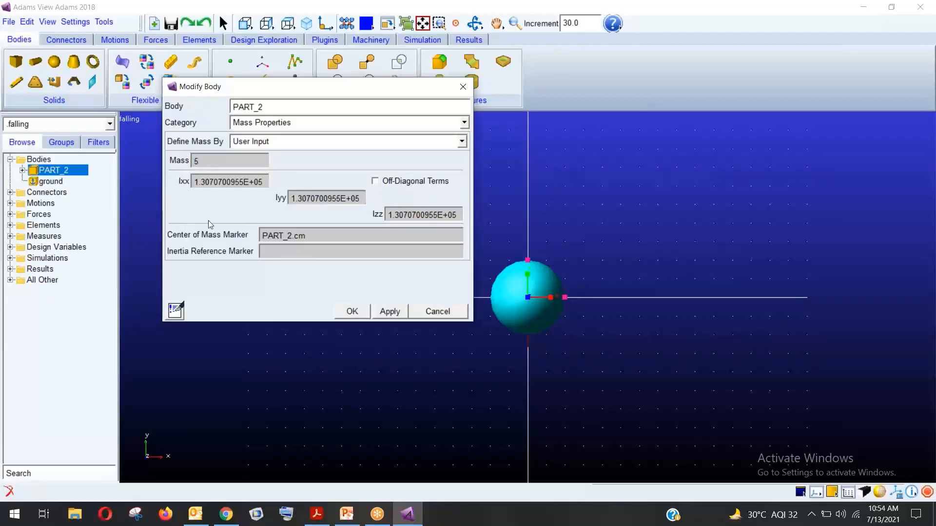
left_click(352, 310)
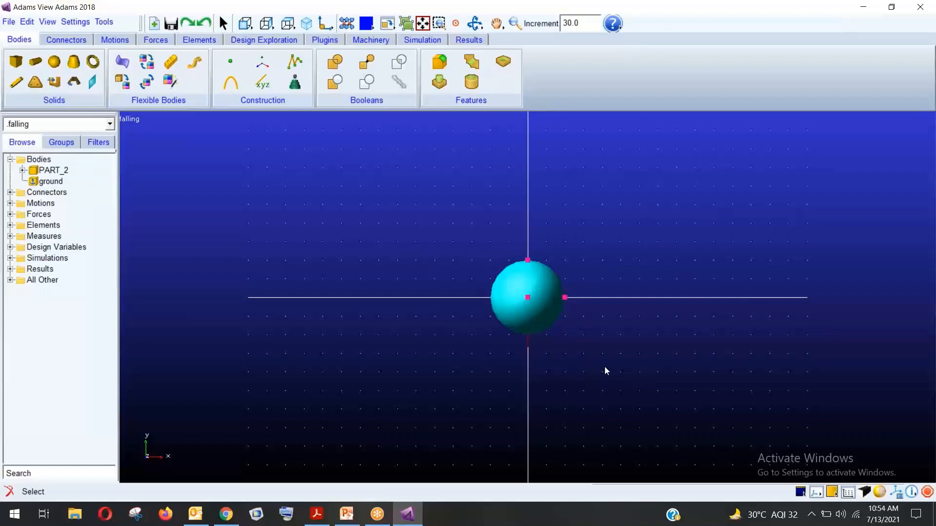
Run a 2-second simulation using a step size of 0.1
left_click(421, 42)
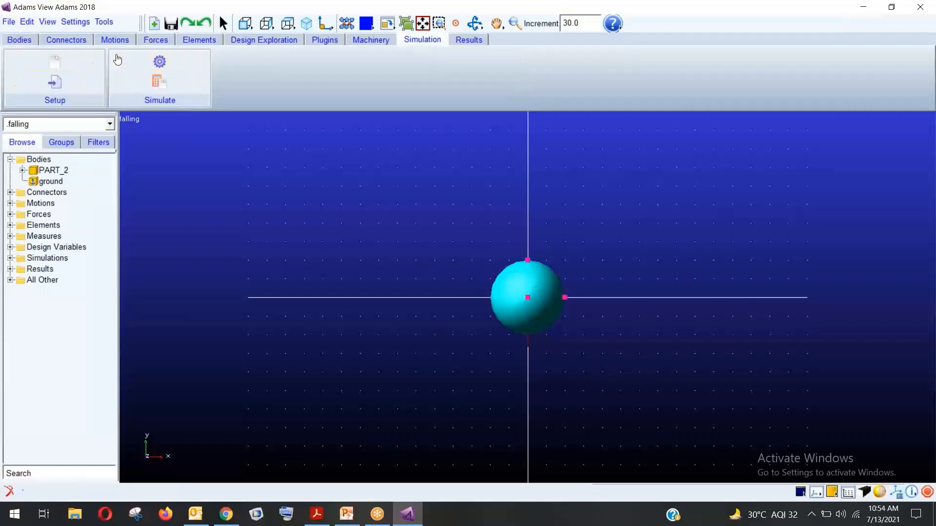
left_click(160, 62)
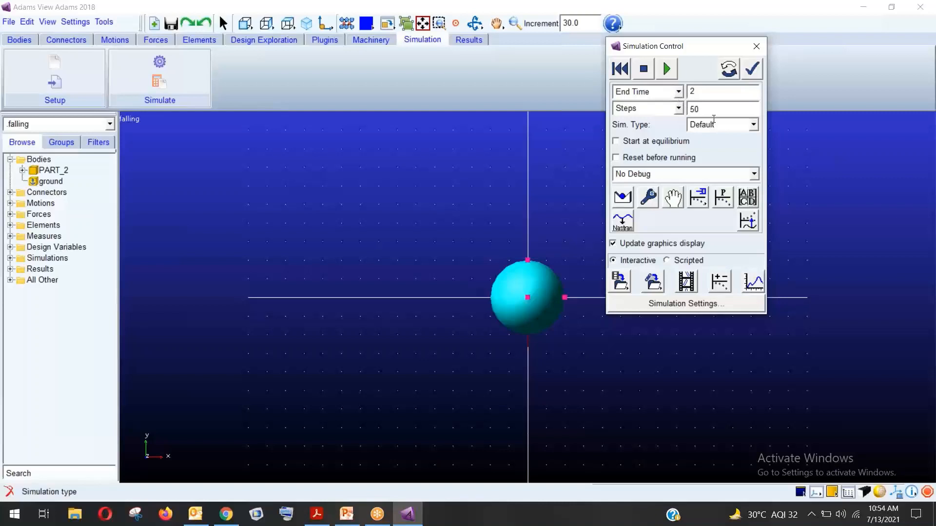
double_click(692, 109)
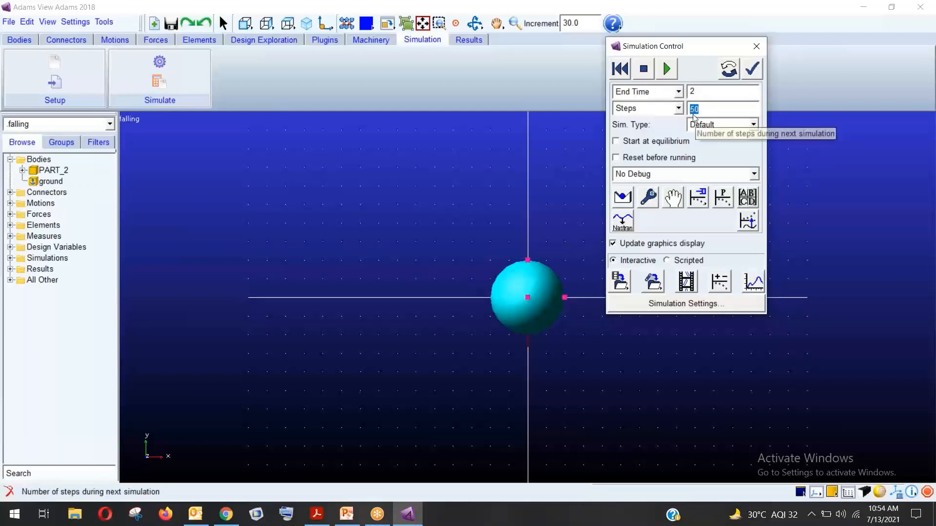
left_click(678, 109)
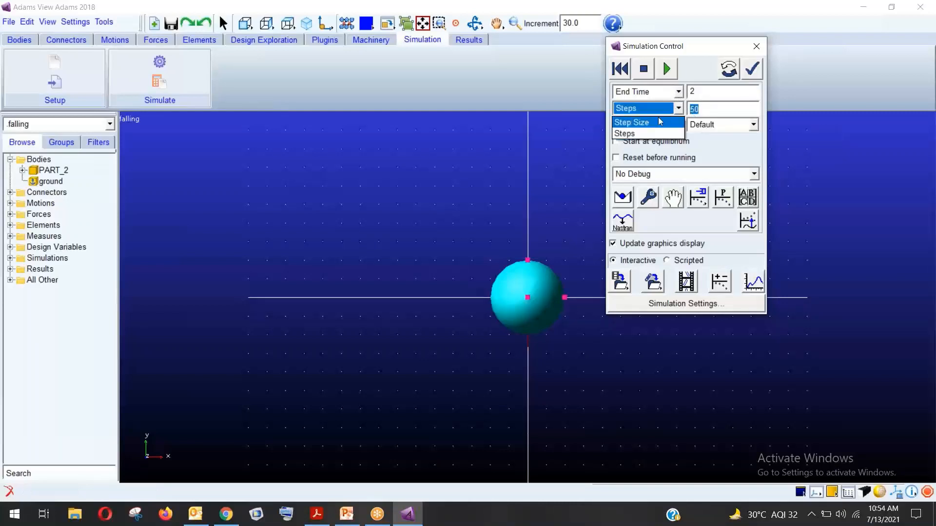
left_click(632, 123)
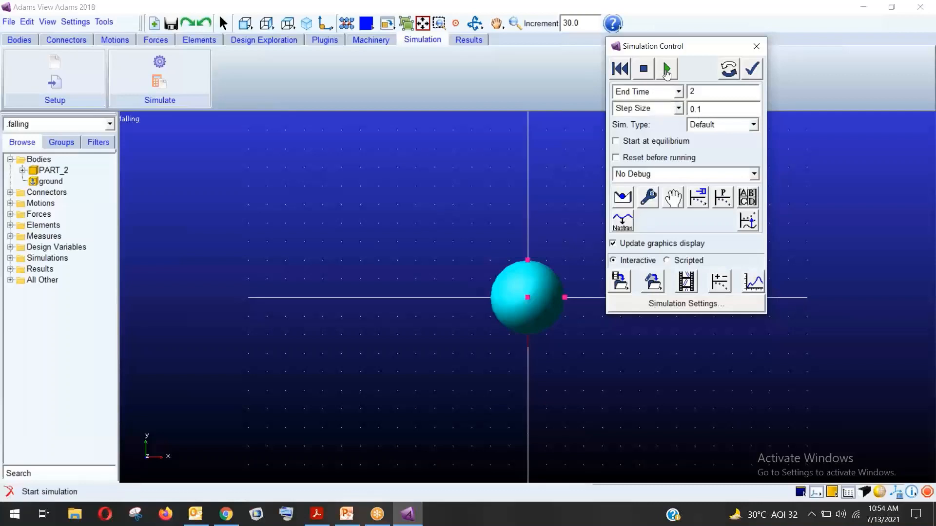
left_click(667, 70)
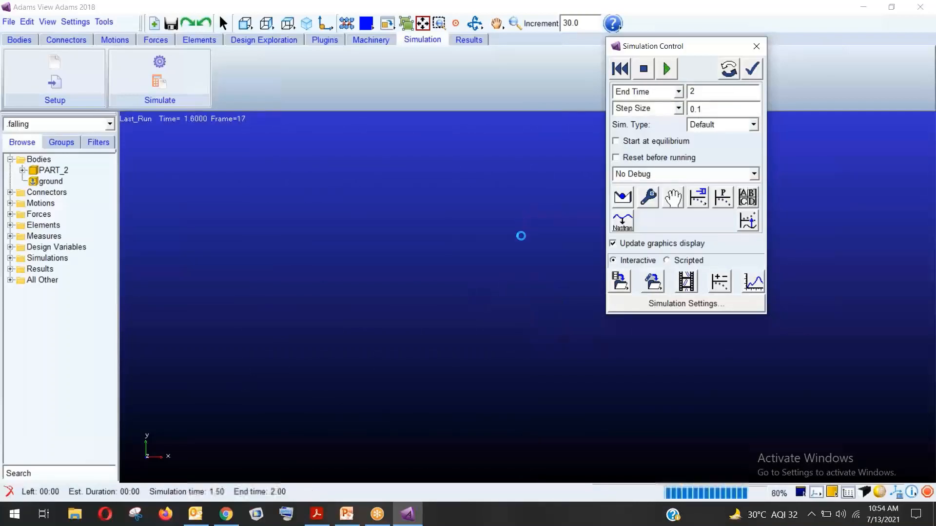
Reset and rerun the falling simulation, zooming the view around the sphere
left_click(620, 69)
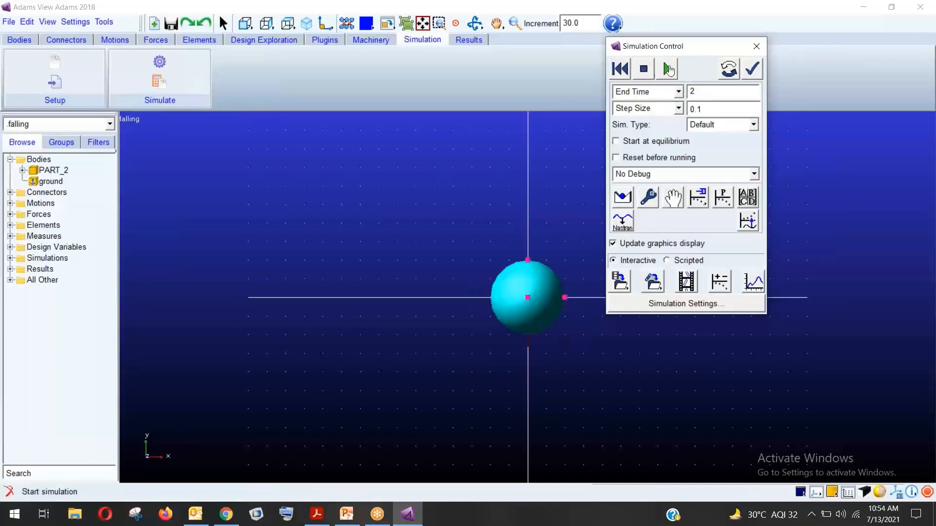
left_click(666, 69)
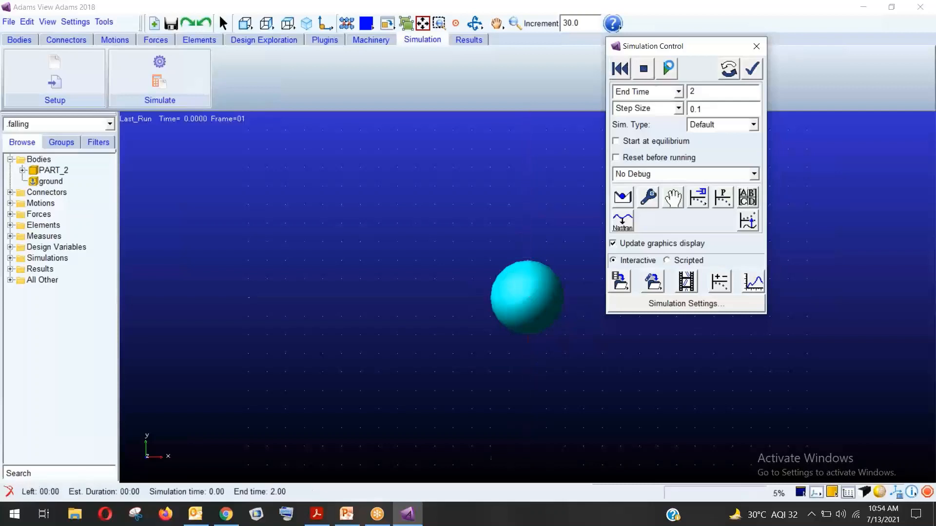
left_click(624, 72)
left_click(515, 25)
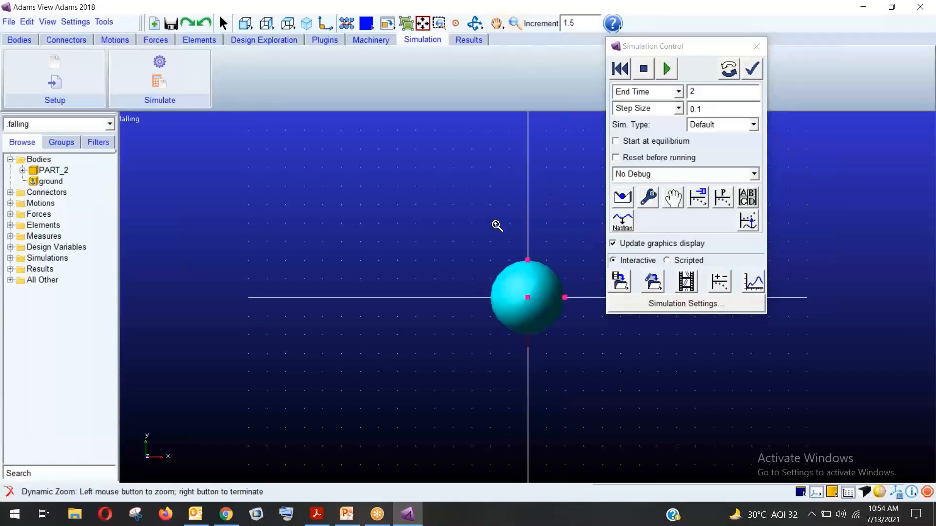
left_click_drag(496, 225, 507, 306)
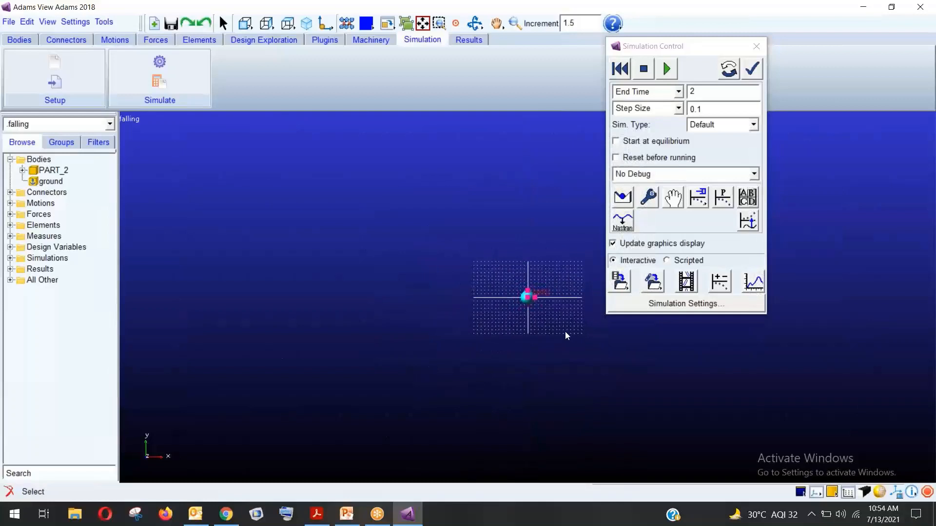
left_click(623, 75)
left_click(668, 69)
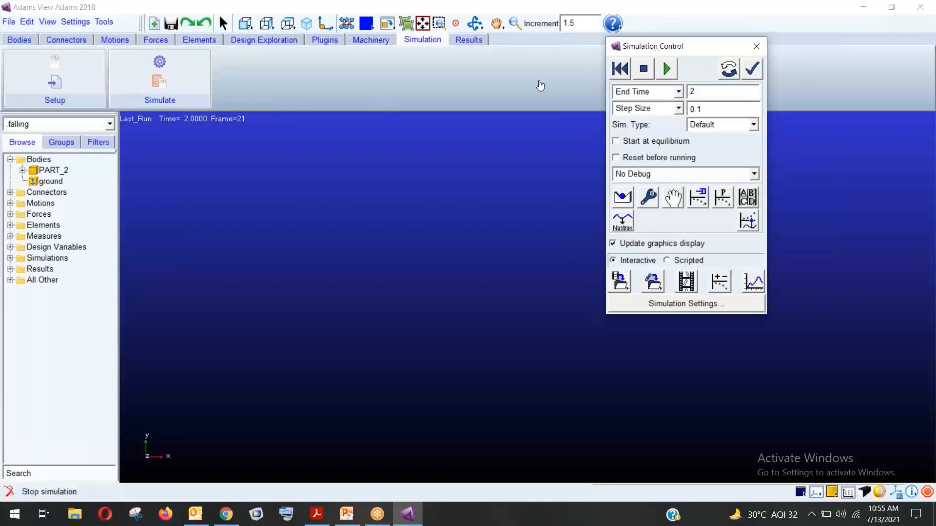
left_click(686, 282)
Play the animation with a trace of the sphere's MARKER_1 path
left_click_drag(687, 138, 249, 69)
left_click(306, 95)
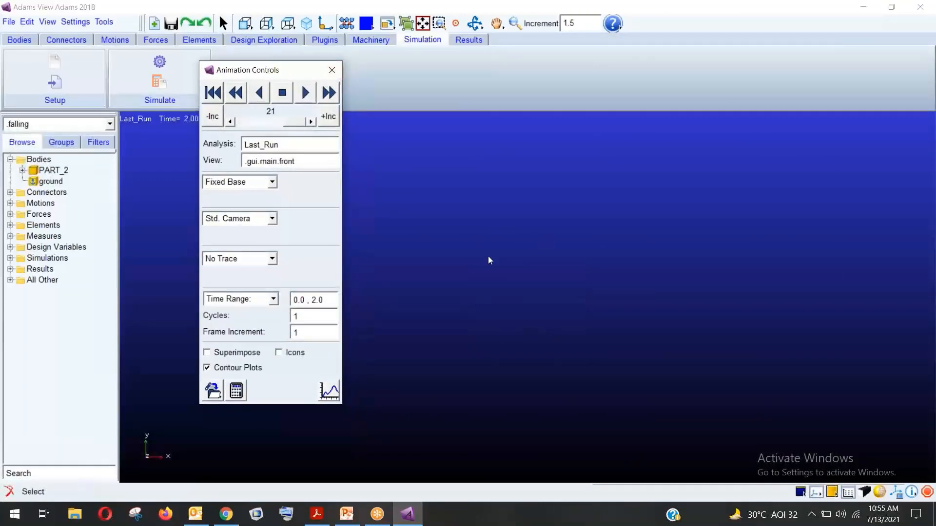
left_click(212, 93)
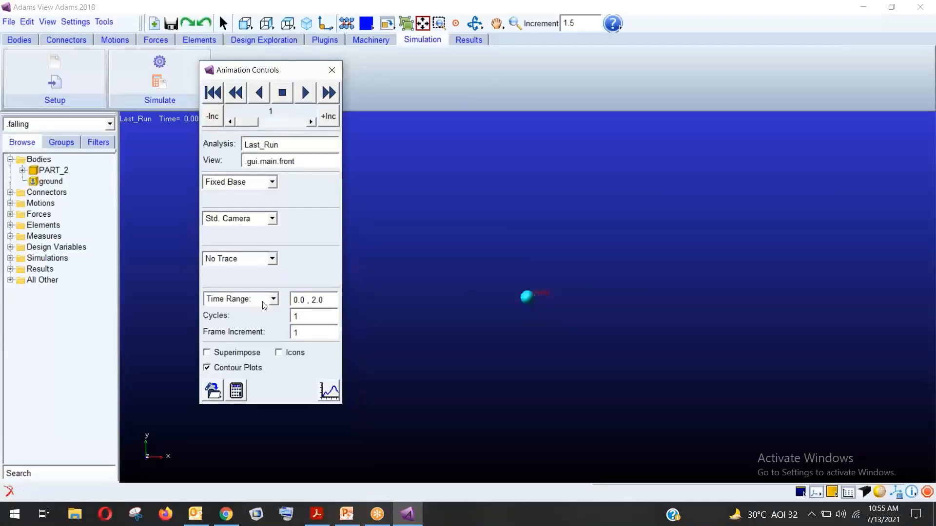
left_click(271, 260)
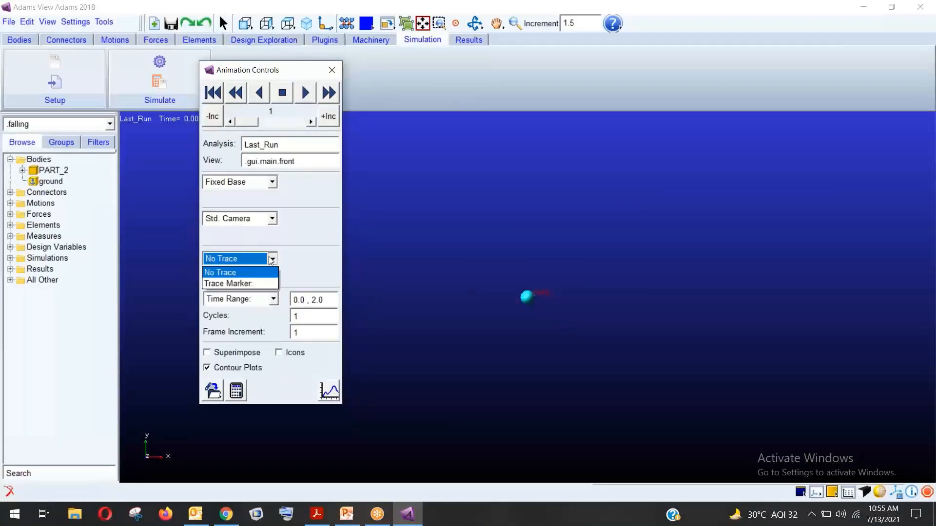
left_click(239, 282)
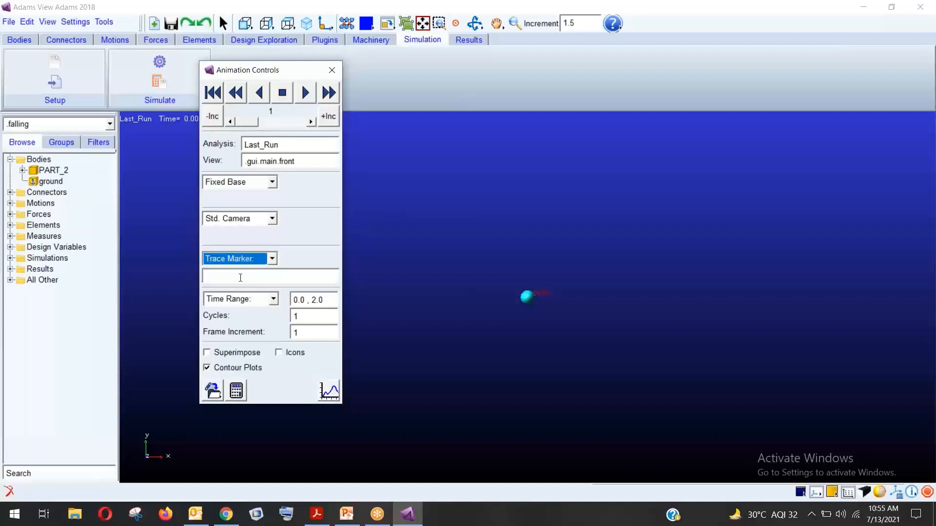
left_click(258, 275)
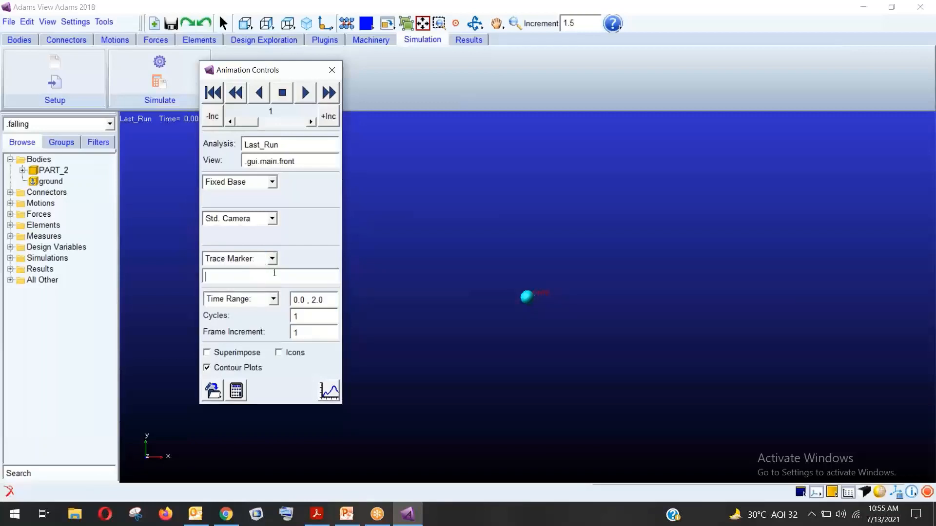
right_click(231, 274)
mouse_move(264, 283)
left_click(321, 287)
left_click(529, 299)
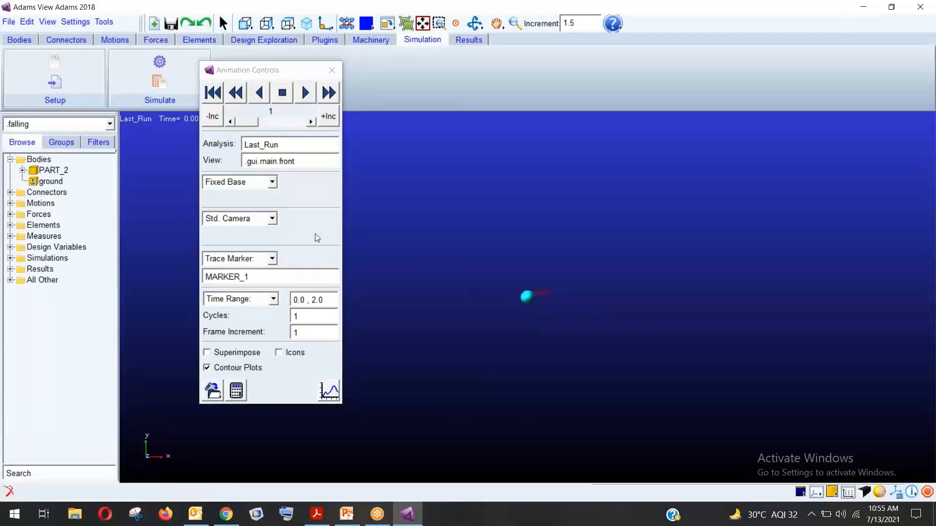
left_click(305, 93)
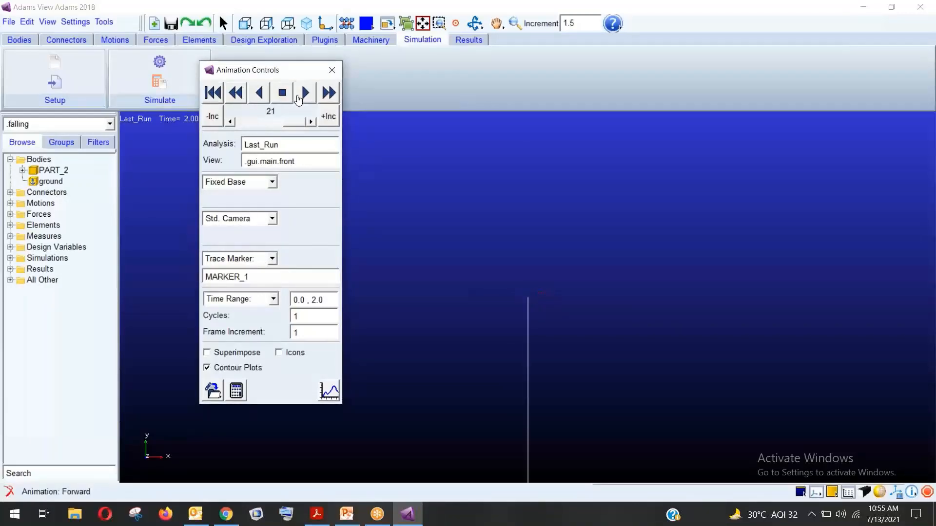
Zoom out to show the whole trace line, rewind to the first frame, and close the controls
left_click(514, 23)
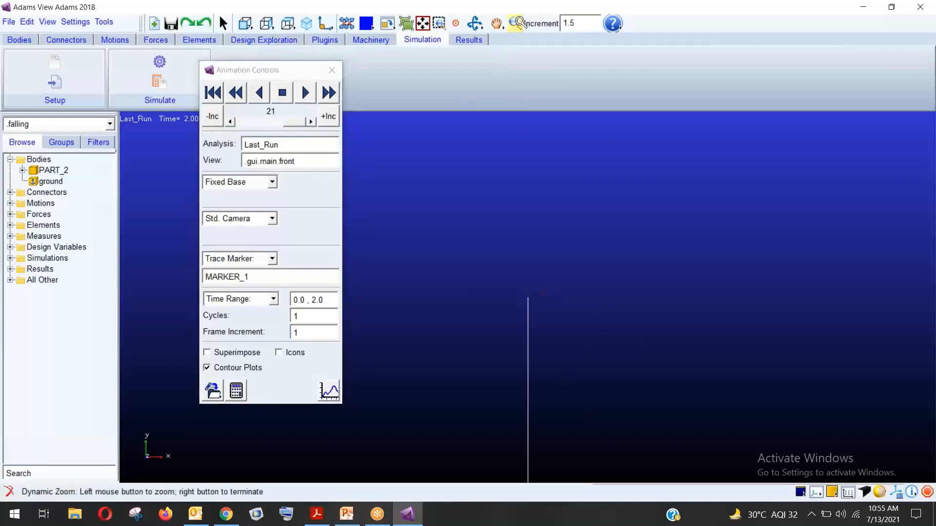
left_click(637, 296)
left_click_drag(624, 341, 613, 280)
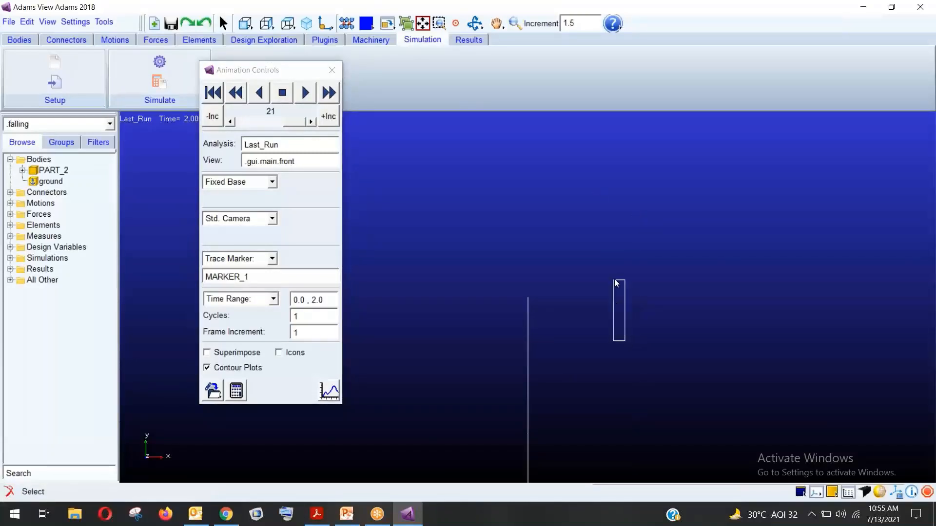
left_click(514, 23)
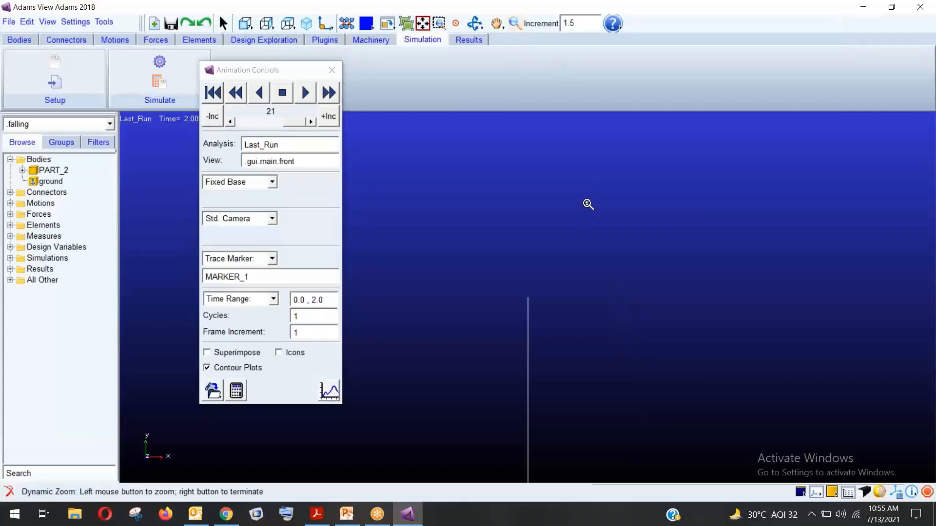
left_click_drag(589, 203, 602, 290)
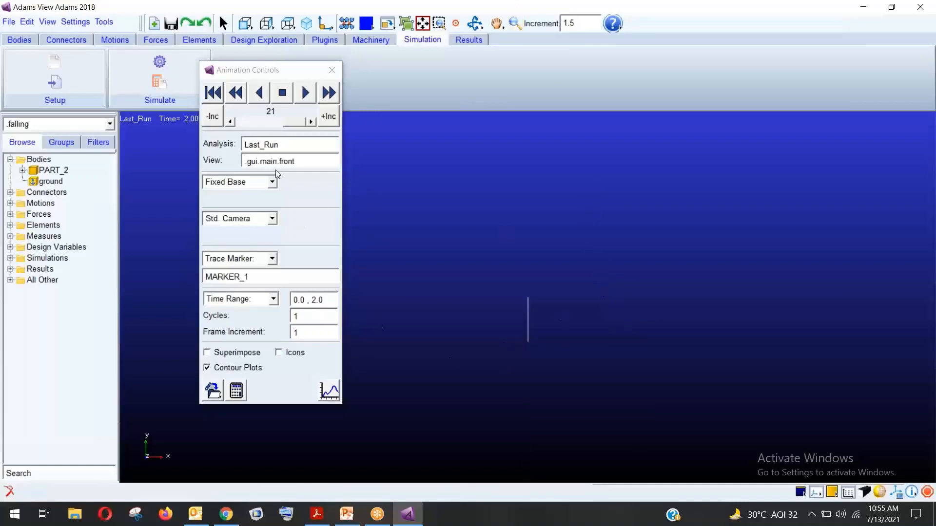
left_click(212, 93)
left_click(340, 69)
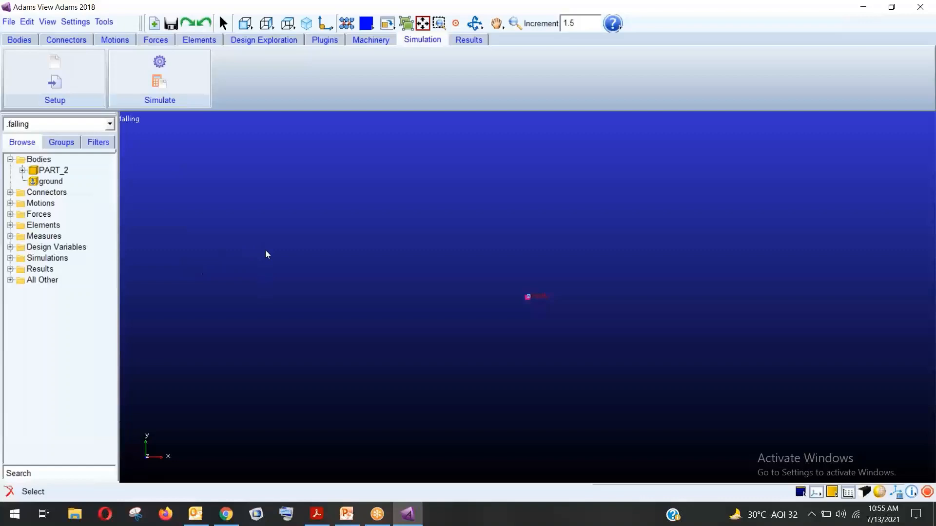
Browse Desktop > adams in File Explorer and open the Adams tutorial book PDF
left_click(199, 512)
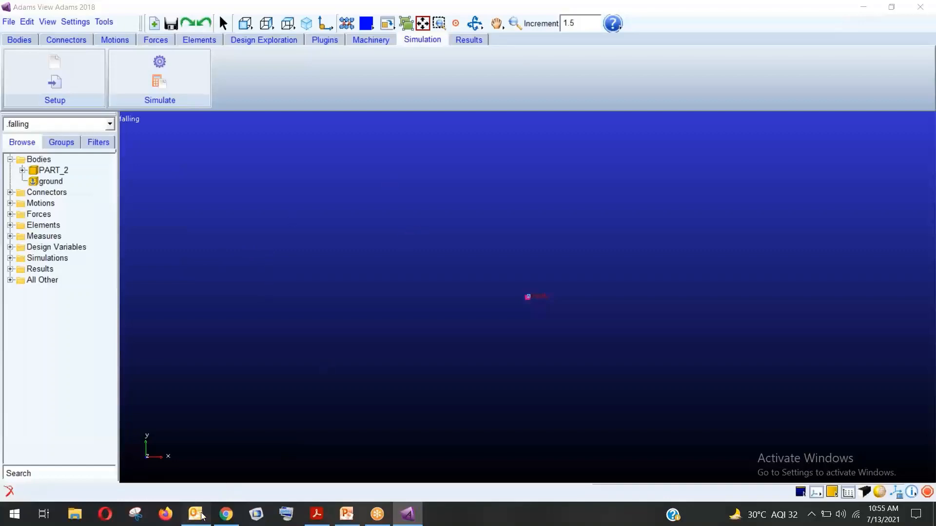
left_click(85, 517)
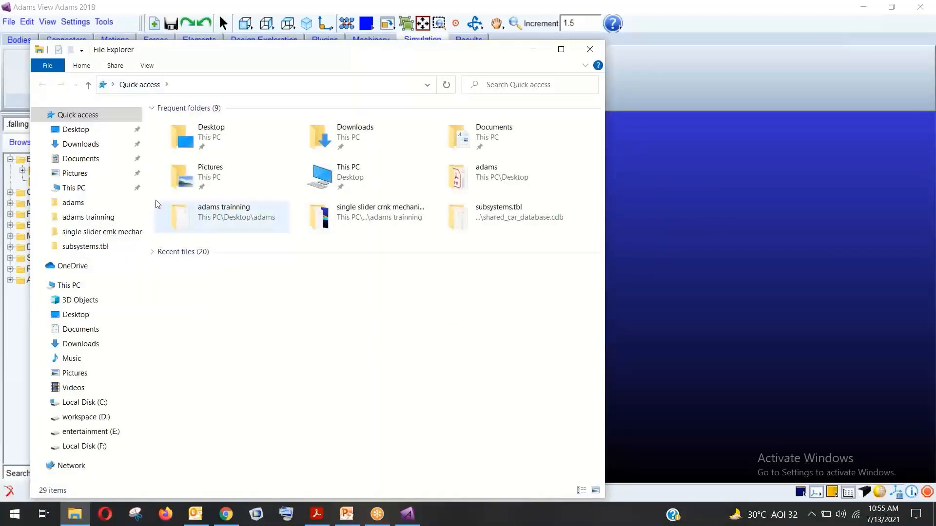
left_click(87, 129)
double_click(187, 139)
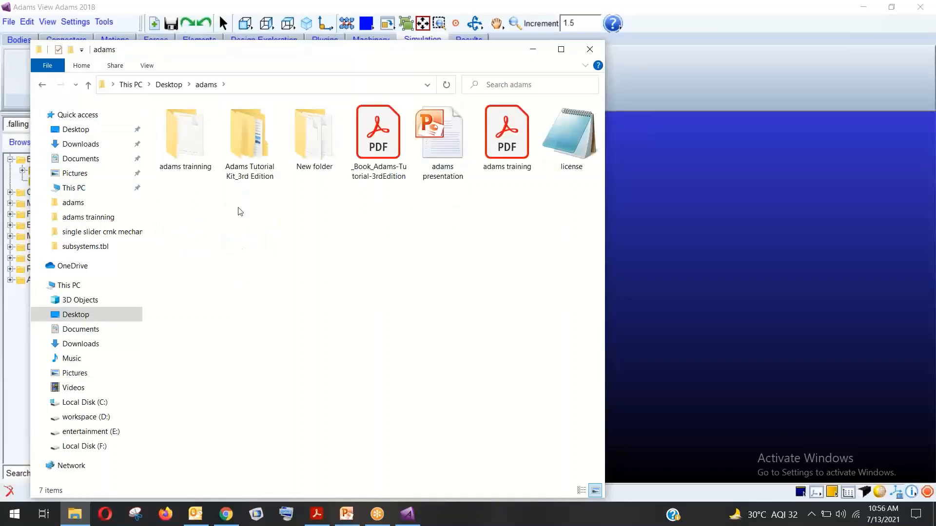
left_click(245, 160)
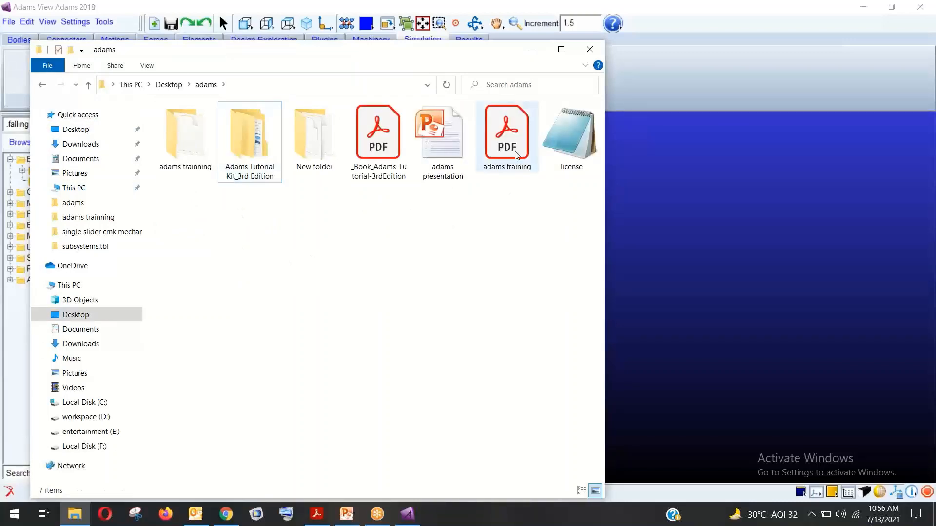
double_click(390, 149)
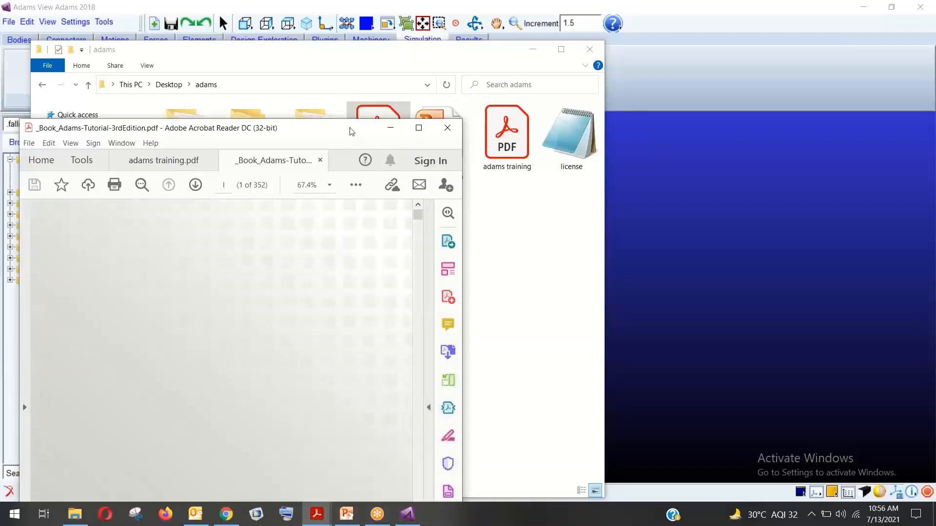
Move the Acrobat Reader window higher up and maximize it to fill the screen
left_click_drag(349, 135, 400, 25)
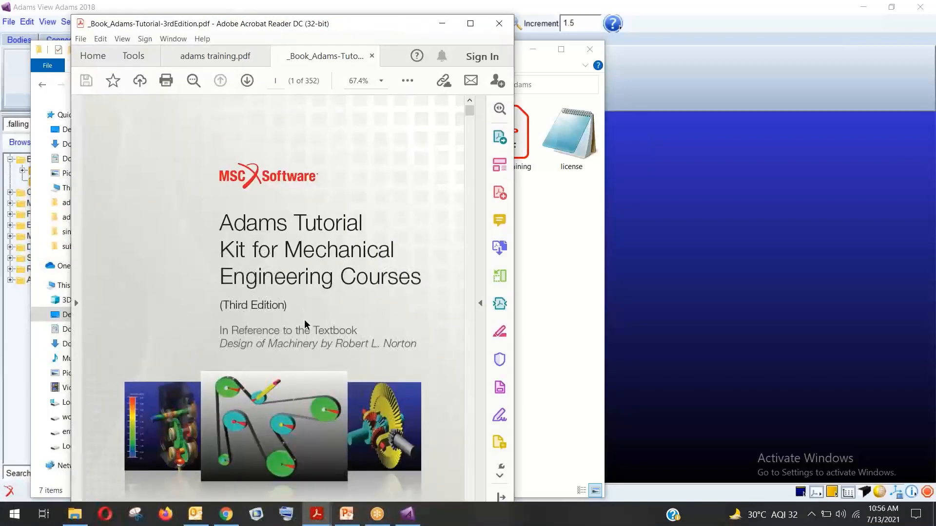
scroll(366, 287, "down", 2)
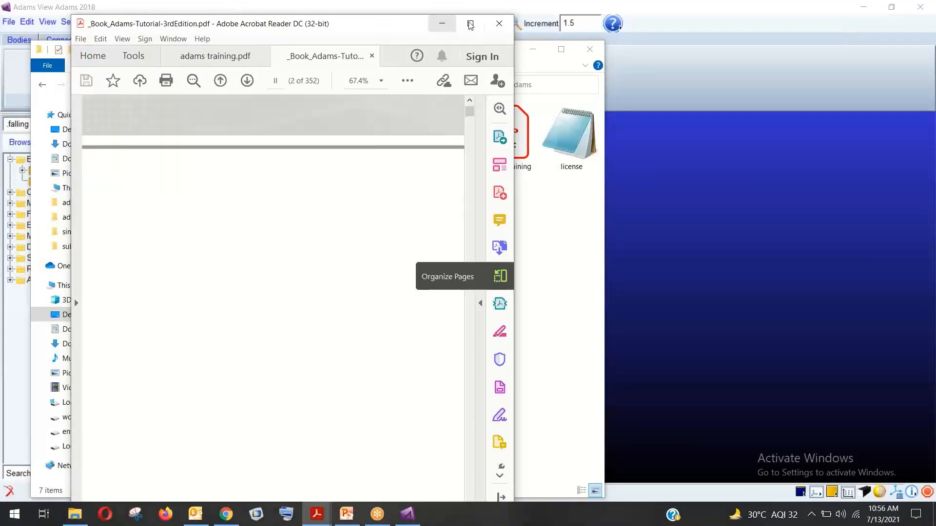
left_click(470, 26)
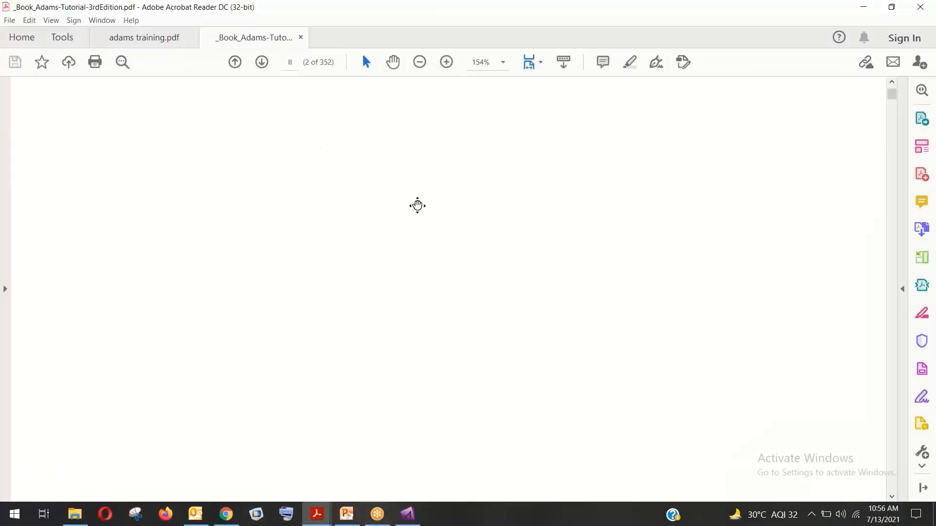
Go to page 7, Section I: Beginner's Level, and set the zoom to 75%
scroll(416, 323, "down", 5)
scroll(411, 439, "down", 15)
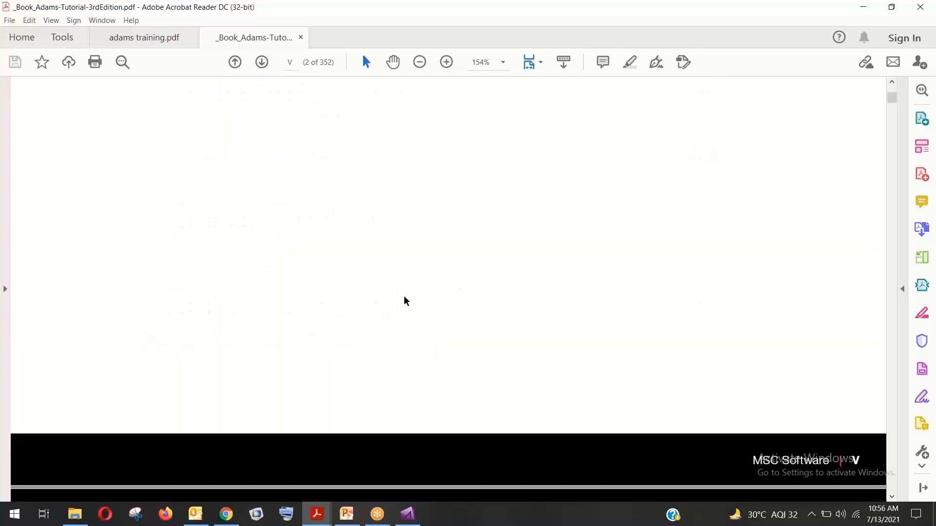
scroll(409, 249, "down", 10)
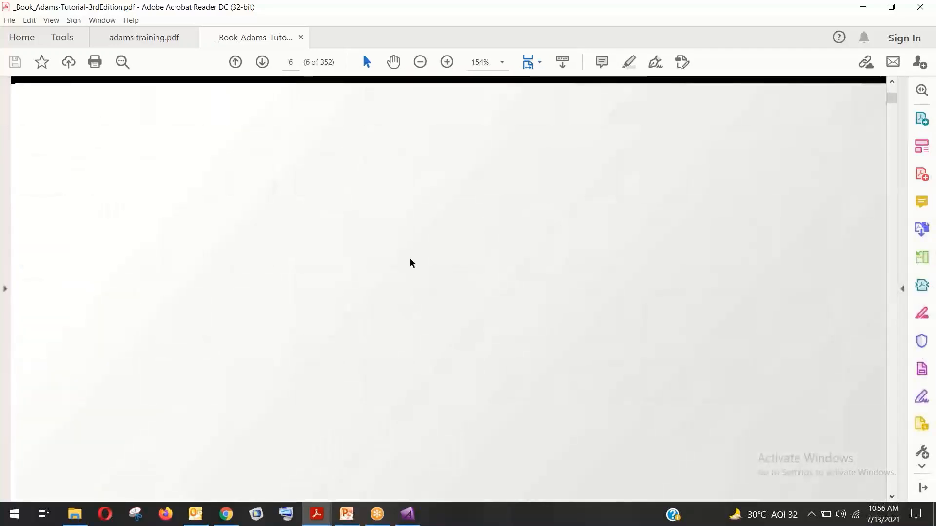
scroll(420, 269, "down", 8)
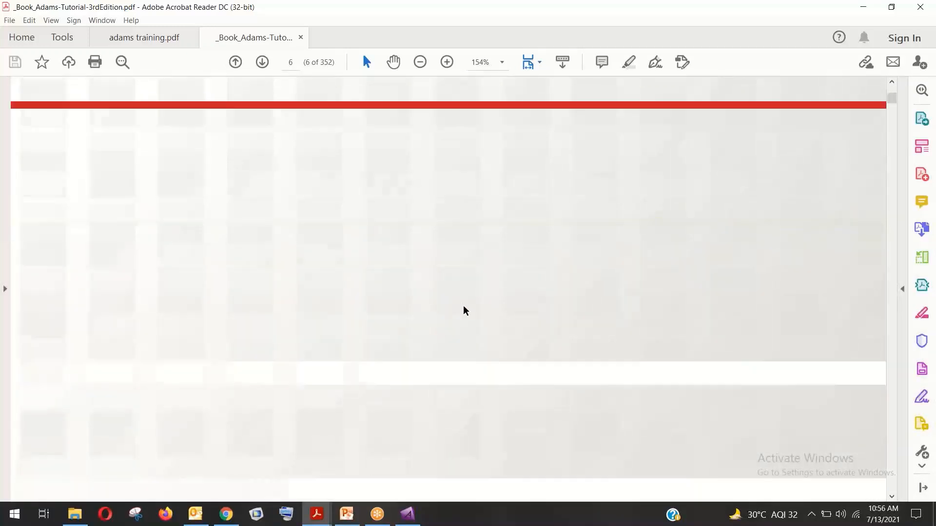
left_click_drag(430, 341, 384, 118)
left_click_drag(393, 283, 395, 165)
left_click_drag(406, 317, 476, 118)
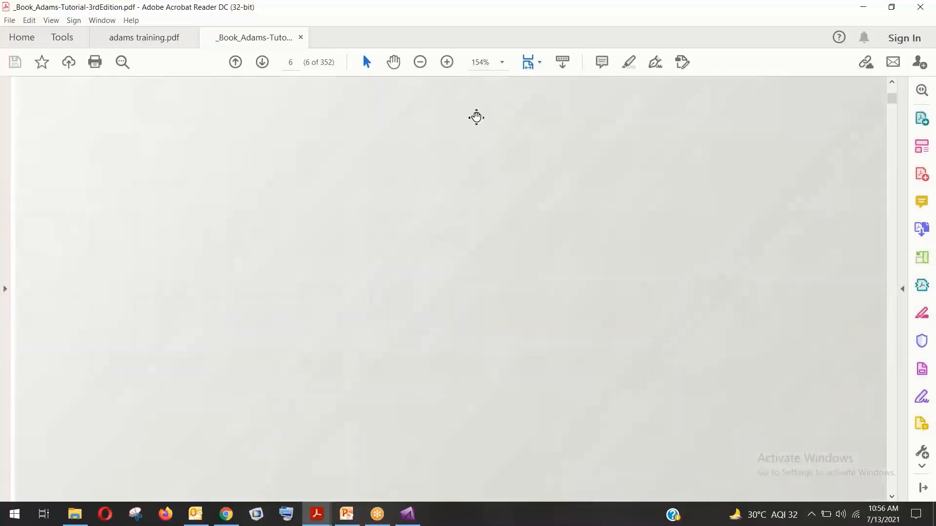
left_click(500, 63)
left_click(536, 137)
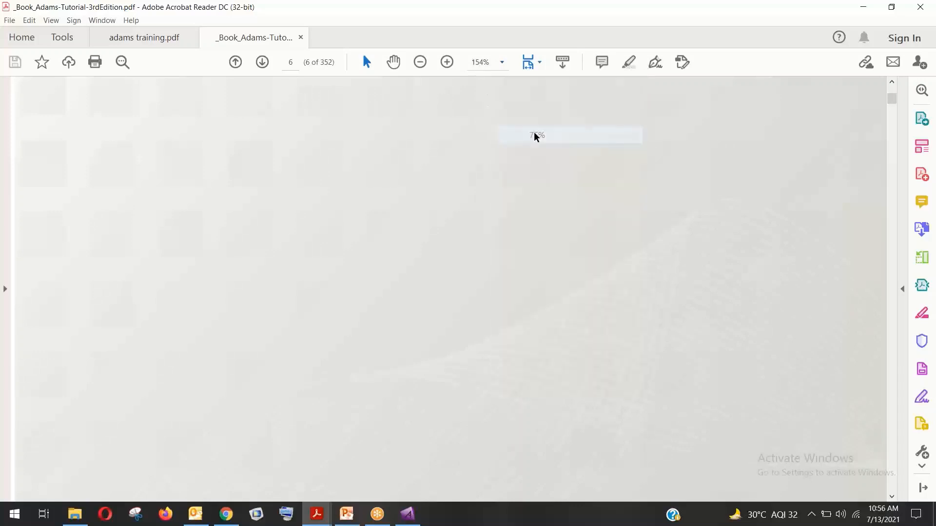
scroll(479, 242, "down", 3)
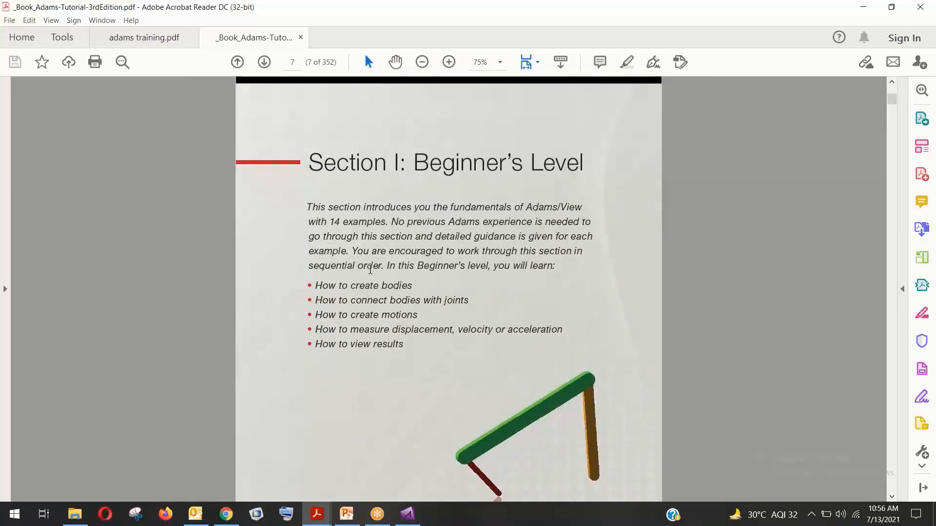
Show page 9 with the Falling Stone Steps 1–3 at 100% zoom
scroll(429, 287, "down", 10)
scroll(411, 239, "down", 6)
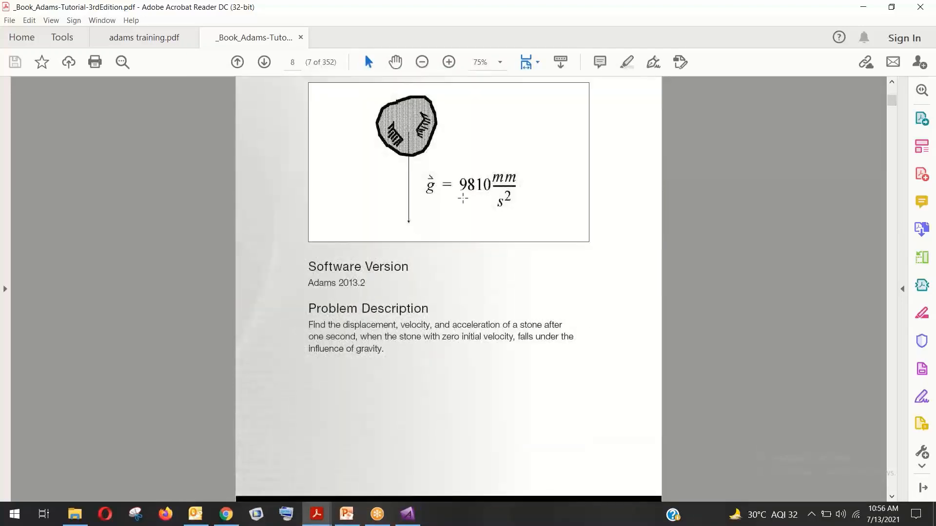
scroll(424, 255, "down", 10)
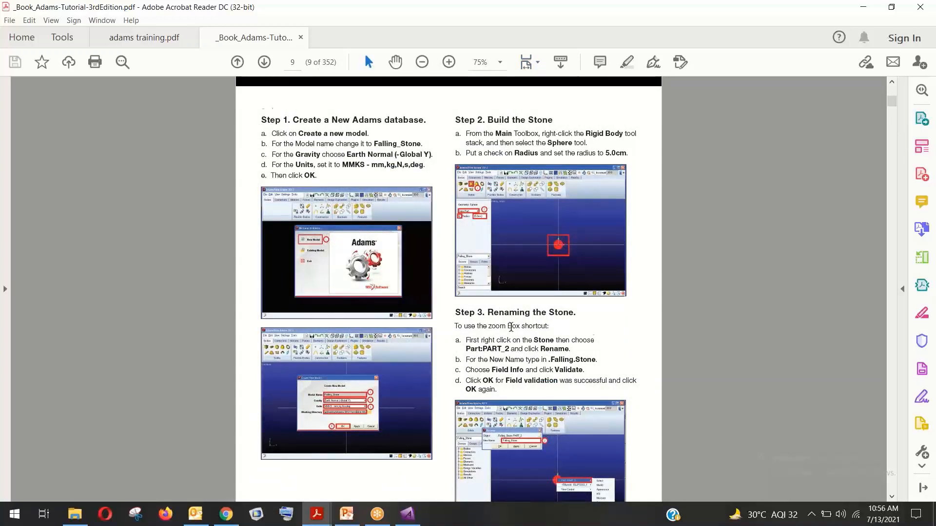
scroll(510, 326, "down", 3)
scroll(441, 347, "down", 4)
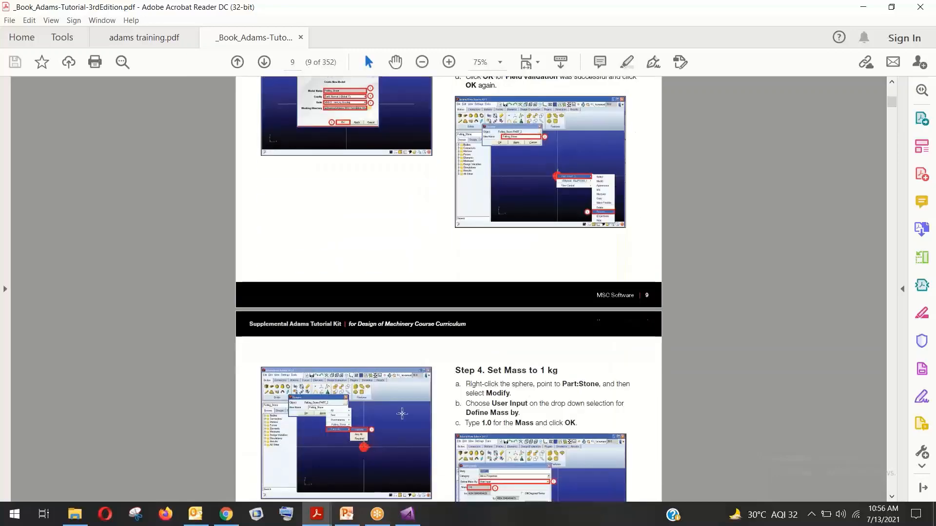
scroll(402, 414, "down", 2)
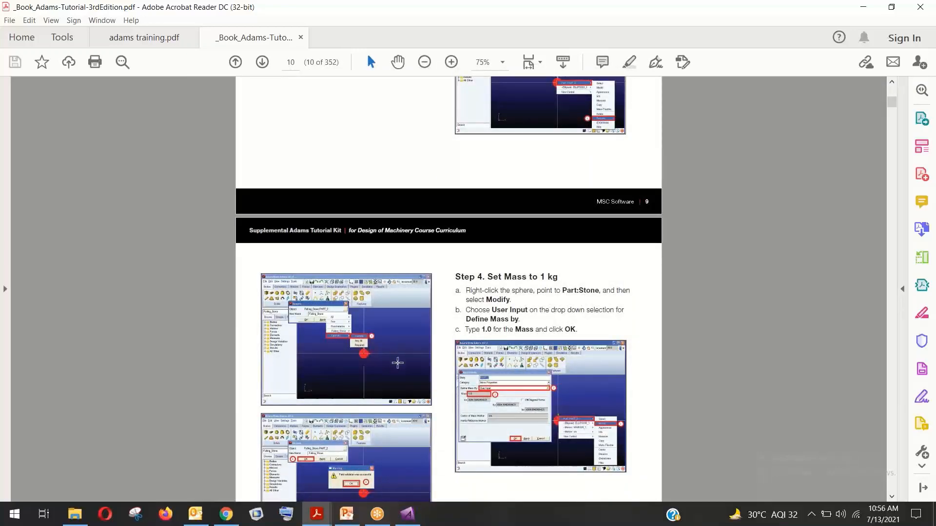
scroll(414, 407, "down", 2)
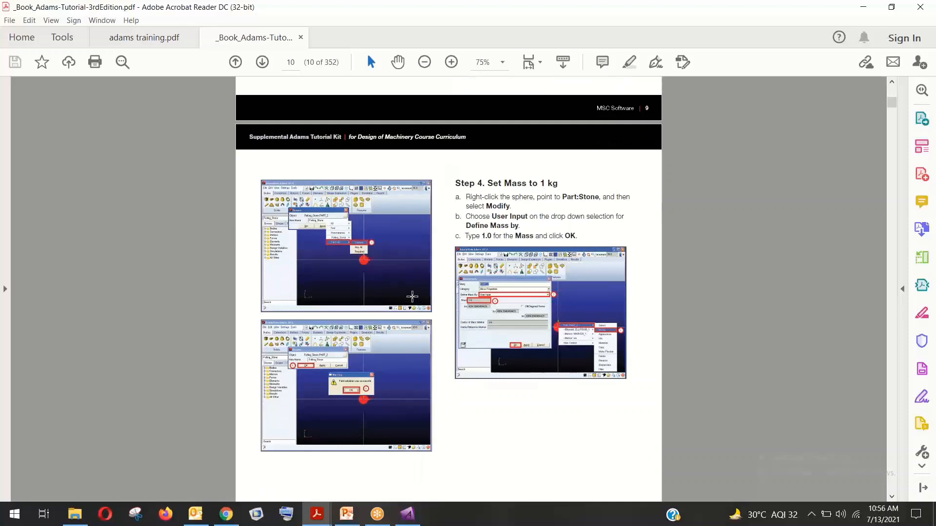
scroll(434, 345, "down", 2)
scroll(410, 345, "up", 5)
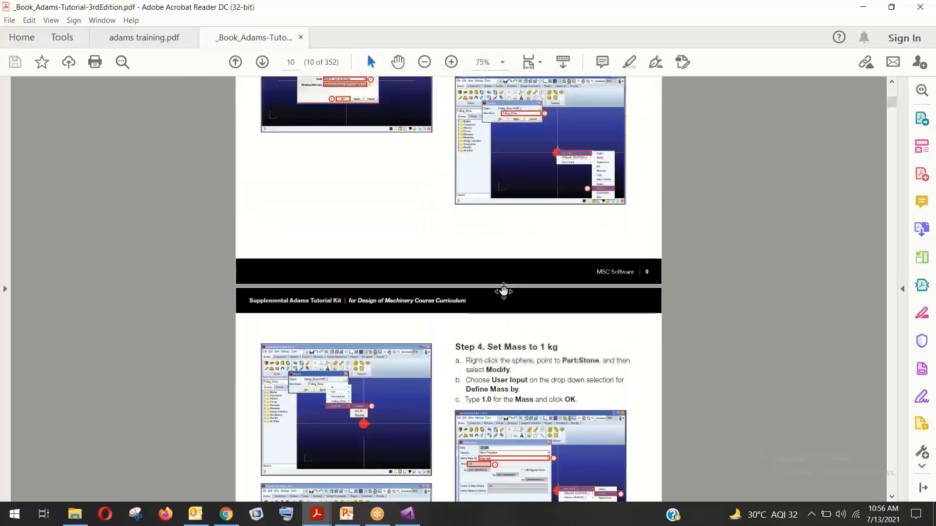
scroll(504, 291, "up", 10)
scroll(414, 250, "down", 1)
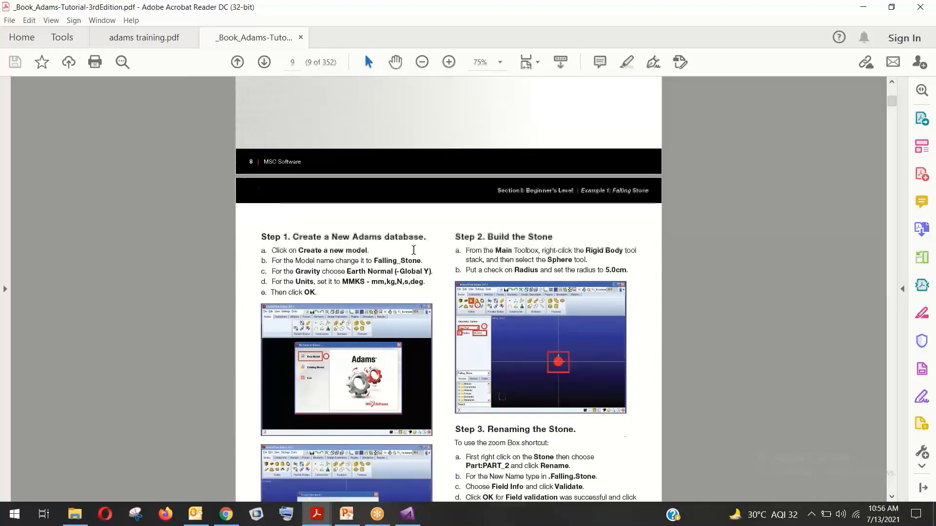
scroll(413, 250, "down", 7)
scroll(414, 250, "up", 2)
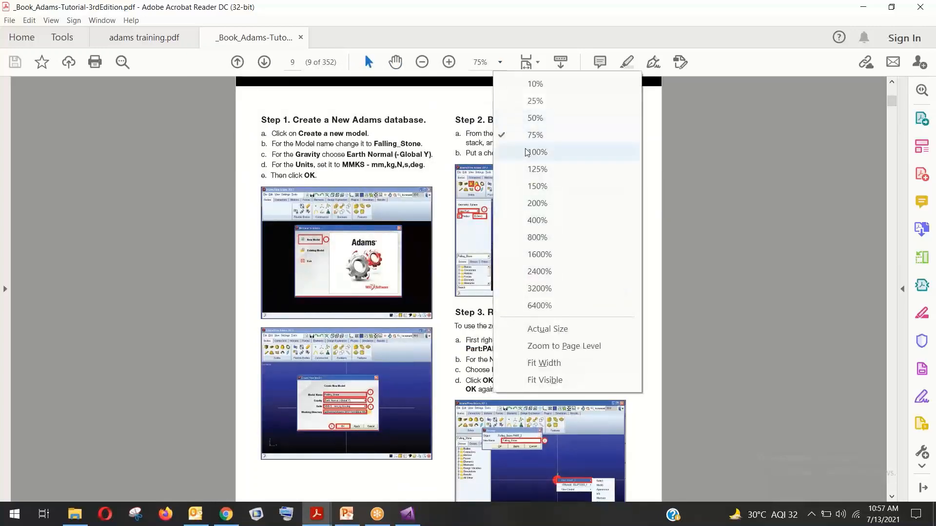
left_click(536, 152)
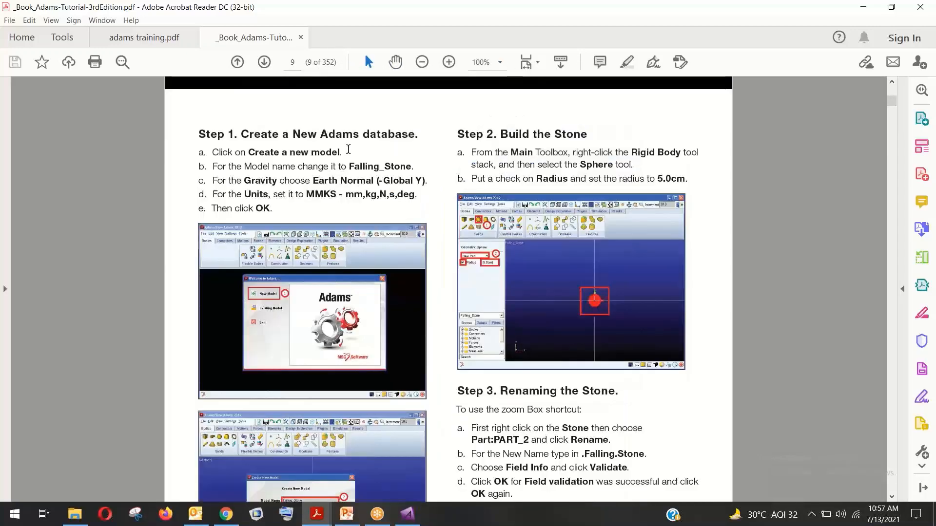
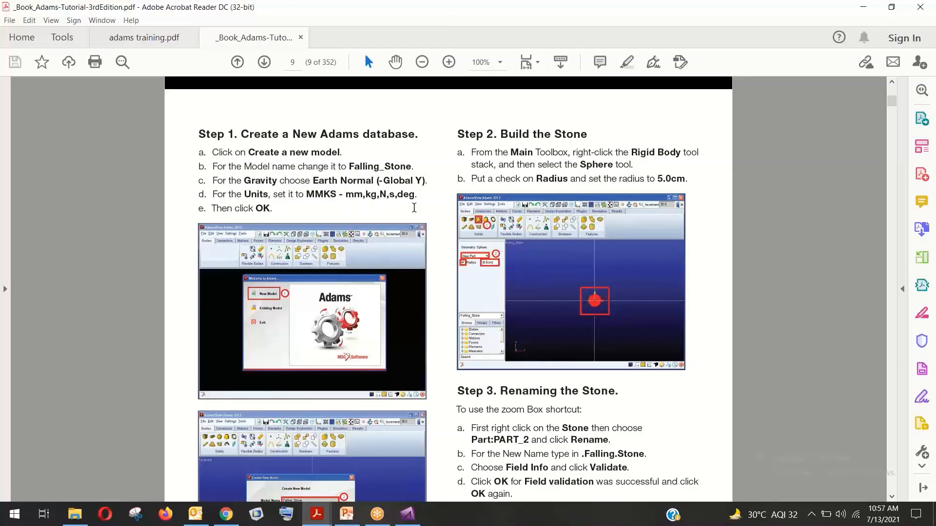
Zoom the tutorial PDF page out twice to see it whole
scroll(479, 234, "down", 2)
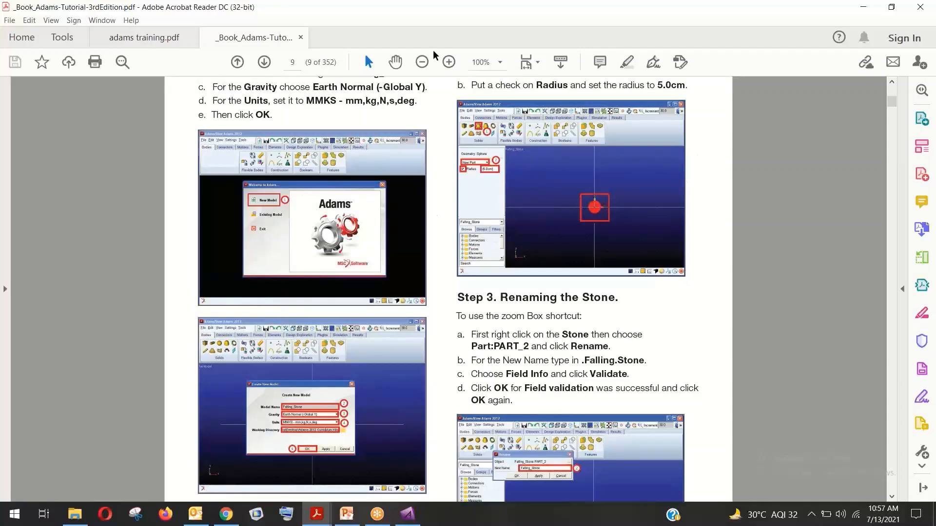
scroll(422, 81, "up", 1)
left_click(422, 62)
left_click(422, 63)
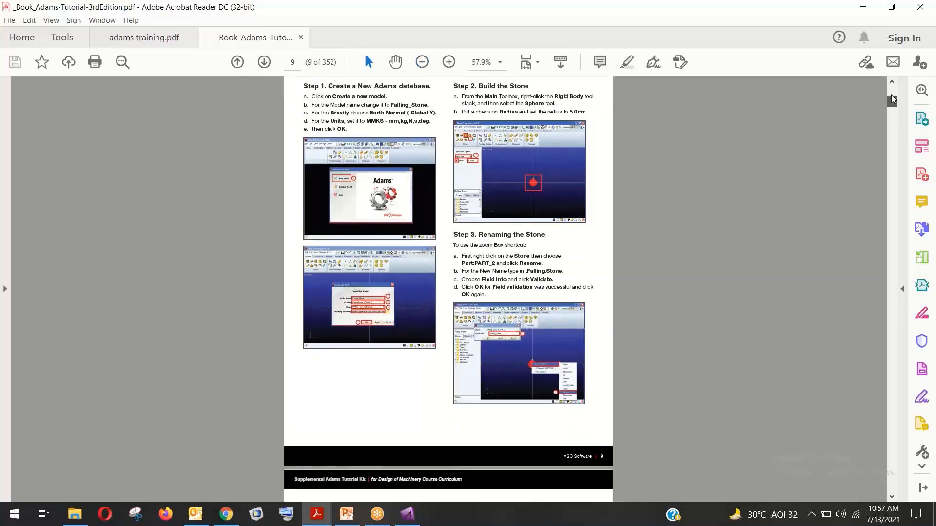
Scroll to the contents listing Sections II–VI, then close Acrobat with Close all tabs
left_click_drag(891, 102, 891, 88)
scroll(460, 242, "down", 10)
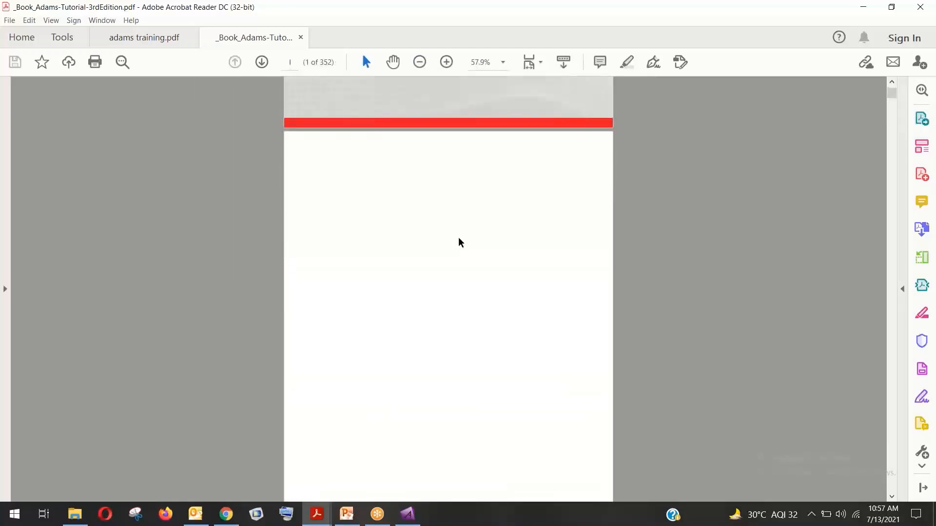
scroll(460, 244, "down", 5)
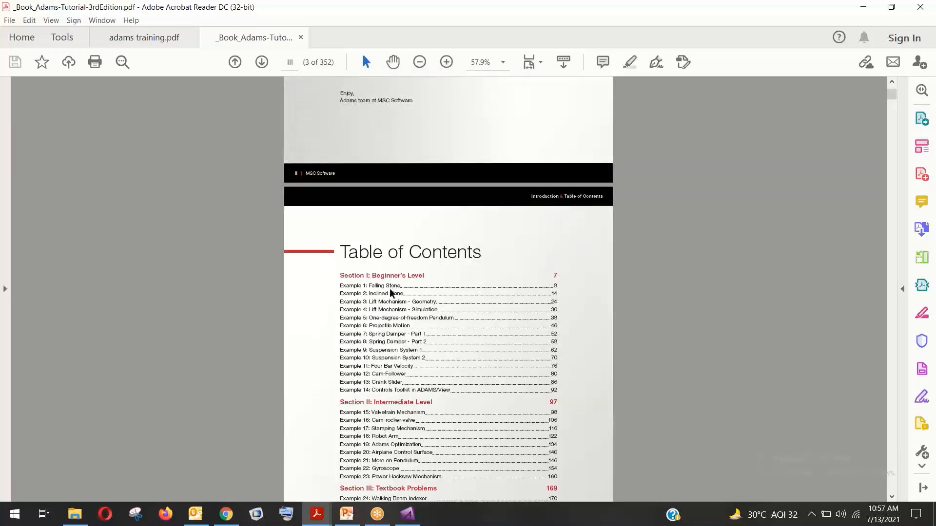
scroll(388, 376, "down", 4)
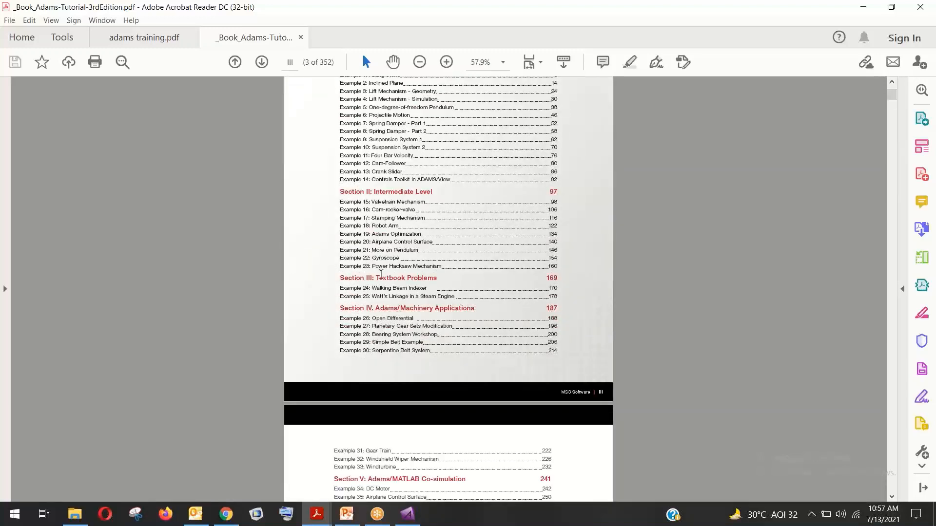
scroll(387, 267, "down", 2)
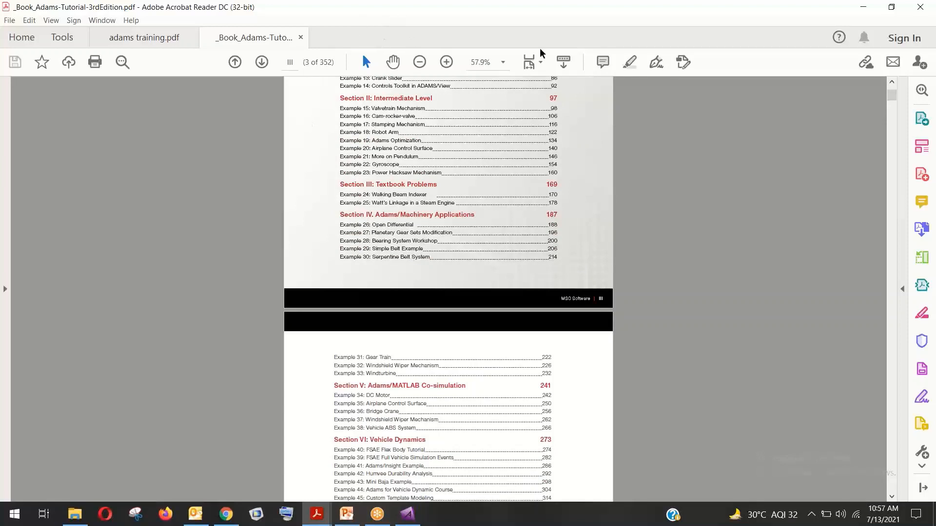
left_click(922, 7)
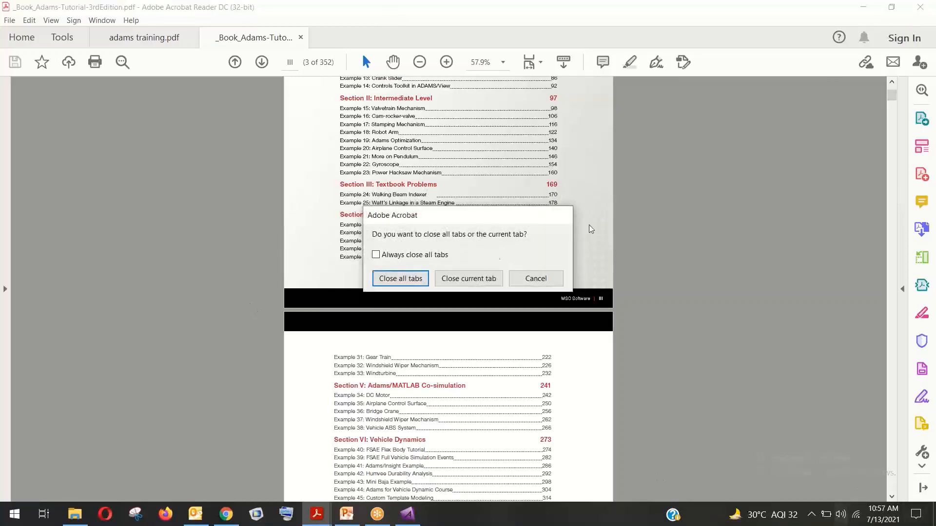
left_click(398, 277)
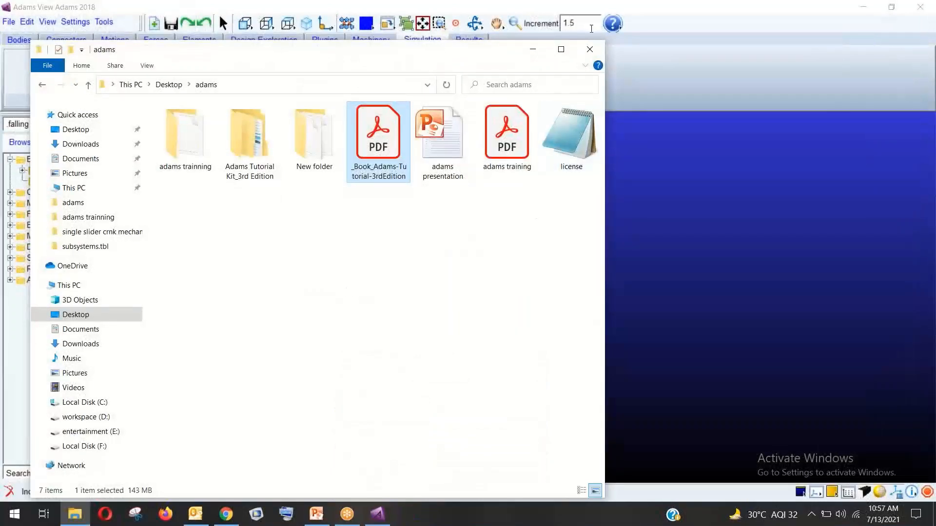
Close the adams folder window and replace the unsaved falling model with a new MODEL_1
left_click(590, 49)
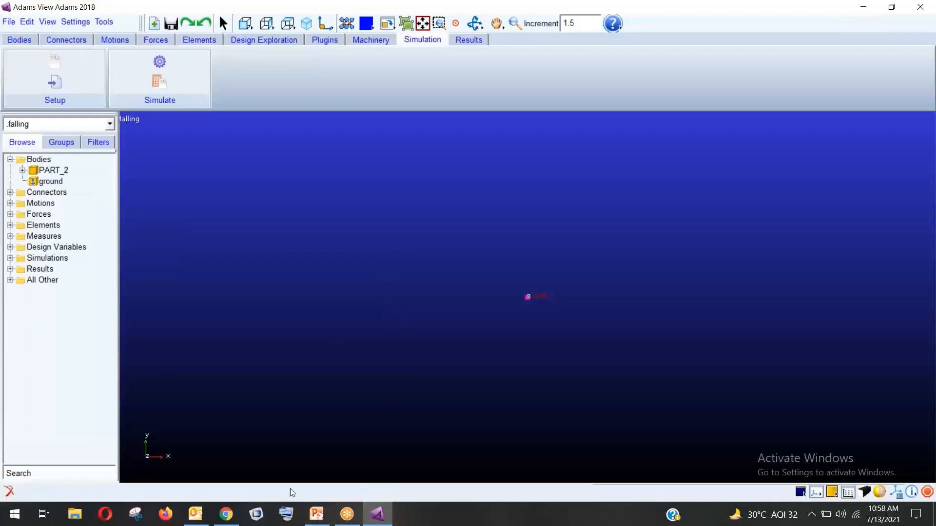
left_click(15, 43)
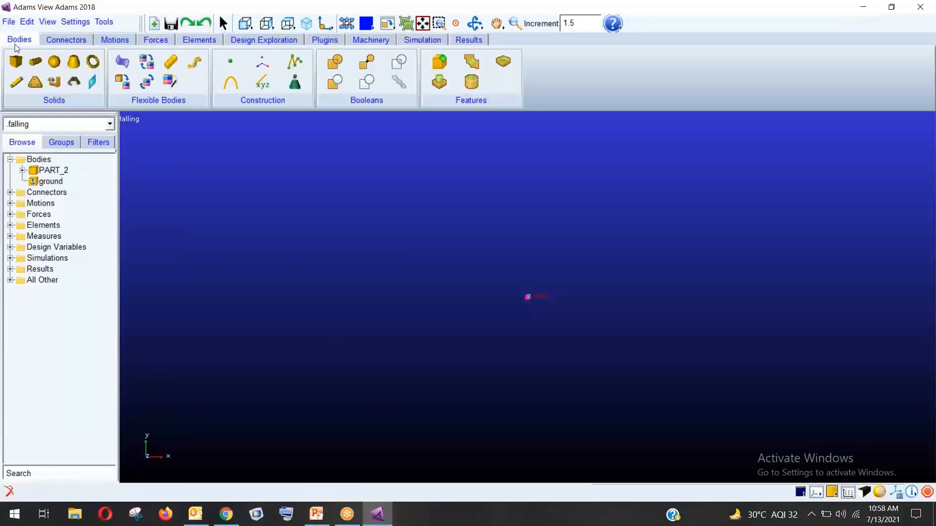
left_click(9, 23)
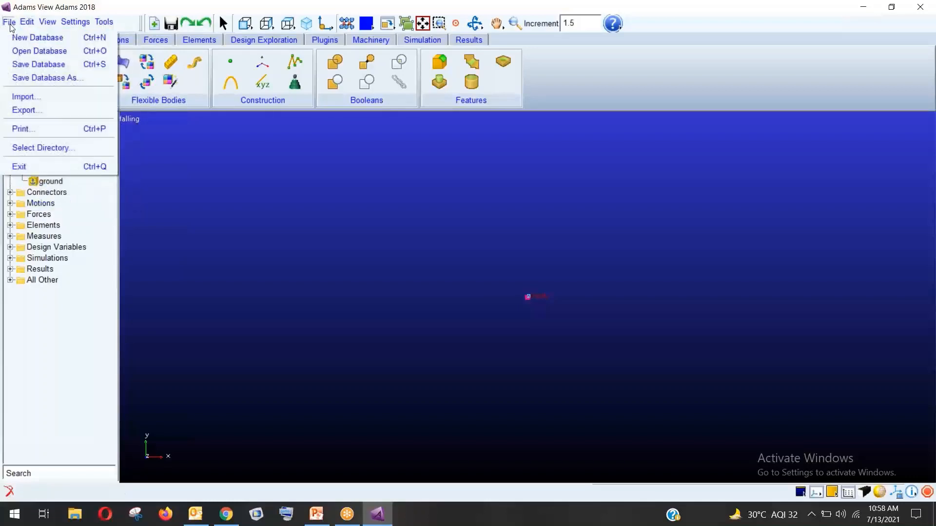
left_click(29, 38)
left_click(467, 267)
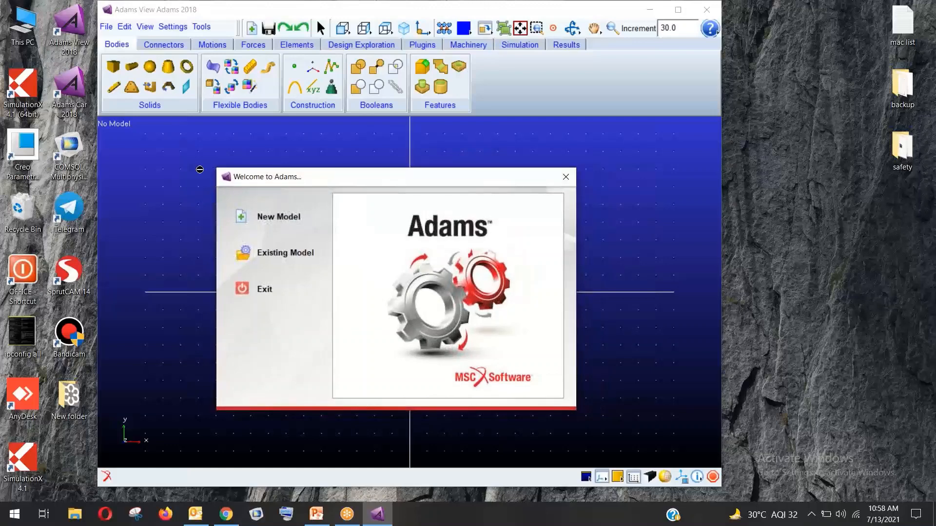
left_click(242, 217)
left_click(523, 296)
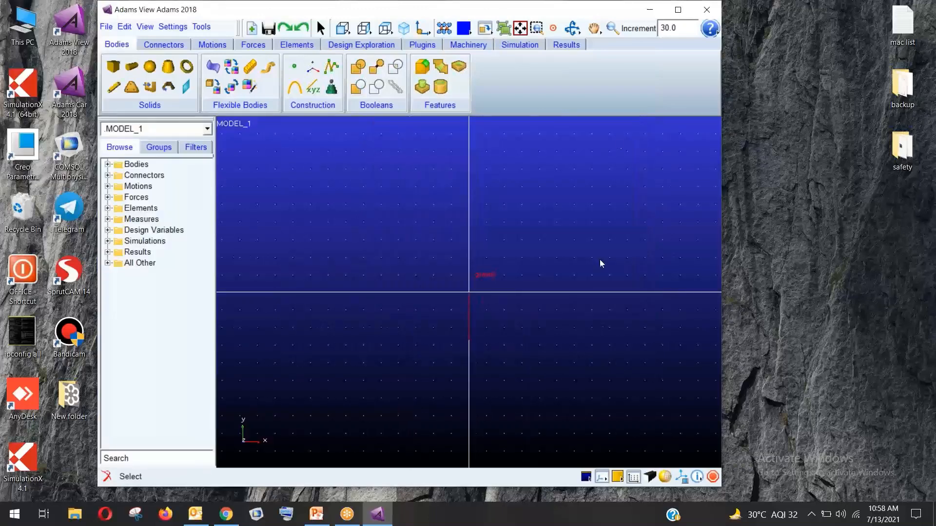
Maximize Adams View and pick the Link tool at 40 cm length, 4 cm width, 2 cm depth
double_click(512, 10)
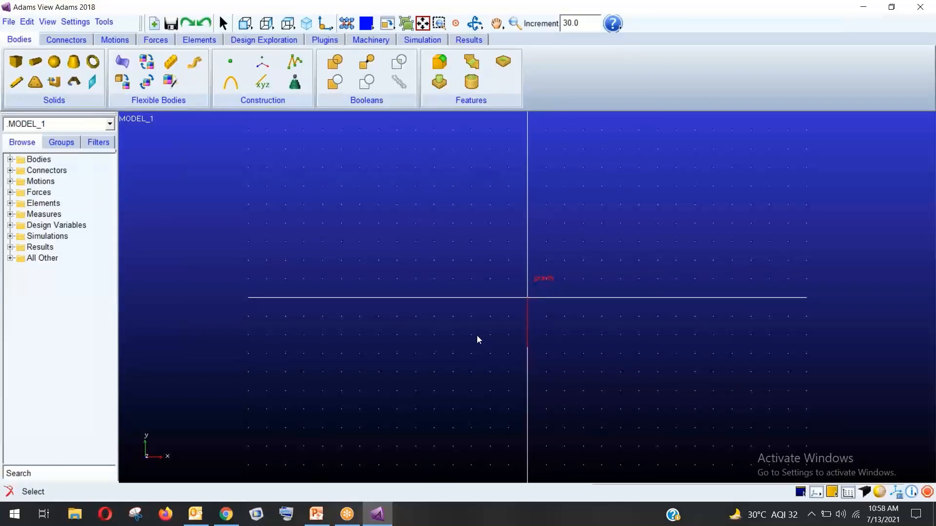
left_click(20, 84)
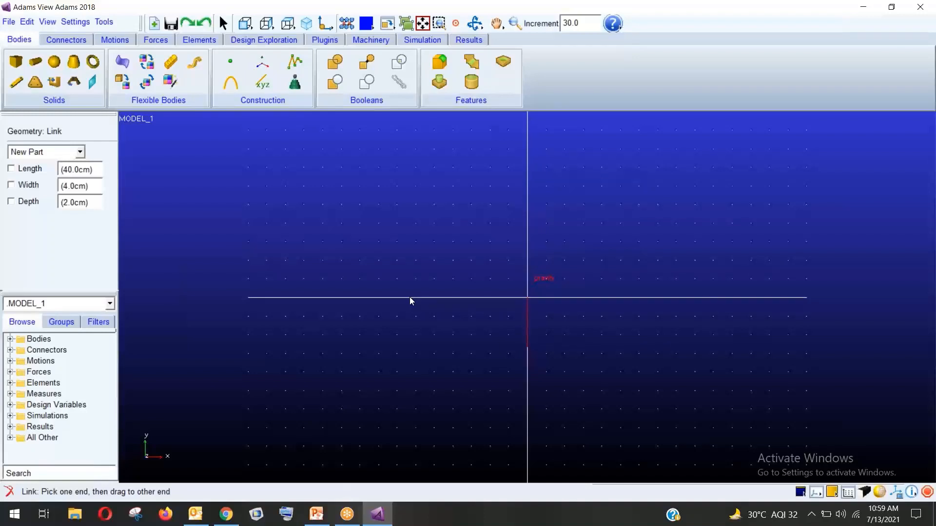
Draw horizontal link PART_2 along the ground axis and find LINK_1 in the Bodies tree
left_click_drag(409, 297, 663, 296)
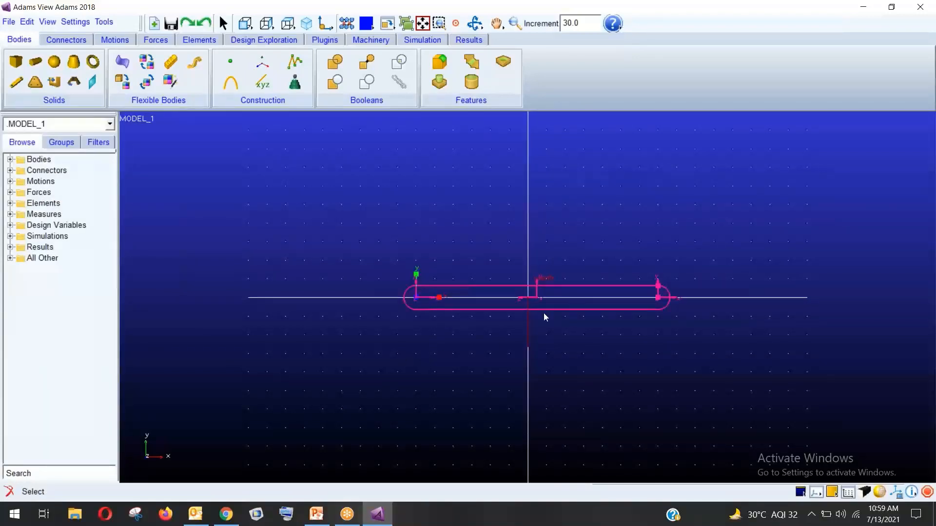
left_click(10, 159)
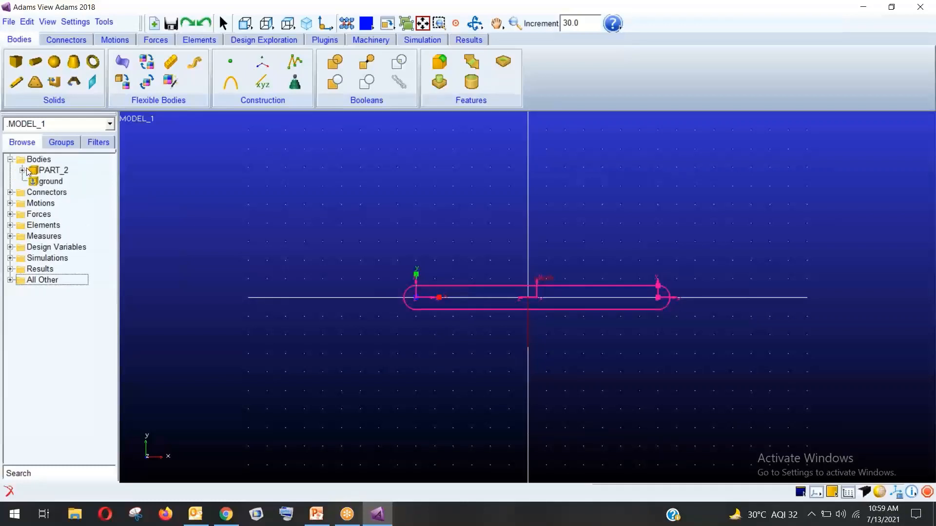
left_click(23, 170)
left_click(58, 182)
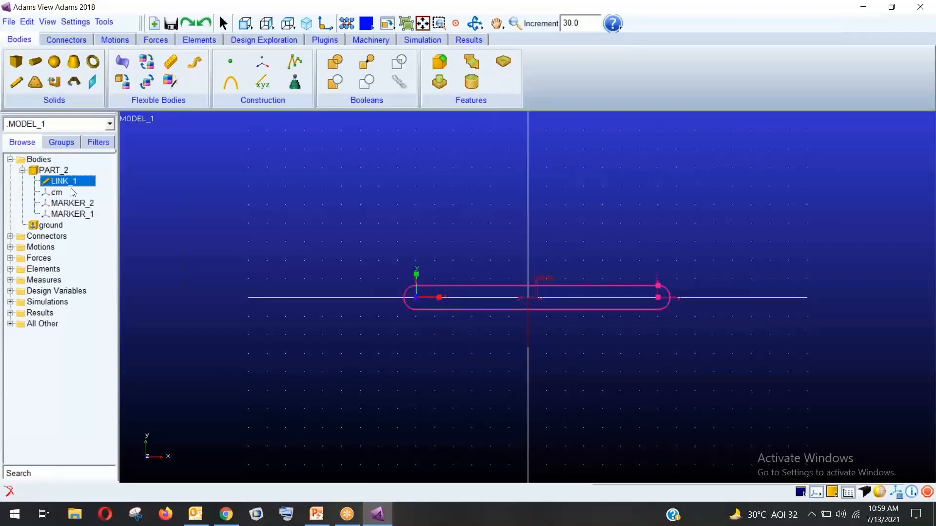
Review LINK_1's properties (65 mm wide, 32.5 mm deep) and cancel without changes
right_click(84, 183)
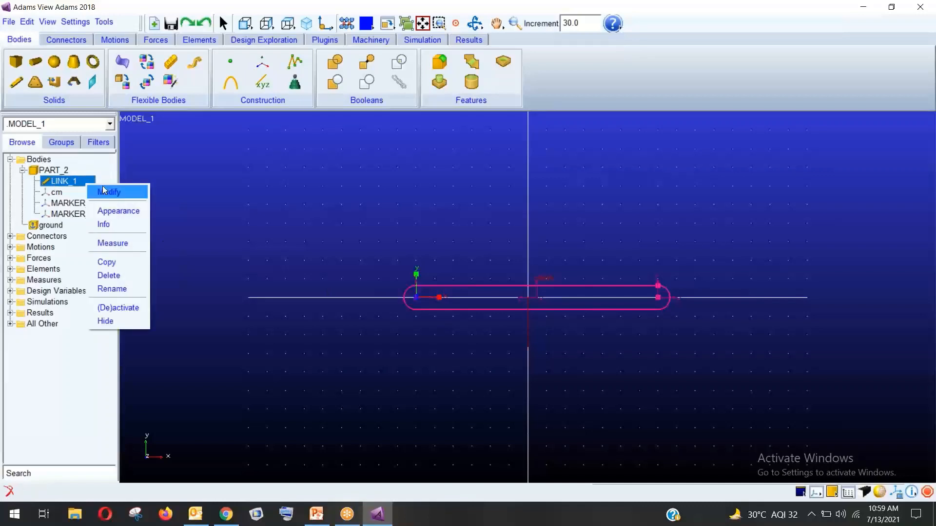
left_click(103, 191)
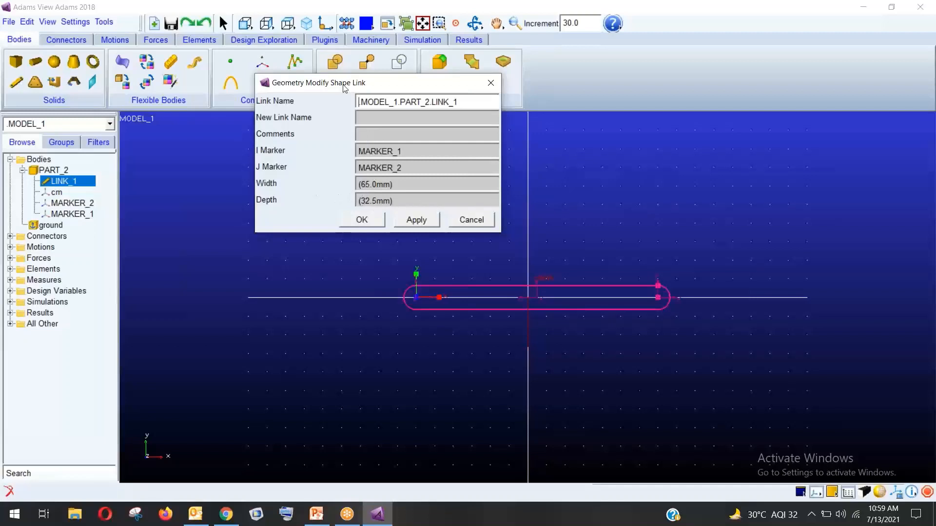
left_click_drag(330, 83, 254, 138)
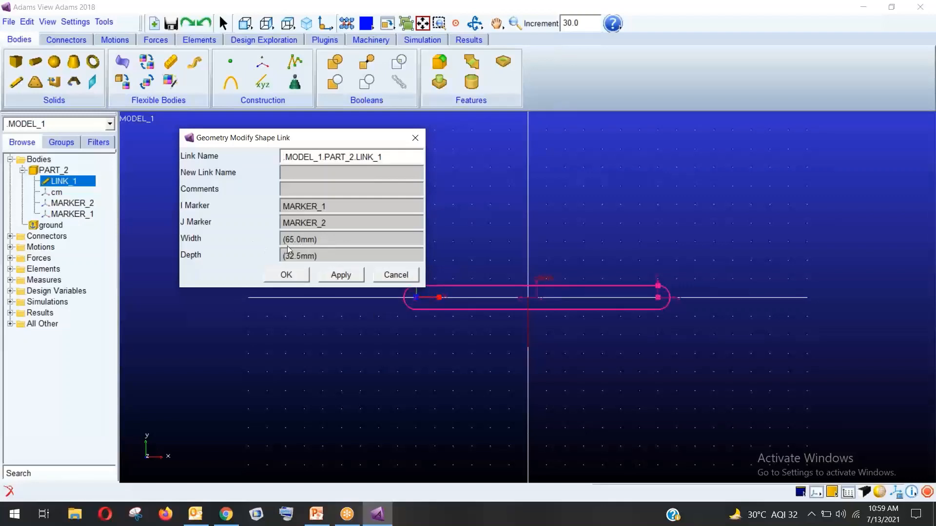
left_click(395, 274)
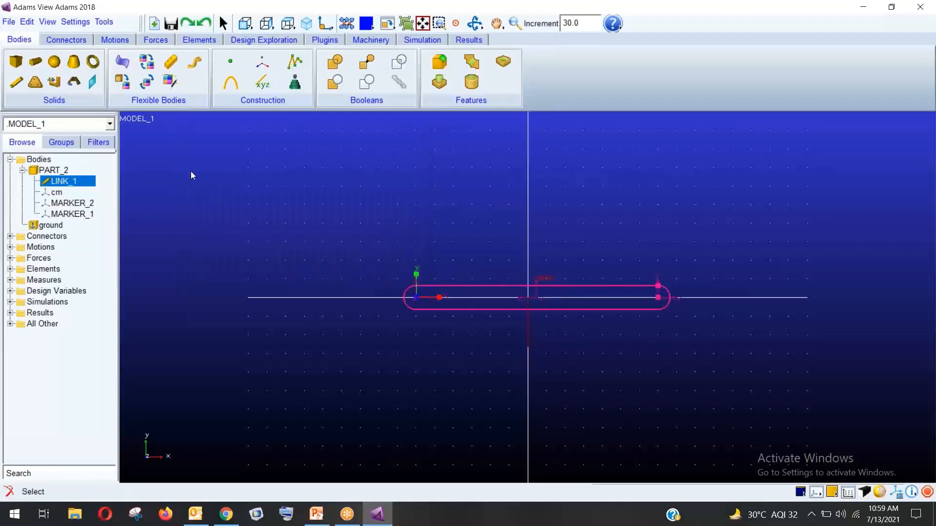
left_click(22, 84)
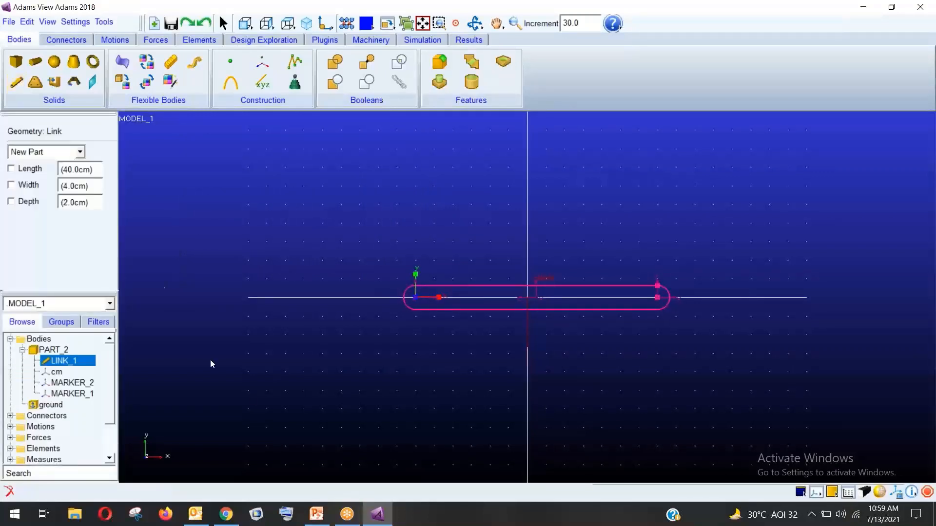
Draw two links tilted up to the right from each end of the base bar
left_click(417, 300)
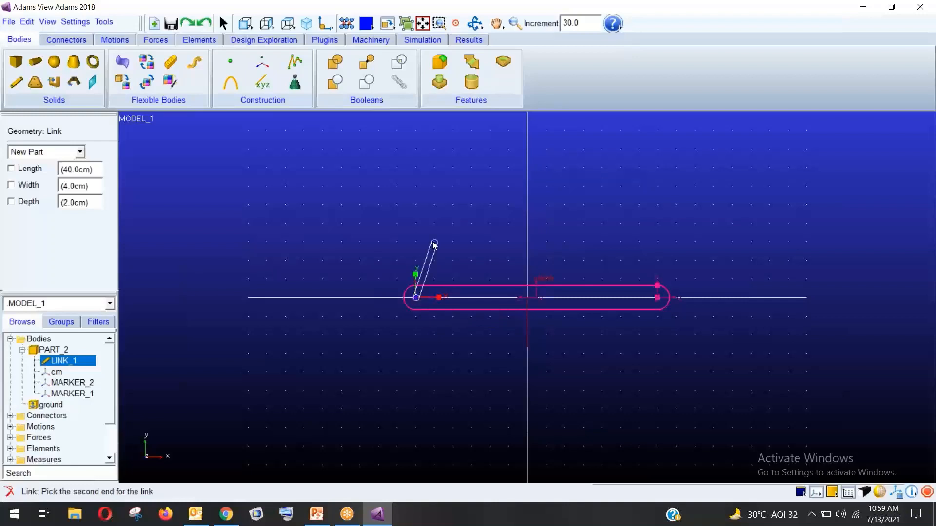
left_click(449, 208)
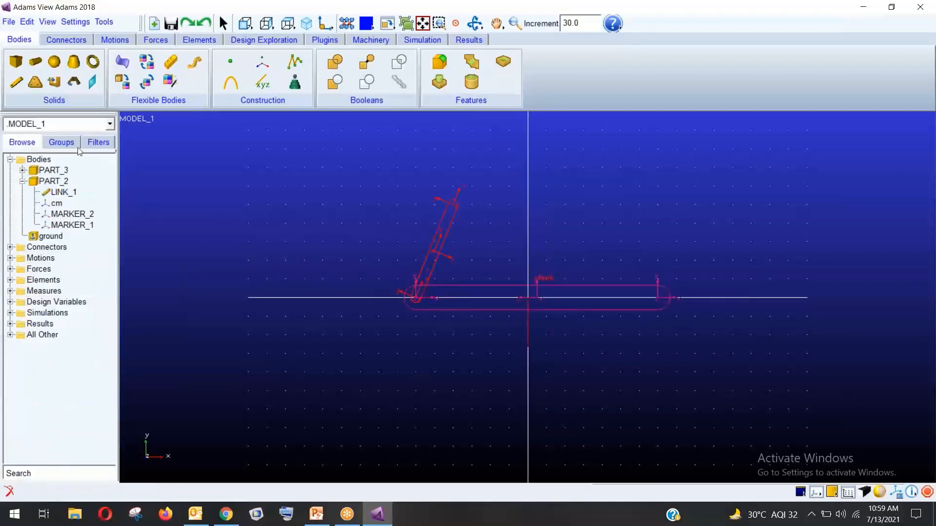
left_click(19, 83)
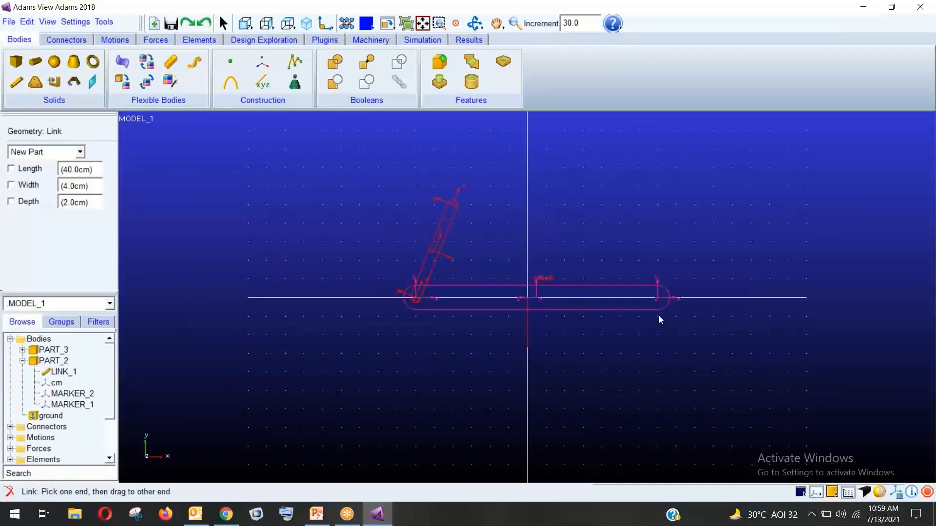
left_click(657, 297)
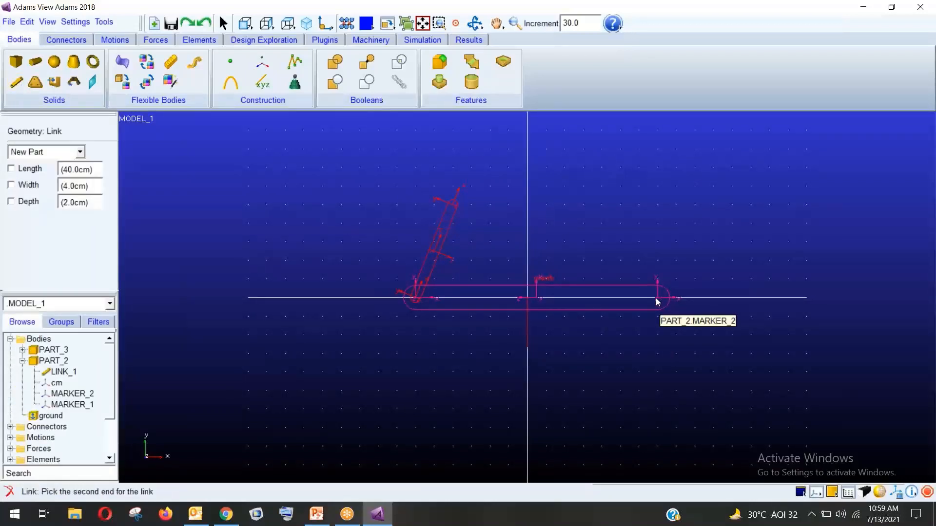
left_click(700, 197)
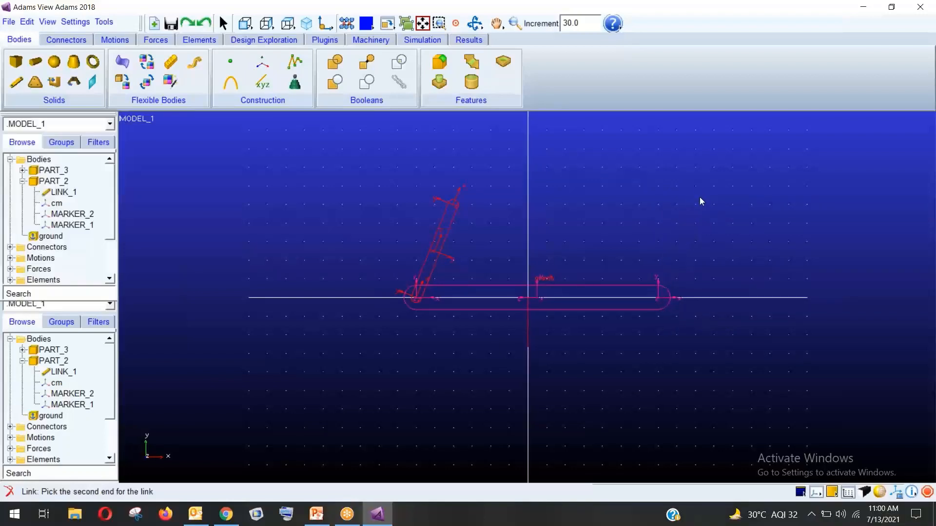
Join the tops of the tilted links with a connecting link and render the model shaded
left_click(16, 82)
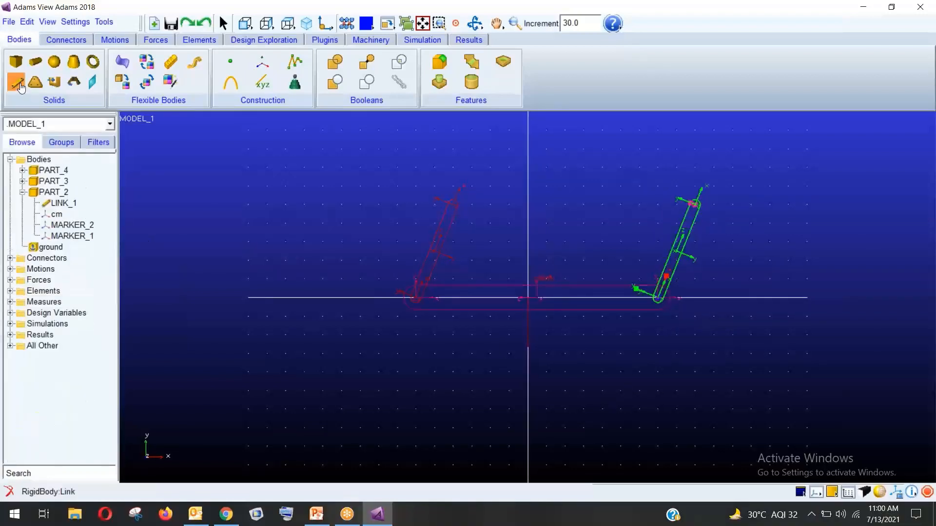
left_click(453, 206)
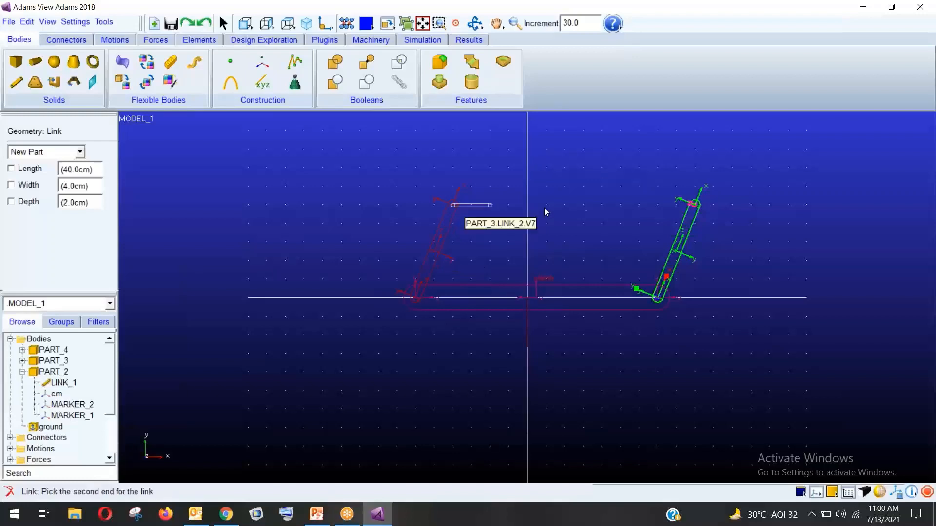
left_click(695, 202)
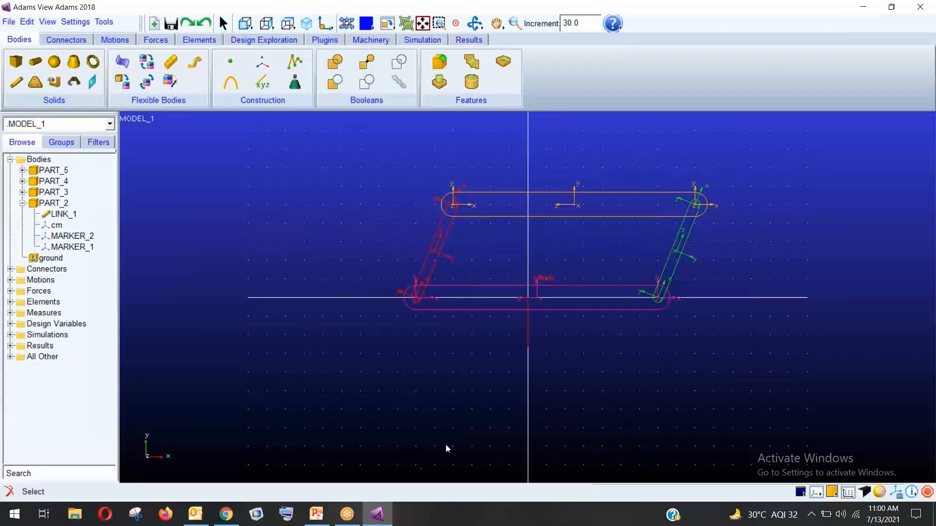
left_click(880, 492)
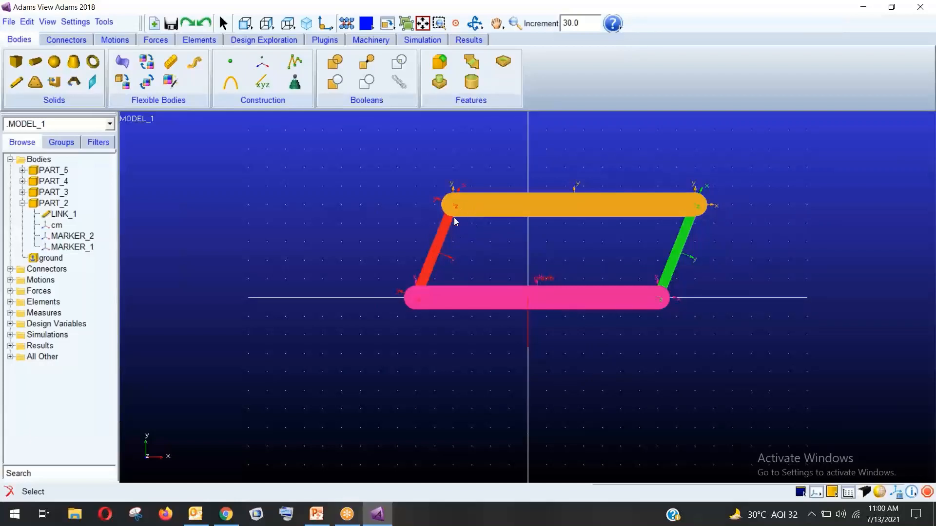
Check the orange PART_5, green PART_4 and red PART_3 links in the tree, then clear the selection
left_click(57, 170)
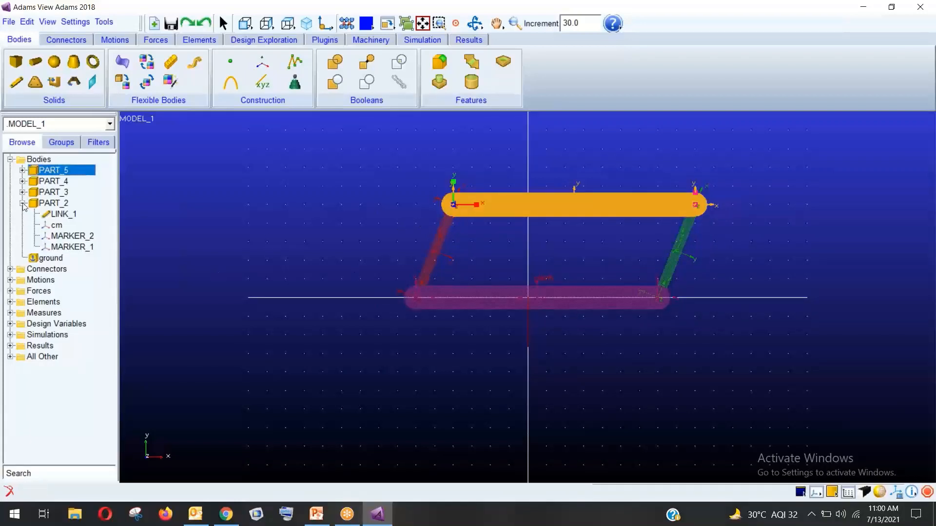
left_click(53, 182)
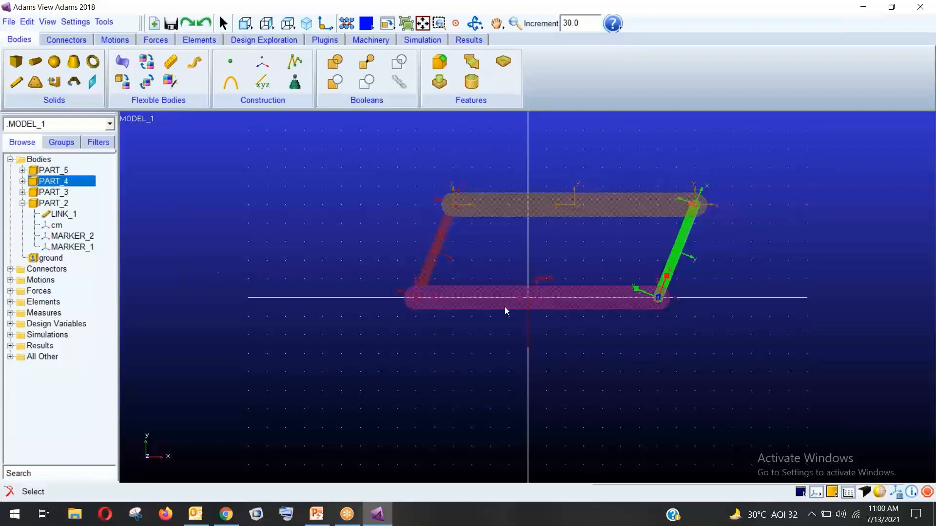
left_click(54, 193)
left_click(23, 203)
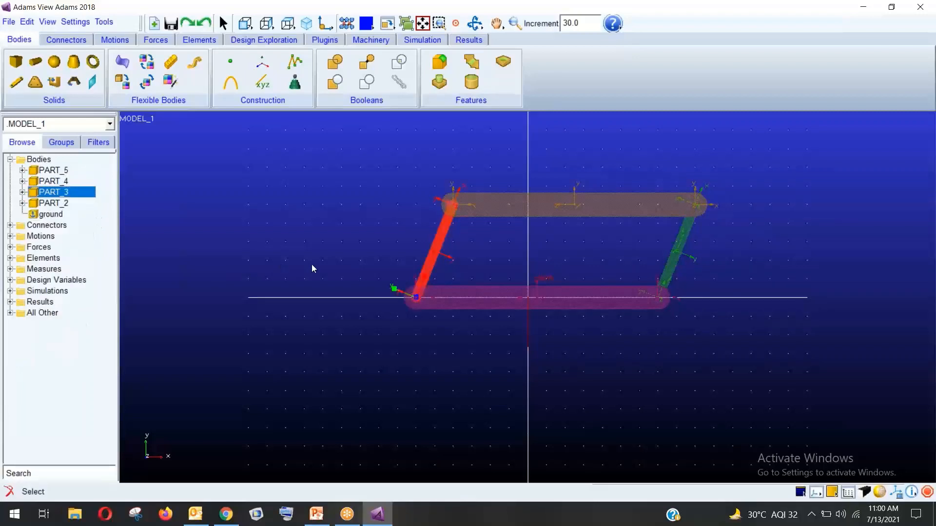
left_click(474, 315)
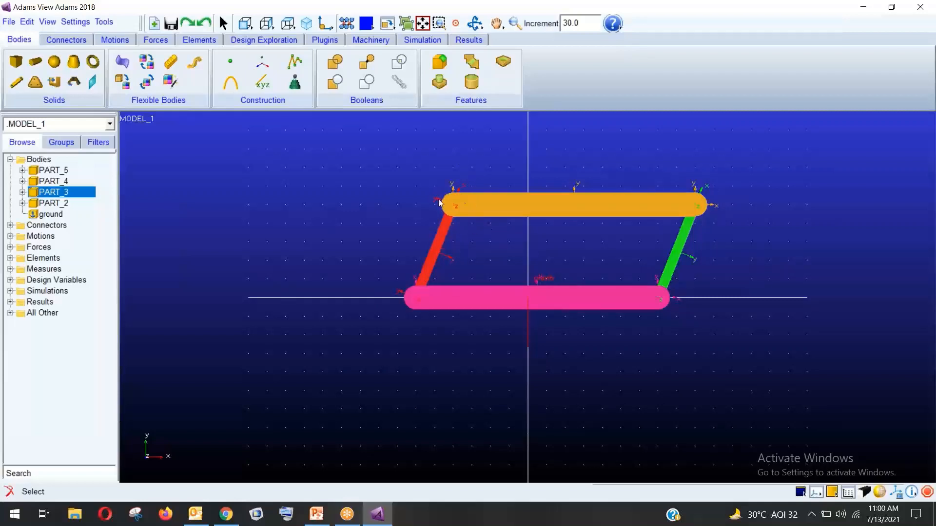
left_click(66, 39)
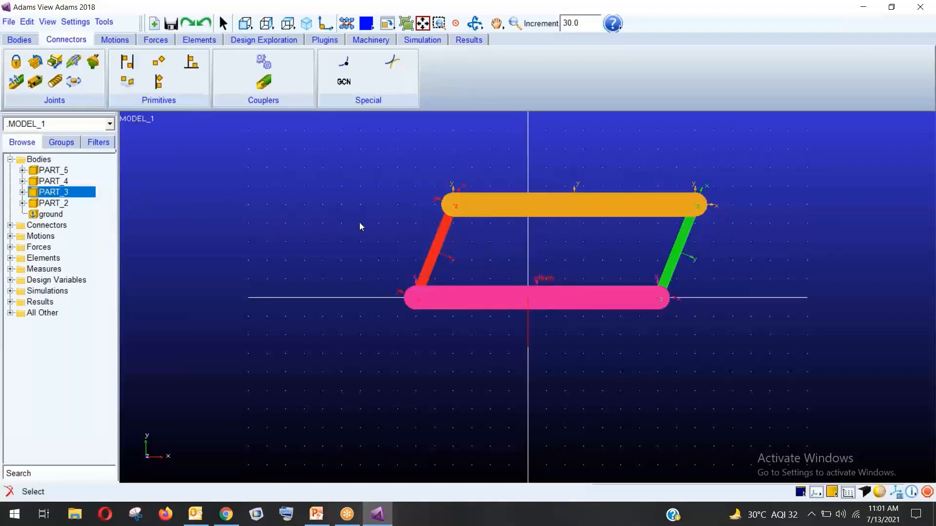
Add revolute JOINT_1 between the orange link and red PART_3 at their top-left corner
left_click(37, 68)
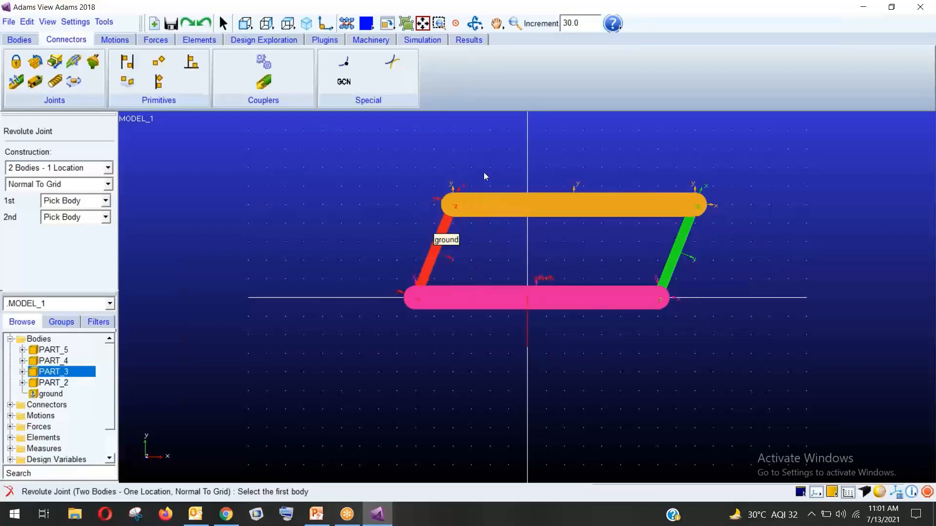
left_click(480, 210)
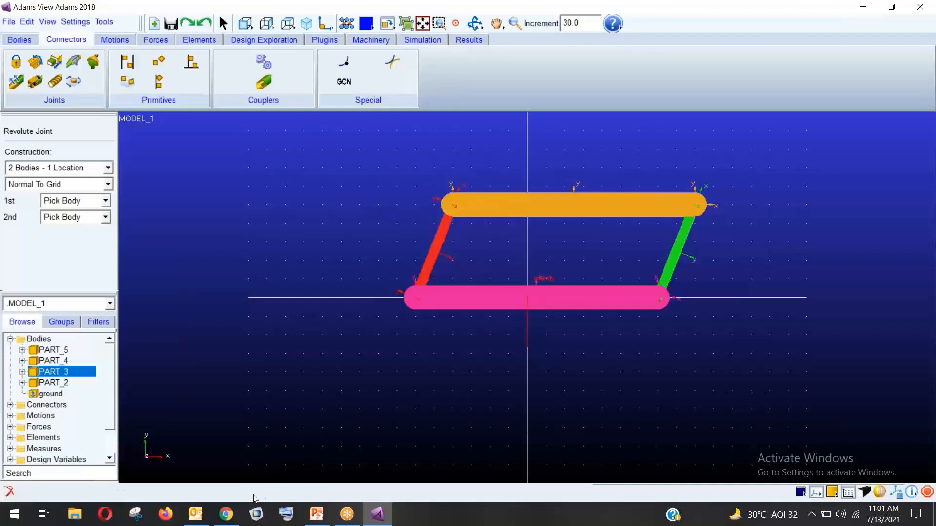
left_click(438, 238)
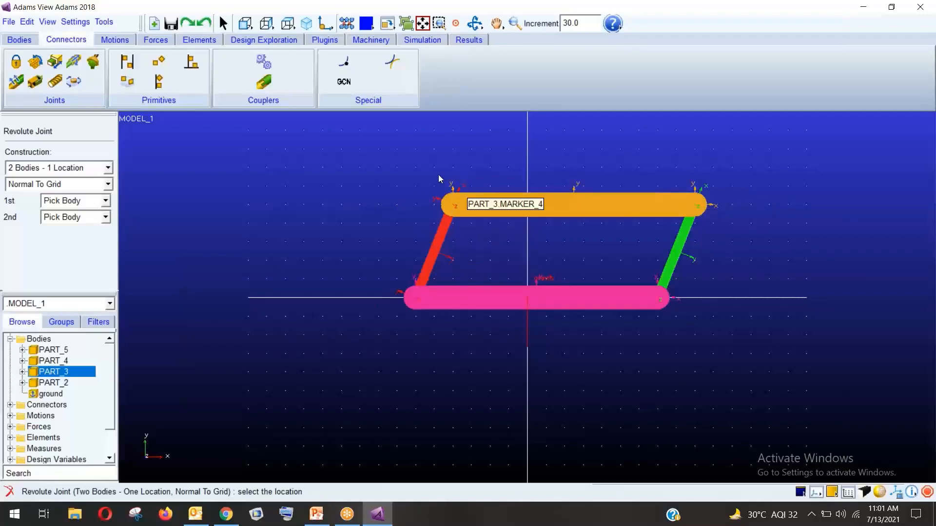
left_click(453, 204)
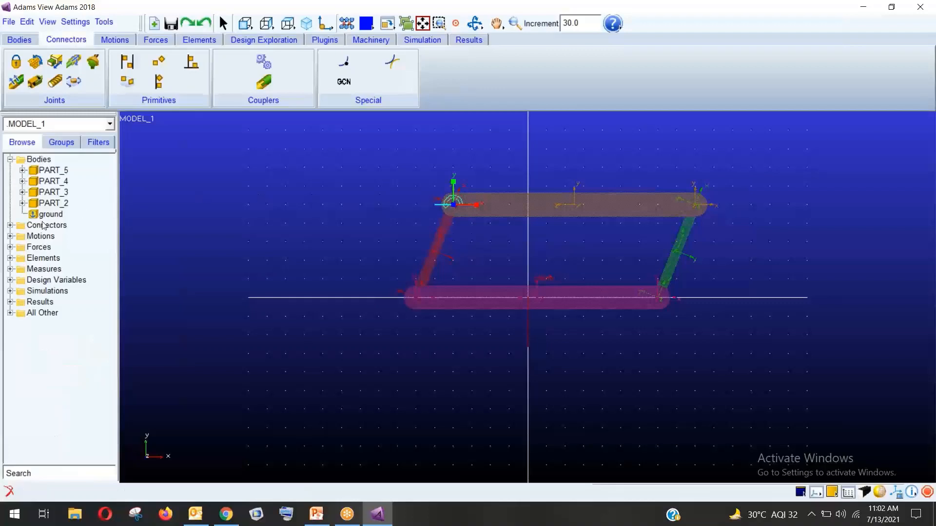
left_click(10, 225)
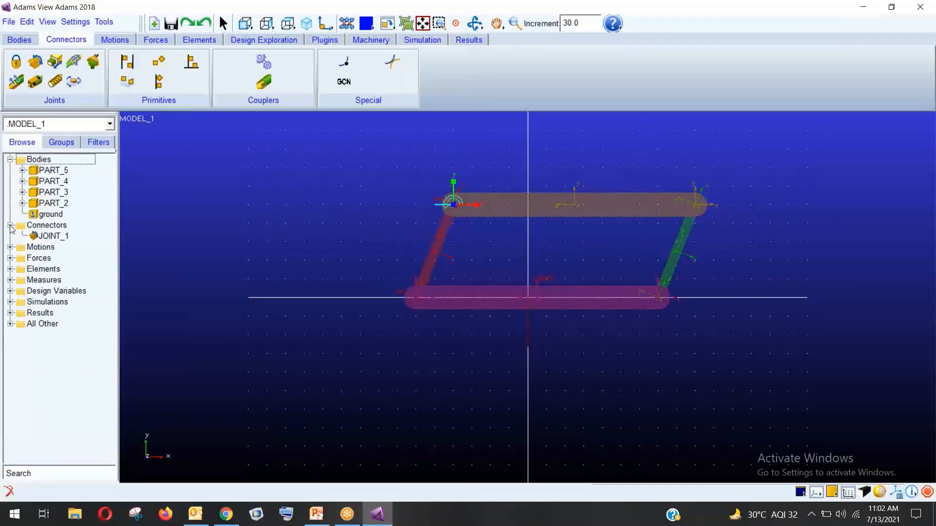
left_click(58, 237)
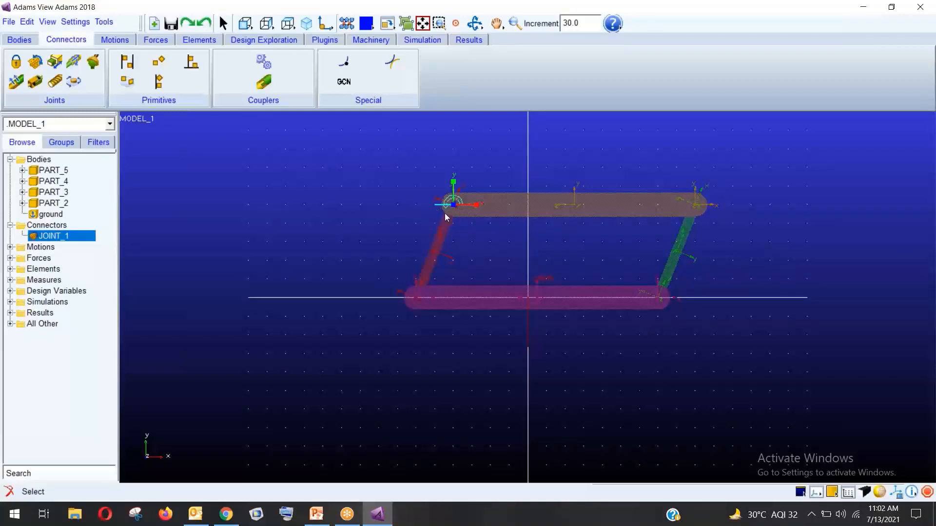
left_click(369, 223)
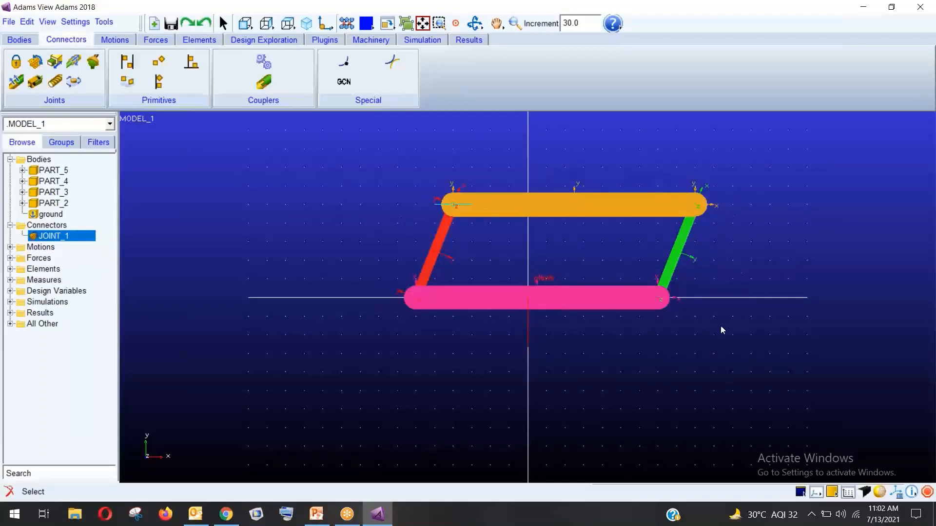
Add revolute JOINT_2 between the orange link and green PART_4 at the top-right corner
left_click(35, 61)
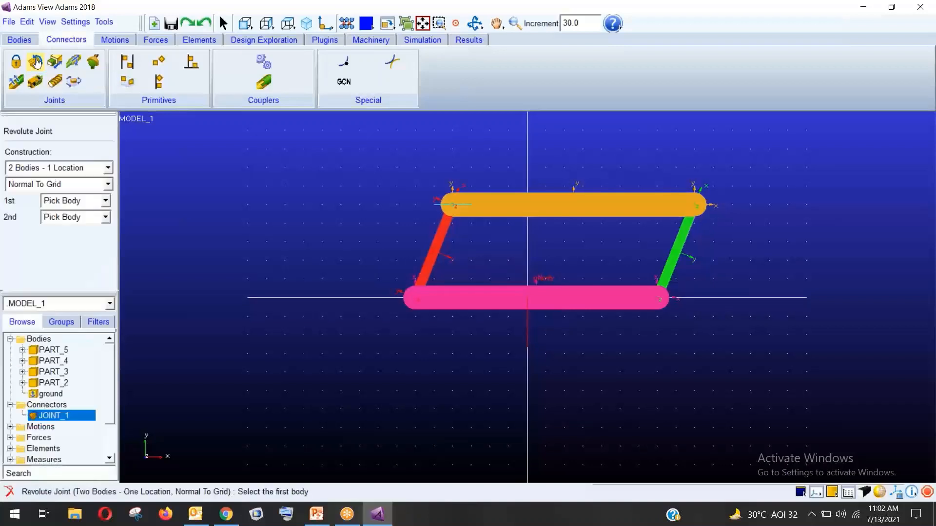
left_click(663, 197)
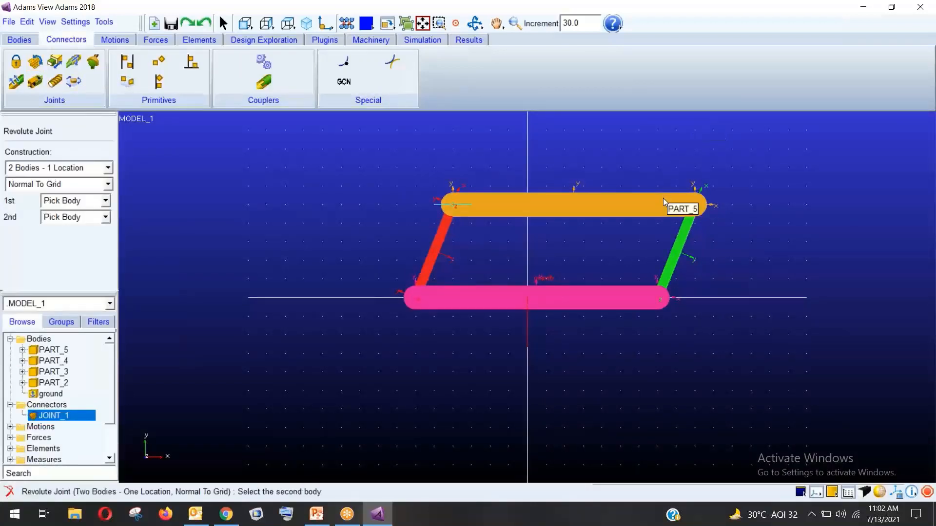
left_click(683, 239)
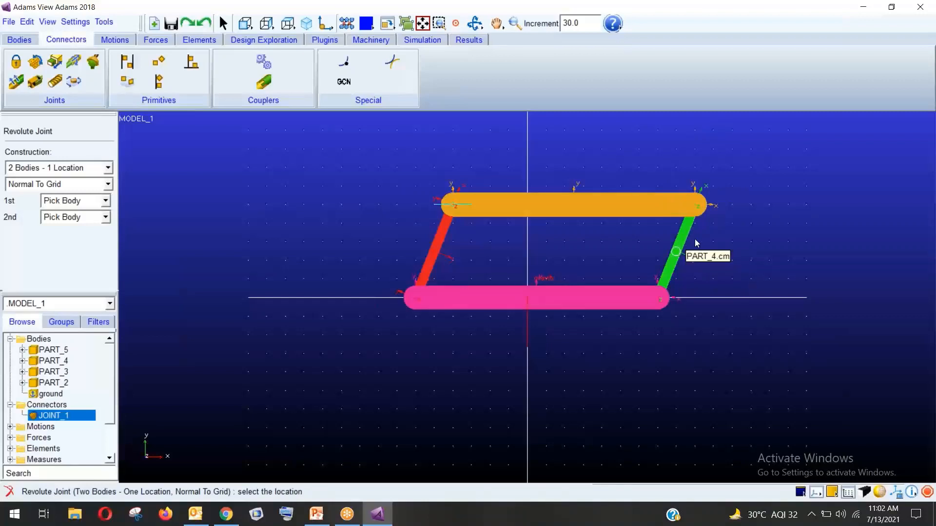
left_click(696, 205)
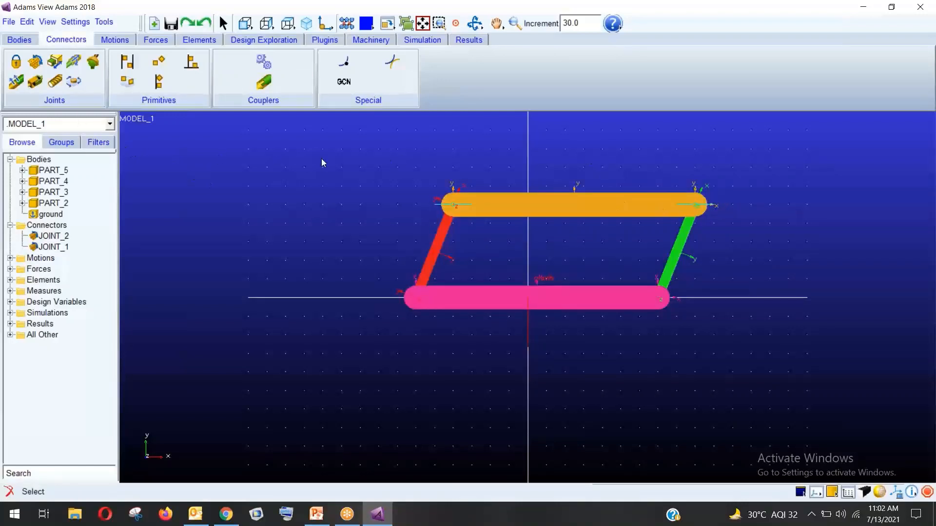
left_click(54, 235)
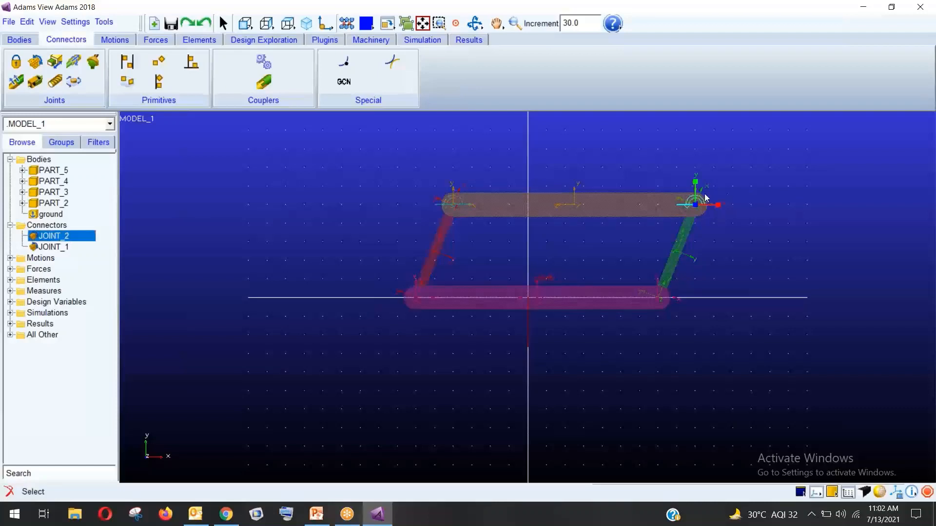
Add revolute joints joining pink PART_2 to red PART_3 and green PART_4 at the bottom corners
left_click(35, 62)
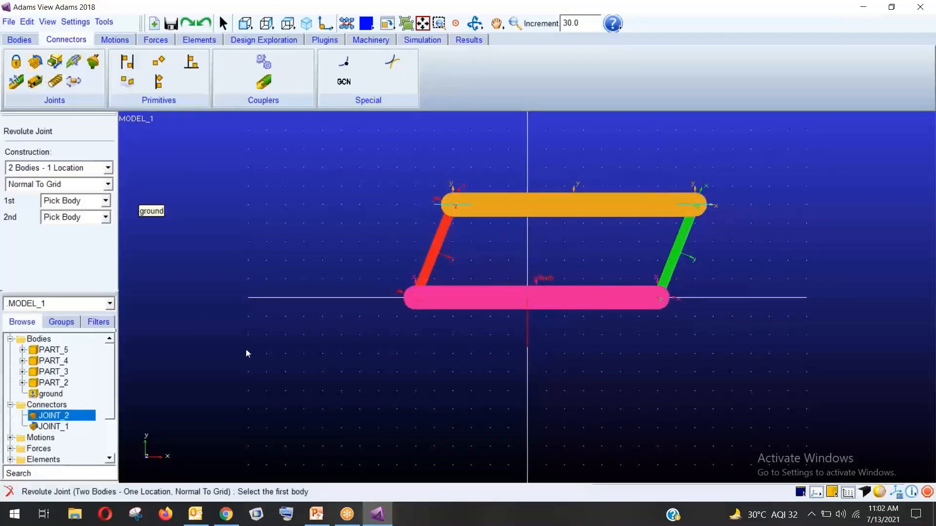
left_click(435, 303)
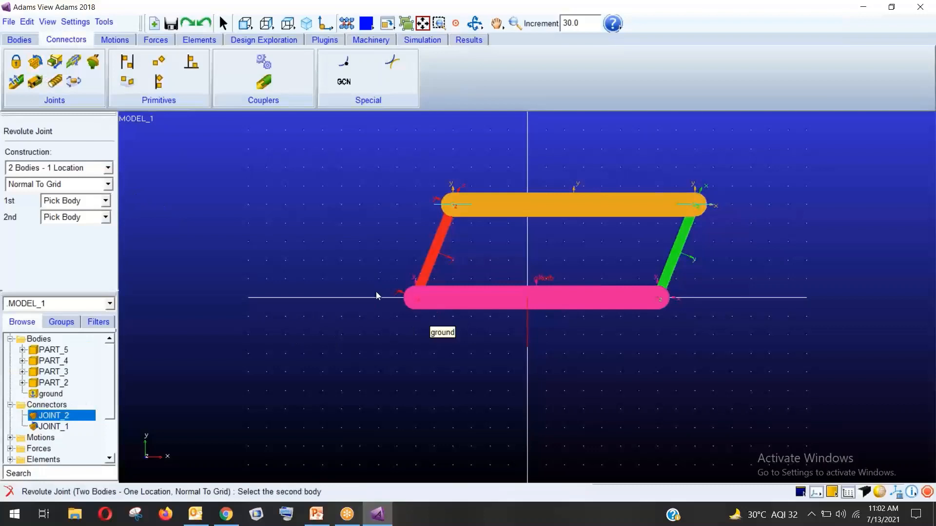
left_click(430, 261)
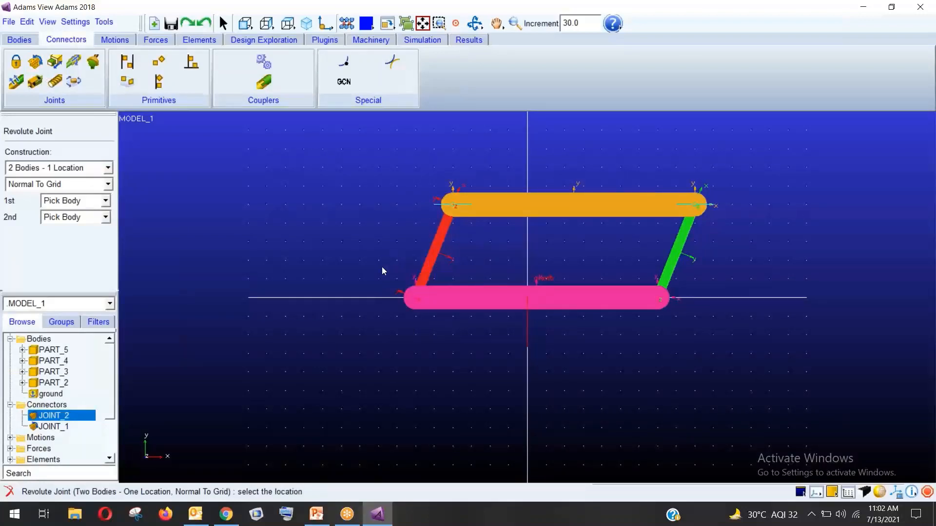
left_click(417, 299)
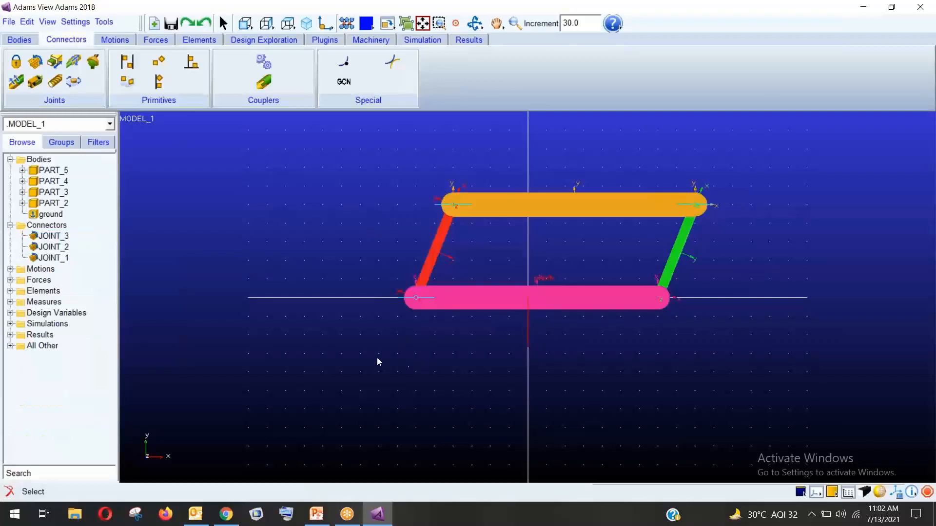
left_click(38, 62)
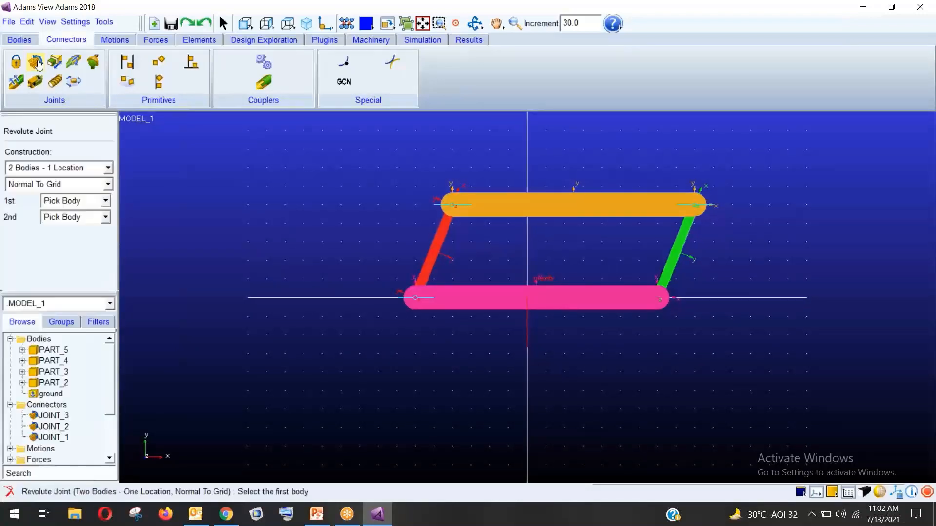
left_click(600, 304)
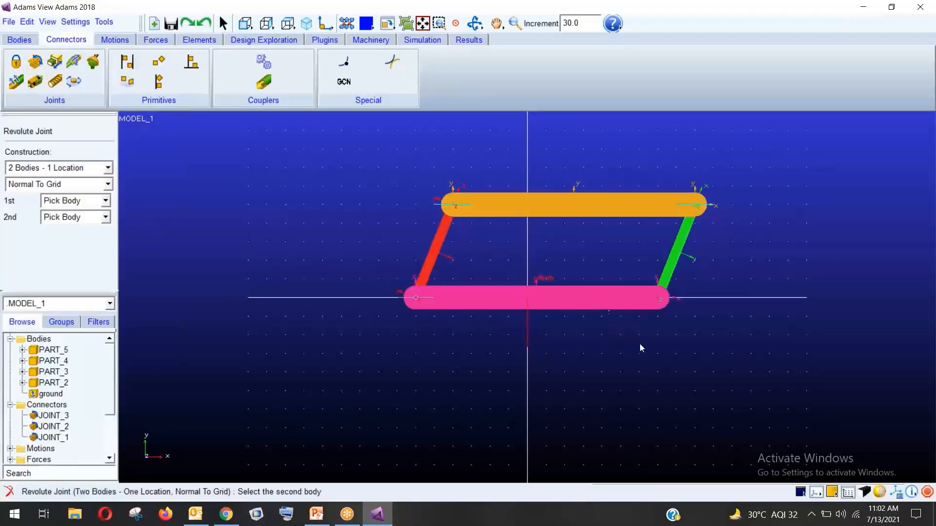
left_click(676, 258)
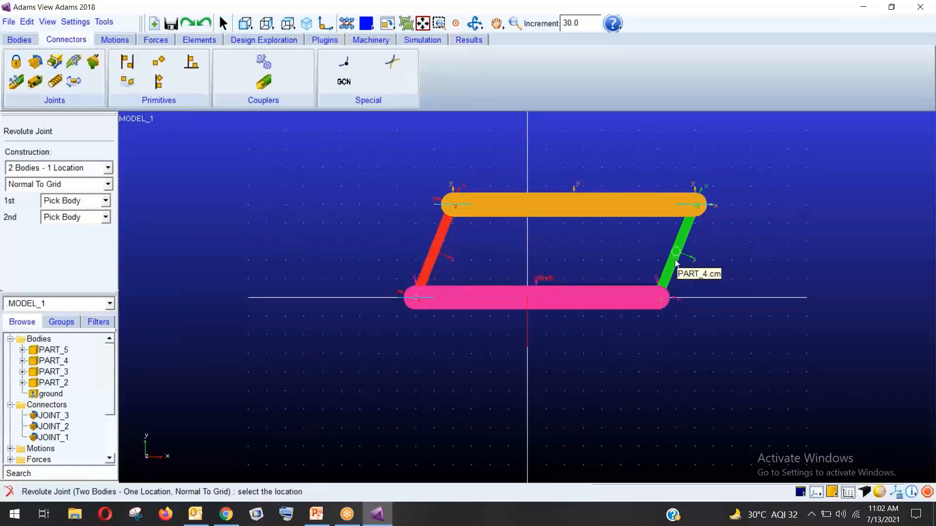
left_click(657, 298)
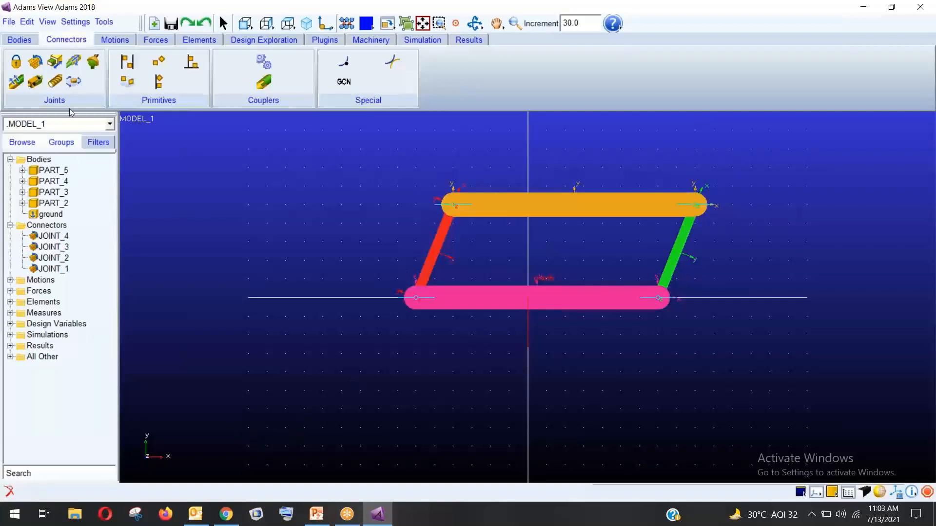
Add fixed joint JOINT_5 between pink PART_2 and ground at PART_2.cm
left_click(16, 62)
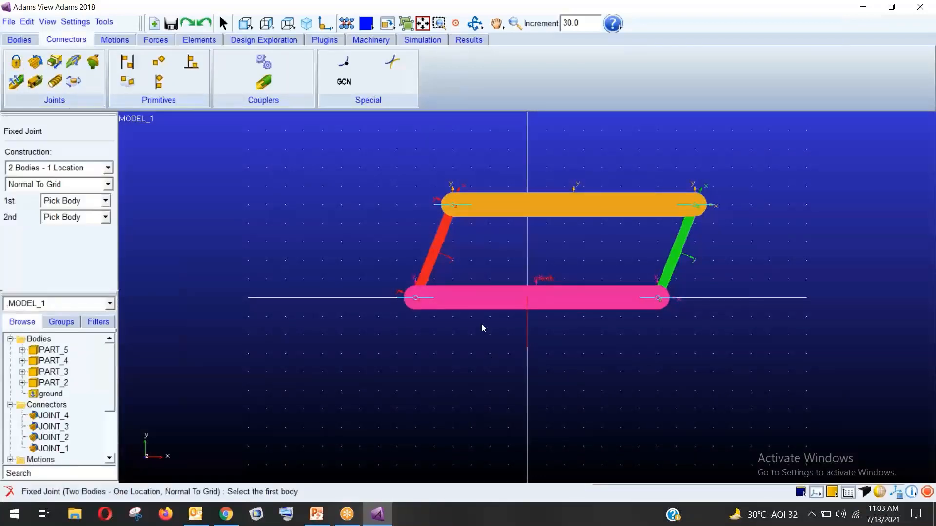
left_click(479, 298)
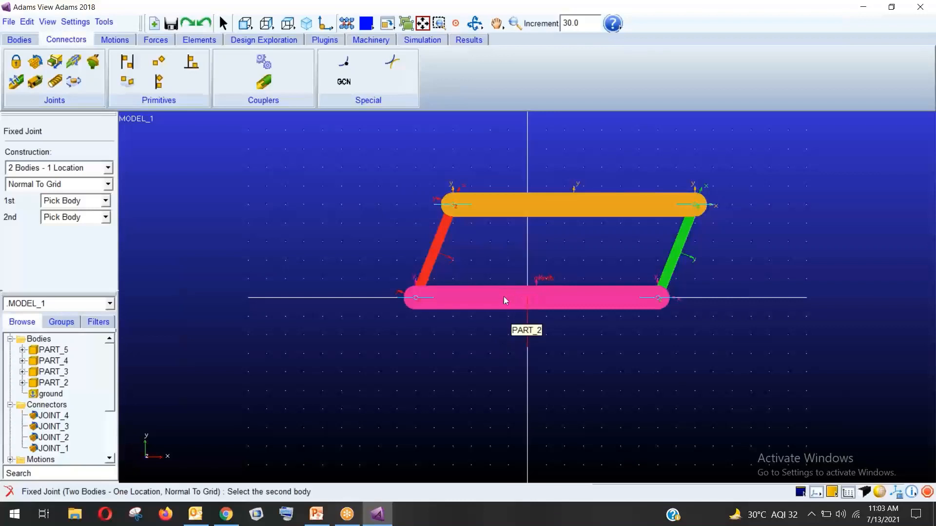
left_click(497, 340)
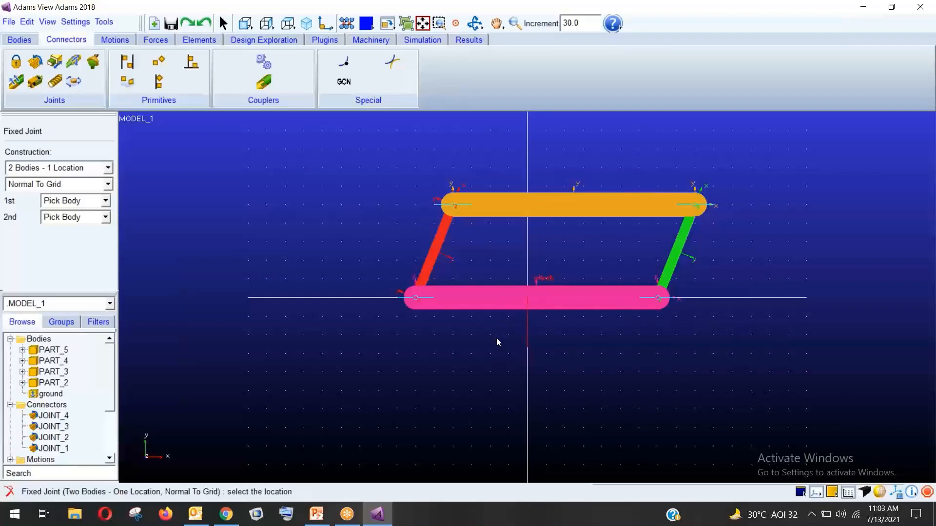
left_click(537, 298)
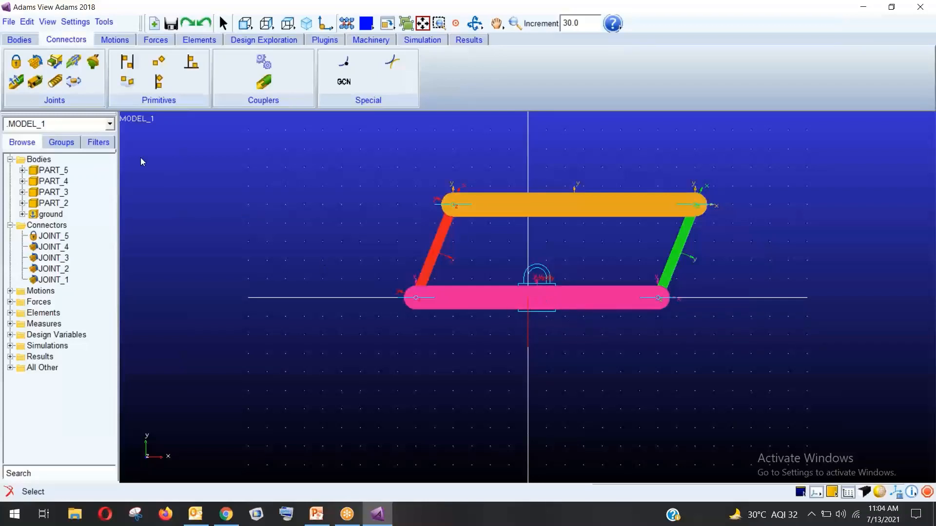
Apply rotational joint motion MOTION_1 (speed 30.0) to JOINT_1 and select it under Motions
left_click(114, 40)
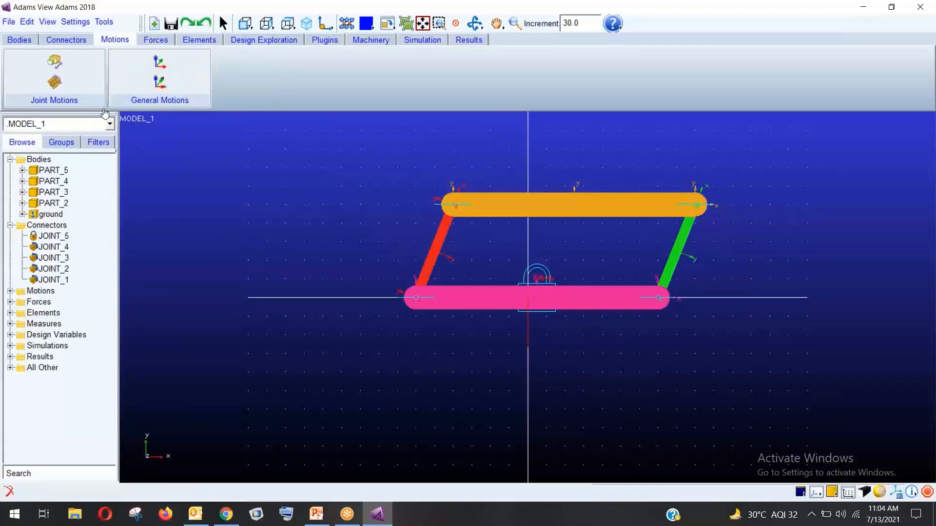
left_click(64, 84)
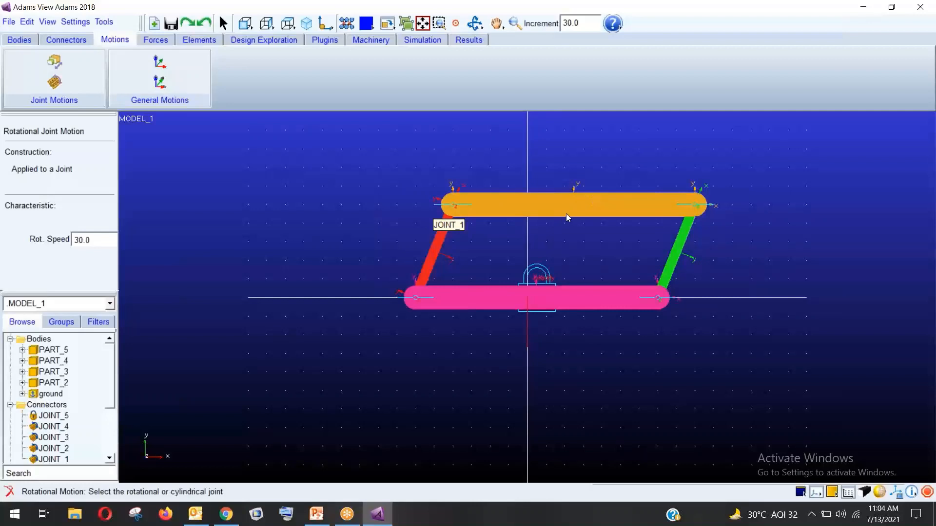
left_click(454, 206)
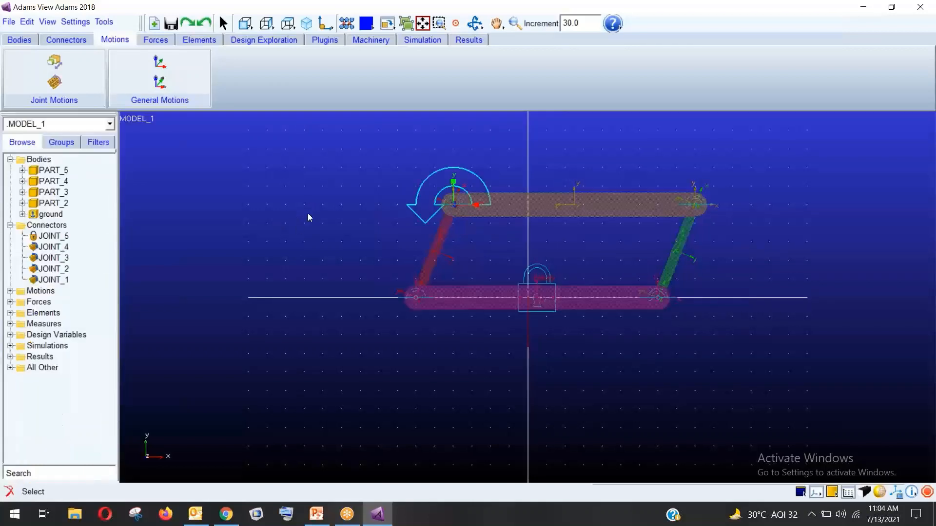
left_click(10, 291)
left_click(57, 302)
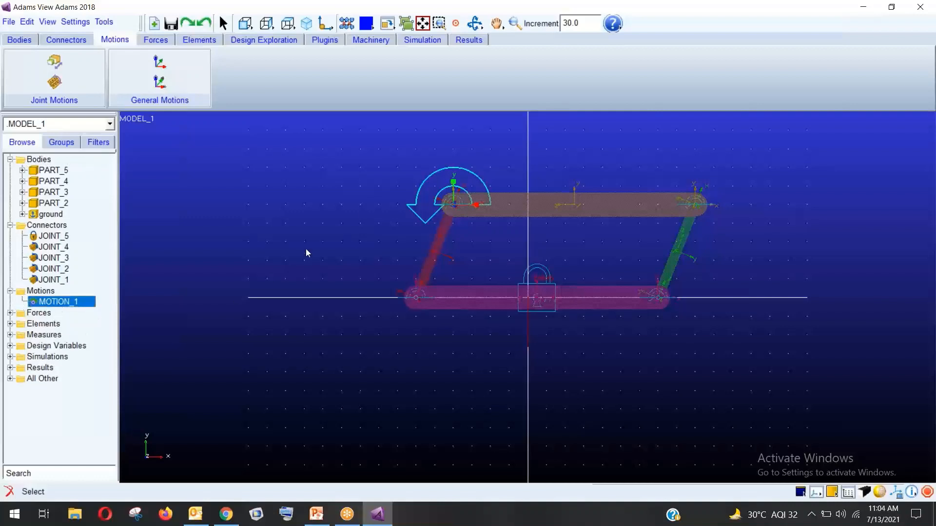
Replace MOTION_1's 30.0d * time function with 720d in the Function Builder
right_click(83, 303)
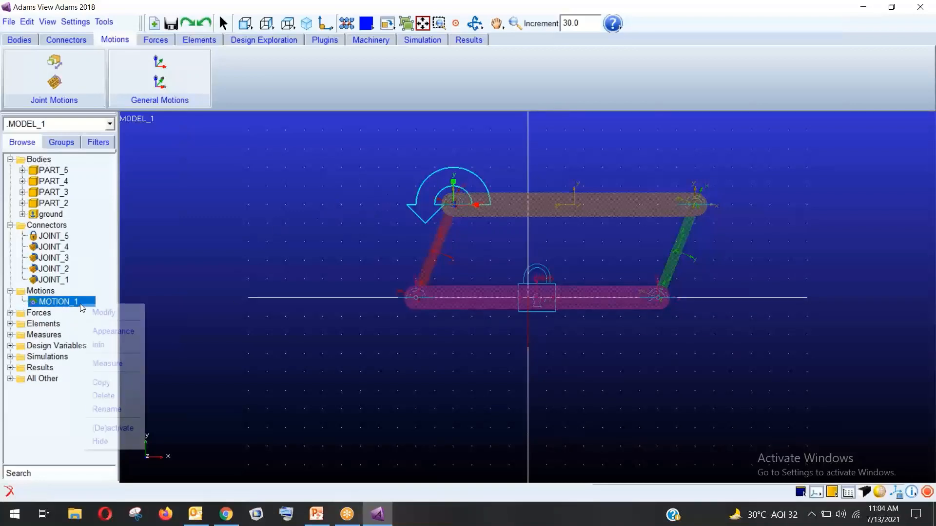
left_click(97, 313)
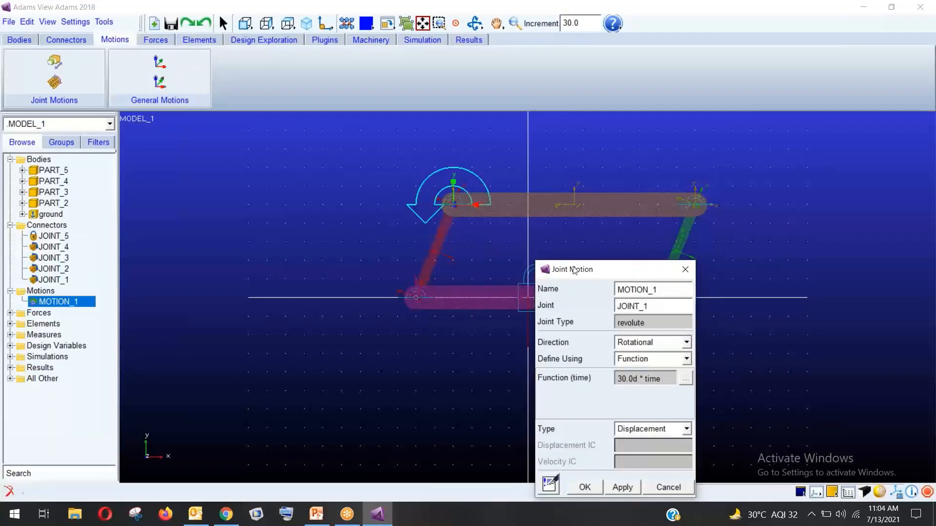
left_click_drag(576, 271, 286, 149)
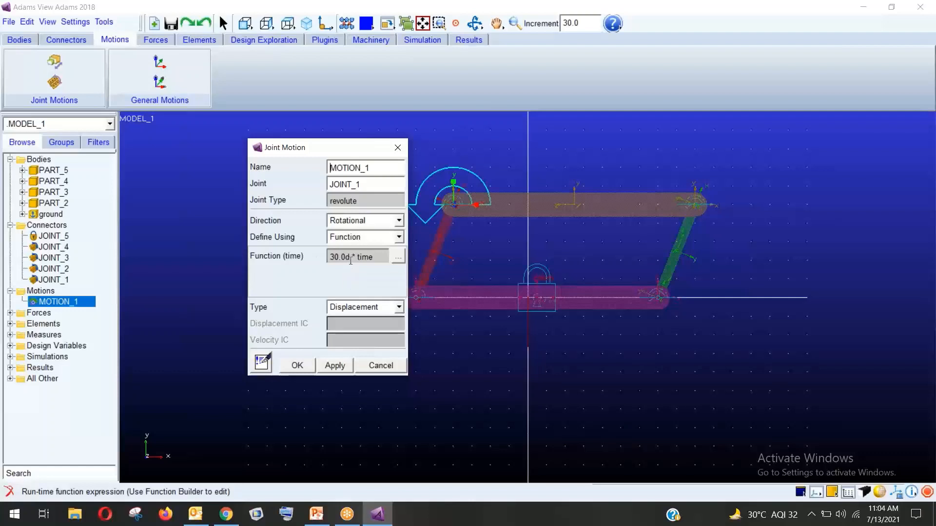
left_click(398, 257)
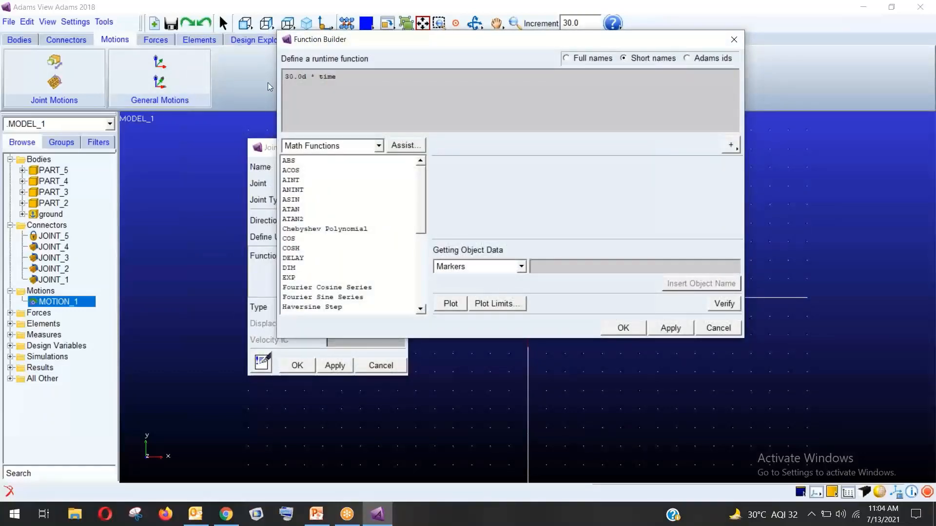
key("BackSpace")
key("BackSpace")
key("BackSpace")
key("BackSpace")
key("BackSpace")
key("BackSpace")
key("BackSpace")
key("BackSpace")
key("BackSpace")
type("720d")
left_click(623, 327)
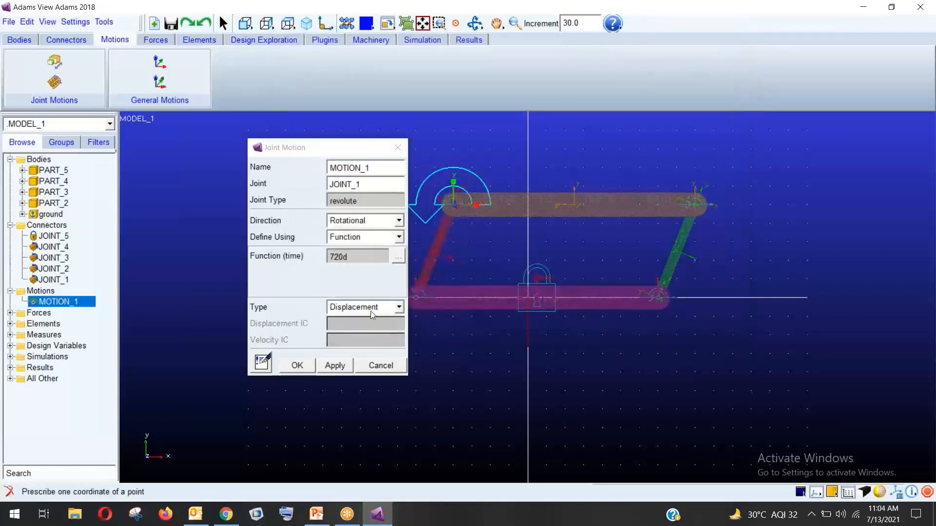
Set MOTION_1's type to Velocity and apply the changes
left_click(358, 308)
left_click(352, 331)
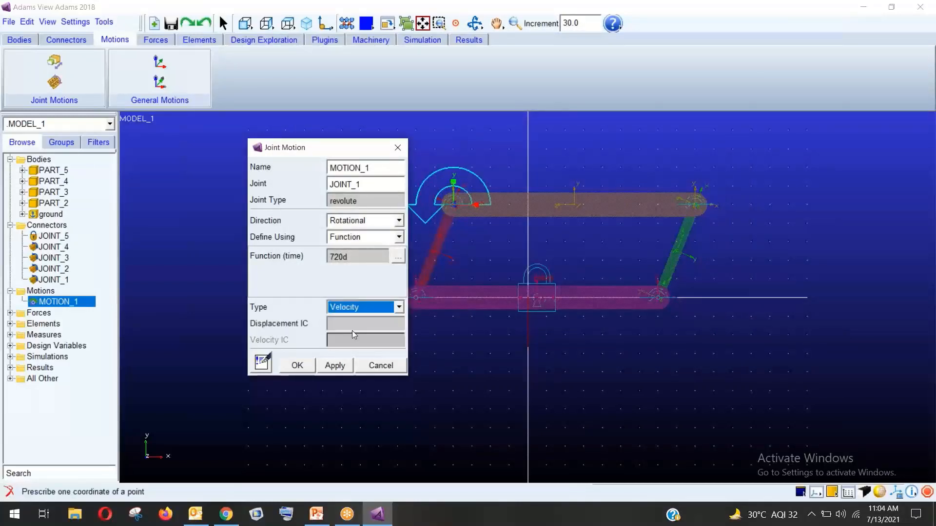
left_click(345, 280)
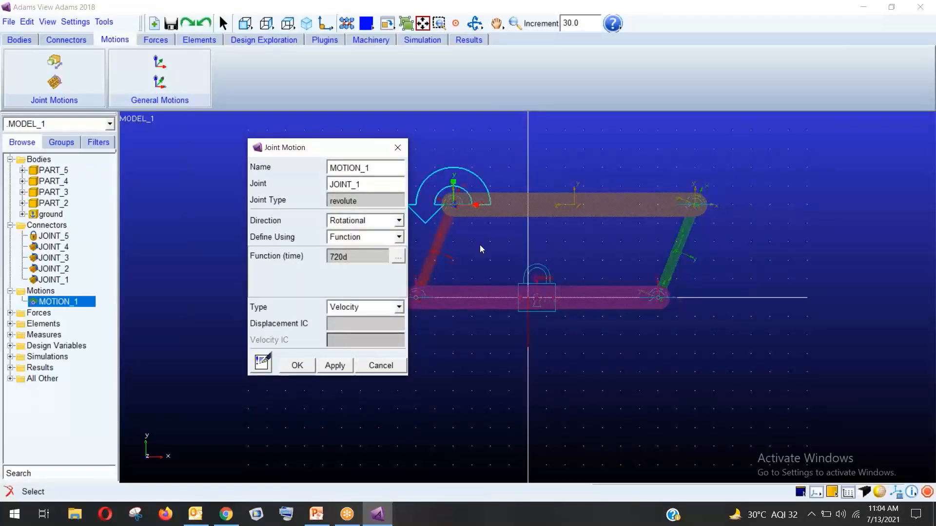
left_click(297, 366)
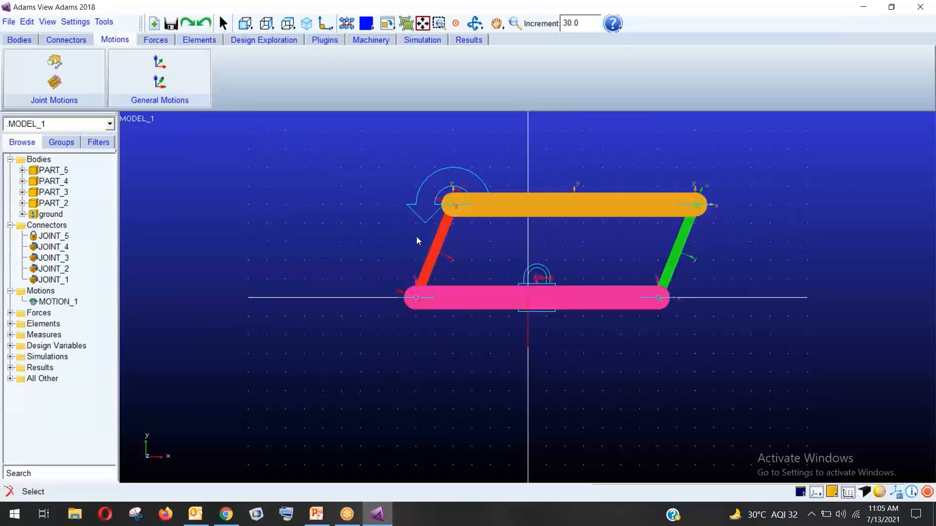
left_click(425, 42)
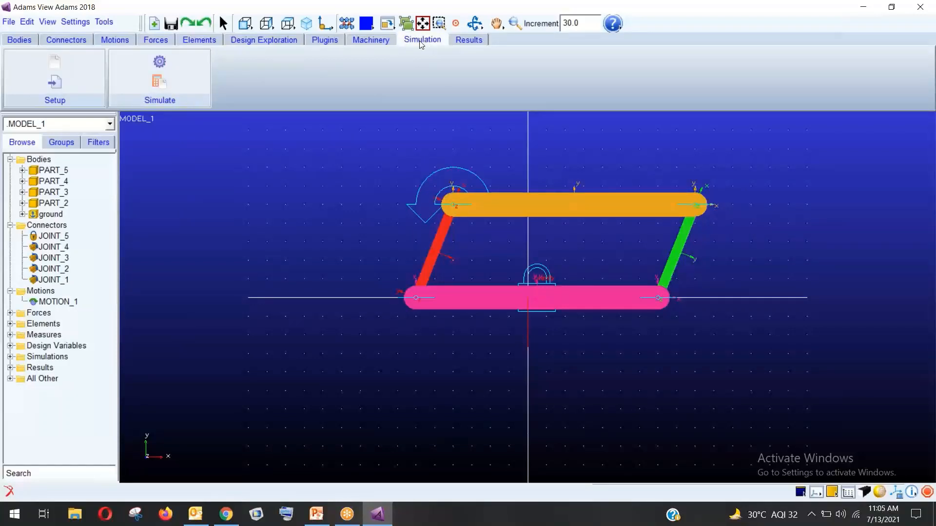
Set the simulation end time to 2 seconds and the step size to 0.01
left_click(160, 62)
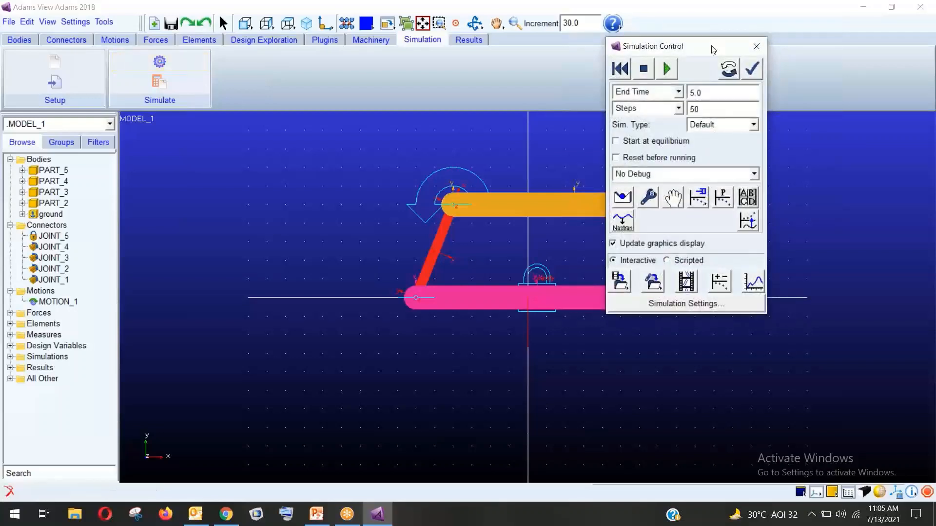
left_click_drag(699, 54, 223, 115)
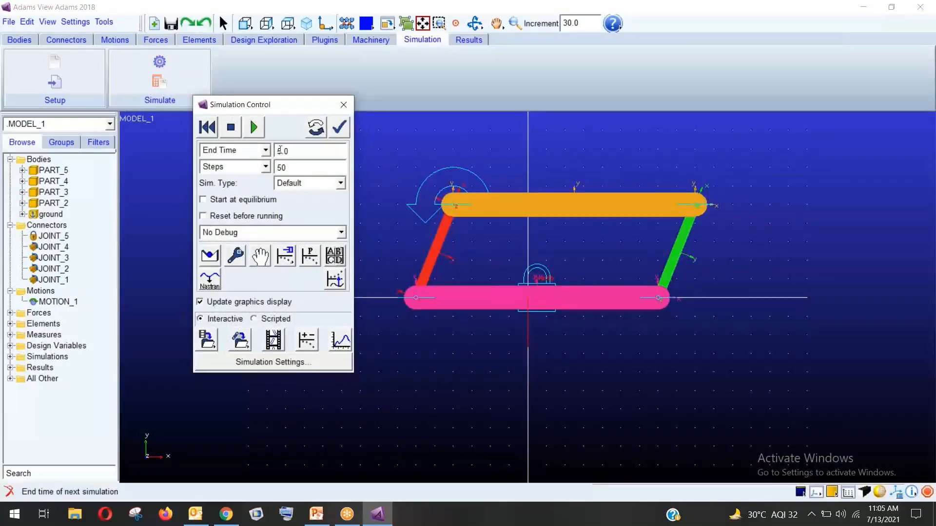
left_click_drag(277, 152, 269, 157)
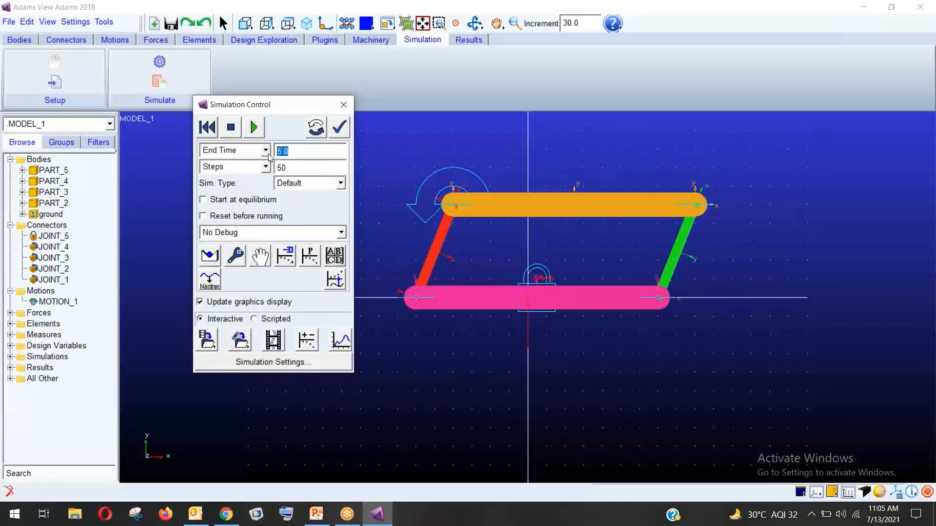
type("2")
left_click(265, 166)
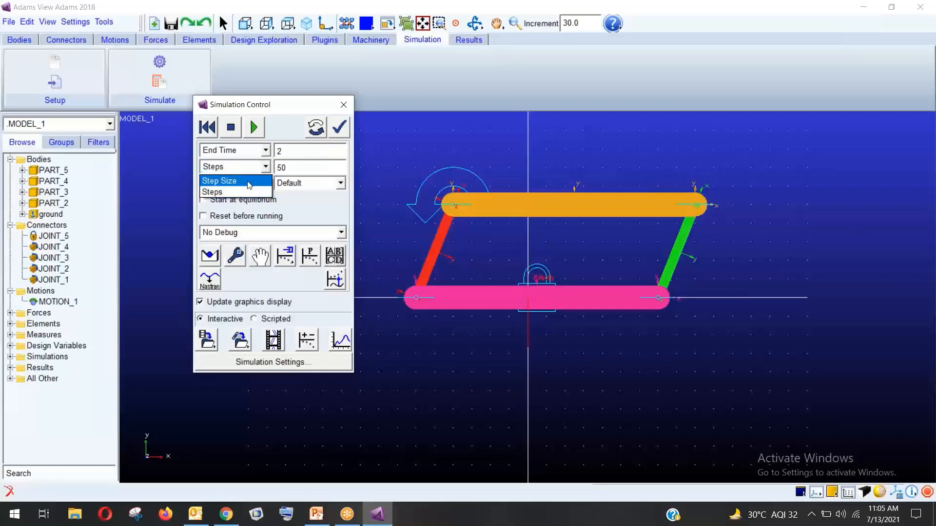
left_click(250, 182)
left_click(286, 169)
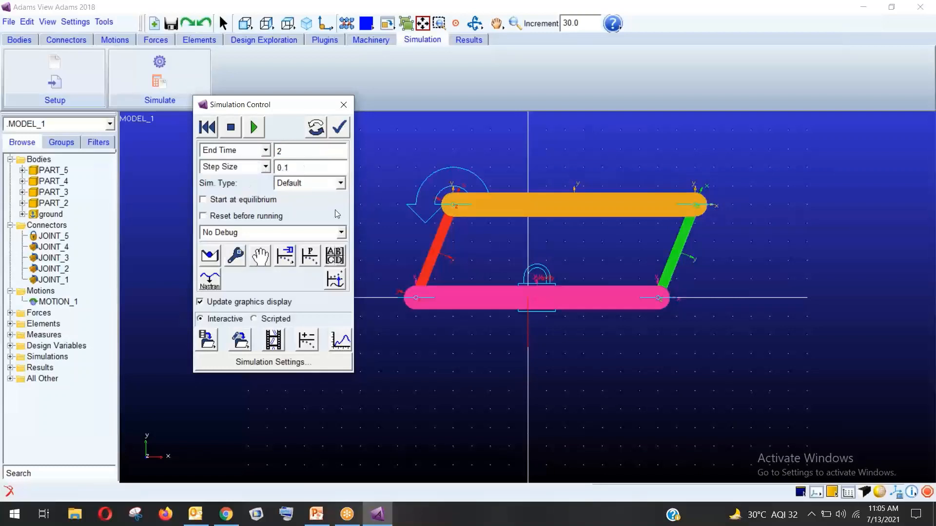
type("0")
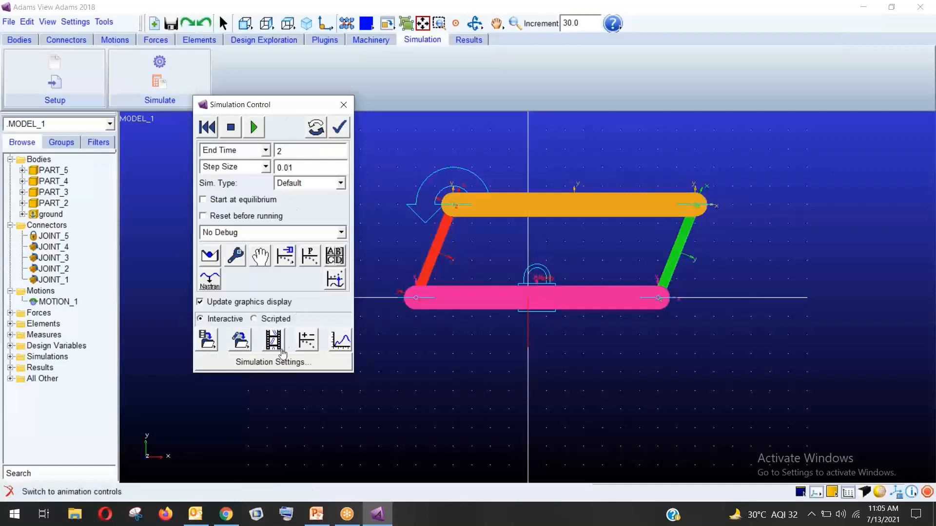
Run the simulation, dismiss the end-time error, reset the model, and run it again from the start
left_click(253, 127)
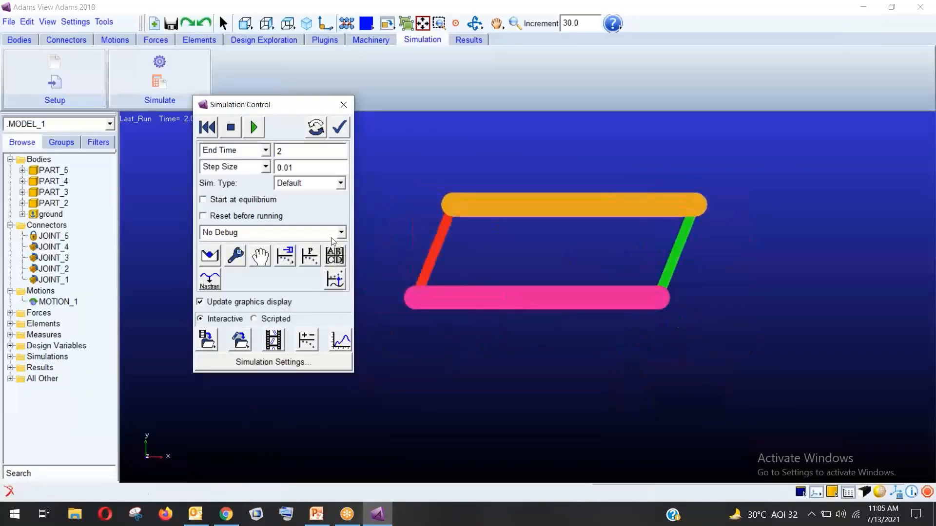
left_click(255, 128)
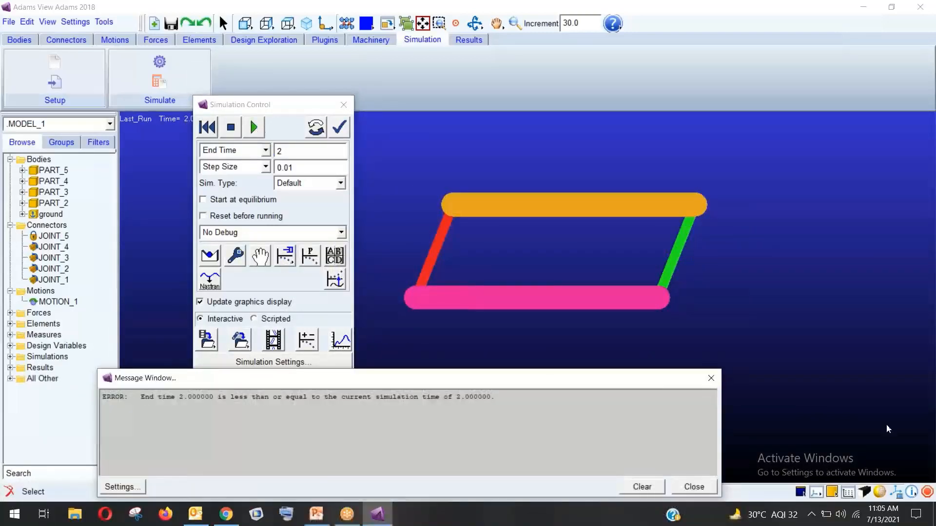
left_click(706, 485)
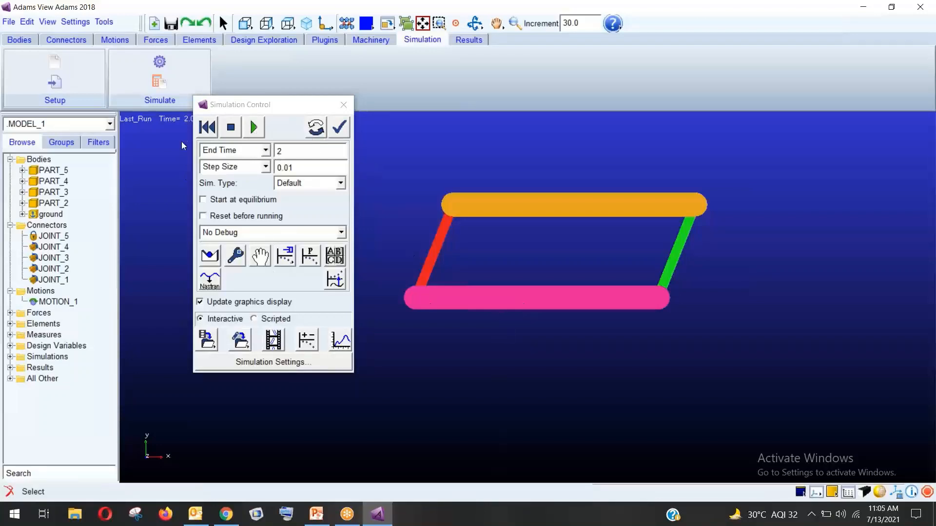
left_click(207, 128)
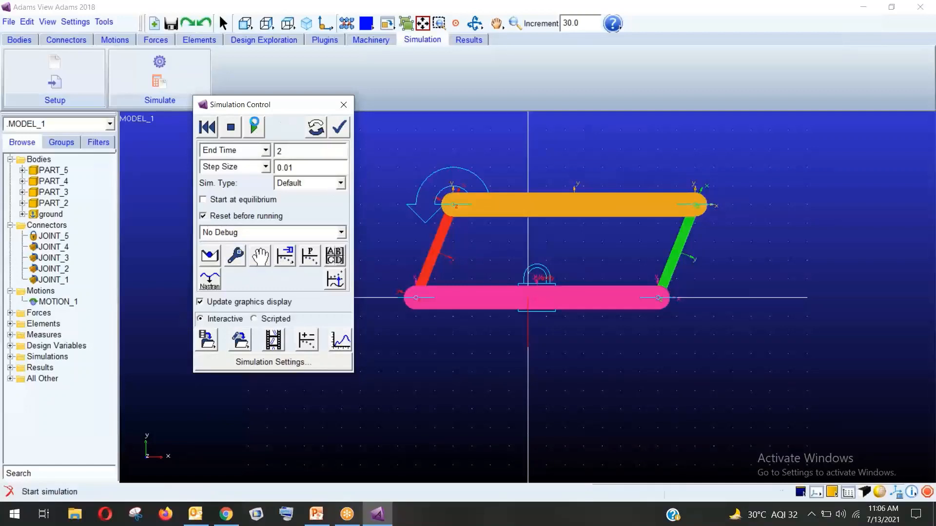
left_click(254, 127)
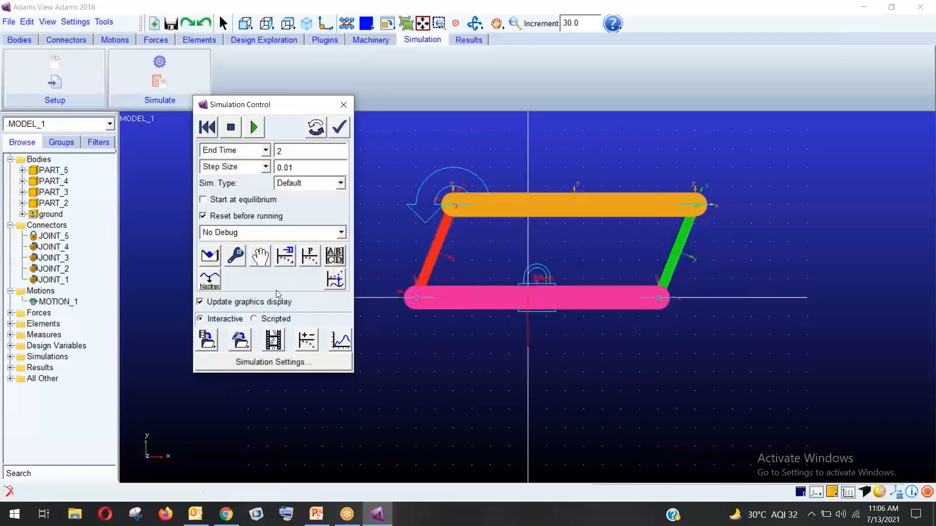
Replay the Last_Run animation forward and step it back a few frames
left_click(274, 344)
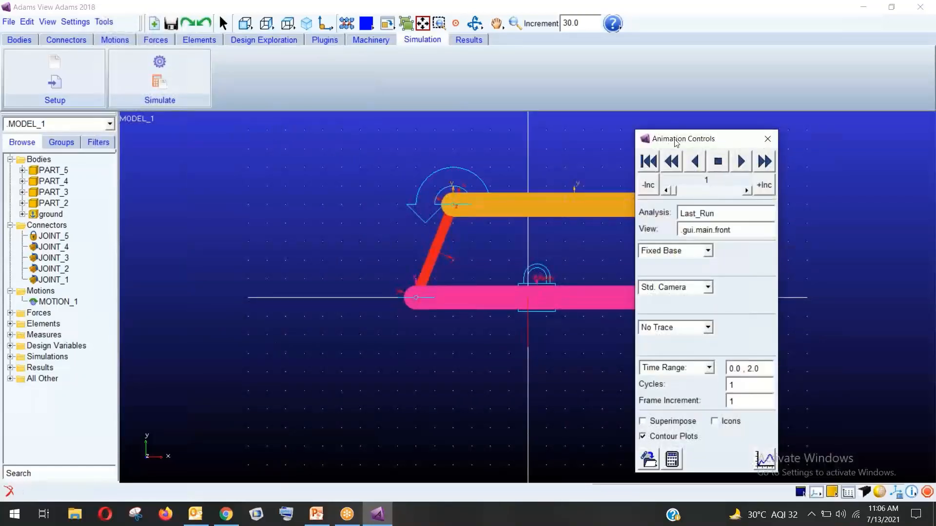
left_click_drag(697, 142, 192, 91)
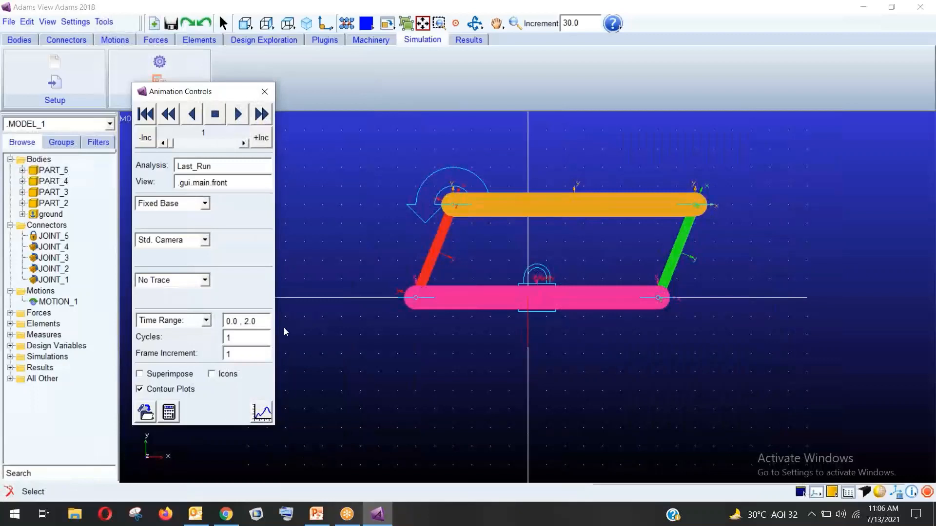
left_click(237, 115)
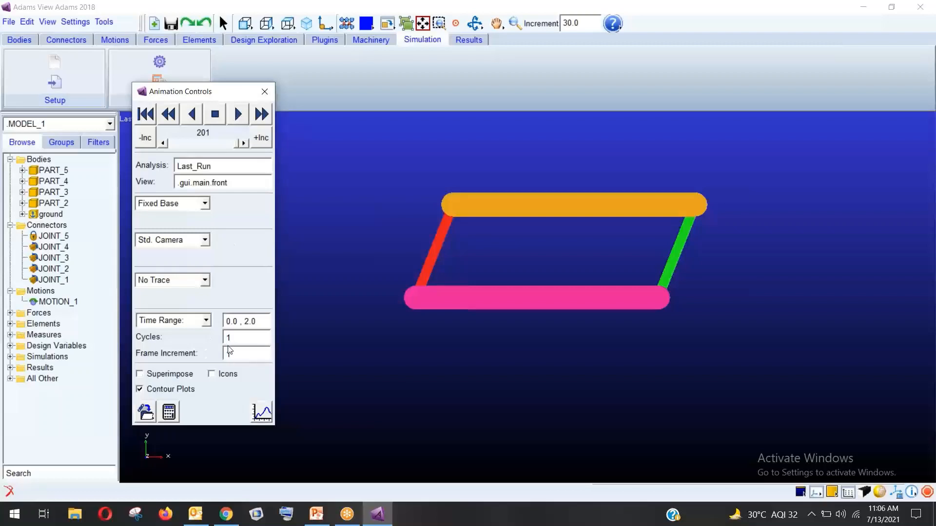
left_click(237, 117)
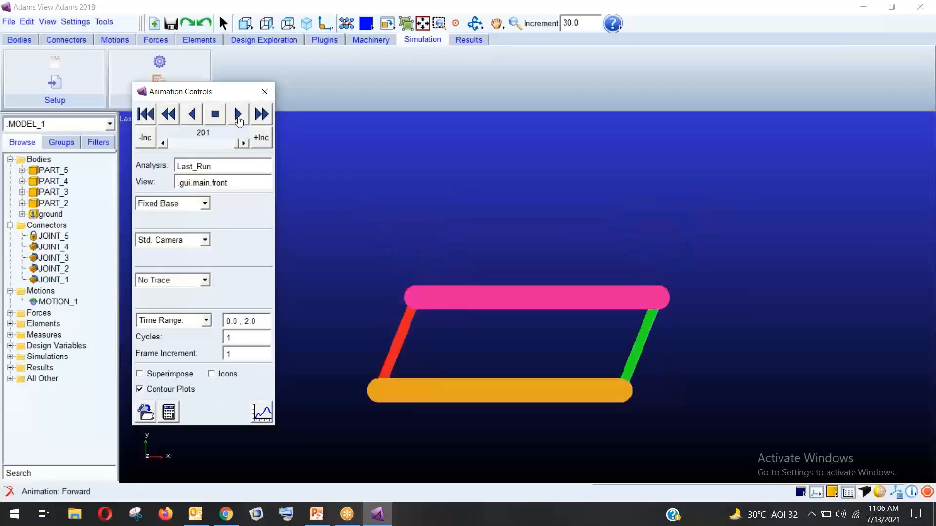
left_click(208, 143)
left_click(212, 142)
Close the animation controls and launch the Adams PostProcessor from the Results tools
left_click(264, 92)
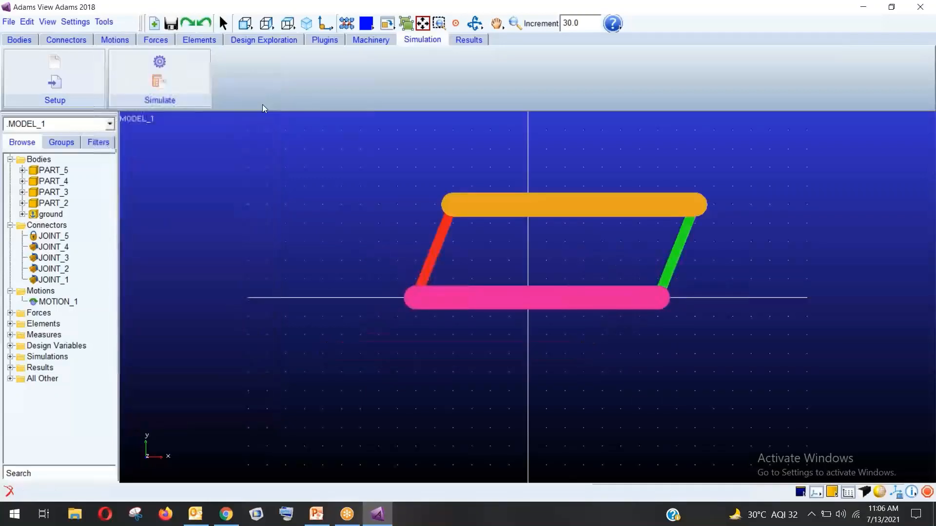
left_click(467, 43)
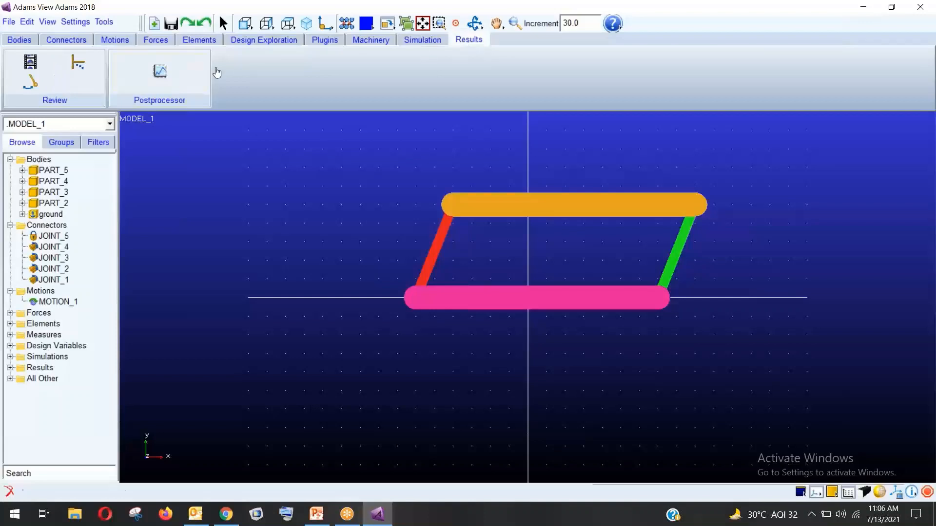
left_click(172, 81)
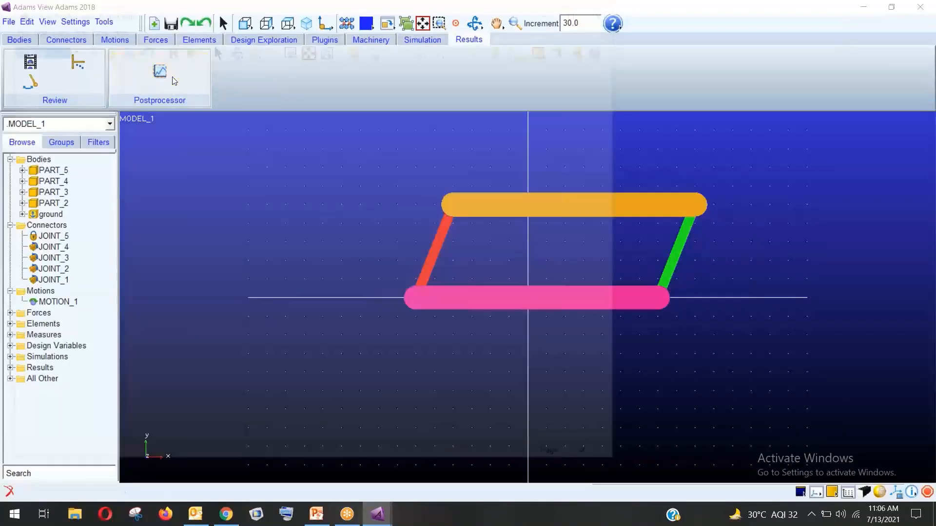
Maximize the PostProcessor, set page_1 to the 2 Views side-by-side layout, and activate the right view
double_click(428, 11)
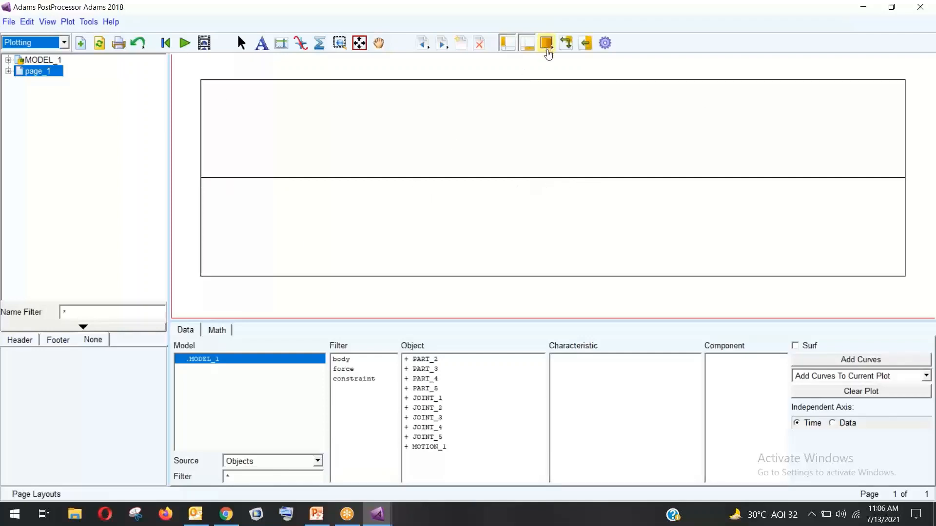
left_click(547, 43)
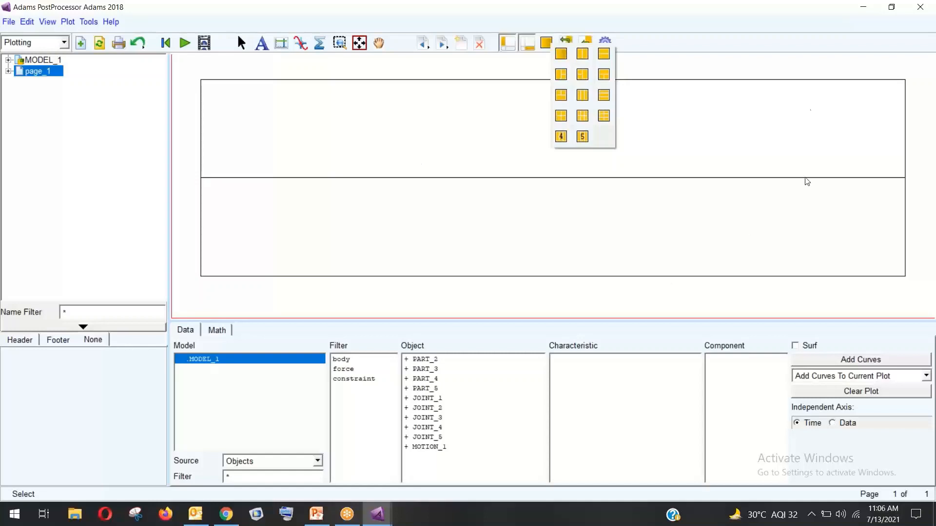
left_click(582, 54)
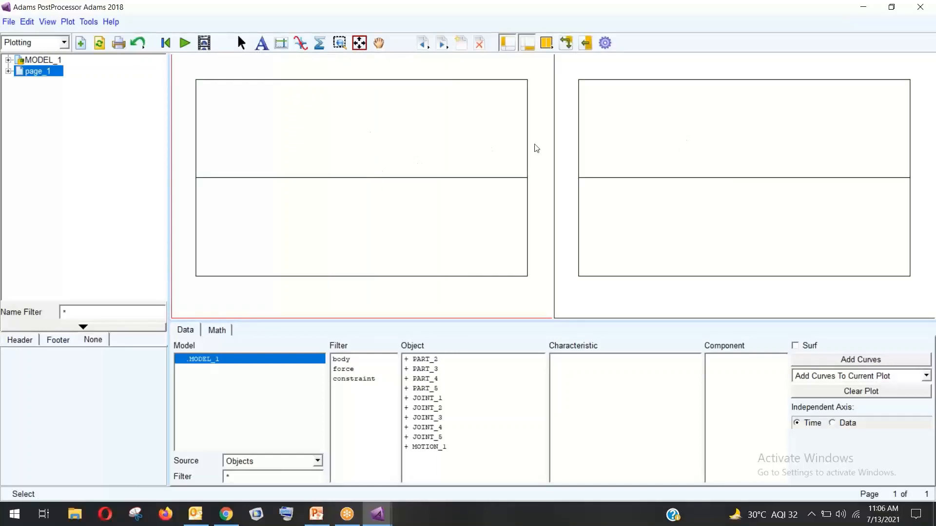
left_click(551, 48)
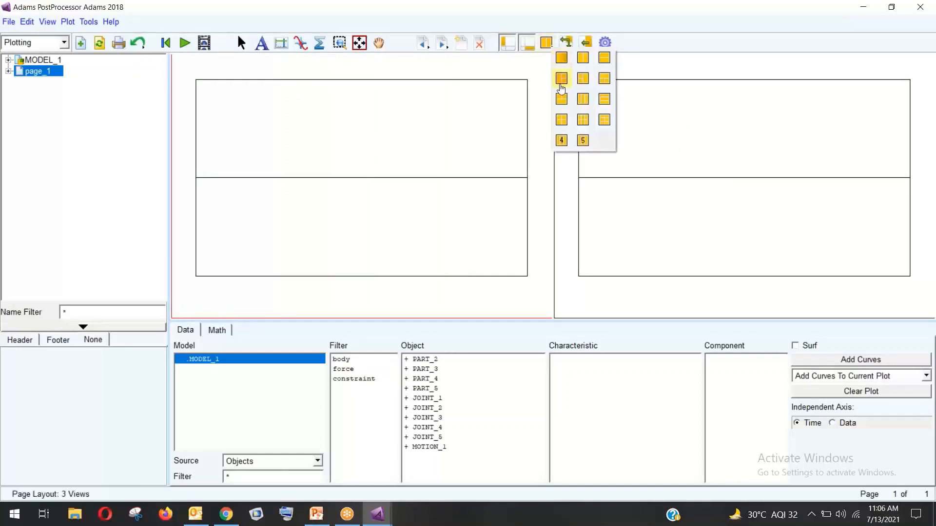
left_click(560, 78)
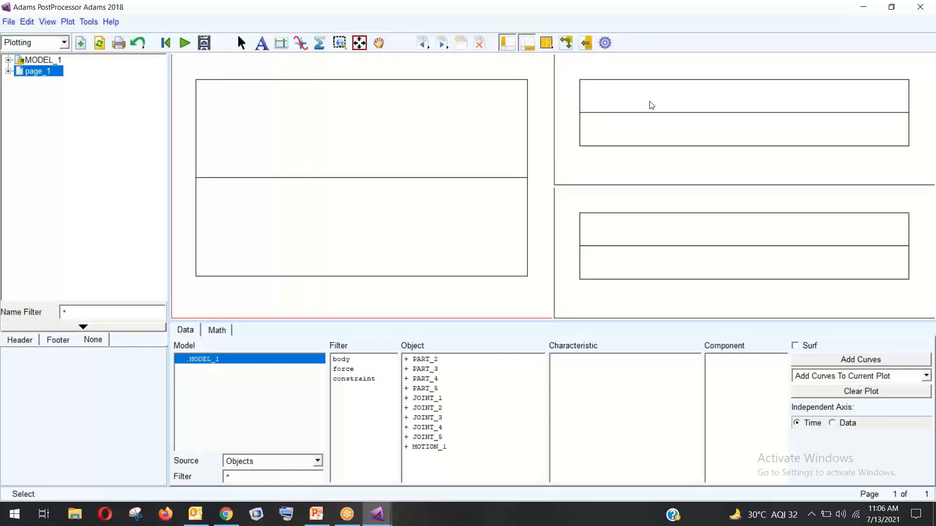
left_click(565, 43)
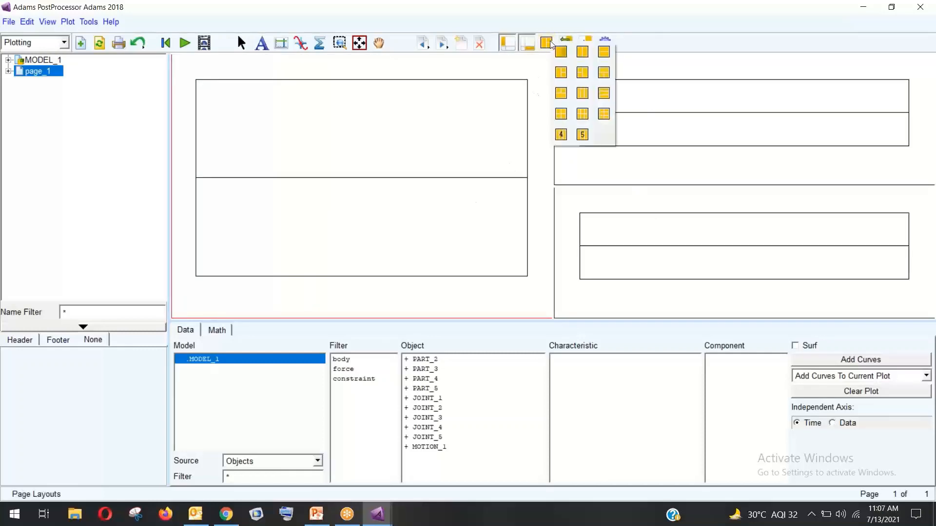
left_click(560, 61)
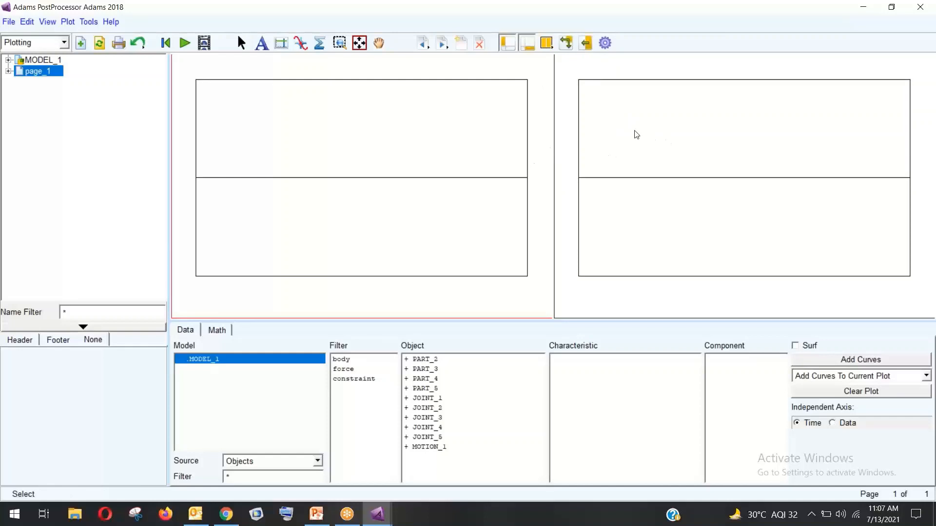
left_click(641, 115)
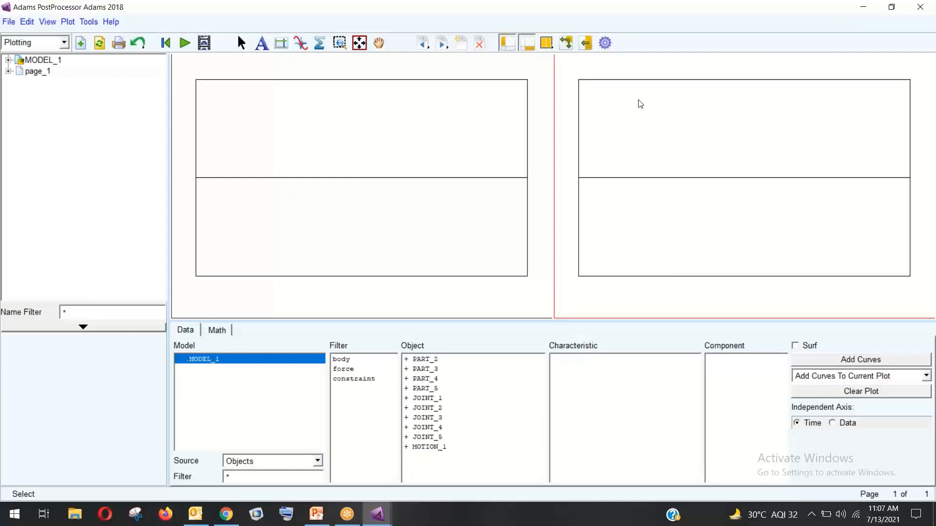
Load the Last_Run animation into the right view, then reactivate the left plot
right_click(639, 103)
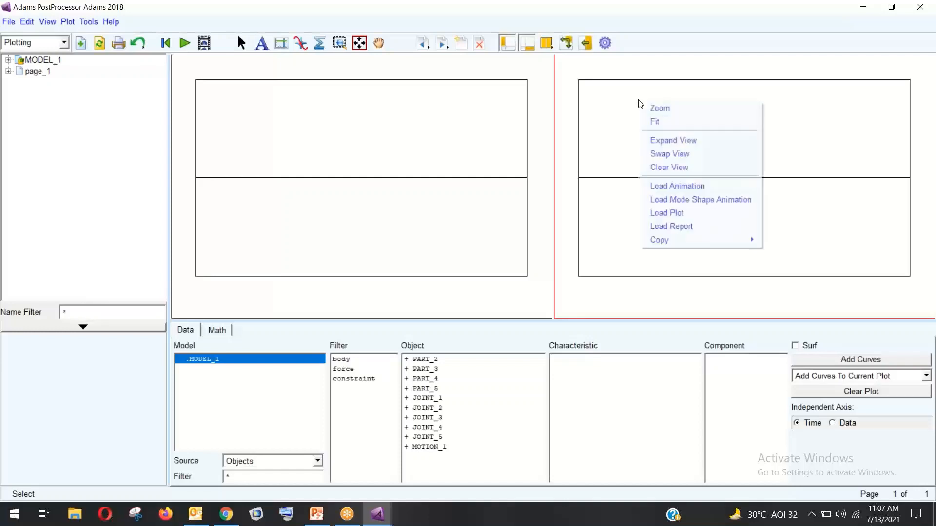
left_click(671, 188)
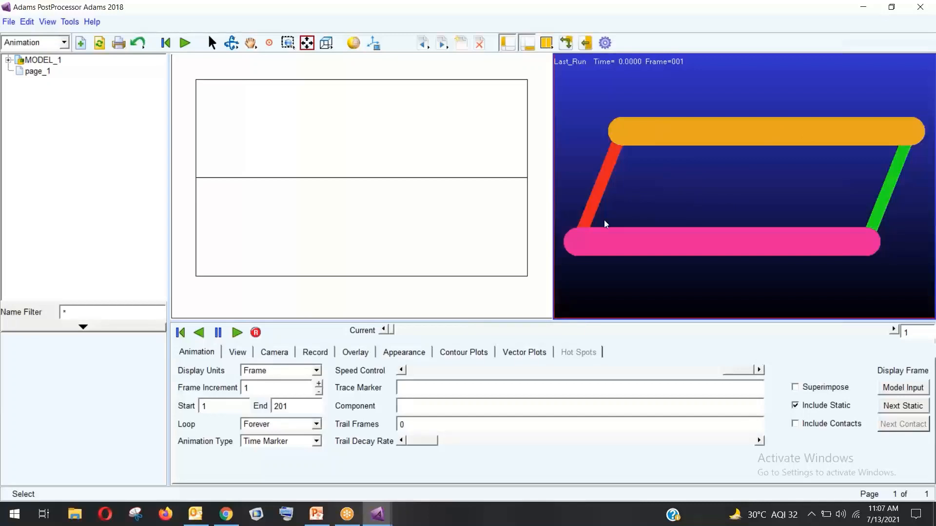
left_click(376, 138)
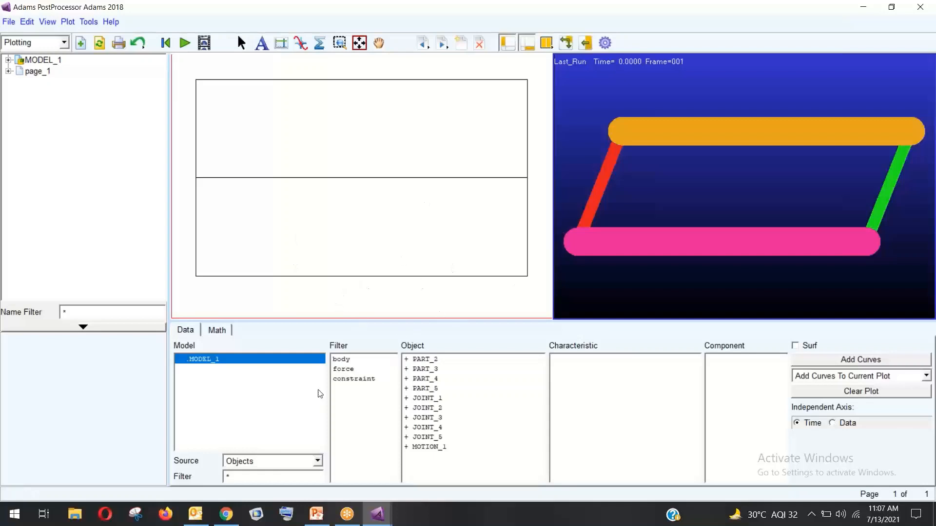
Filter the list to bodies and plot PART_3's CM angular velocity in Y, Z and X
left_click(355, 379)
left_click(355, 369)
left_click(355, 359)
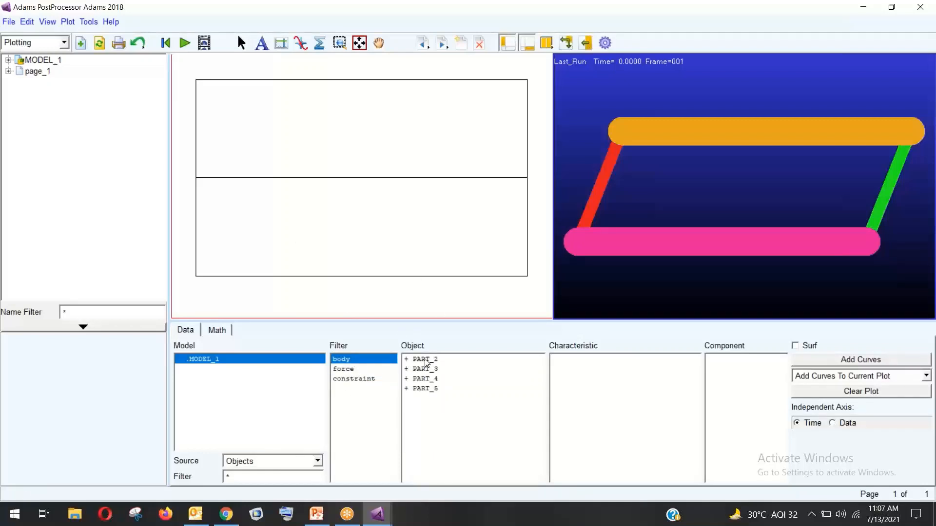
left_click(423, 360)
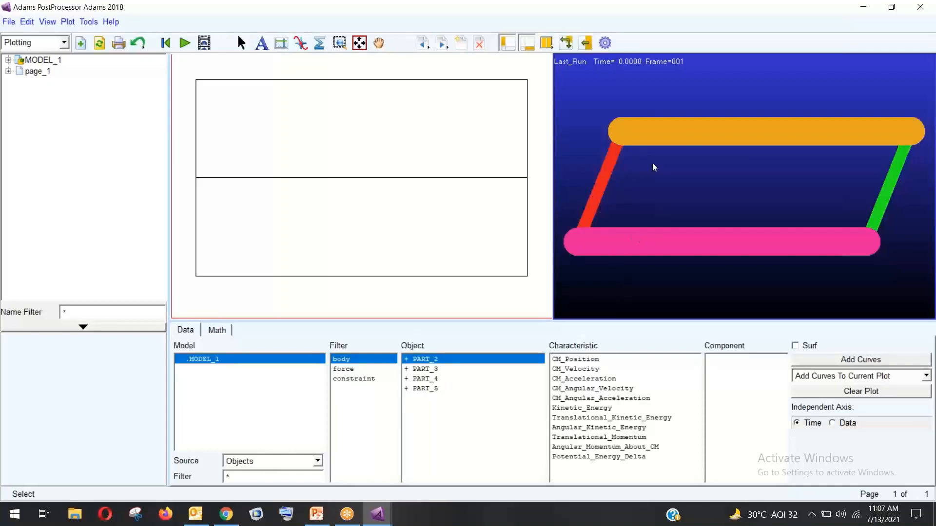
left_click(434, 371)
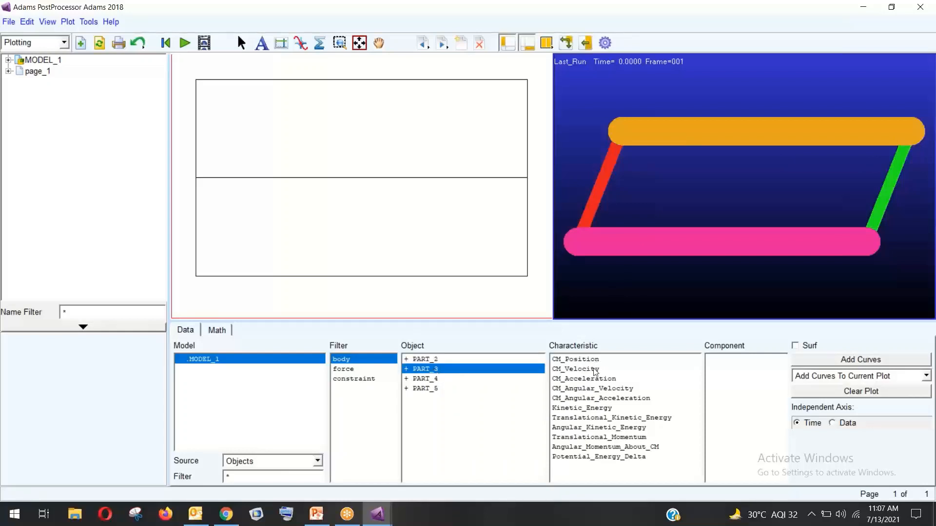
left_click(610, 392)
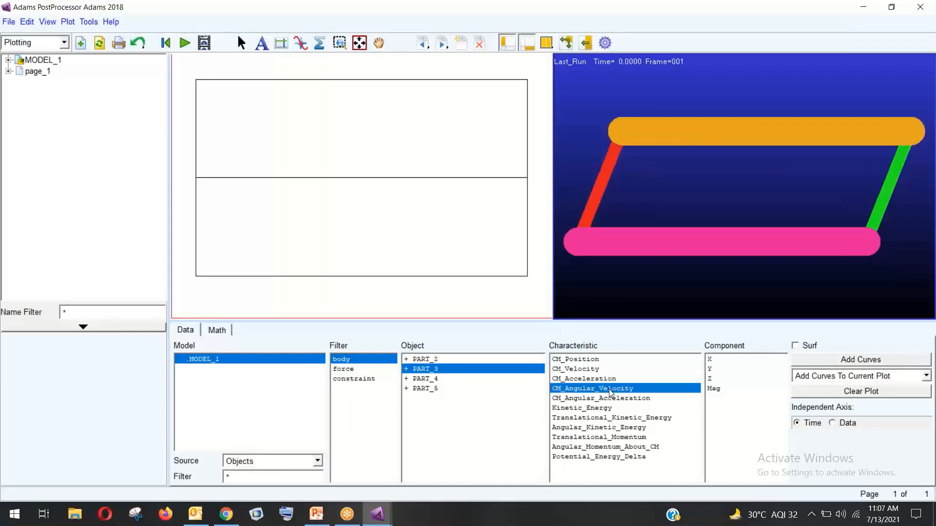
left_click(728, 369)
left_click(843, 361)
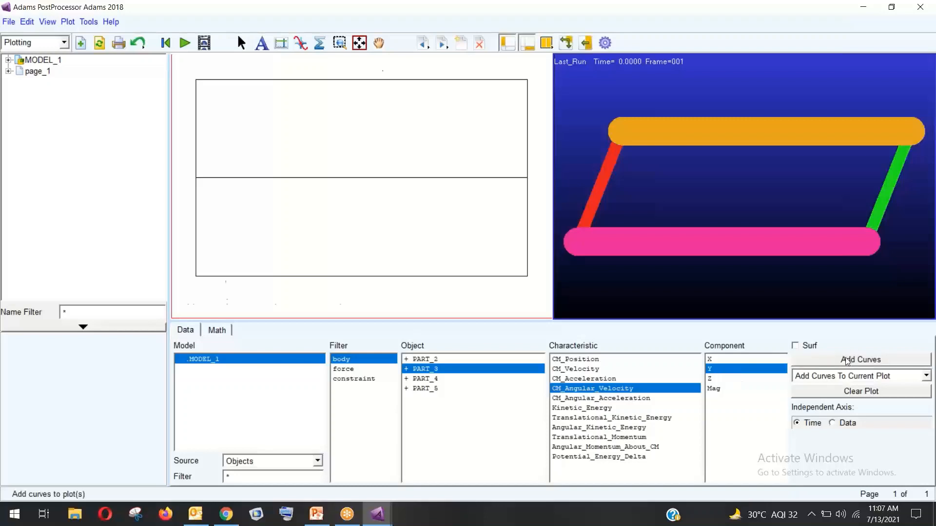
left_click(731, 379)
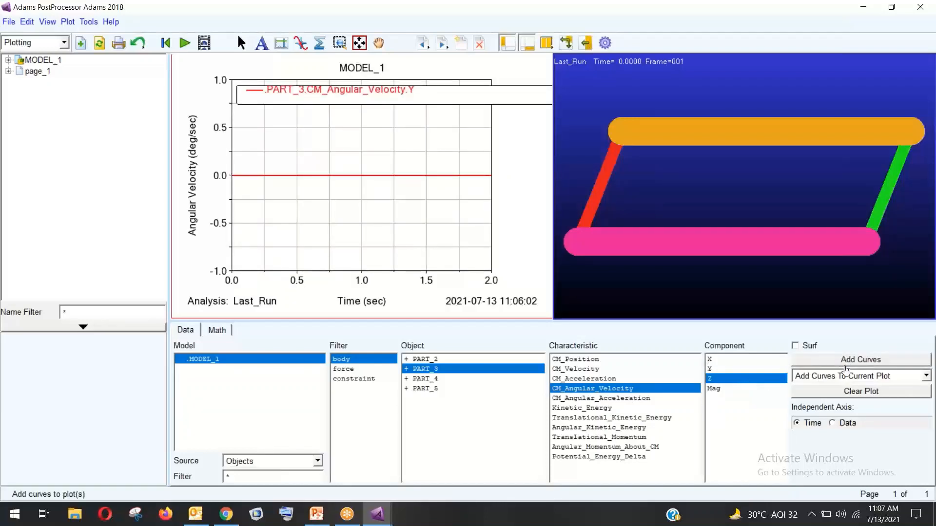
left_click(847, 366)
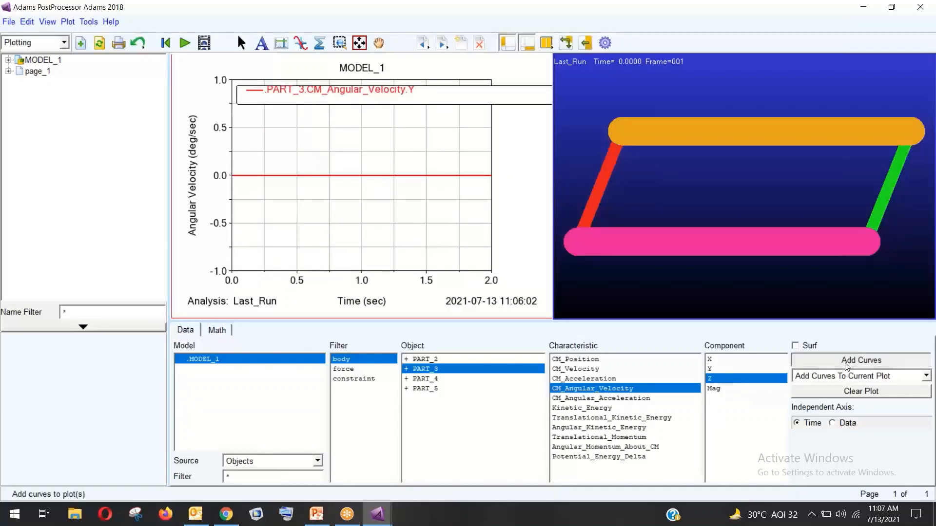
left_click(746, 361)
left_click(828, 361)
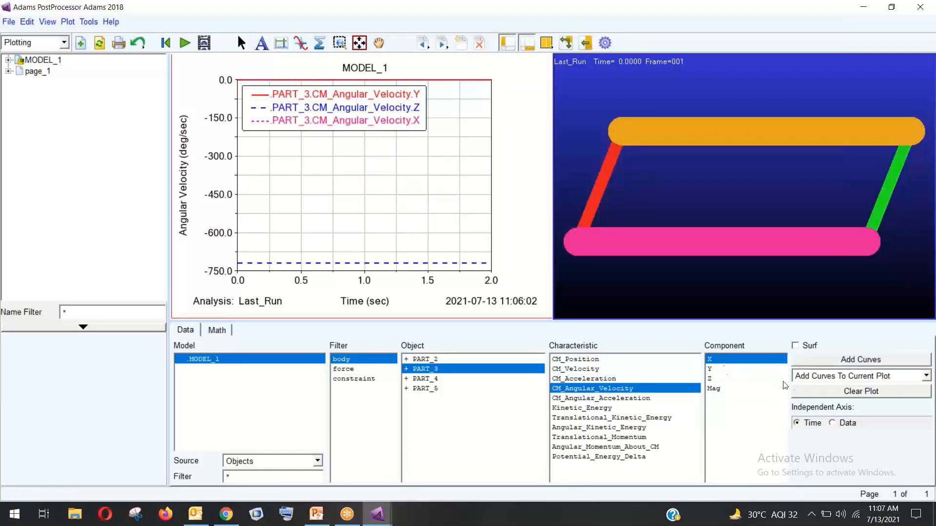
Clear the plot and graph PART_2's CM angular velocity Y and CM angular acceleration Y
left_click(819, 391)
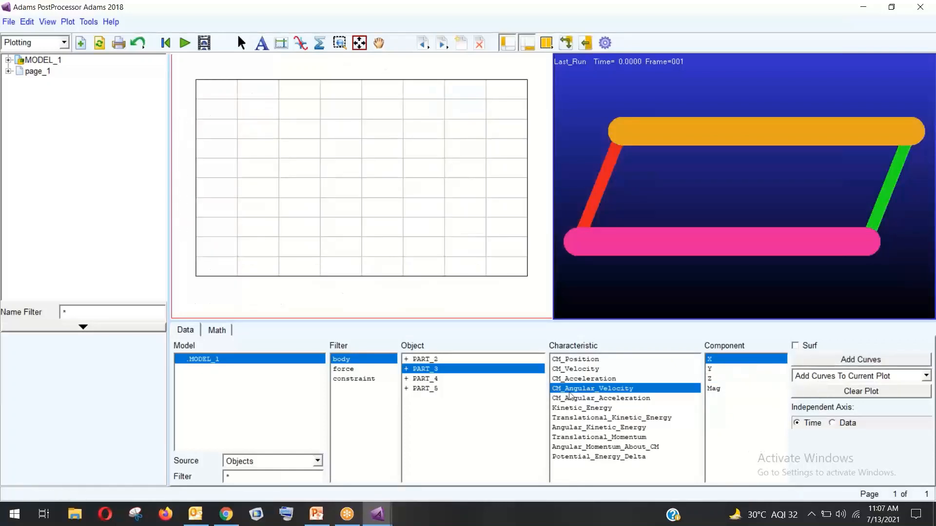
left_click(439, 360)
left_click(738, 369)
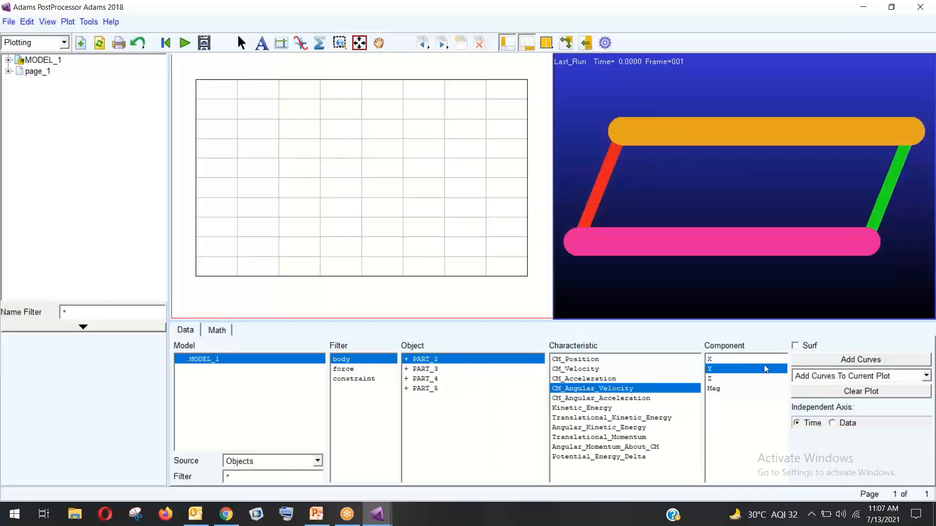
left_click(837, 361)
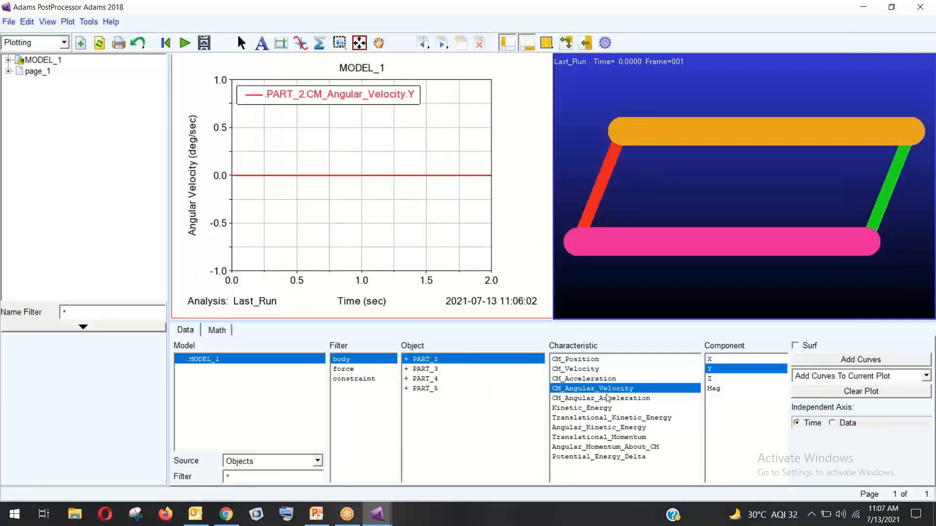
left_click(609, 399)
left_click(814, 363)
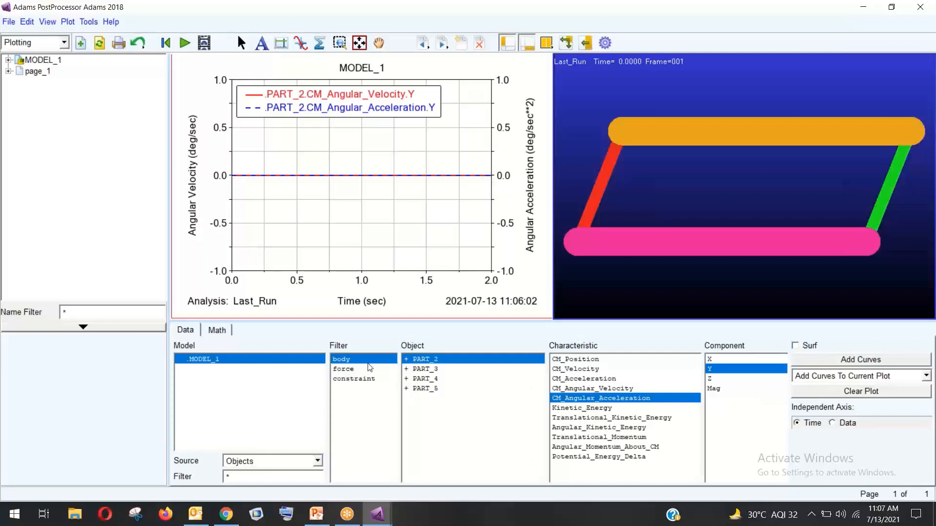
Toggle the filter between forces and bodies and reselect PART_2
left_click(353, 370)
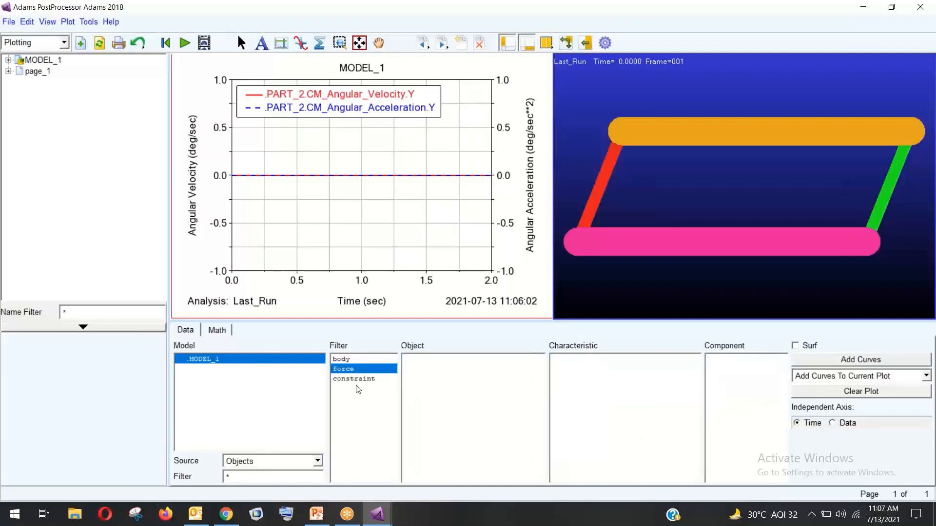
left_click(354, 361)
left_click(358, 371)
left_click(361, 362)
left_click(431, 360)
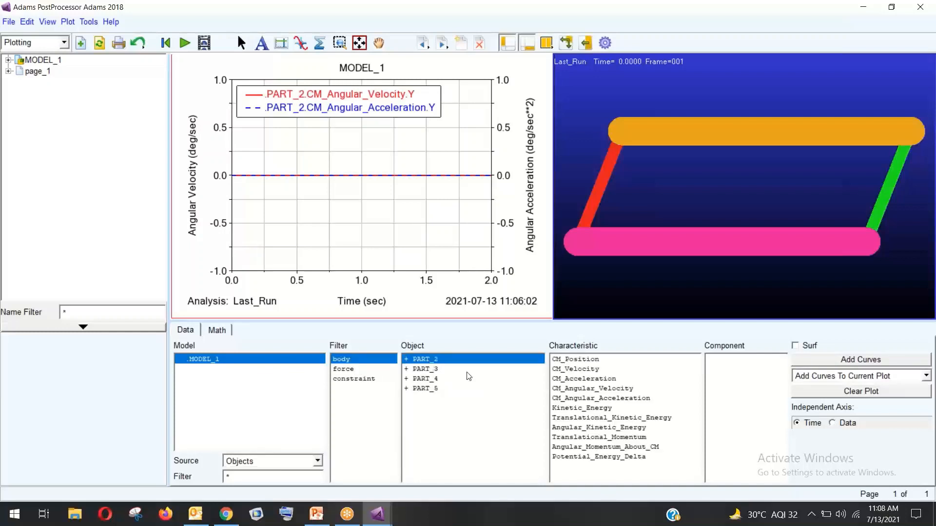
Plot PART_2's CM position Y and Z curves, then clear them
left_click(593, 361)
left_click(786, 369)
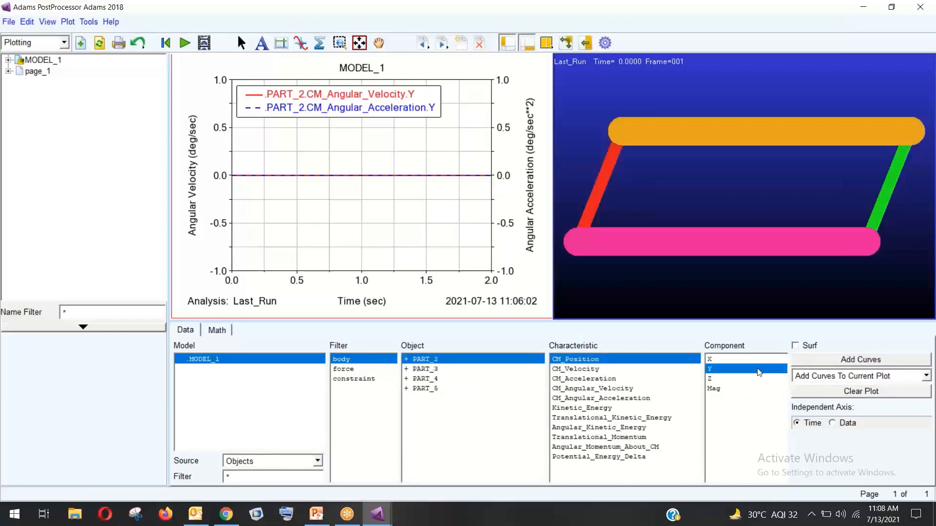
left_click(834, 391)
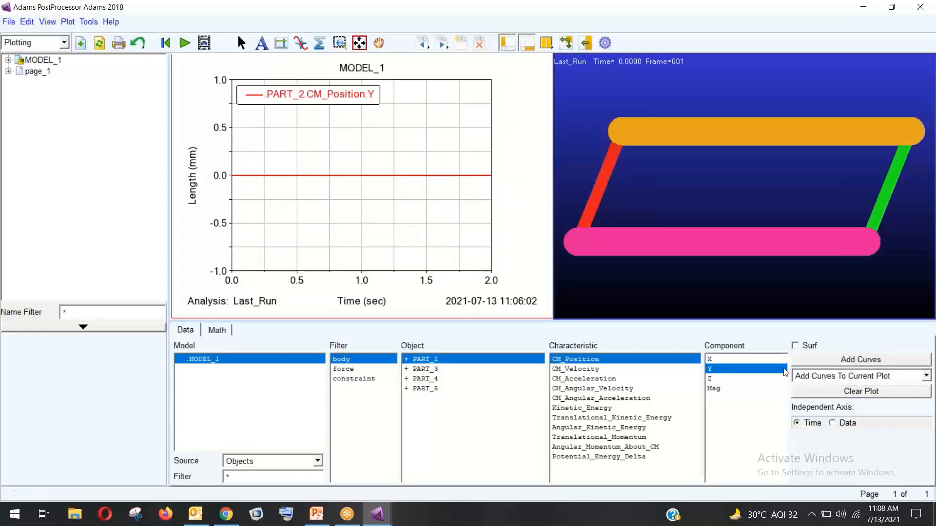
left_click(767, 379)
left_click(816, 360)
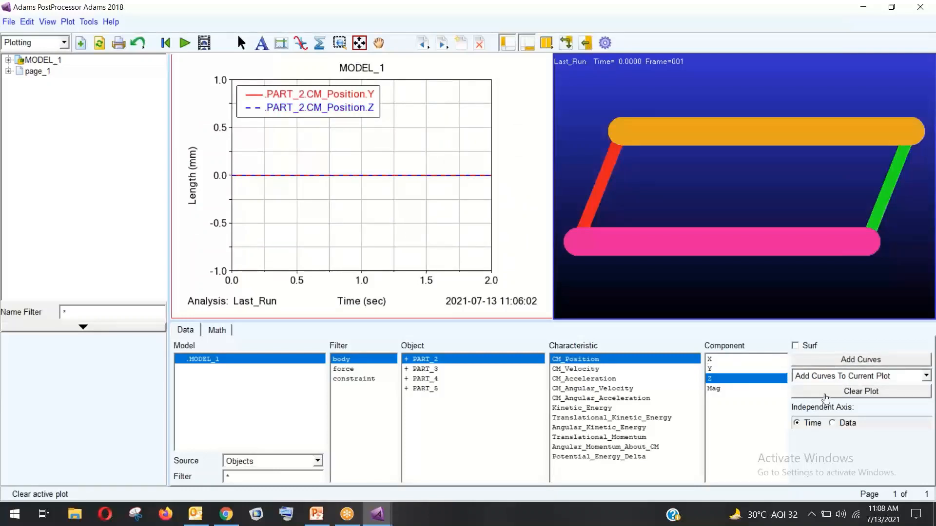
left_click(829, 391)
Plot PART_2's CM velocity Z, X and magnitude curves
left_click(628, 370)
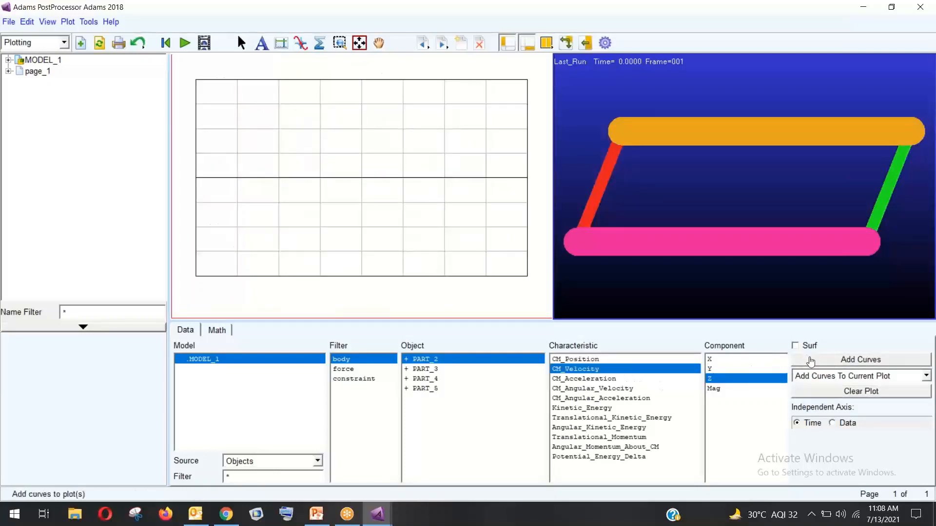
left_click(809, 359)
left_click(751, 360)
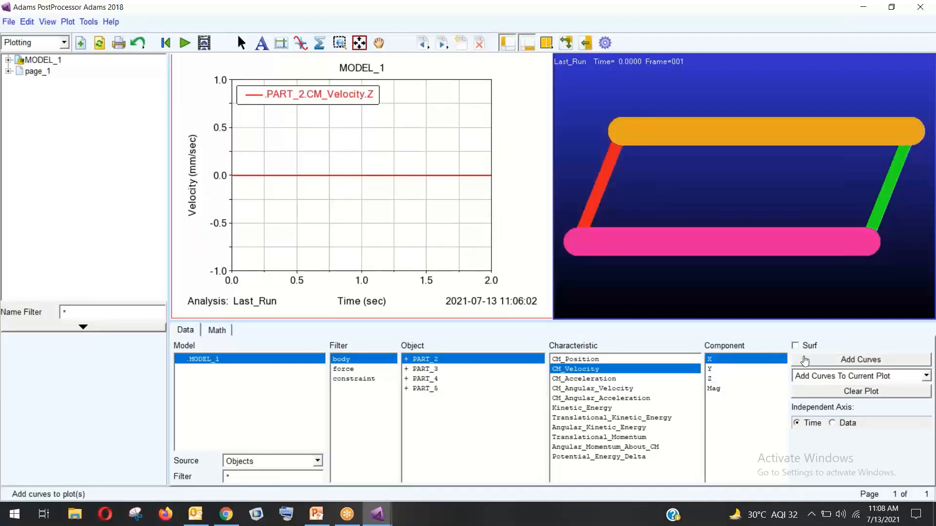
left_click(836, 360)
left_click(733, 390)
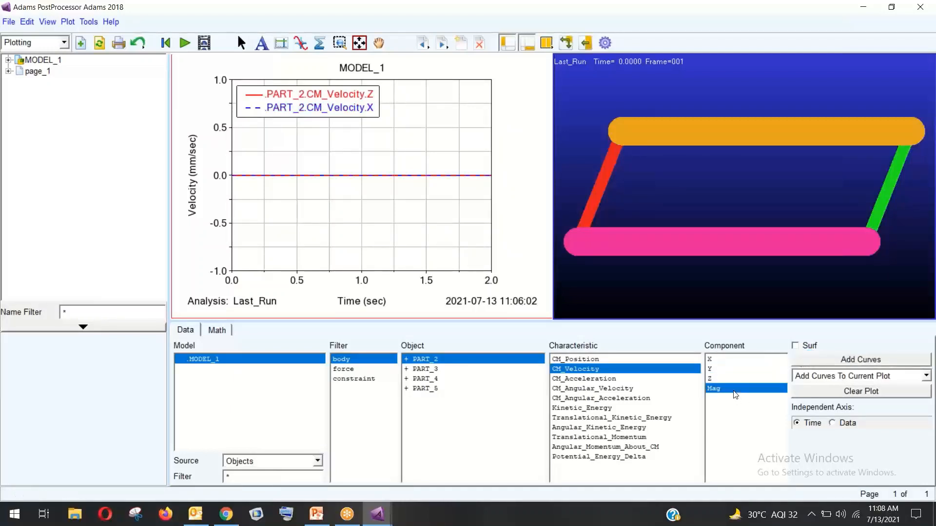
left_click(816, 364)
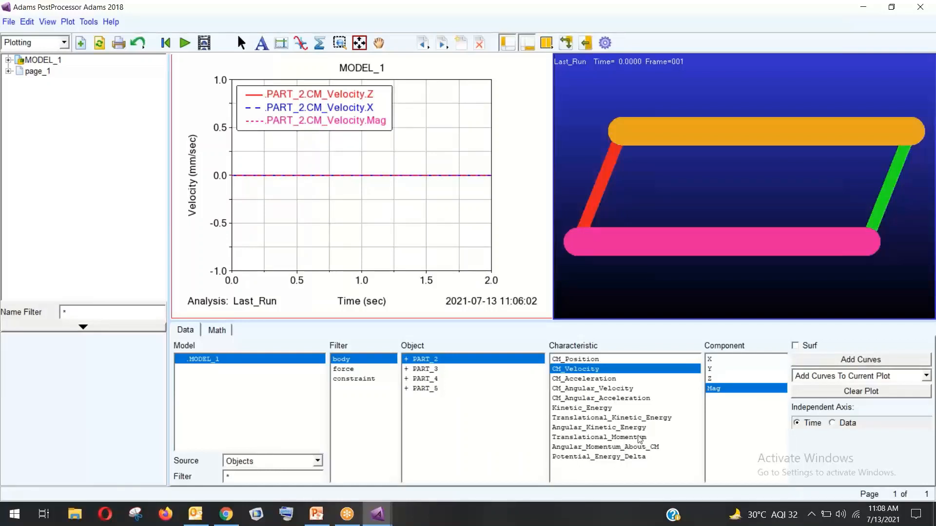
Replace all curves with only PART_3's CM_Position X, then switch to animation mode
left_click(609, 399)
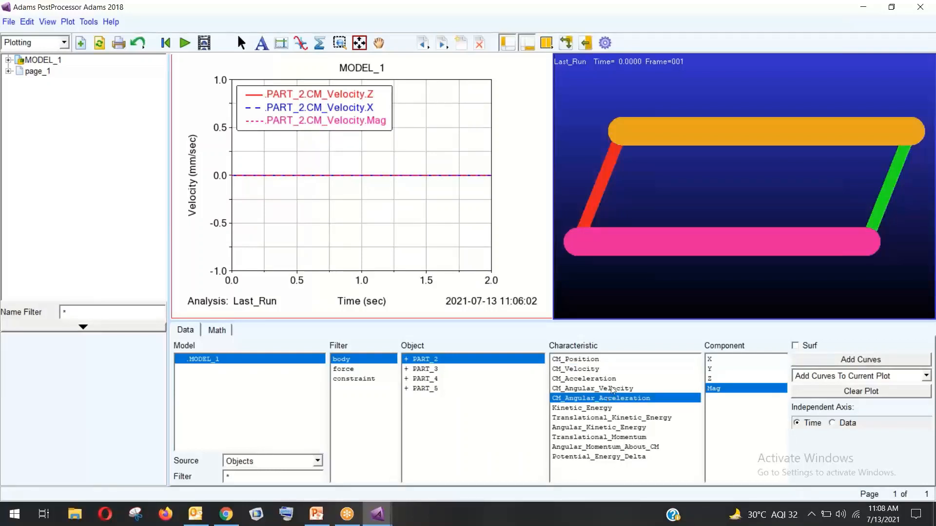
left_click(613, 388)
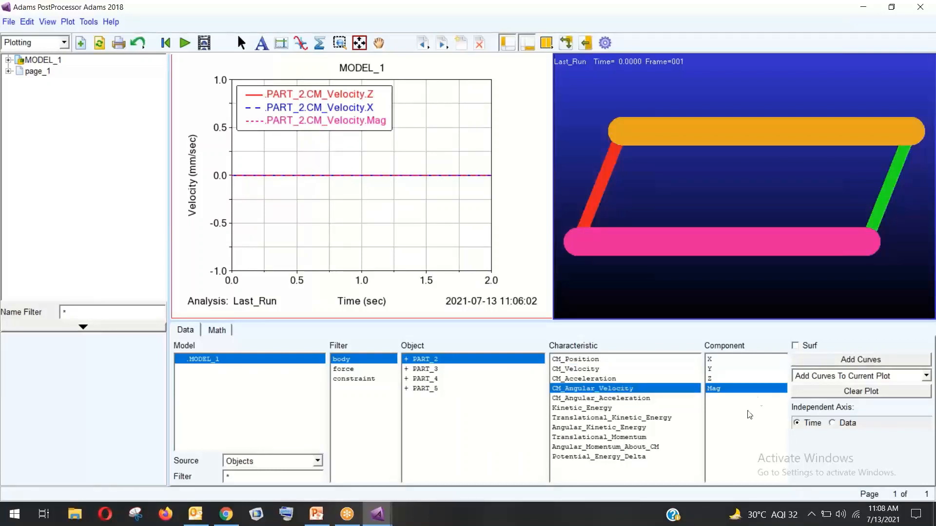
left_click(564, 360)
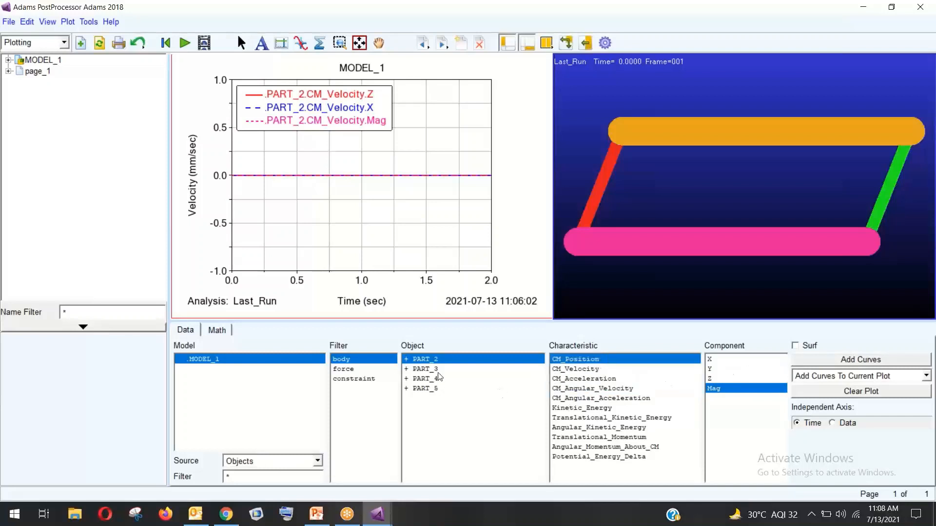
left_click(425, 369)
left_click(712, 359)
left_click(837, 361)
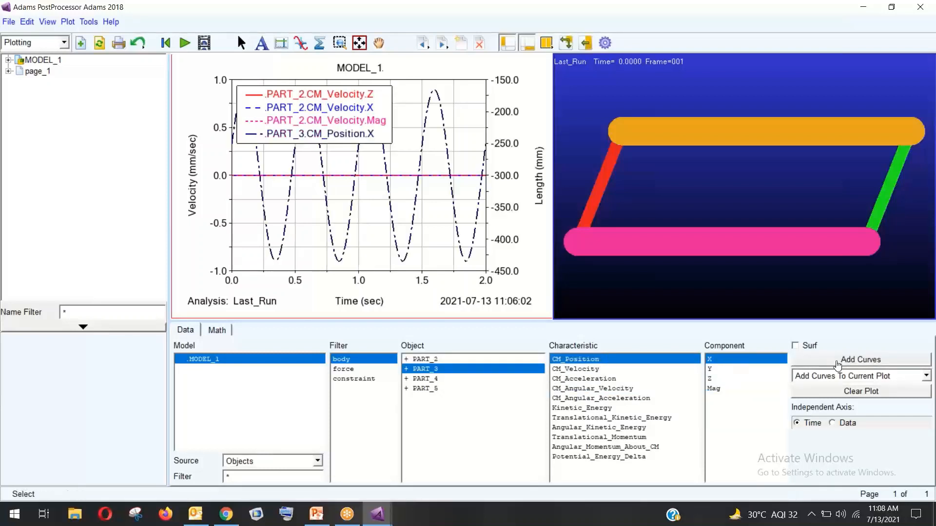
left_click(838, 391)
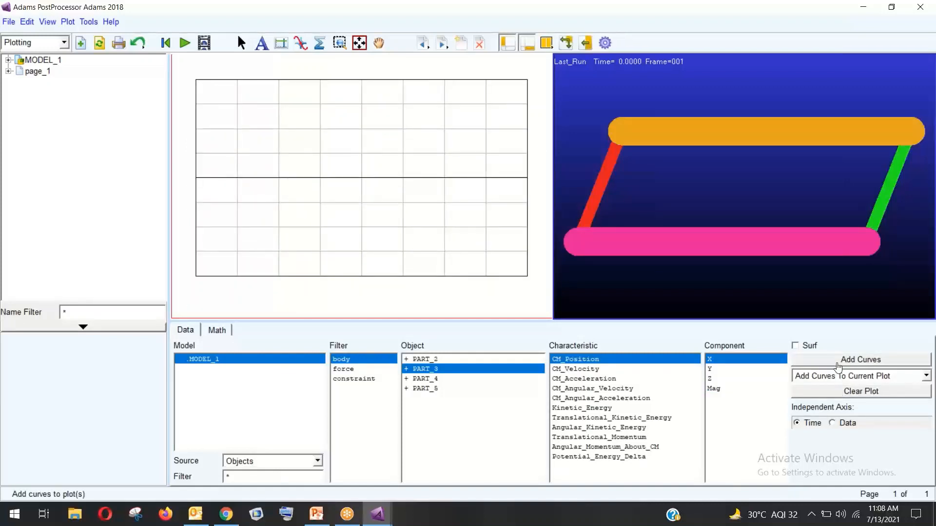
left_click(837, 362)
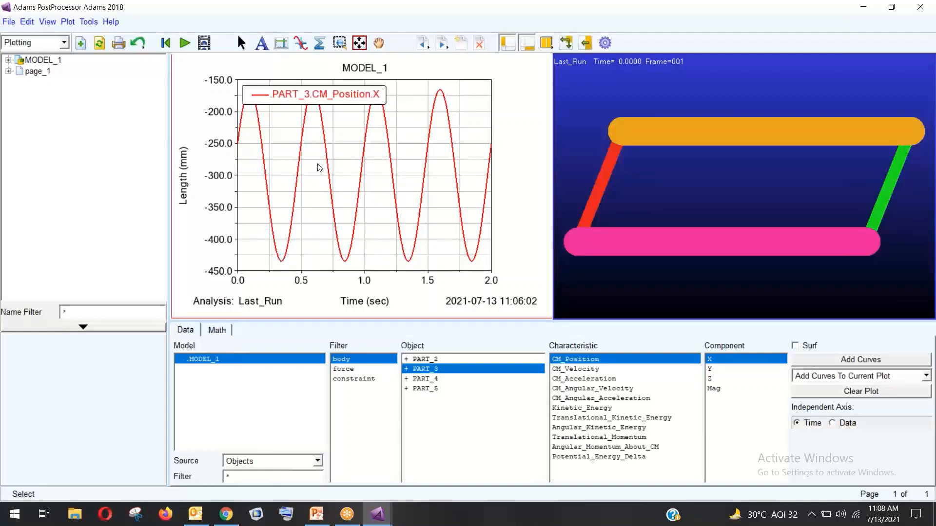
left_click(592, 200)
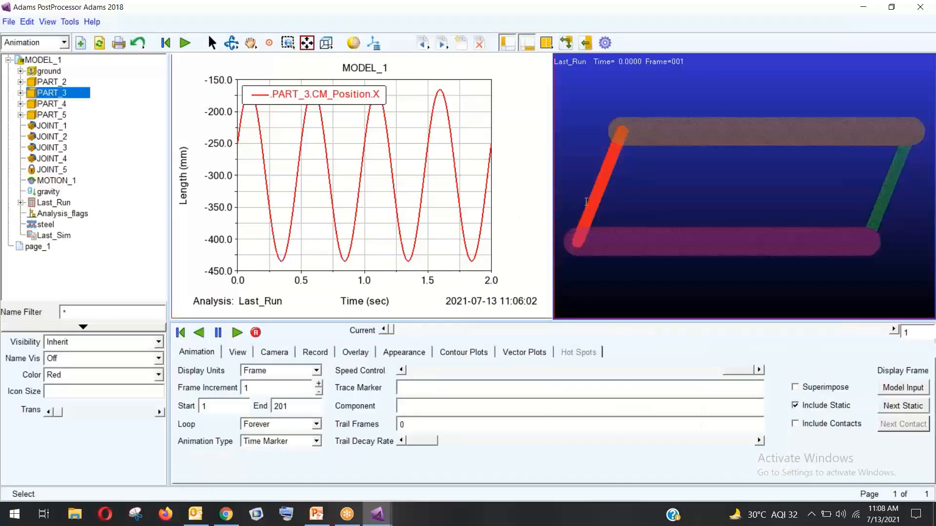
Play the simulation animation, then stop and reset it to the first frame
left_click(237, 332)
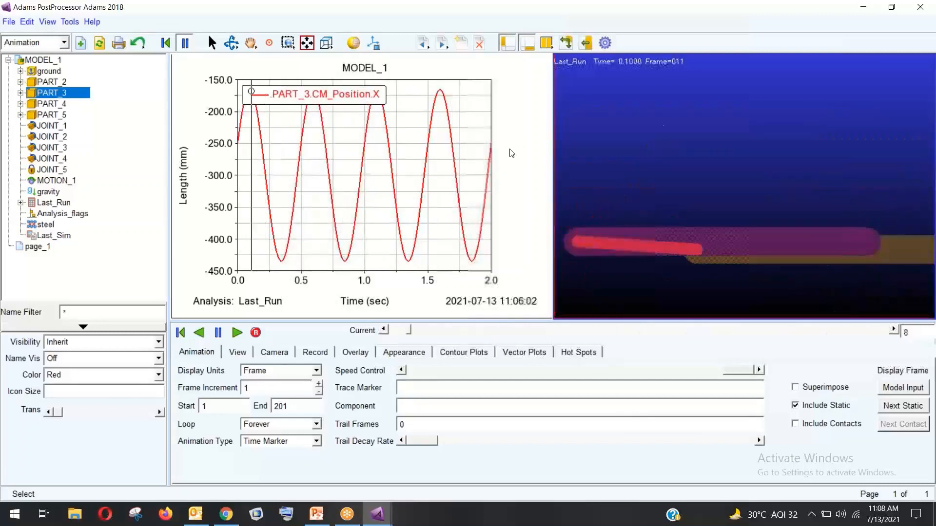
left_click(525, 149)
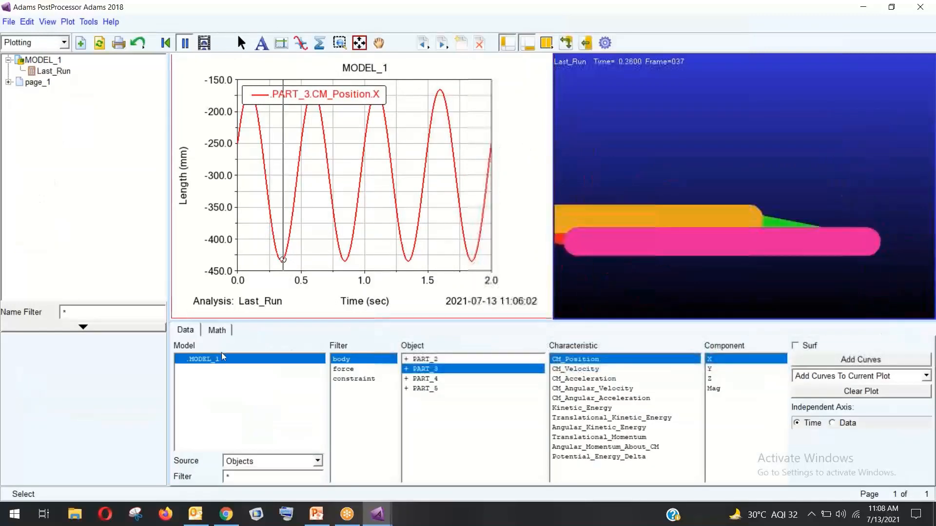
left_click(587, 180)
left_click(181, 333)
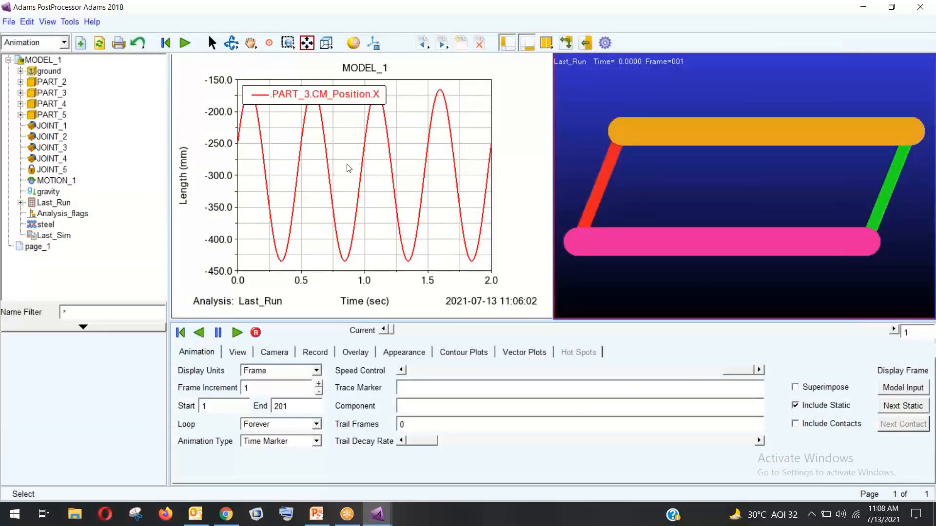
Return to plotting, toggle the filter between forces and bodies, and close the PostProcessor
left_click(257, 239)
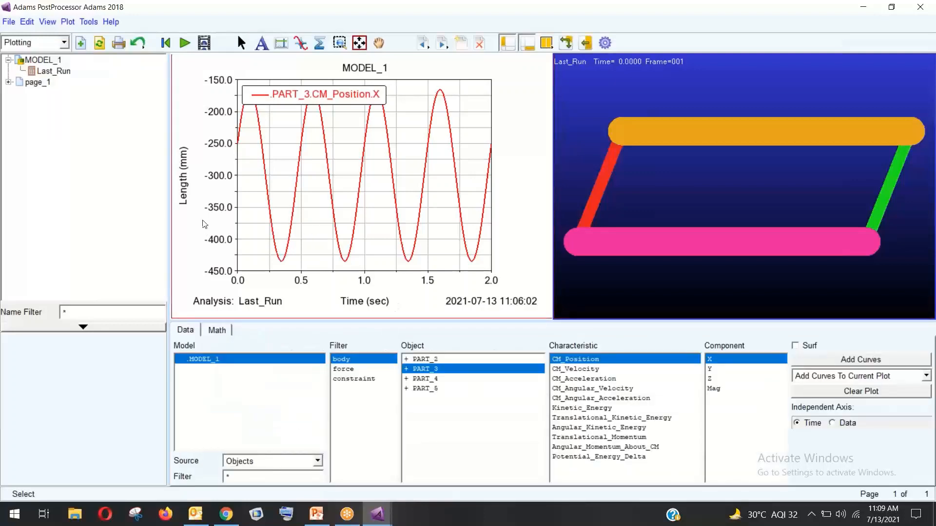
left_click(356, 370)
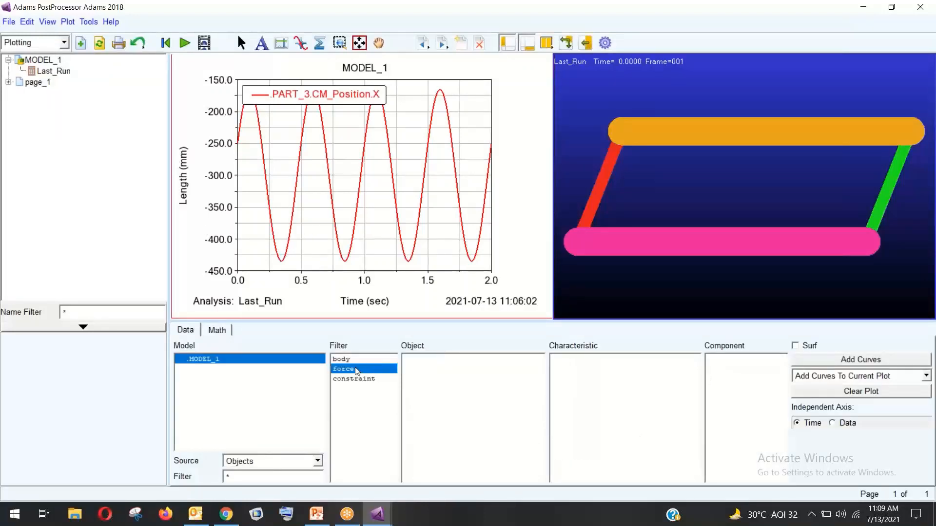
left_click(357, 361)
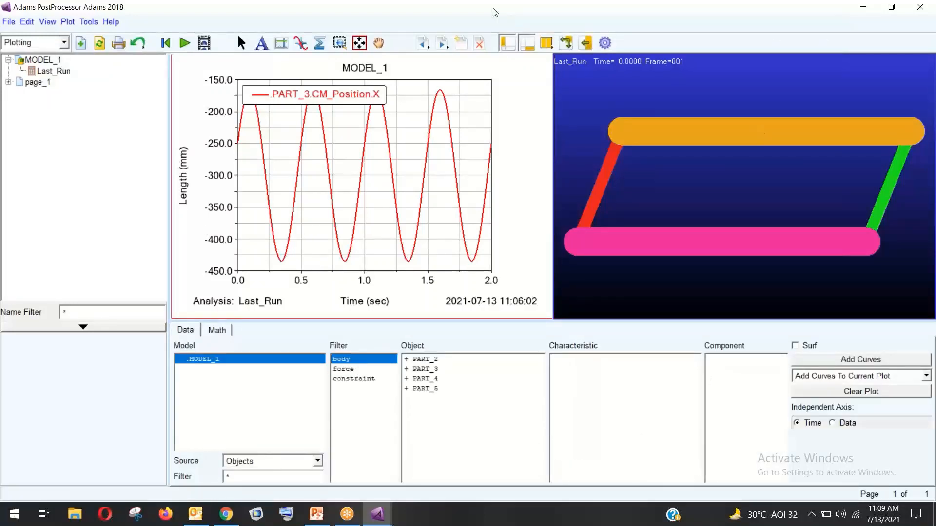
left_click_drag(495, 13, 454, 90)
left_click(735, 85)
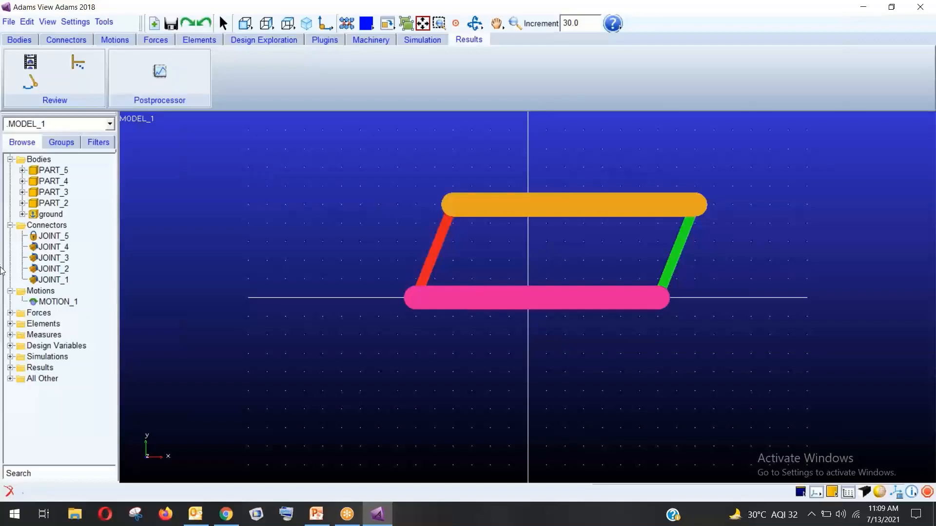
Switch the ribbon to the Bodies tab
left_click(20, 39)
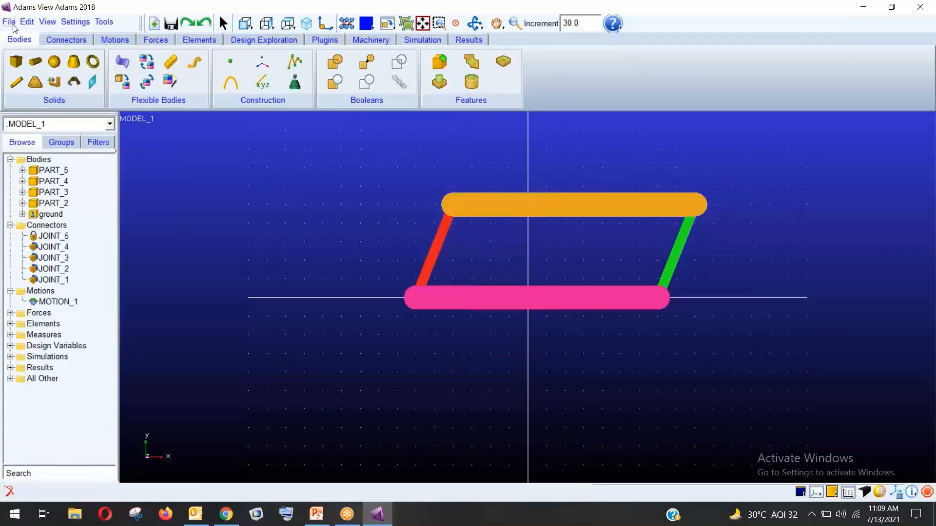
Start a new database without saving the four-bar model, create a new MODEL_1, and maximize the window
left_click(10, 23)
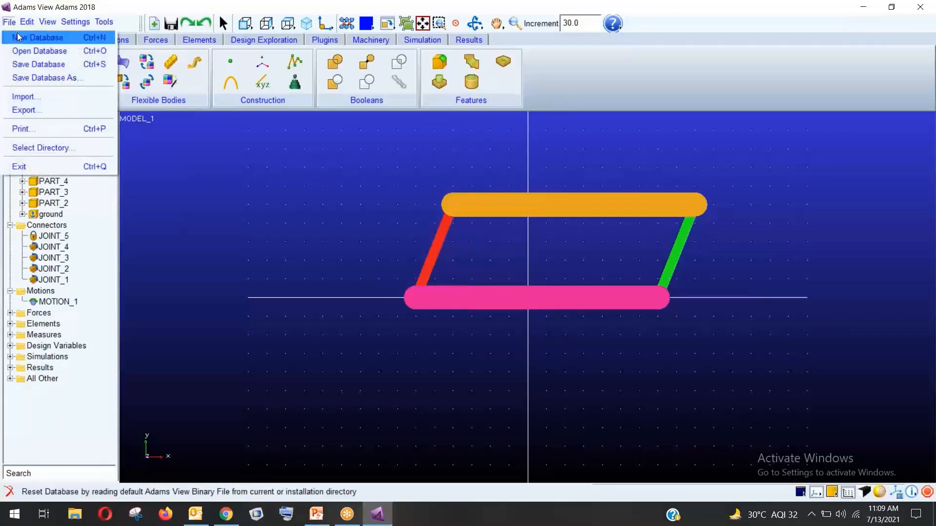
left_click(20, 36)
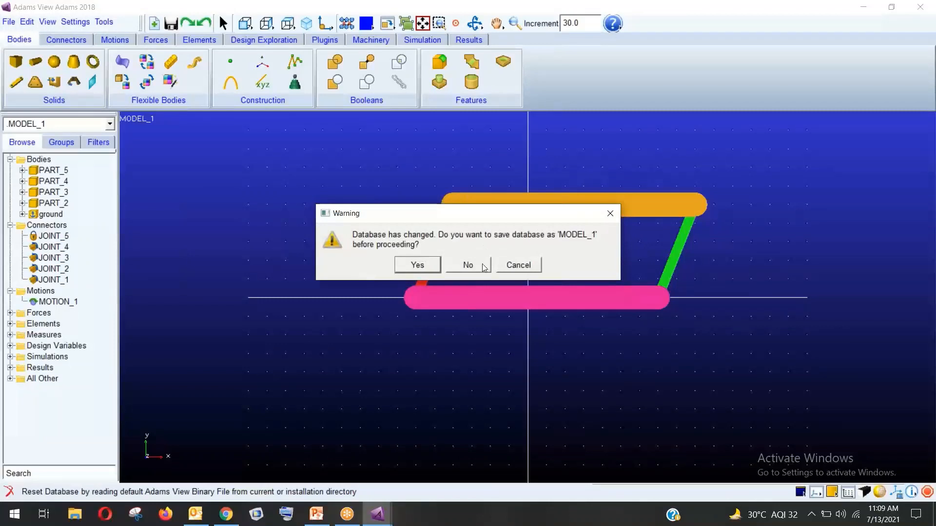
left_click(467, 265)
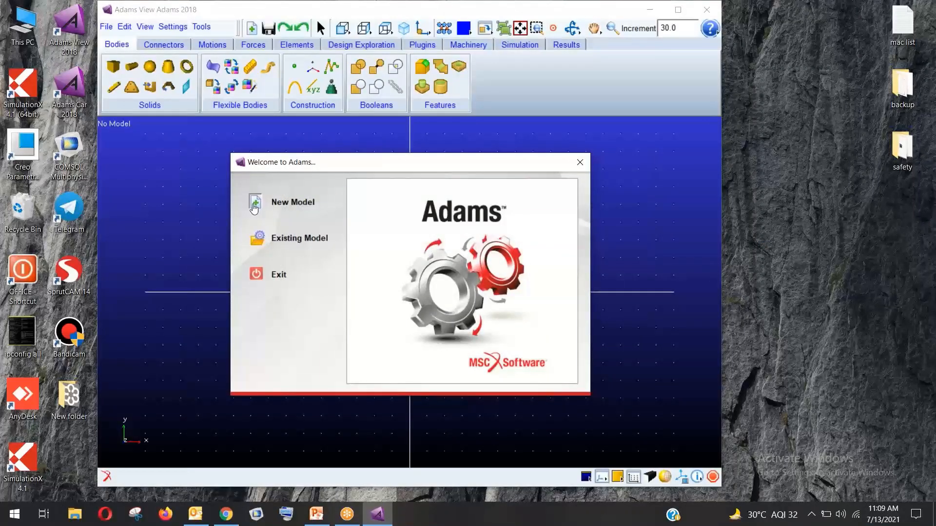
left_click(255, 202)
left_click(525, 295)
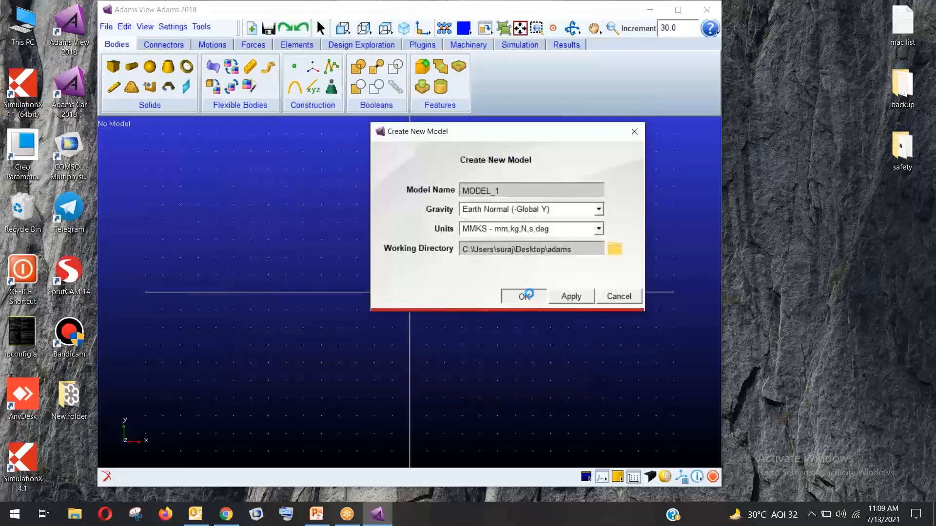
double_click(399, 6)
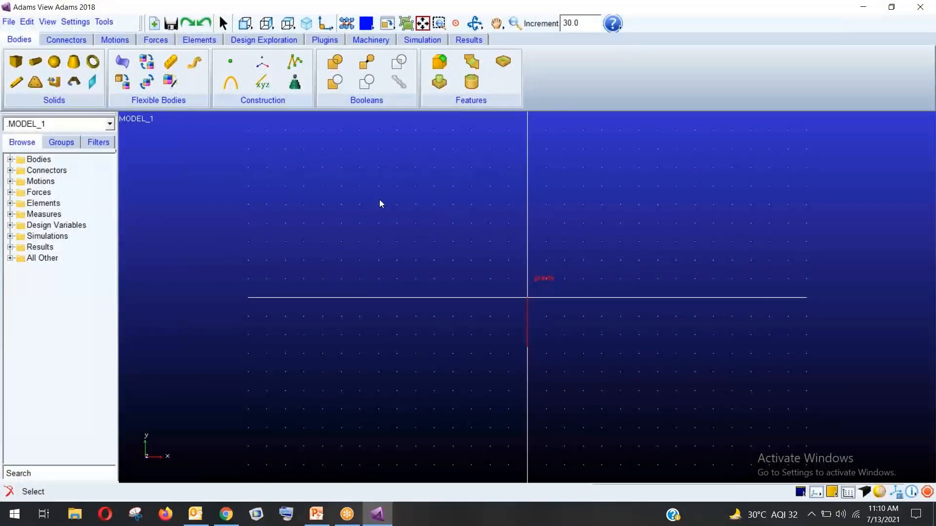
Place a 40 cm long box near the origin, then check it in isometric and front views
left_click(17, 61)
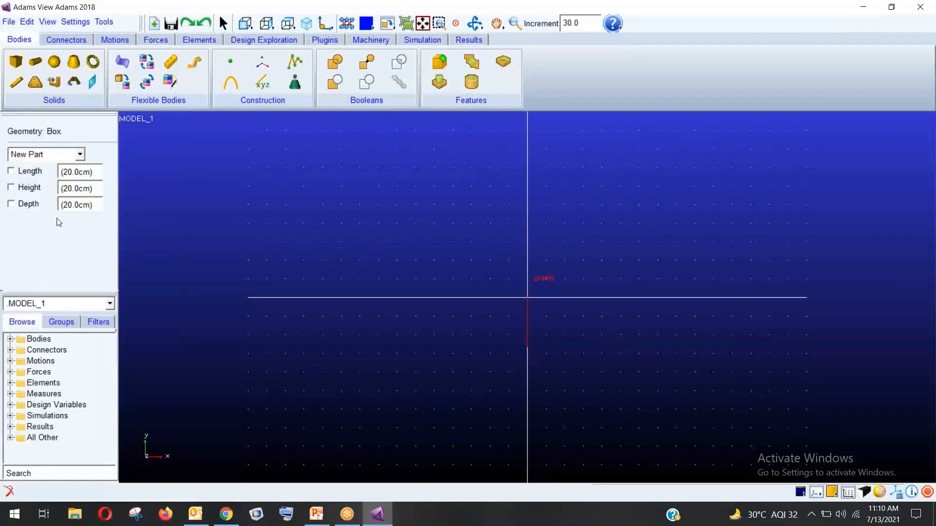
left_click(18, 172)
left_click(22, 188)
left_click(30, 205)
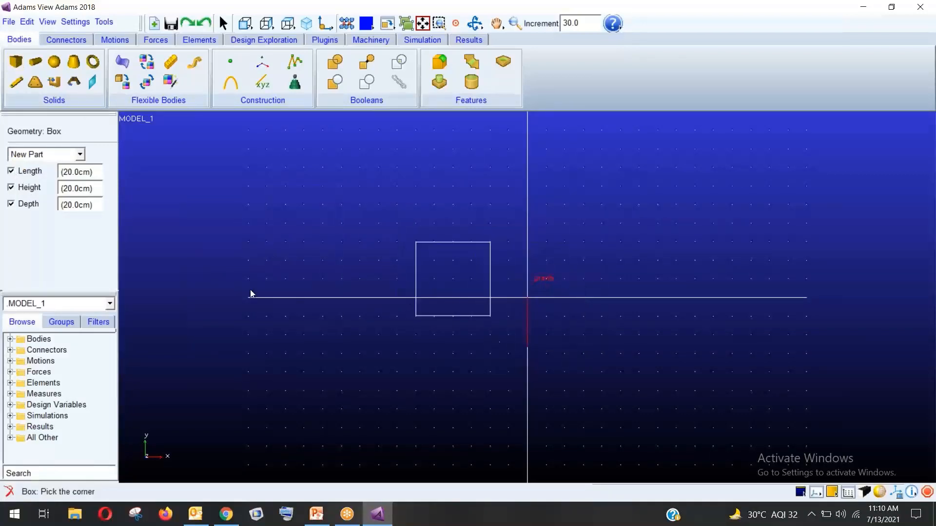
double_click(71, 174)
type("40")
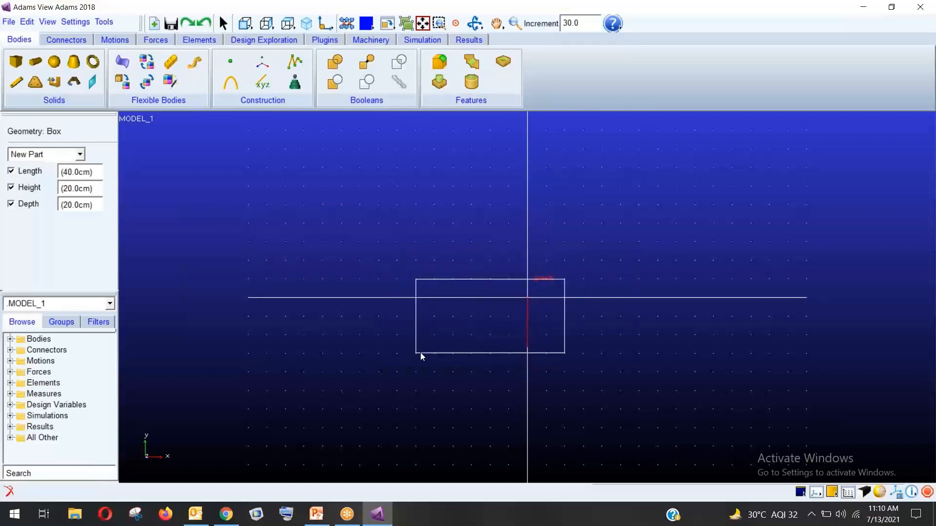
left_click(455, 338)
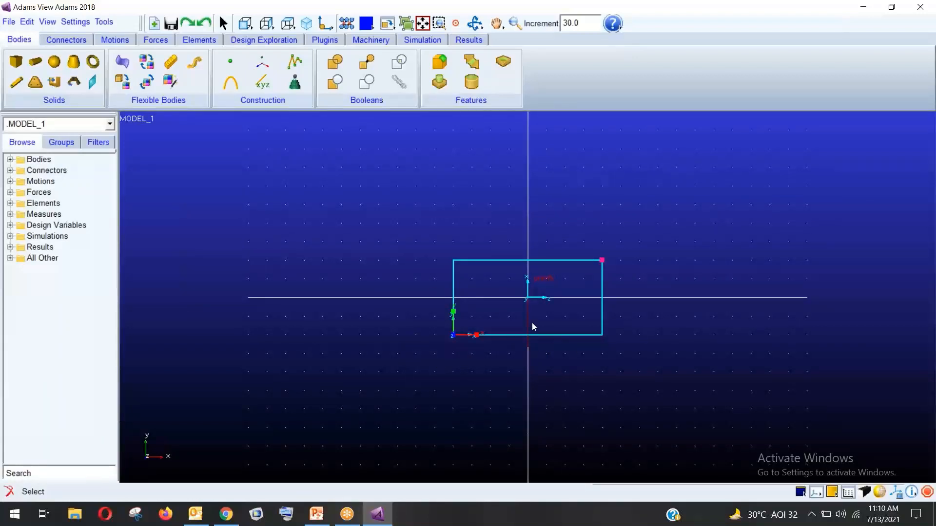
left_click(306, 23)
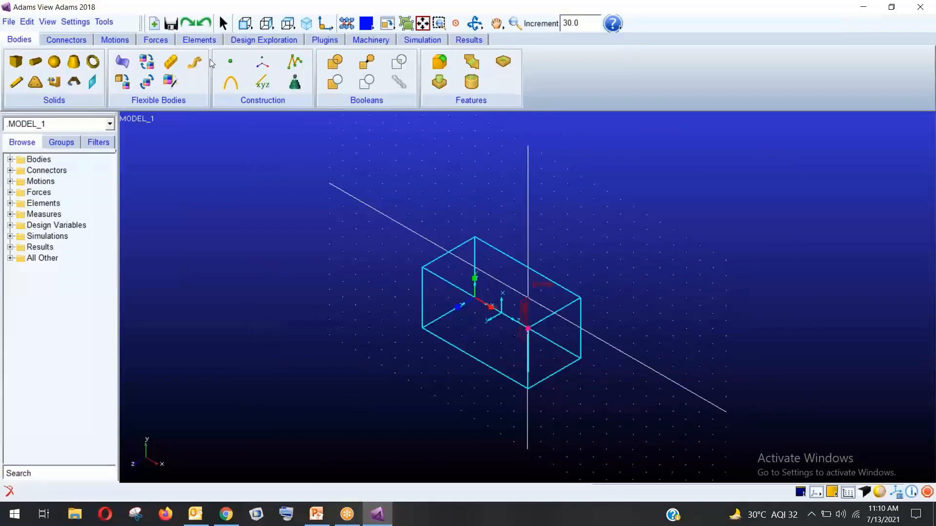
left_click(245, 23)
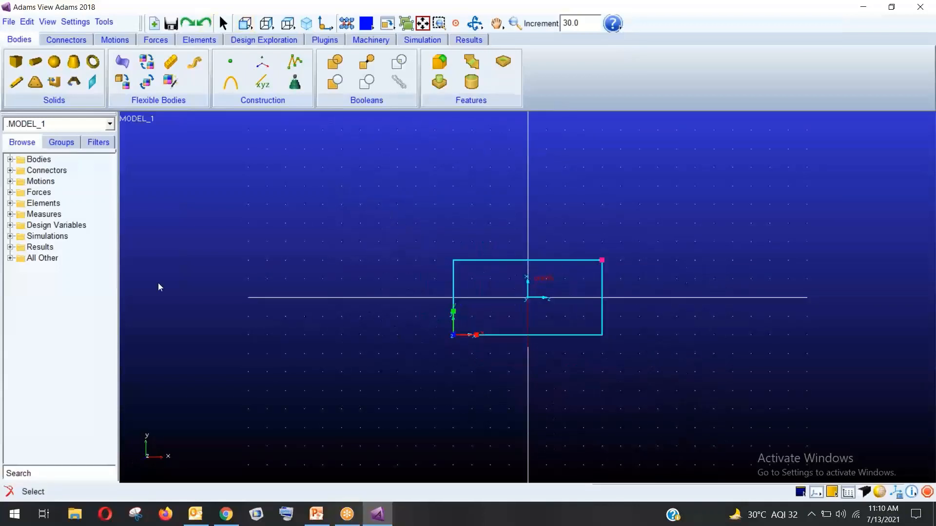
Create a sphere with radius fixed at 10 cm, centred above the box
left_click(53, 63)
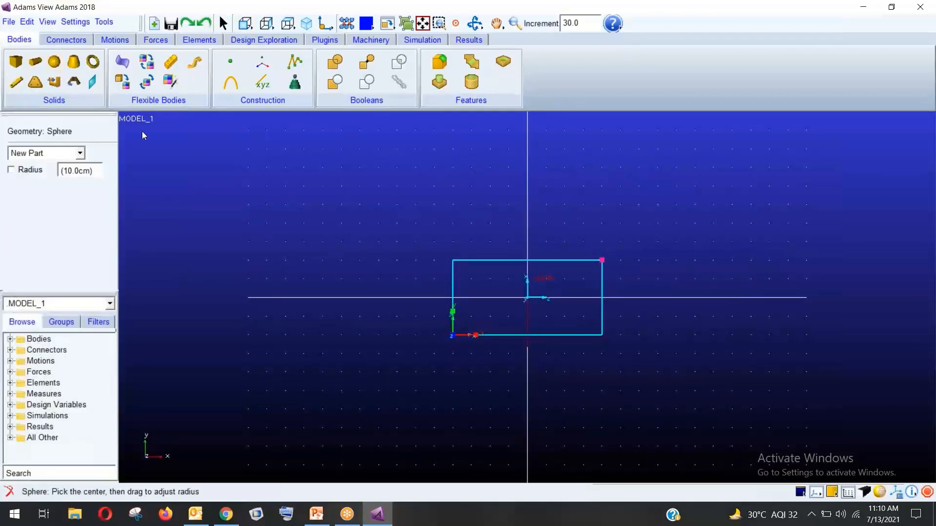
left_click(12, 170)
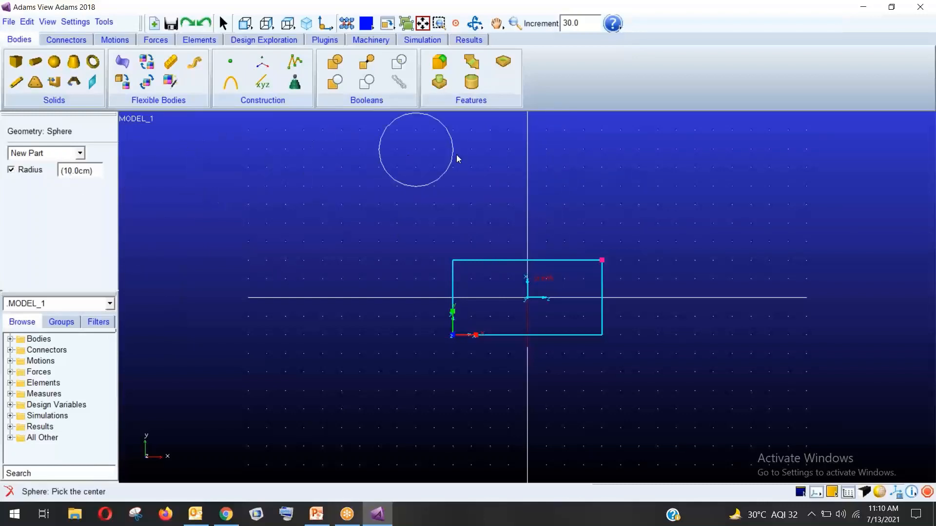
left_click(515, 22)
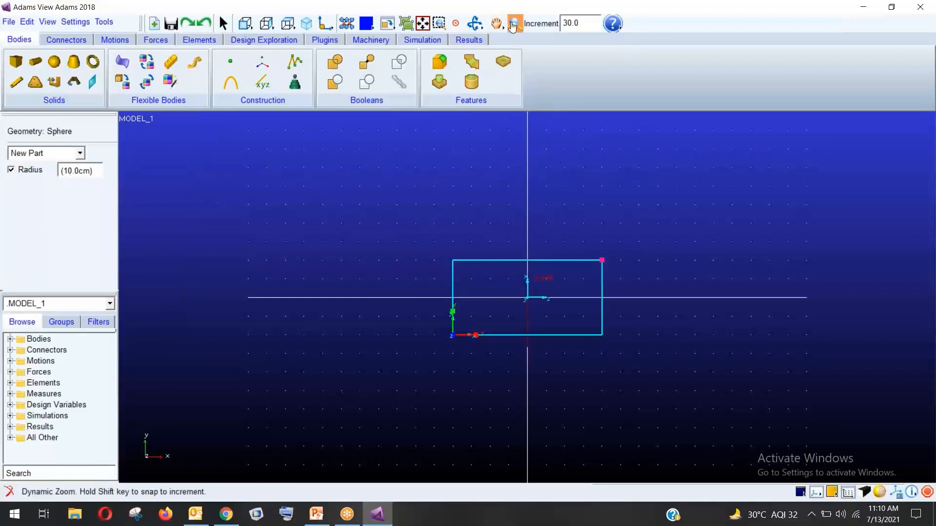
left_click_drag(606, 184, 537, 206)
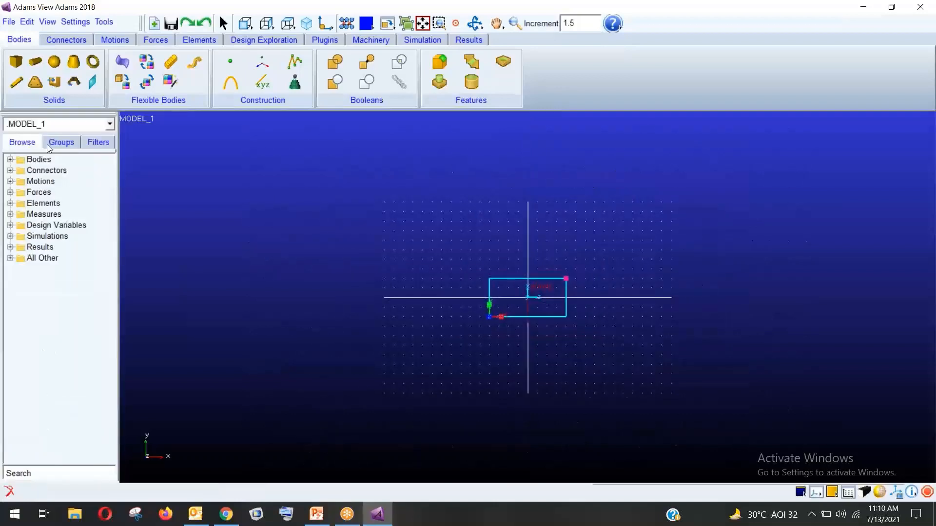
left_click(52, 61)
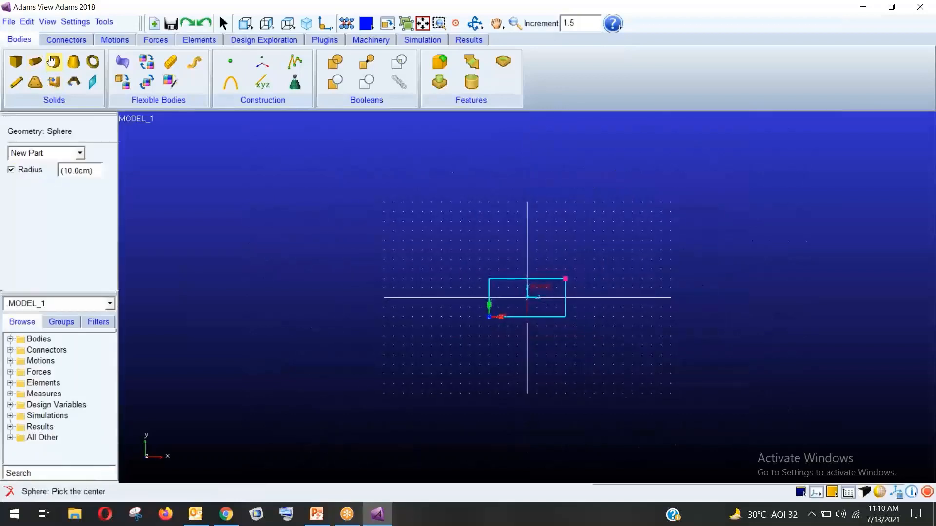
left_click(525, 220)
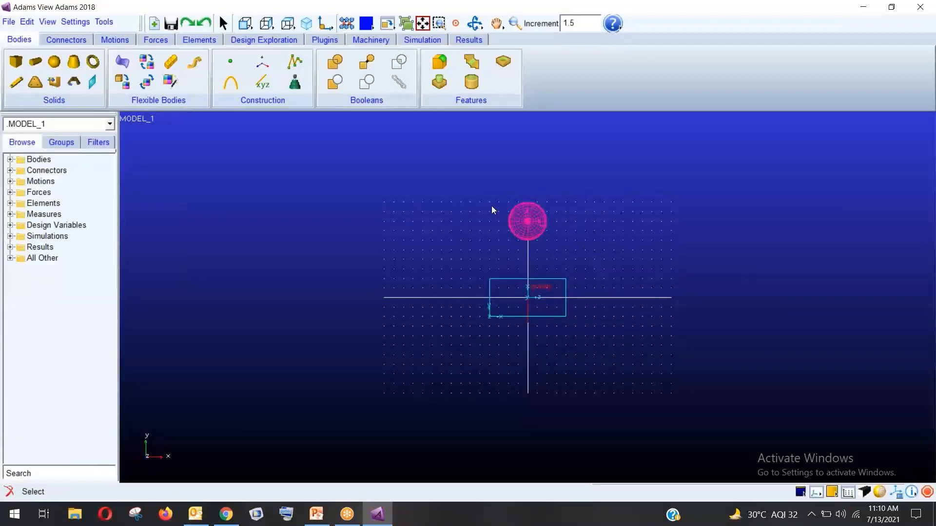
Fit the model to the view, go isometric, switch to shaded display, then view from the front
key("f")
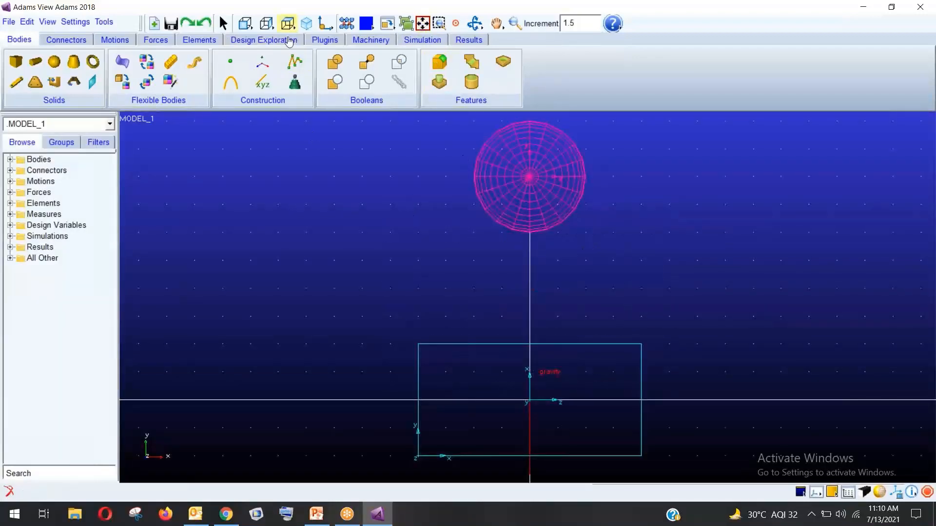
left_click(306, 22)
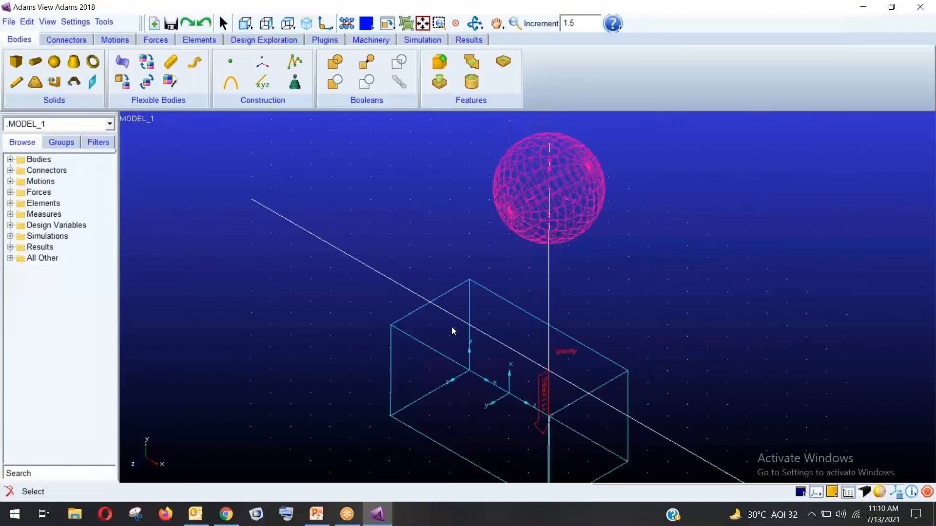
left_click(880, 490)
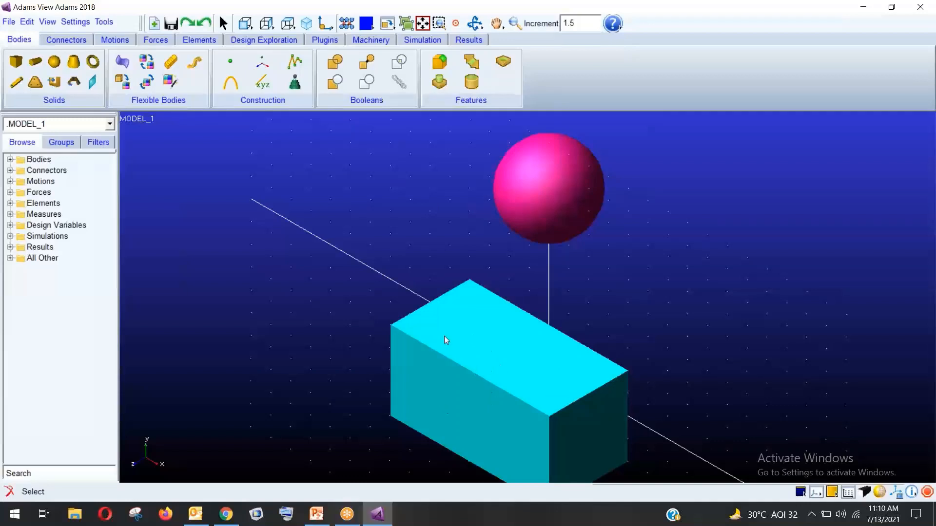
left_click(266, 23)
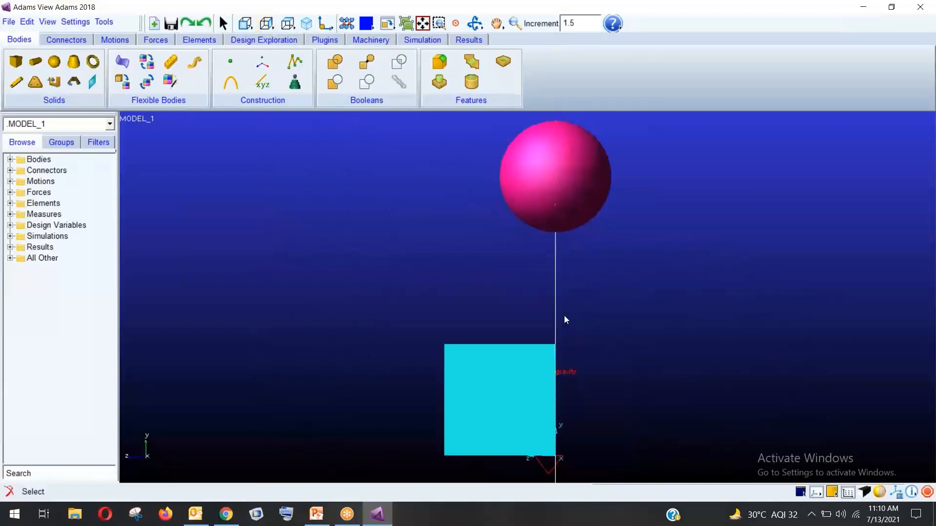
Inspect the pink sphere ELLIPSOID_2's properties, then delete PART_3 from the browser
left_click(10, 160)
left_click(22, 180)
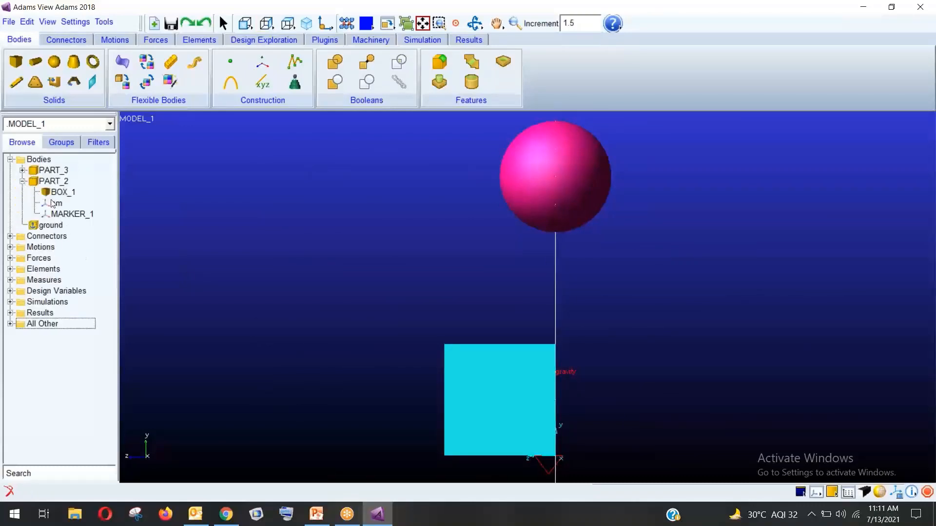
left_click(23, 170)
left_click(68, 181)
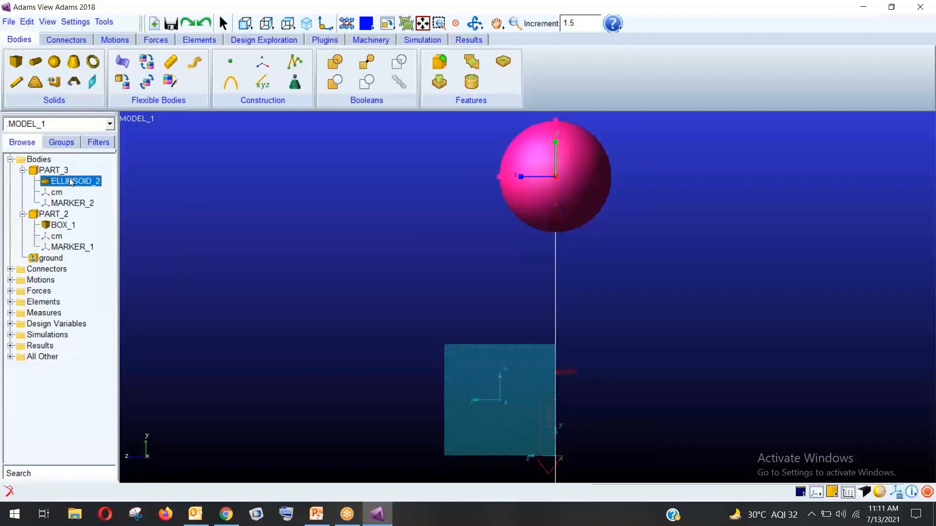
right_click(71, 180)
left_click(82, 189)
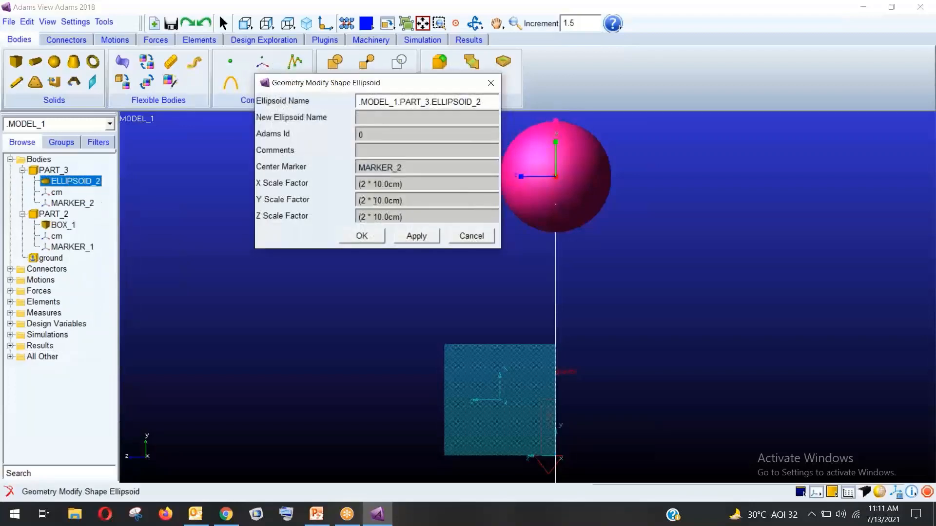
left_click(471, 236)
left_click(23, 170)
right_click(49, 170)
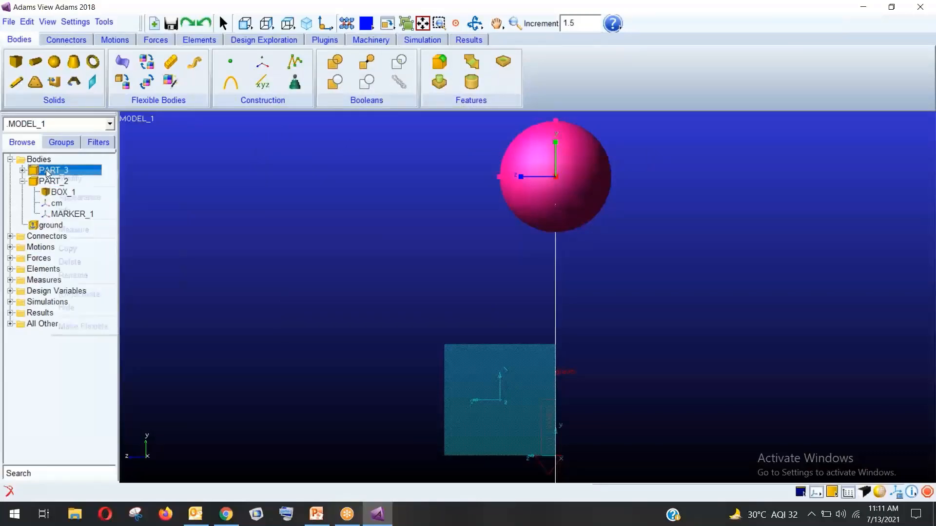
left_click(69, 262)
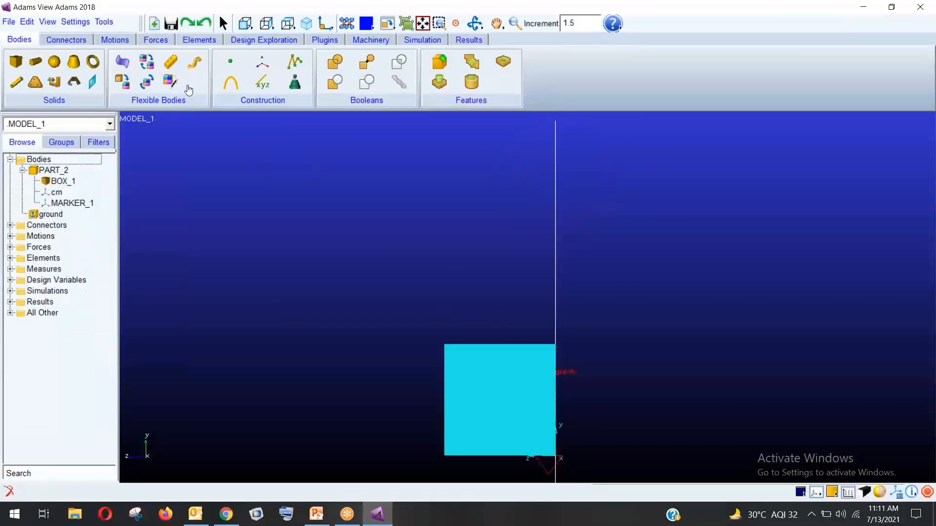
Create a new 3 cm sphere centred above the box, checking it from front, top and side
left_click(51, 64)
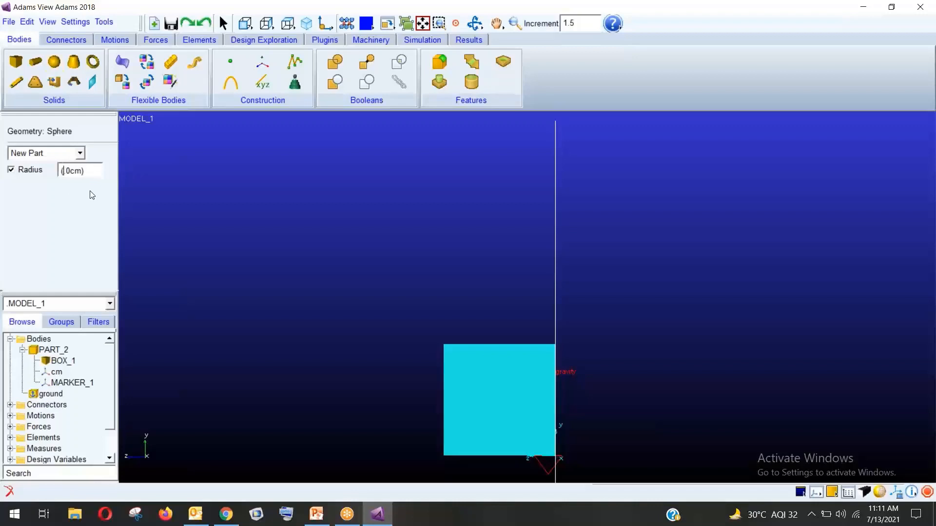
type("3.")
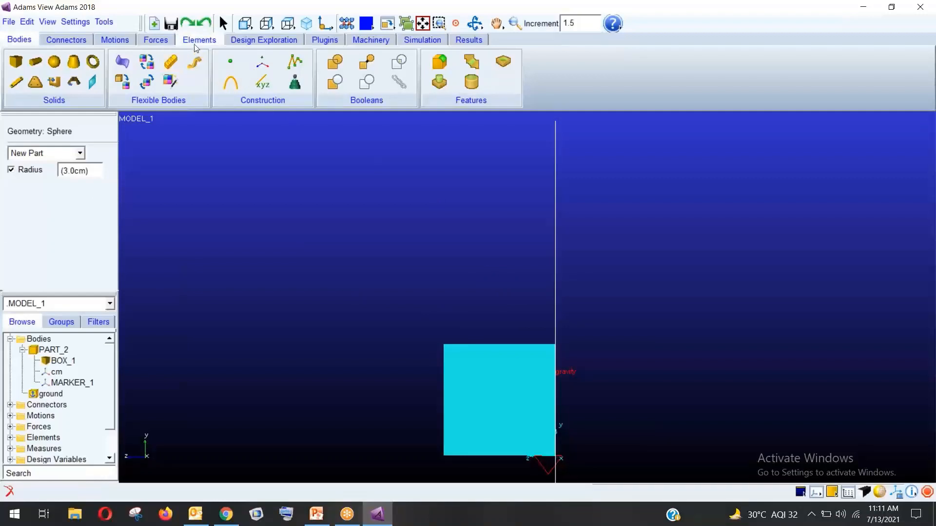
left_click(245, 23)
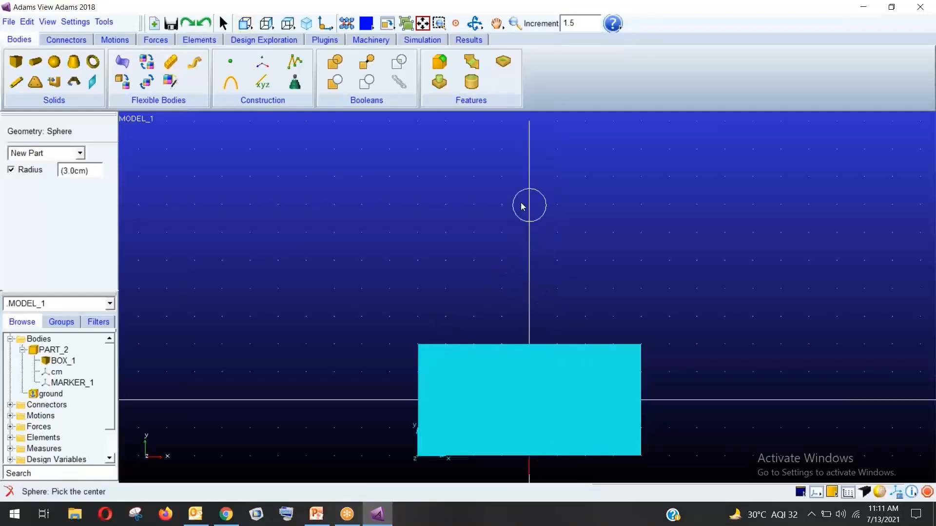
left_click(524, 176)
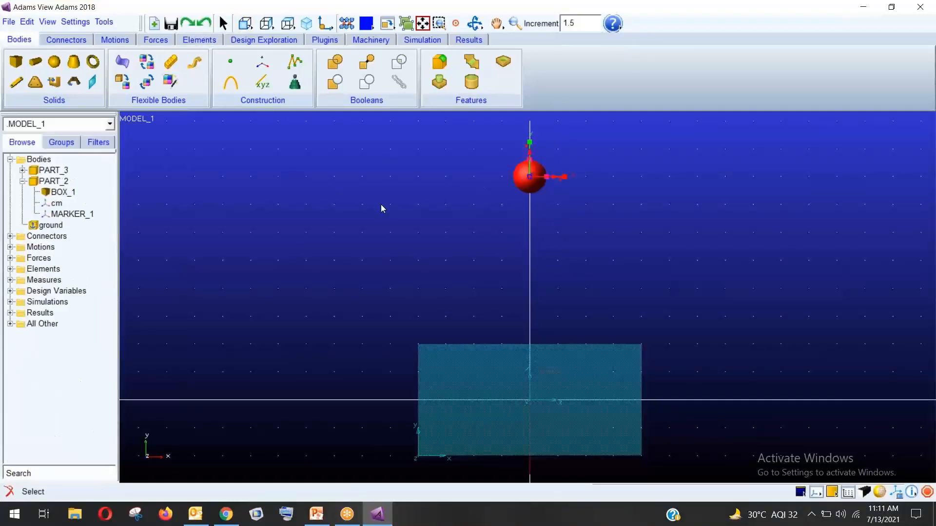
left_click(268, 27)
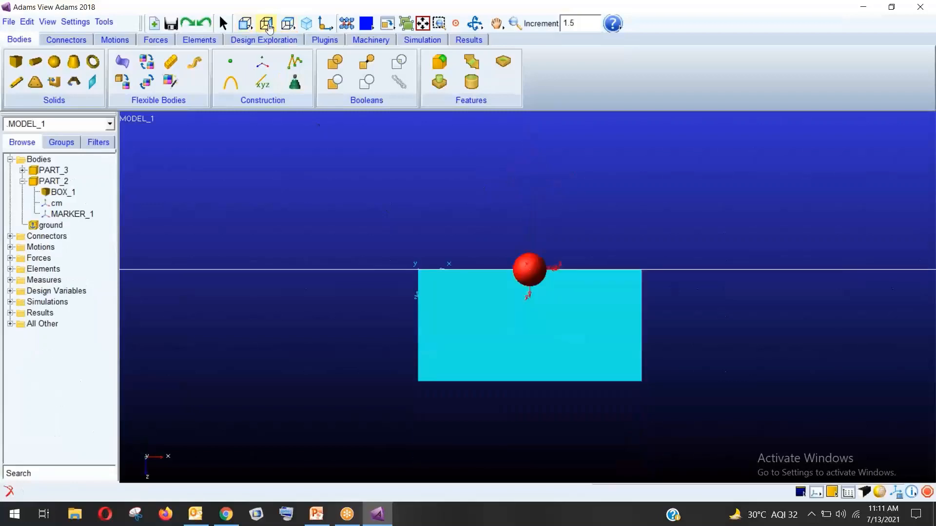
left_click(268, 28)
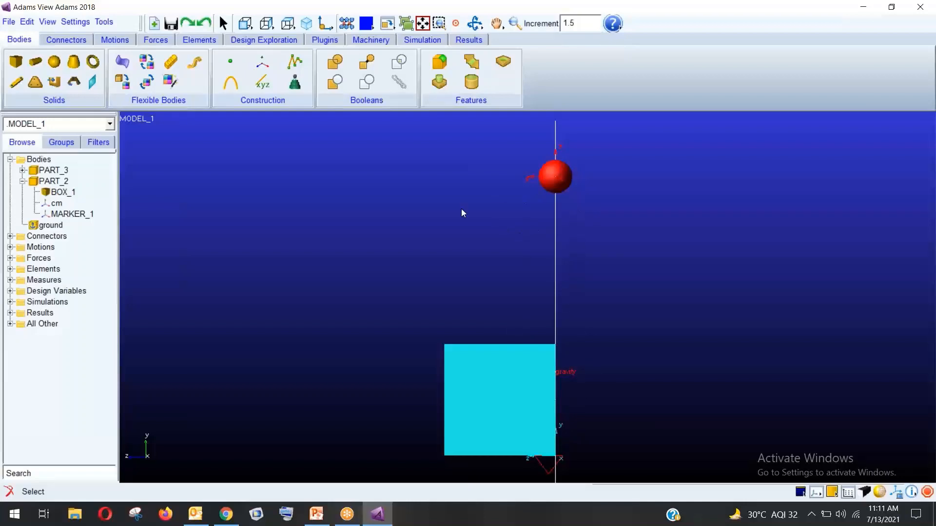
left_click(554, 174)
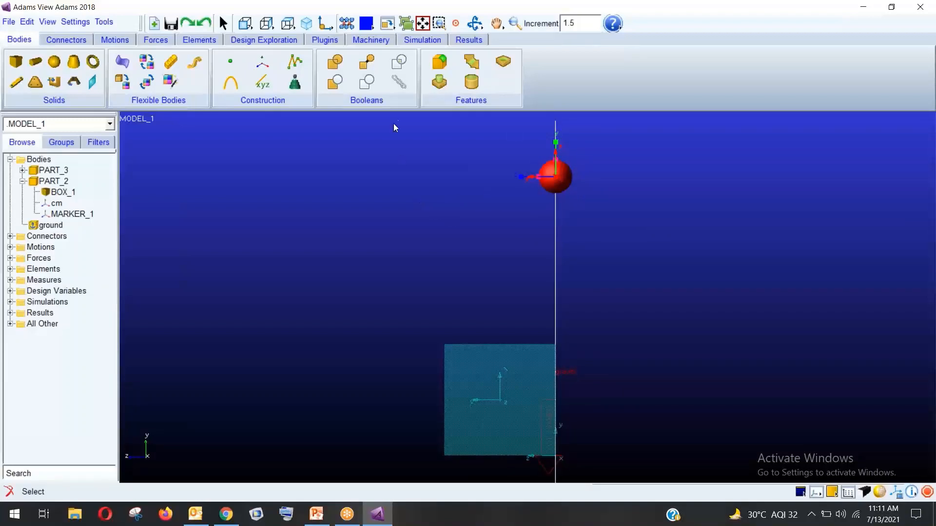
Translate the red sphere left four times by 2.5 cm, verifying from top and front views
left_click(386, 25)
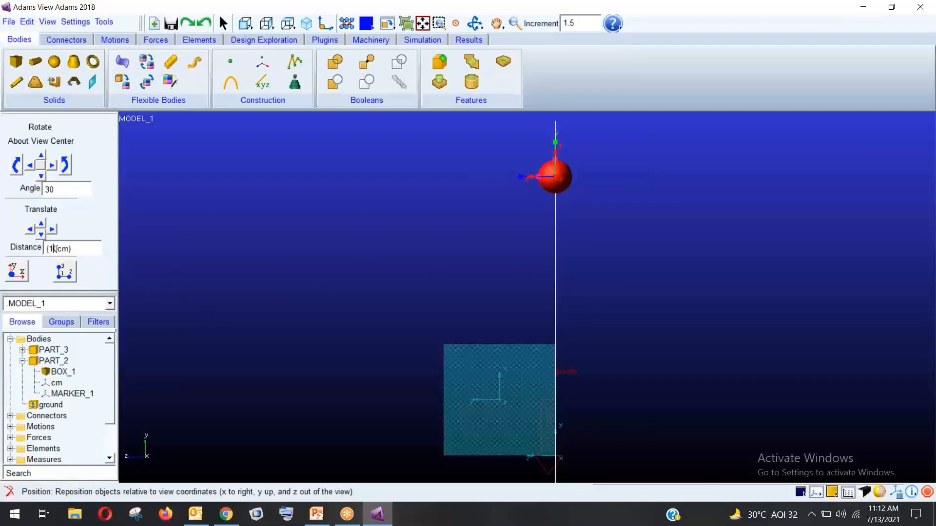
key("BackSpace")
key("BackSpace")
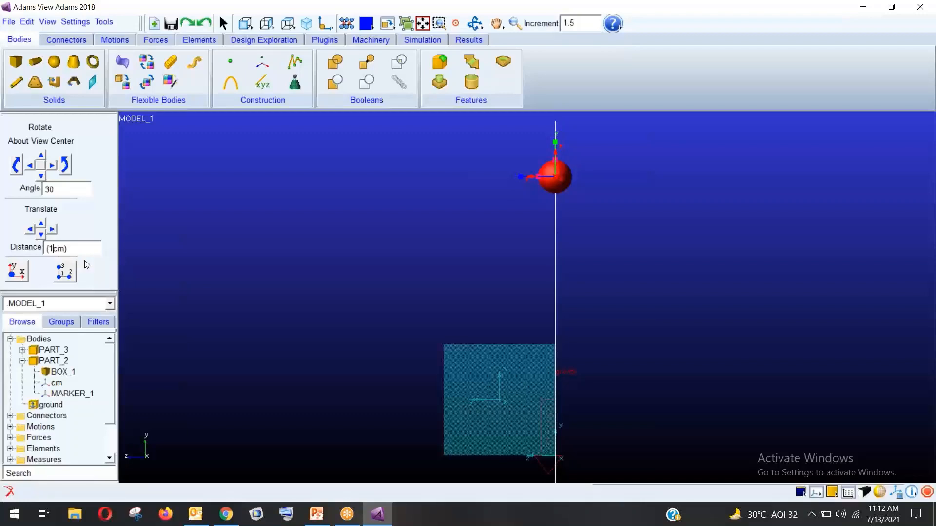
type("2.5")
left_click(30, 229)
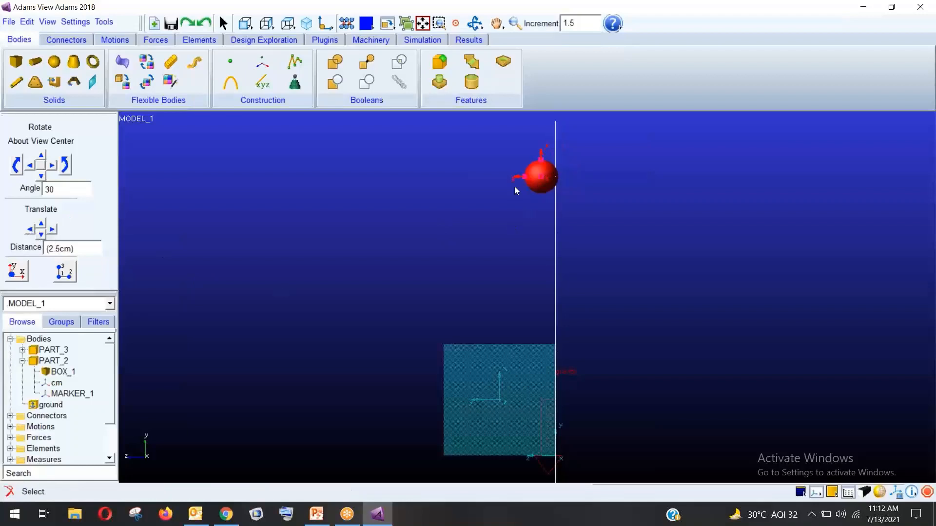
left_click(29, 229)
left_click(30, 229)
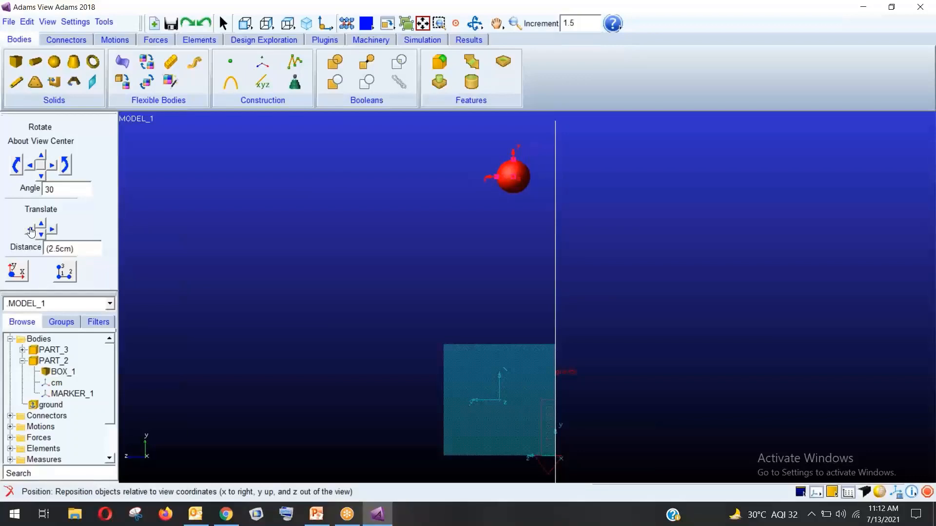
left_click(29, 229)
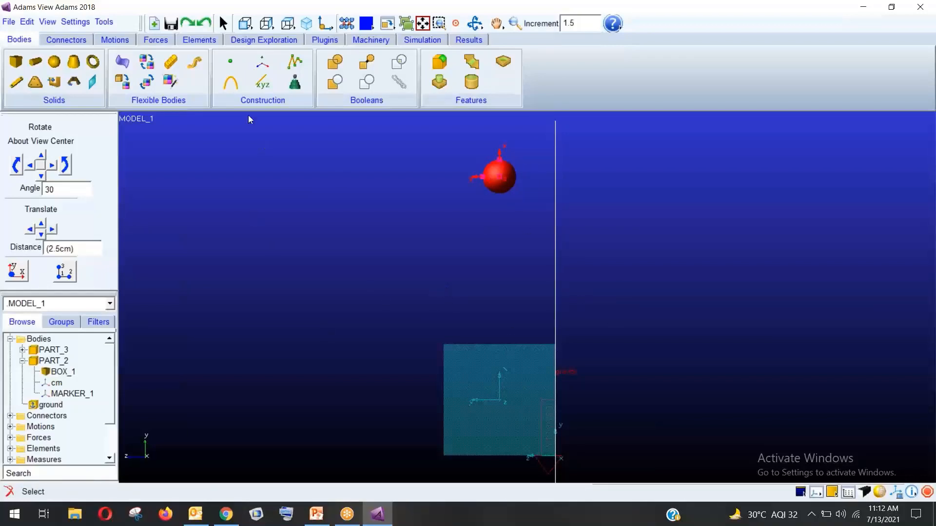
left_click(287, 25)
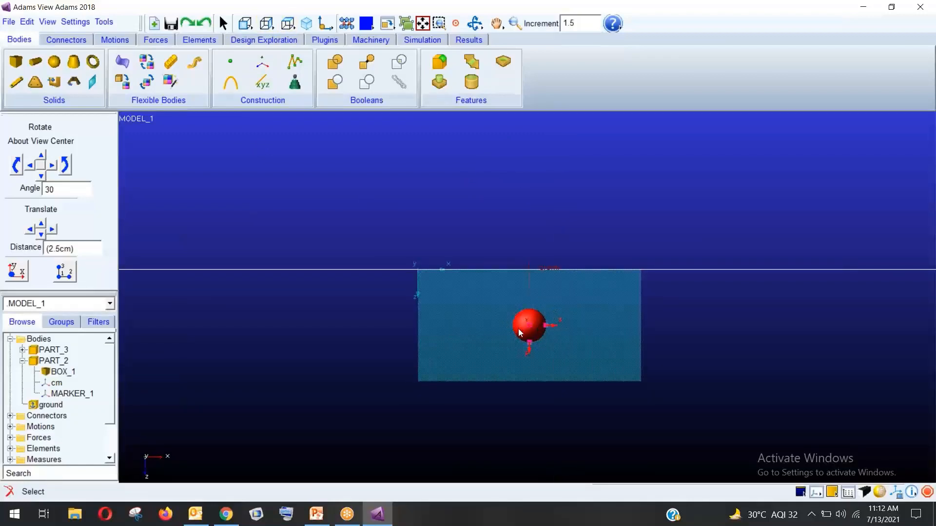
left_click(264, 25)
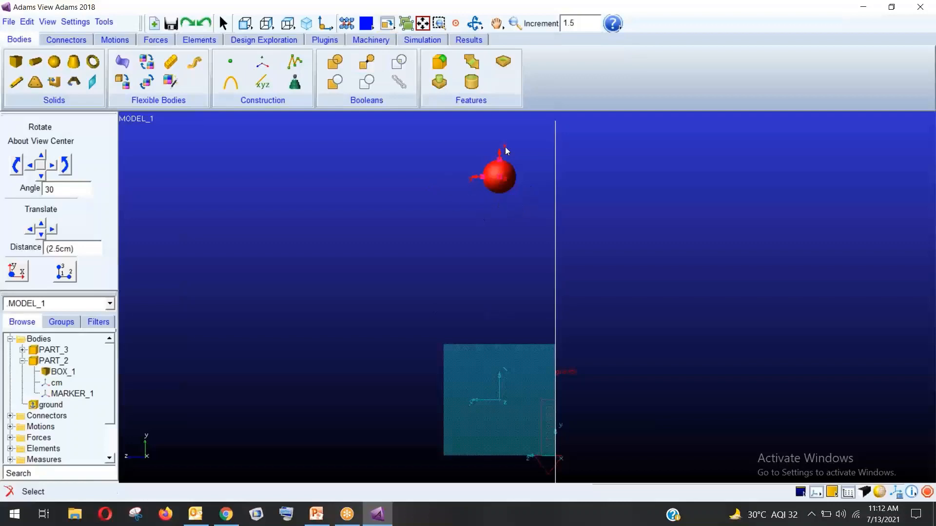
left_click(383, 270)
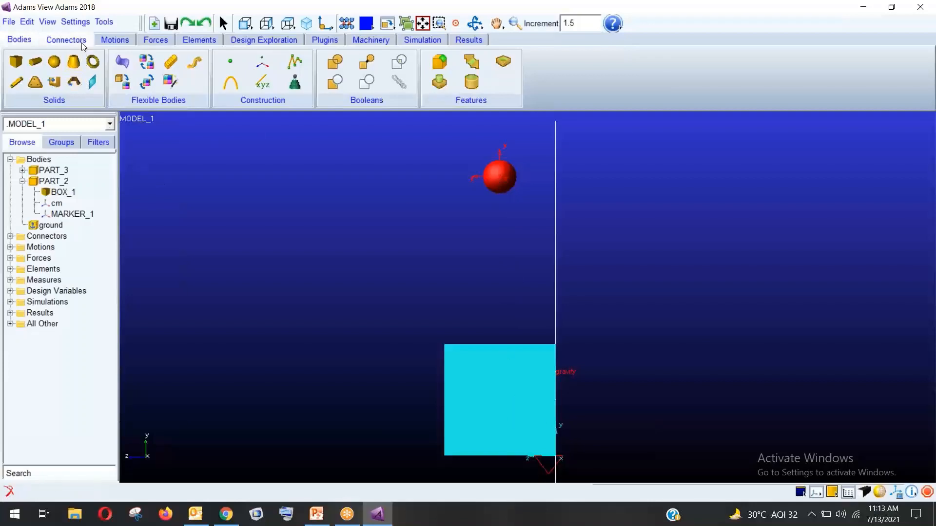
Open the Create Contact dialog from the Forces tools and move it higher on screen
left_click(67, 39)
left_click(105, 41)
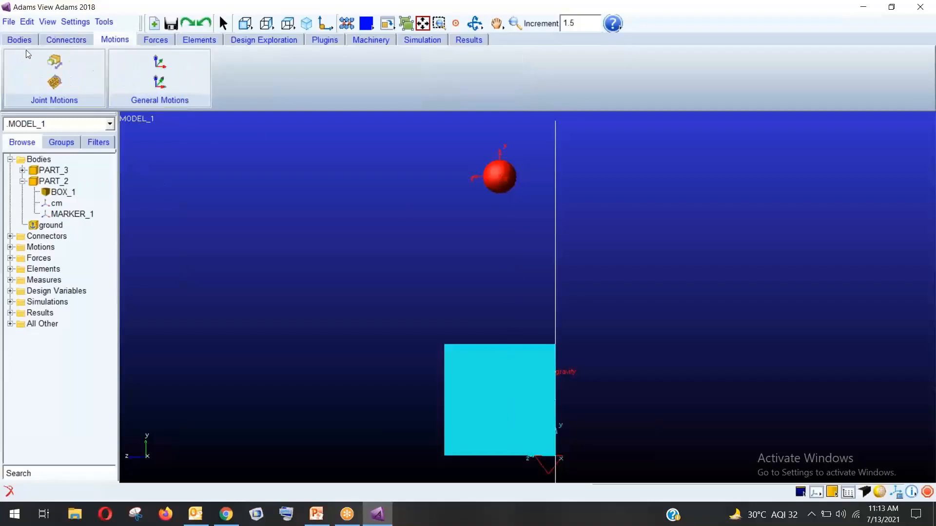
left_click(88, 40)
left_click(156, 40)
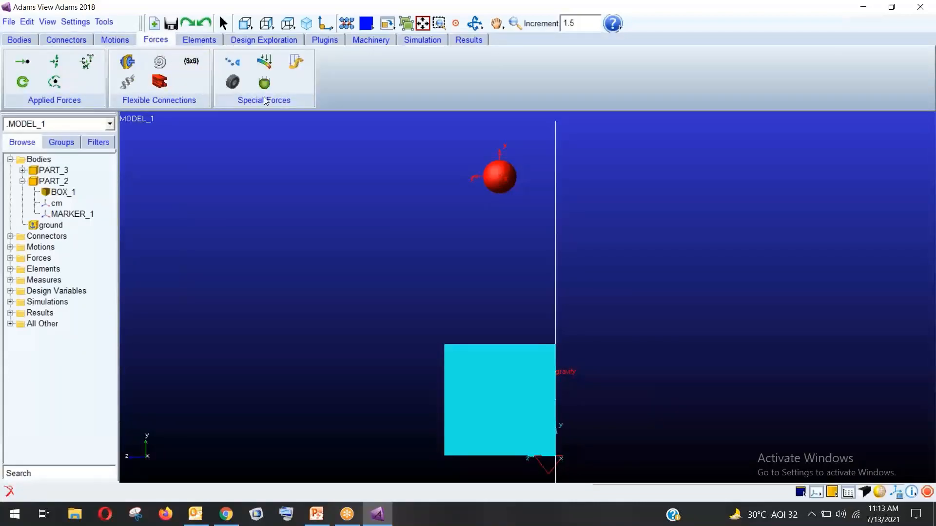
left_click(236, 67)
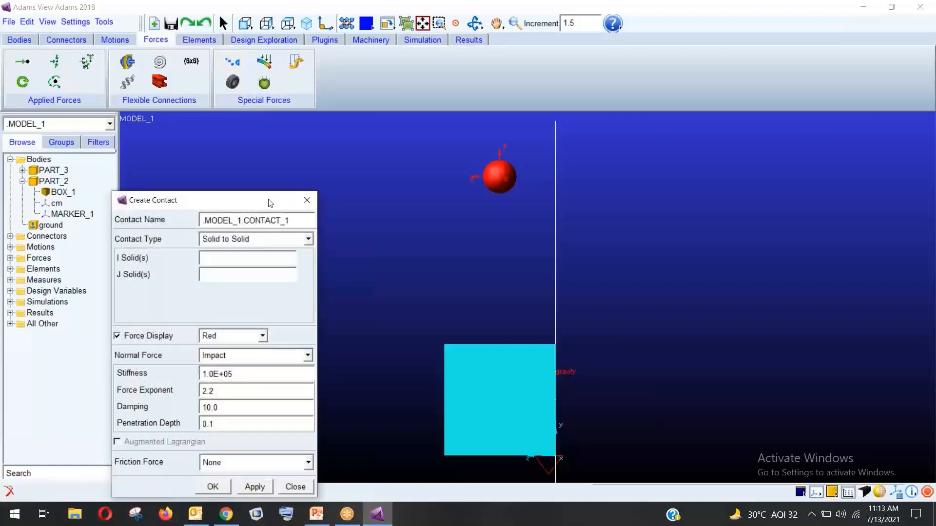
left_click_drag(271, 203, 252, 147)
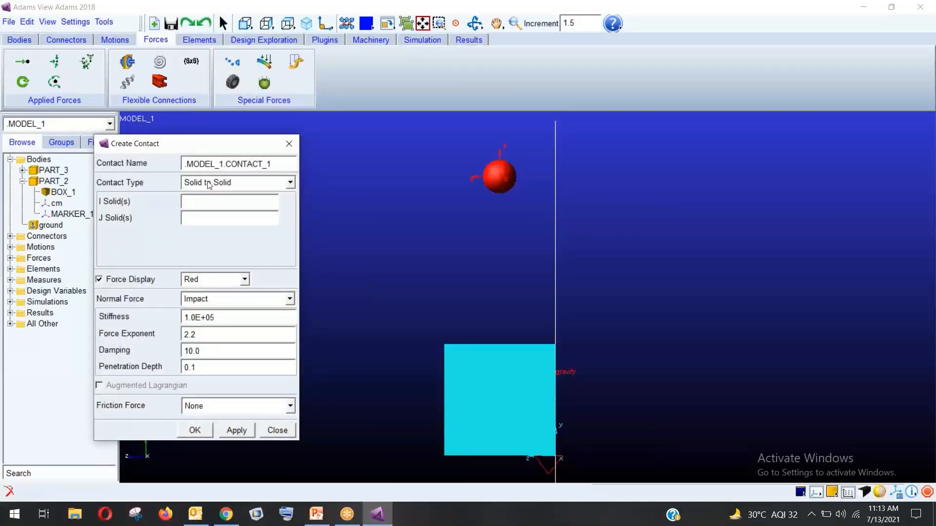
Set the contact type to Solid to Solid and begin entering the red sphere as I solid
left_click(263, 185)
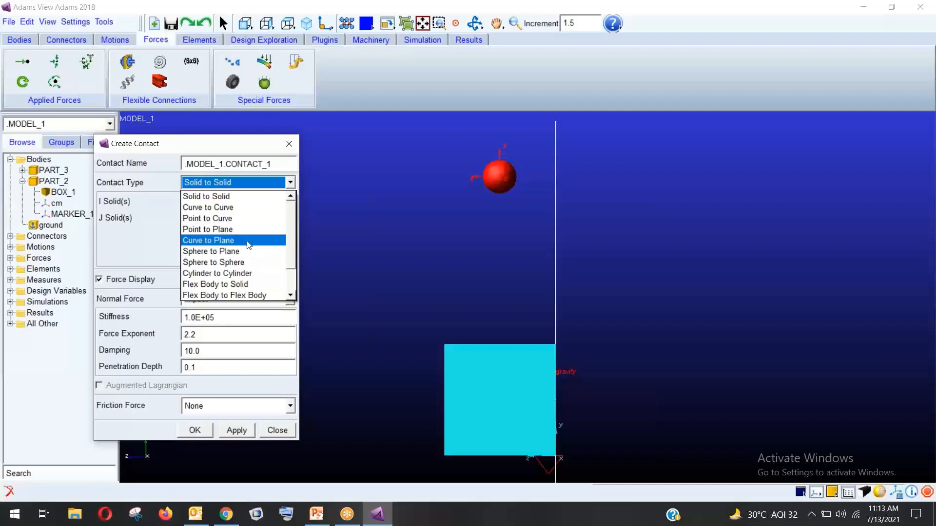
scroll(247, 272, "down", 1)
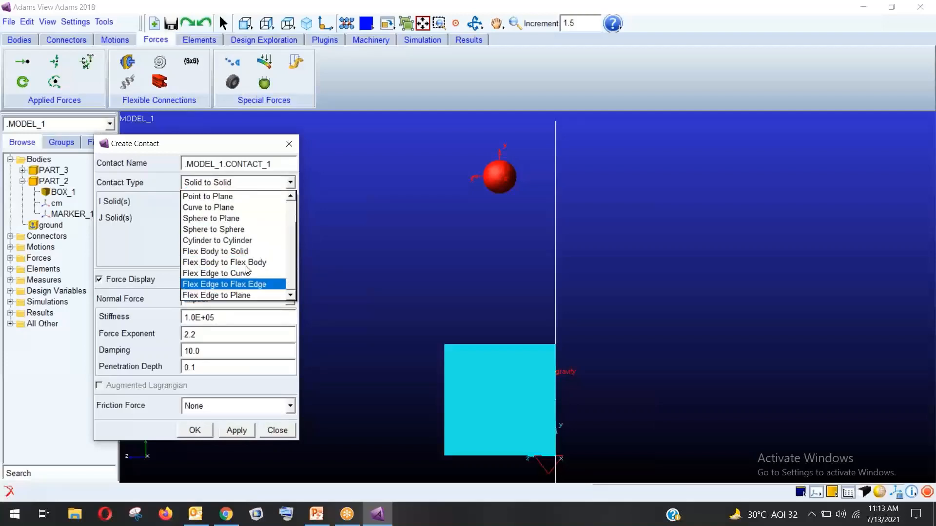
scroll(247, 285, "up", 1)
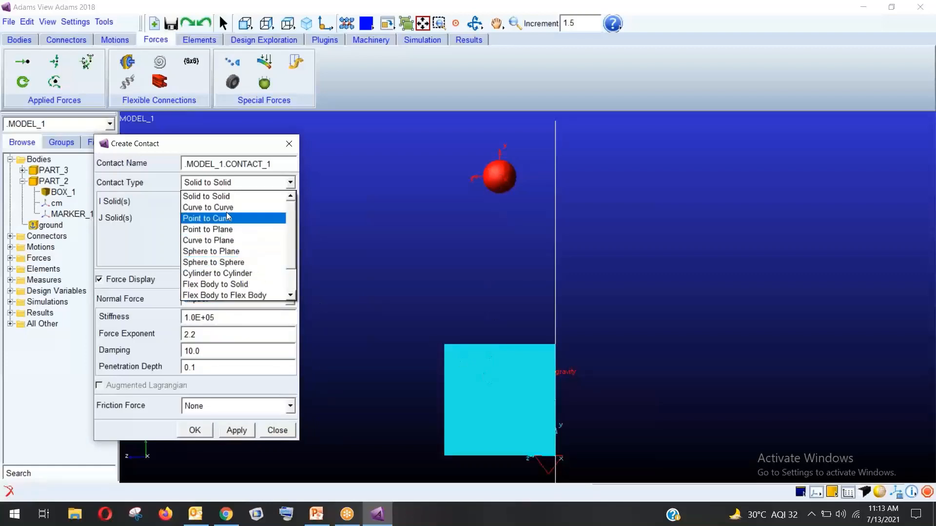
left_click(227, 196)
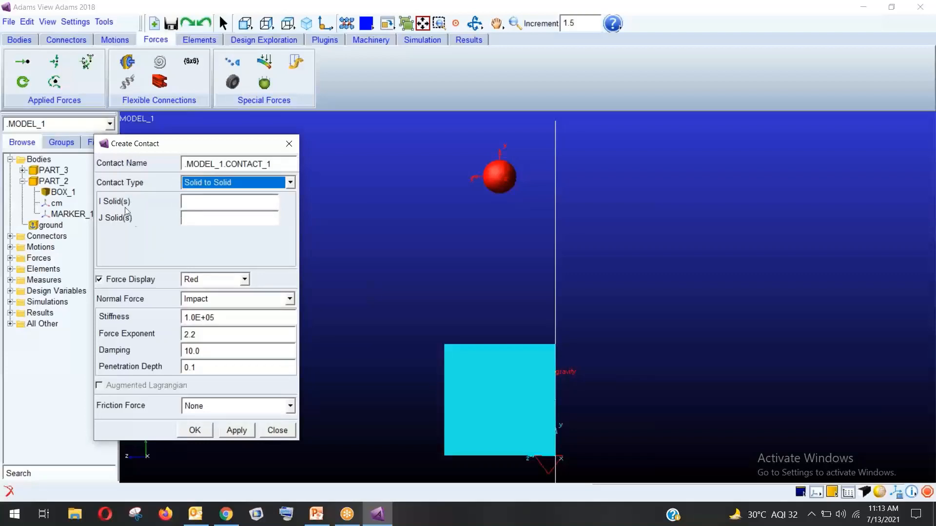
left_click(195, 201)
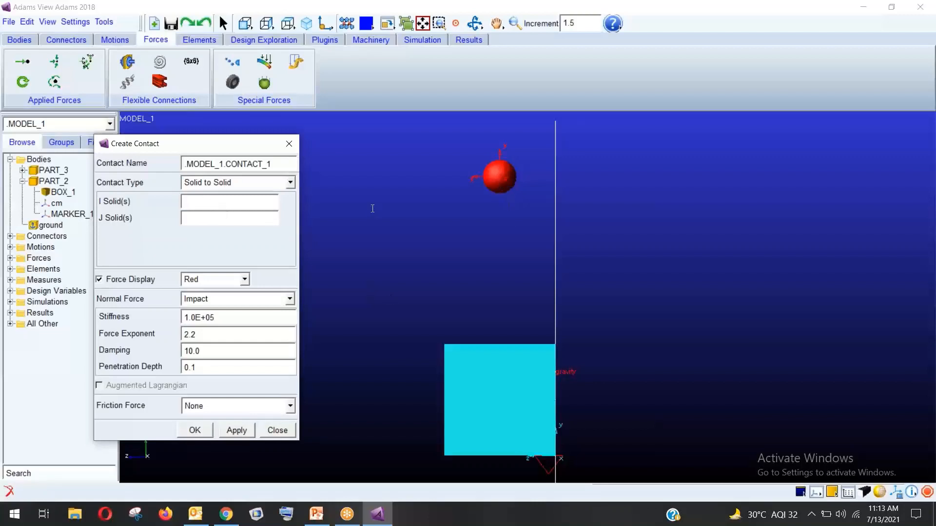
left_click(505, 174)
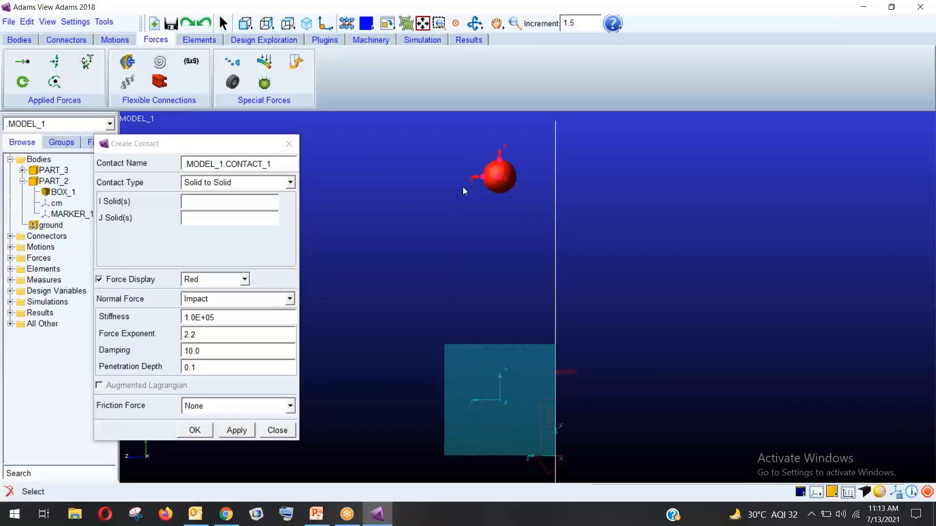
Pick the red sphere ELLIPSOID_2 as the contact's I solid
left_click(232, 245)
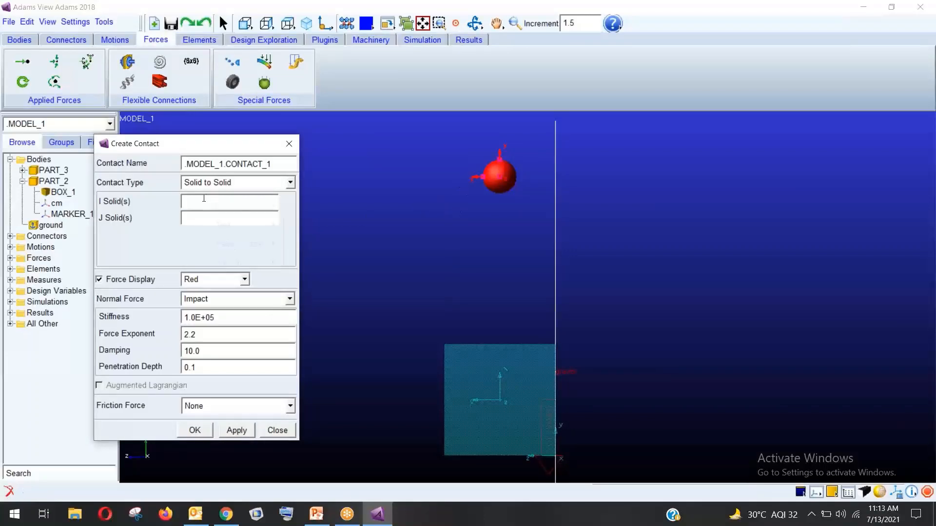
right_click(204, 200)
right_click(190, 203)
mouse_move(229, 211)
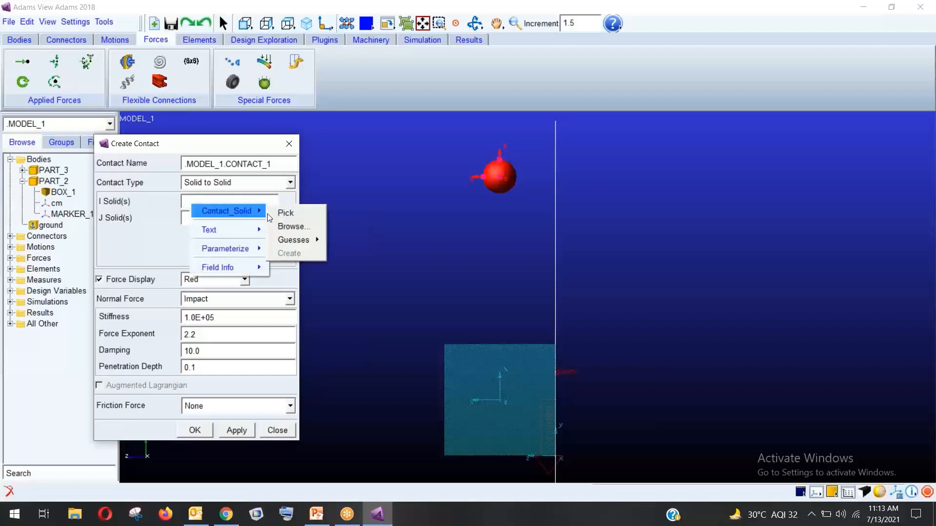
left_click(301, 214)
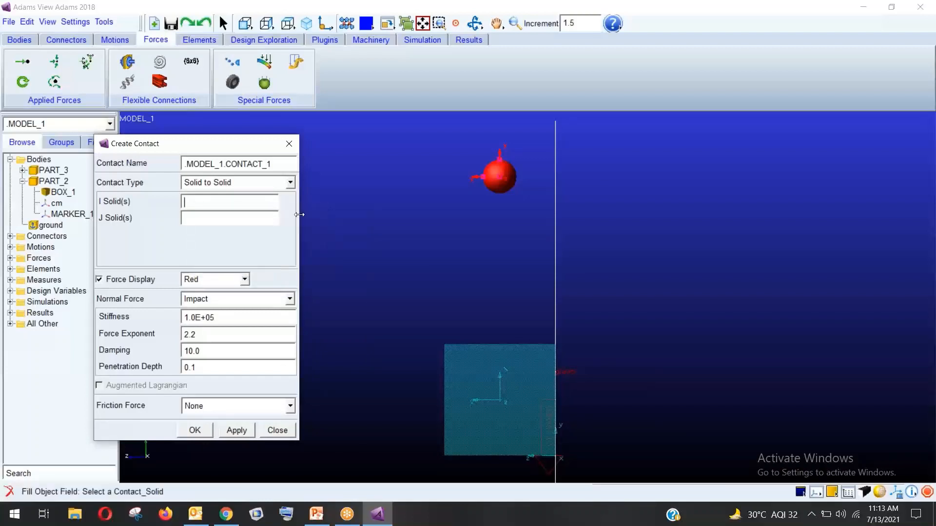
left_click(498, 177)
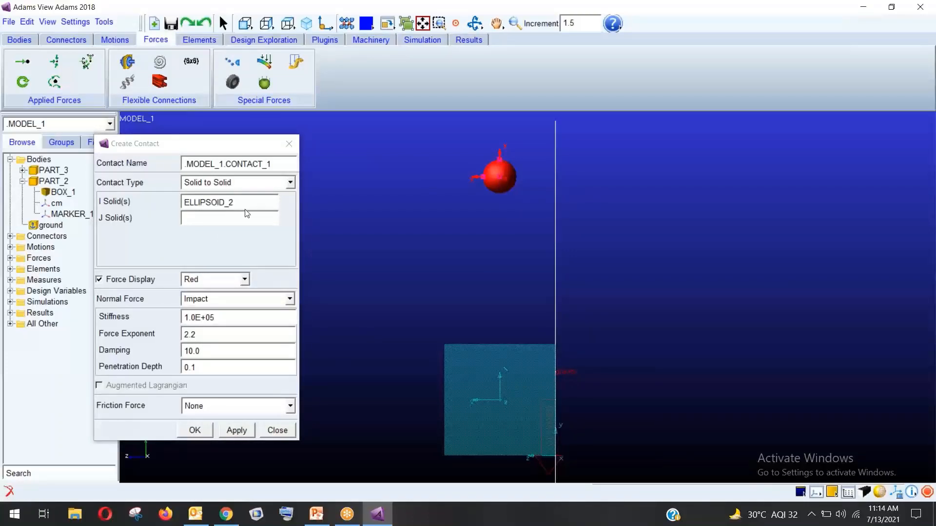
Pick the cyan box BOX_1 as the contact's J solid
left_click(191, 220)
right_click(196, 220)
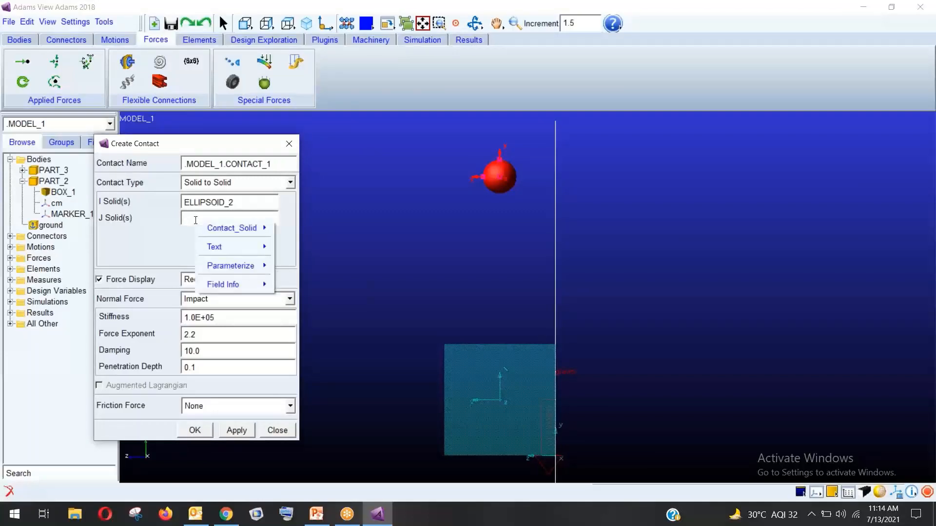
mouse_move(236, 225)
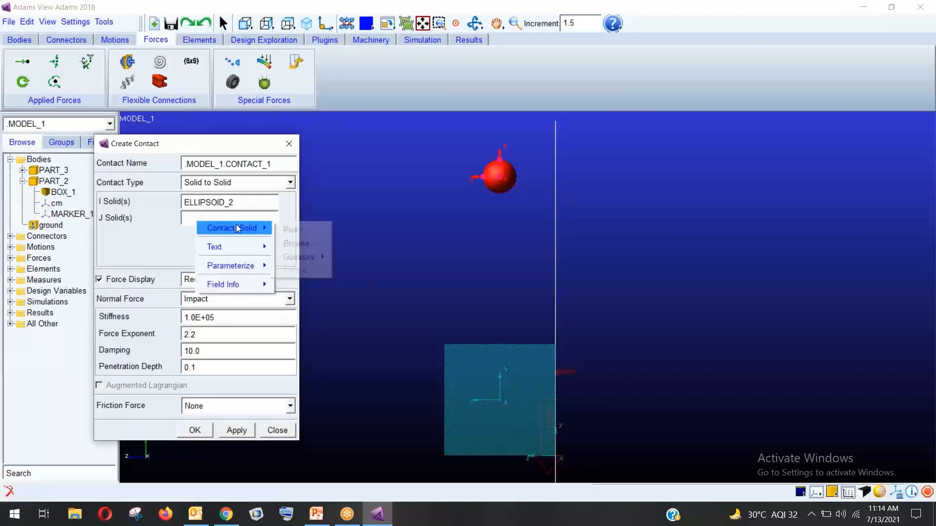
left_click(288, 230)
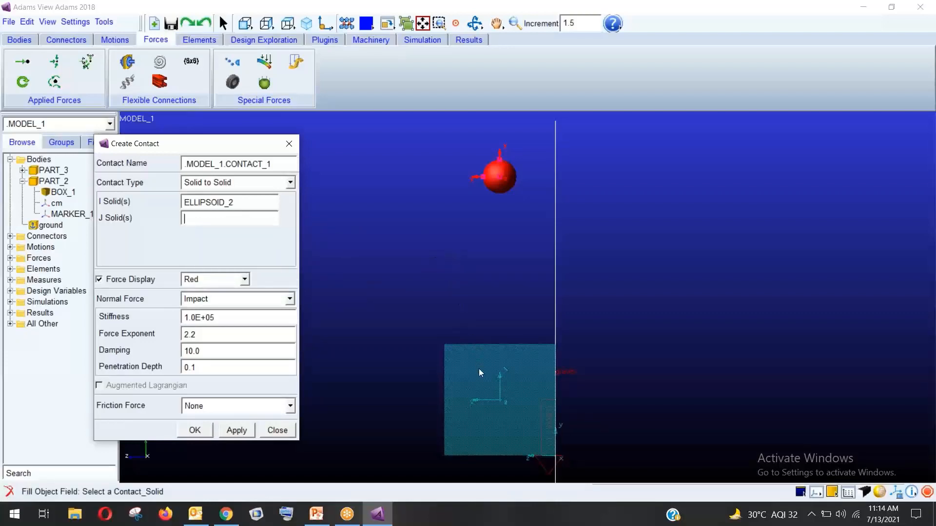
left_click(492, 404)
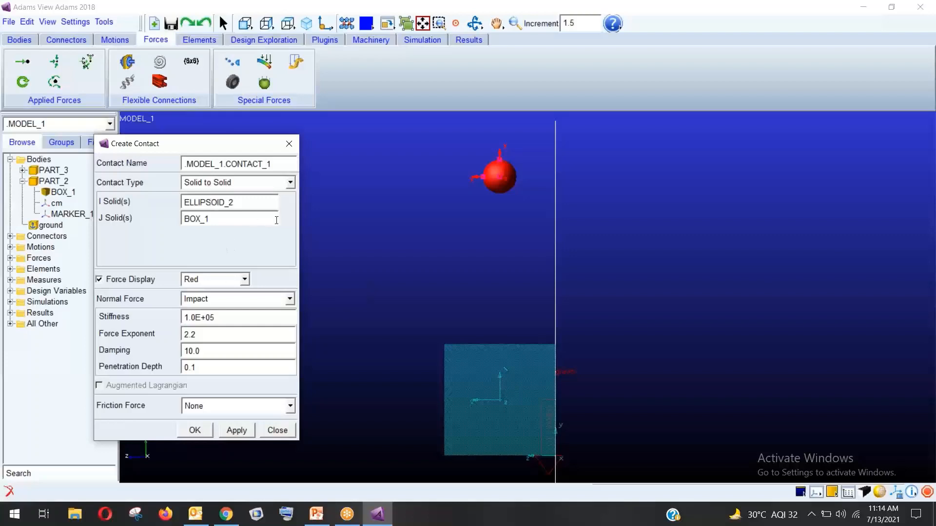
left_click(209, 279)
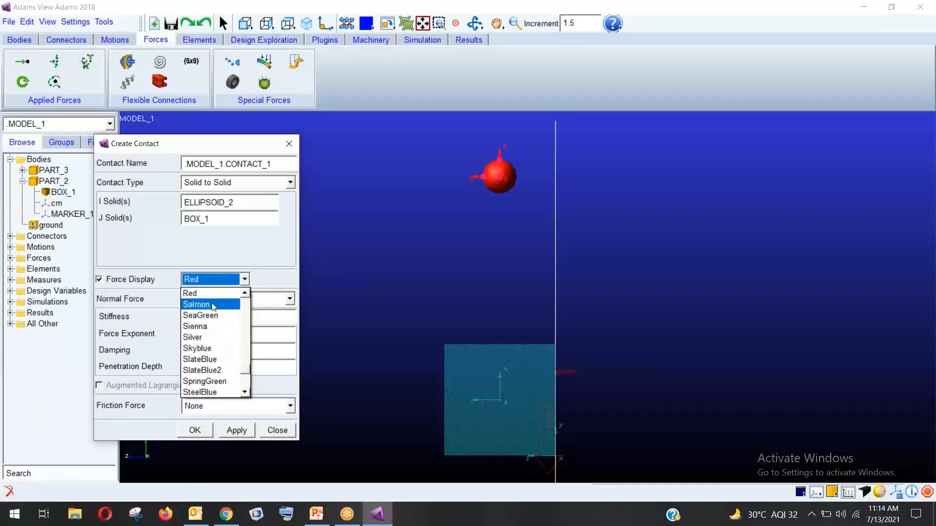
Set the contact's force display colour to Pink
scroll(217, 382, "down", 1)
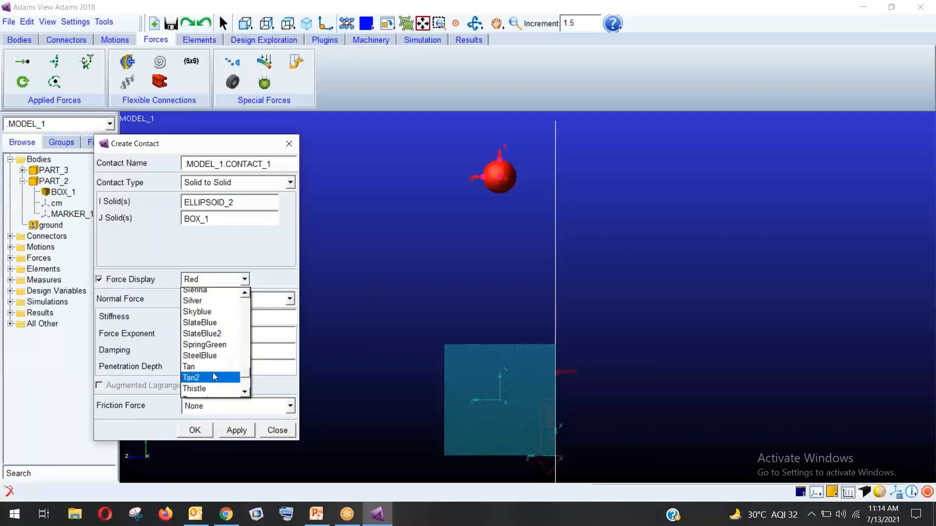
scroll(214, 336, "up", 1)
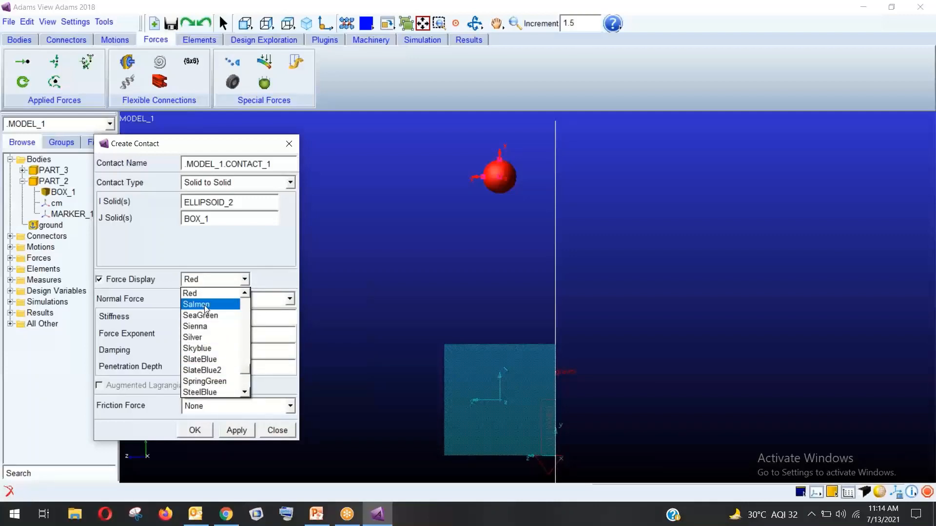
scroll(206, 309, "up", 1)
scroll(205, 312, "up", 2)
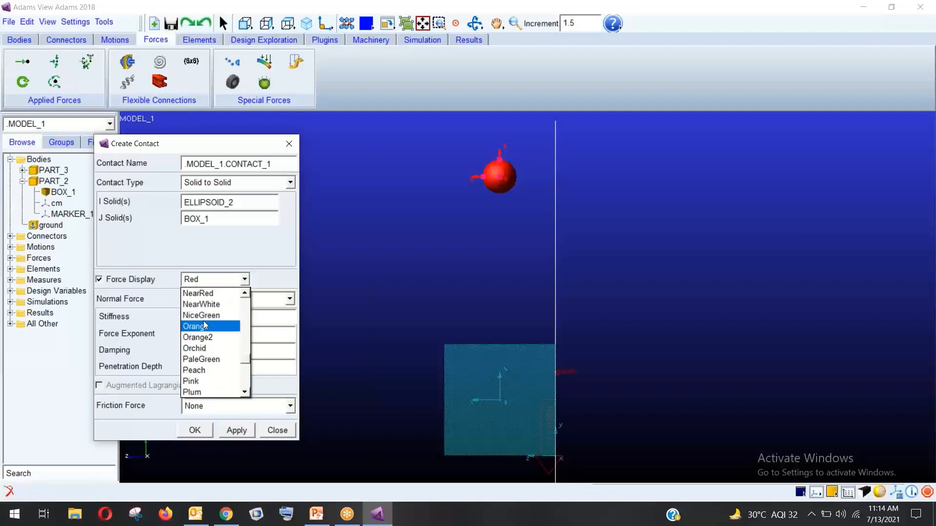
scroll(210, 353, "up", 3)
scroll(207, 353, "down", 5)
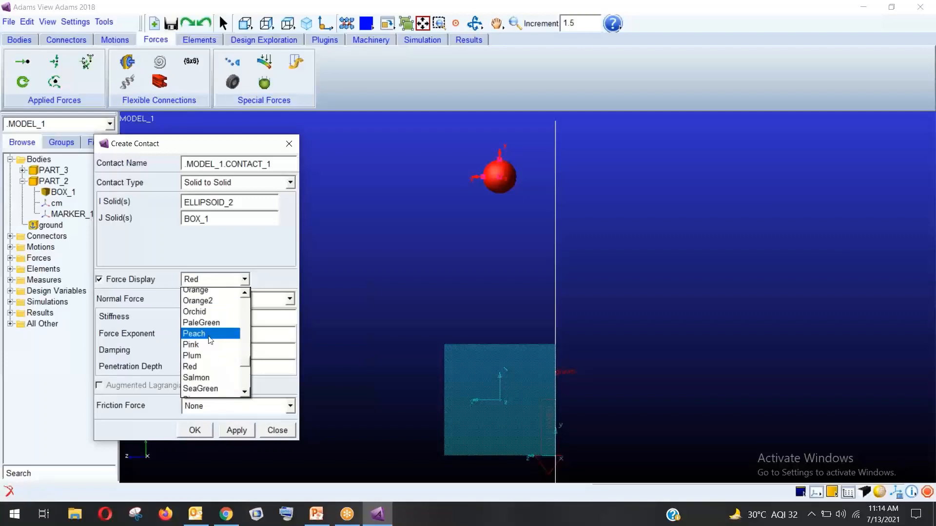
left_click(206, 346)
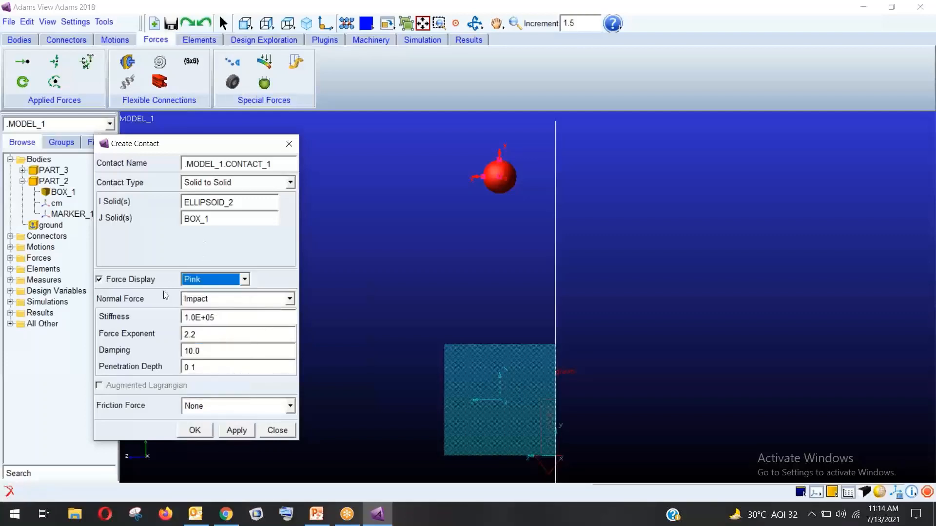
Try User Defined normal force, revert to Impact, and check stiffness 1.0E+05 and damping 10.0
left_click(231, 304)
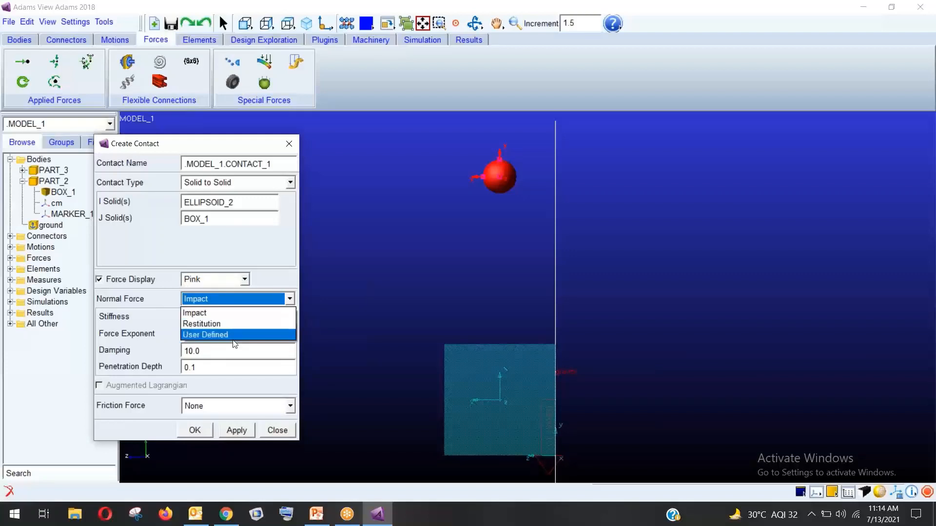
left_click(233, 334)
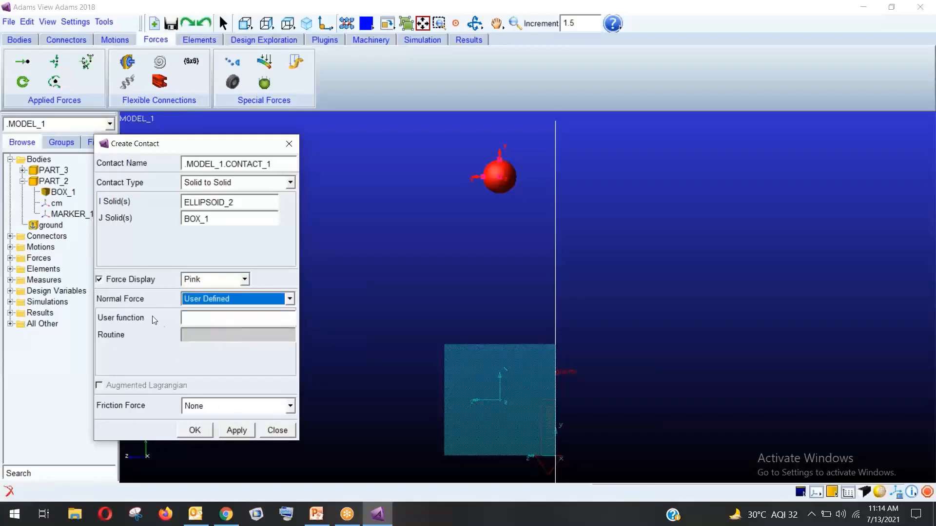
left_click(225, 303)
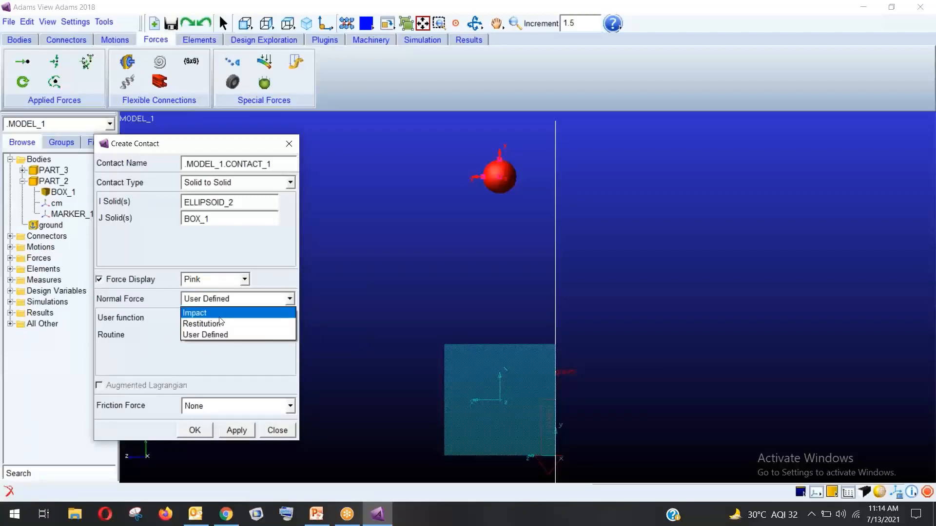
left_click(220, 313)
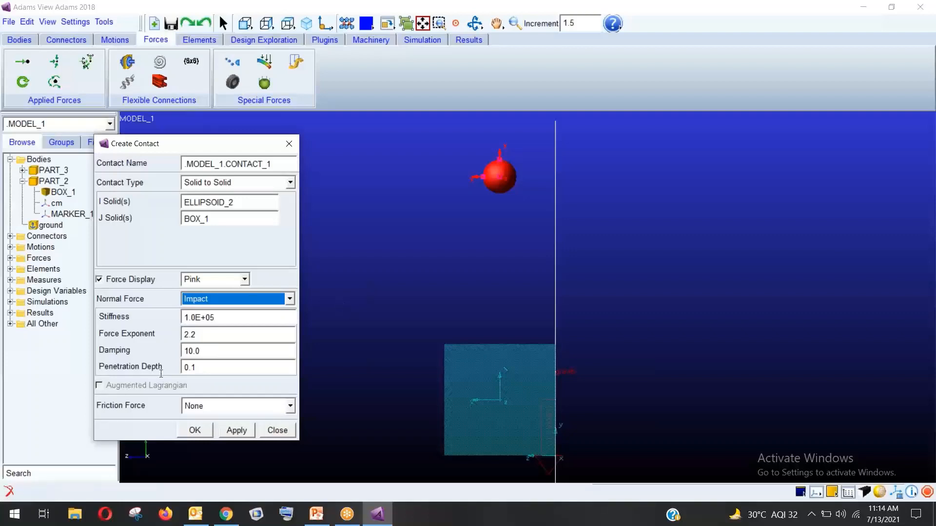
left_click(206, 335)
left_click(224, 320)
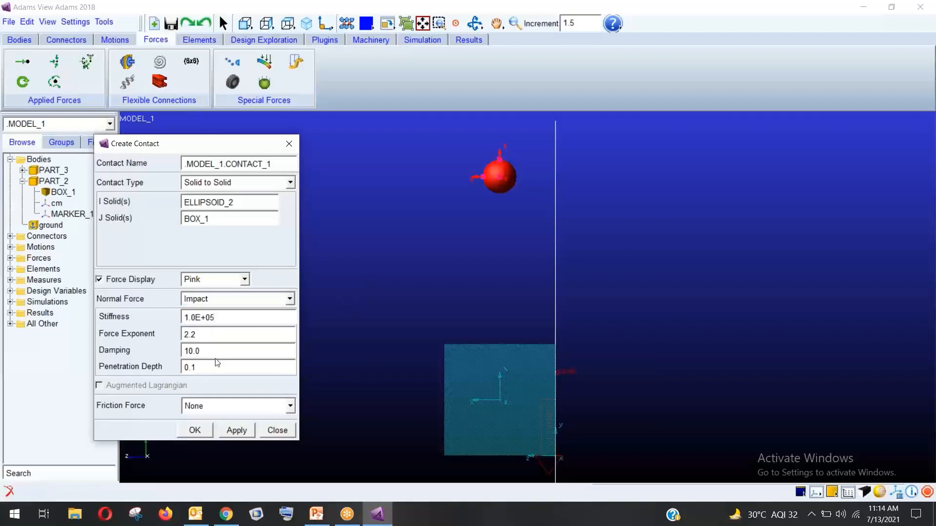
left_click(207, 346)
Confirm the Create Contact dialog with OK to create CONTACT_1 between sphere and box
left_click(196, 430)
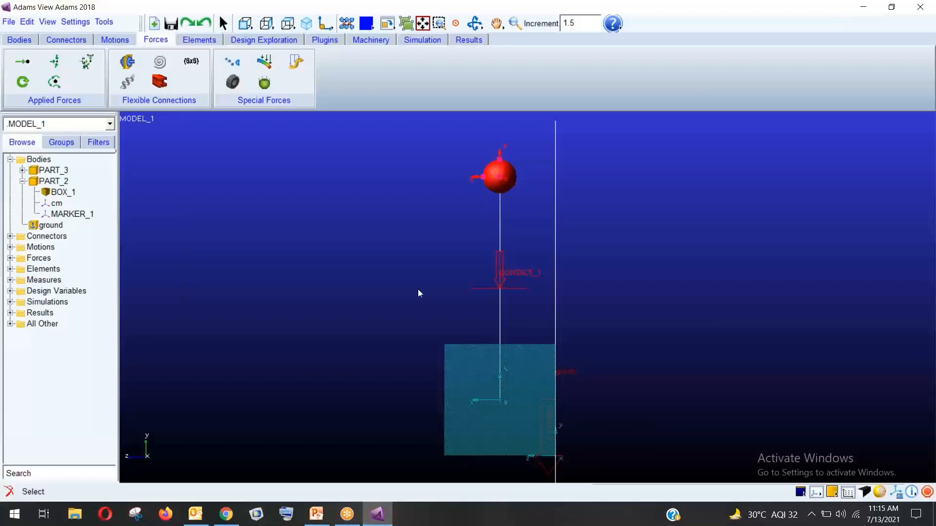
mouse_move(377, 514)
Run the 5-second, 50-step drop simulation twice, resetting after each run, then close Simulation Control
left_click(422, 40)
left_click(142, 62)
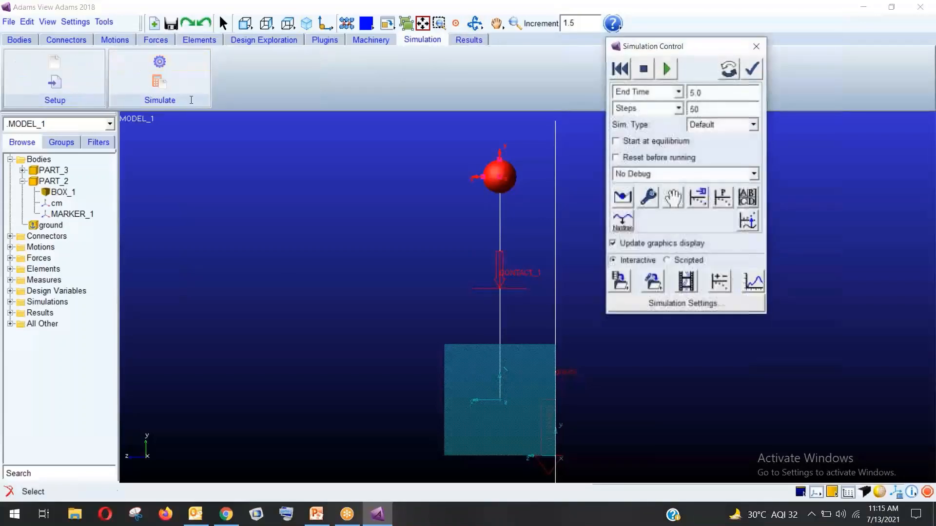
left_click_drag(682, 48, 217, 86)
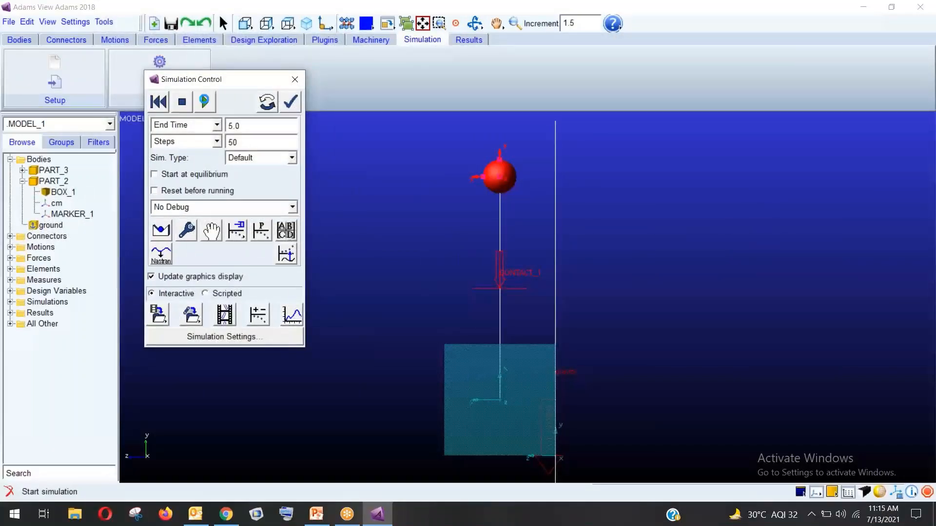
left_click(205, 102)
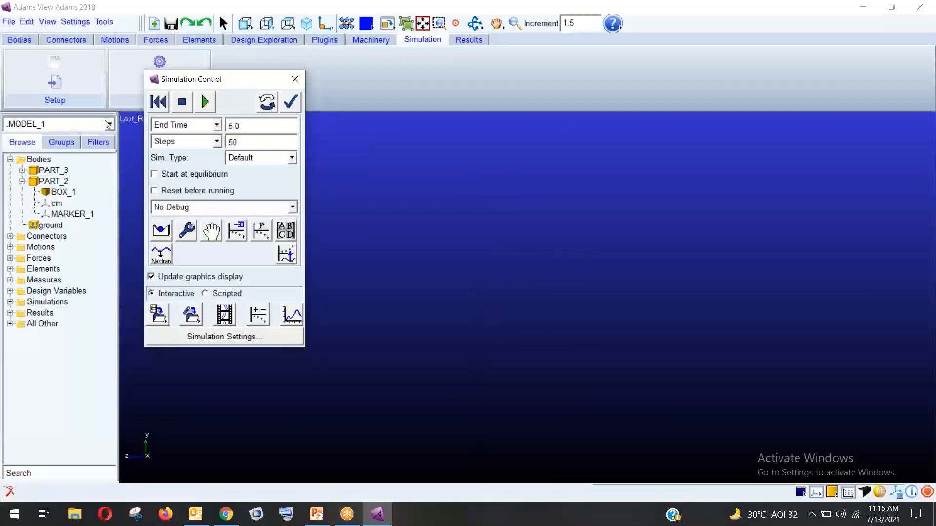
left_click(159, 102)
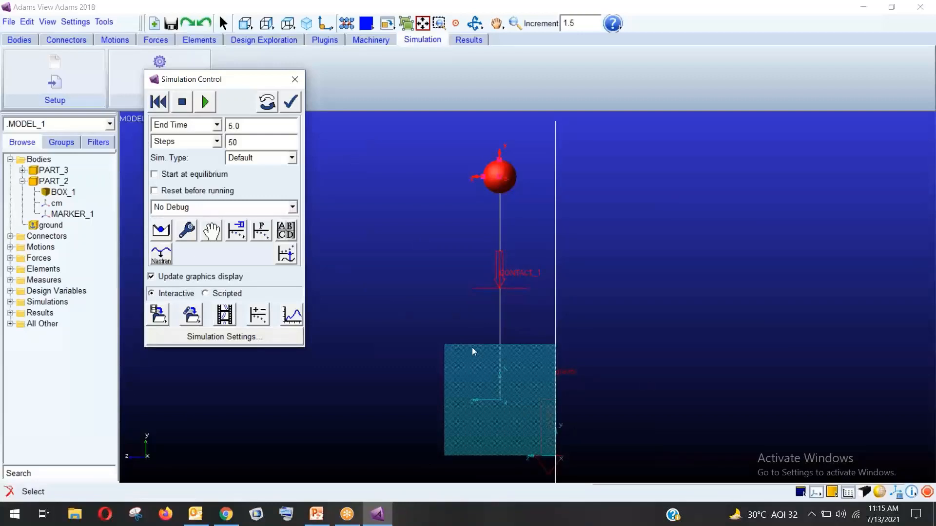
left_click(204, 102)
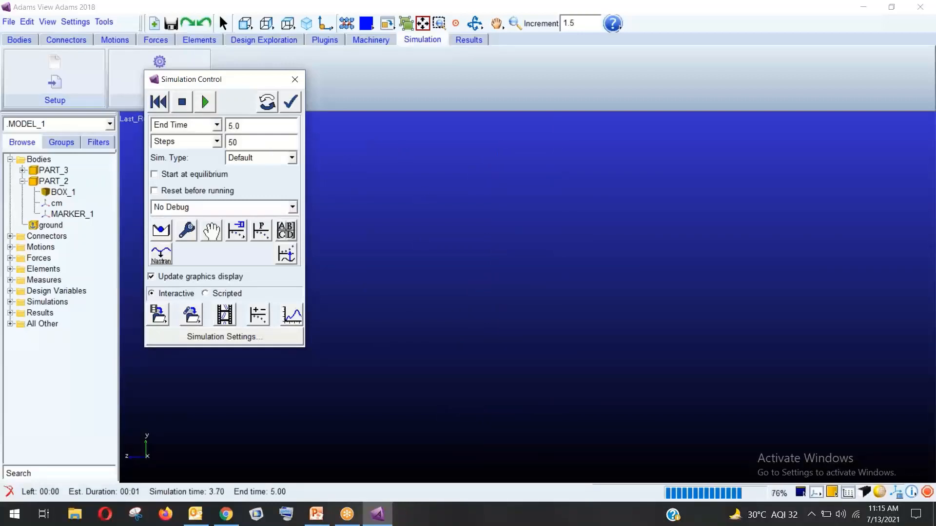
left_click(159, 102)
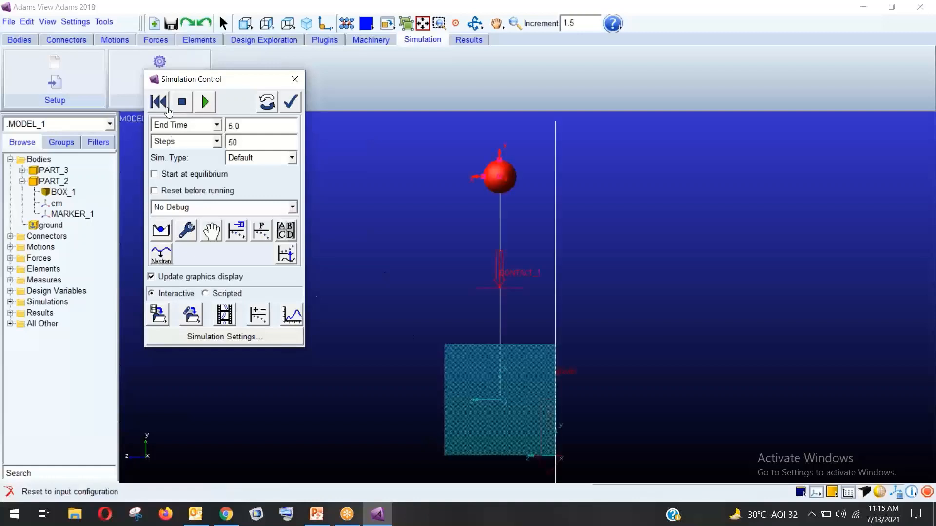
left_click(293, 80)
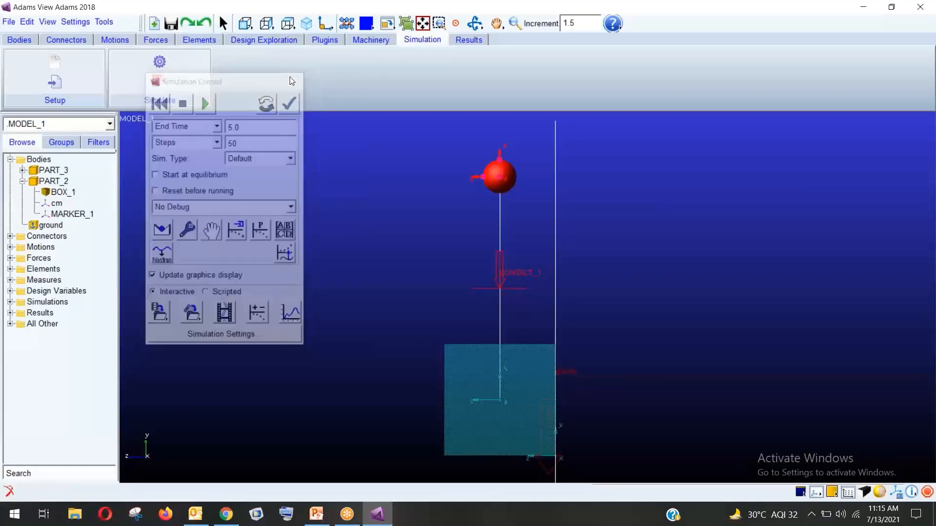
left_click(22, 181)
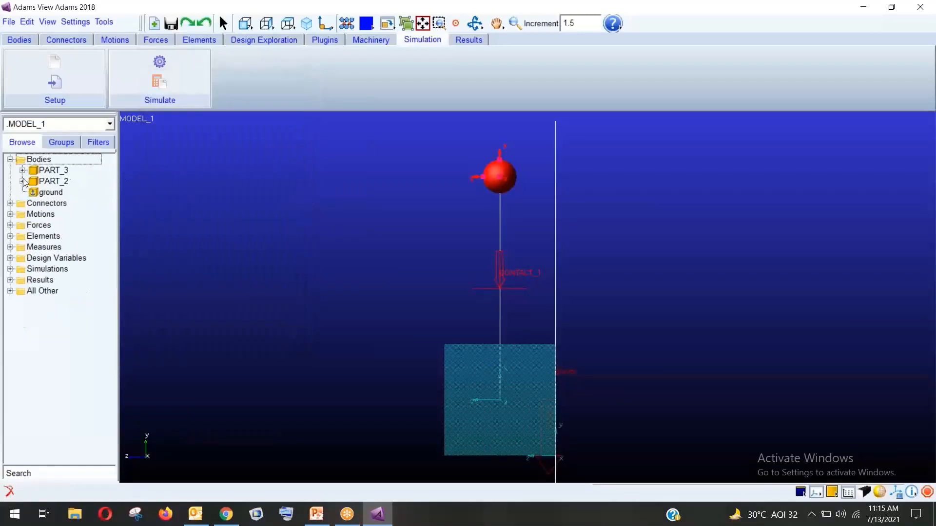
right_click(55, 171)
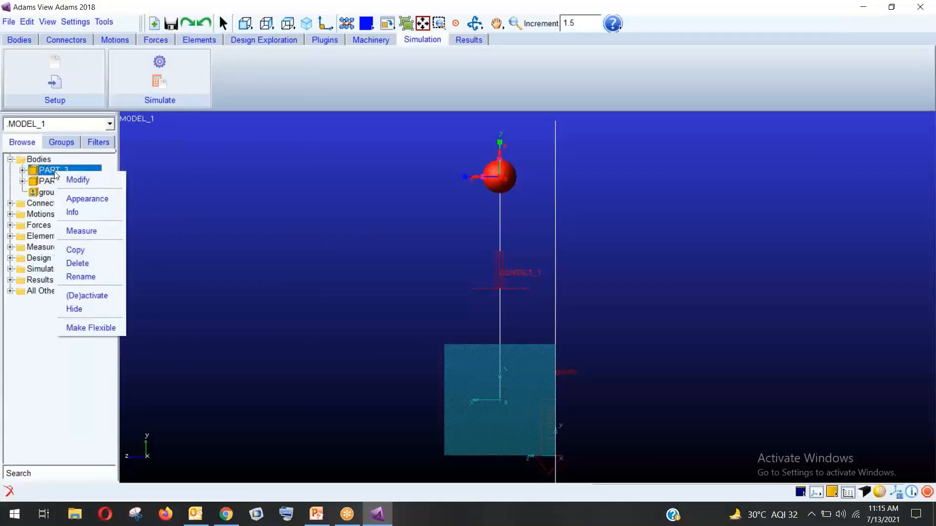
left_click(81, 180)
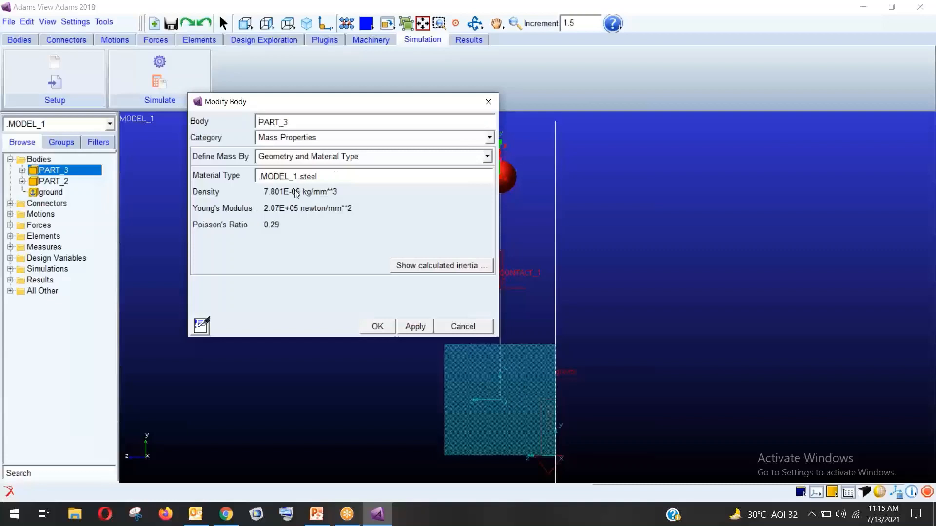
left_click(304, 157)
left_click(298, 172)
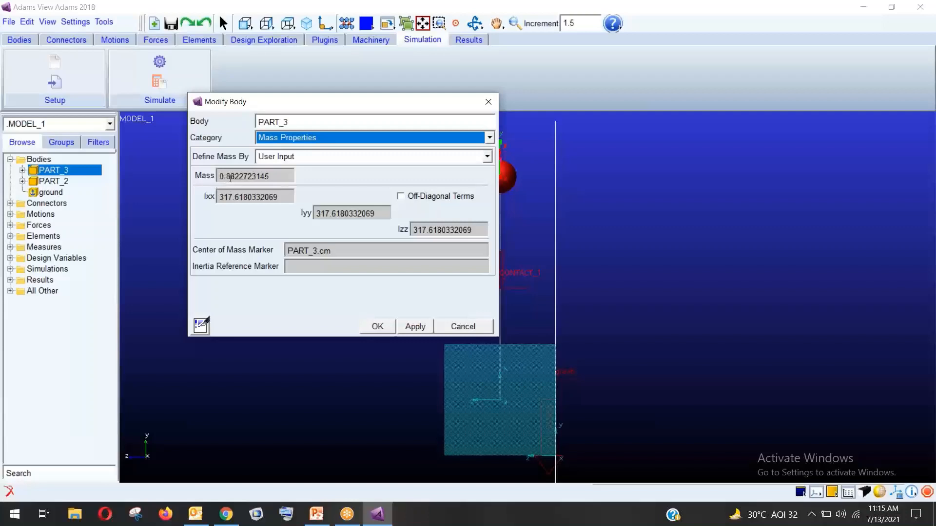
left_click(460, 327)
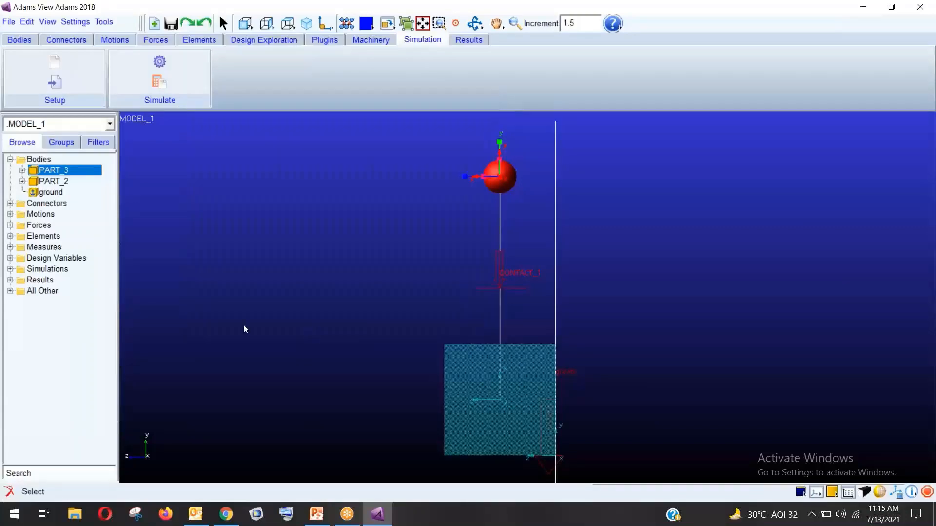
left_click(365, 271)
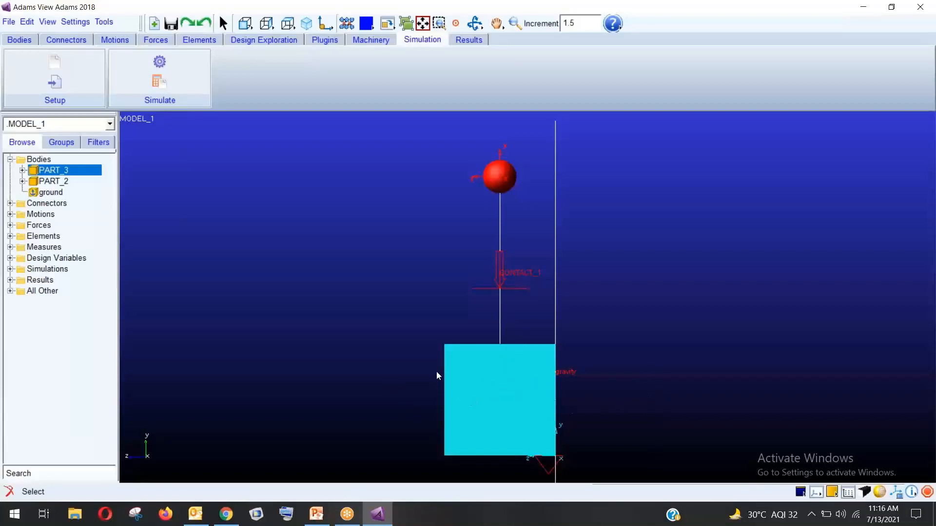
Create a fixed joint between PART_2 and ground located at PART_2.cm
left_click(63, 40)
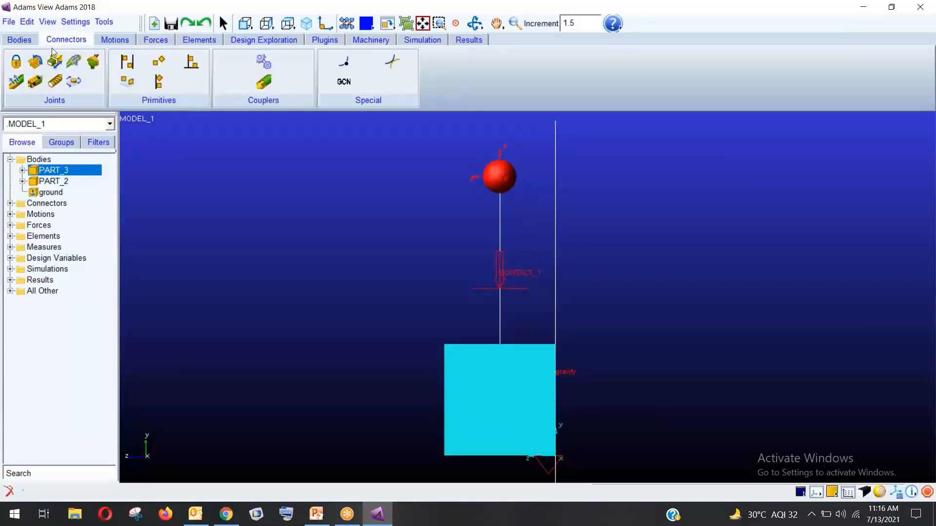
left_click(15, 66)
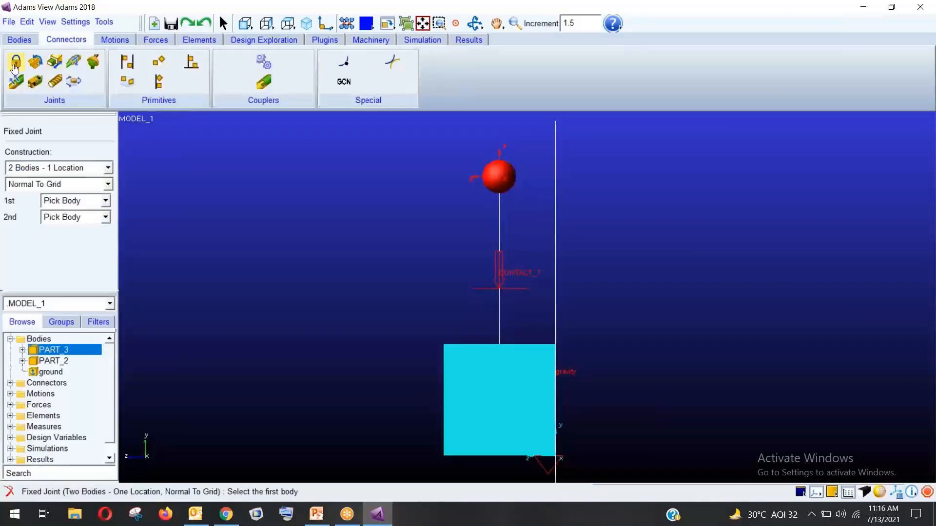
left_click(476, 414)
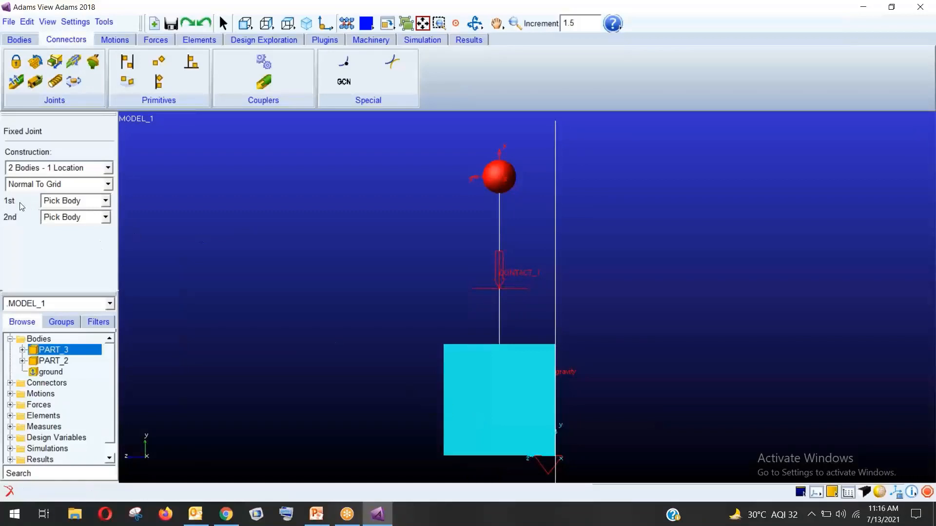
left_click(481, 388)
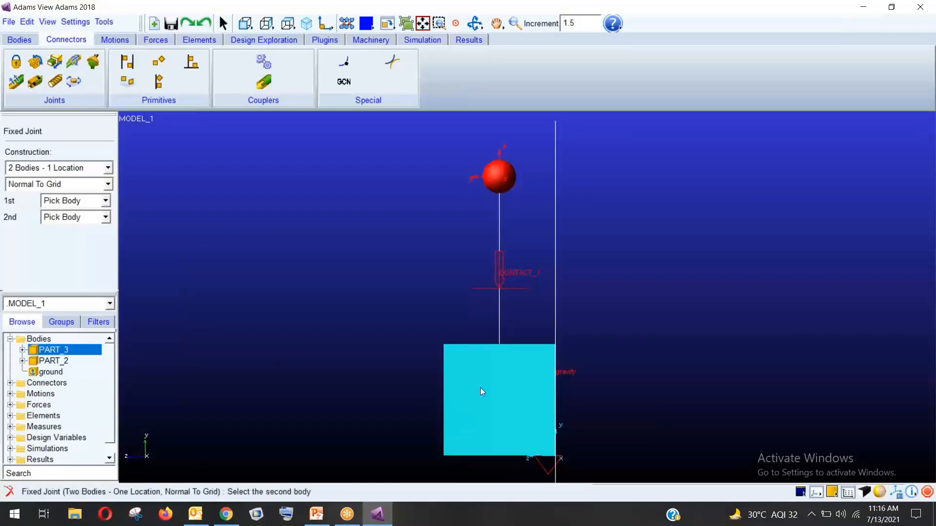
left_click(417, 397)
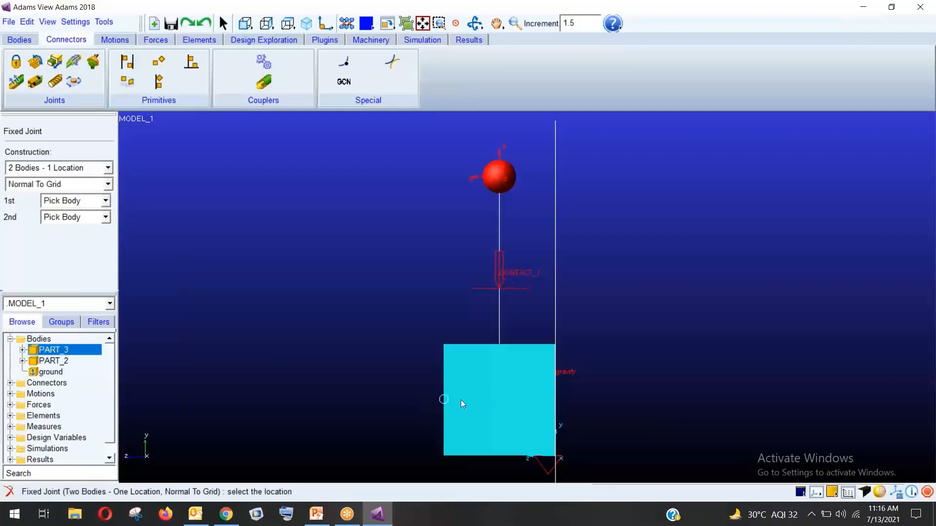
left_click(498, 397)
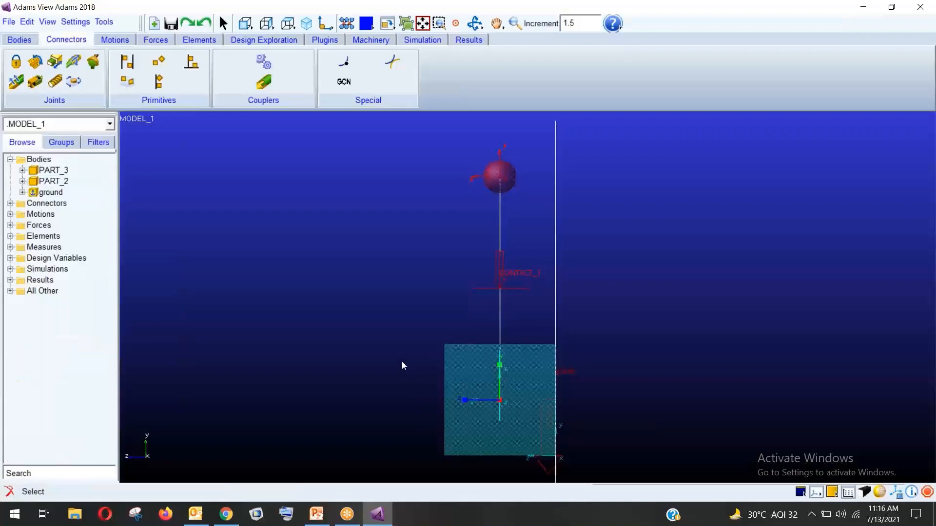
Toggle wireframe and shaded display while rotating the view obliquely, ending in wireframe
key("shift+s")
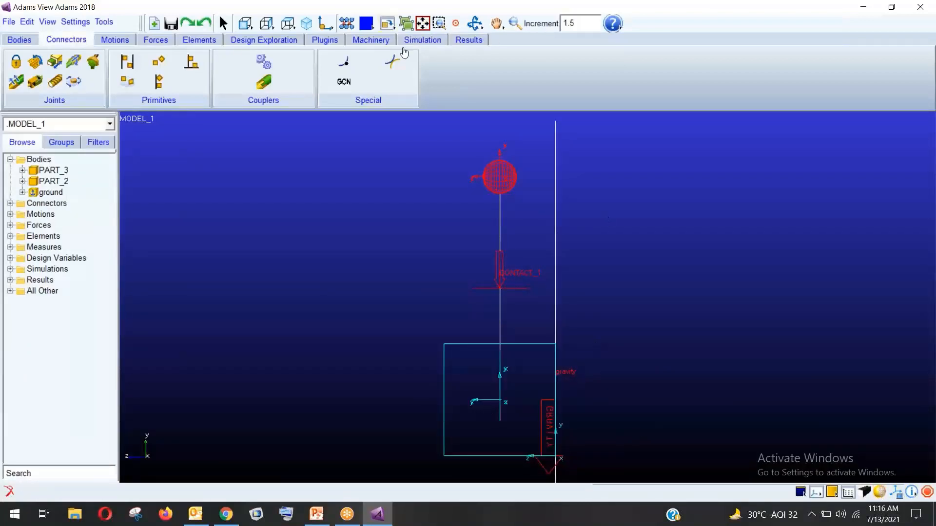
key("r")
left_click_drag(585, 183, 706, 337)
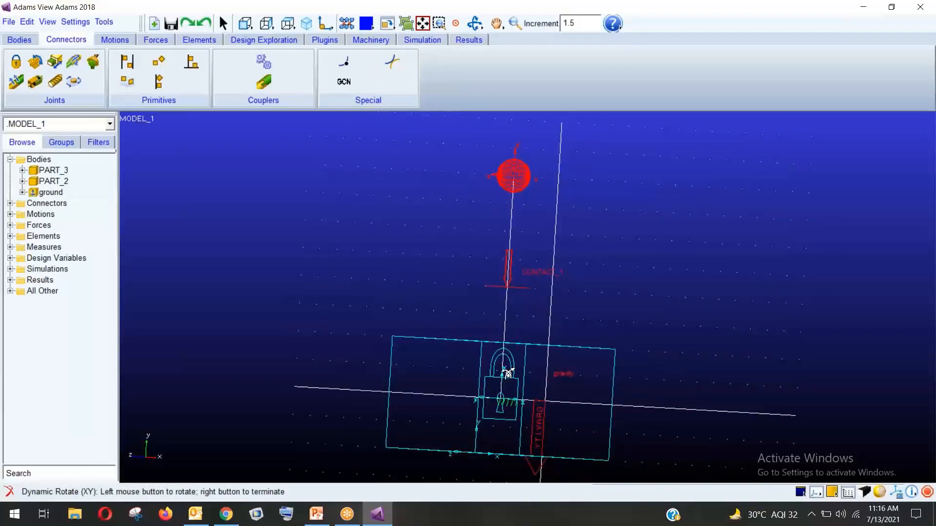
left_click(879, 492)
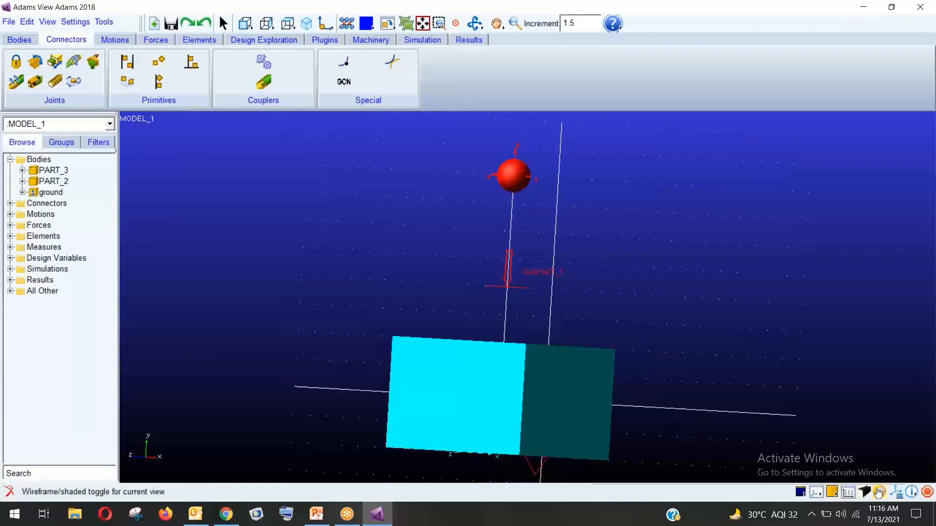
key("r")
left_click_drag(683, 322, 686, 326)
left_click(881, 492)
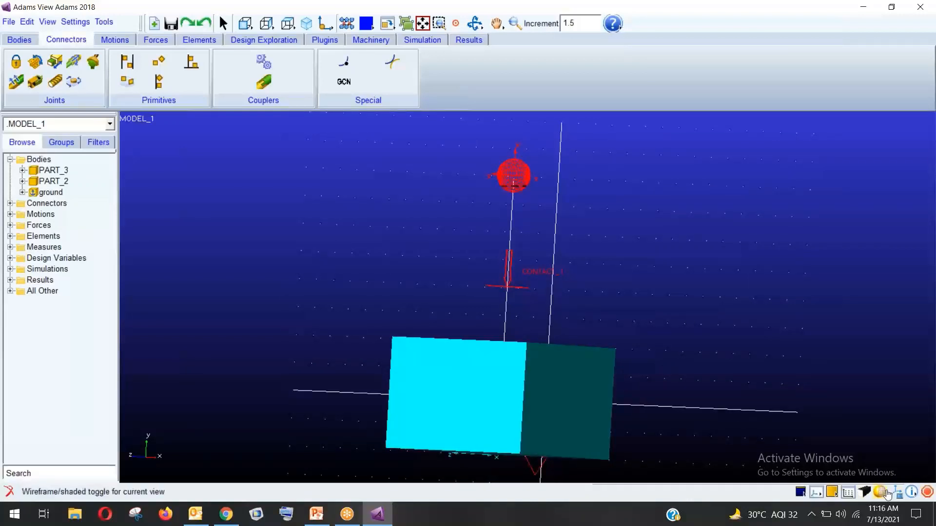
left_click(76, 21)
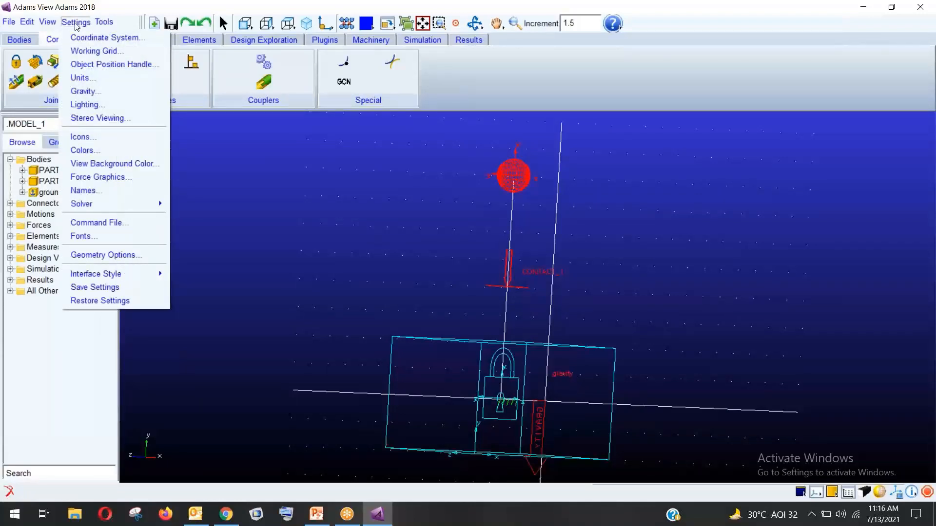
In the Icons settings, set all model icons On with a new size of 10
left_click(90, 138)
left_click_drag(261, 119, 159, 77)
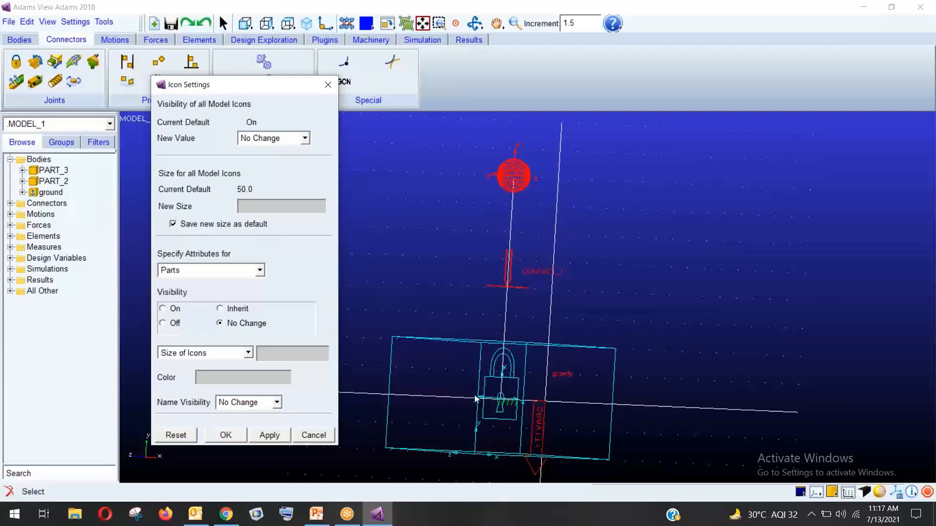
left_click(304, 140)
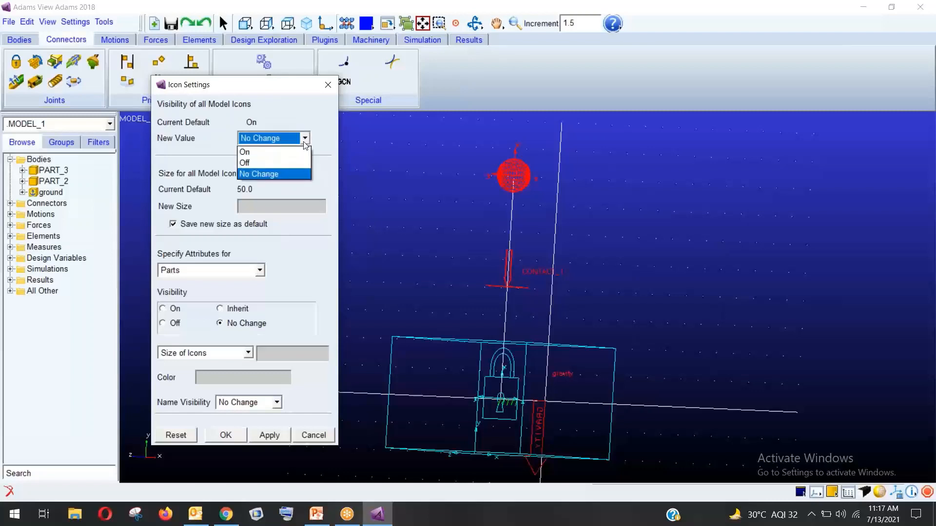
left_click(247, 153)
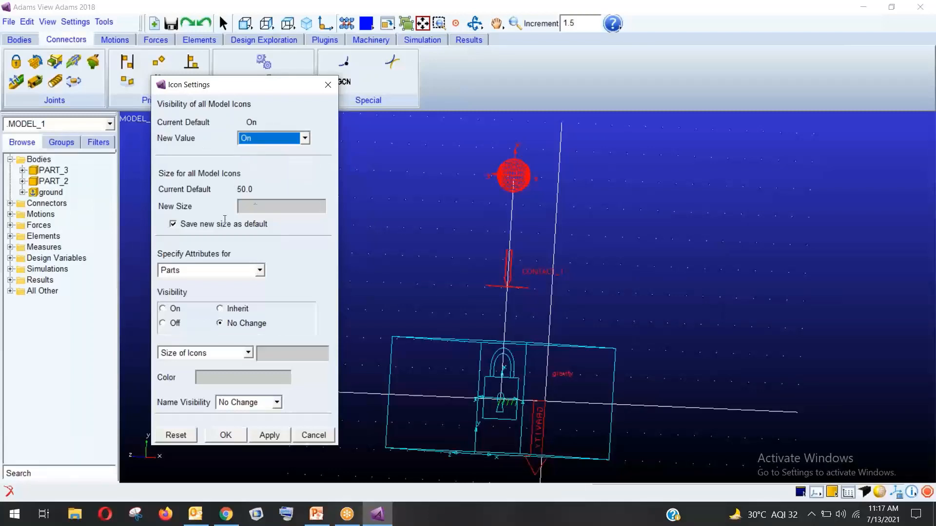
left_click(262, 205)
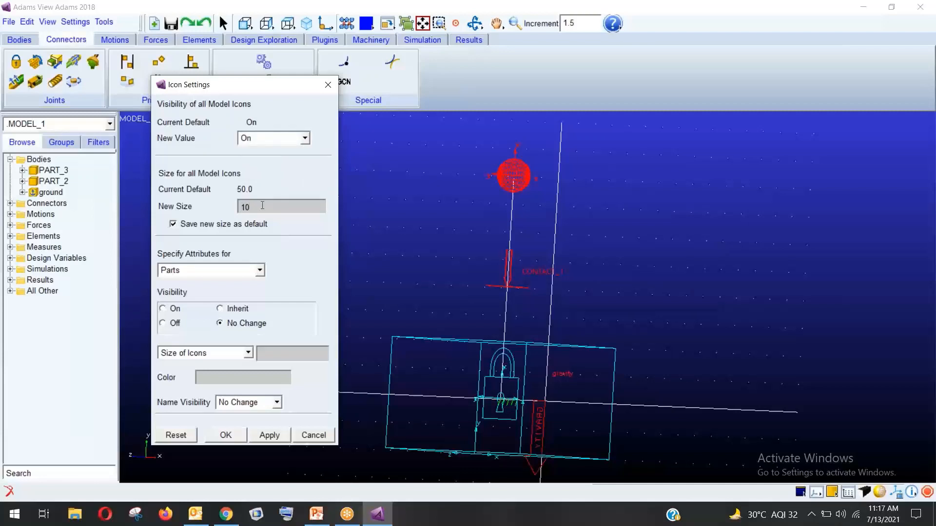
left_click(240, 436)
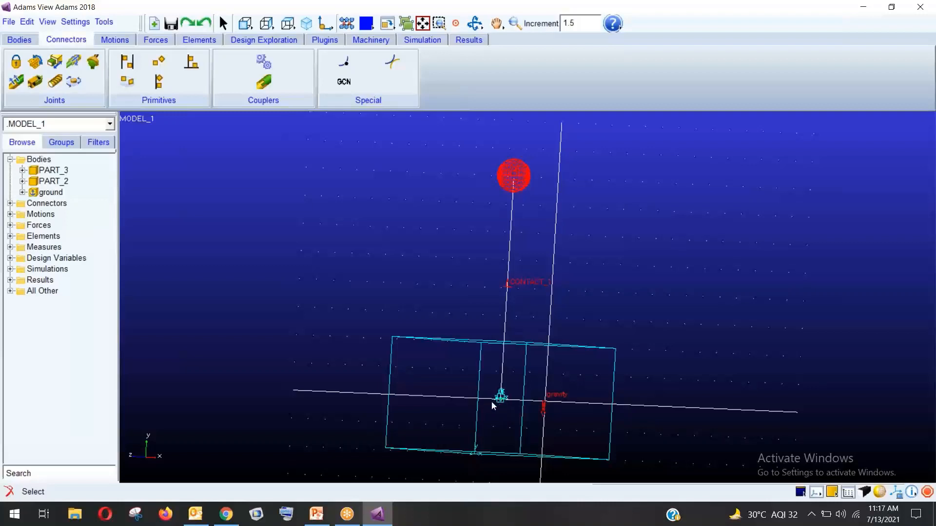
Show MODEL_1 in front view with shaded bodies, ready for simulation tools
left_click(245, 23)
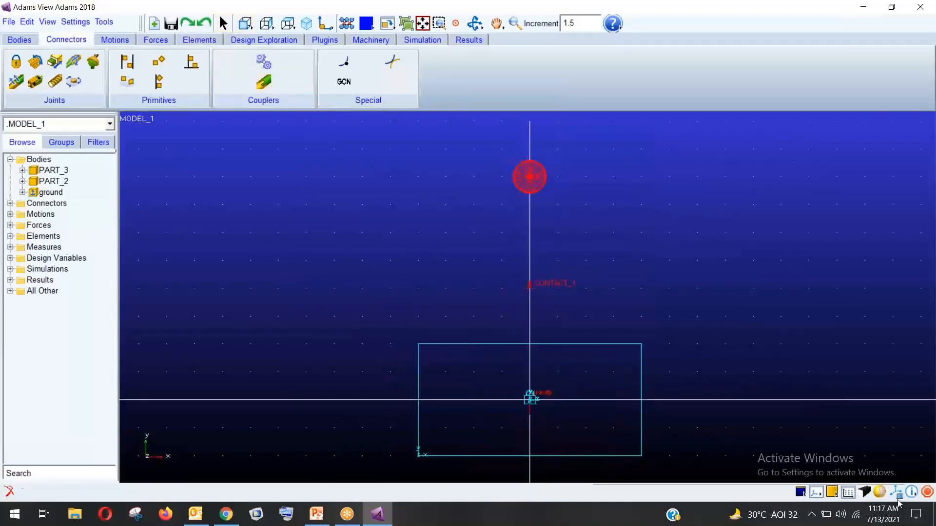
key("s")
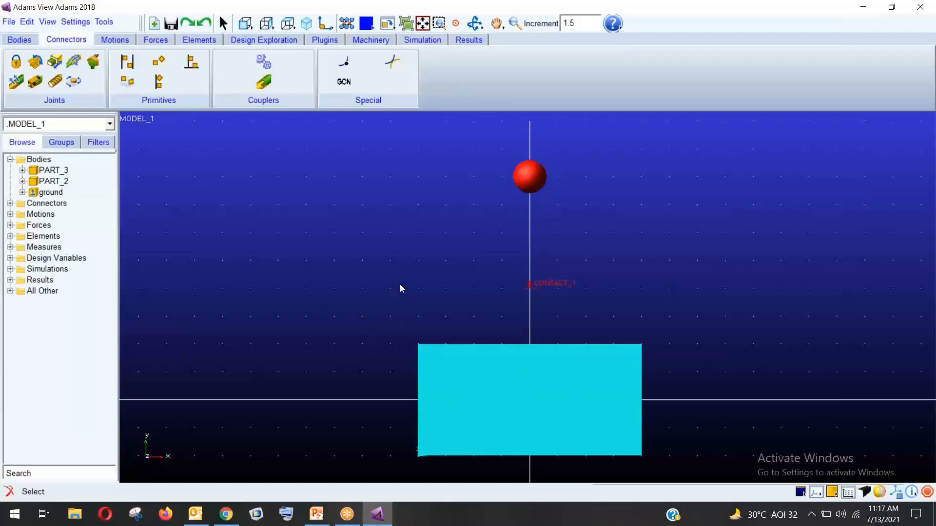
left_click(422, 40)
Simulate the sphere drop with End Time 2 and a 0.01 step size
left_click(144, 70)
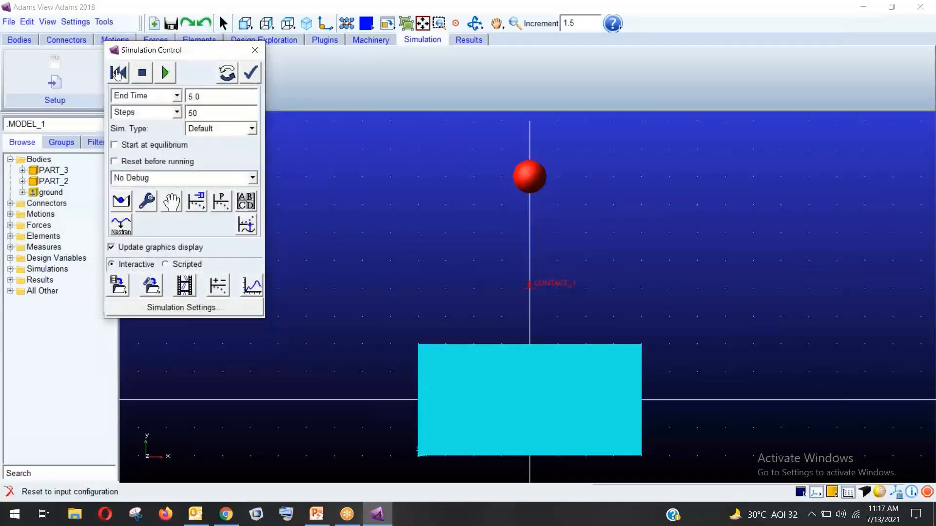
left_click(176, 96)
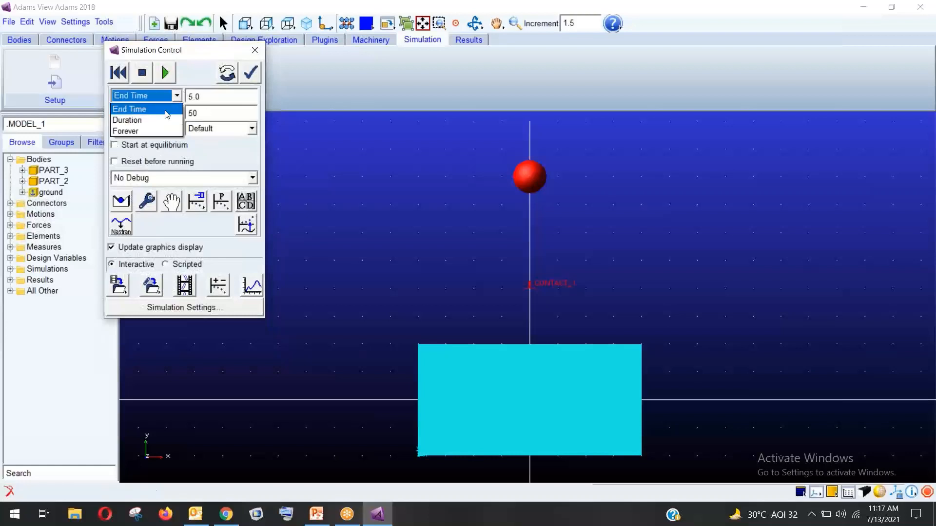
left_click(179, 100)
double_click(191, 96)
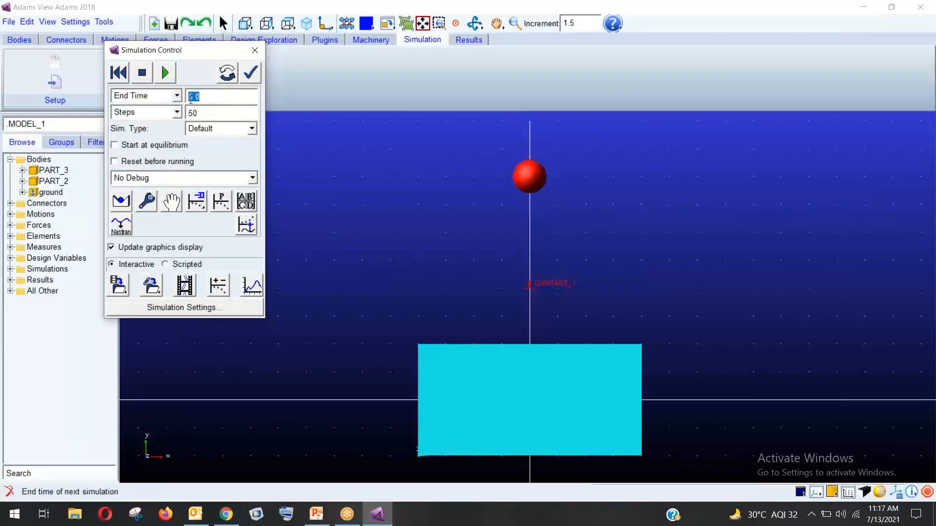
type("2")
left_click(176, 107)
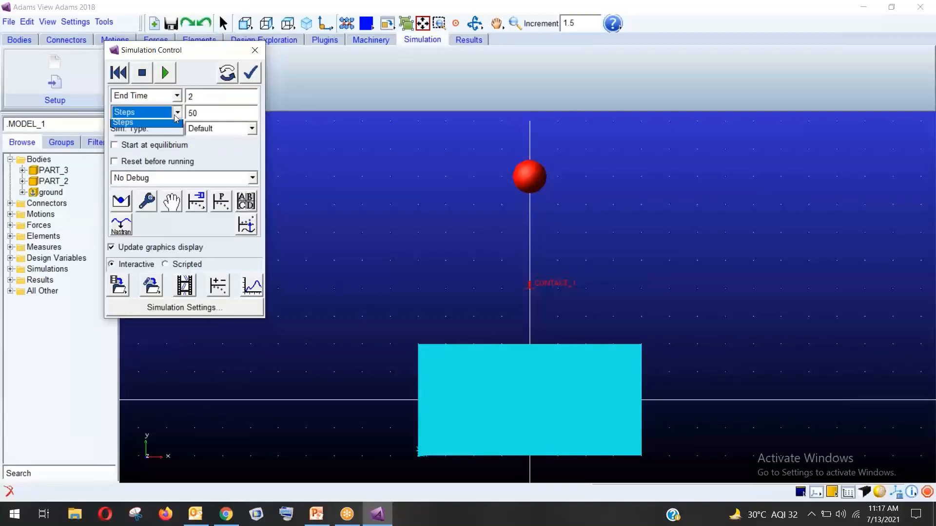
left_click(146, 122)
left_click(197, 113)
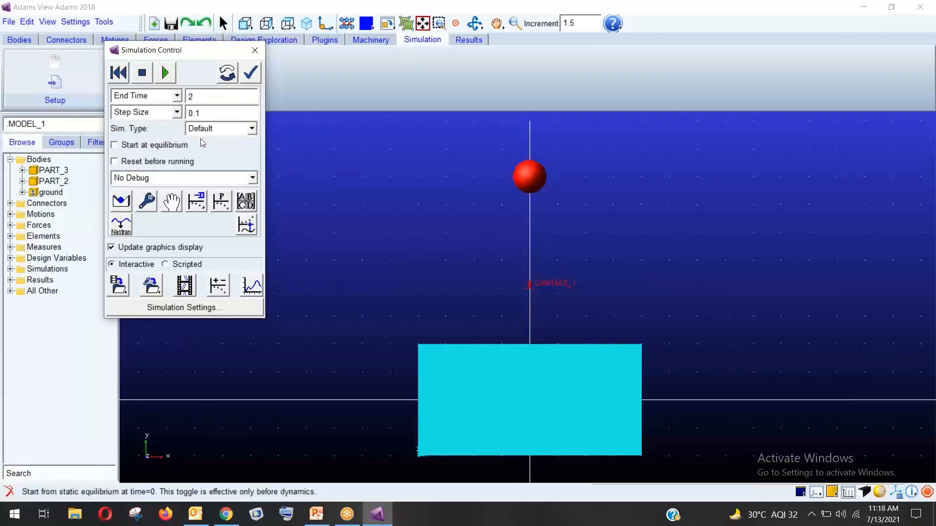
type("0")
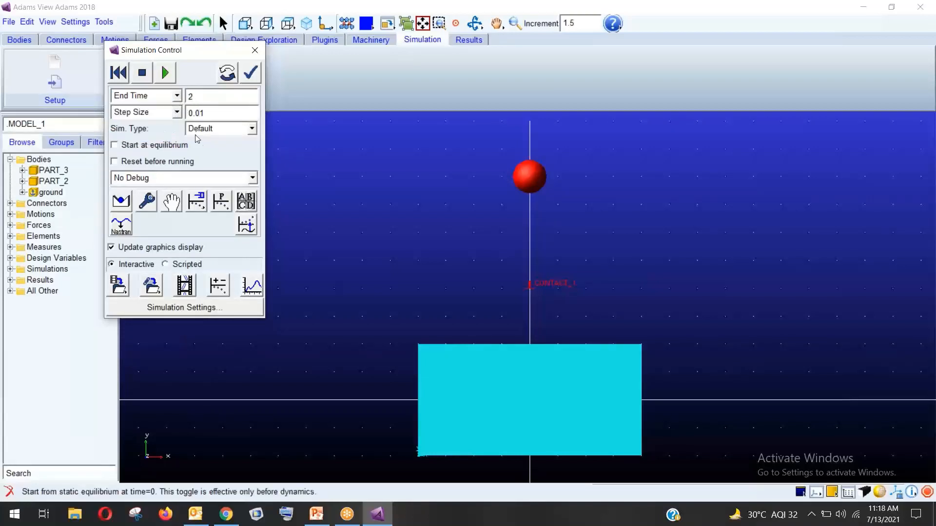
left_click(165, 72)
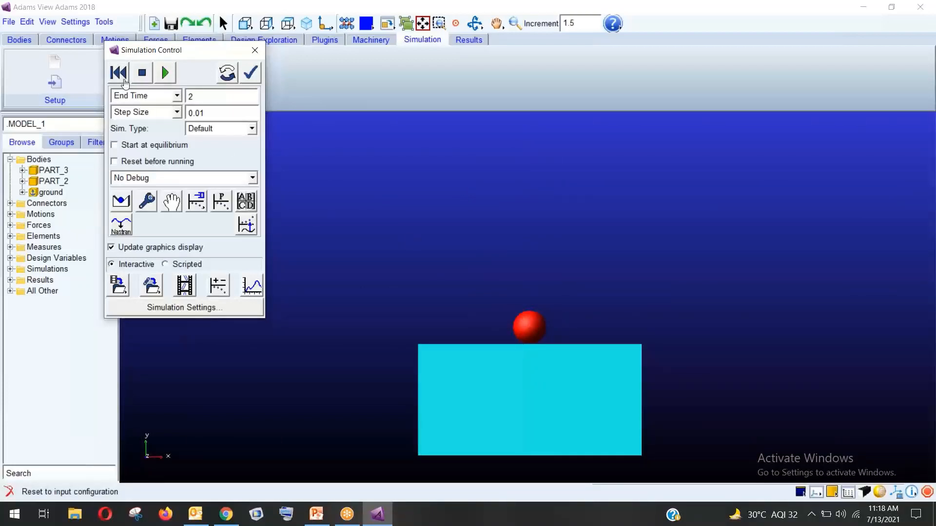
left_click(184, 285)
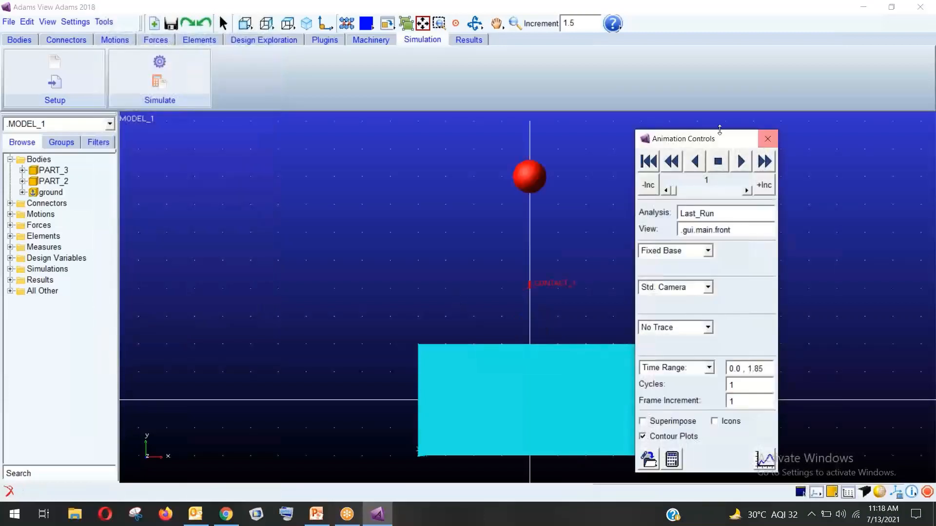
Play the Last_Run ball-drop animation from the first frame, then close the animation panel
left_click_drag(697, 139, 309, 82)
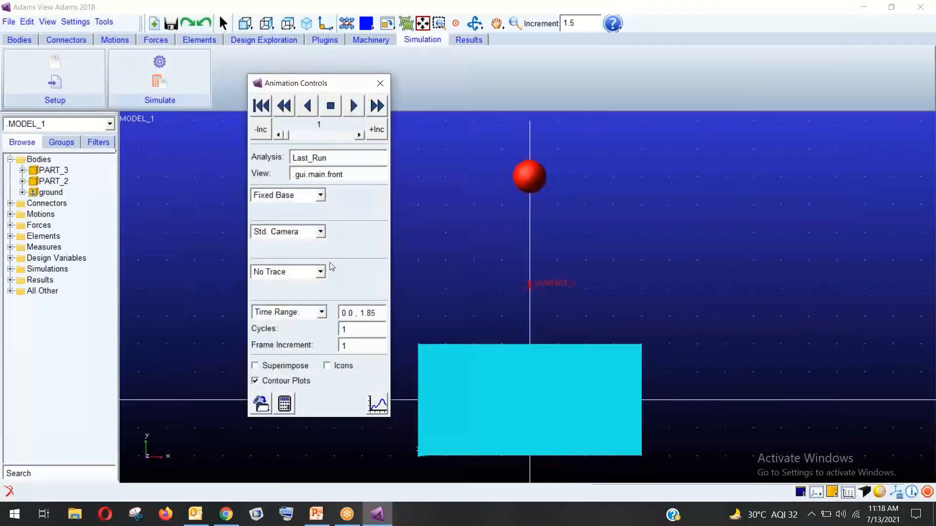
left_click(262, 107)
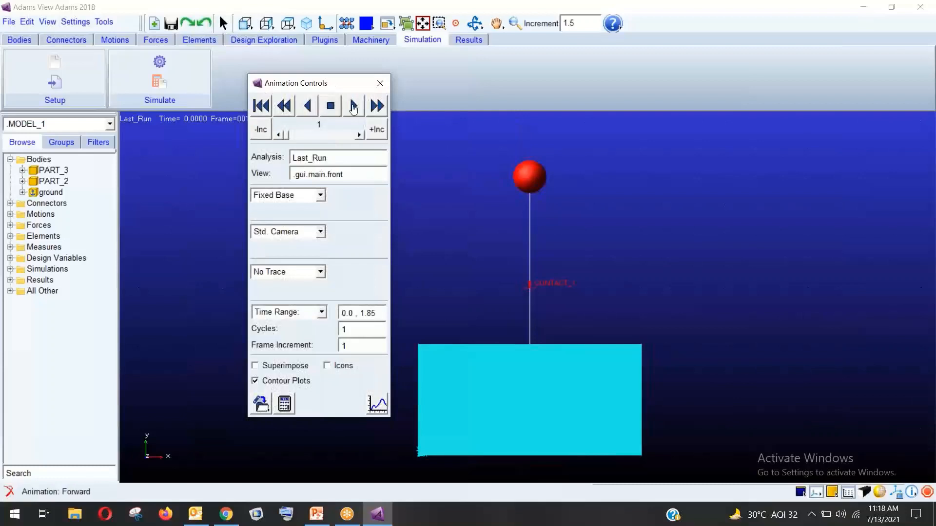
left_click(353, 106)
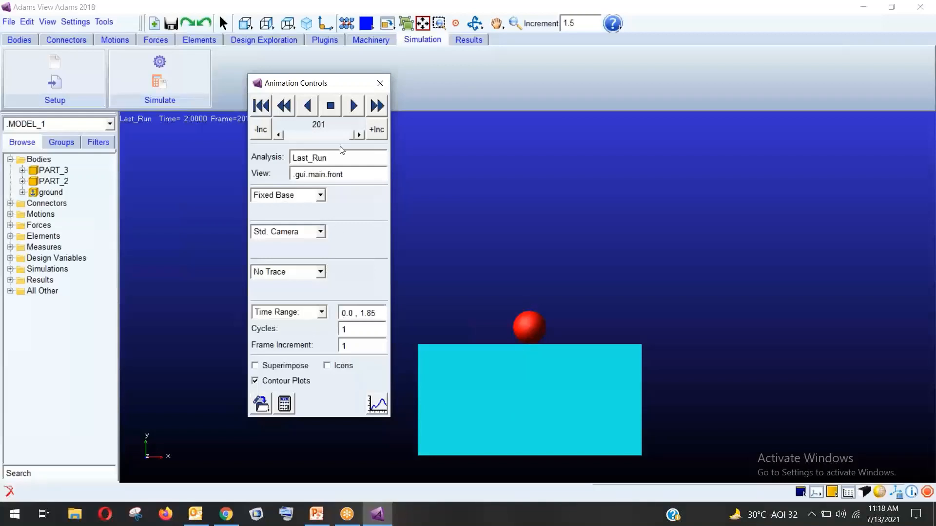
left_click(381, 83)
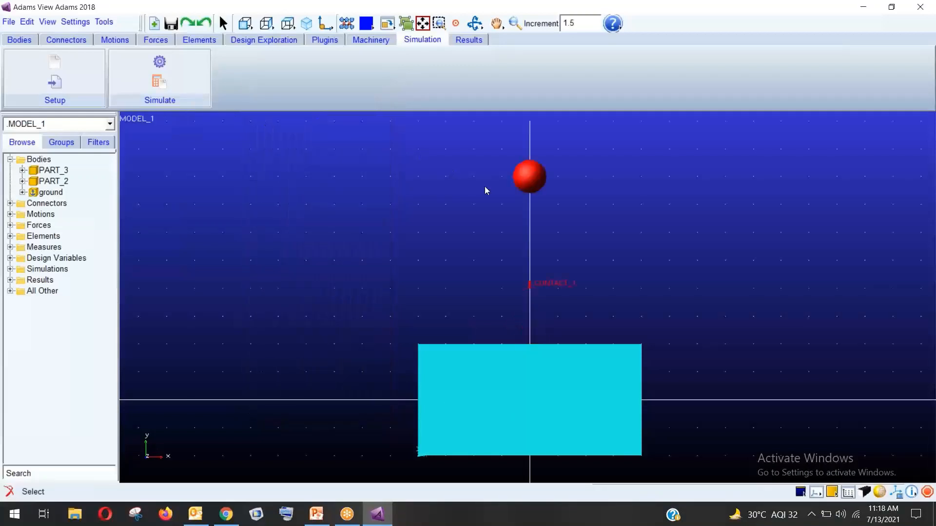
left_click(464, 43)
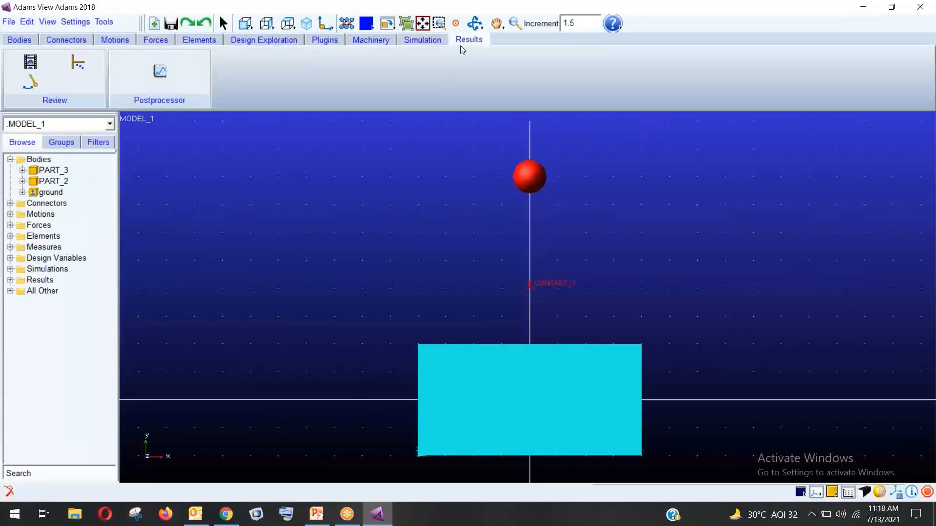
Open the PostProcessor in a two-view layout with the Last_Run animation in the right view
left_click(151, 71)
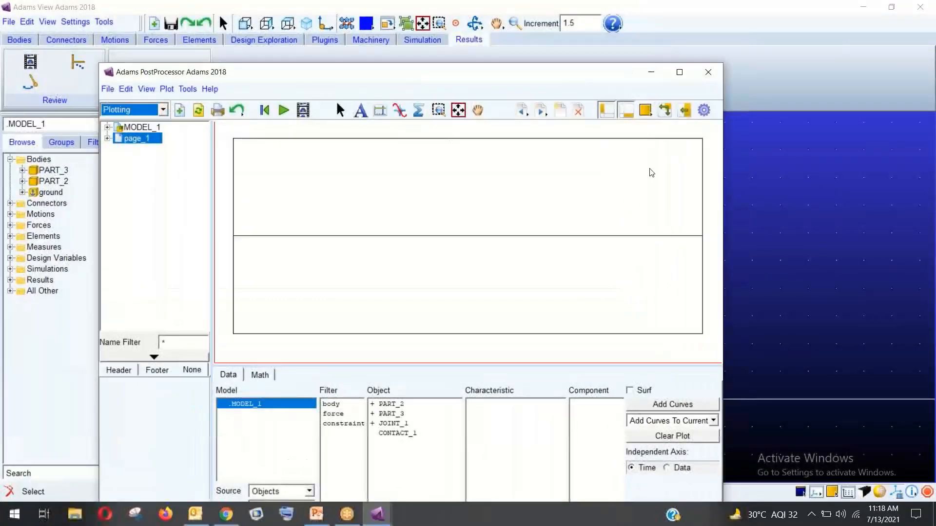
left_click(645, 110)
left_click(676, 113)
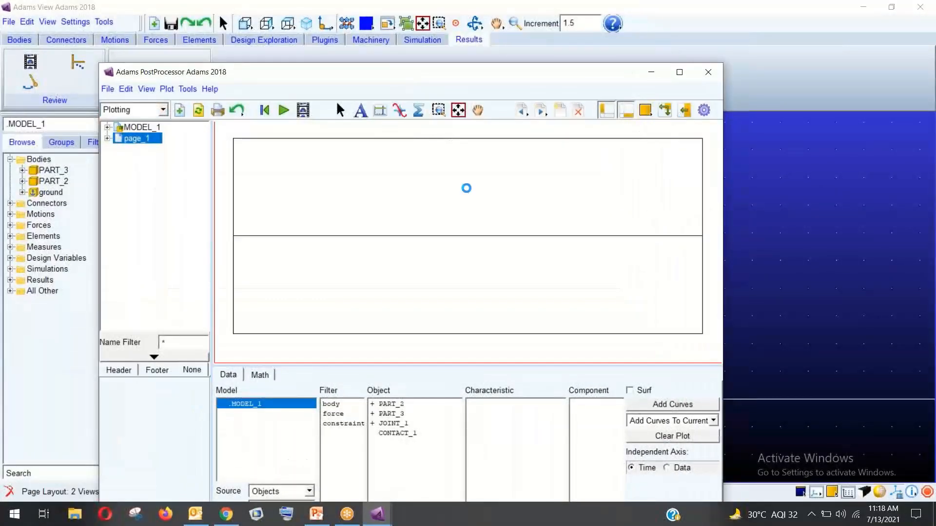
right_click(567, 180)
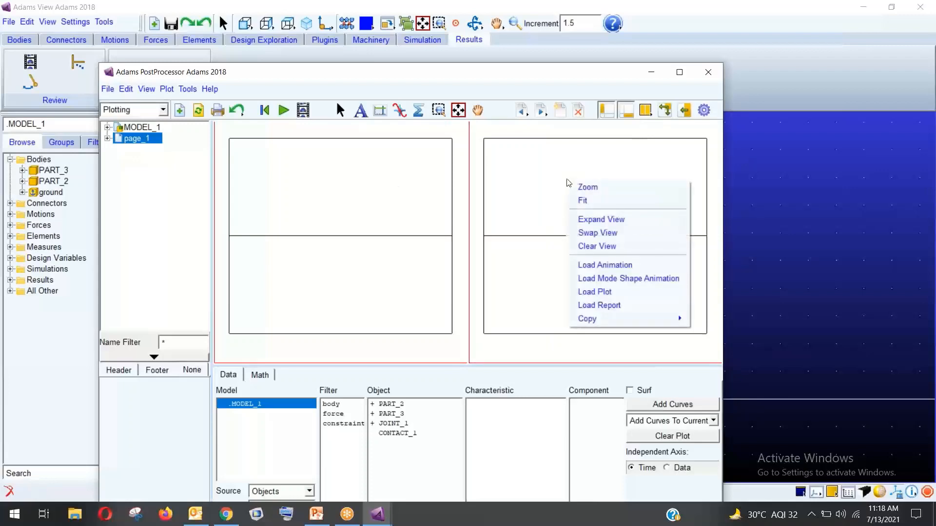
left_click(600, 265)
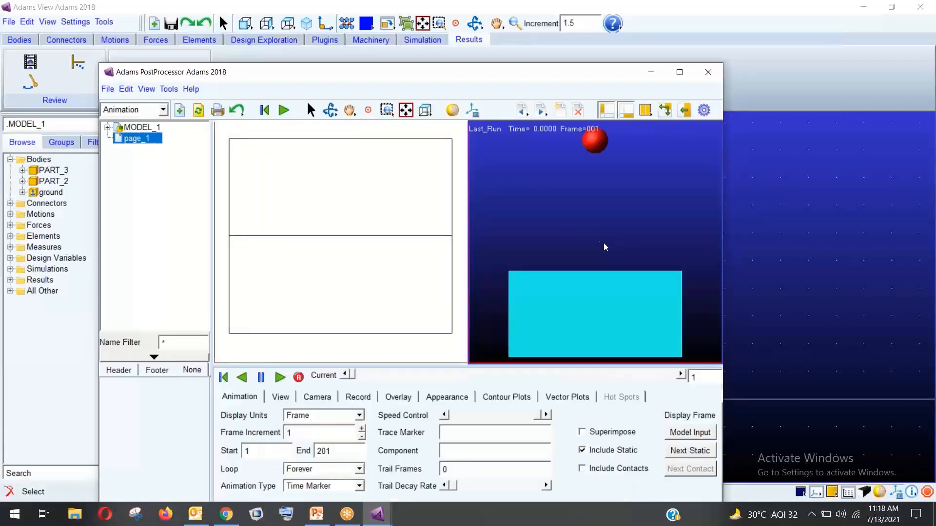
Plot CONTACT_1's Element_Force Y component in the left view, replacing a first X curve
left_click(326, 219)
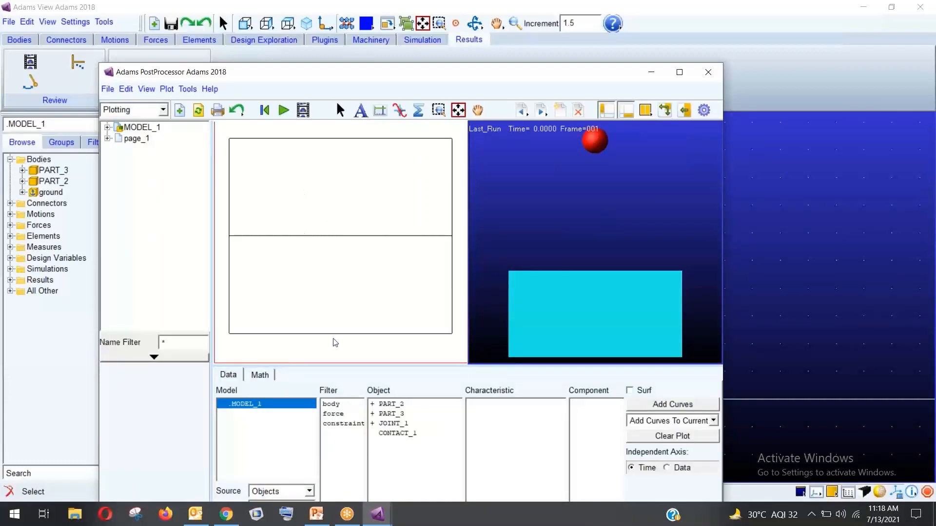
left_click(334, 414)
left_click(405, 404)
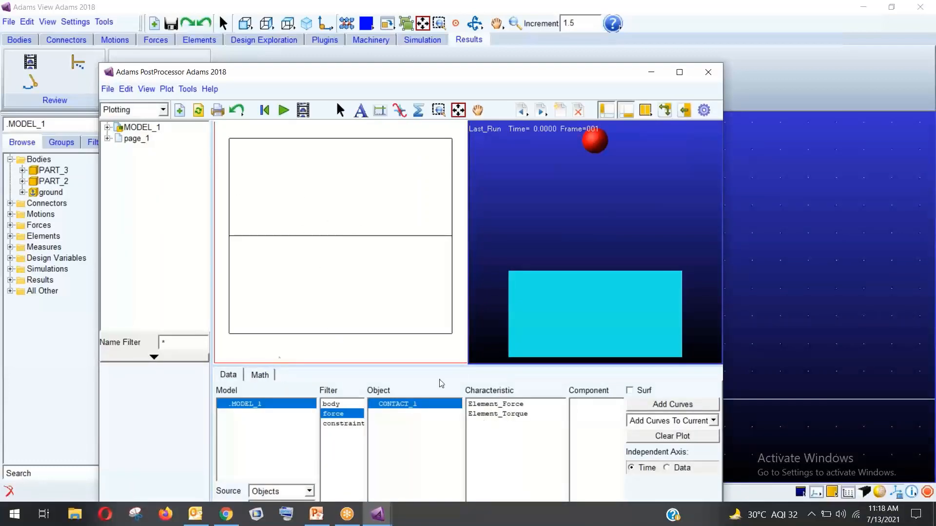
left_click(496, 407)
left_click(584, 405)
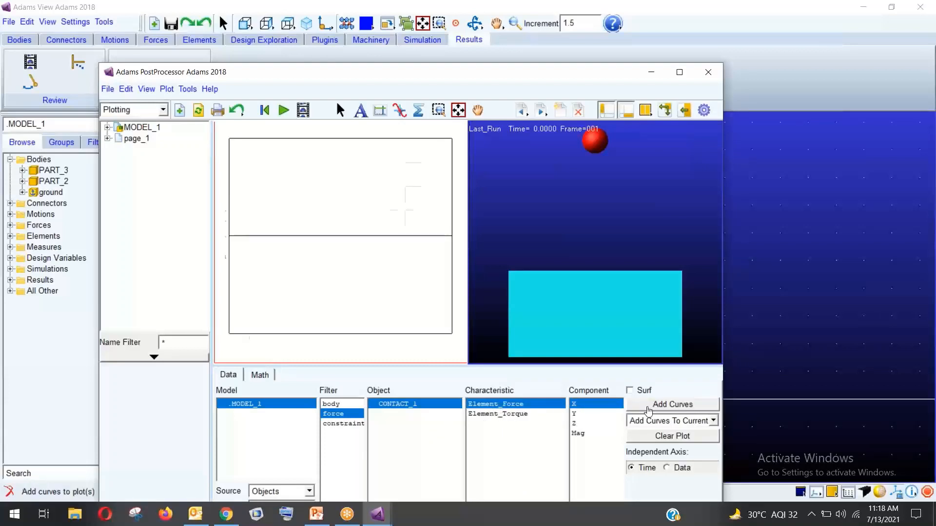
left_click(647, 407)
left_click(600, 415)
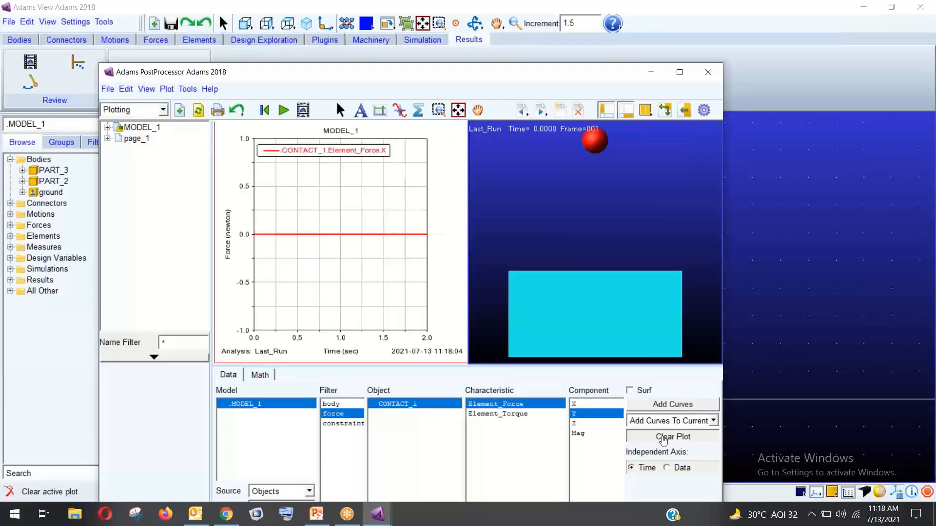
left_click(669, 436)
left_click(660, 405)
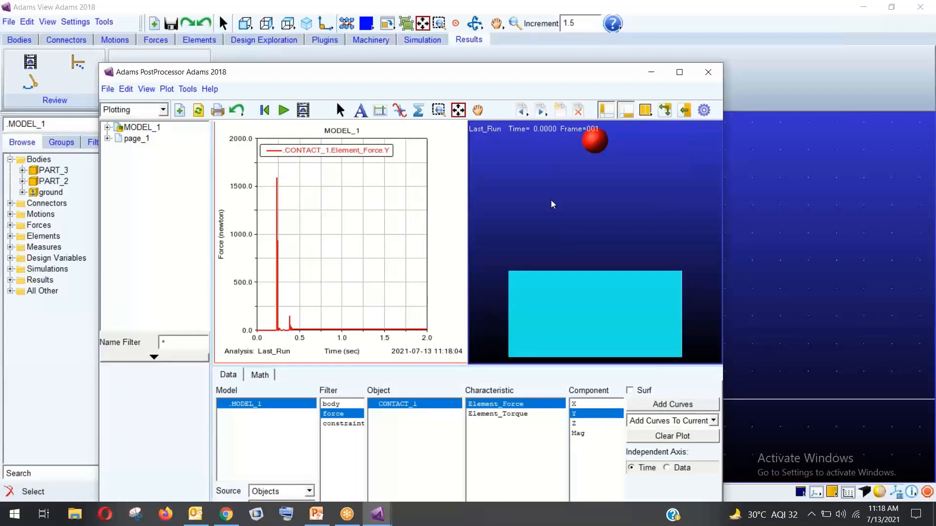
left_click(554, 187)
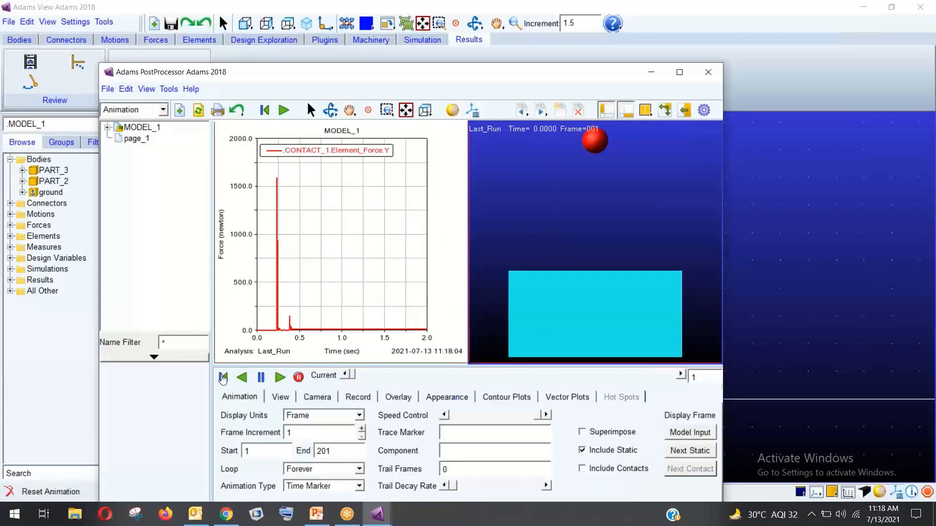
left_click(279, 377)
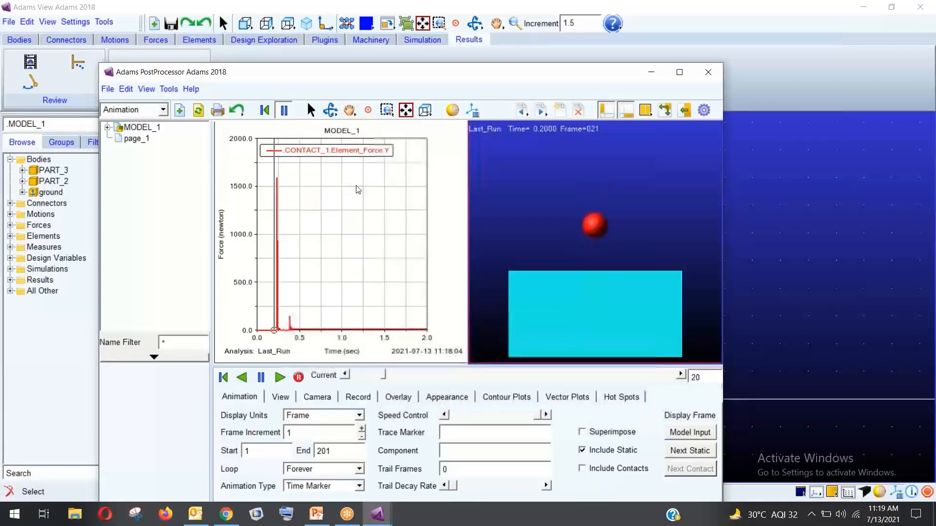
left_click(358, 123)
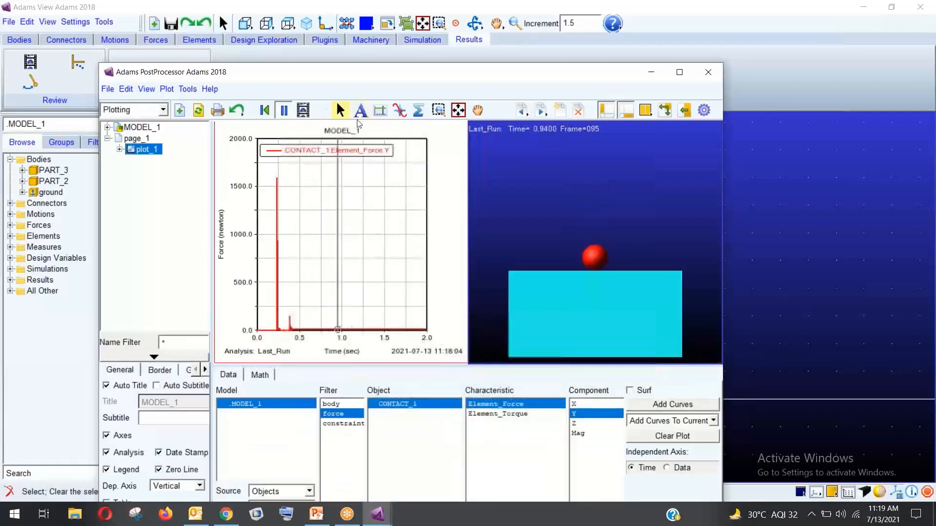
left_click(397, 111)
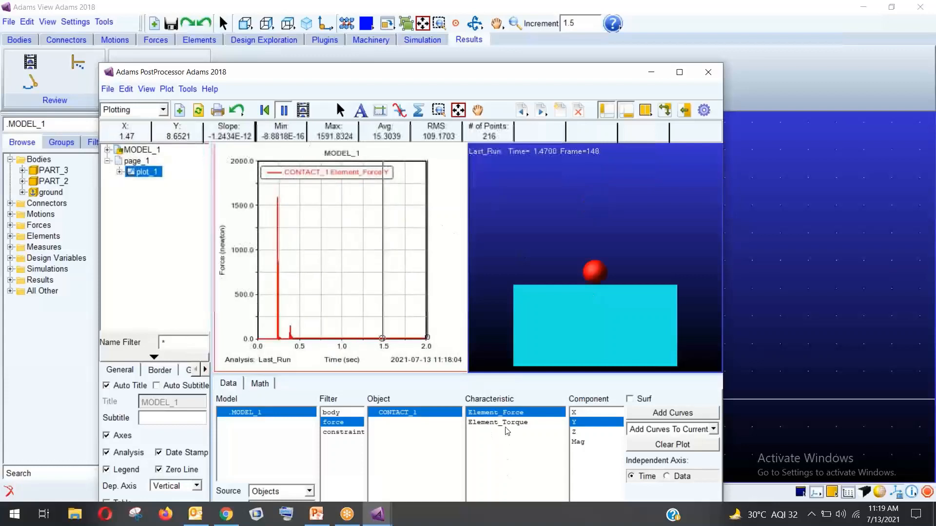
left_click(528, 197)
left_click(223, 378)
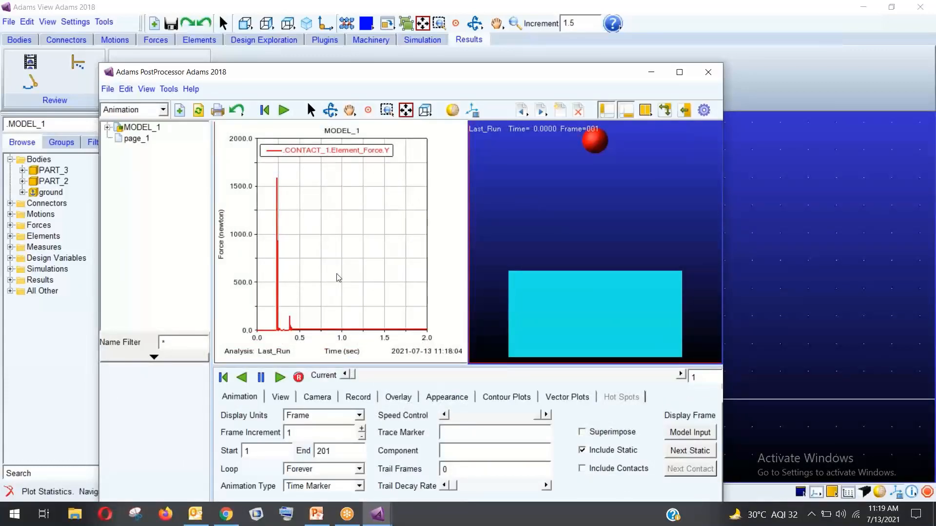
Add CONTACT_1's Element_Force Z and Mag curves to the force plot
left_click(457, 318)
left_click(580, 434)
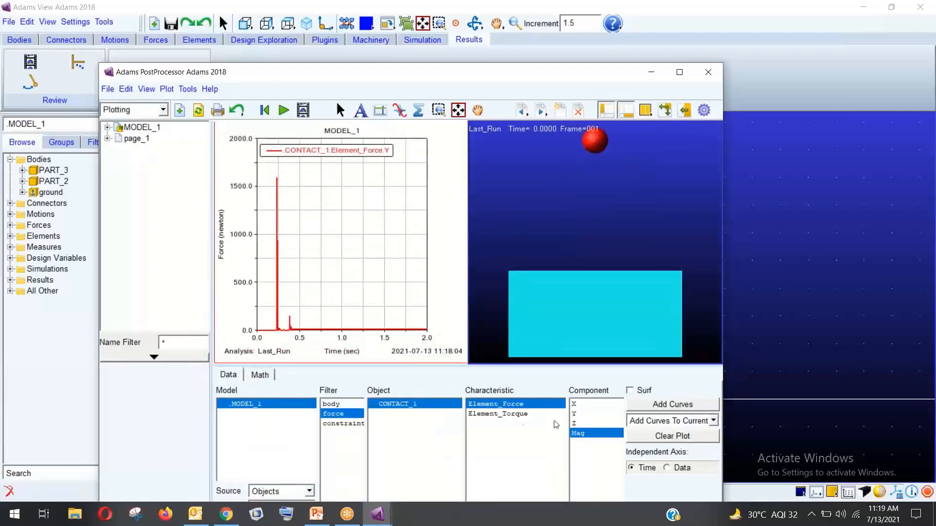
left_click(507, 413)
left_click(481, 408)
left_click(587, 423)
left_click(668, 405)
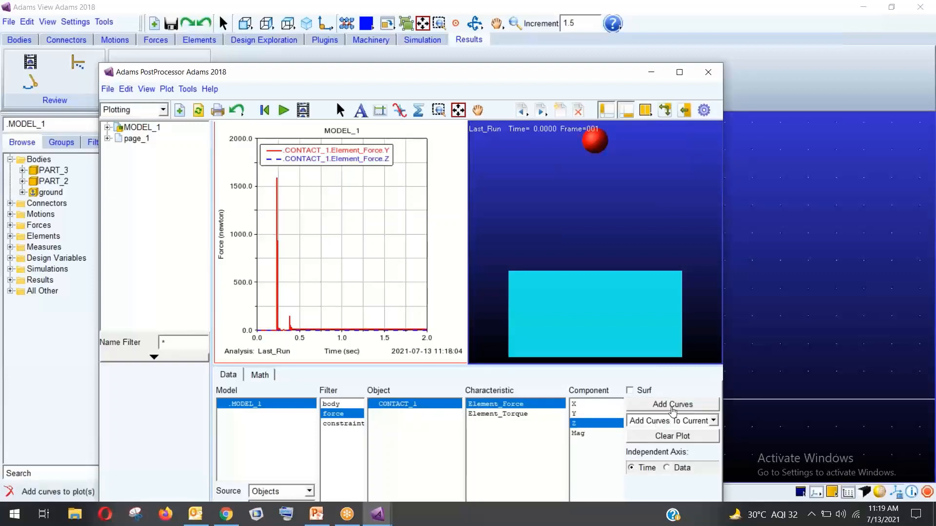
left_click(582, 434)
left_click(656, 404)
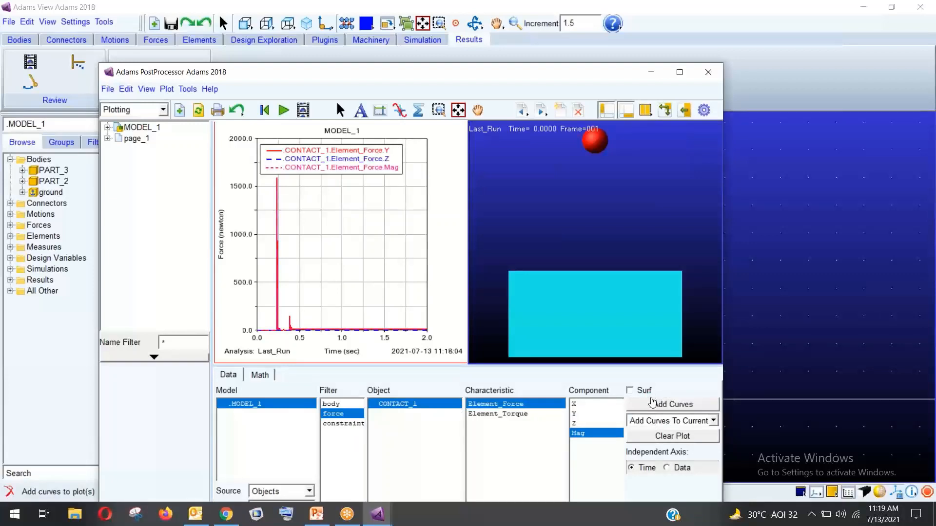
Select the time axis, then close the PostProcessor to return to Adams View
left_click(381, 336)
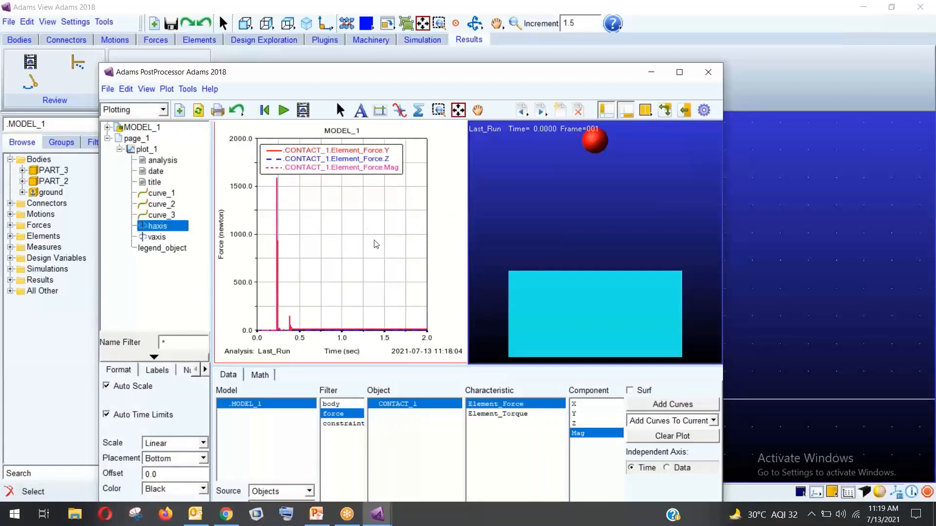
left_click(712, 76)
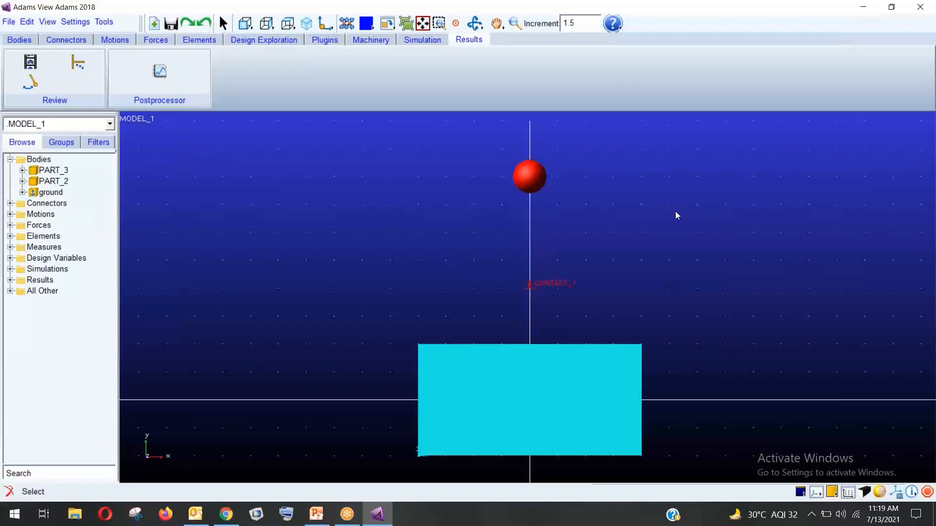
left_click(911, 53)
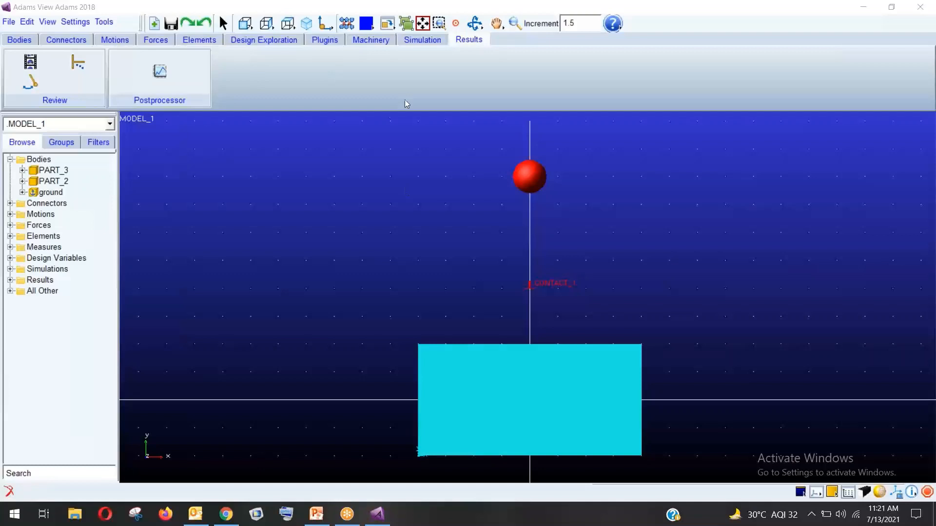
Start a new database and decline to save the ball-and-block contact model
left_click(9, 23)
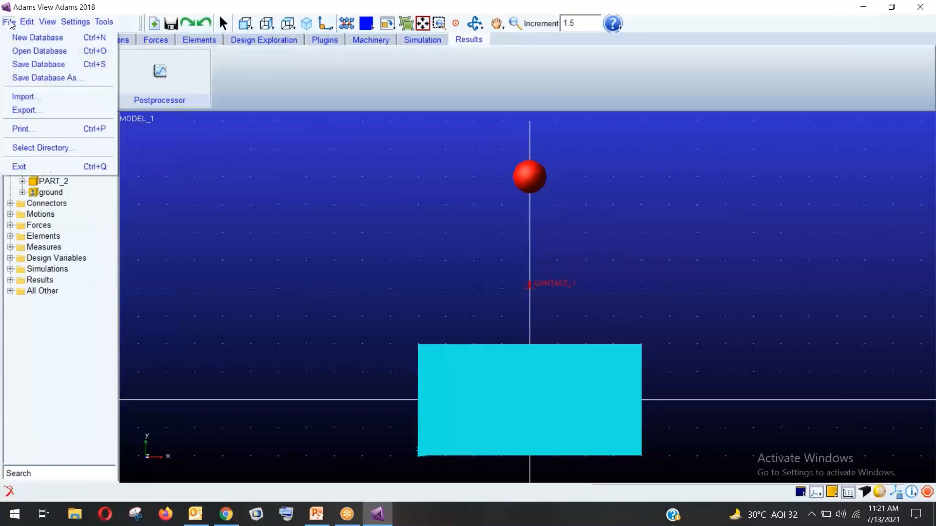
left_click(38, 38)
left_click(470, 263)
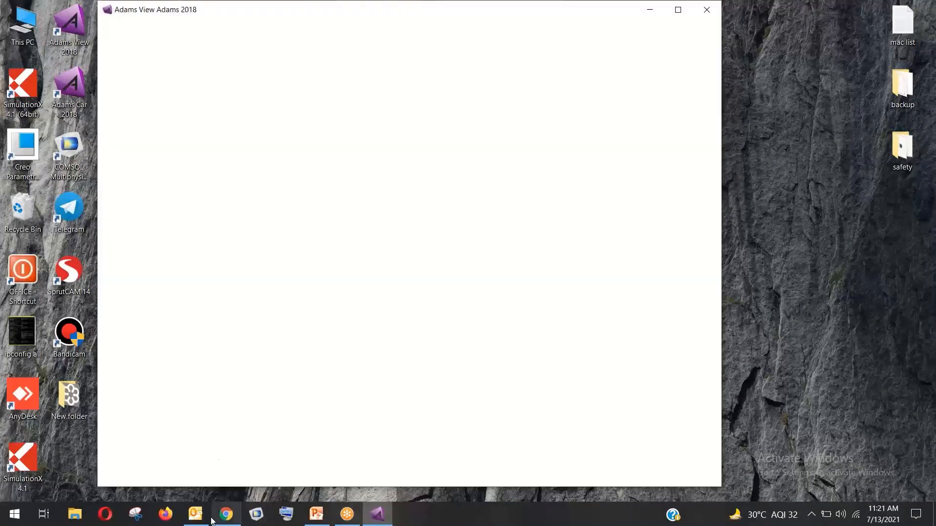
Browse Desktop\adams into the adams trainning and simple pendulum folders, then back up to adams
left_click(74, 514)
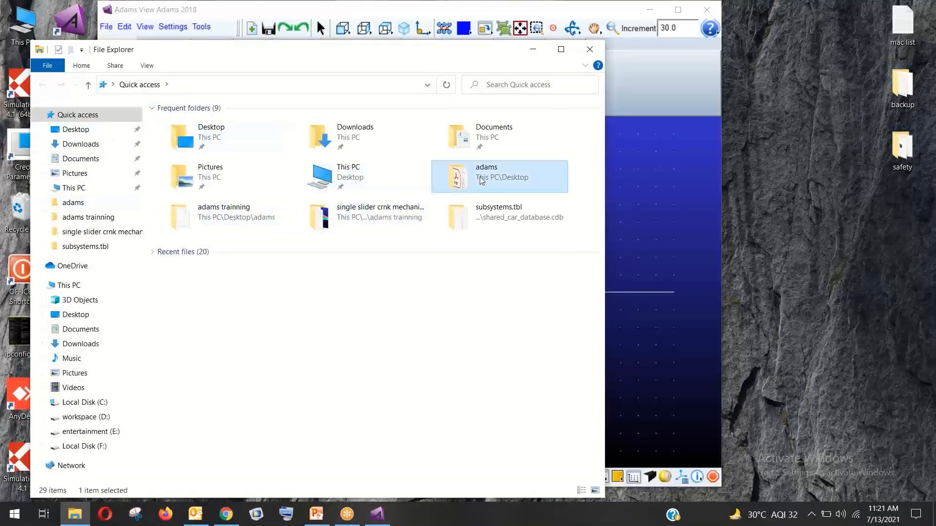
double_click(482, 184)
double_click(203, 139)
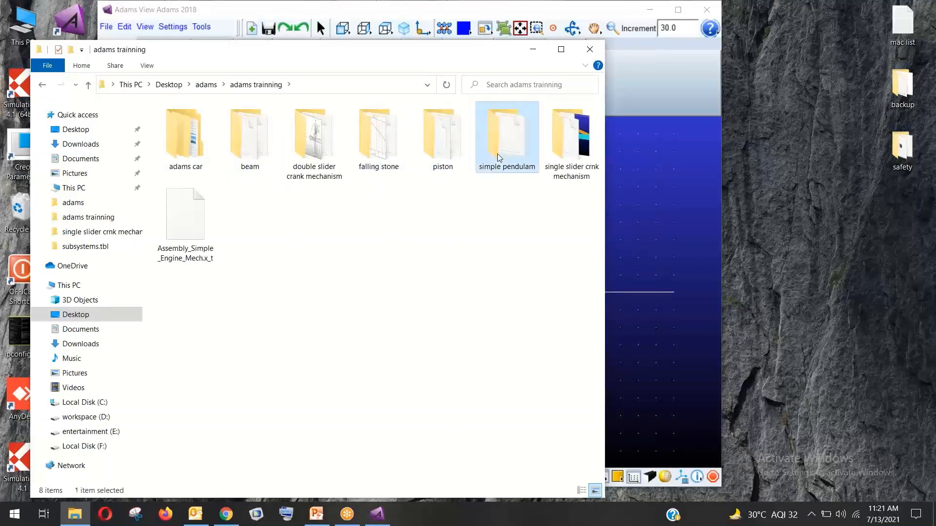
double_click(506, 138)
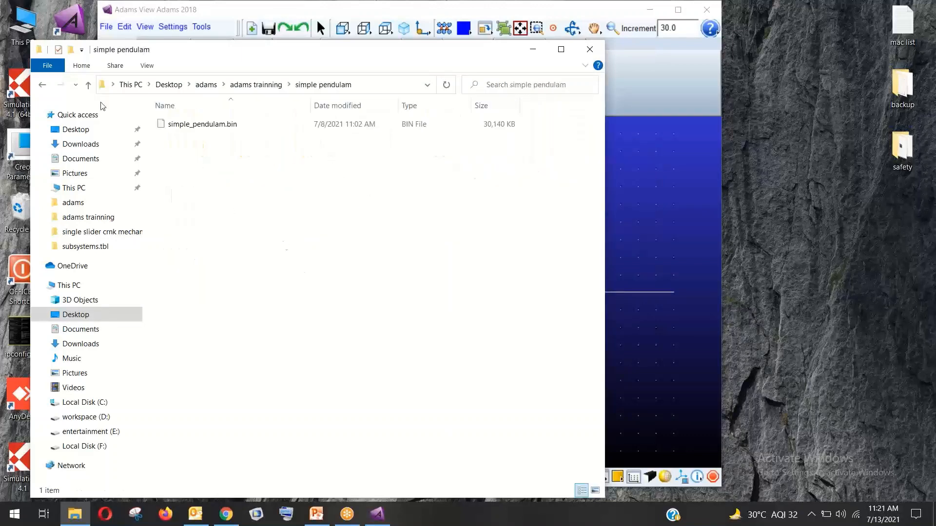
left_click(42, 84)
left_click(359, 247)
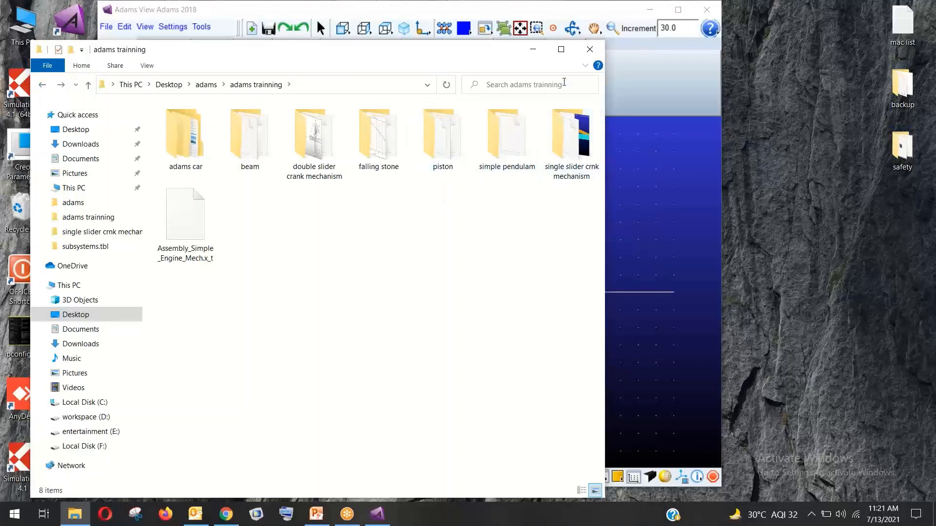
left_click(43, 85)
Open _Book_Adams-Tutorial-3rdEdition.pdf from the adams folder in Acrobat Reader
left_click(318, 269)
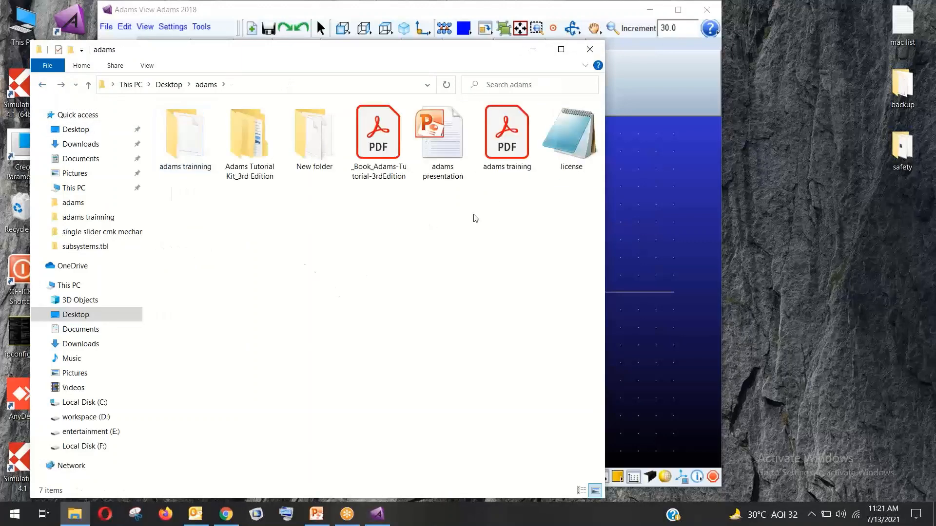
left_click(272, 153)
left_click(375, 233)
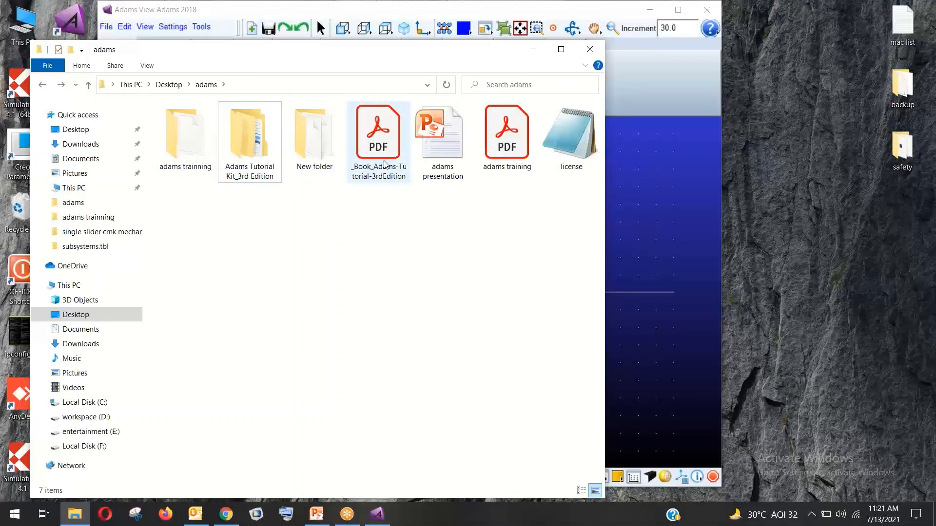
left_click(385, 162)
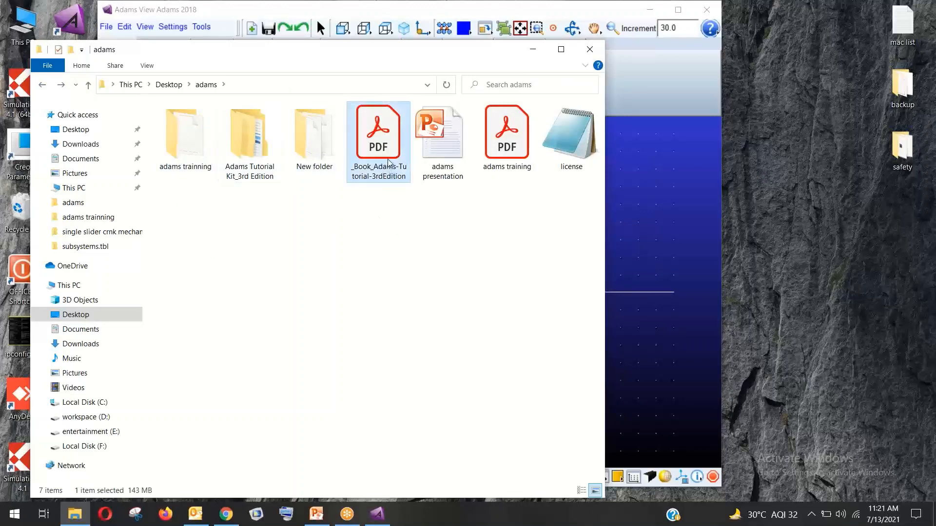
double_click(389, 162)
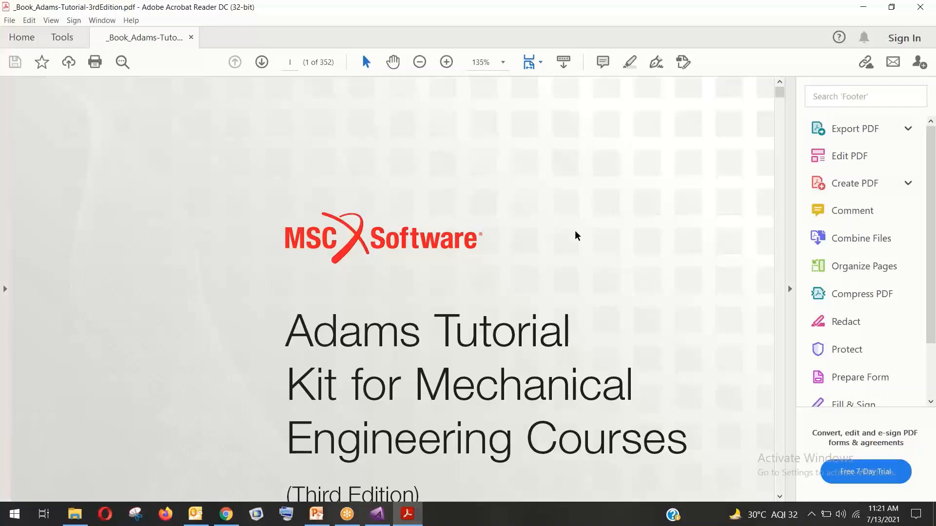
Zoom the tutorial PDF out to 25% and scroll through the pages
left_click_drag(778, 96, 779, 104)
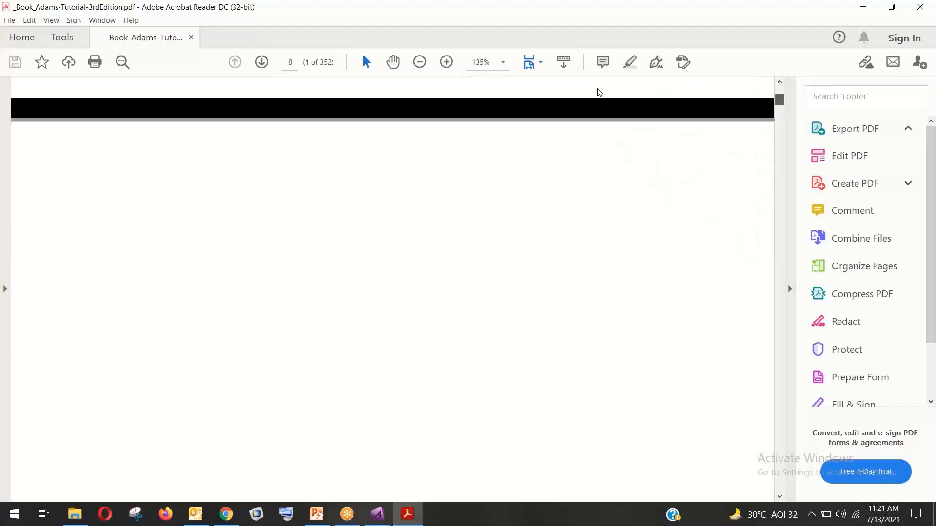
left_click(503, 62)
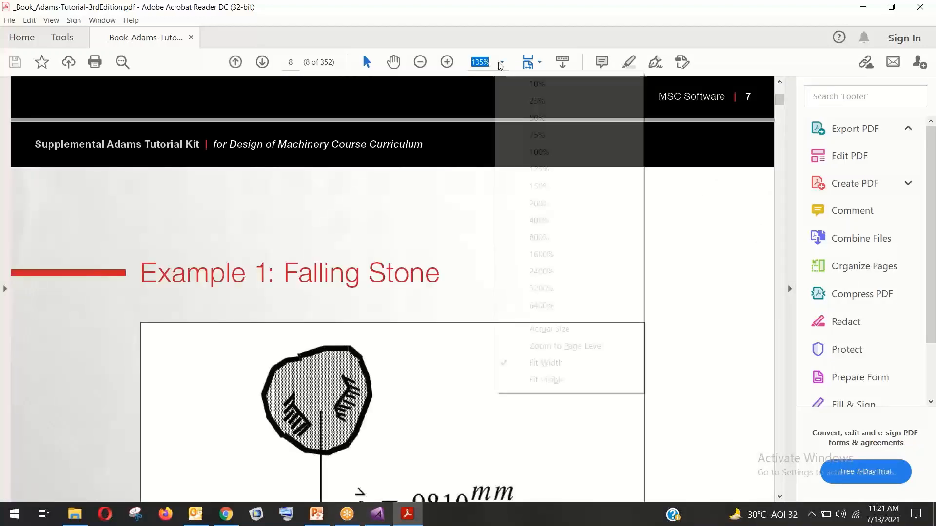
left_click(515, 103)
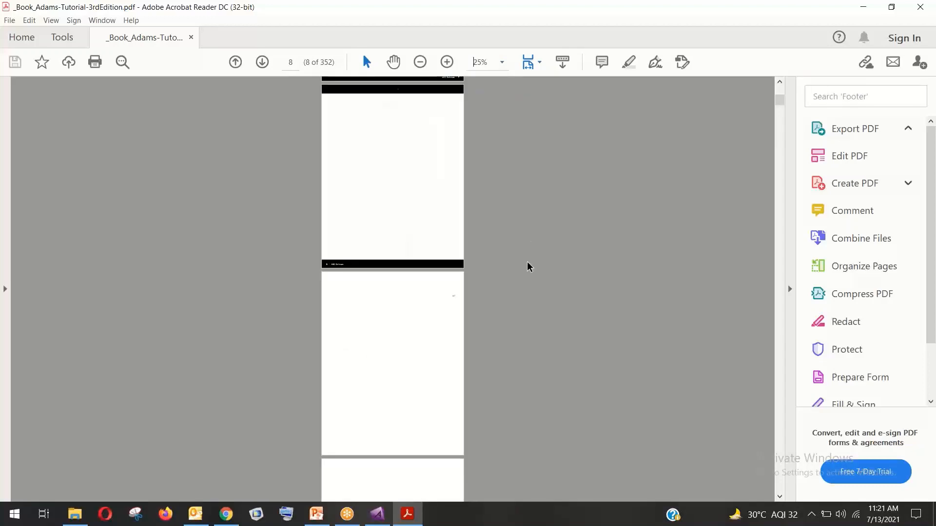
scroll(434, 180, "up", 5)
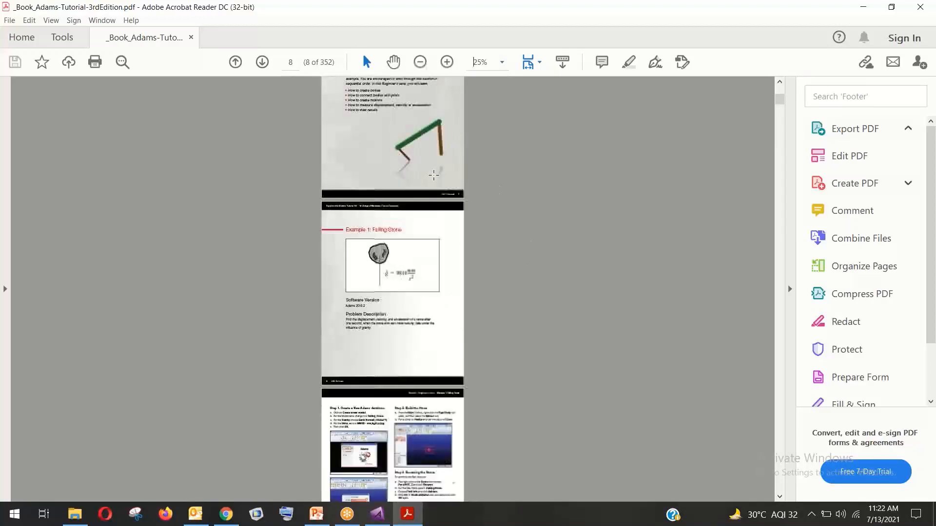
scroll(434, 181, "up", 3)
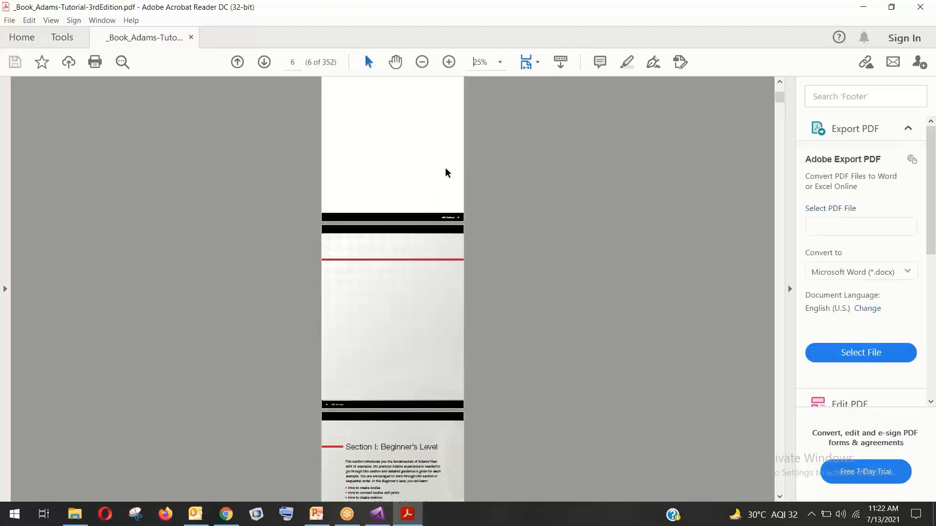
scroll(426, 237, "down", 1)
scroll(425, 236, "up", 4)
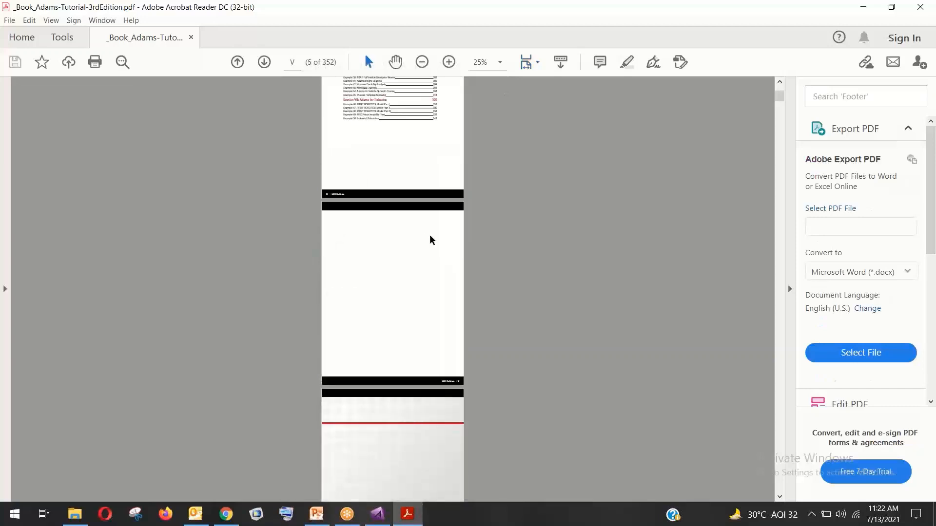
scroll(440, 228, "up", 1)
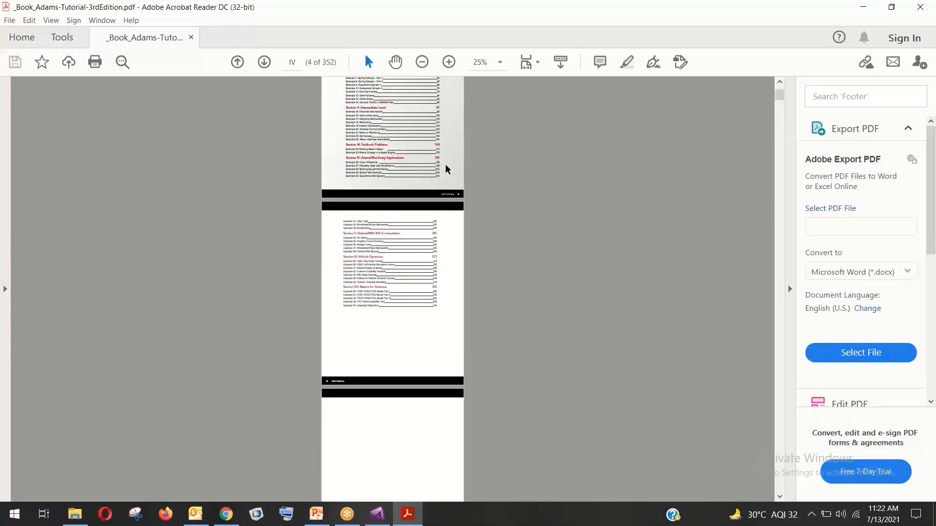
scroll(499, 61, "up", 3)
Read the Table of Contents at 50% zoom plus one step, then close Acrobat and the adams folder
left_click(500, 62)
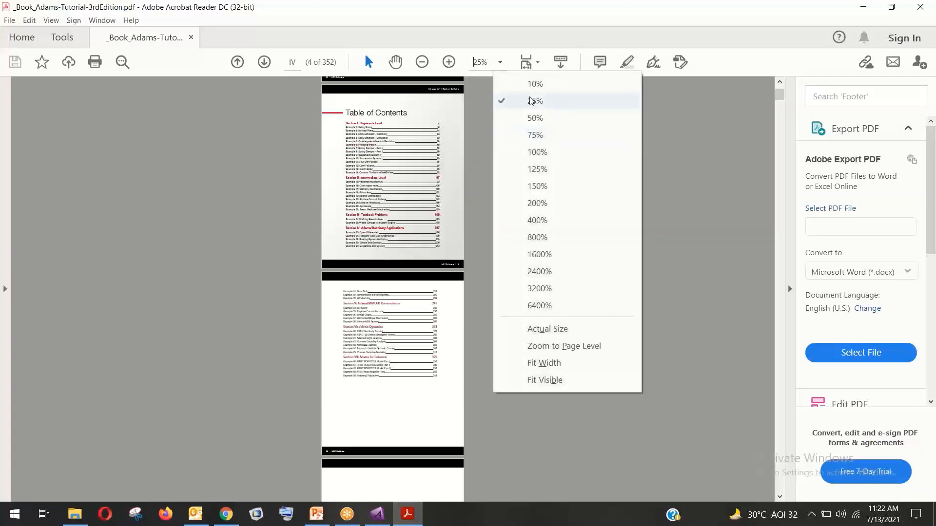
left_click(535, 119)
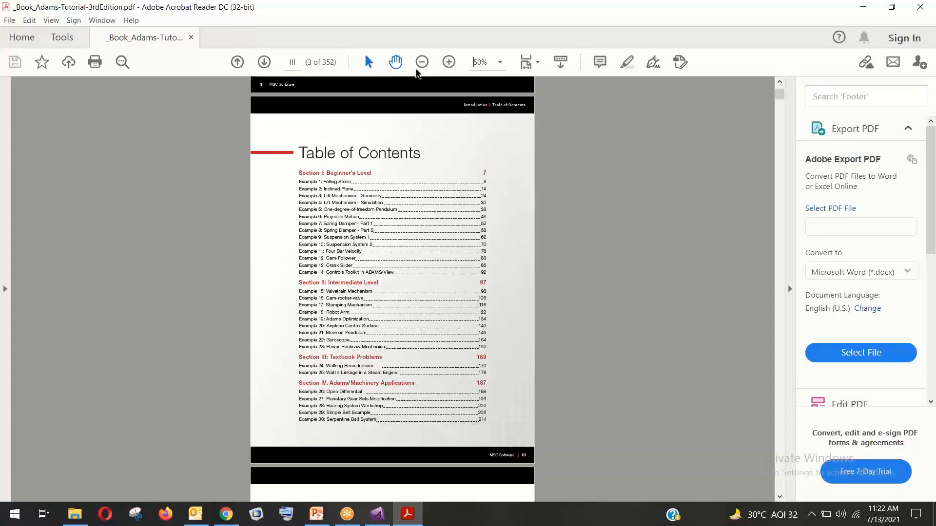
left_click(448, 62)
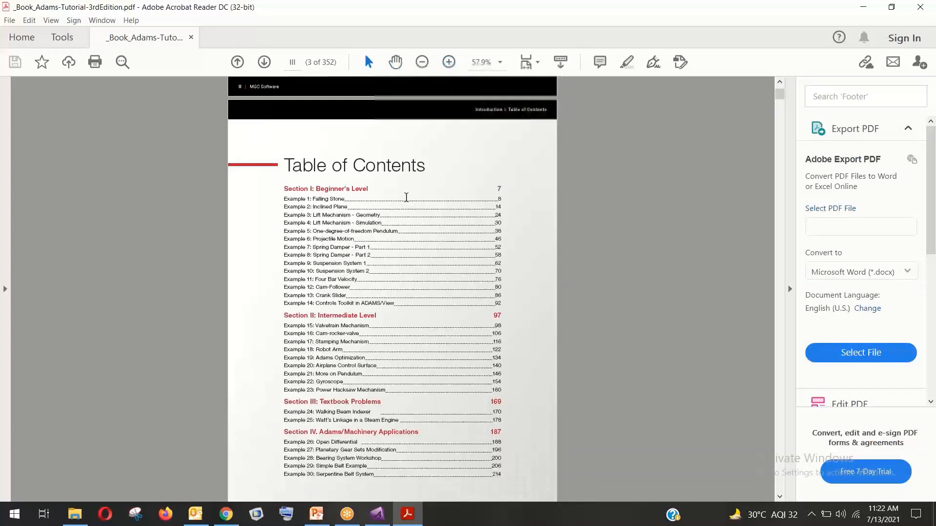
scroll(399, 171, "down", 1)
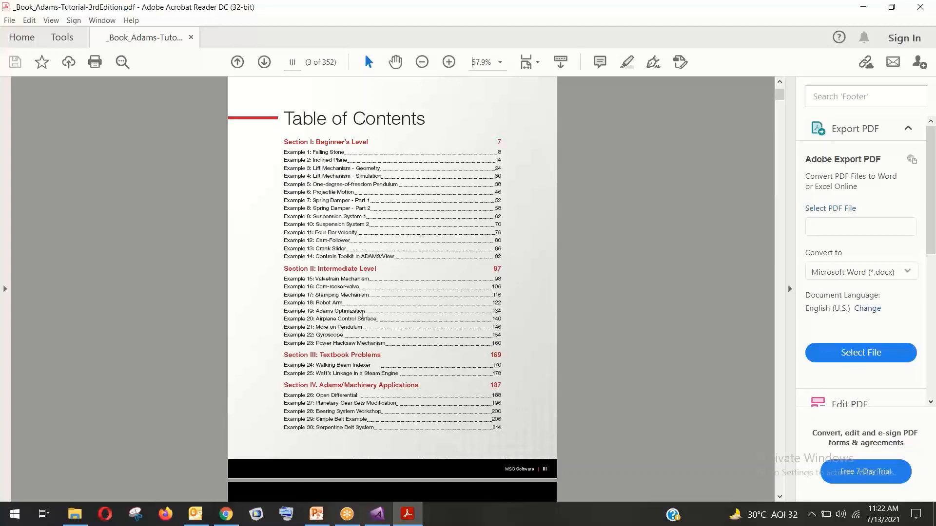
scroll(362, 337, "down", 1)
scroll(360, 331, "up", 4)
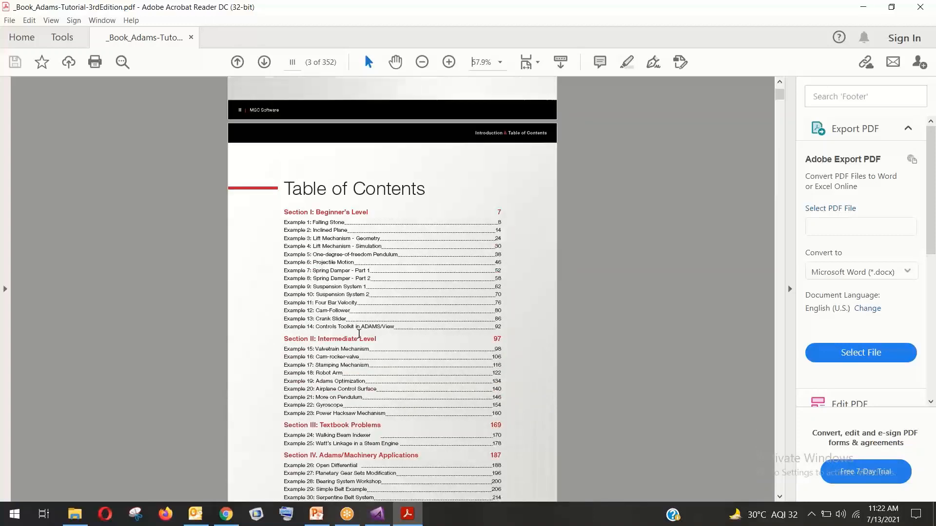
scroll(367, 313, "up", 3)
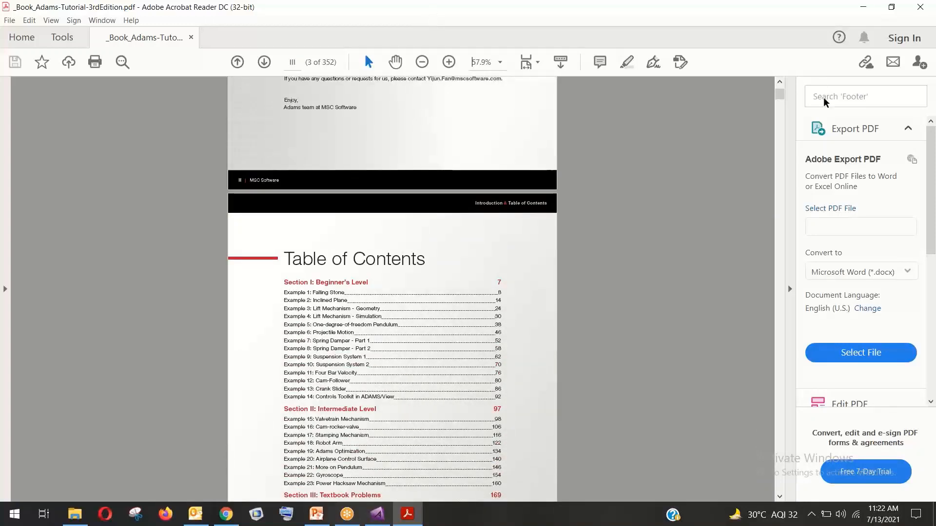
left_click(918, 7)
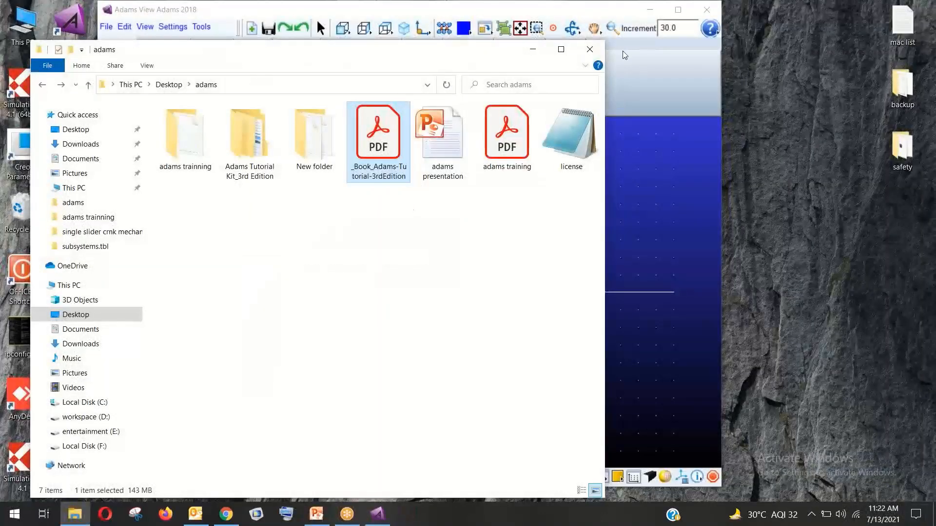
left_click(589, 49)
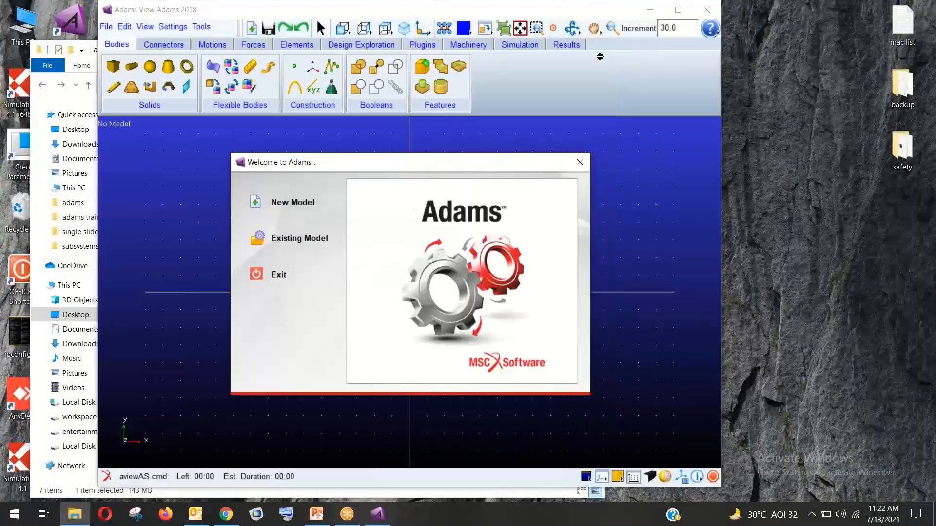
Create MODEL_1 with Earth Normal gravity and MMKS units, then maximize the Adams View window
left_click(253, 204)
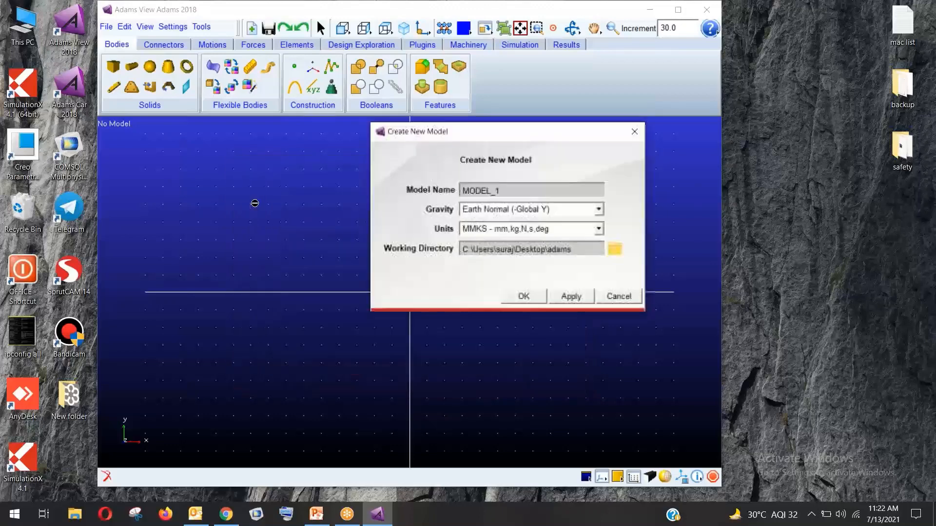
left_click(536, 297)
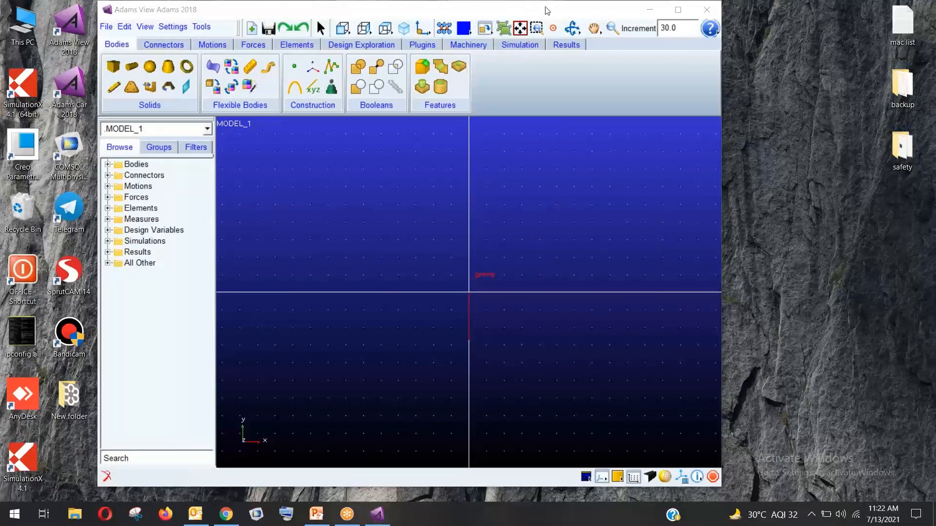
left_click(678, 10)
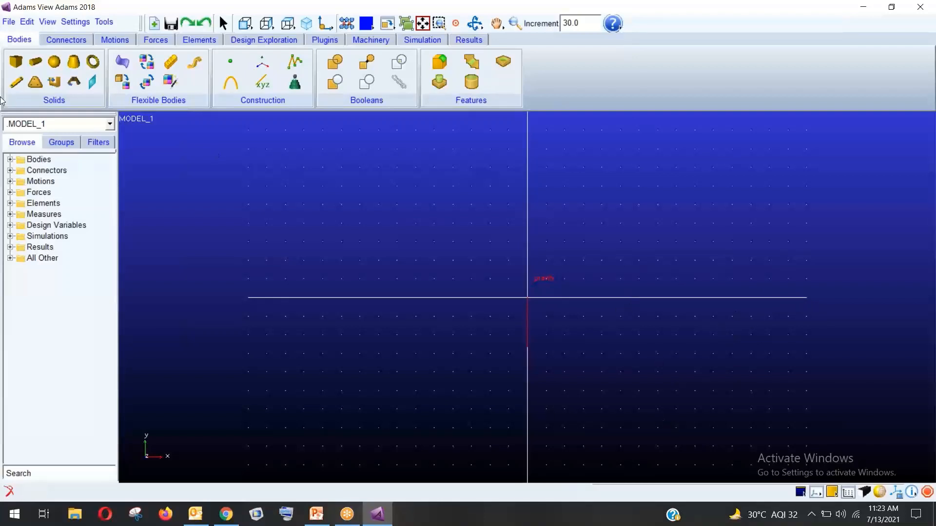
Choose the Link tool and fix its length at 450 mm and width at 27.5 mm
left_click(17, 83)
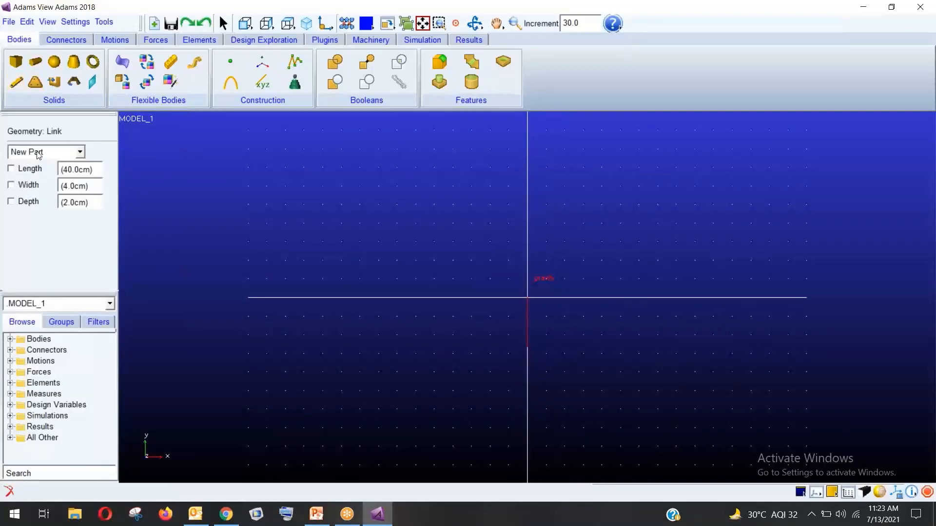
left_click(19, 171)
left_click(22, 188)
left_click(82, 168)
key("BackSpace")
key("BackSpace")
key("BackSpace")
key("BackSpace")
type("50m")
left_click(79, 186)
key("BackSpace")
key("BackSpace")
key("BackSpace")
key("BackSpace")
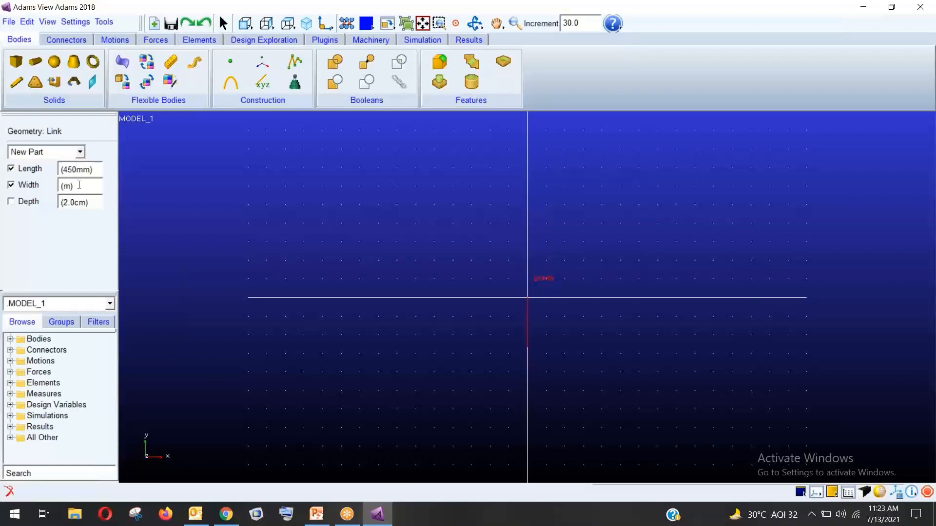
type("27.5m")
Fix the link depth at 20 mm and draw it from the origin rightward along the ground line
left_click(11, 201)
left_click(79, 202)
key("BackSpace")
type("m")
key("Left")
key("Left")
key("BackSpace")
left_click(527, 298)
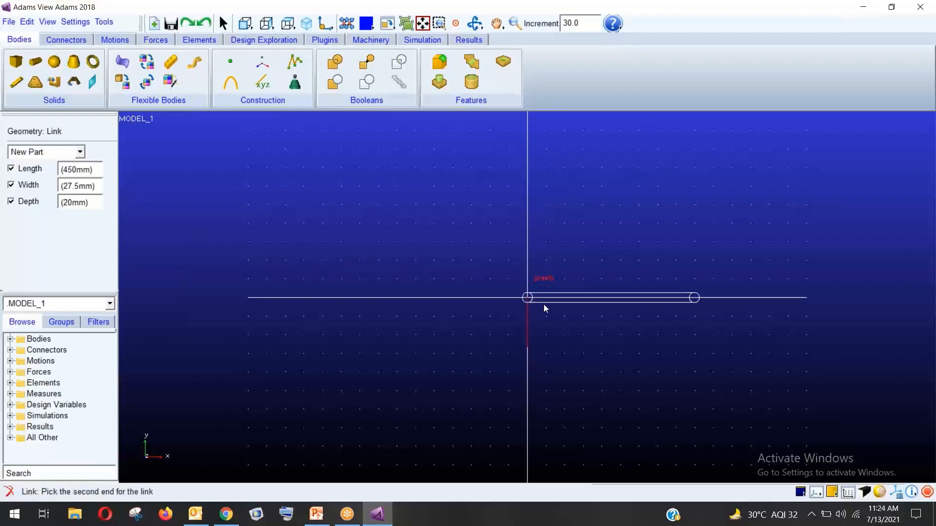
left_click(652, 308)
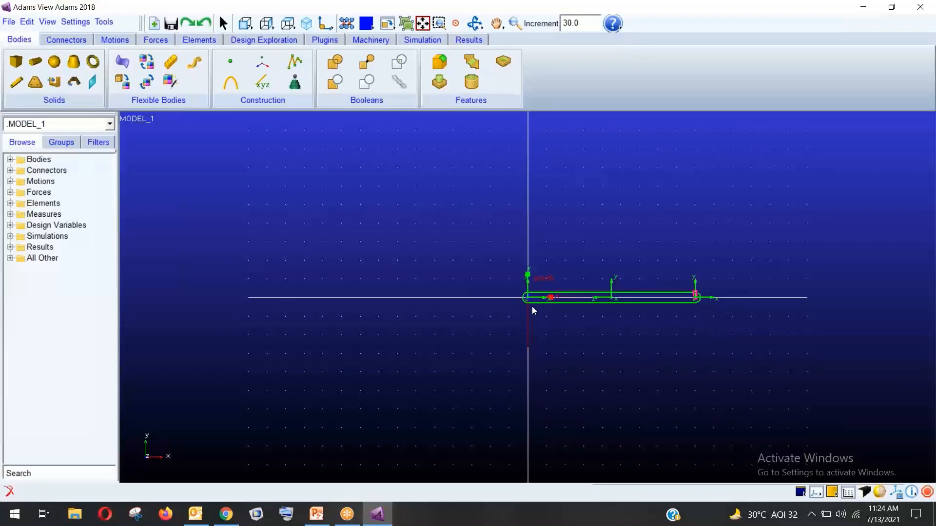
Switch to shaded rendering and start a sphere with a 25 mm radius
left_click(614, 342)
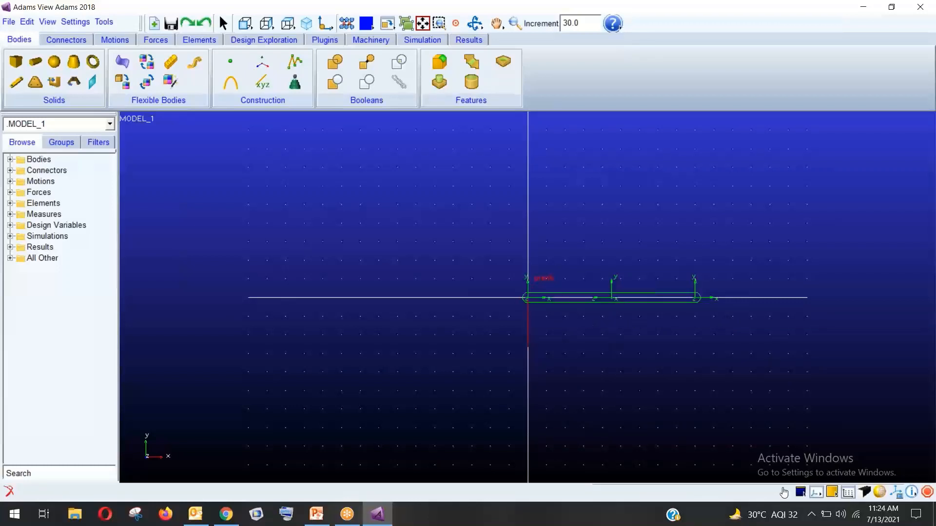
left_click(878, 495)
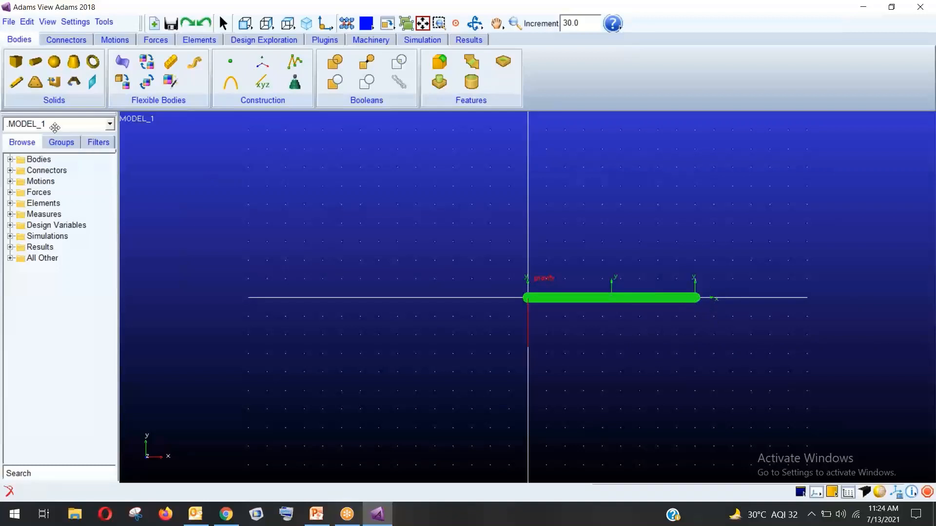
left_click(55, 61)
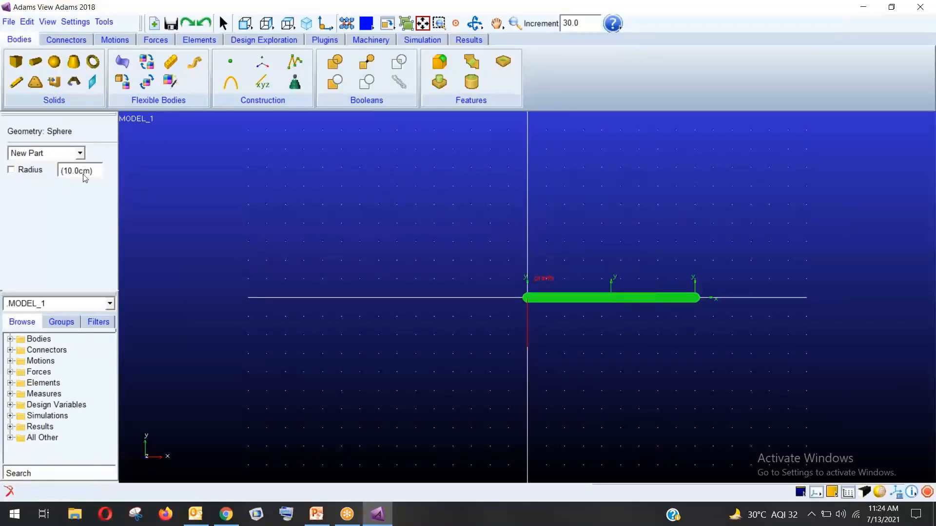
key("BackSpace")
key("BackSpace")
key("BackSpace")
key("BackSpace")
key("BackSpace")
type("25m")
Add the 25 mm sphere to the link's part, centred on its far end
left_click(66, 153)
left_click(44, 178)
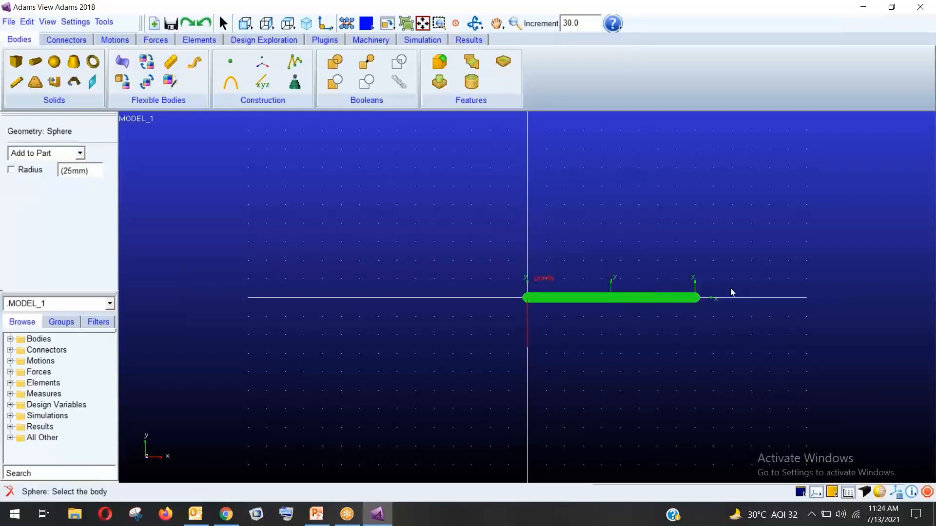
left_click(26, 172)
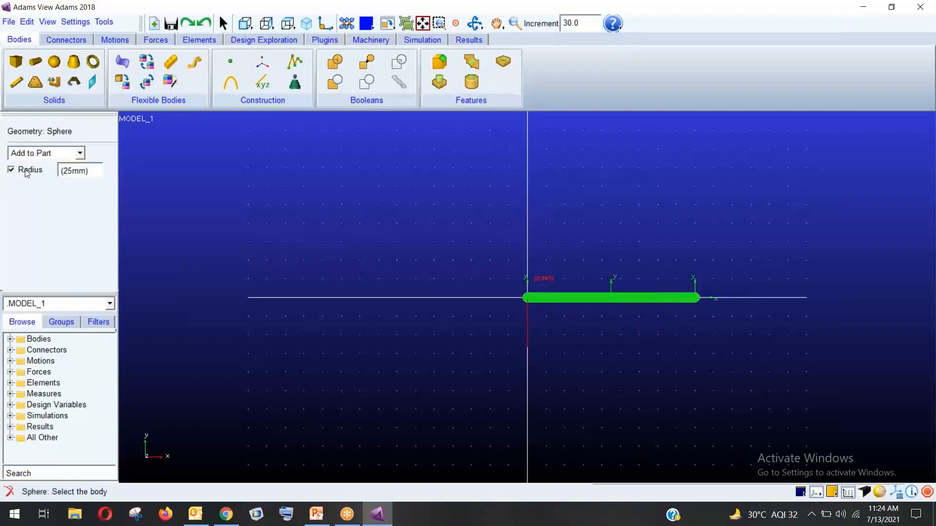
left_click(698, 300)
left_click(694, 299)
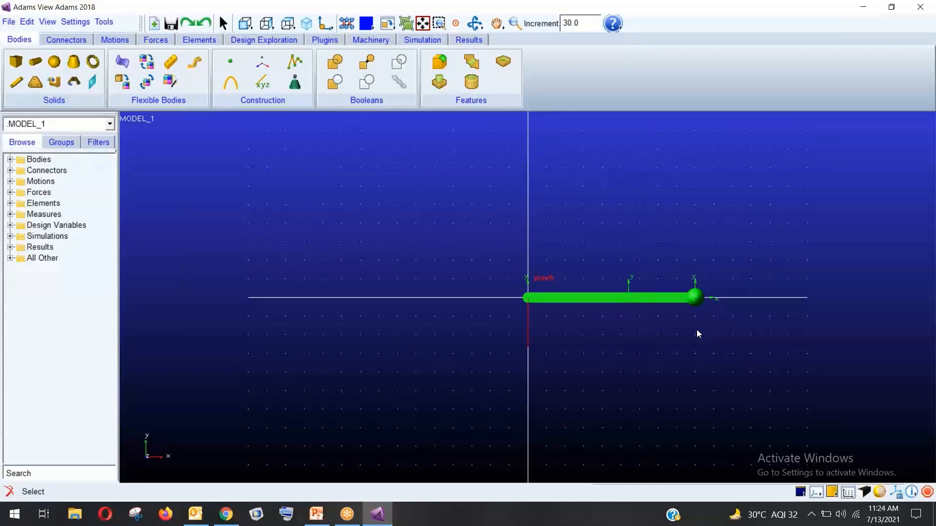
left_click(9, 159)
left_click(22, 170)
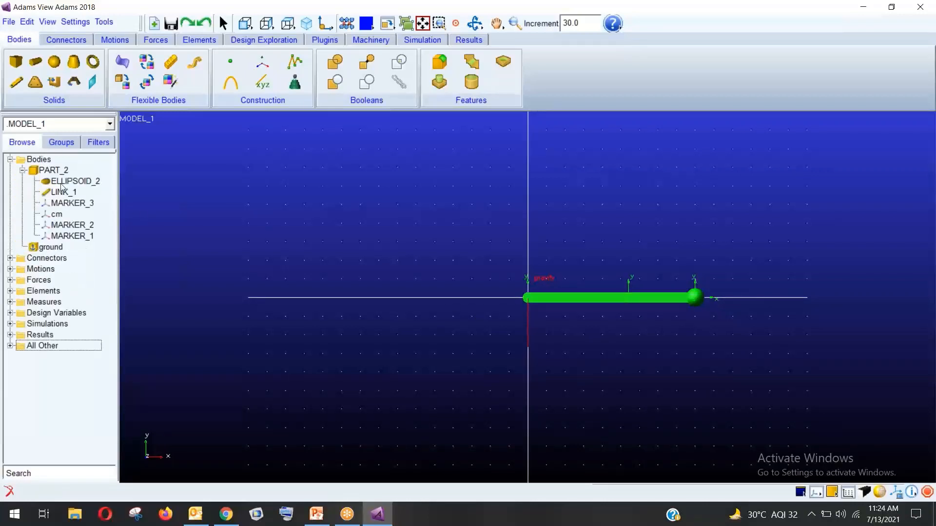
Colour the ELLIPSOID_2 sphere RED through its Appearance settings
left_click(62, 182)
right_click(62, 185)
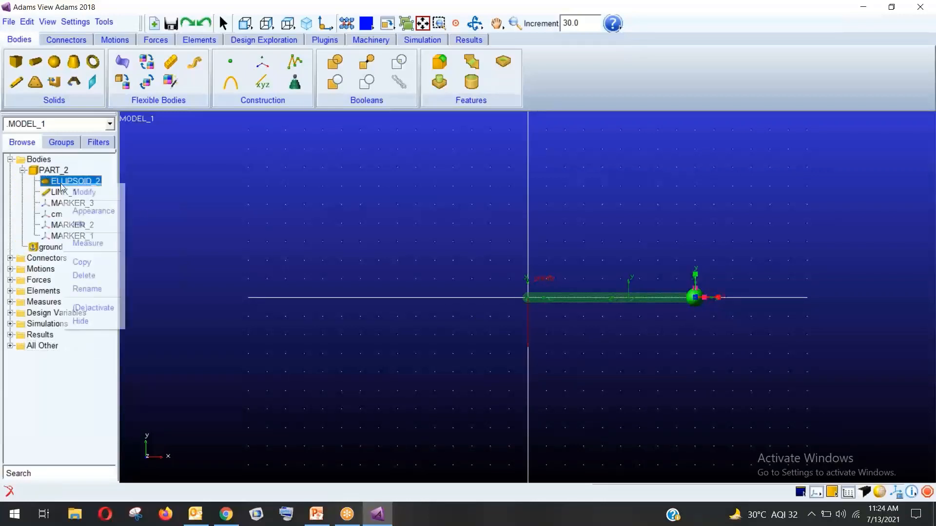
left_click(82, 211)
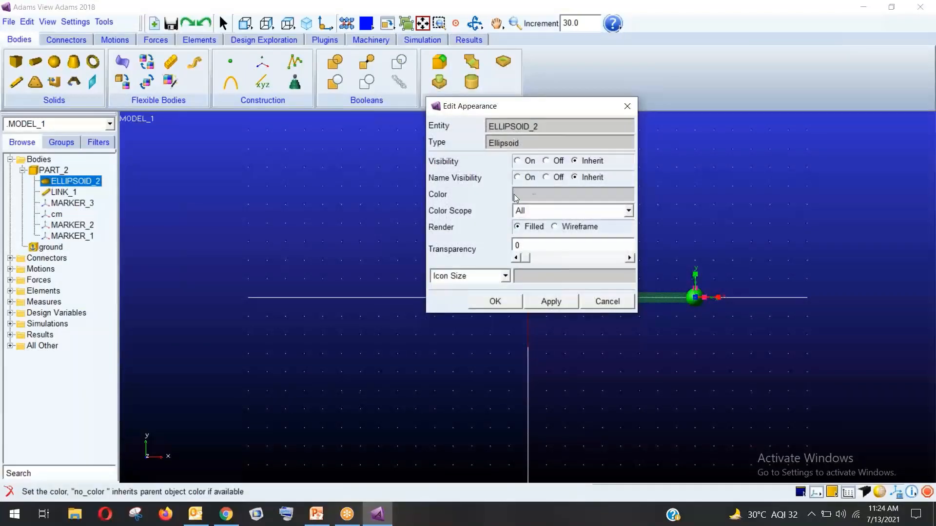
right_click(535, 193)
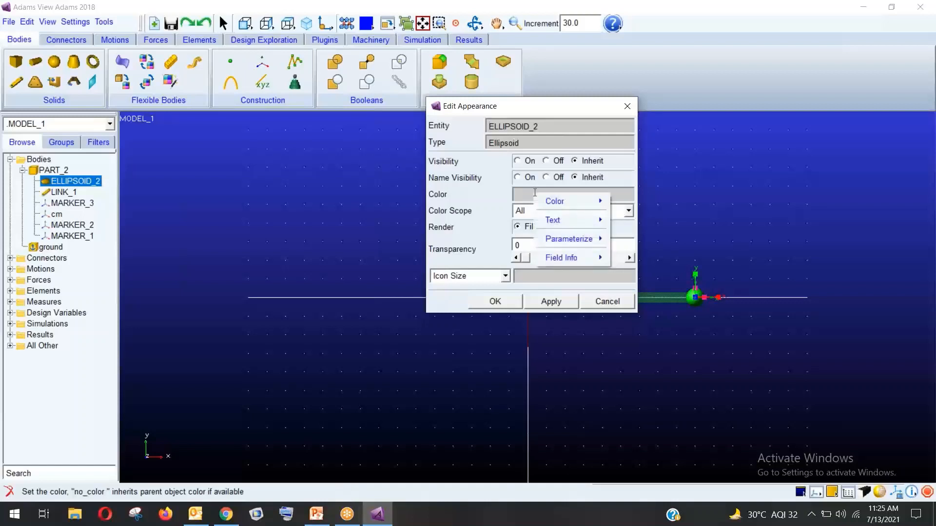
mouse_move(569, 197)
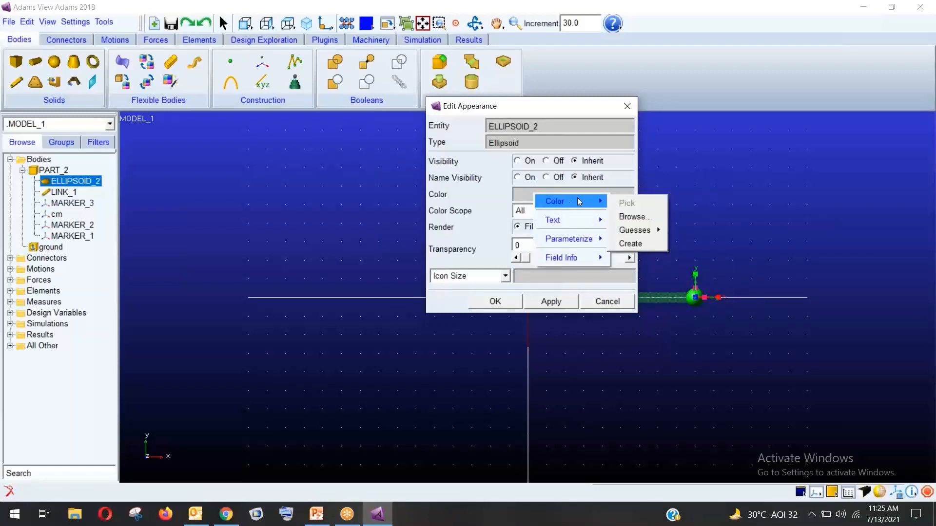
mouse_move(645, 227)
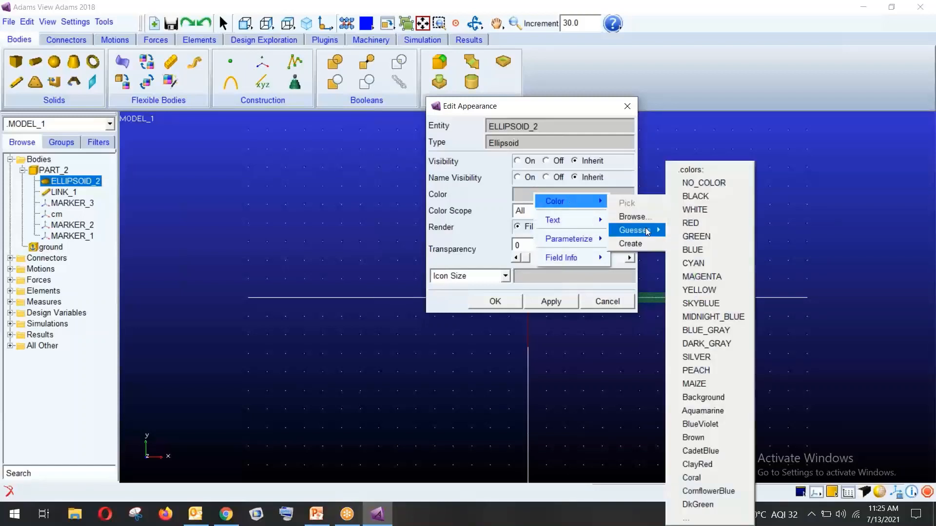
left_click(698, 222)
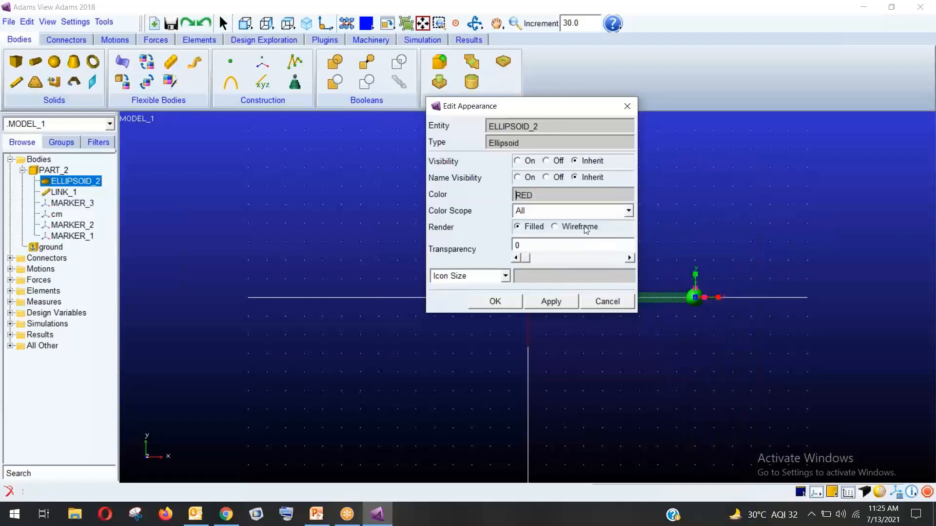
left_click(496, 301)
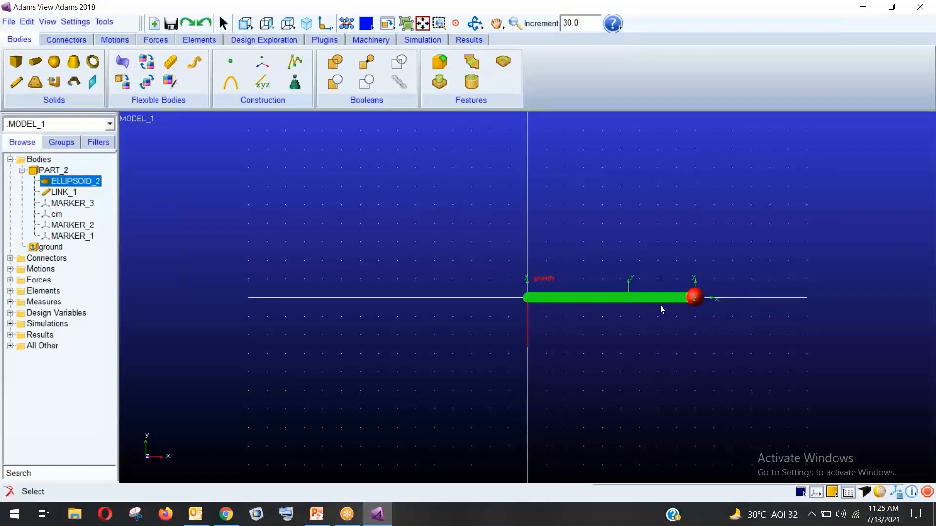
Open LINK_1's Appearance settings and look over colour choices without changing the colour
right_click(53, 191)
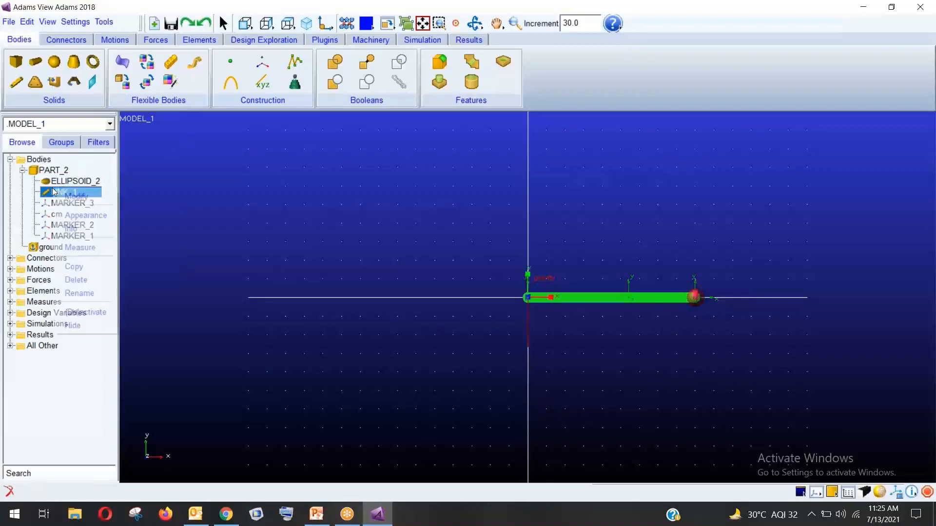
left_click(80, 219)
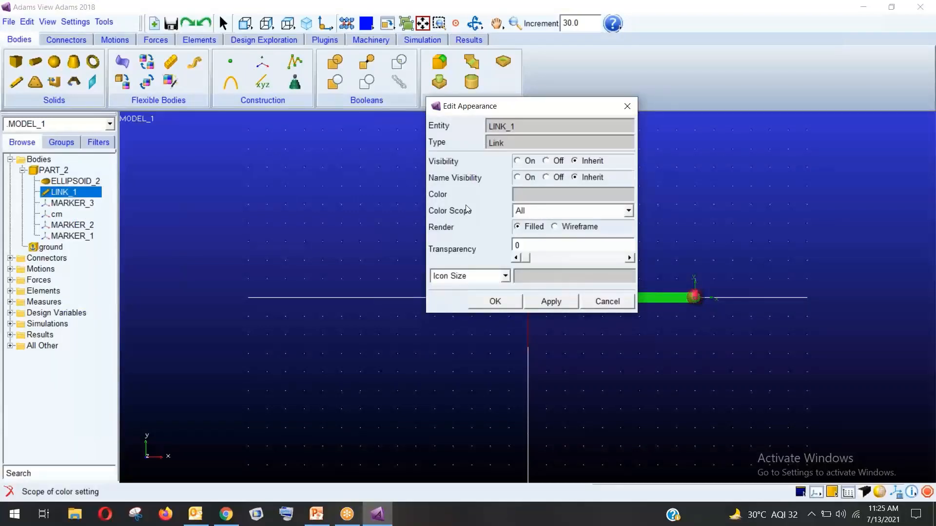
right_click(526, 193)
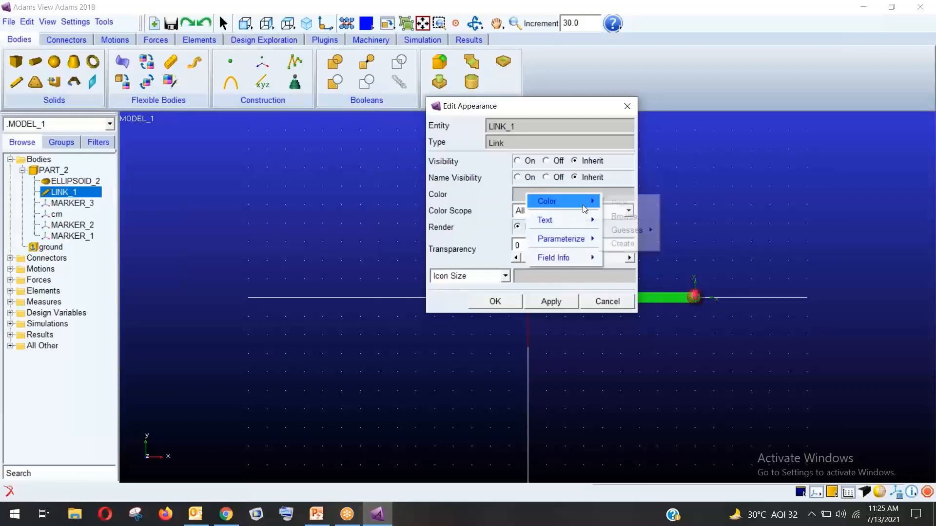
mouse_move(585, 205)
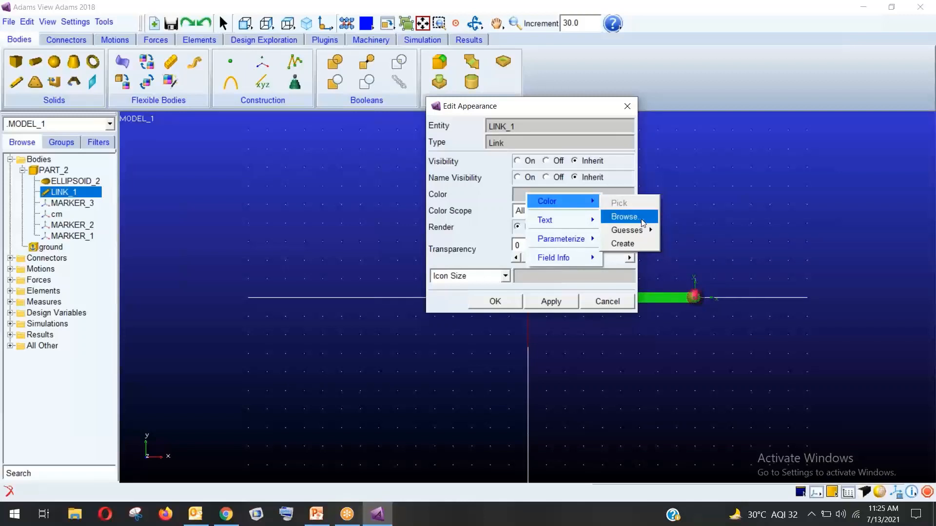
mouse_move(640, 230)
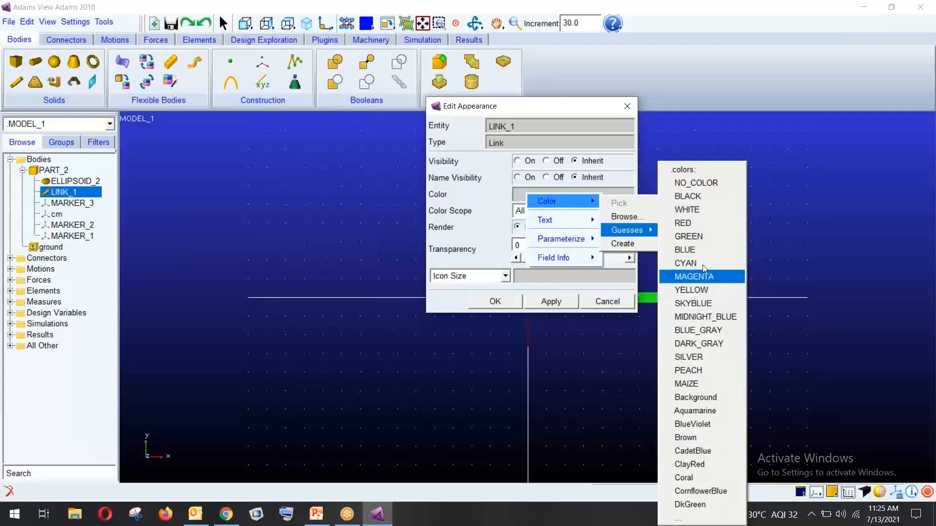
mouse_move(587, 229)
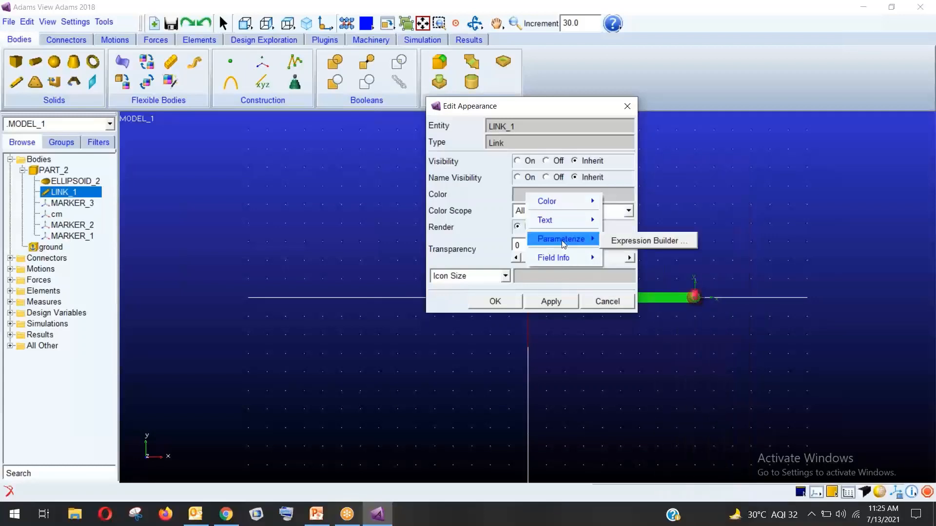
left_click(481, 194)
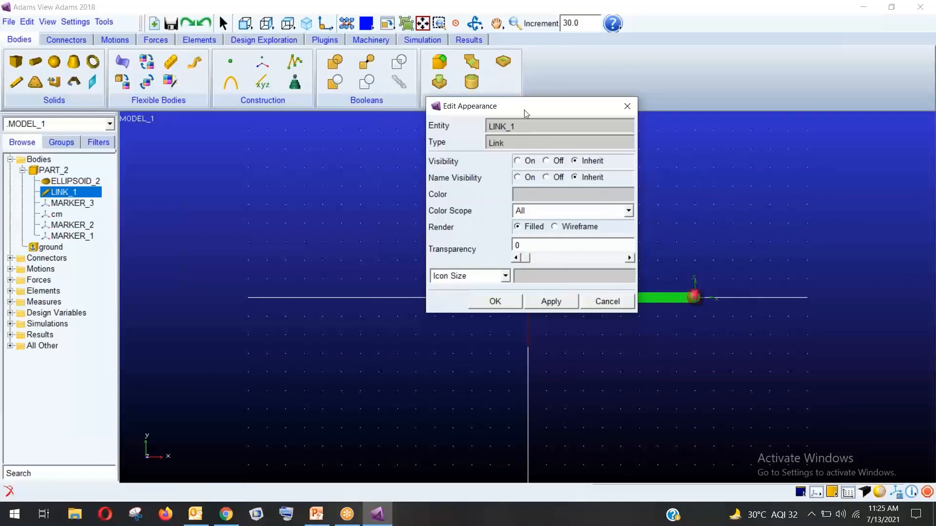
Set LINK_1's transparency to 60 and apply it
left_click_drag(524, 109, 408, 116)
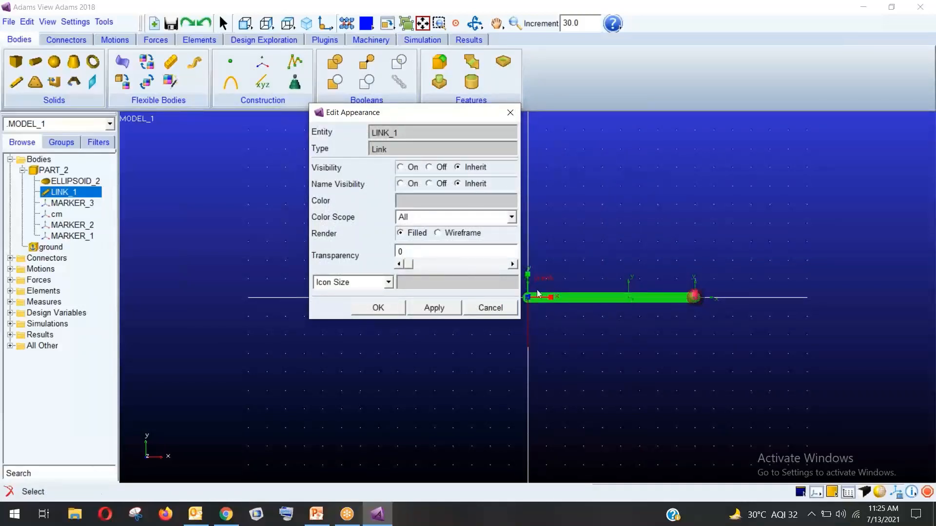
left_click(415, 252)
double_click(415, 253)
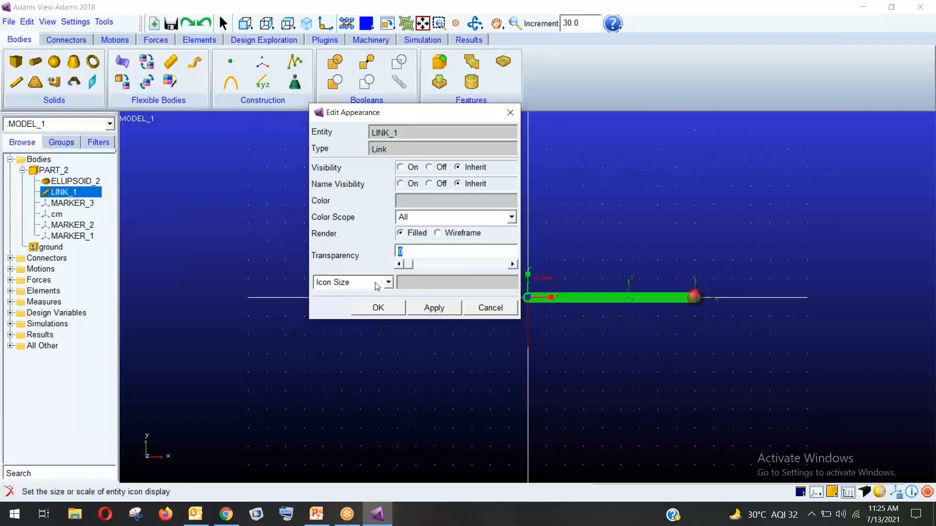
type("60")
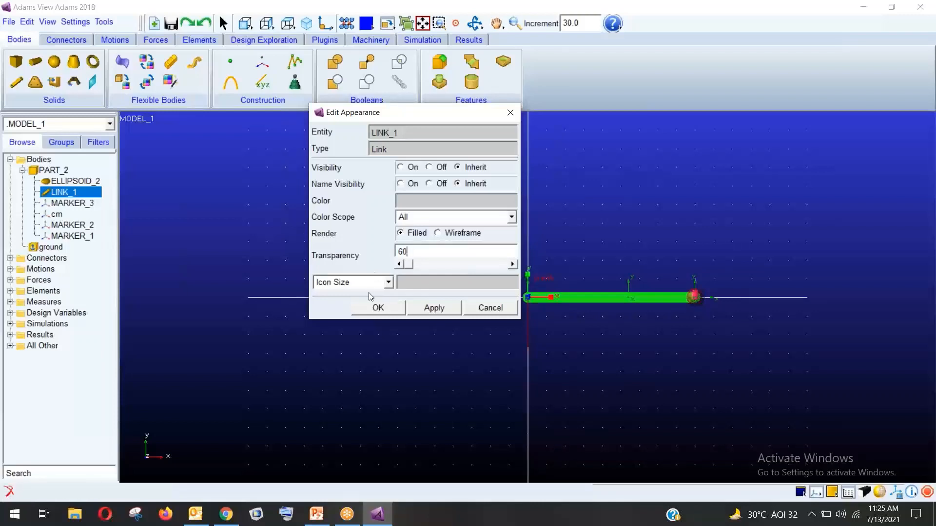
left_click(375, 309)
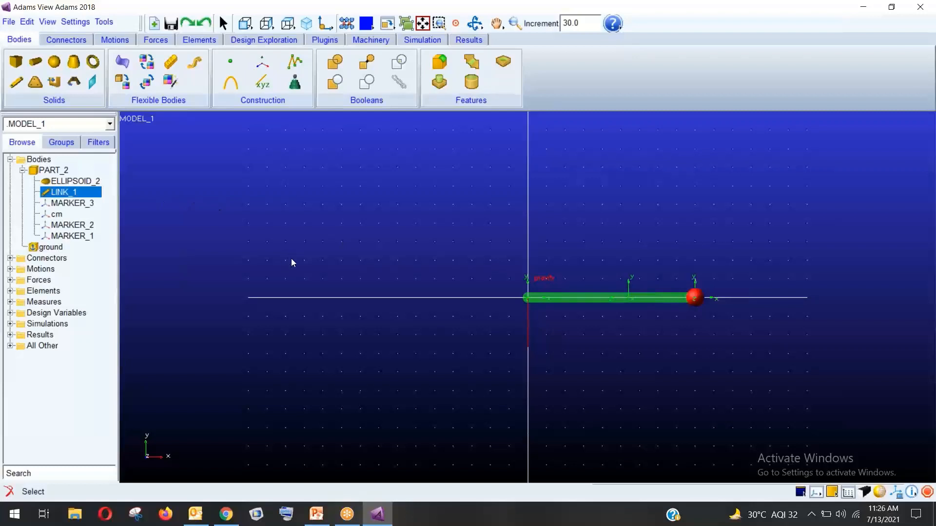
Rename the PART_2 body to 'Pendulam'
right_click(56, 171)
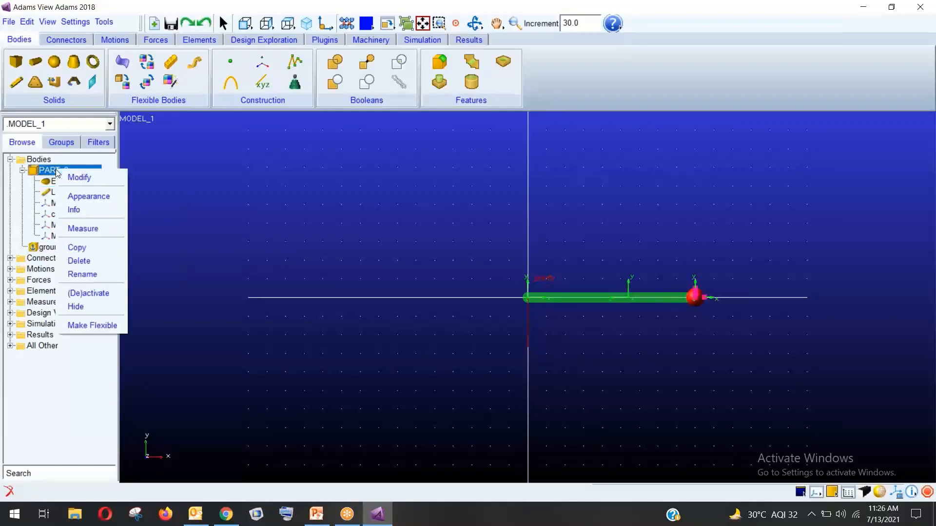
left_click(84, 276)
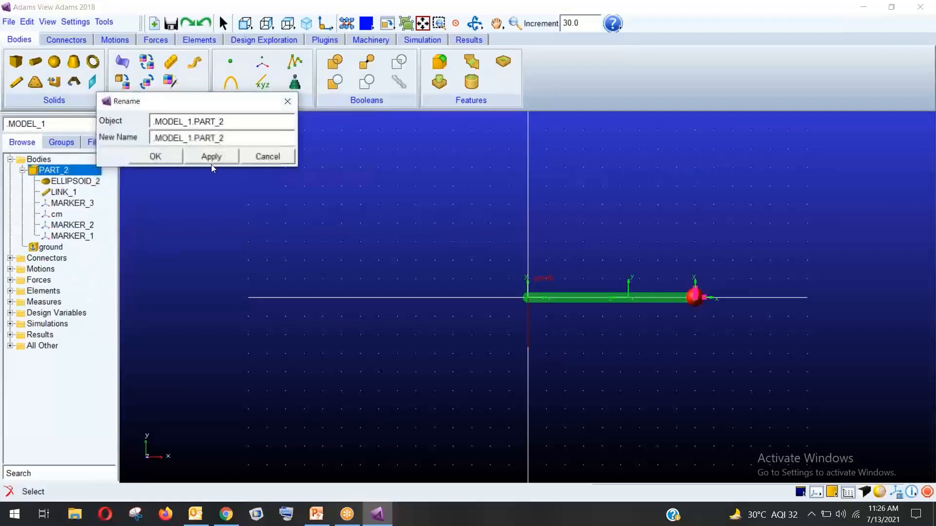
key("shift+Left")
key("shift+Left")
key("shift+Left")
key("shift+Left")
key("shift+Left")
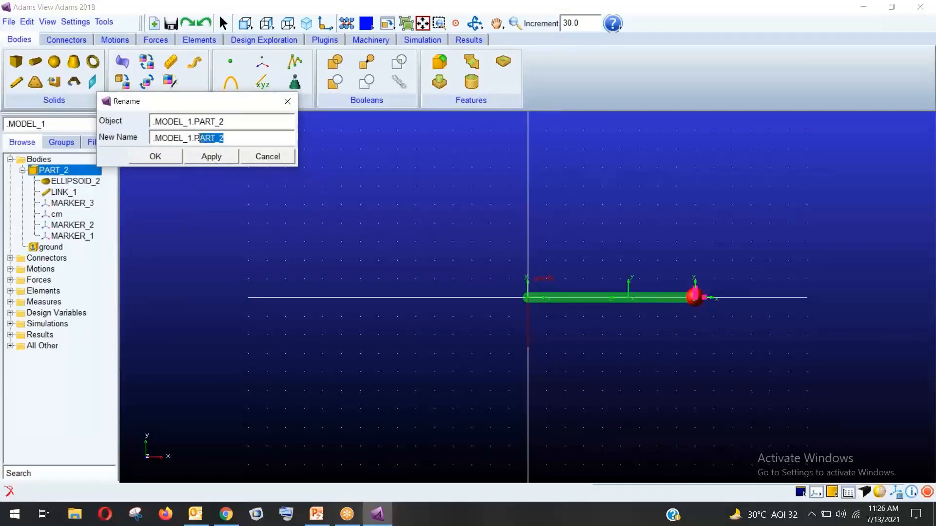
type("endulam")
left_click(146, 156)
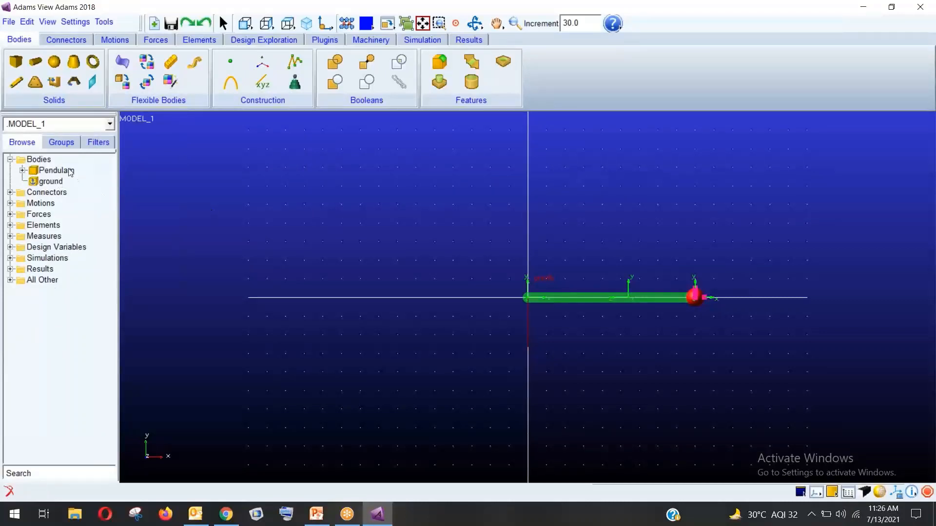
Open Pendulam's Modify Body dialog, reposition it, and close it unchanged
right_click(57, 170)
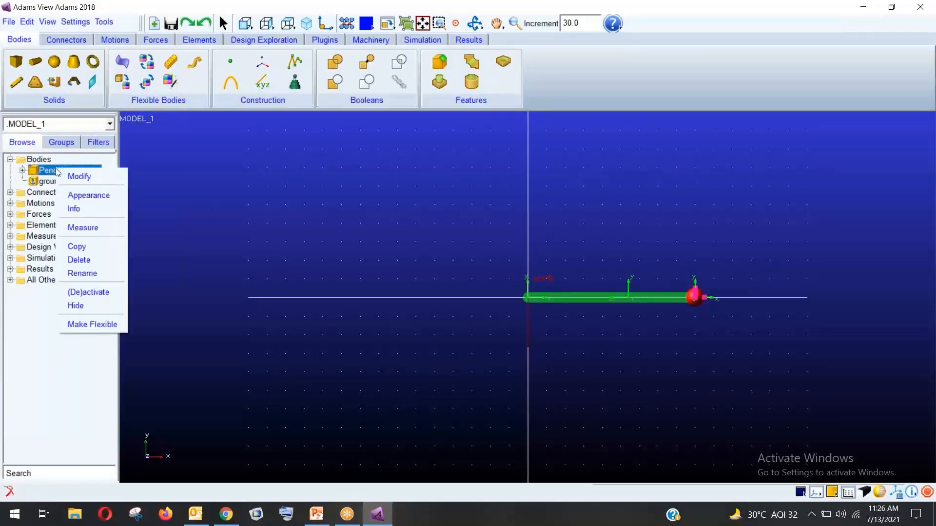
left_click(80, 177)
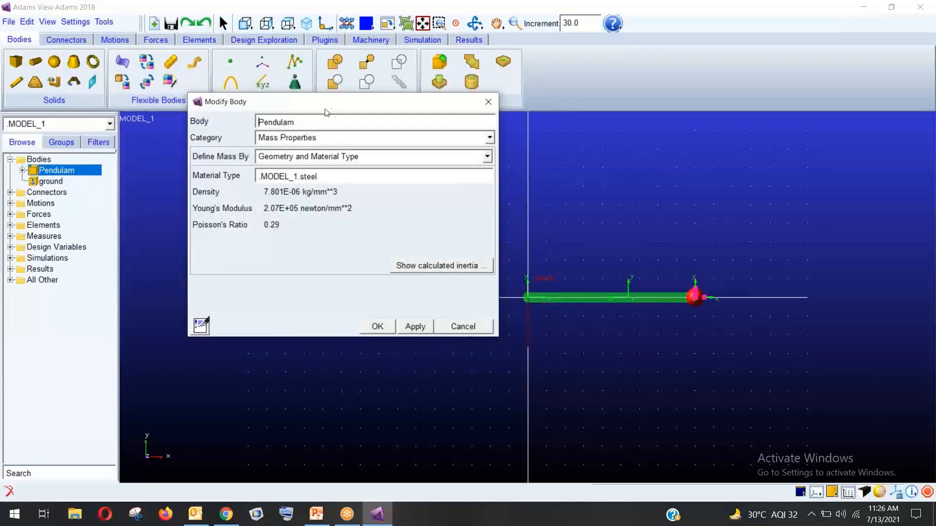
left_click_drag(334, 103, 299, 107)
left_click_drag(299, 146, 299, 150)
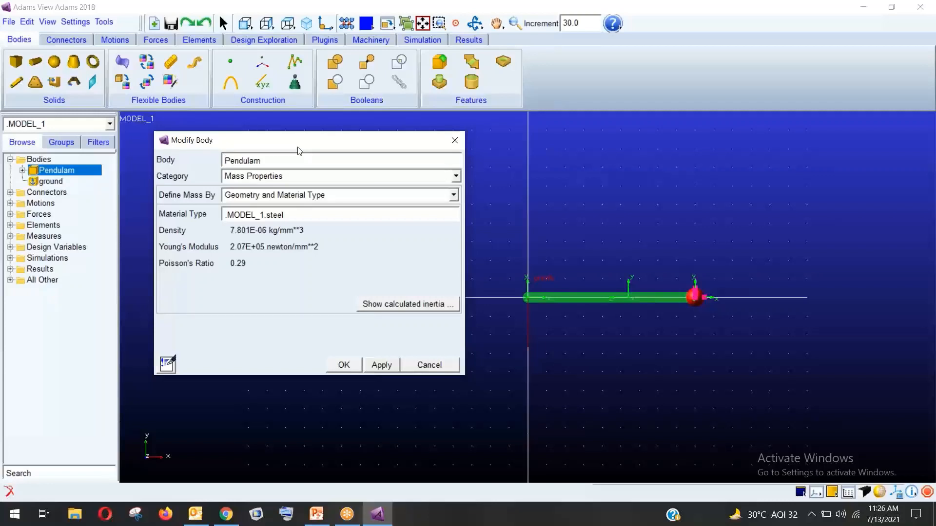
left_click(410, 369)
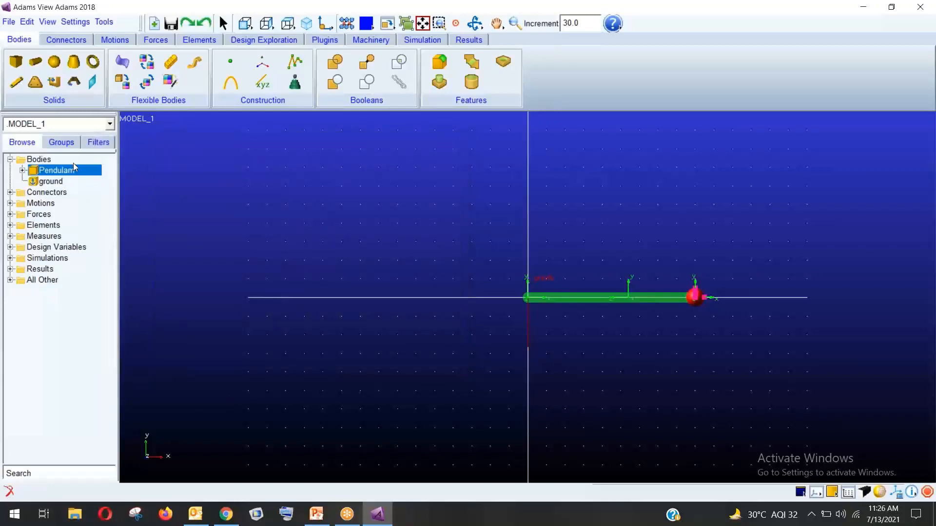
Reopen Pendulam's properties and try User Input before reverting to Geometry and Material
right_click(73, 166)
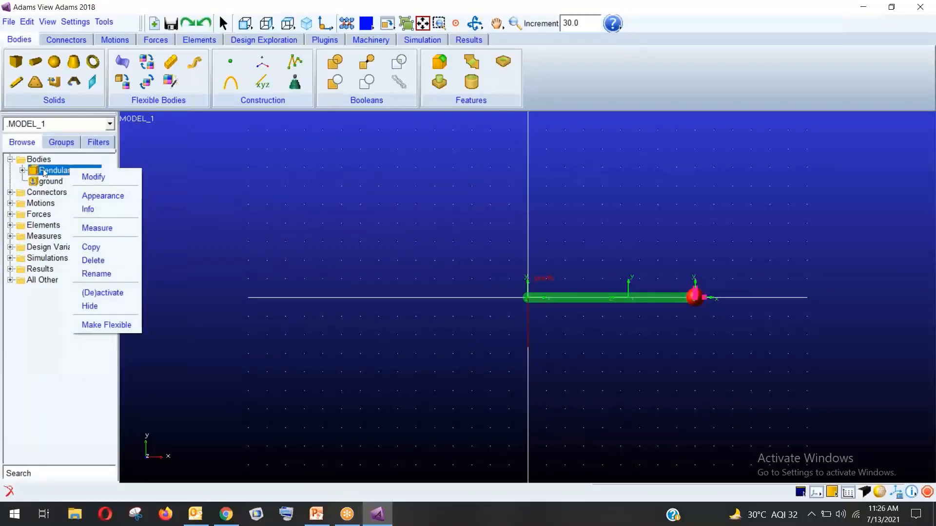
left_click(94, 177)
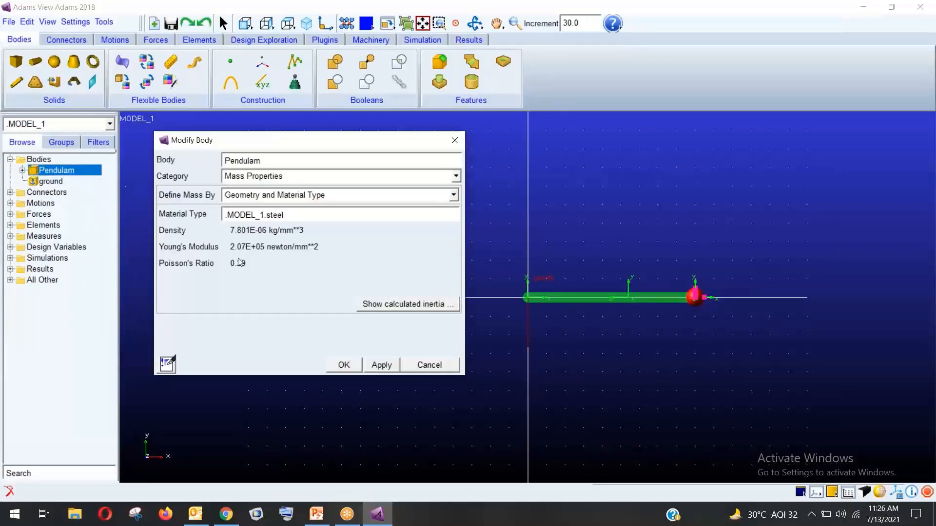
left_click(282, 198)
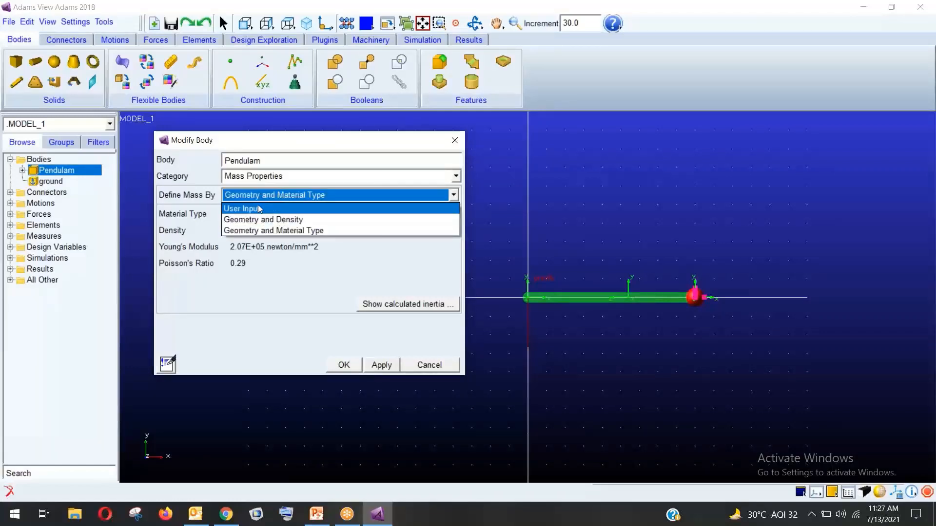
left_click(259, 206)
left_click(268, 195)
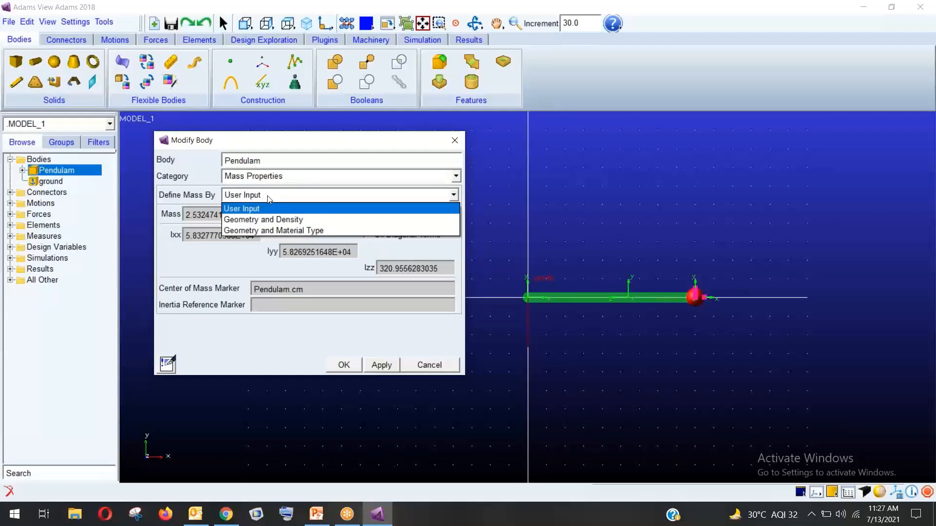
left_click(285, 230)
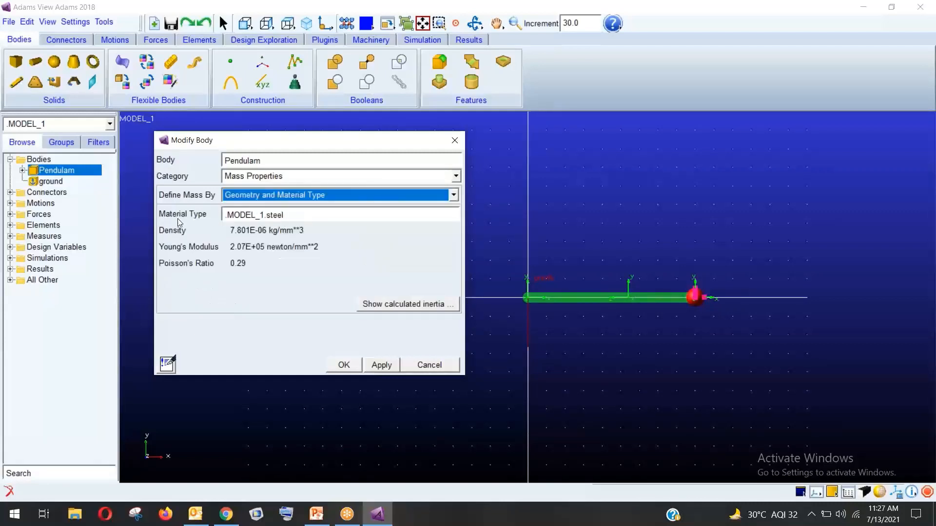
Review the material options, then set Define Mass By to User Input
right_click(294, 217)
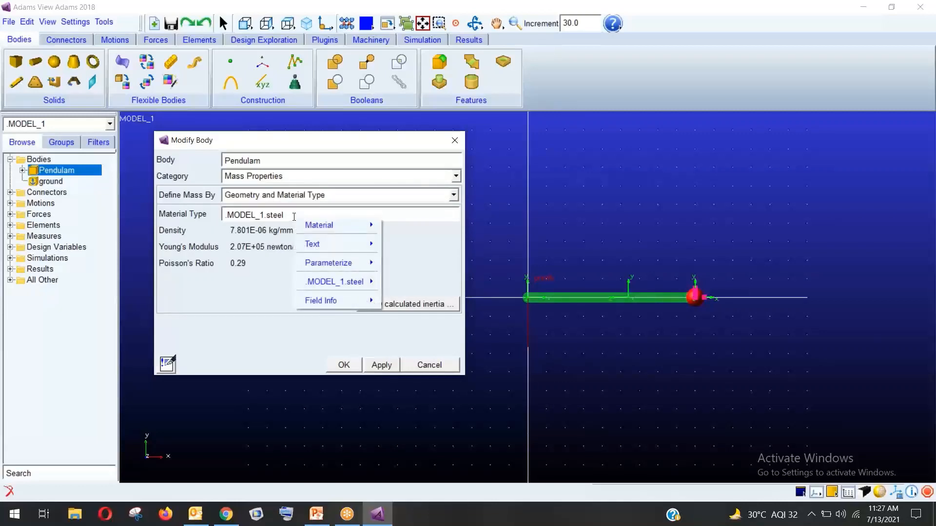
mouse_move(330, 226)
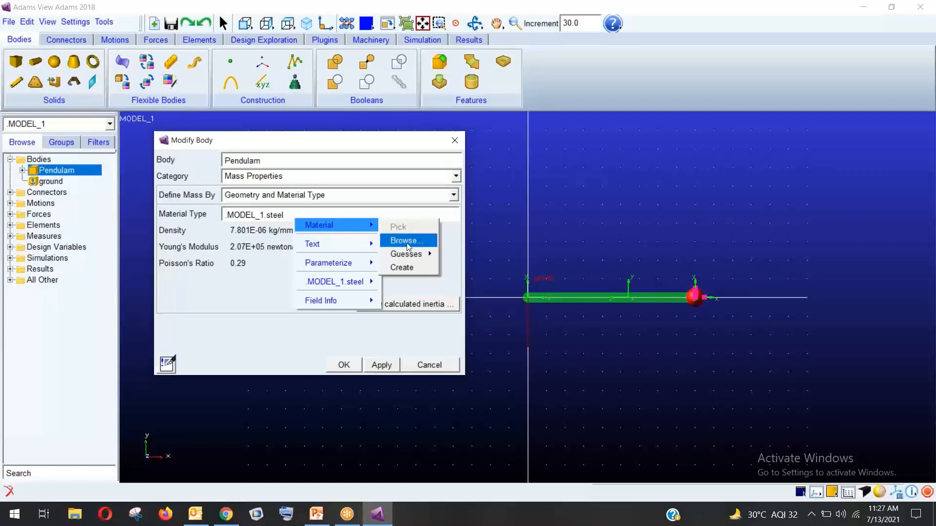
mouse_move(413, 254)
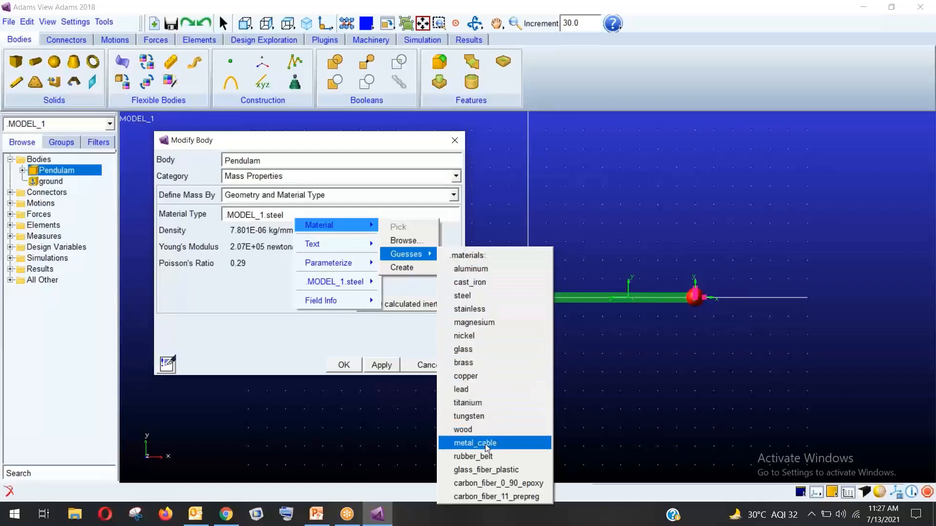
left_click(328, 335)
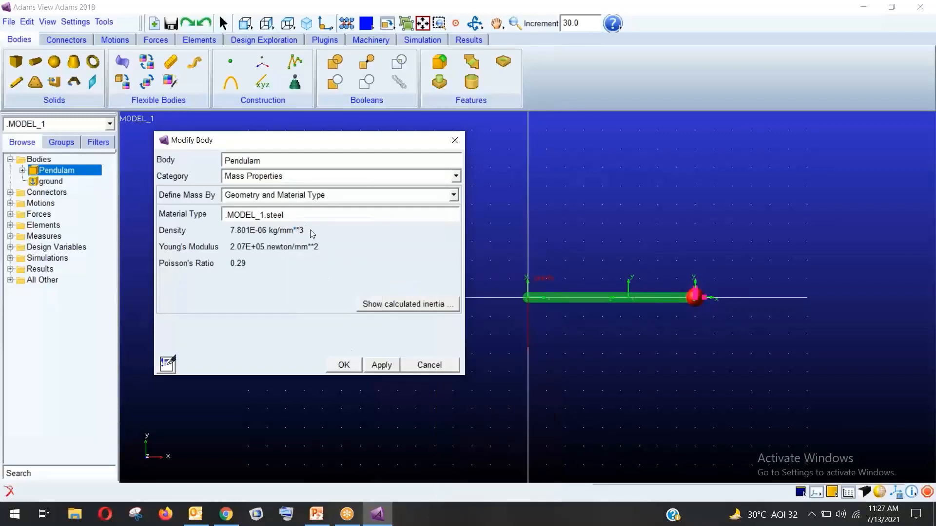
left_click(303, 195)
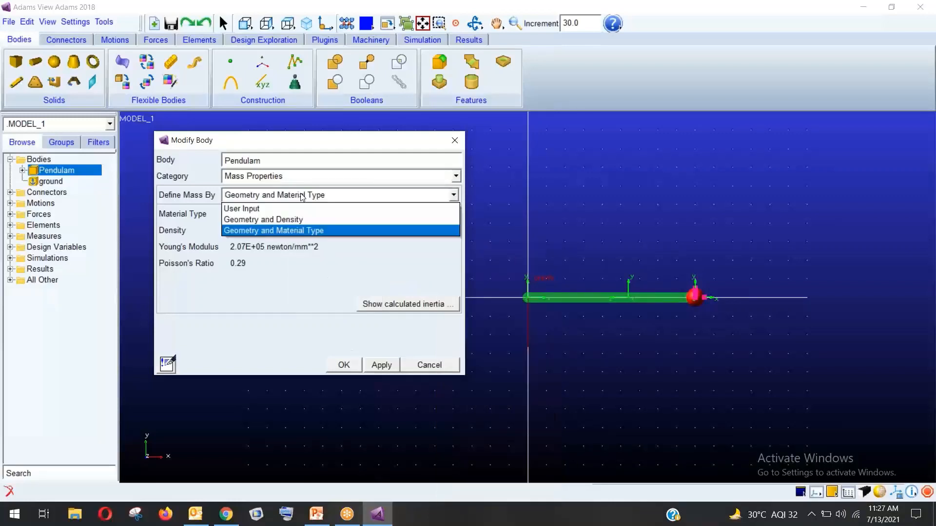
left_click(274, 208)
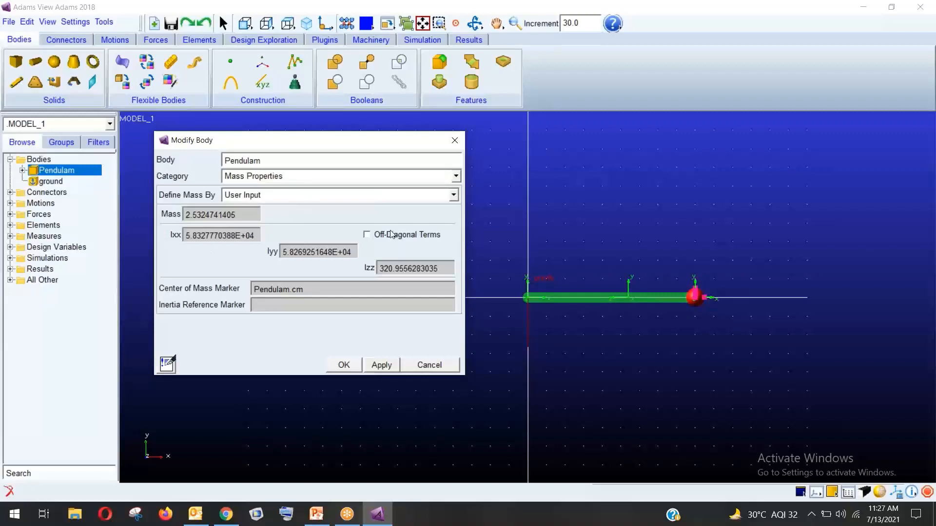
Set the Pendulam body's mass to 2.0 and its Ixx, Iyy and Izz inertias to 0
left_click(289, 200)
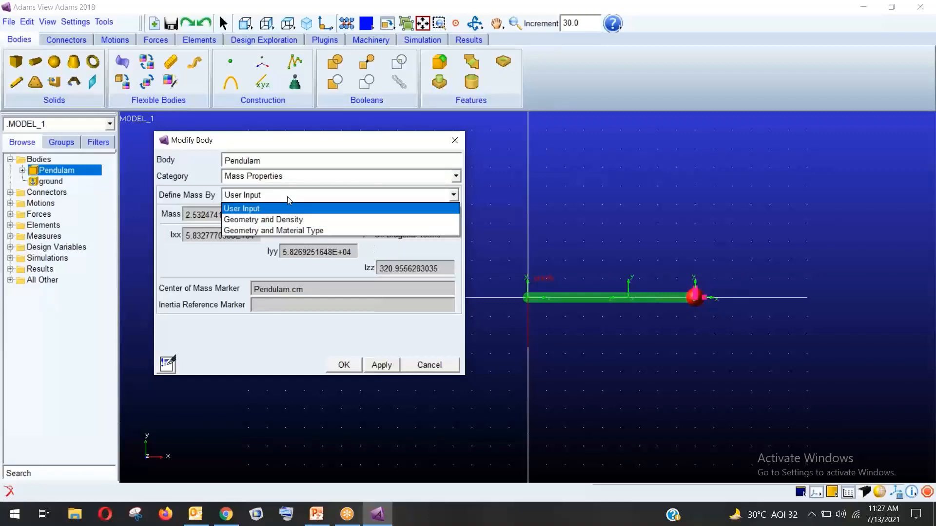
left_click(290, 200)
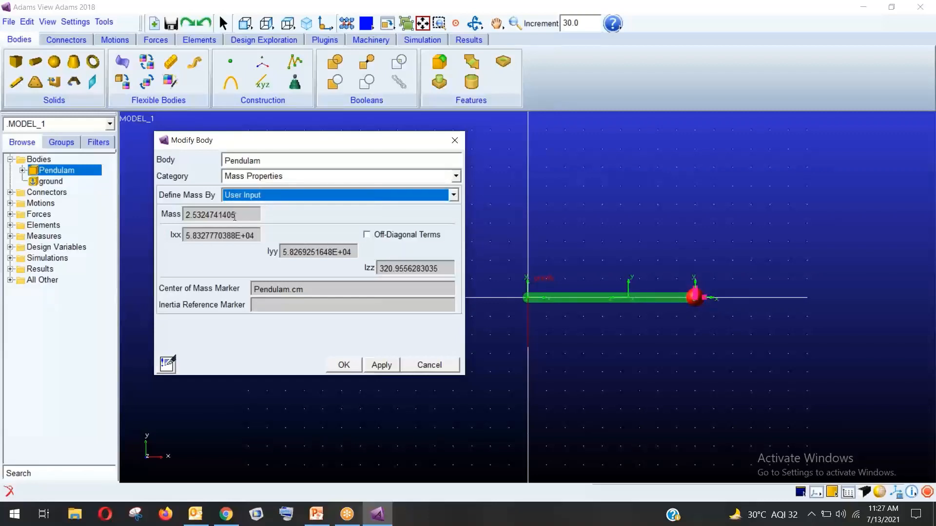
left_click_drag(236, 215, 195, 214)
key("BackSpace")
key("BackSpace")
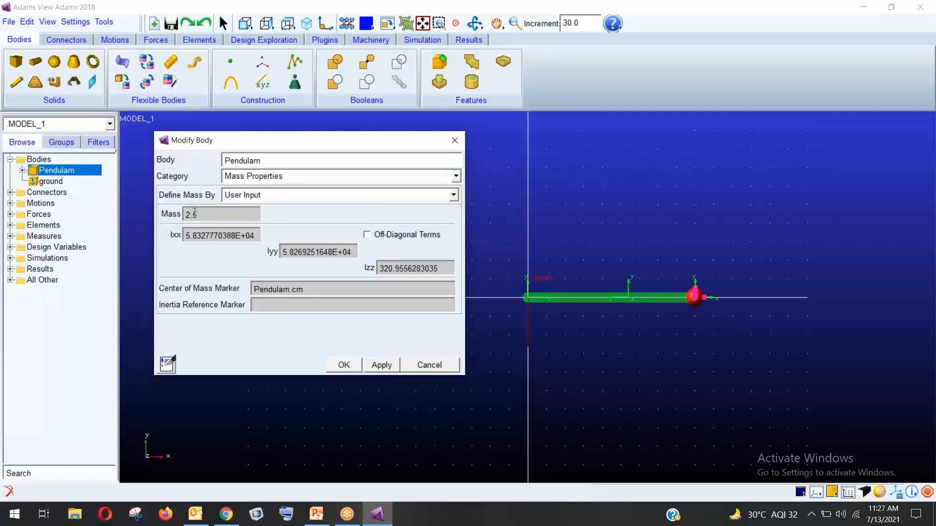
type("0")
left_click_drag(255, 236, 163, 231)
type("0")
left_click_drag(354, 252, 282, 252)
type("0")
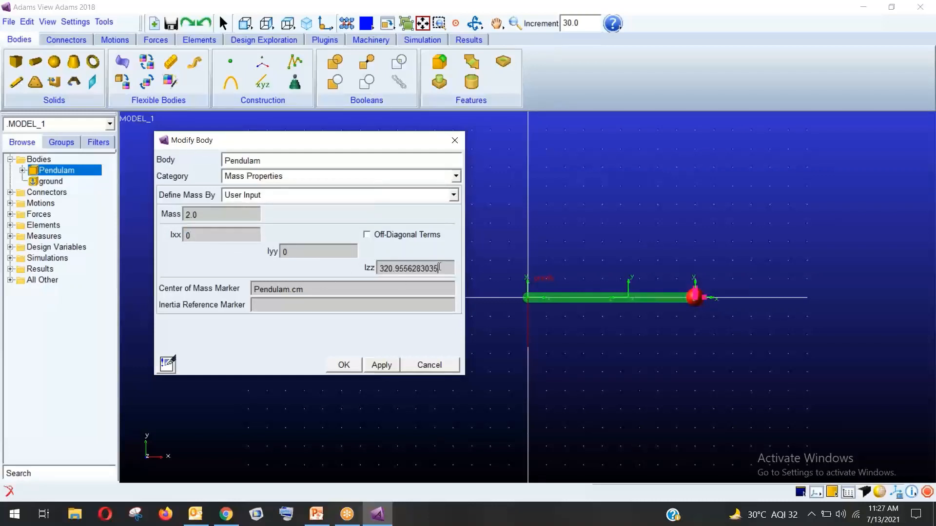
left_click_drag(438, 268, 339, 265)
type("0")
left_click(344, 364)
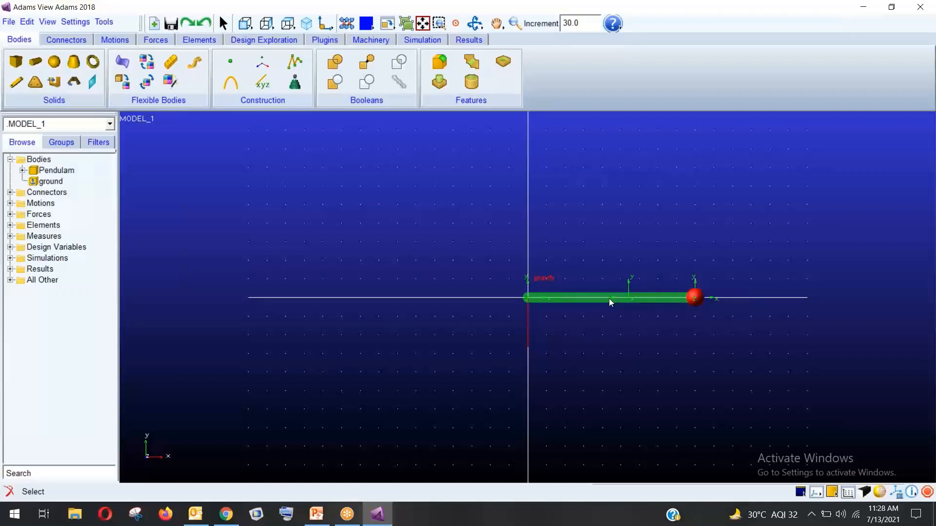
Expand Pendulam in the Bodies tree and highlight its cm marker and MARKER_2 on the link
left_click(22, 170)
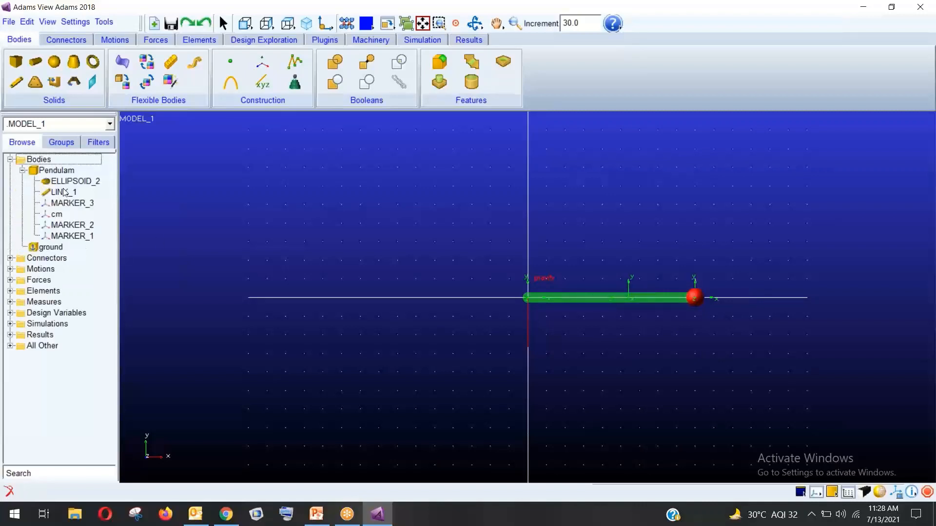
left_click(63, 214)
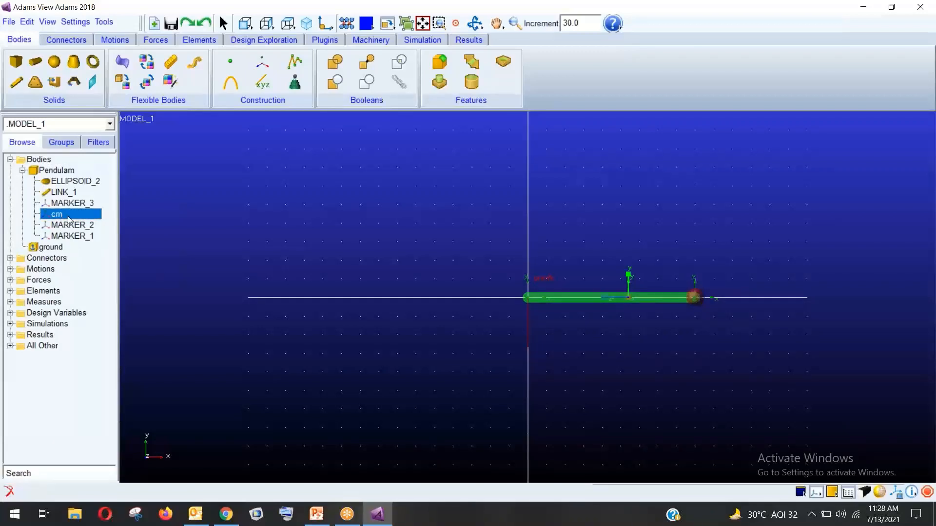
left_click(71, 224)
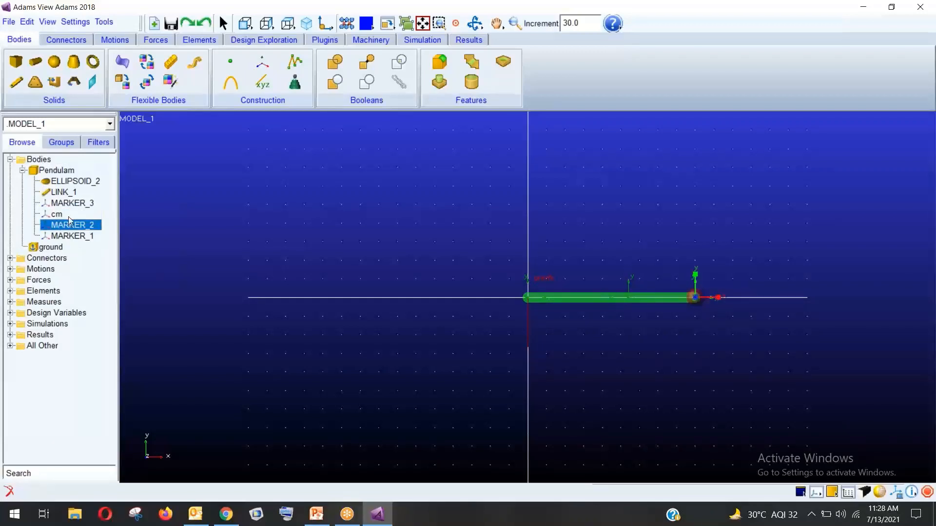
left_click(68, 215)
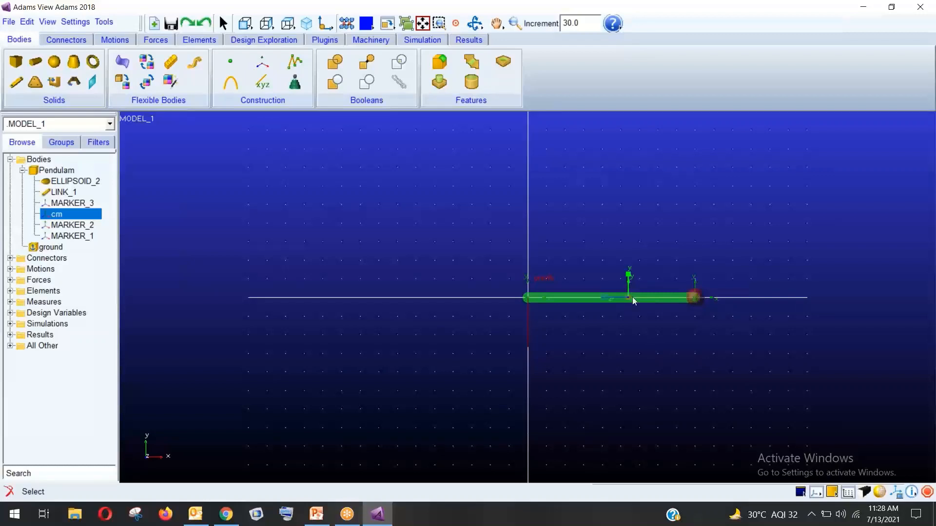
right_click(72, 218)
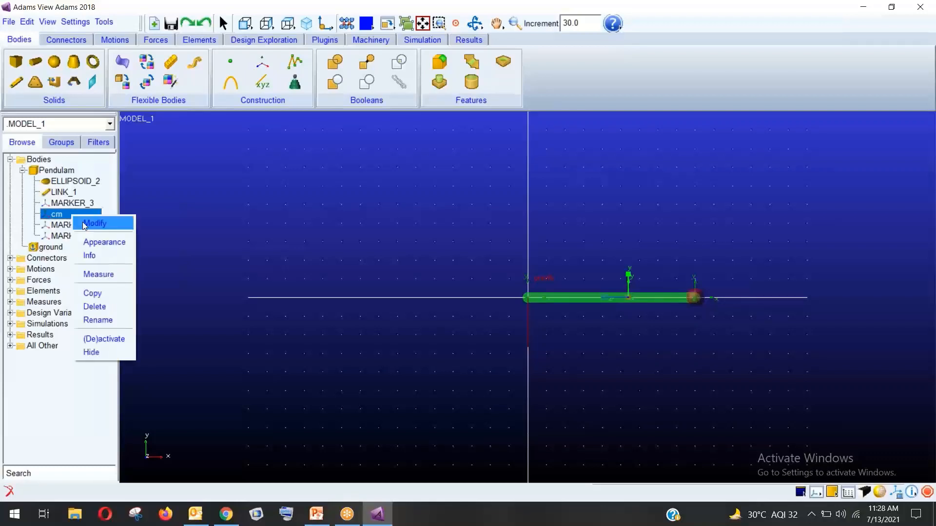
Relocate the Pendulam cm marker to 450, 0, 0 at the link's end
left_click(85, 224)
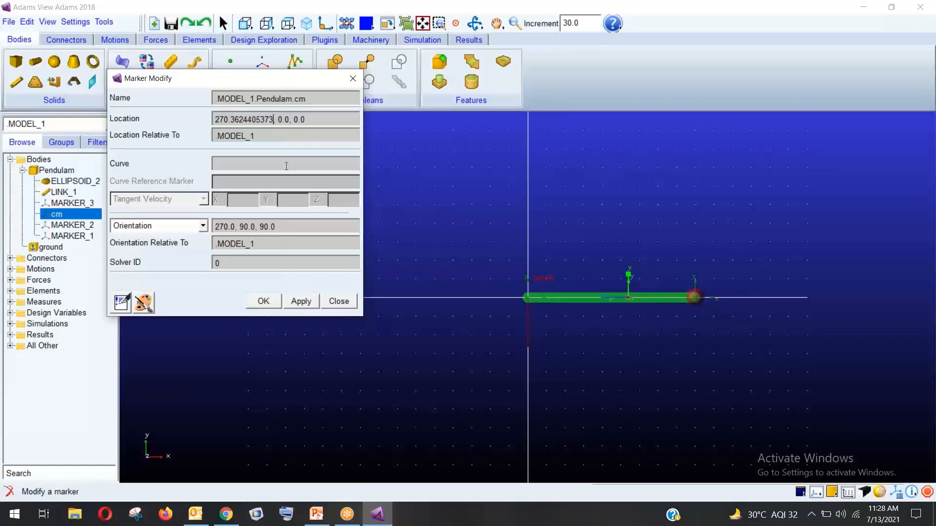
left_click(273, 119)
key("BackSpace")
key("BackSpace")
key("BackSpace")
key("BackSpace")
key("BackSpace")
key("BackSpace")
key("BackSpace")
key("BackSpace")
key("BackSpace")
key("BackSpace")
key("BackSpace")
key("BackSpace")
key("BackSpace")
key("BackSpace")
type("450")
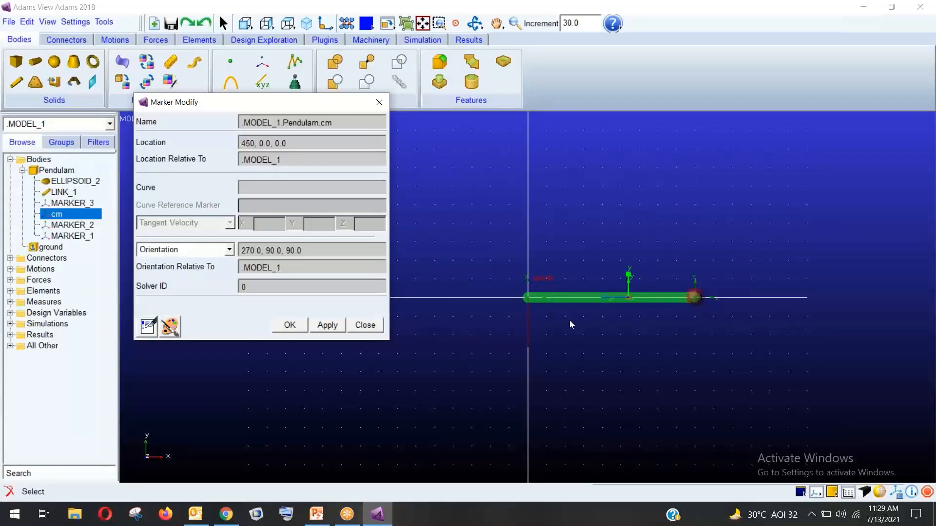
left_click(326, 329)
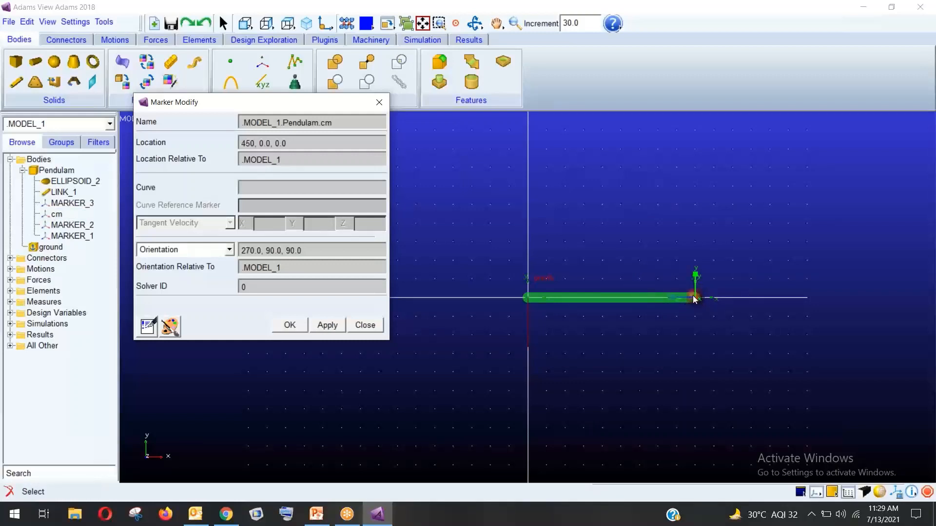
left_click(357, 326)
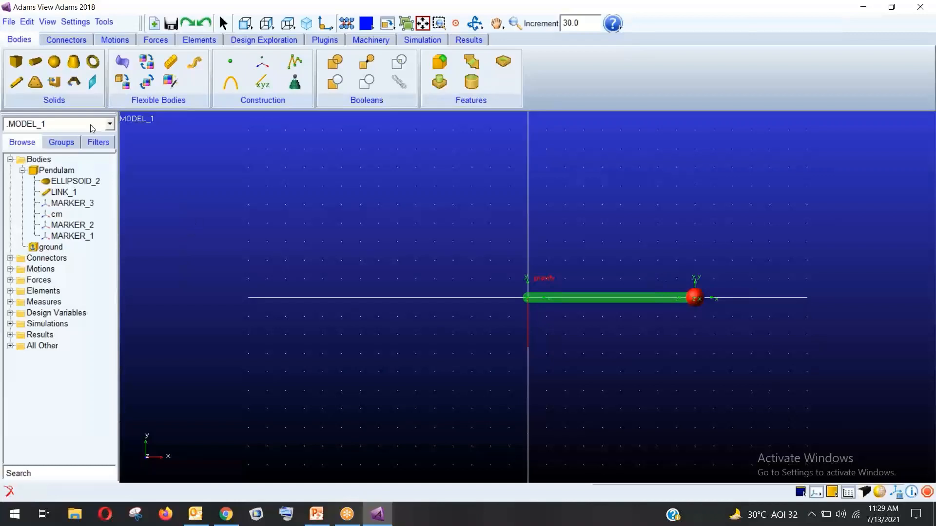
left_click(66, 39)
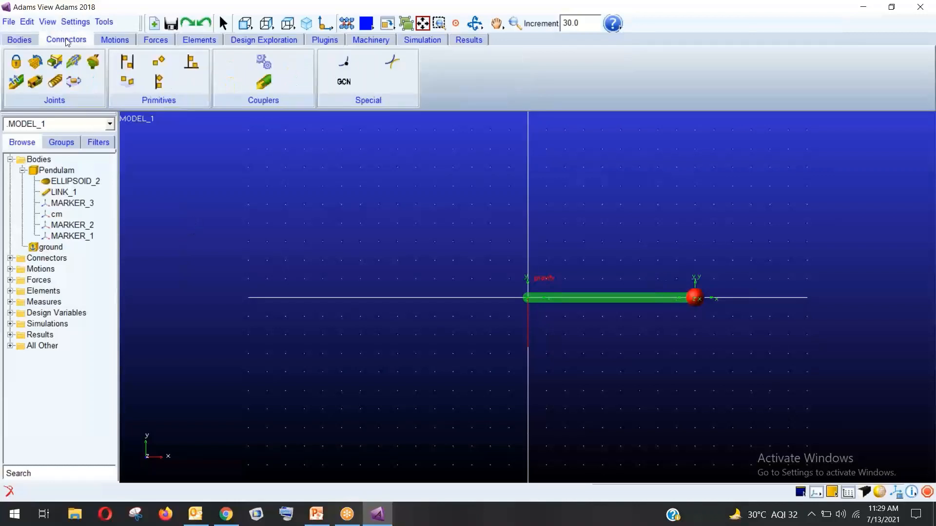
Create a revolute joint between Pendulam and ground, located at MARKER_2
left_click(34, 63)
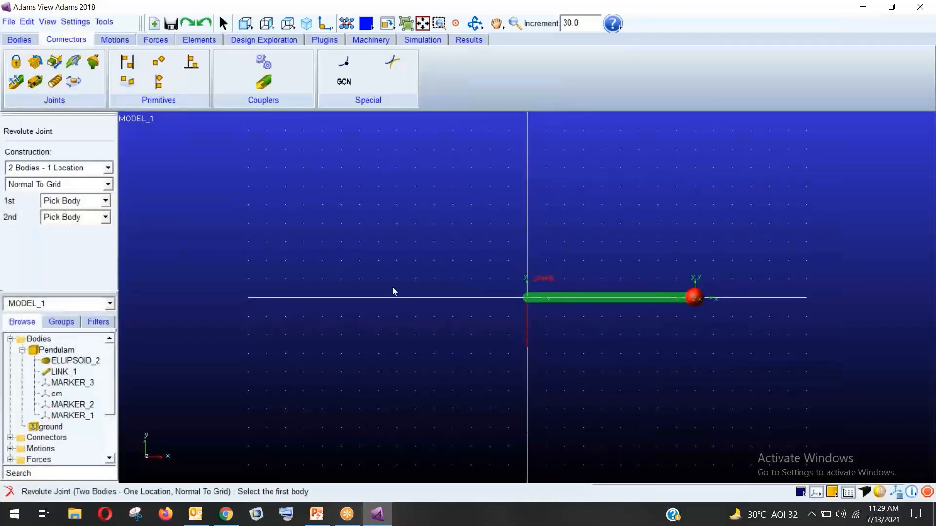
left_click(638, 299)
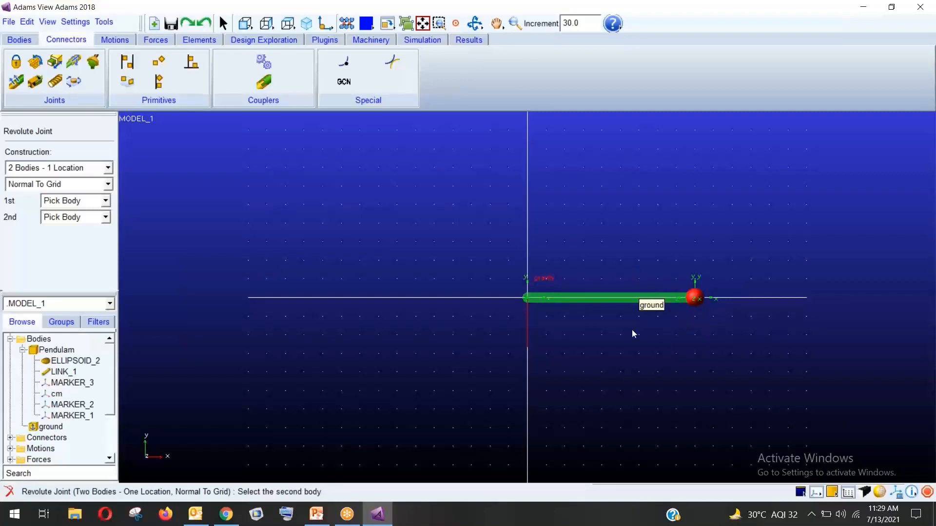
left_click(633, 354)
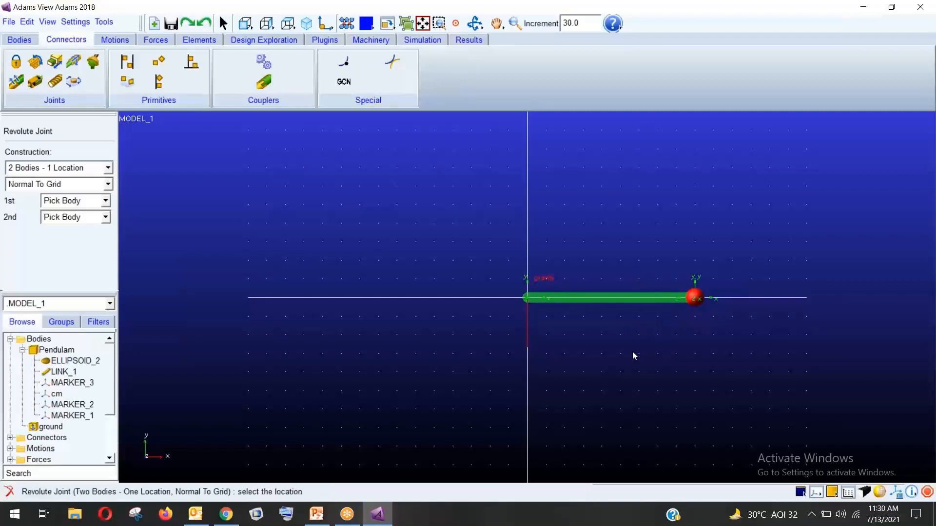
left_click(692, 299)
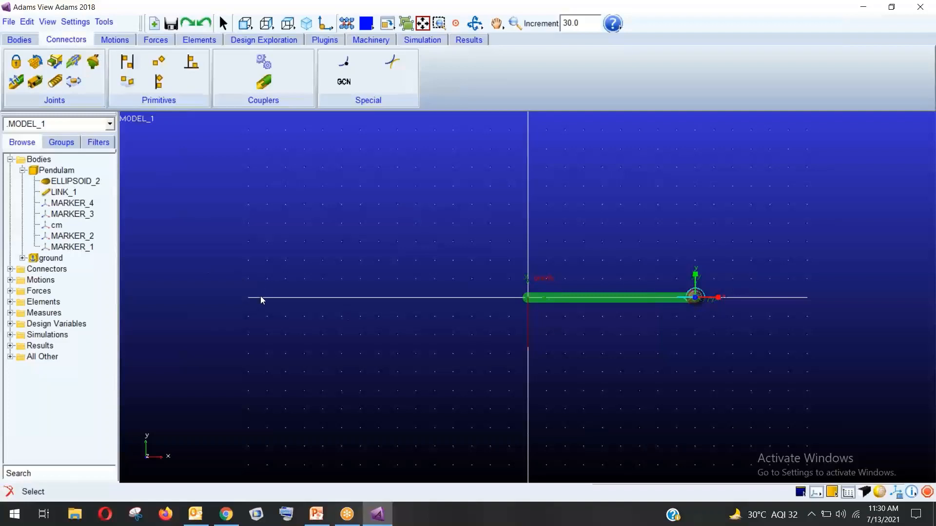
Create an X-component force measure on JOINT_1 with its own strip chart
left_click(10, 269)
right_click(57, 279)
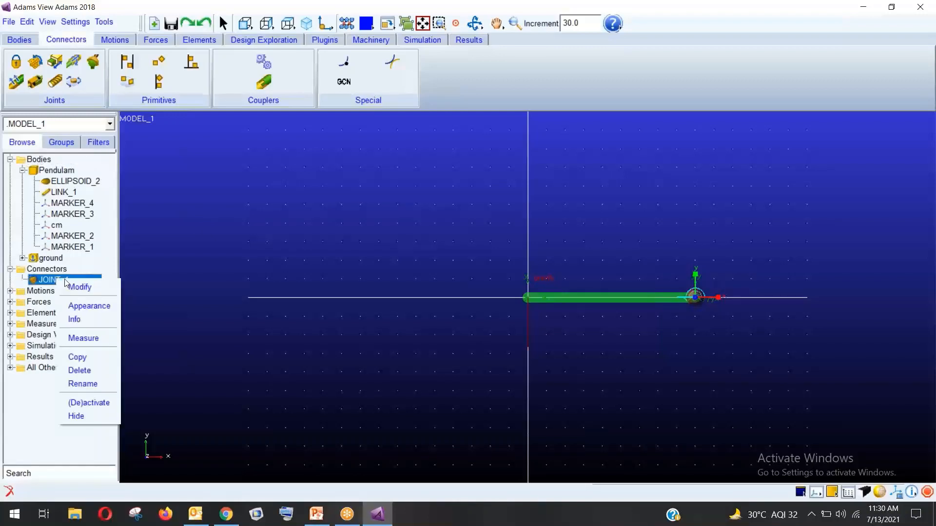
left_click(48, 280)
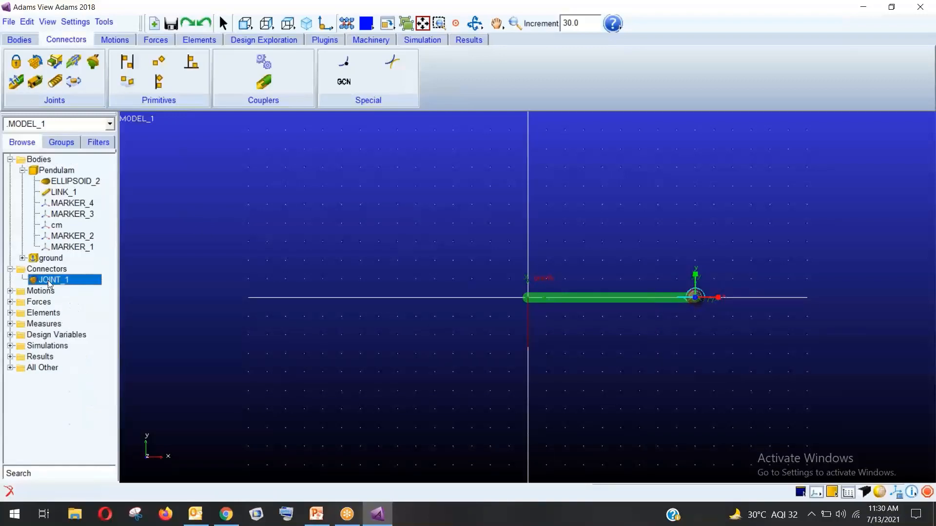
right_click(56, 279)
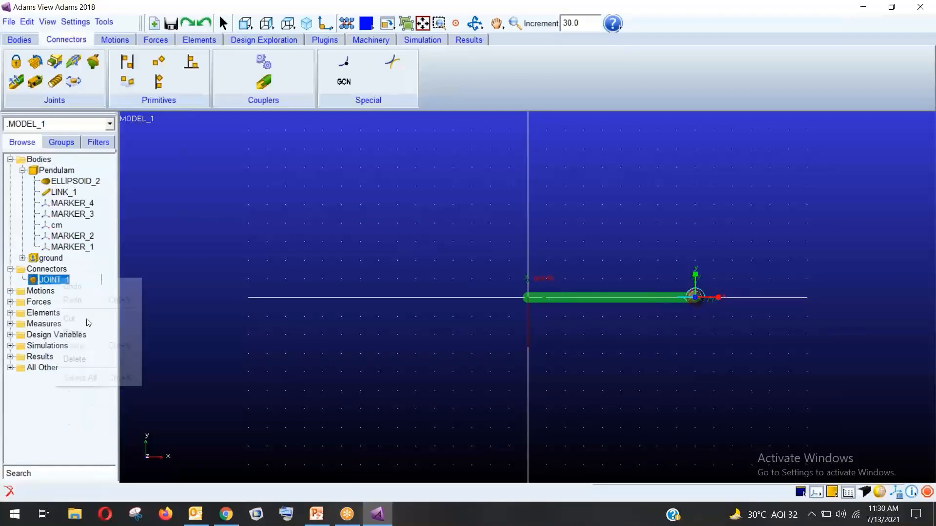
left_click(35, 280)
right_click(63, 281)
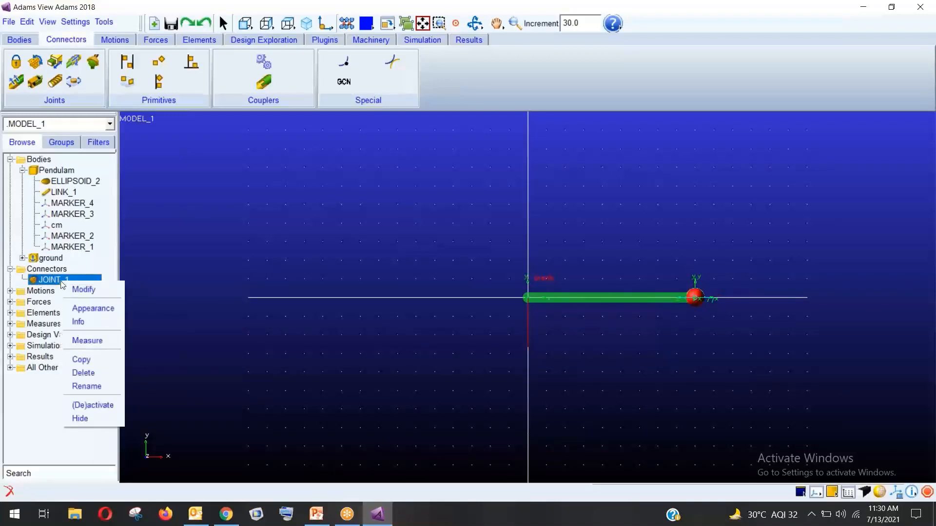
left_click(98, 344)
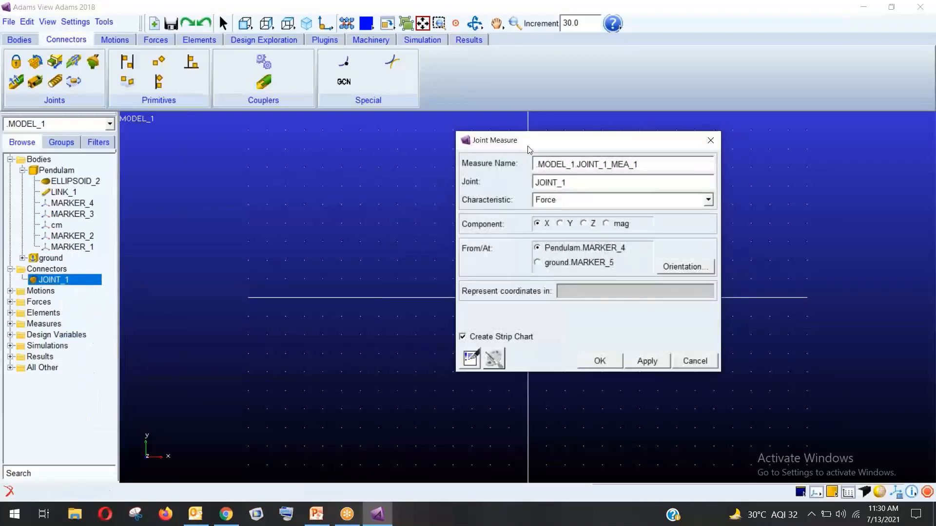
left_click_drag(526, 134, 212, 131)
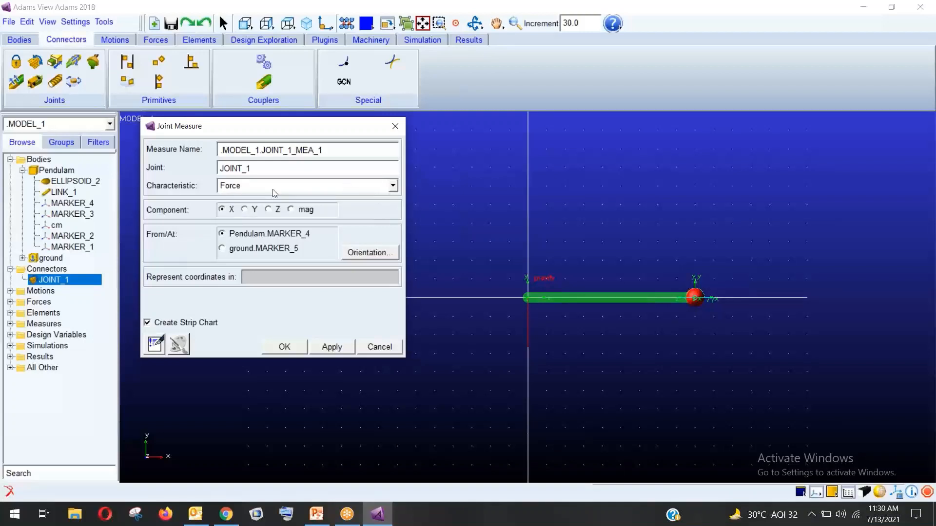
left_click(327, 347)
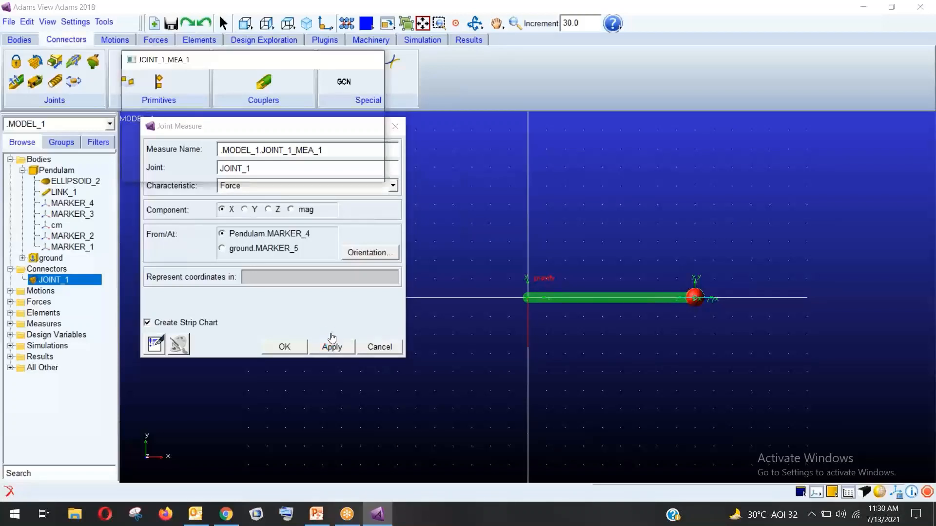
Add the Y-component JOINT_1 force measure and stack both strip charts on the right
left_click_drag(255, 71, 796, 32)
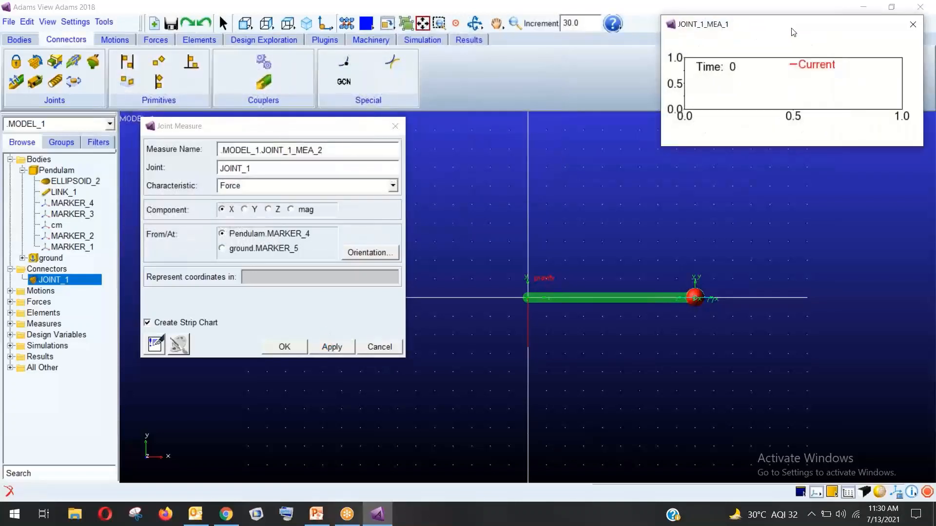
left_click(244, 209)
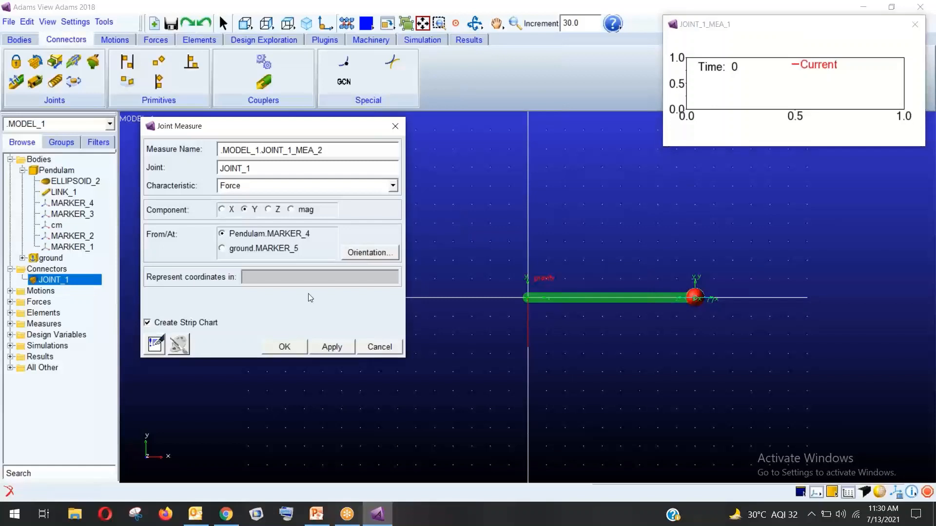
left_click(297, 347)
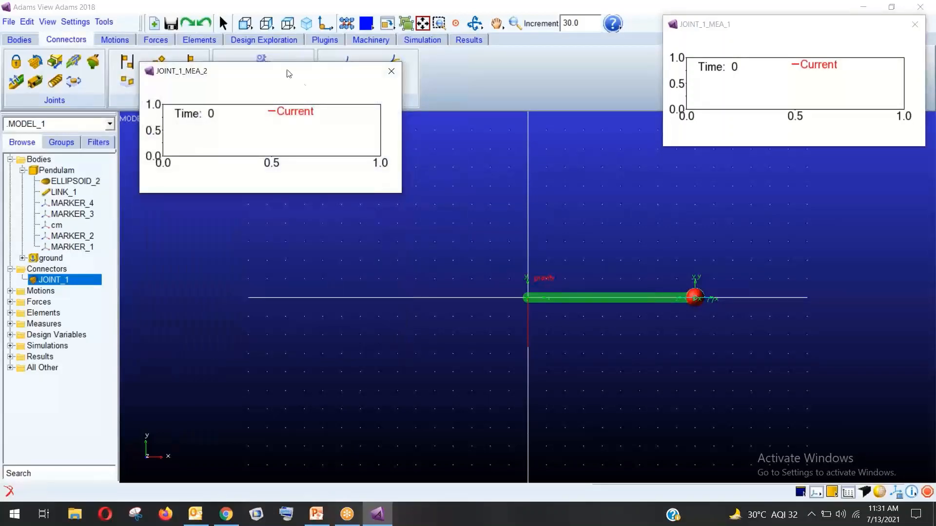
left_click_drag(291, 73, 809, 163)
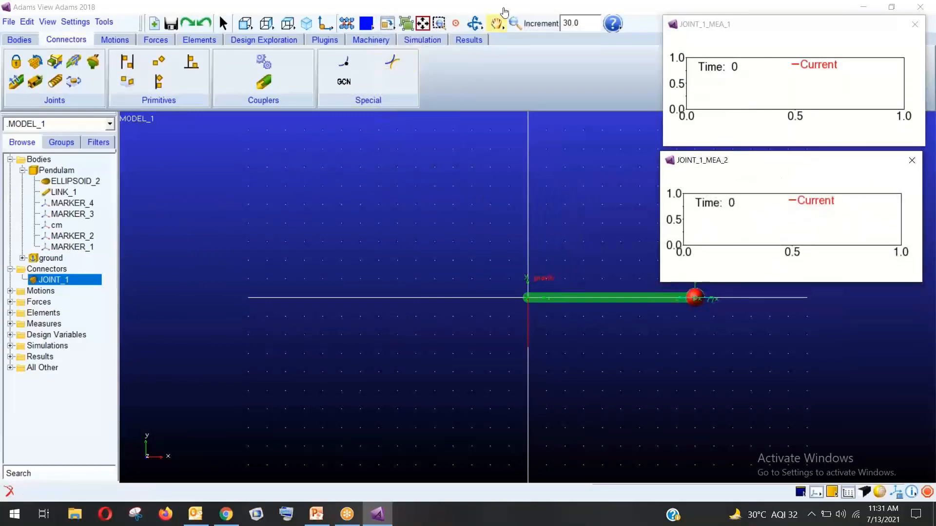
Pan the view left and up so the pendulum sits beside the strip charts
left_click_drag(568, 206, 282, 246)
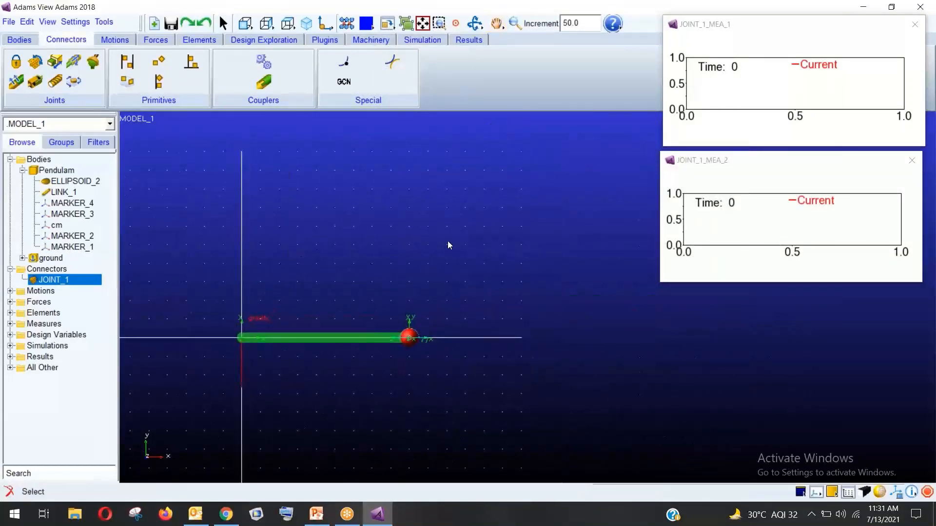
left_click(496, 23)
left_click_drag(420, 231, 453, 197)
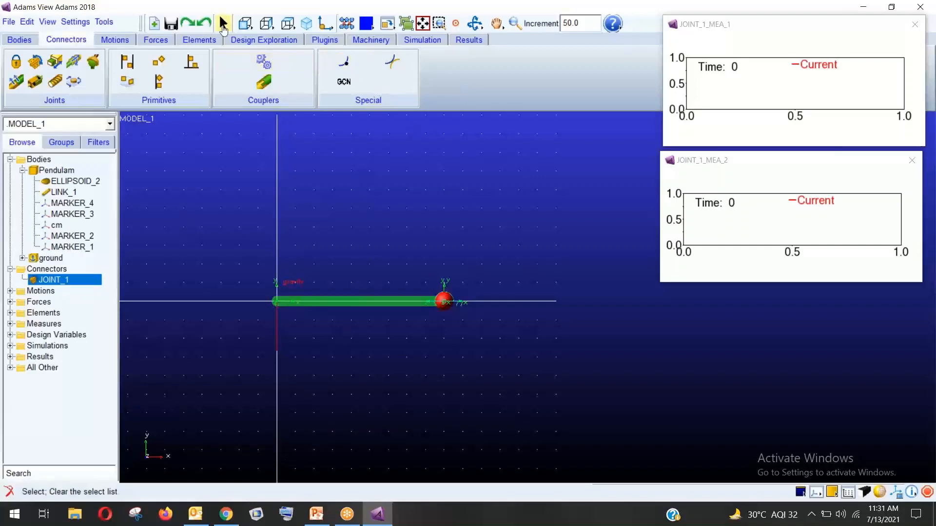
left_click(496, 23)
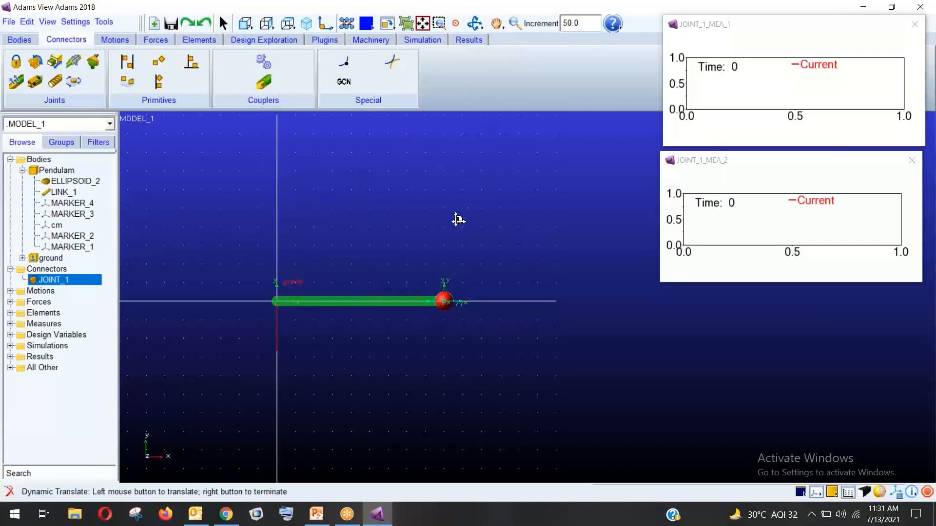
left_click_drag(455, 219, 463, 175)
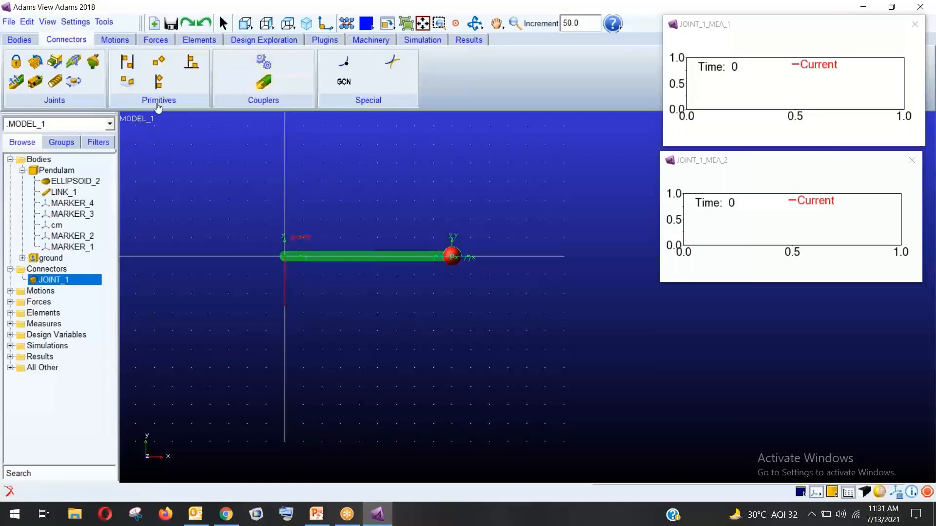
Add a ground marker at 0, -450, 0 relative to the origin, then dismiss the location prompt
left_click(18, 39)
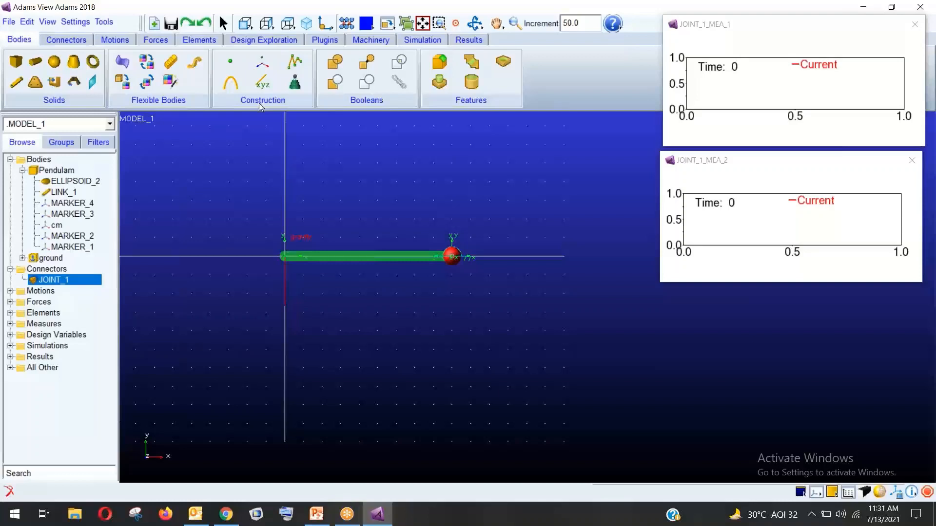
left_click(264, 72)
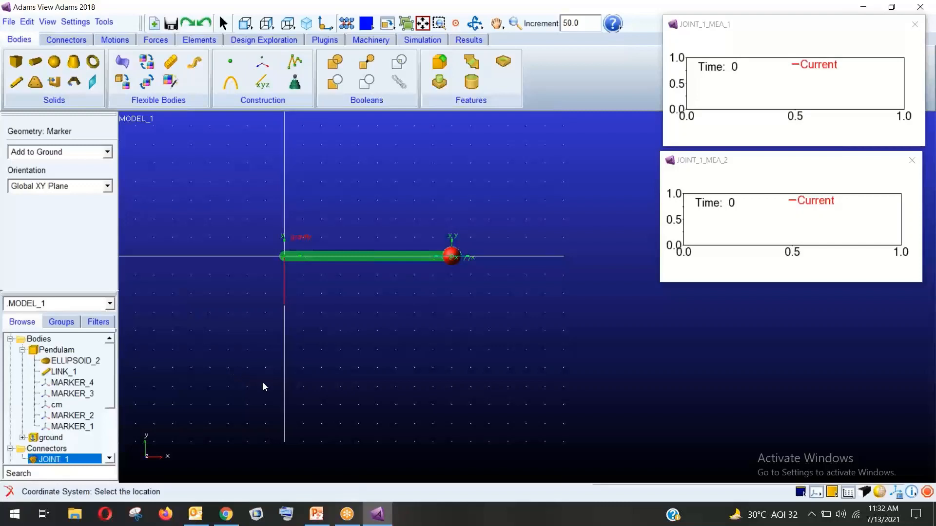
right_click(277, 412)
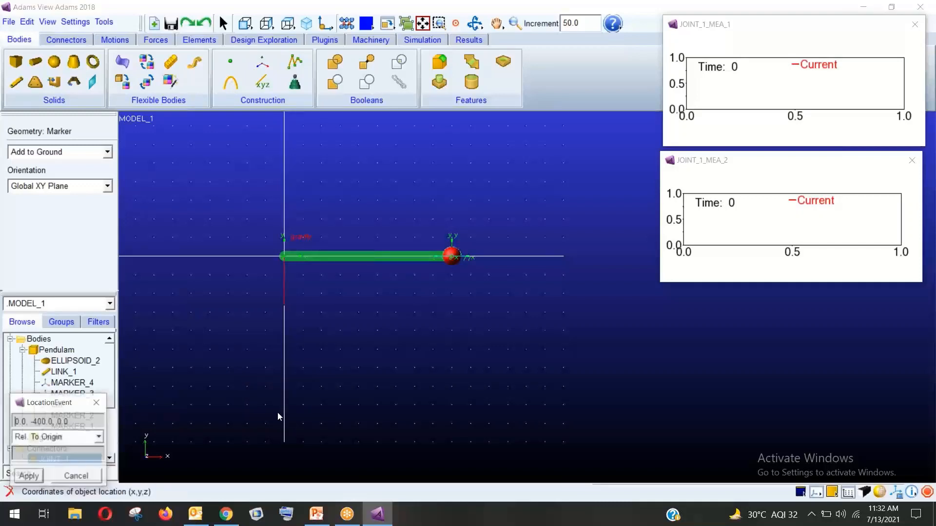
left_click_drag(63, 398, 191, 296)
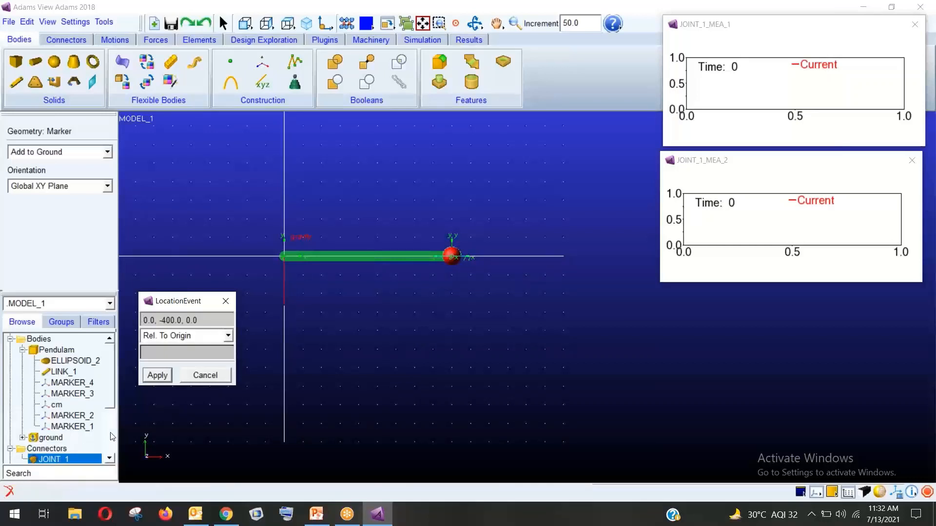
left_click(171, 321)
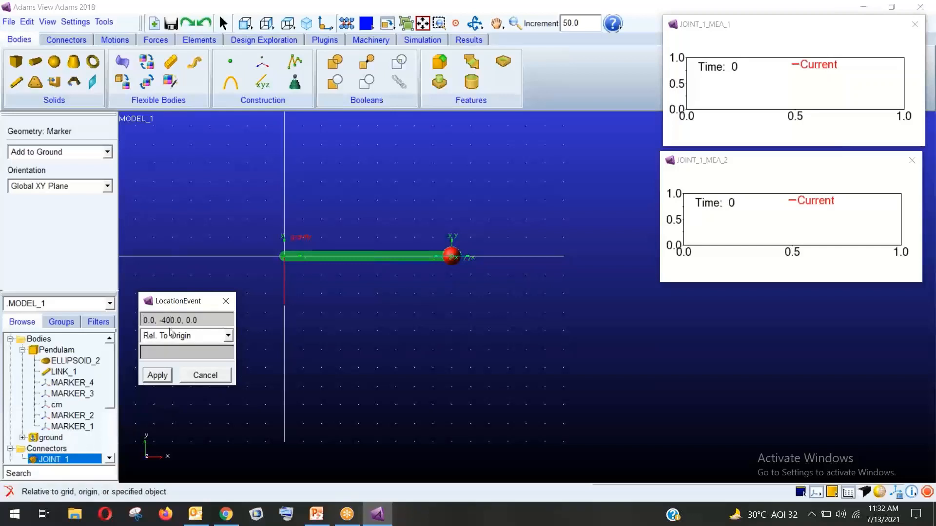
key("BackSpace")
type("5")
left_click(157, 376)
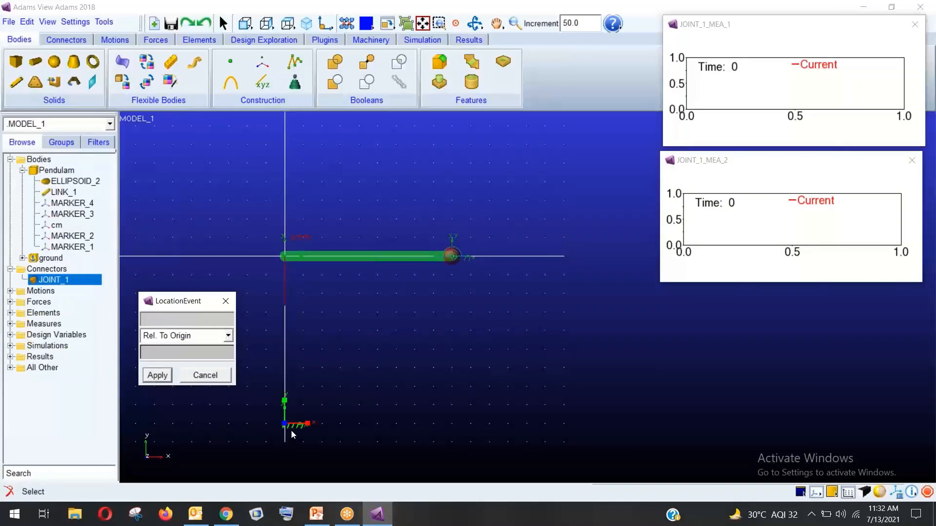
left_click(205, 375)
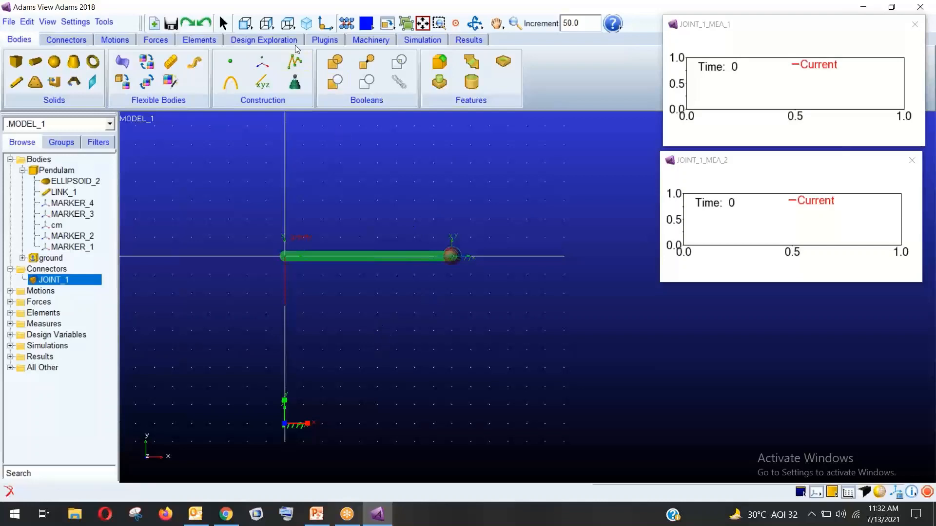
Start an advanced Angle Measure and pick Pendulam.cm as its first marker
left_click(263, 39)
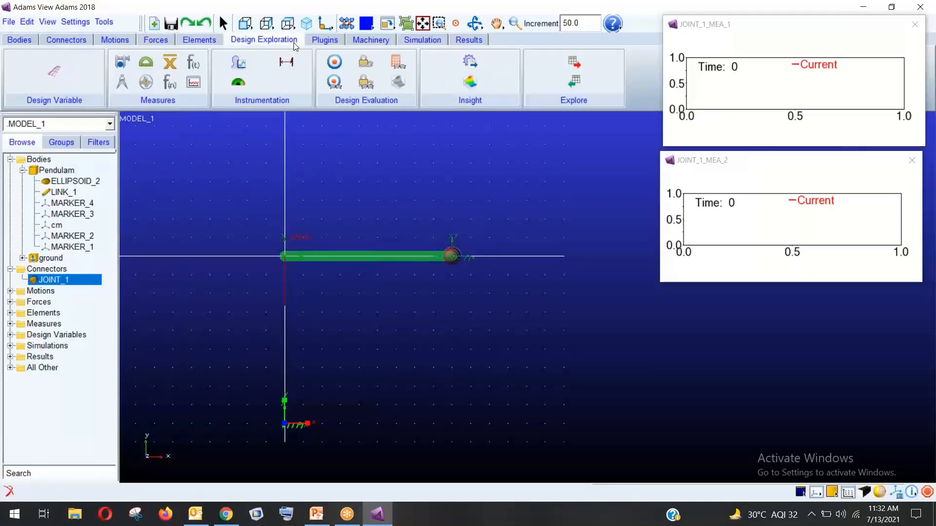
left_click(146, 62)
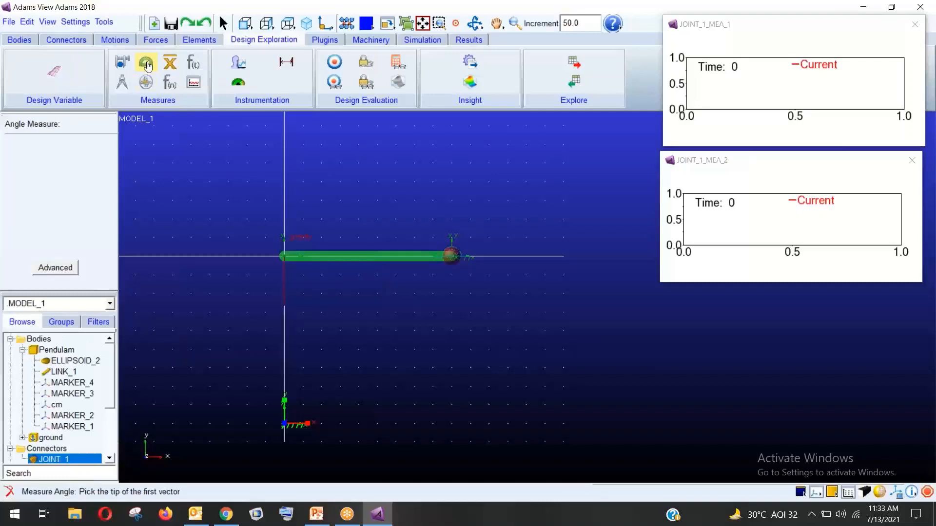
left_click(55, 268)
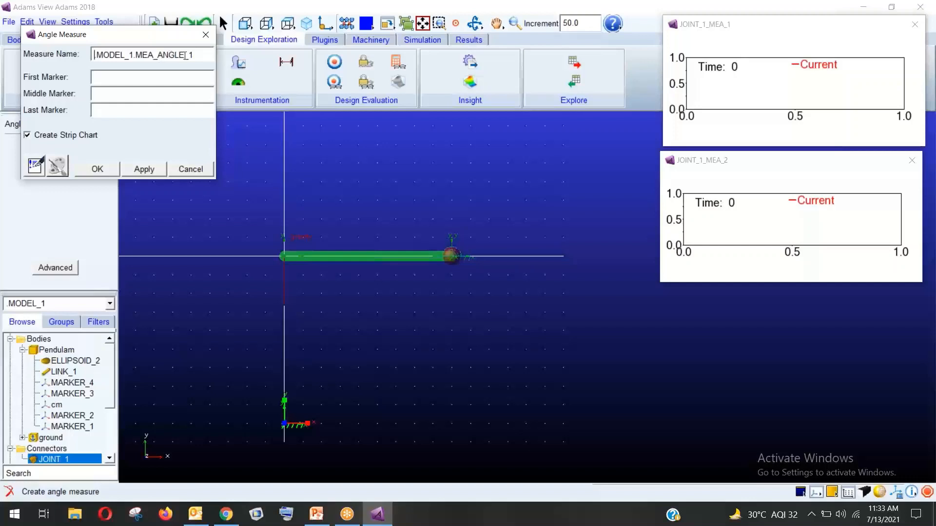
left_click(135, 77)
right_click(97, 80)
mouse_move(151, 86)
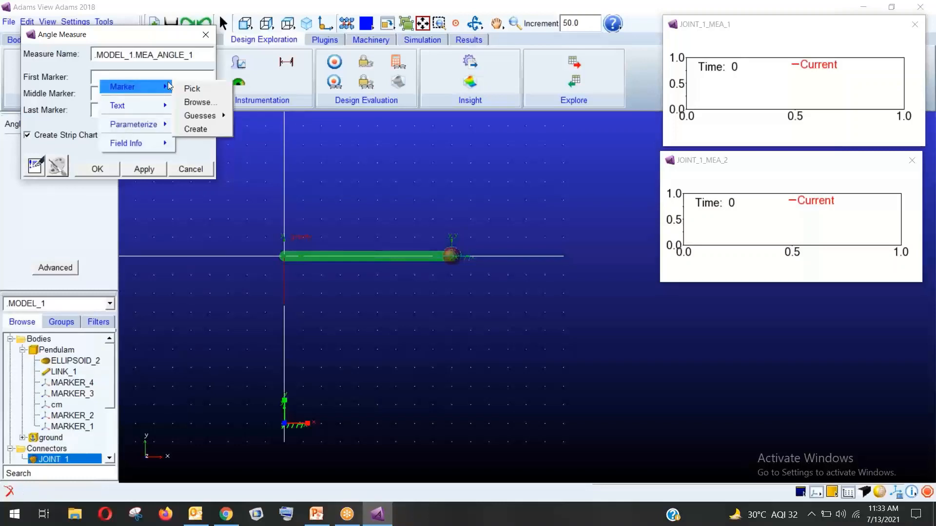
mouse_move(208, 115)
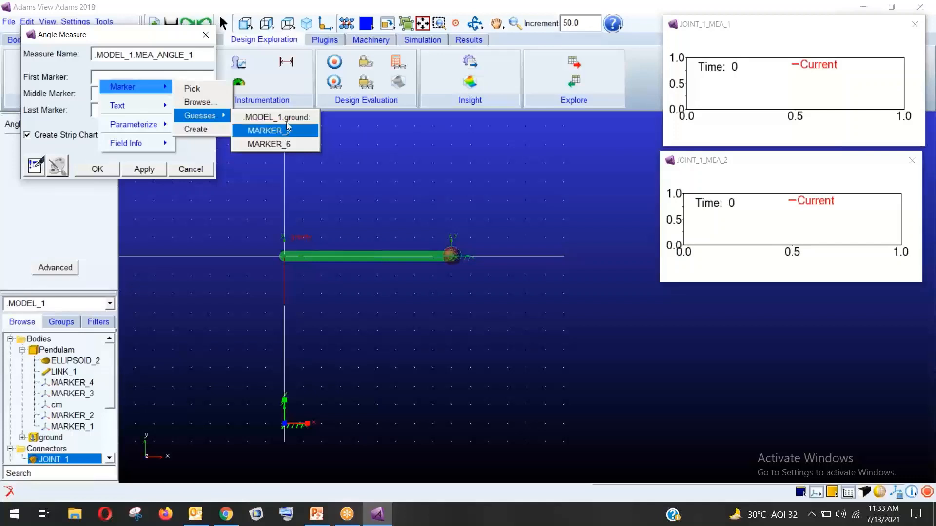
left_click(208, 89)
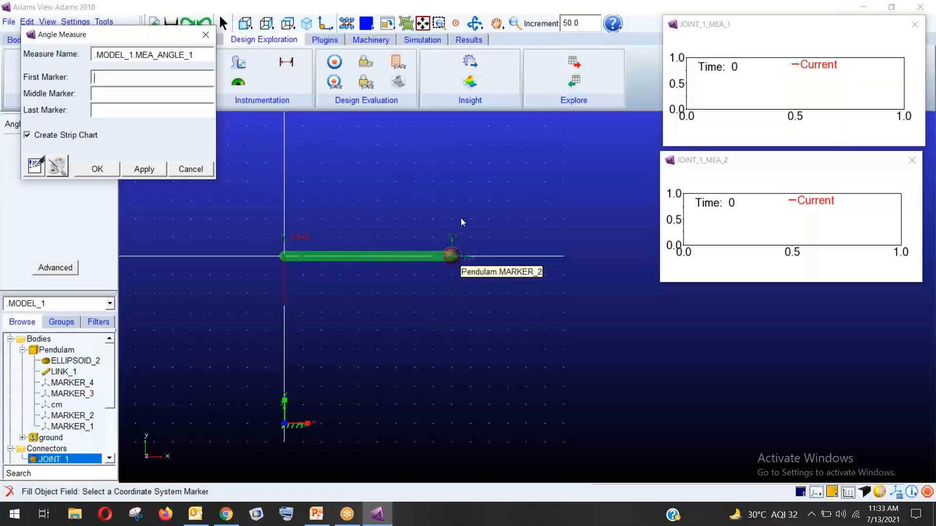
left_click(452, 260)
left_click(618, 85)
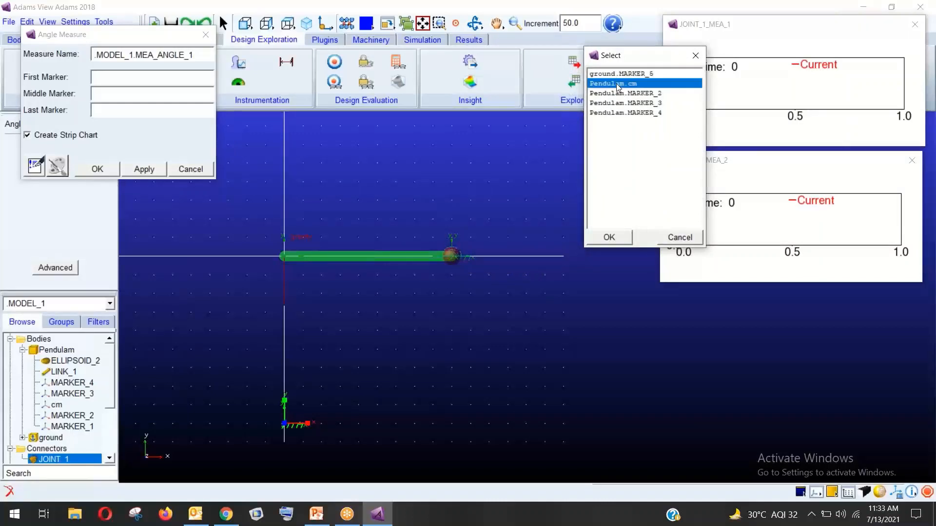
left_click(610, 238)
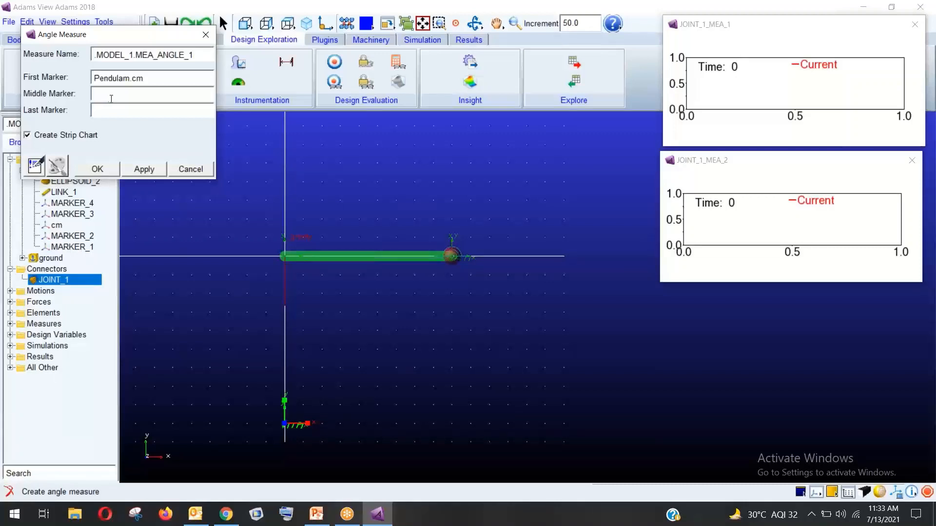
Pick MARKER_1 as middle and ground MARKER_6 as last marker, creating MEA_ANGLE_1 with its chart
right_click(155, 94)
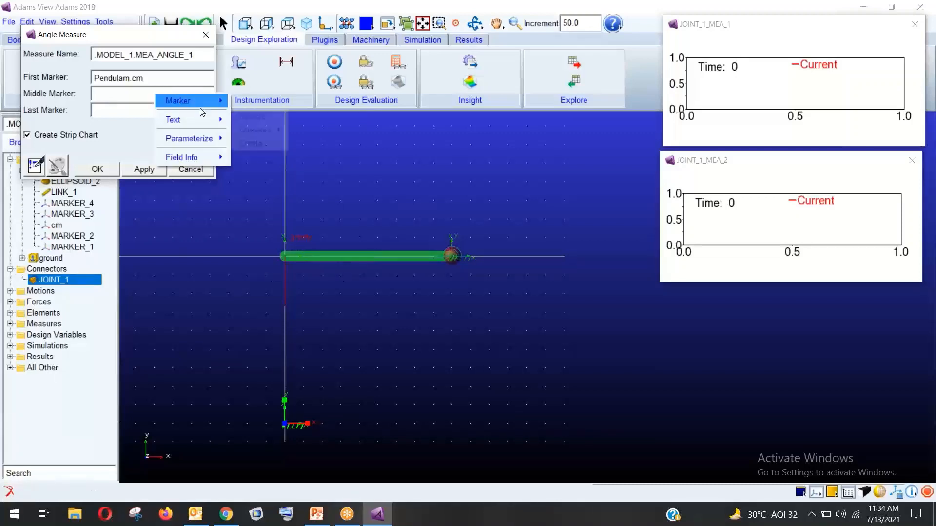
mouse_move(273, 130)
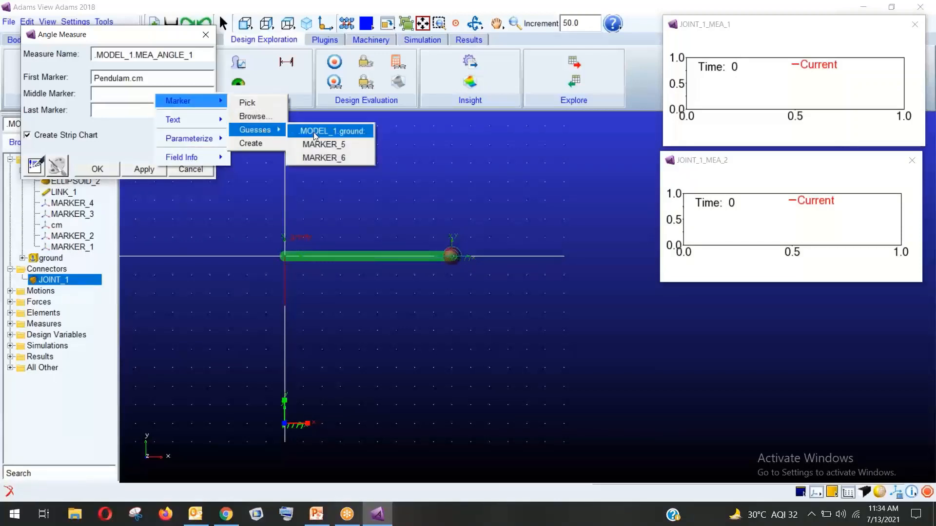
left_click(265, 104)
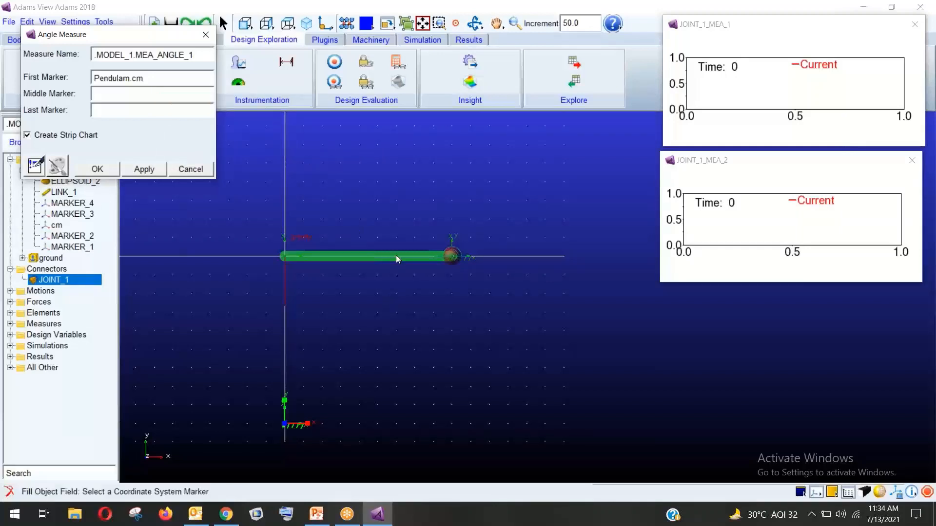
left_click(292, 256)
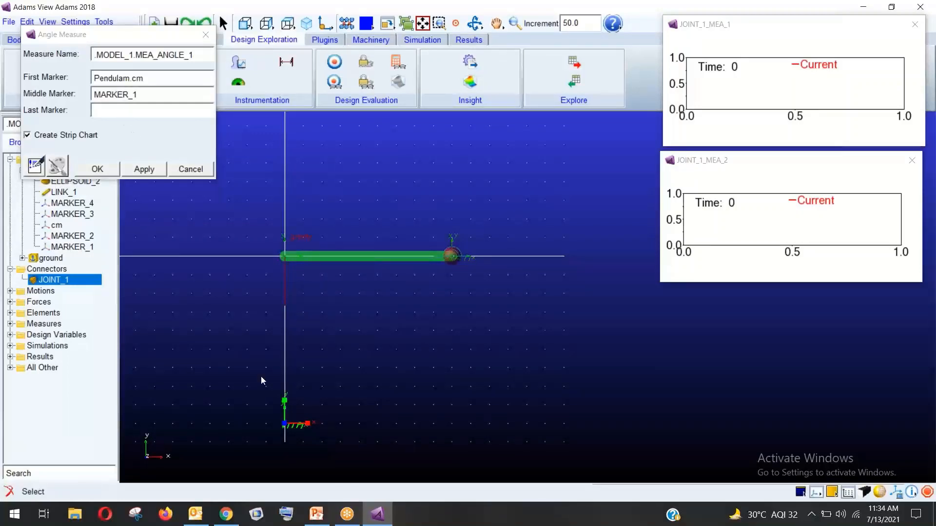
right_click(180, 111)
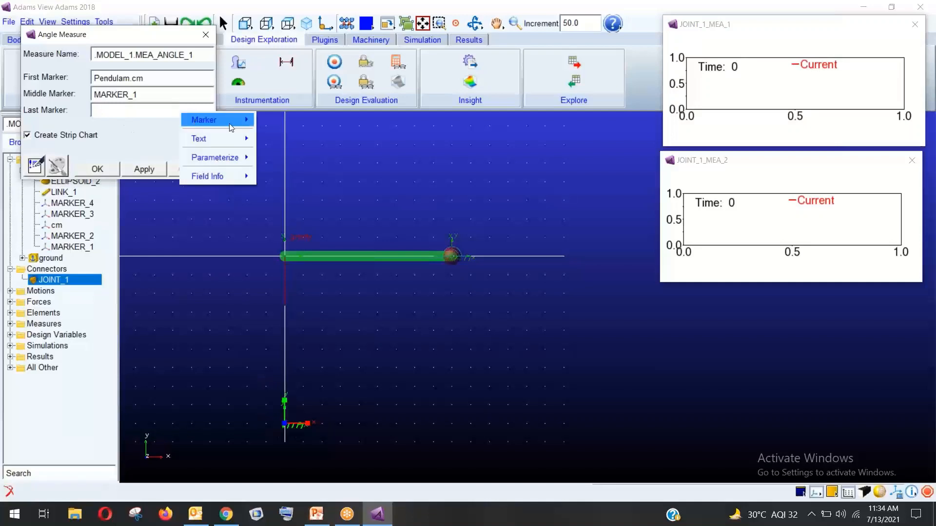
mouse_move(214, 120)
left_click(273, 121)
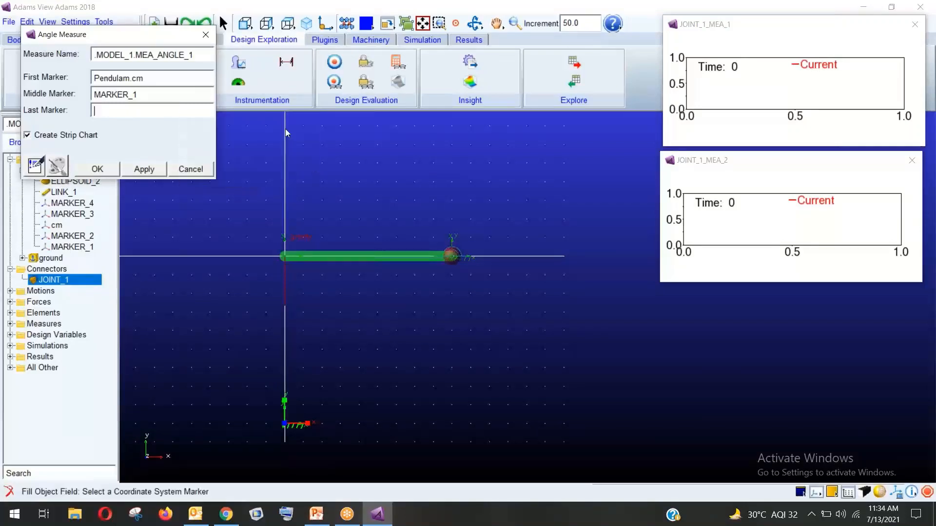
left_click(288, 424)
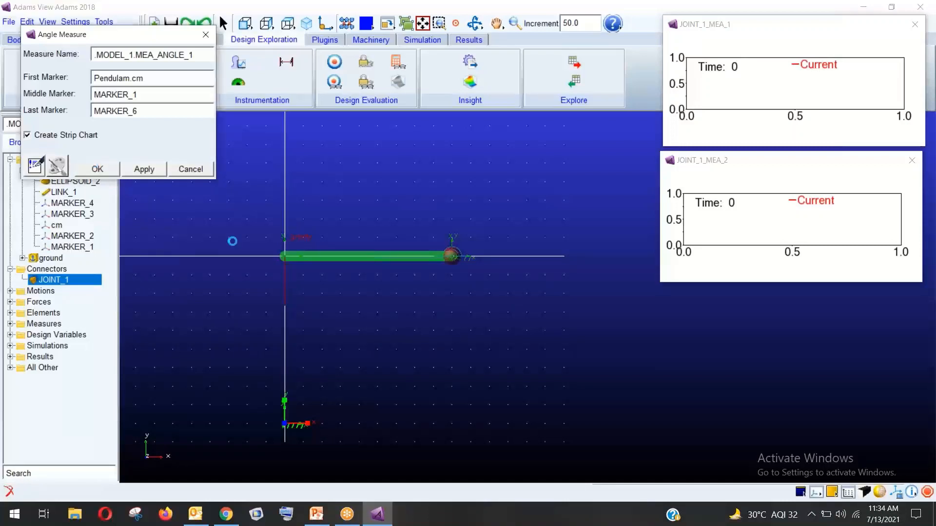
left_click(96, 169)
left_click_drag(261, 90, 754, 310)
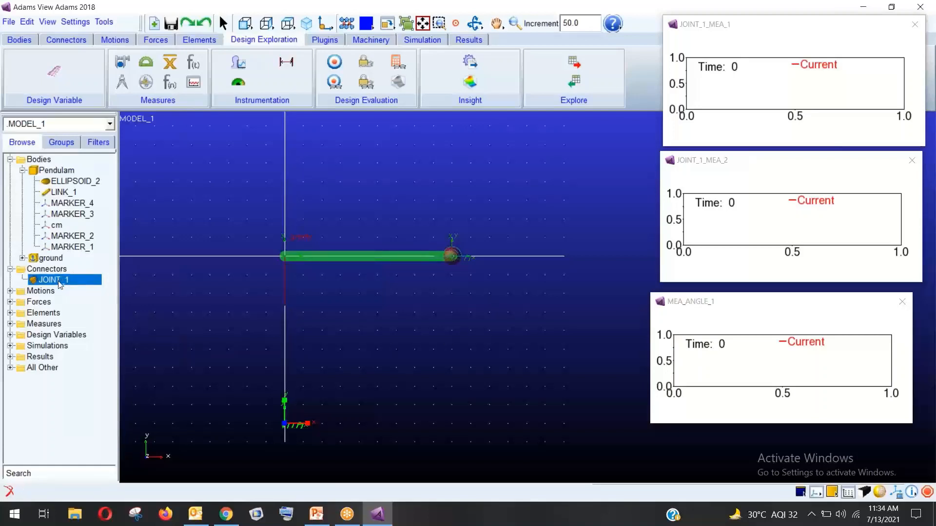
right_click(60, 283)
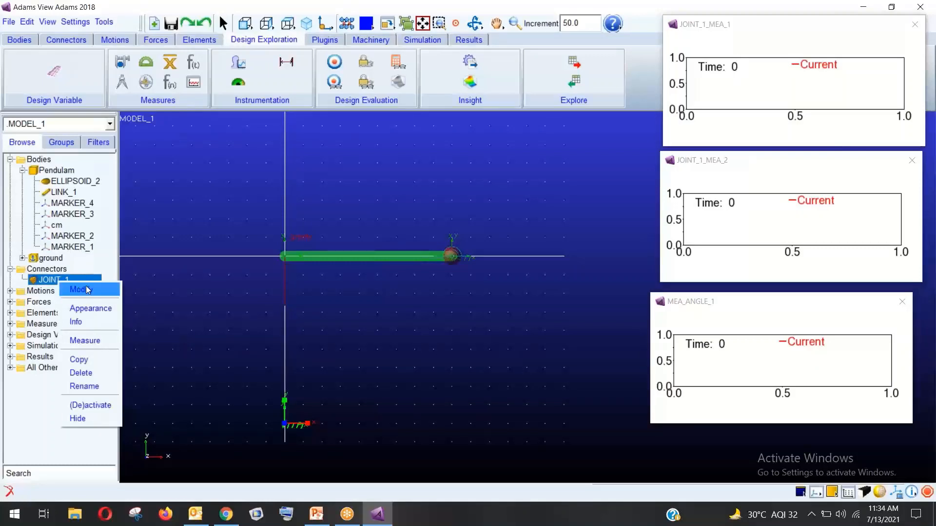
Give JOINT_1 an initial rotational displacement of -85 and close the Modify Joint dialog
left_click(78, 289)
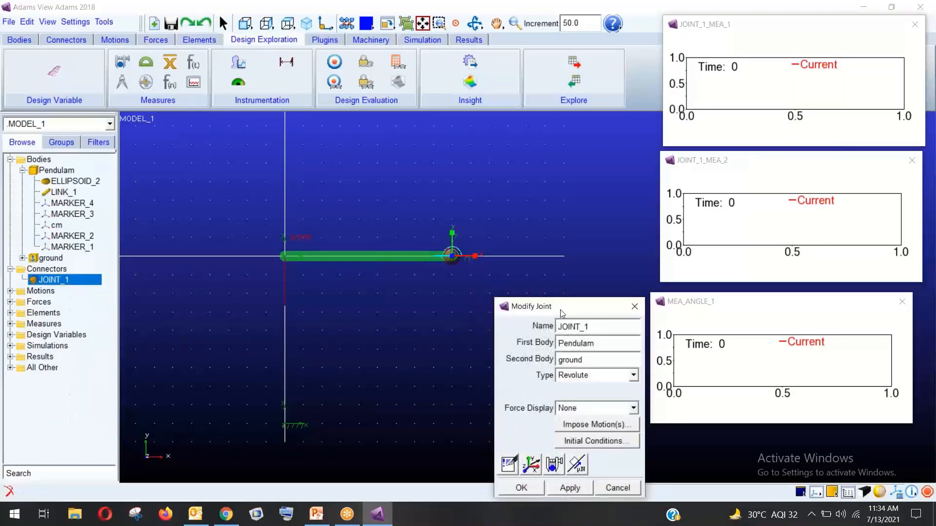
left_click_drag(559, 309, 260, 127)
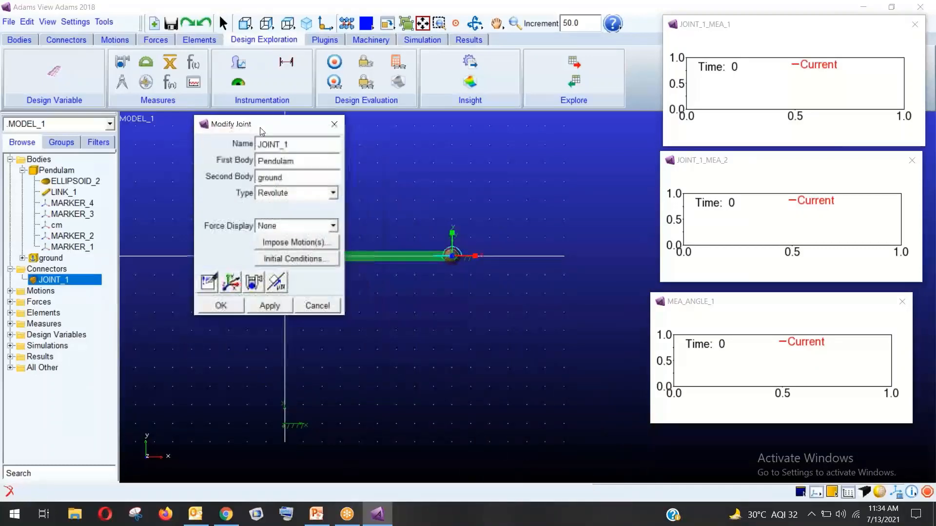
left_click(294, 260)
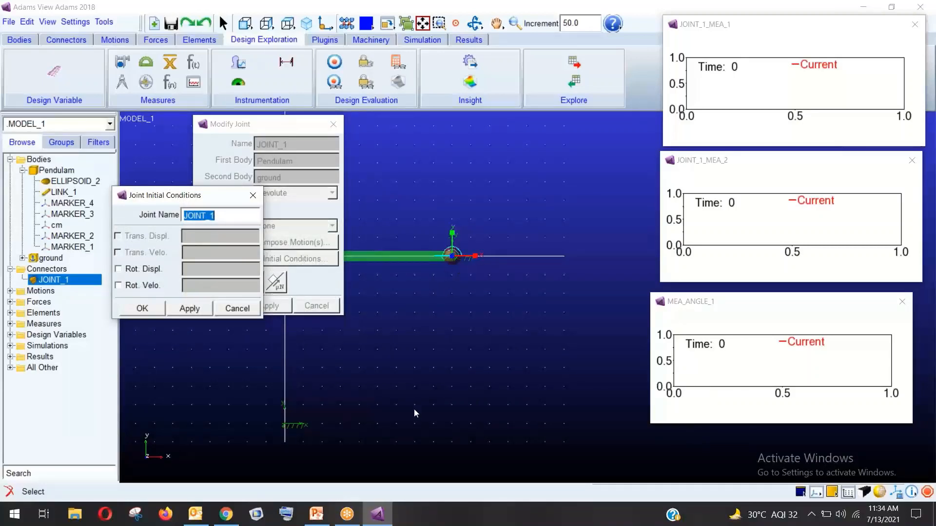
left_click(132, 274)
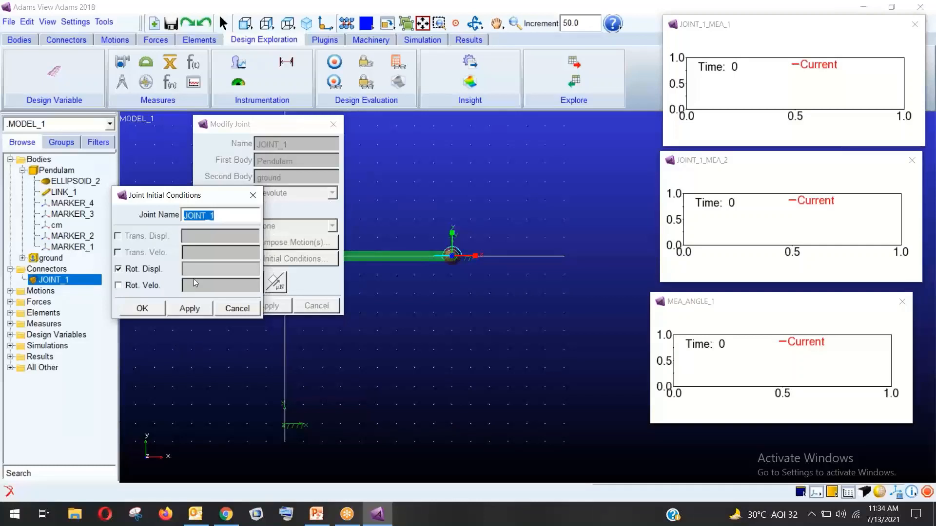
left_click(201, 267)
type("-858")
key("BackSpace")
left_click(146, 310)
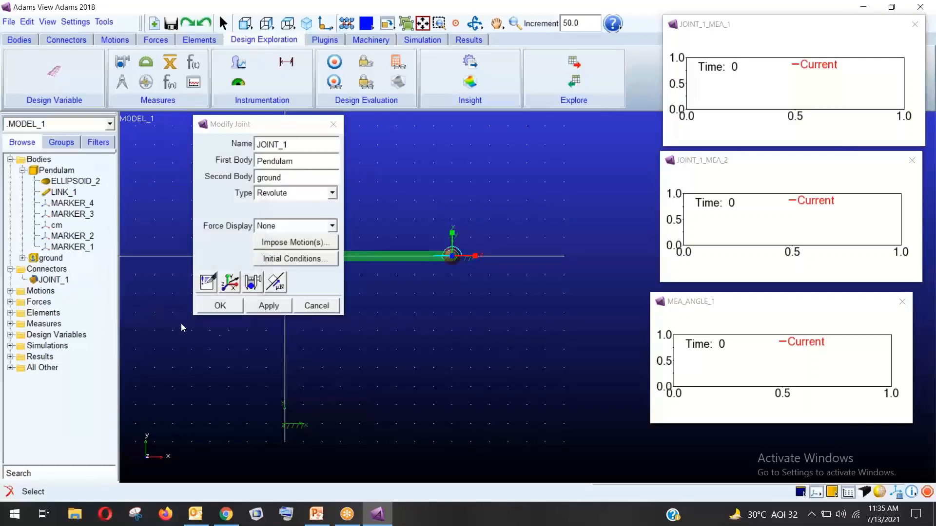
left_click(220, 308)
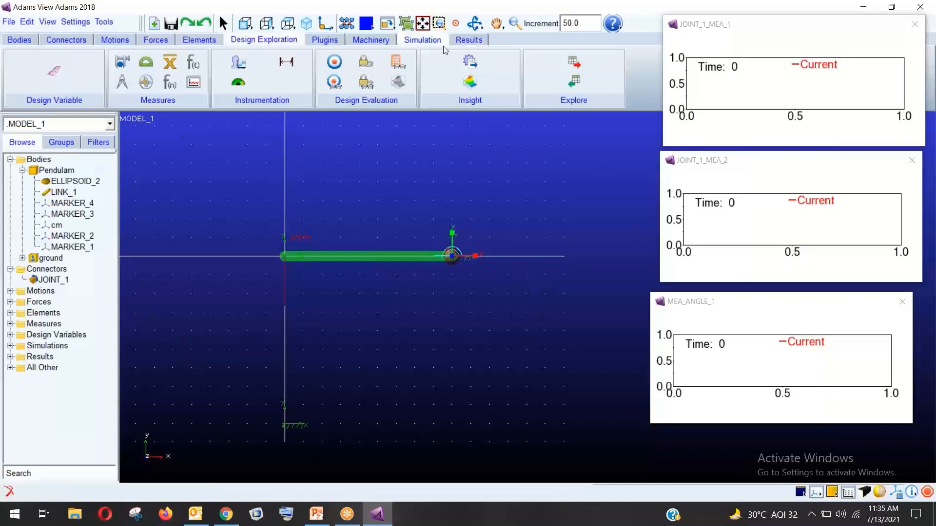
Set up an interactive simulation by step size with an end time of 2
left_click(428, 41)
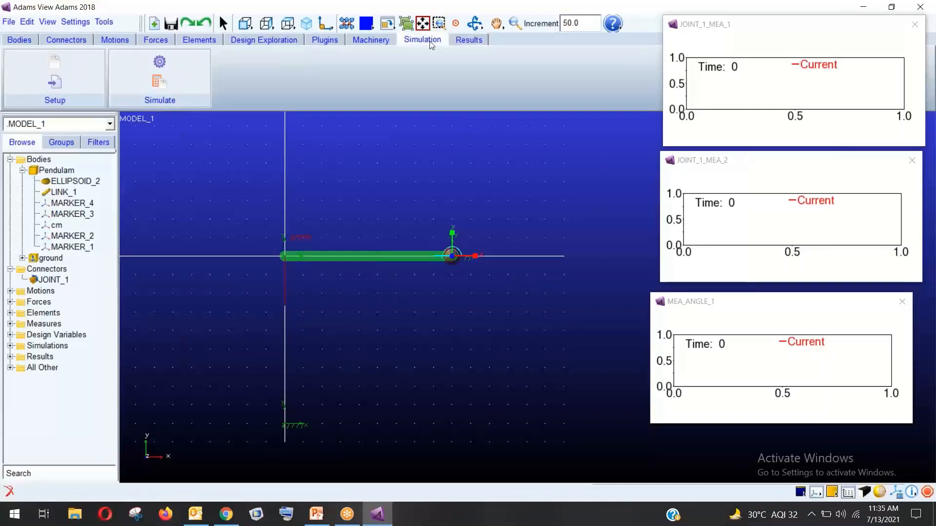
left_click(188, 63)
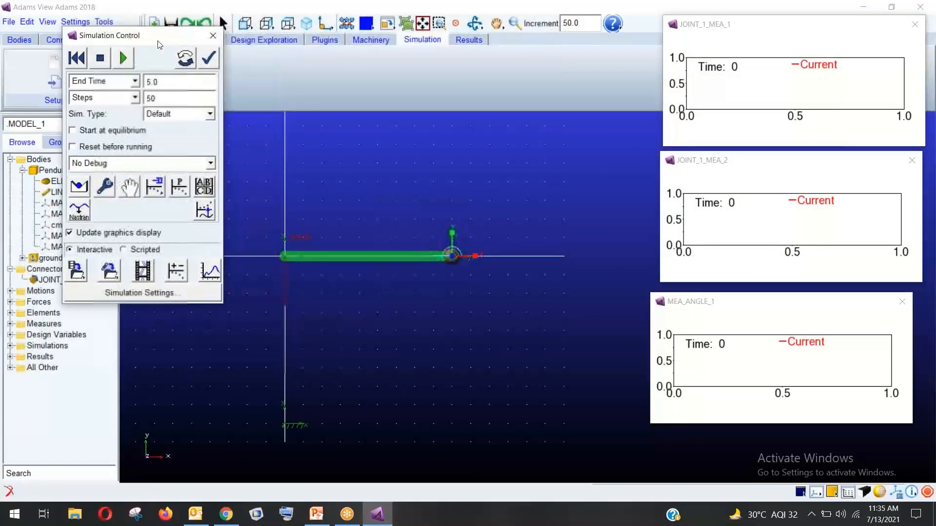
left_click(118, 98)
left_click(121, 110)
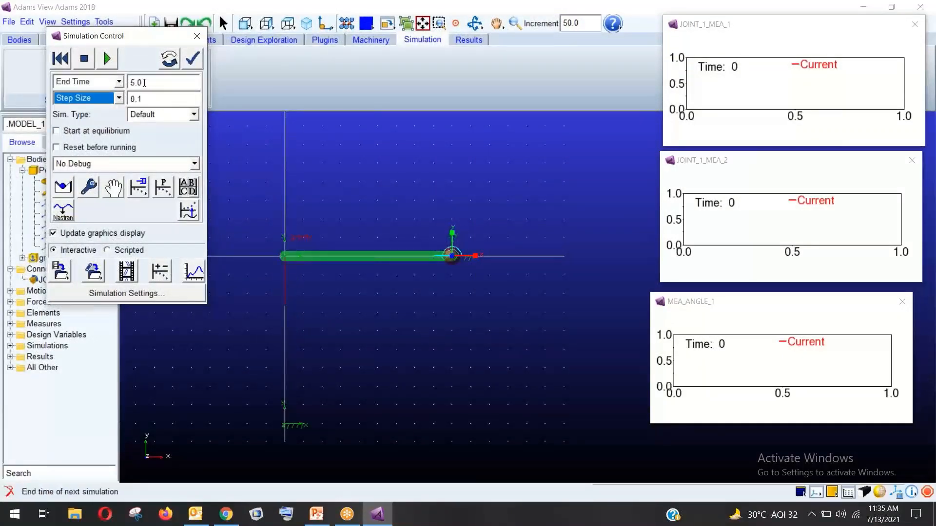
left_click(142, 83)
type("2")
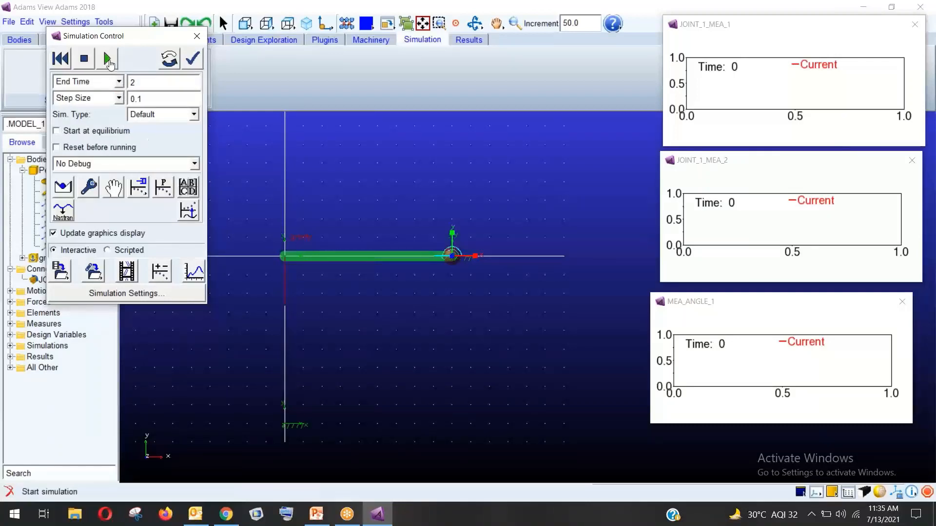
Run the simulation, then close the solver message window and the simulation controls
left_click(108, 59)
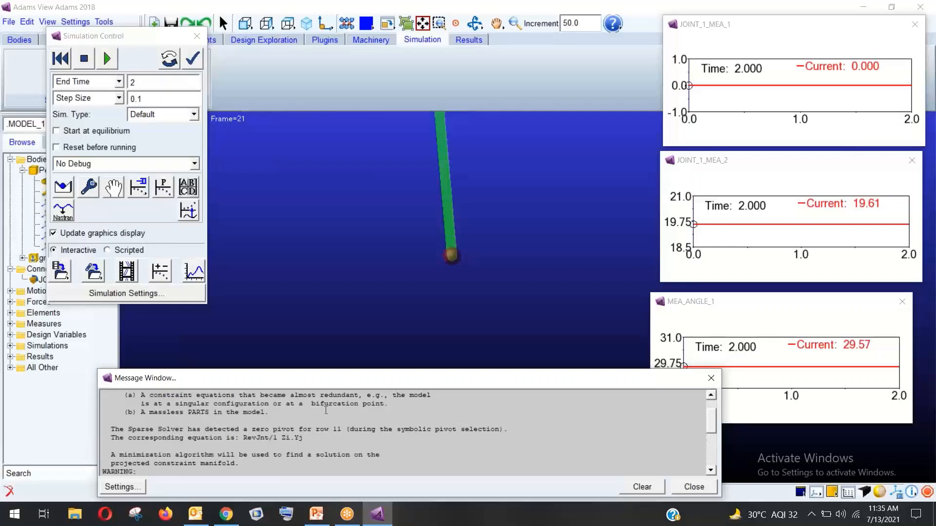
left_click_drag(355, 379, 346, 334)
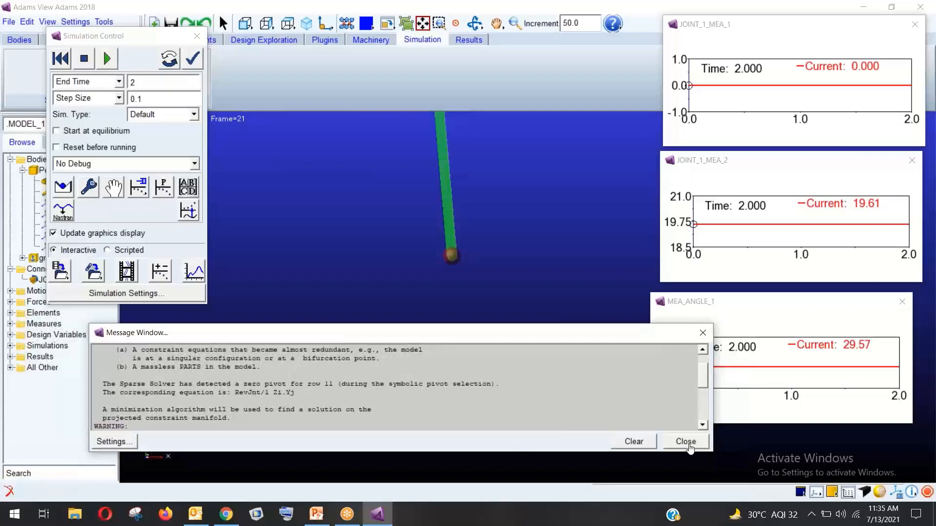
left_click(686, 441)
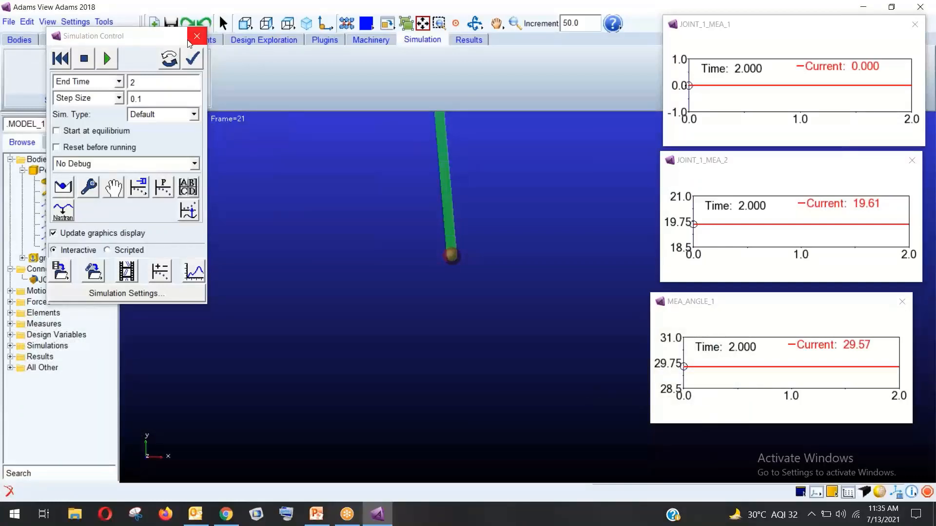
left_click(189, 43)
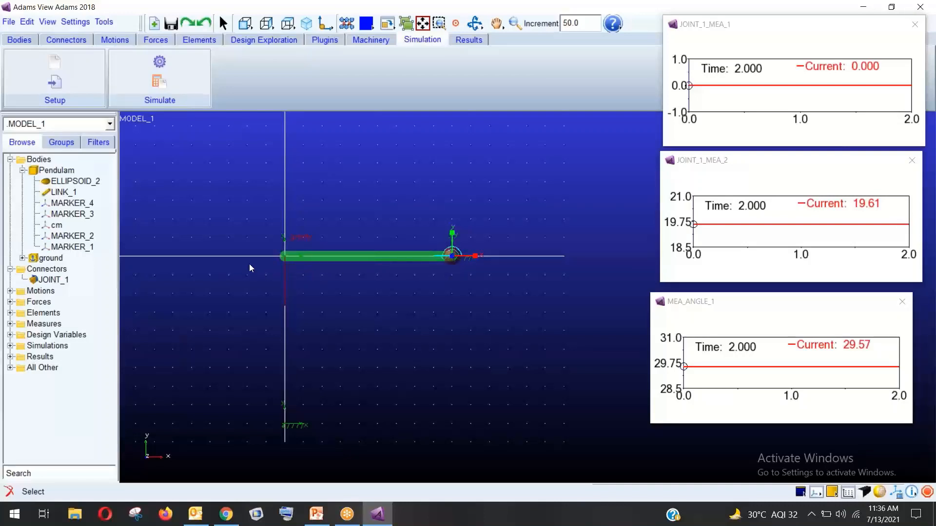
Delete the old JOINT_1 along with all its dependents
left_click(52, 279)
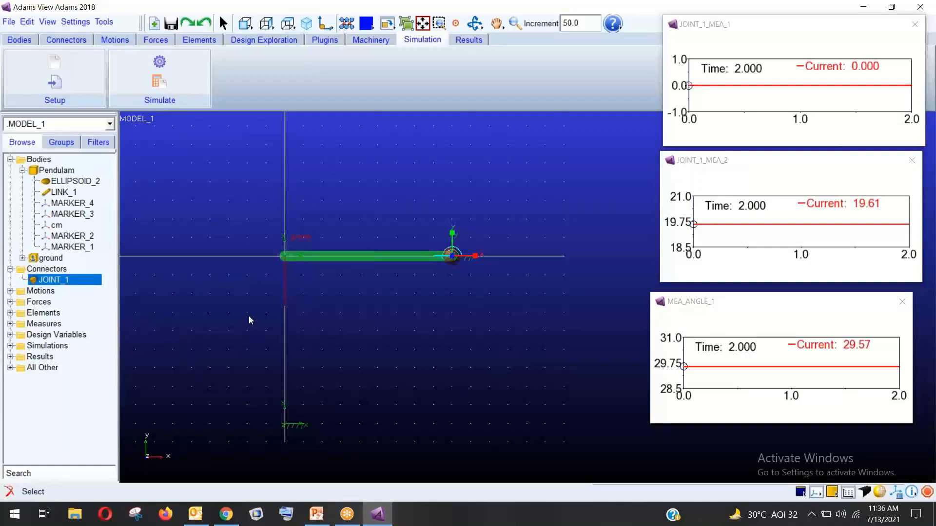
right_click(78, 280)
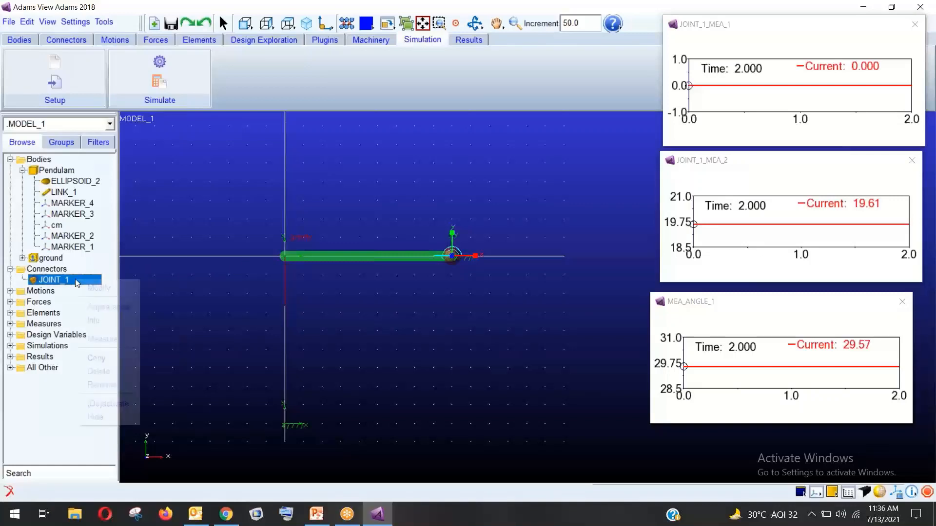
left_click(100, 372)
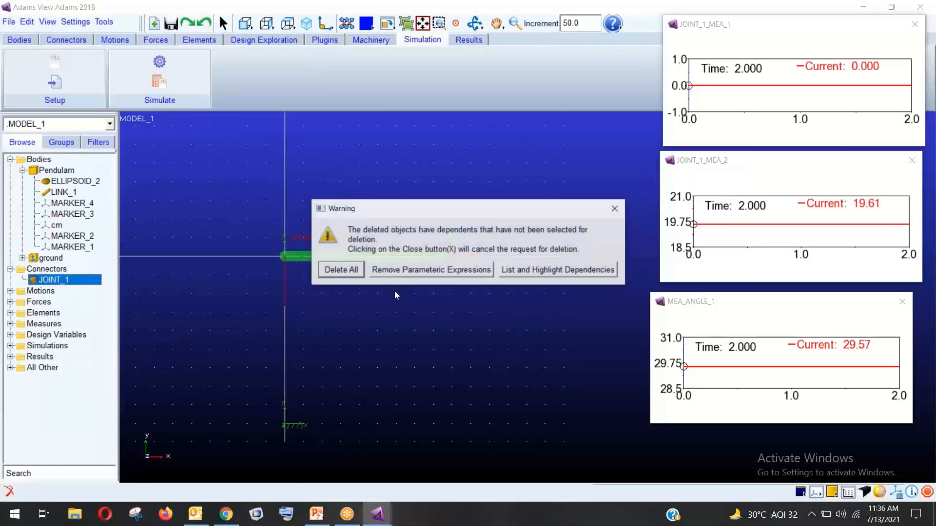
left_click(340, 270)
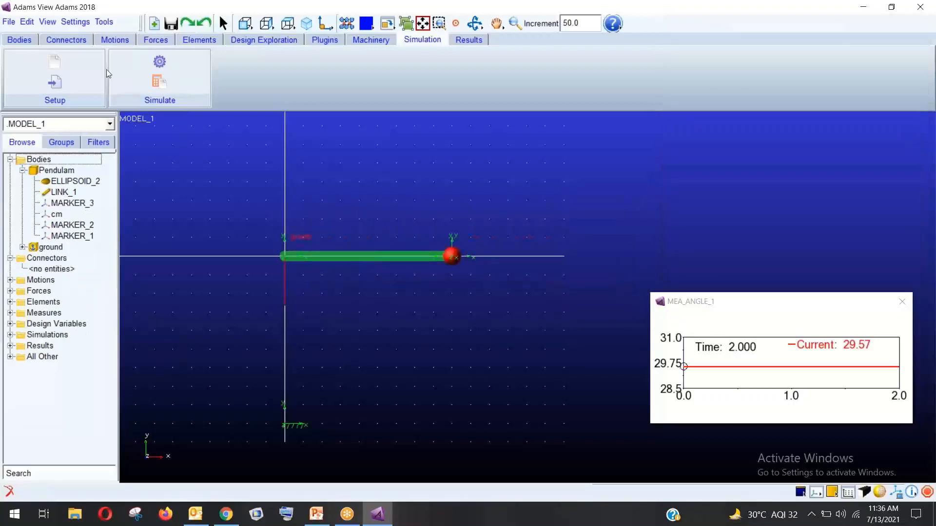
Create a revolute joint between Pendulam and ground at MARKER_1 on the link's left end
left_click(77, 39)
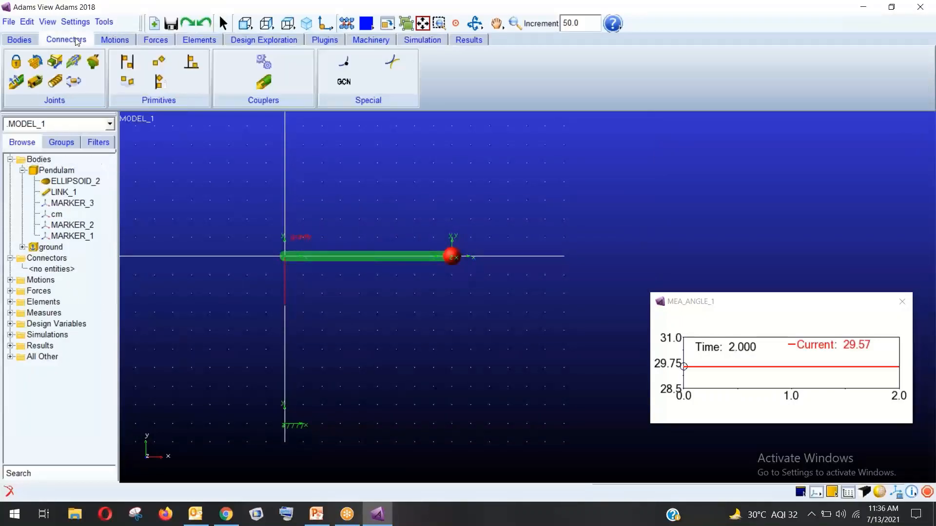
left_click(38, 64)
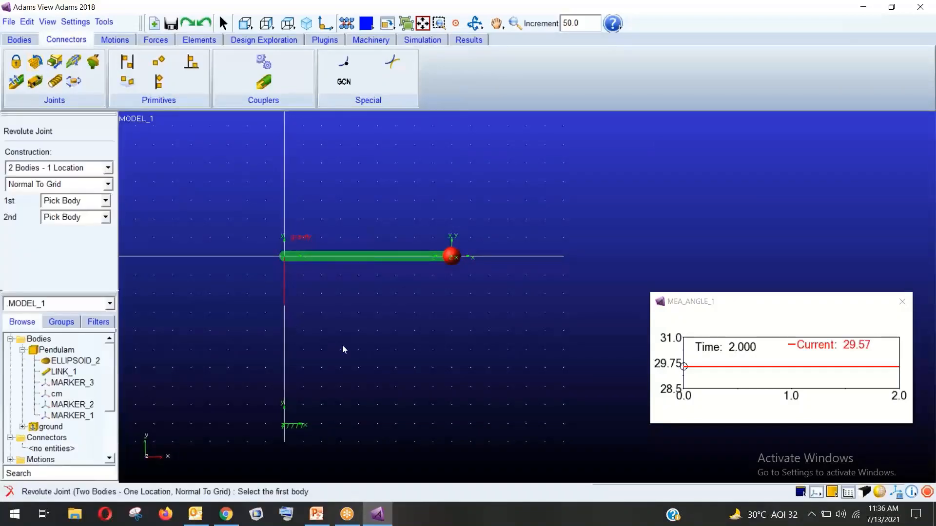
left_click(354, 256)
left_click(312, 285)
left_click(281, 258)
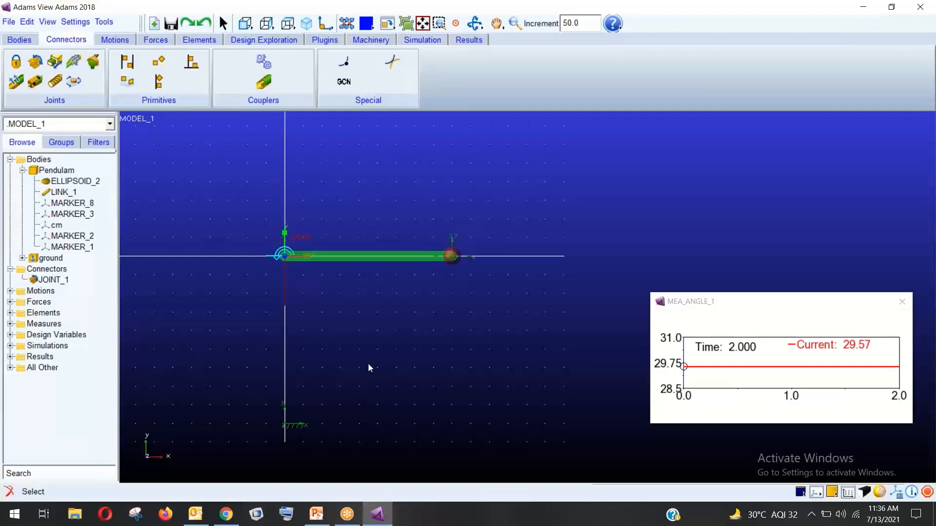
Add X and Y force measures on JOINT_1 and arrange their charts on the right
right_click(55, 280)
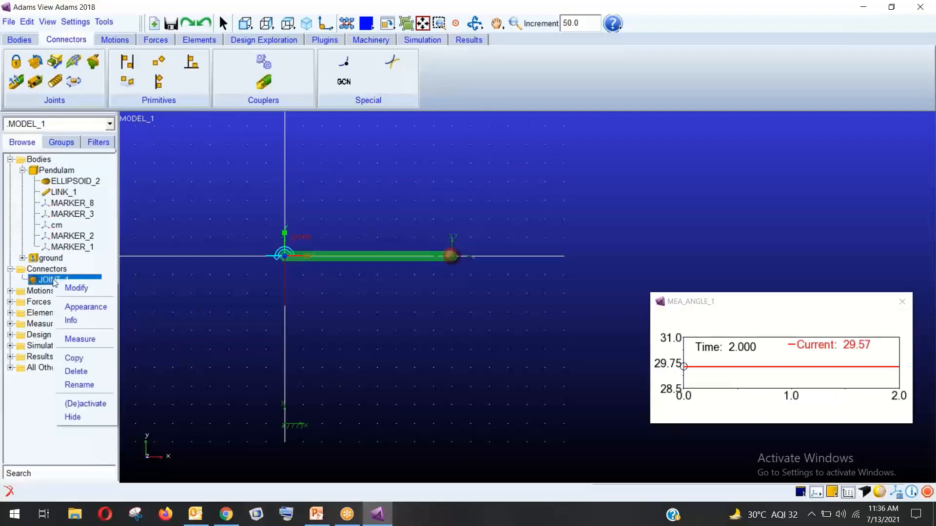
left_click(80, 342)
left_click(281, 347)
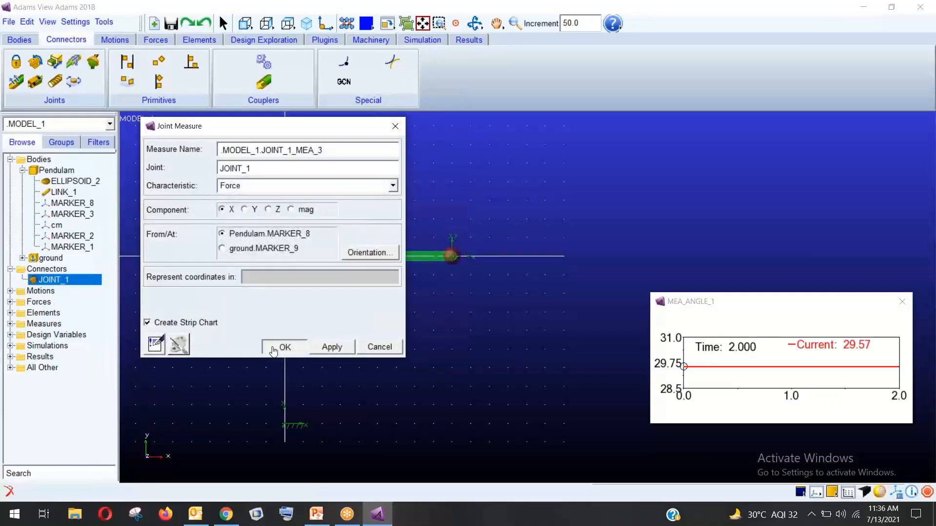
left_click_drag(355, 96, 794, 35)
right_click(69, 276)
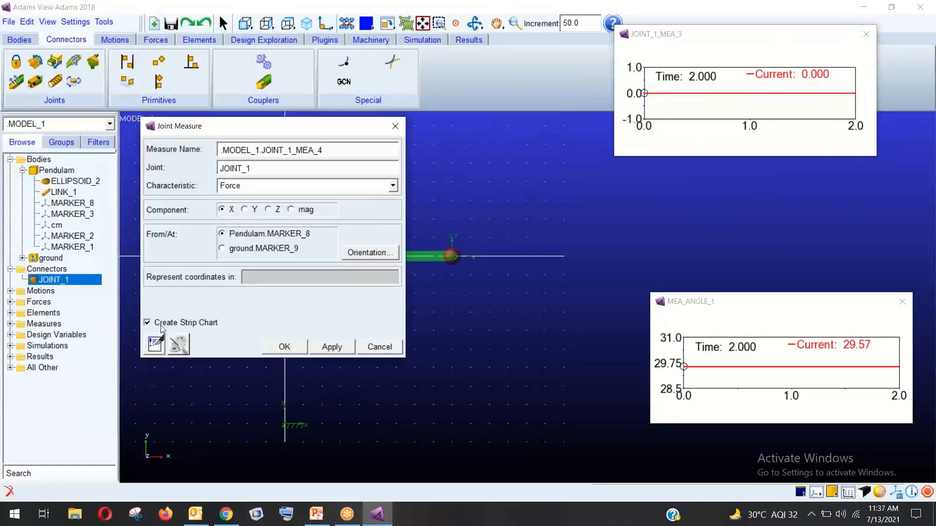
left_click(244, 210)
left_click(285, 345)
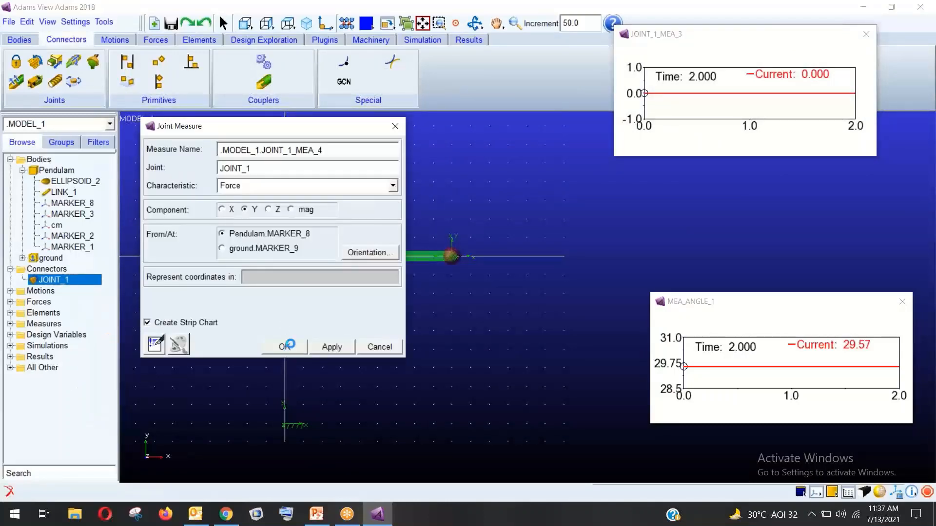
left_click_drag(320, 105, 739, 168)
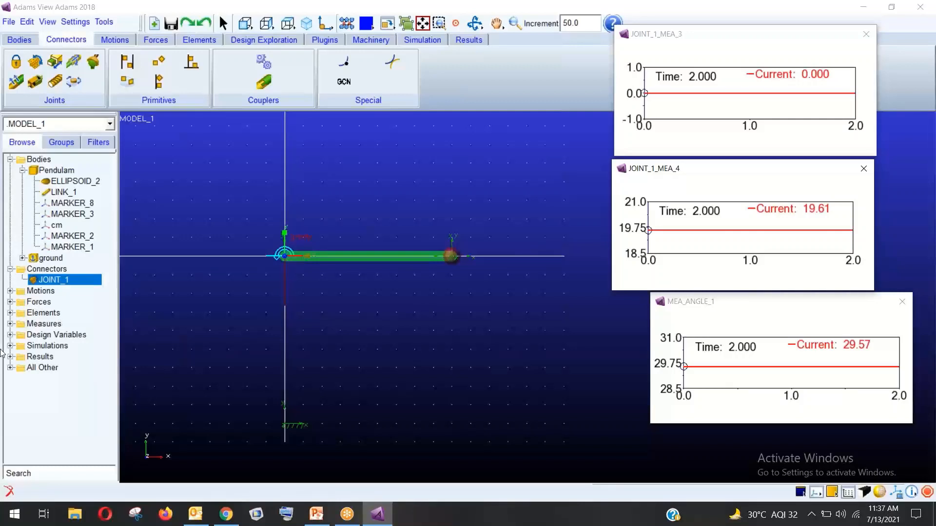
Give JOINT_1 an initial rotational displacement of -85
right_click(83, 282)
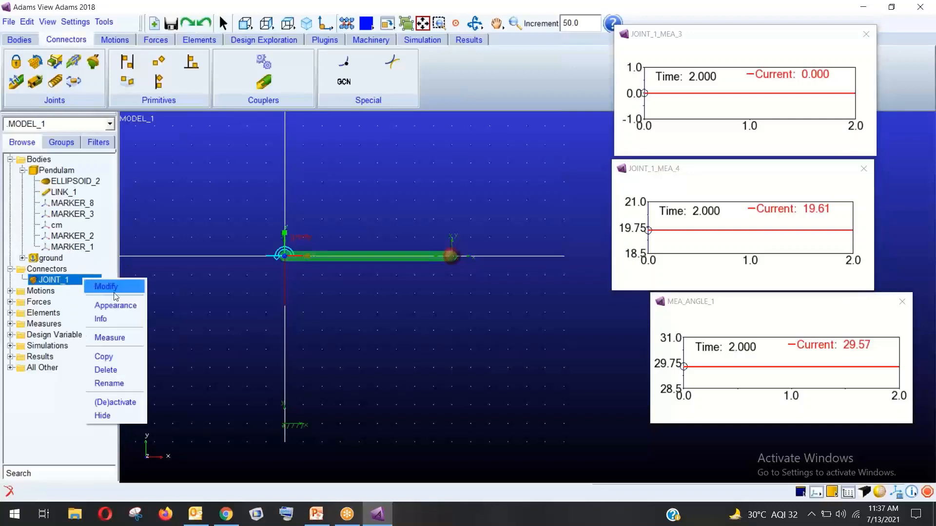
left_click(117, 287)
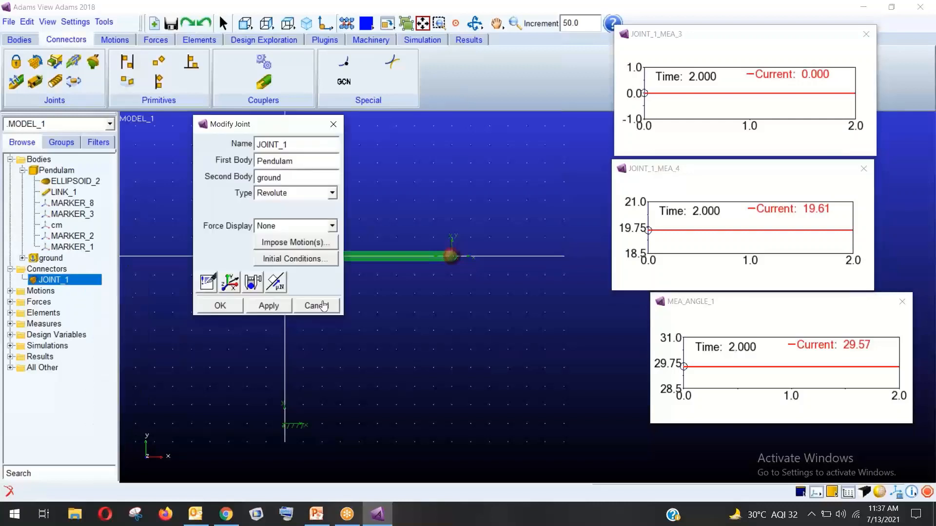
left_click(309, 261)
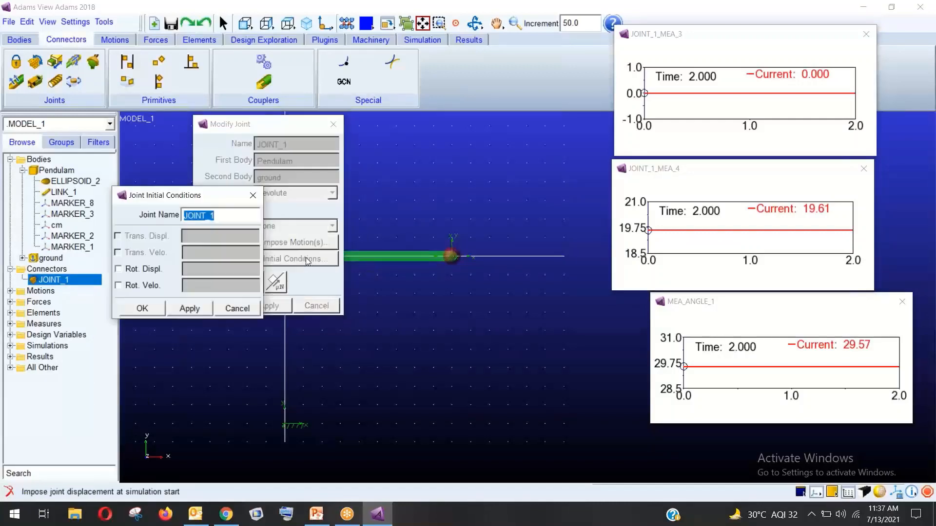
left_click(154, 272)
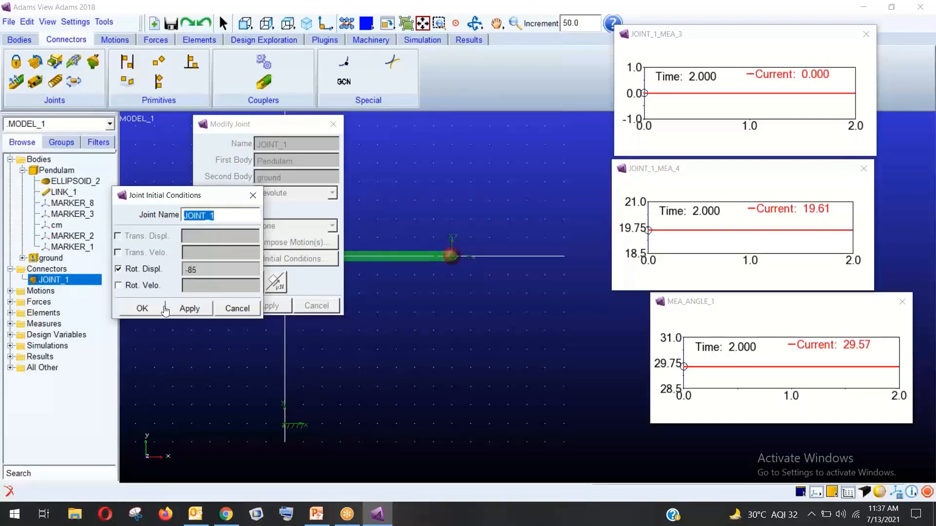
left_click(142, 308)
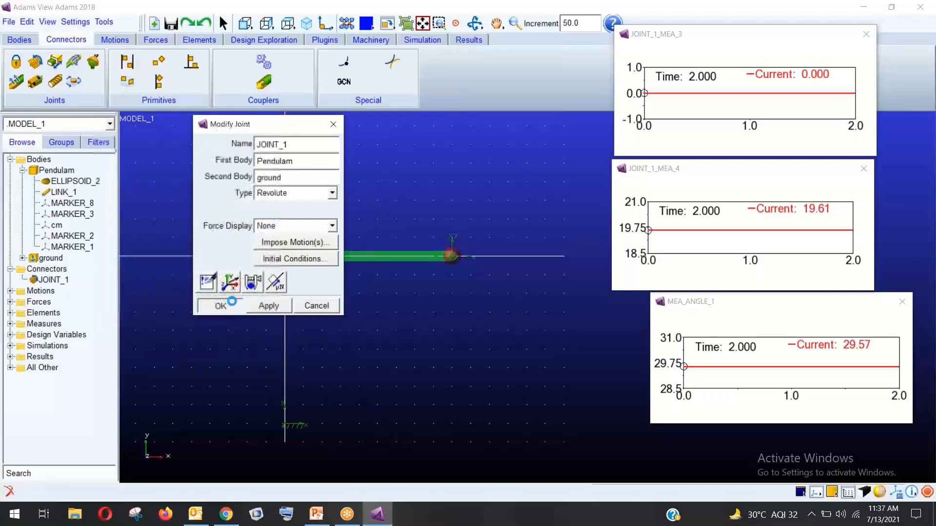
left_click(230, 302)
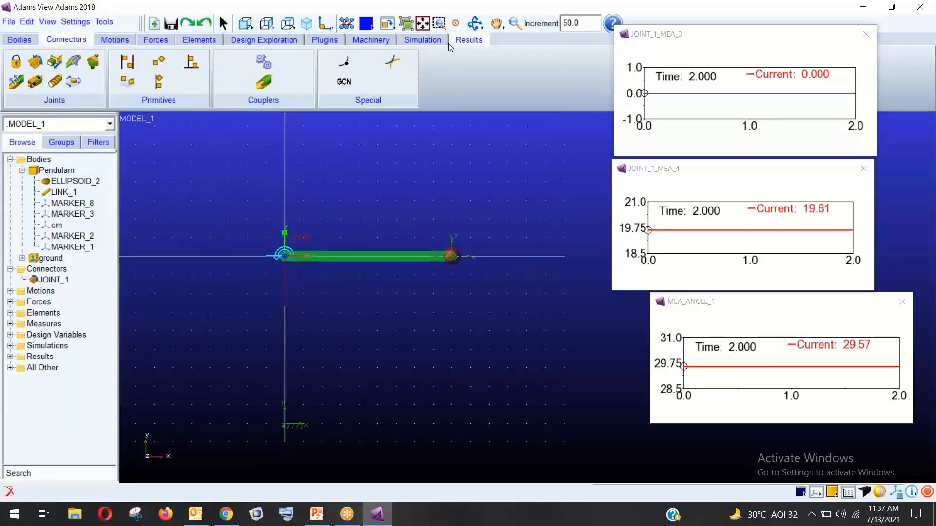
left_click(422, 39)
Run the interactive simulation, reset, and rerun it so the curves end at angle -5.033
left_click(168, 62)
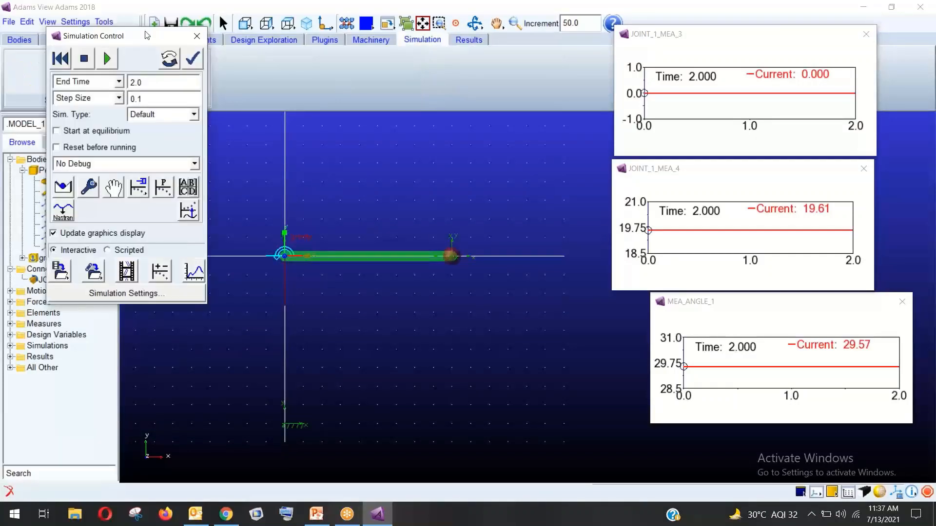
left_click(107, 60)
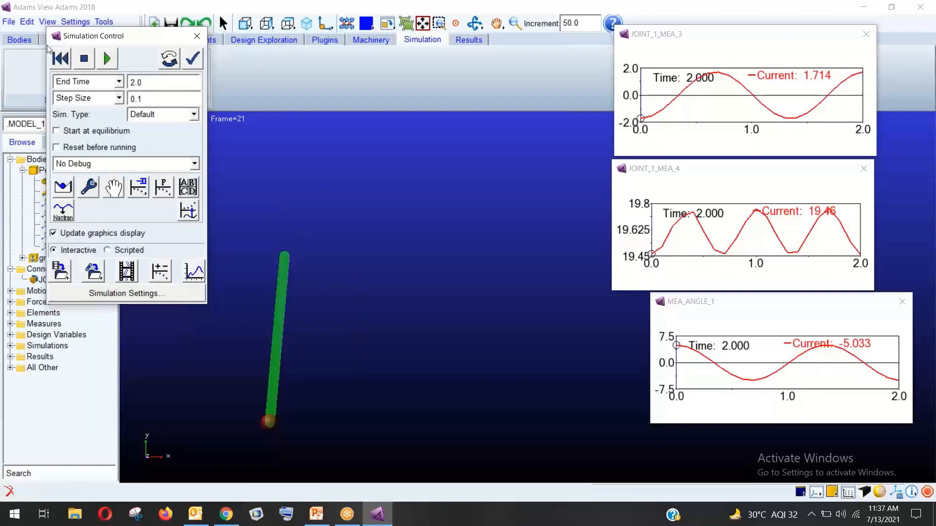
left_click(60, 58)
left_click(106, 58)
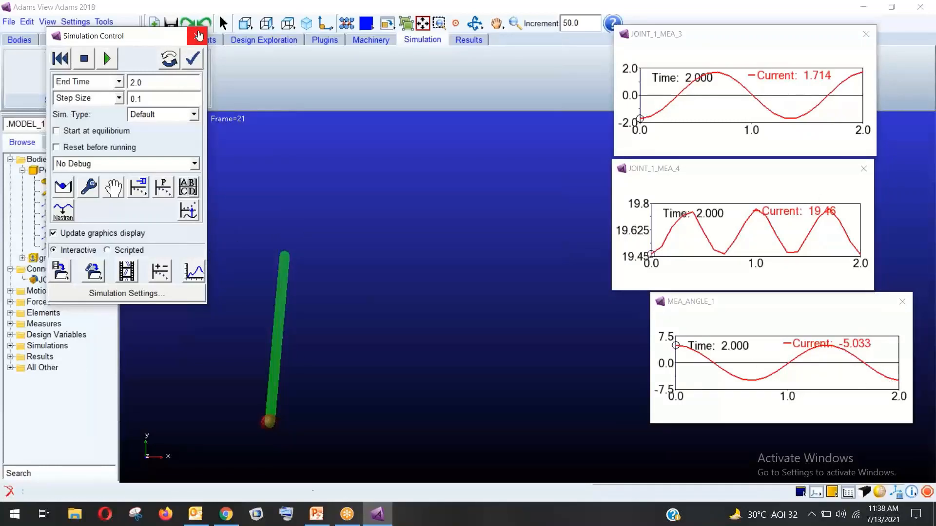
left_click(202, 36)
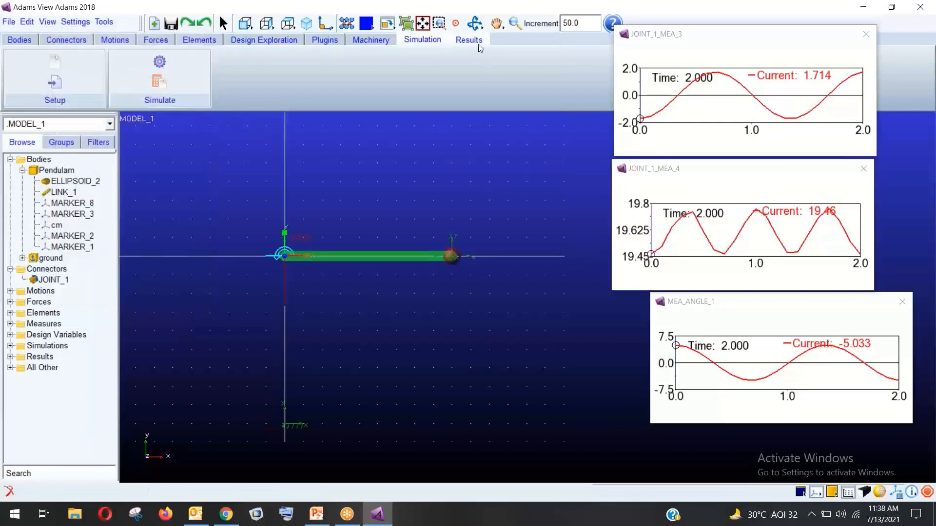
Open PostProcessor with a two-view page and load the pendulum animation into the right view
left_click(477, 42)
left_click(160, 73)
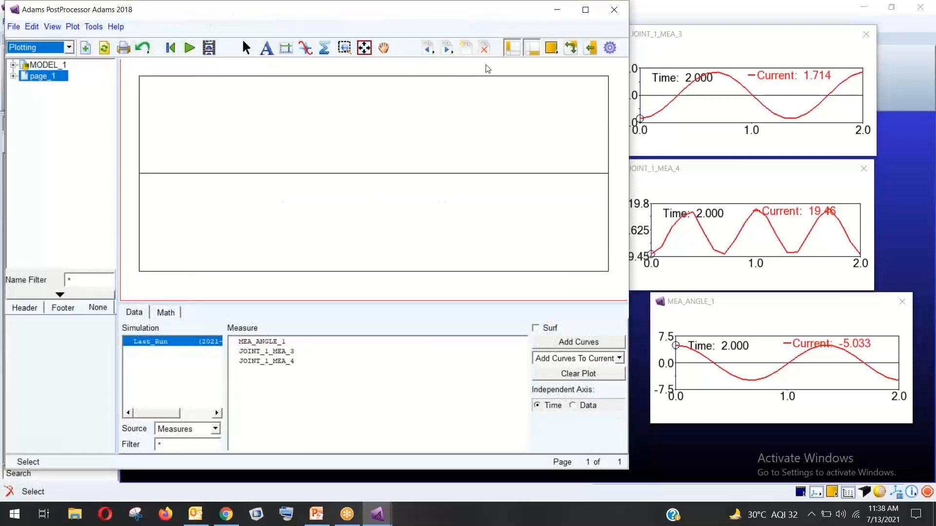
right_click(558, 49)
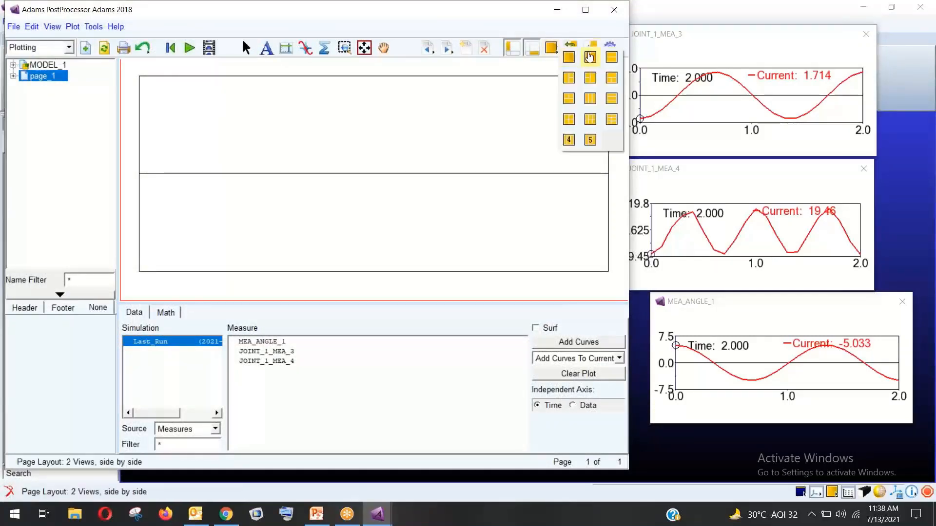
left_click(578, 62)
right_click(479, 152)
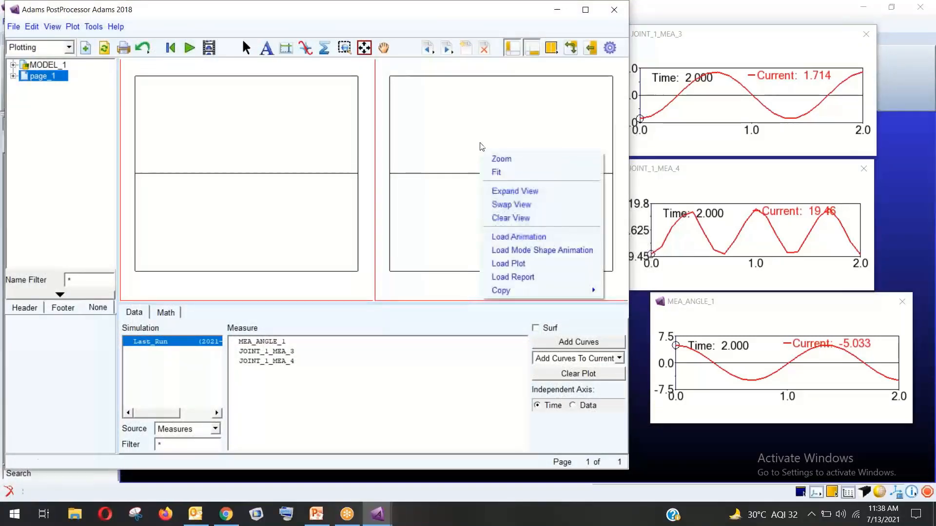
left_click(497, 241)
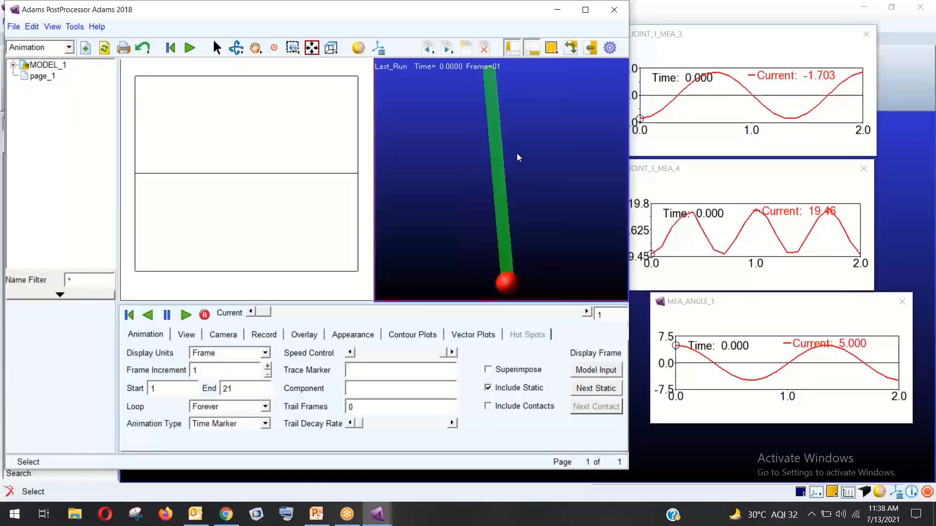
Plot MEA_ANGLE_1 in the left view, play the animation, then close PostProcessor
left_click(225, 137)
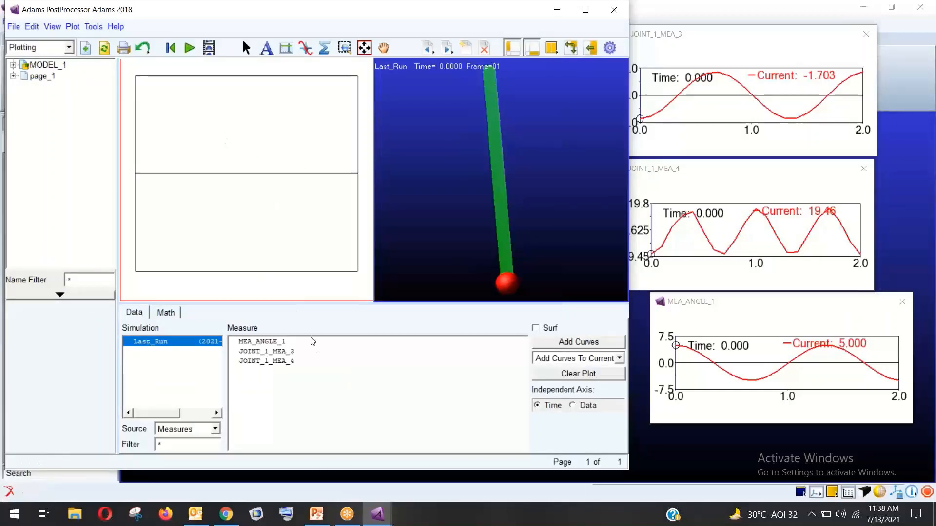
left_click(273, 343)
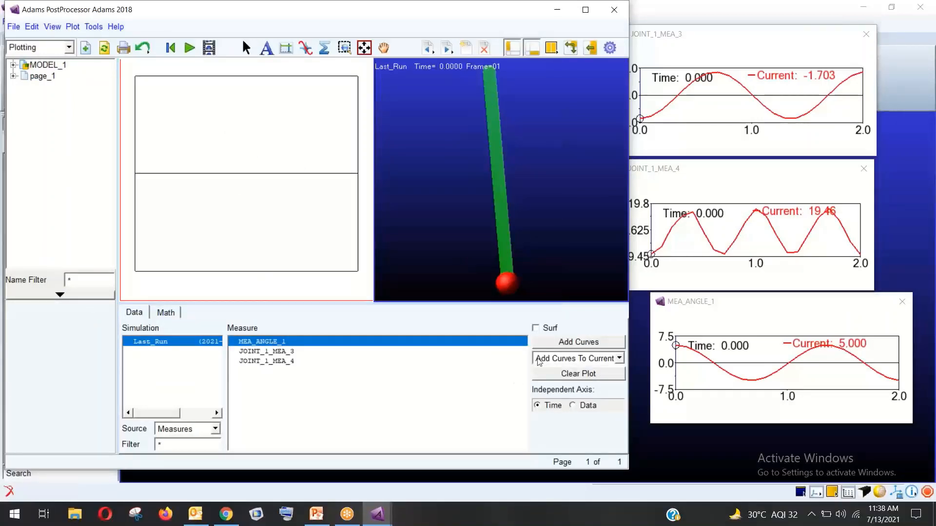
left_click(579, 341)
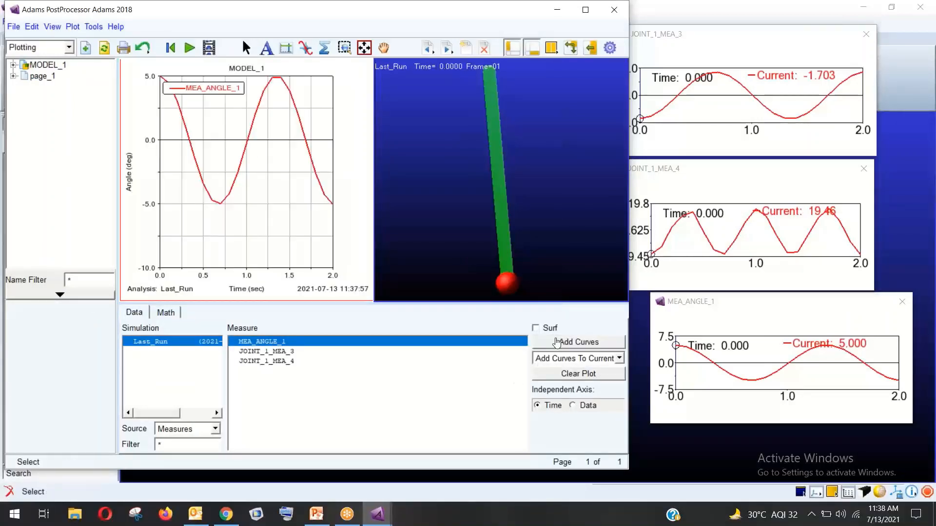
left_click(476, 179)
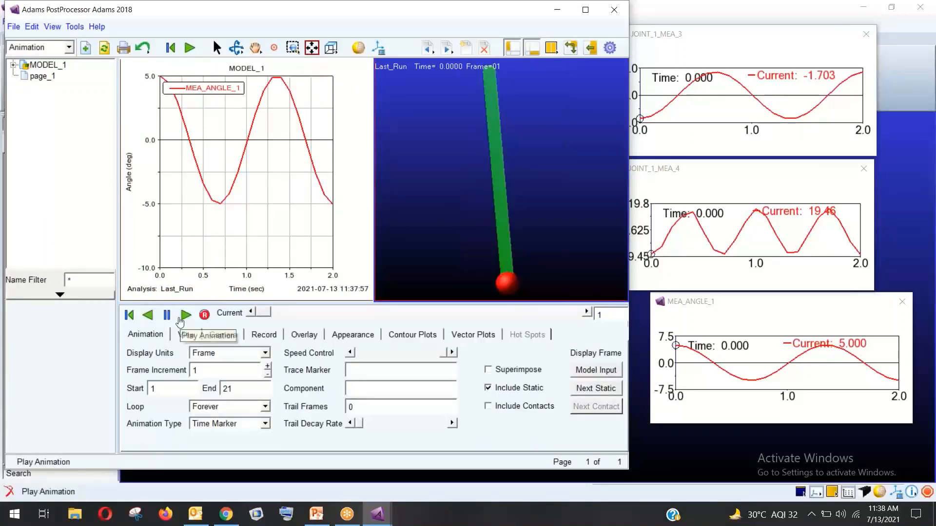
left_click(184, 315)
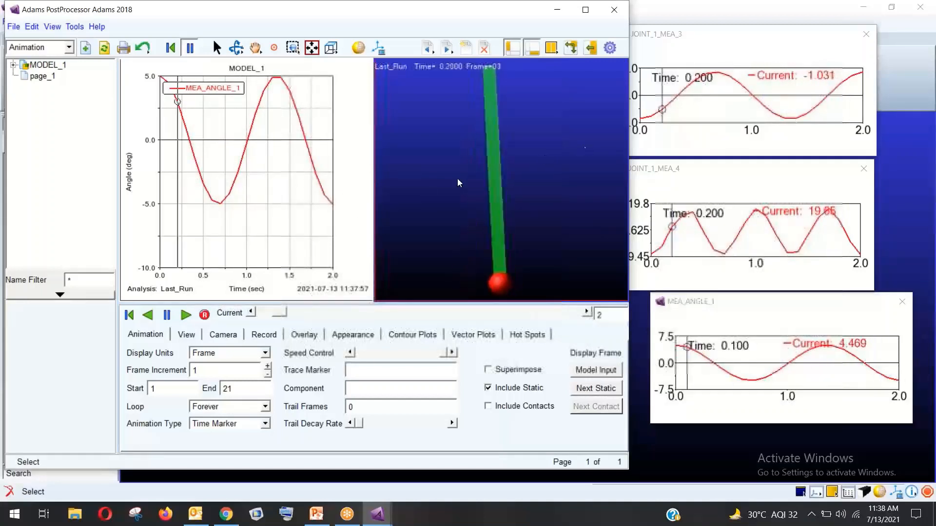
left_click(135, 318)
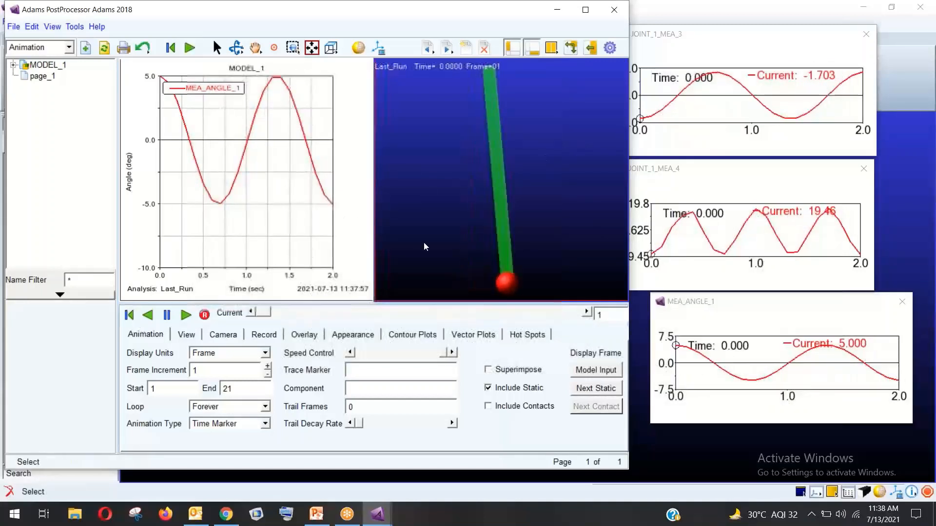
left_click(614, 10)
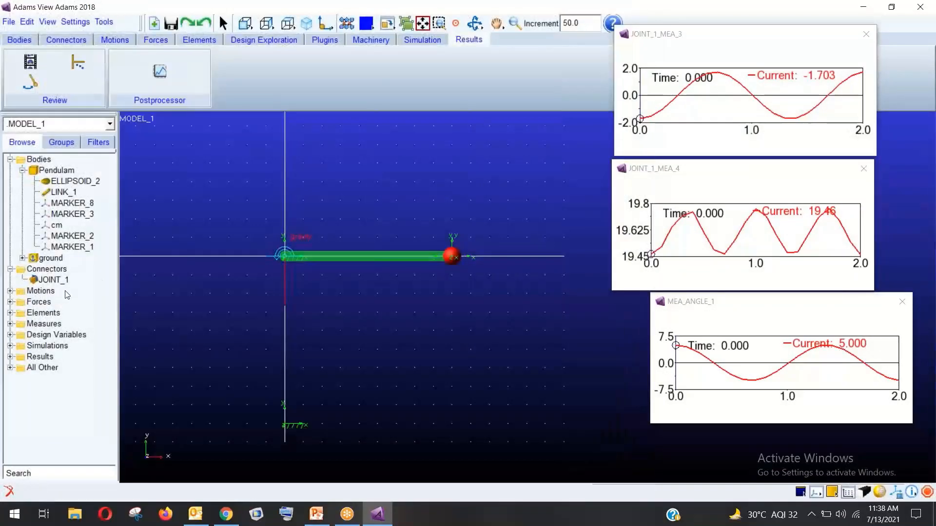
Change JOINT_1's initial rotational displacement from -85 to -180
right_click(57, 280)
left_click(80, 287)
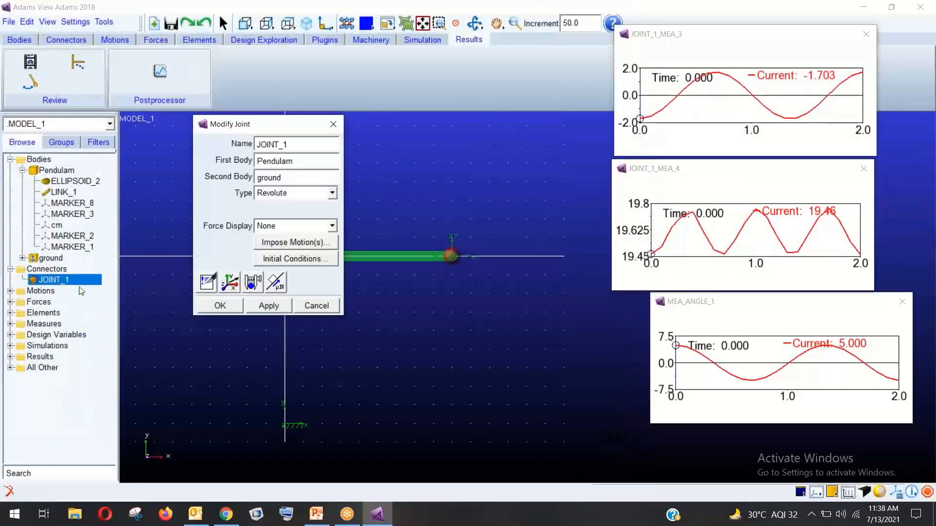
left_click(287, 259)
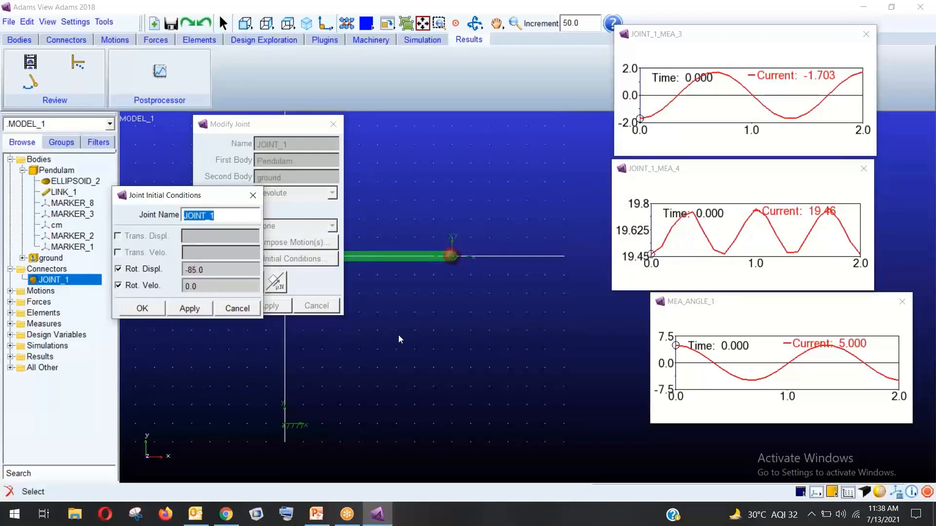
key("BackSpace")
key("BackSpace")
key("BackSpace")
left_click(146, 308)
left_click(220, 306)
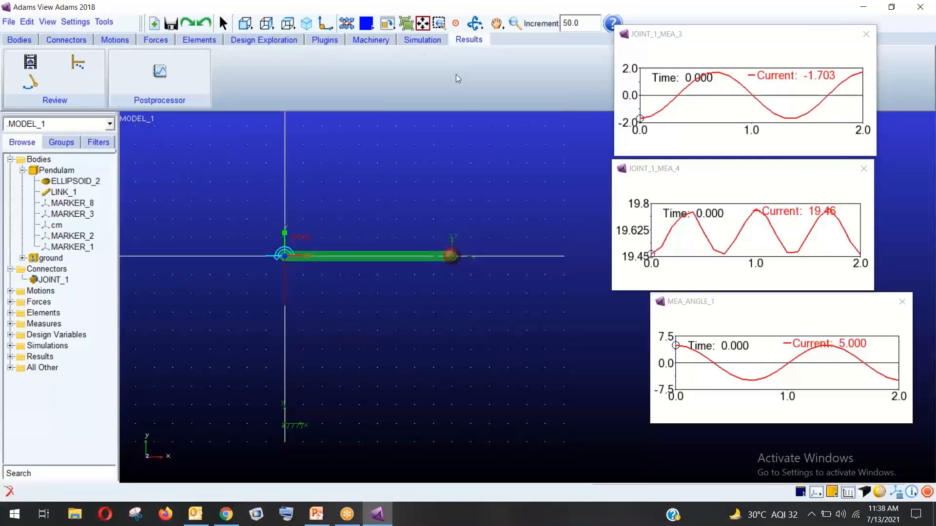
left_click(422, 40)
Rerun the 2-second simulation with the -180 start, ending at X -5.607, Y 58.26, angle -5.497
left_click(160, 73)
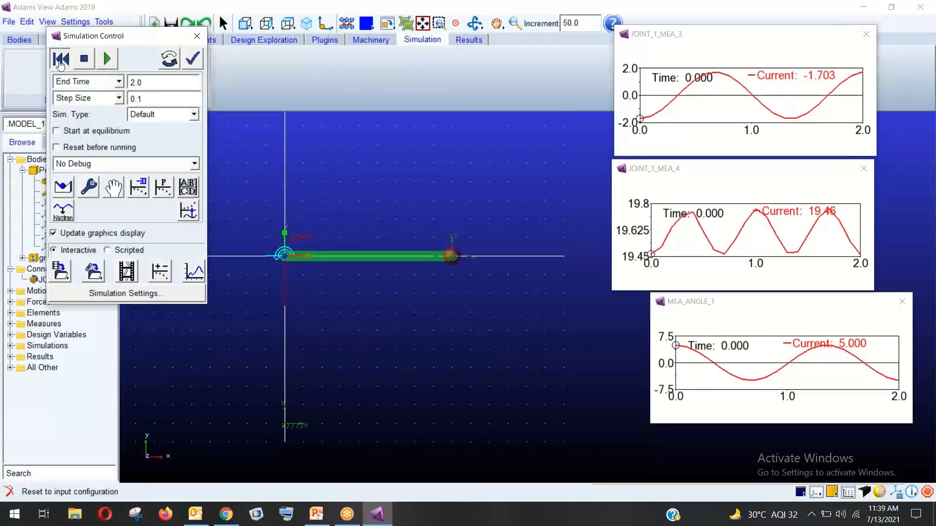
left_click(107, 59)
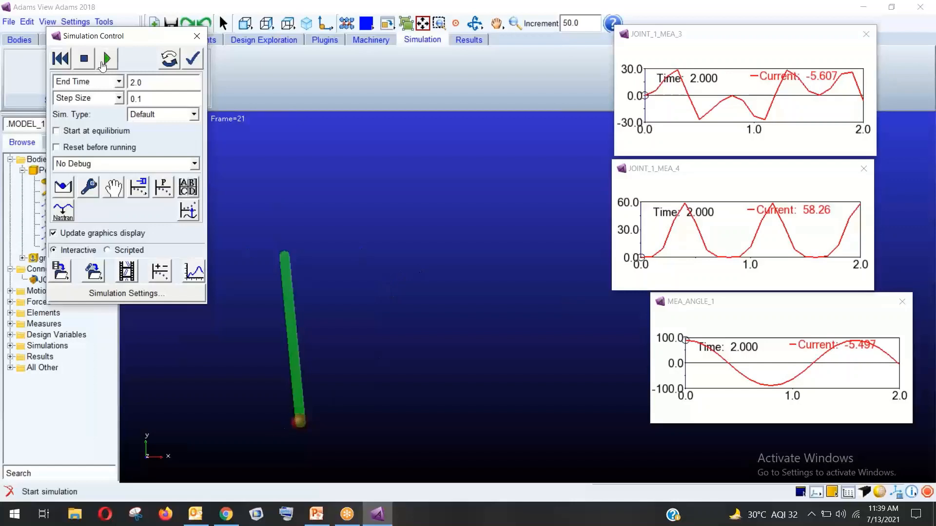
left_click(107, 59)
left_click(684, 441)
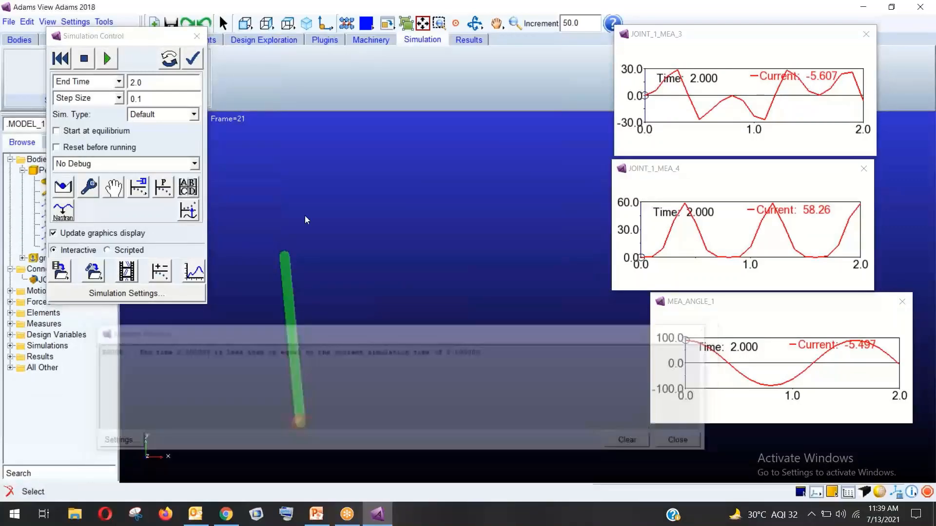
left_click(61, 58)
left_click(107, 59)
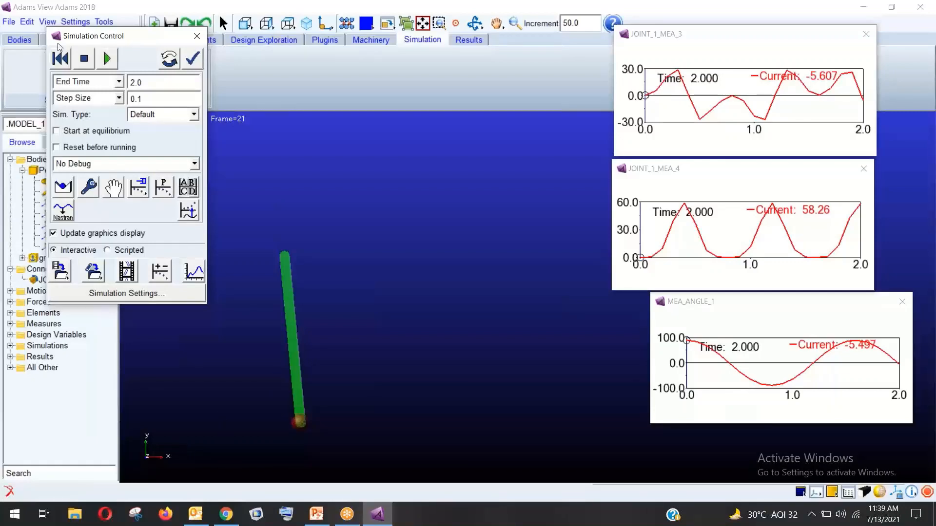
left_click(61, 59)
left_click(197, 36)
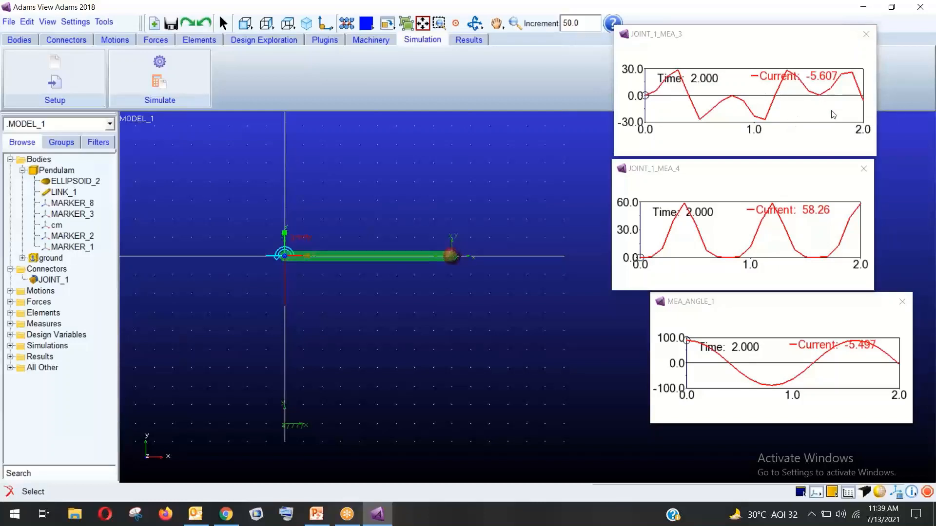
Close the JOINT_1_MEA_3, JOINT_1_MEA_4 and MEA_ANGLE_1 plot windows
left_click(871, 41)
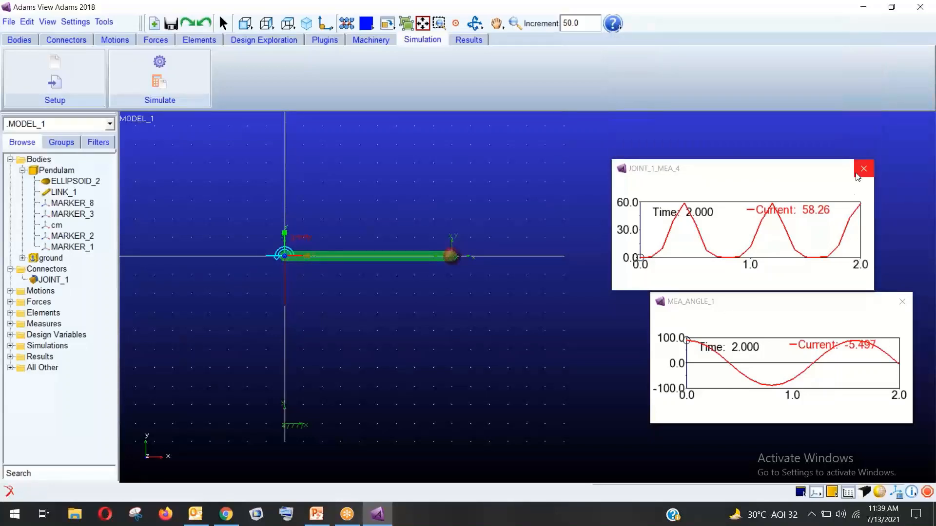
left_click(863, 168)
left_click_drag(849, 308, 808, 302)
left_click(861, 295)
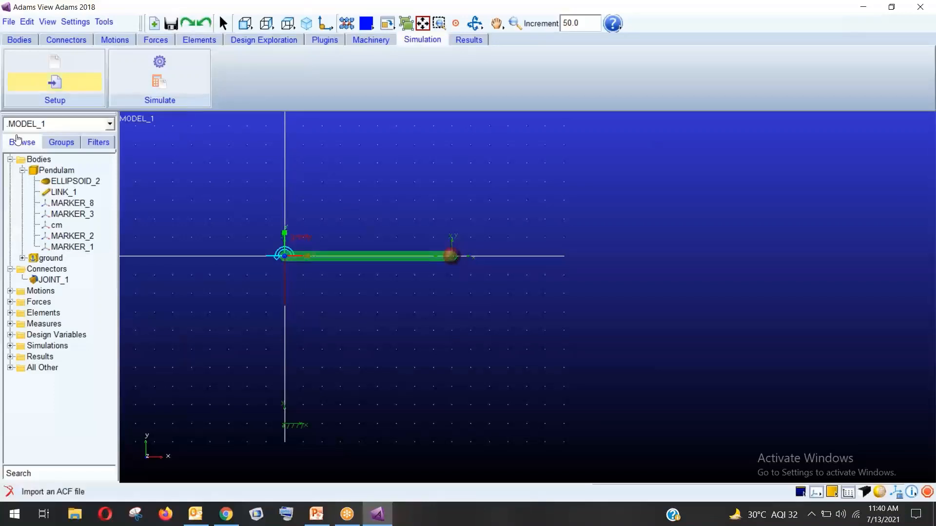
Start a new database without saving and create MODEL_1 with Earth Normal gravity and MMKS units
left_click(10, 21)
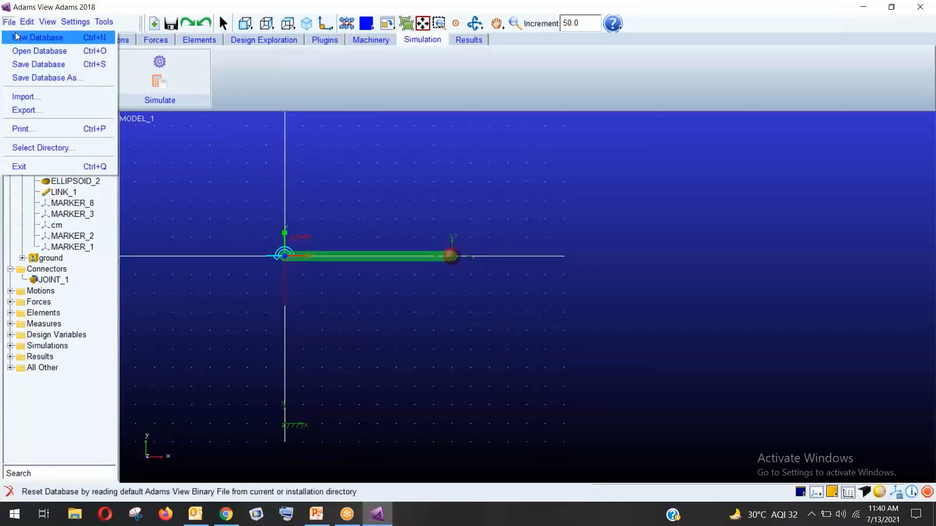
left_click(16, 37)
left_click(457, 265)
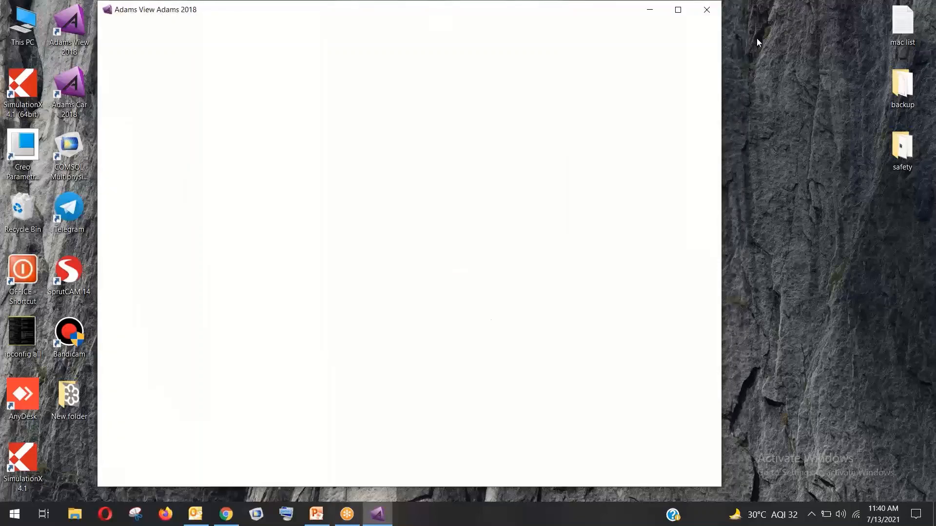
mouse_move(348, 520)
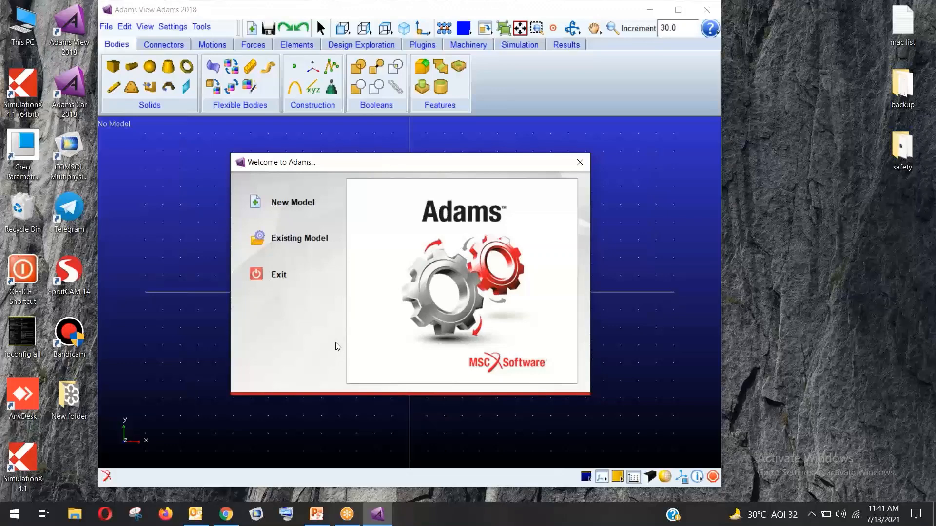
left_click(253, 201)
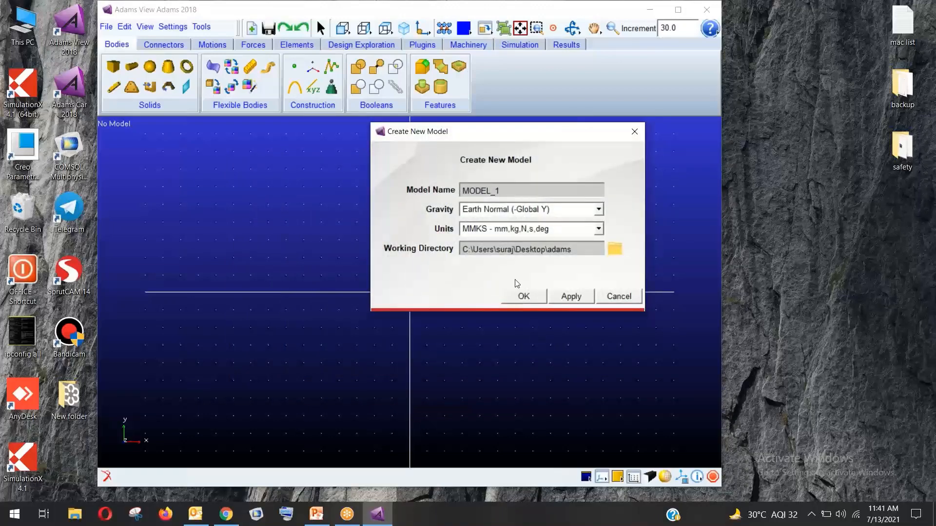
left_click(523, 295)
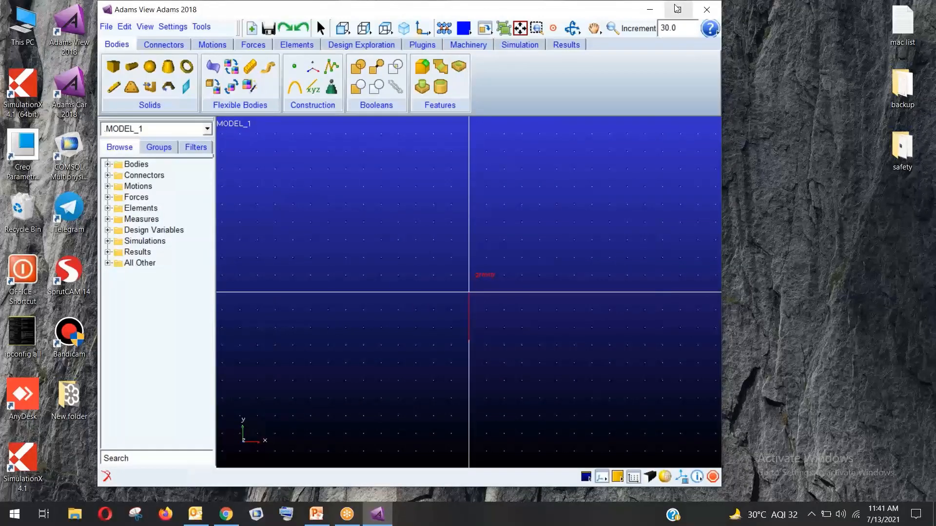
Maximize the window and start a link body with 40 cm × 4 cm × 2 cm defaults
left_click(676, 9)
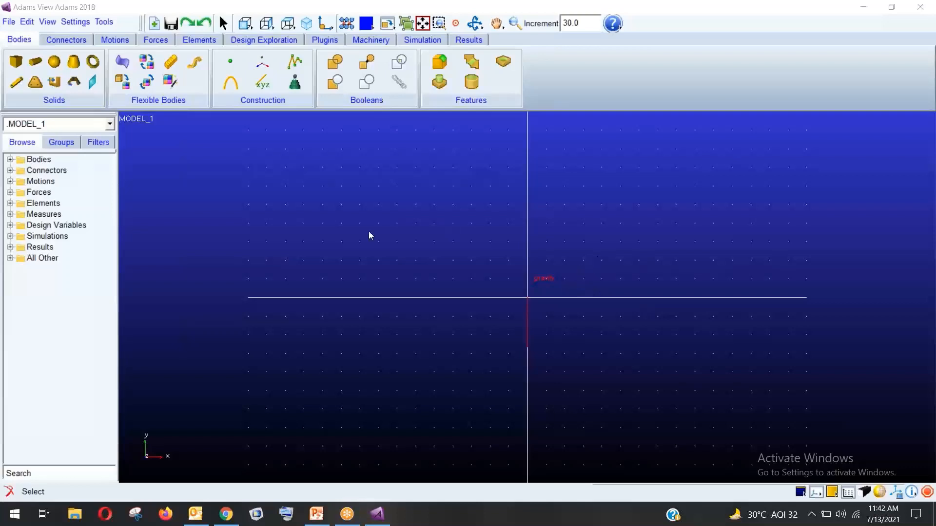
left_click(18, 83)
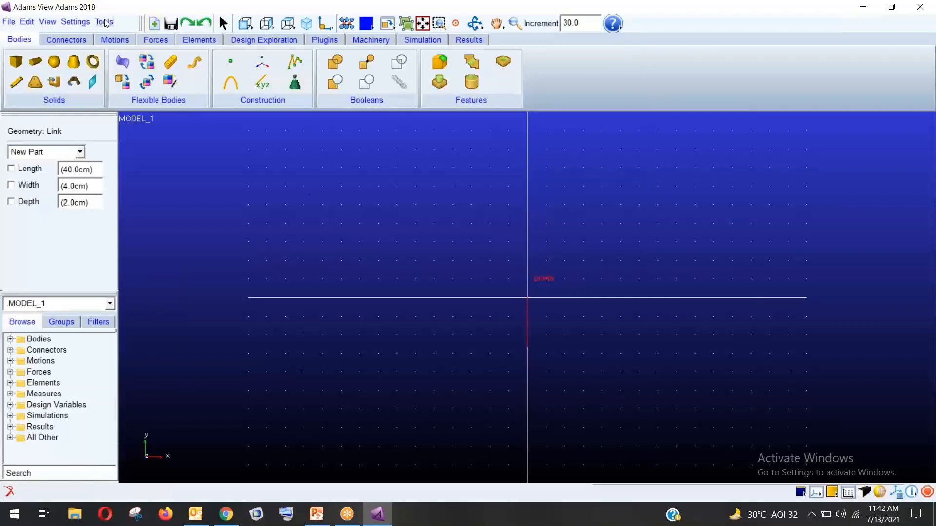
Set the working grid X and Y spacing to 20 mm
left_click(75, 22)
left_click(94, 50)
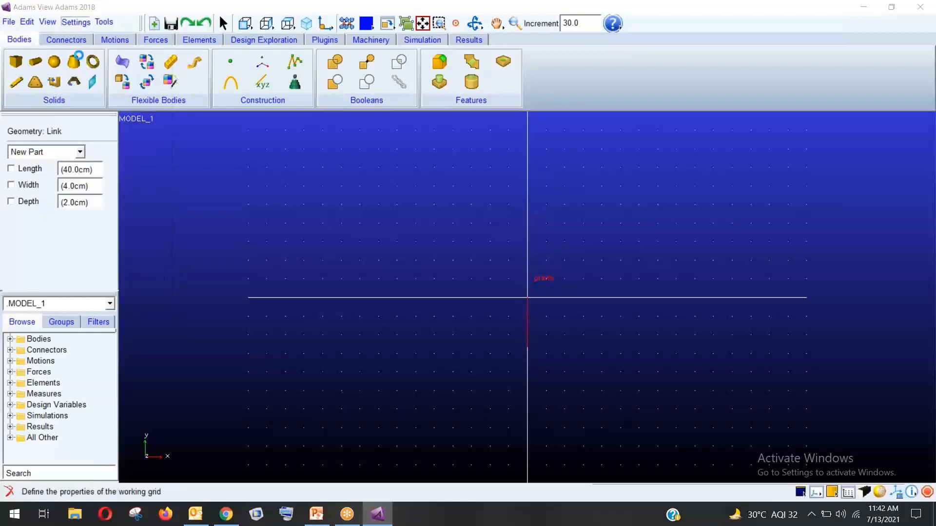
left_click(463, 117)
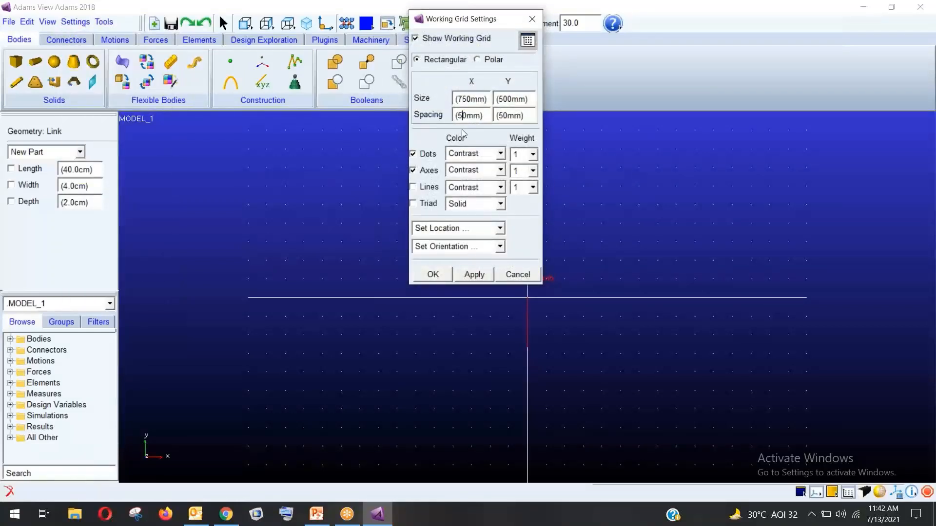
key("BackSpace")
type("2")
left_click(503, 117)
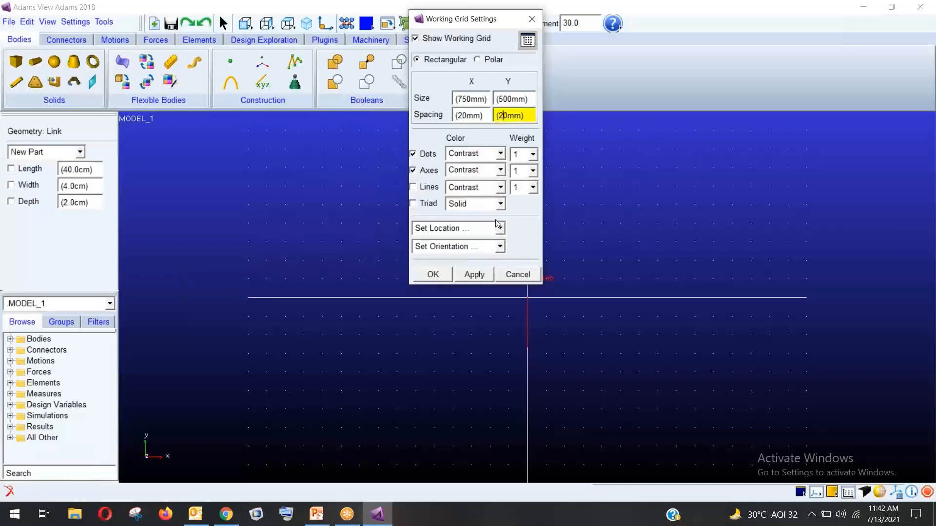
type("2")
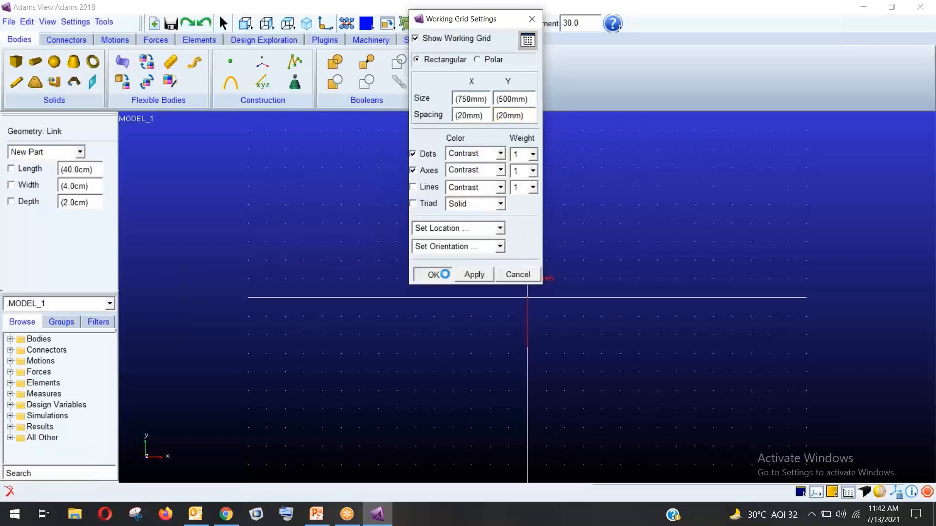
left_click(432, 275)
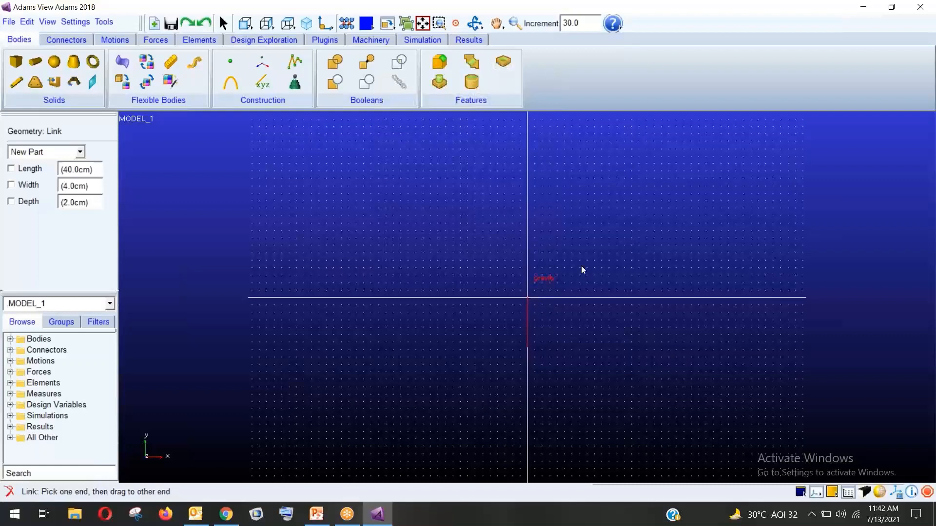
Change the model's angle units from Degree to Radian
left_click(76, 22)
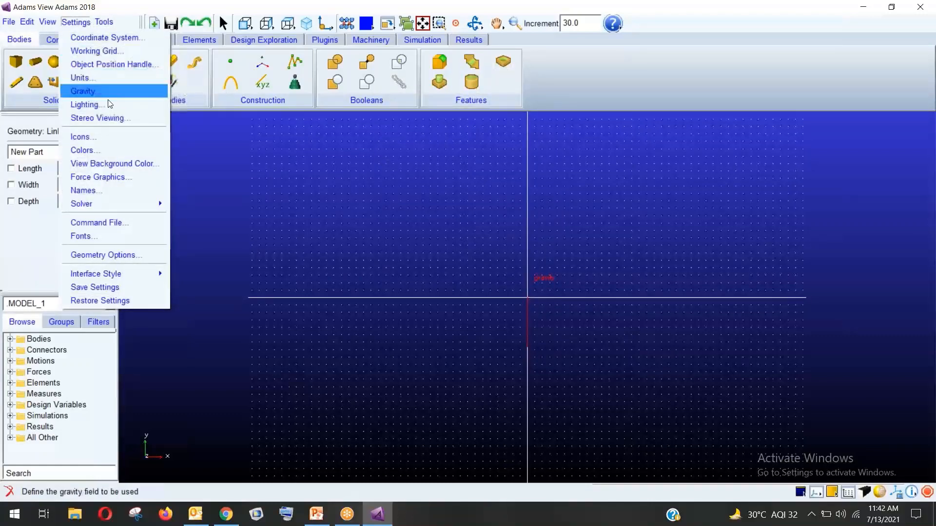
left_click(97, 77)
left_click(360, 140)
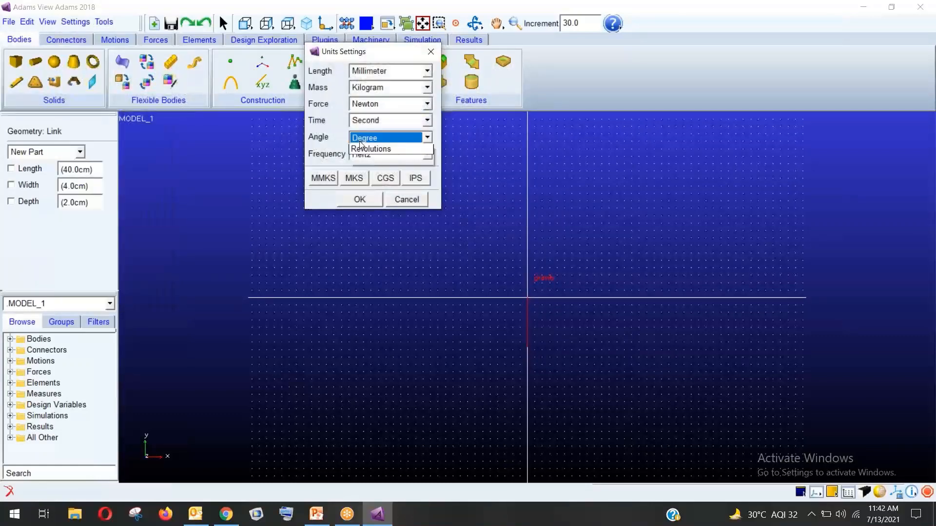
left_click(366, 156)
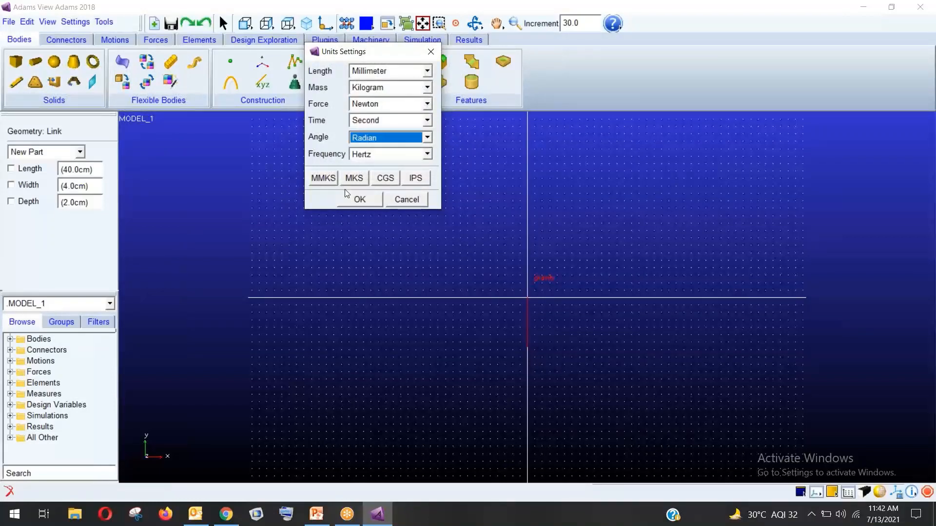
left_click(361, 199)
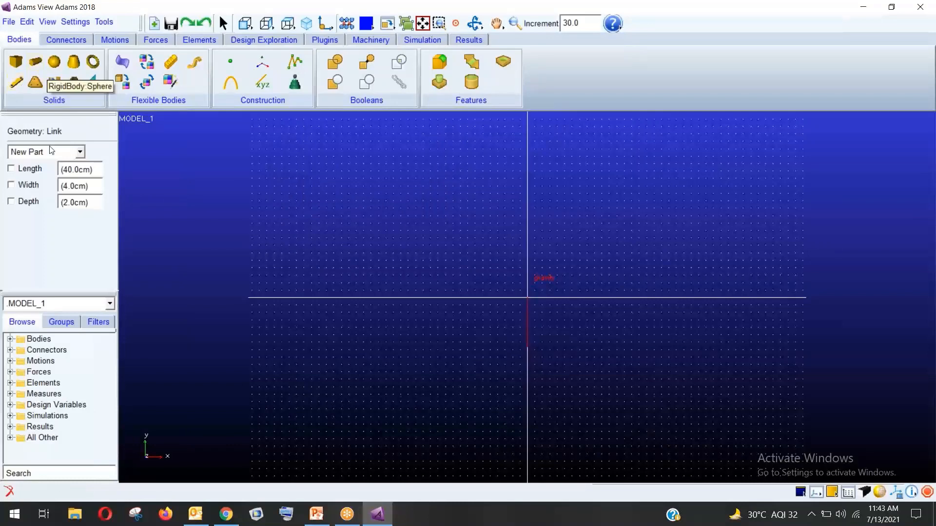
Draw a 10 cm long, 4 cm wide, 2 cm deep crank link from the origin up and right
left_click(71, 170)
key("BackSpace")
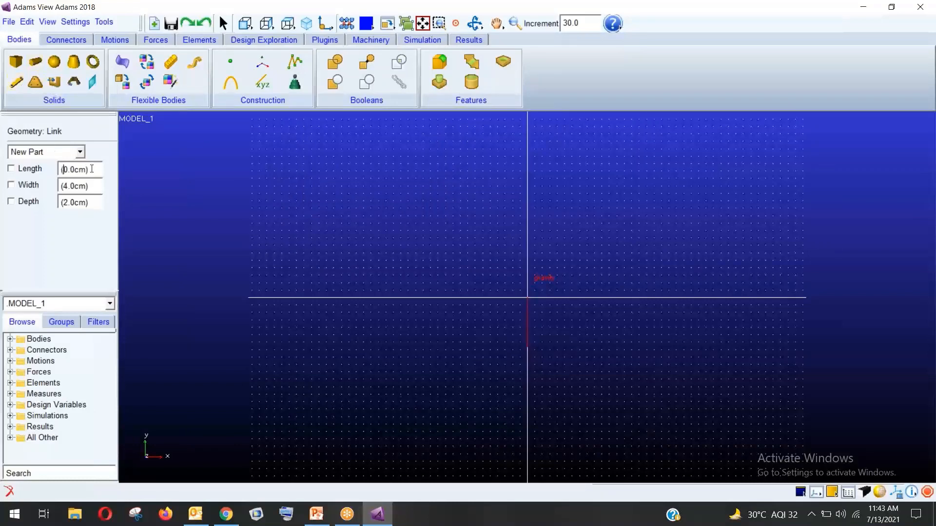
type("1")
left_click(11, 169)
left_click(11, 185)
left_click(11, 202)
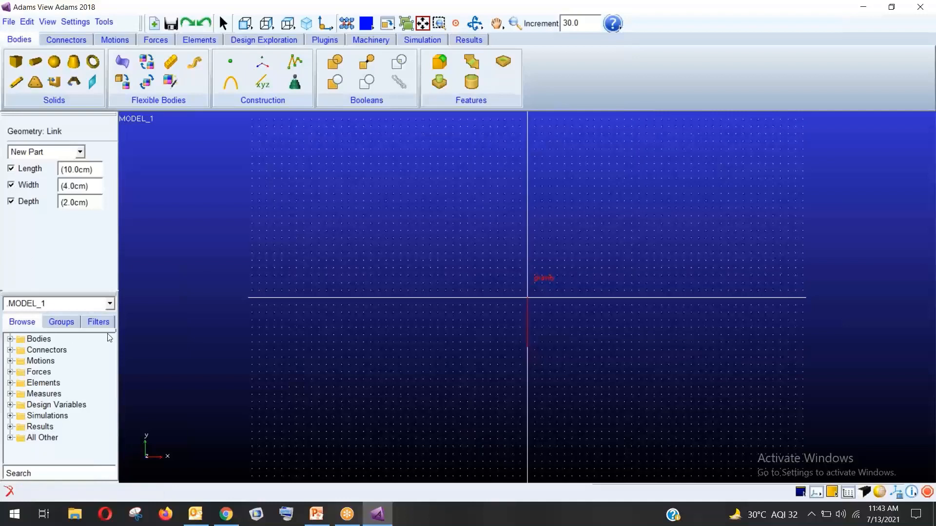
left_click(528, 296)
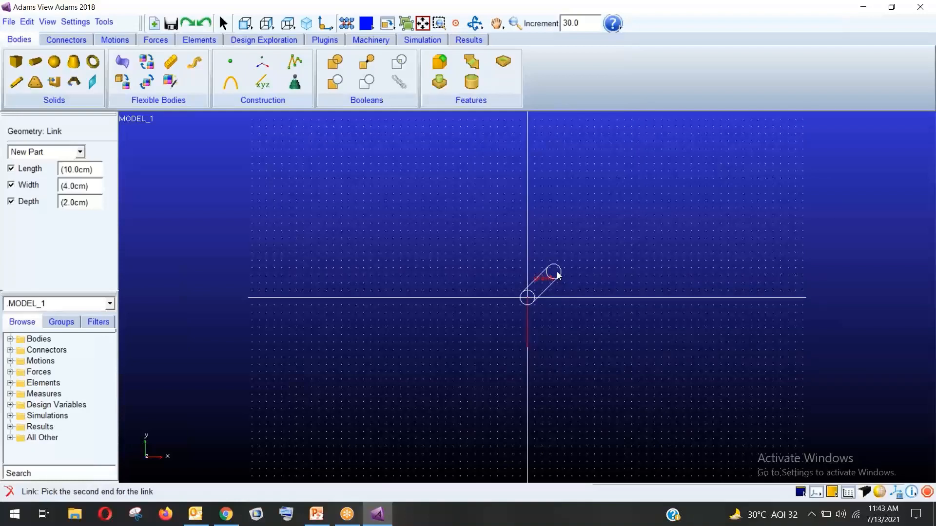
left_click(557, 272)
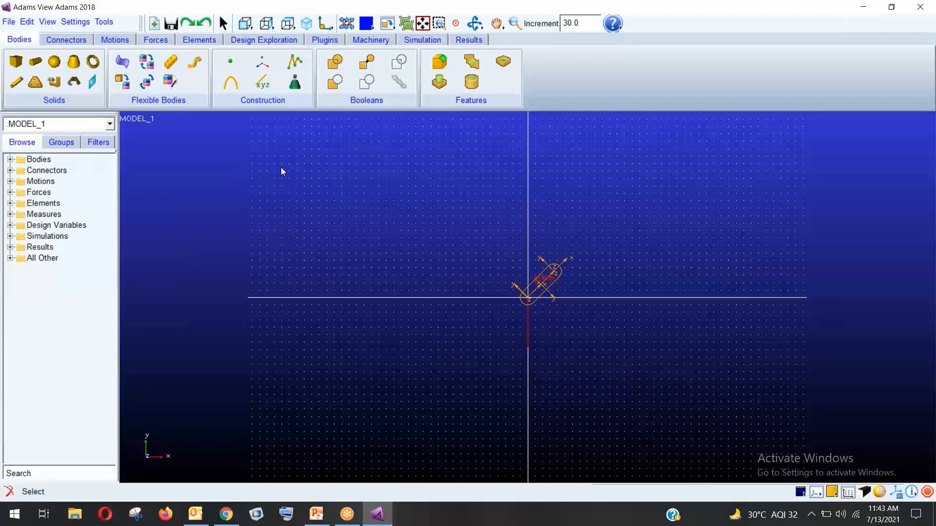
Add a 40 cm link from the crank's free end down to the ground line
left_click(16, 81)
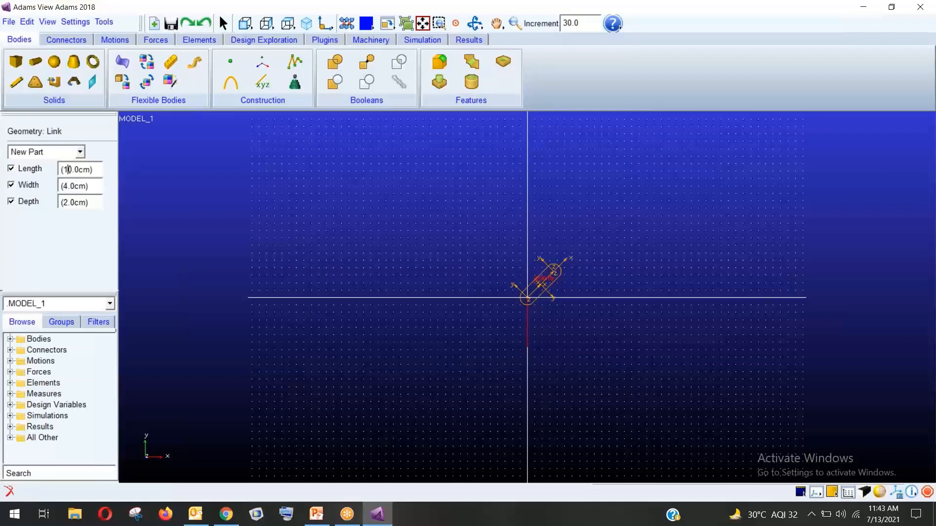
key("BackSpace")
type("4")
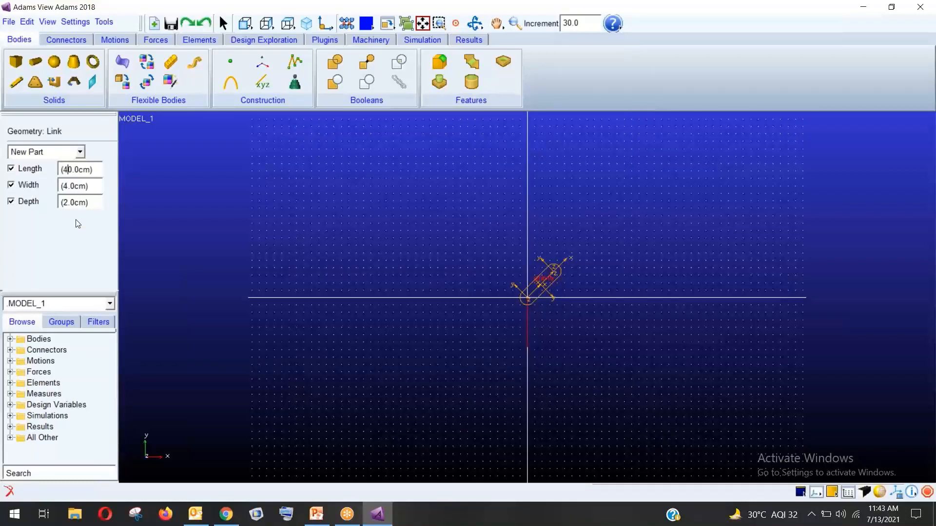
left_click(553, 273)
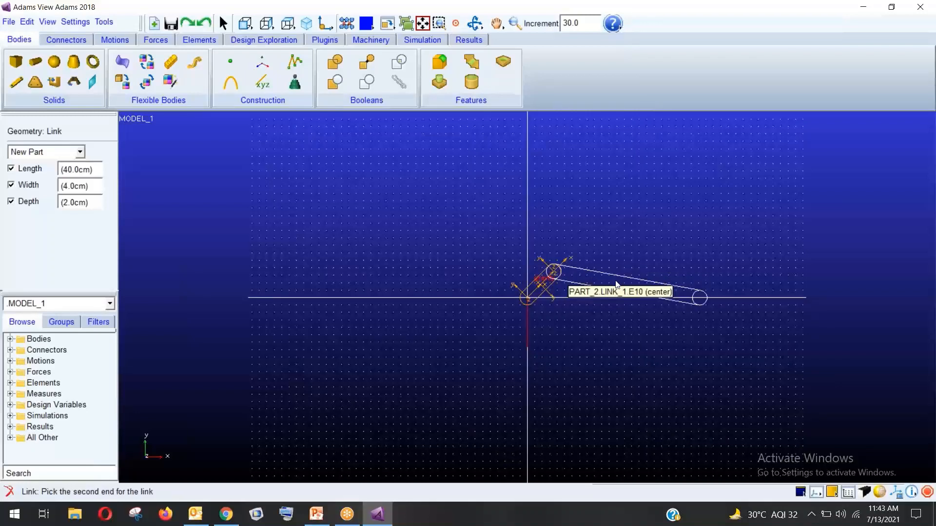
left_click(616, 285)
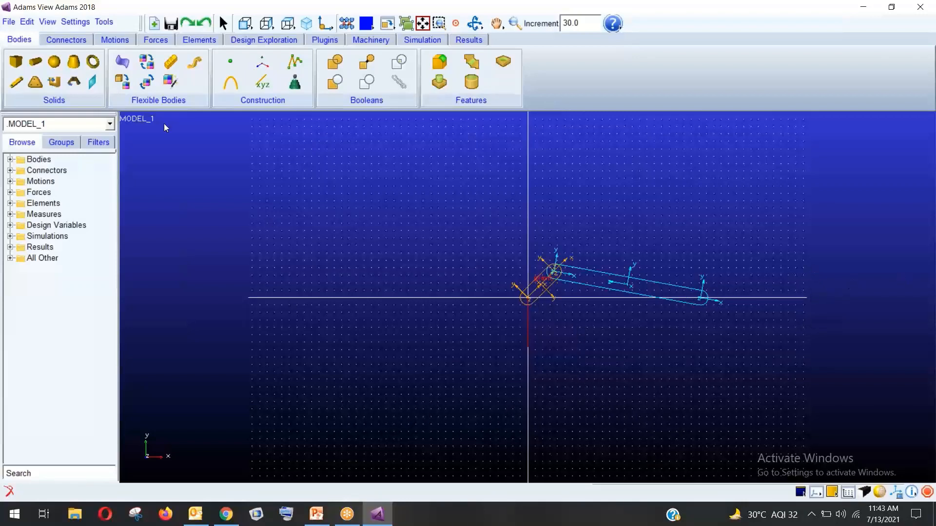
left_click(16, 82)
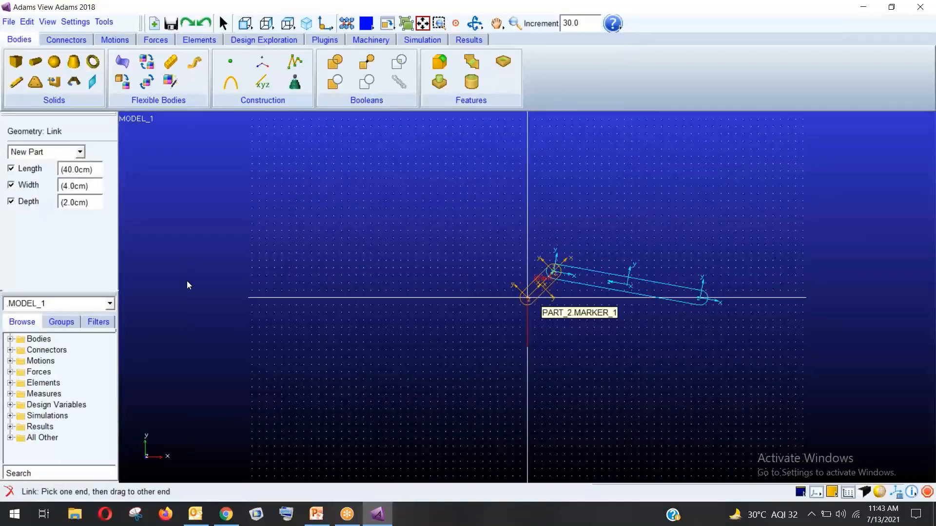
Draw a free-length link from the origin along the ground line, then choose the Box tool and fit the view
left_click(21, 172)
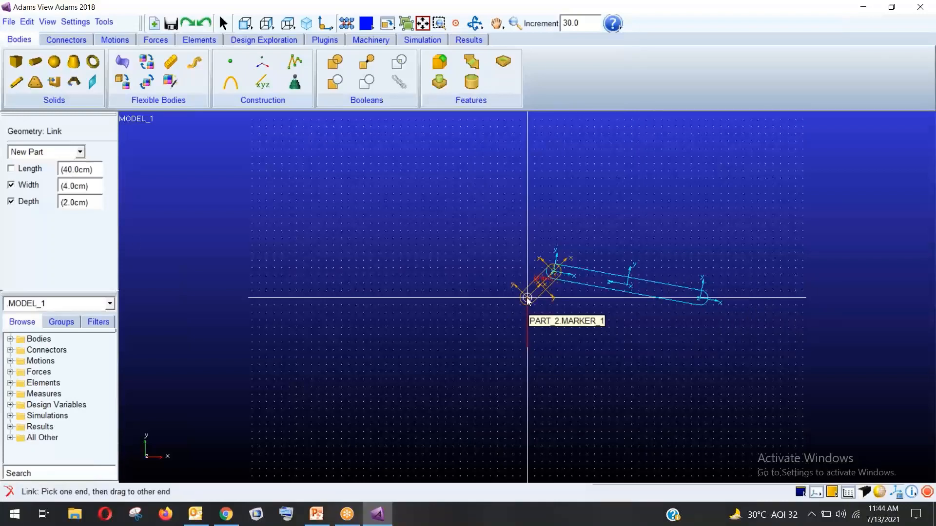
left_click_drag(526, 298, 803, 300)
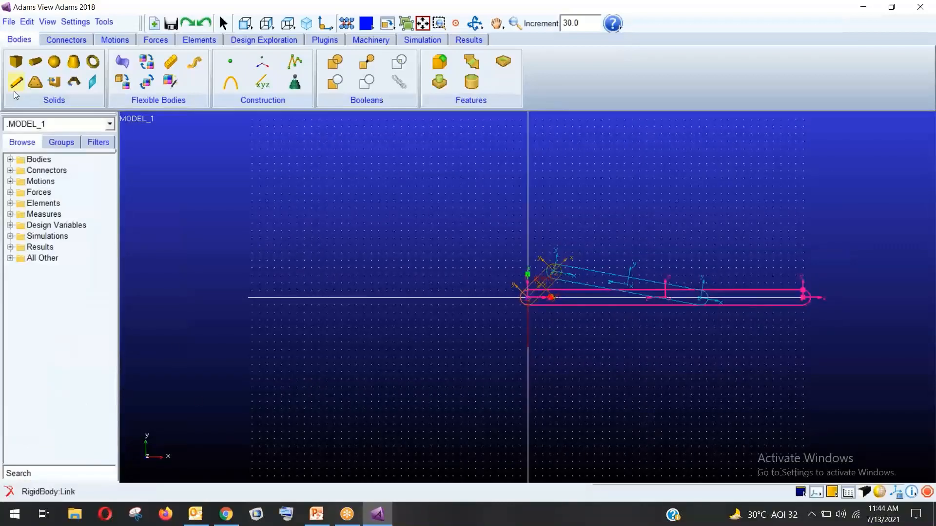
left_click(758, 387)
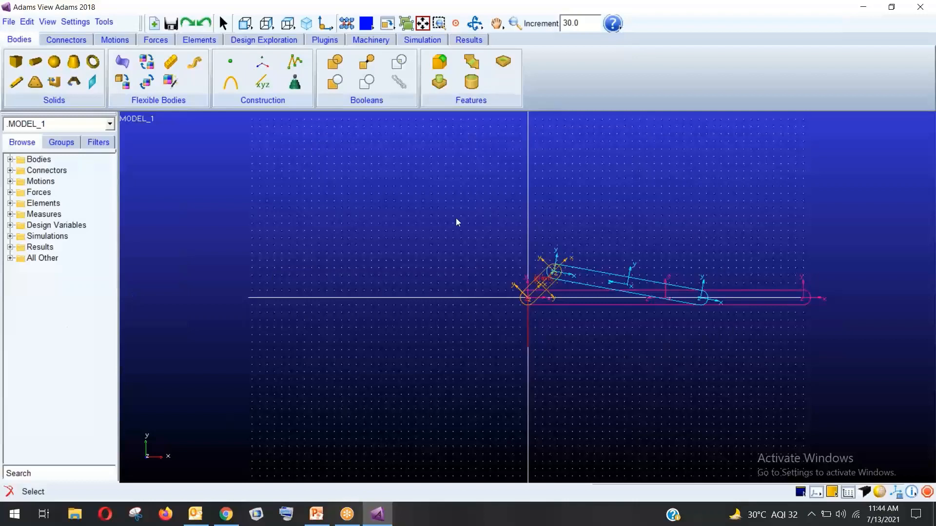
left_click(17, 59)
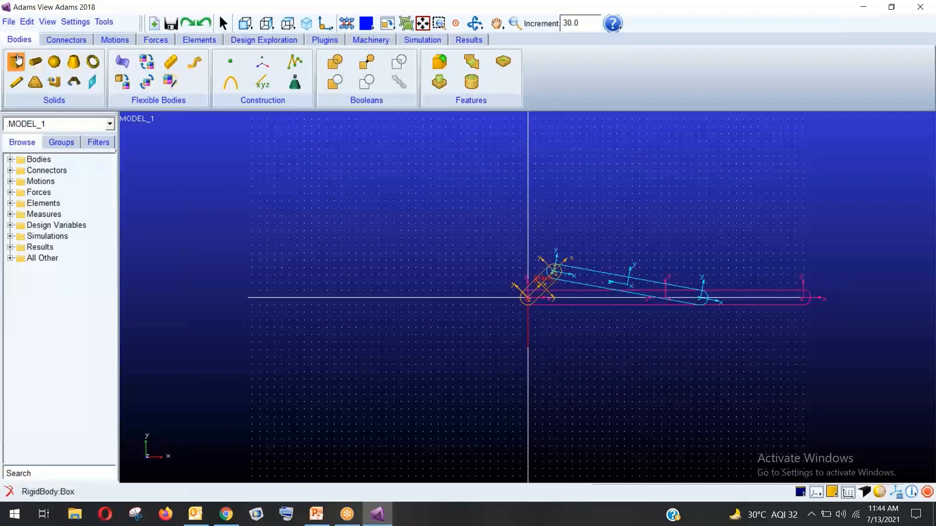
left_click(423, 23)
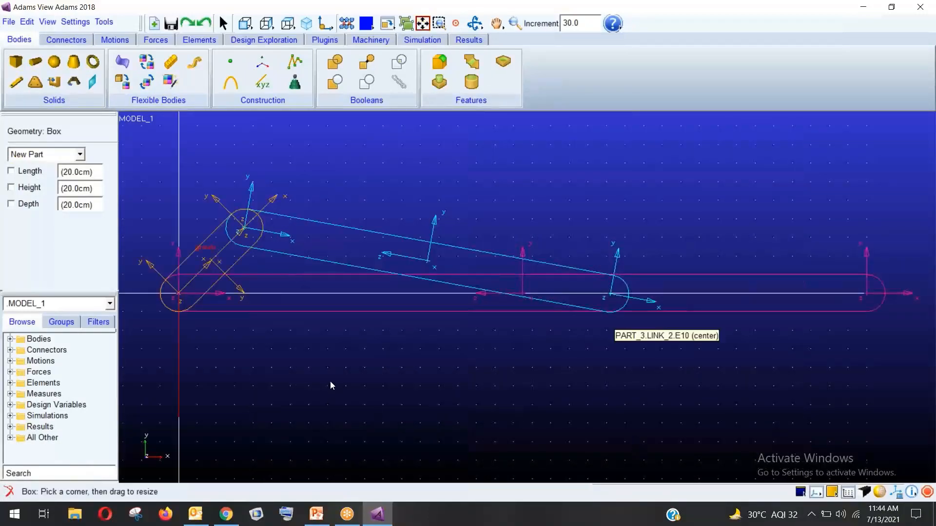
Place an 8 cm long, 10 cm high box with free depth at the connecting link's ground end
left_click(30, 171)
left_click(27, 188)
left_click(26, 205)
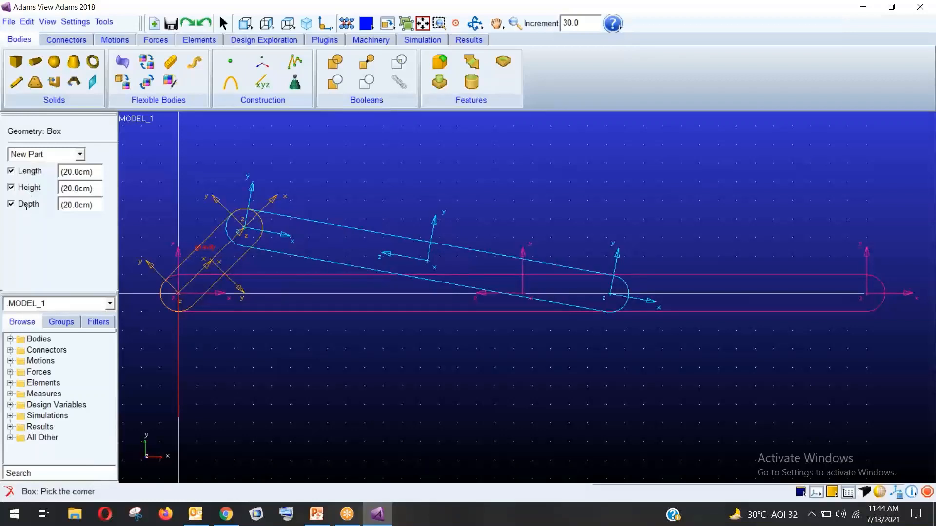
left_click(76, 172)
left_click_drag(77, 172, 63, 171)
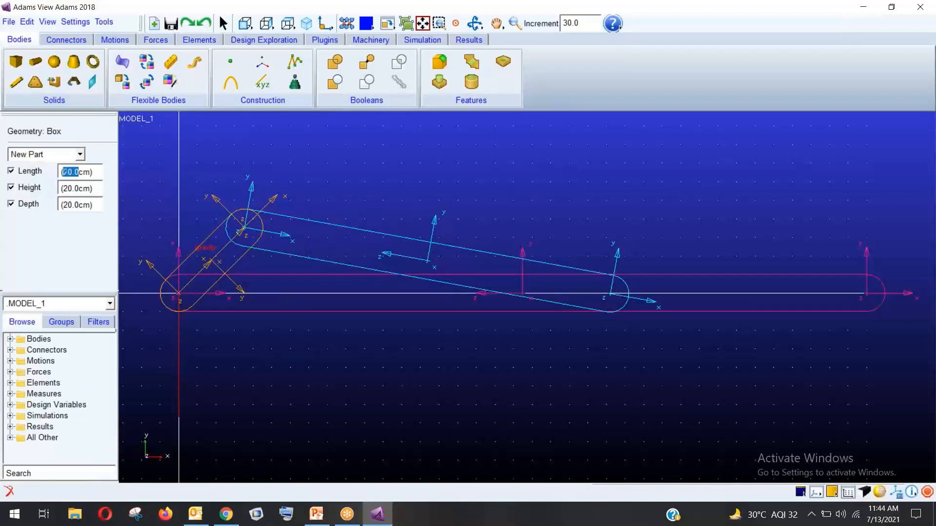
type("8")
left_click_drag(79, 189, 63, 190)
type("10")
left_click(35, 205)
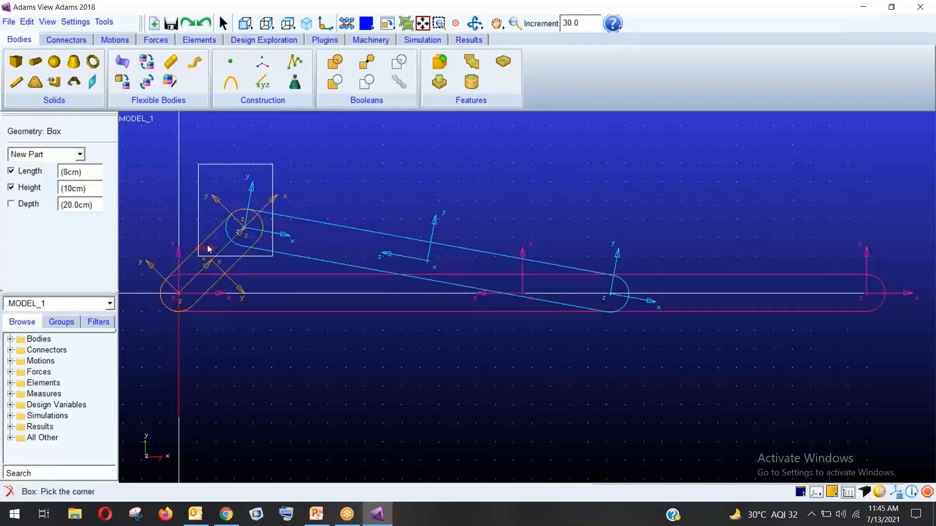
left_click(585, 336)
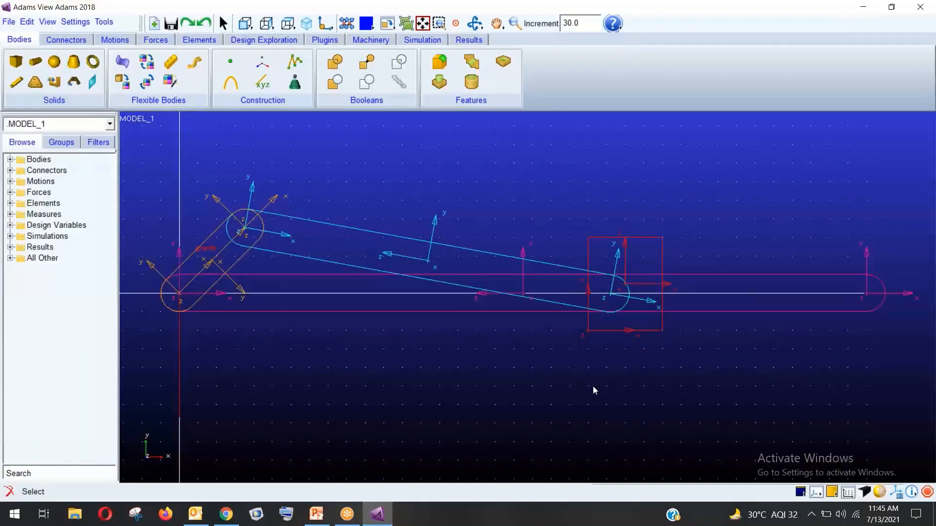
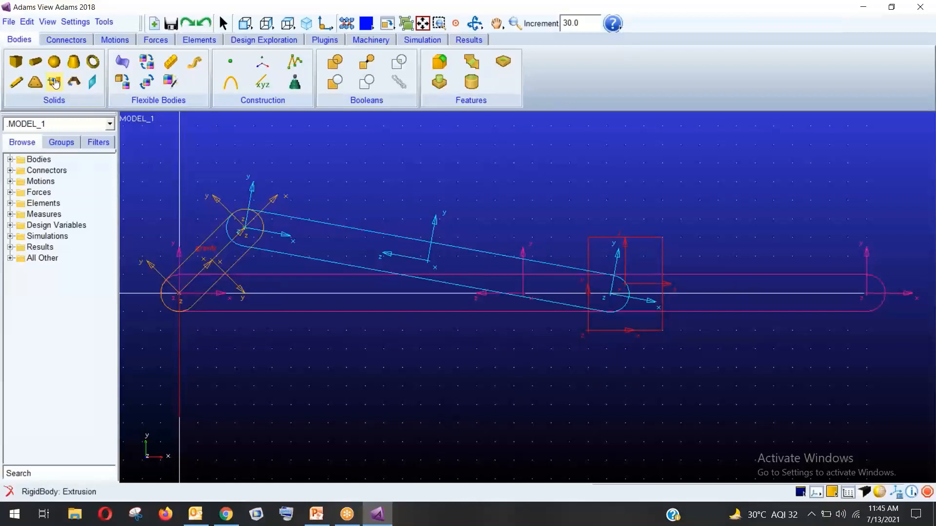
Pin the crank PART_2 to the connecting rod with a revolute joint at PART_2.MARKER_2
left_click(66, 39)
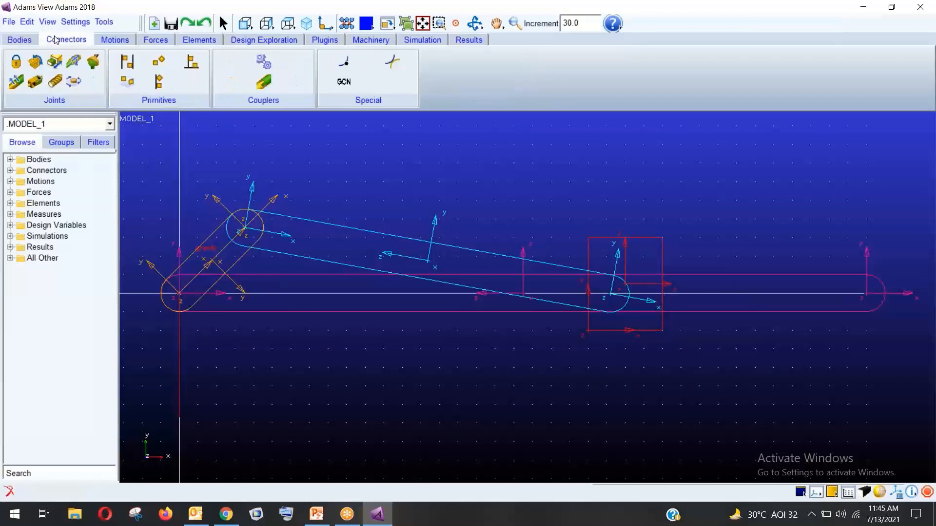
left_click(36, 62)
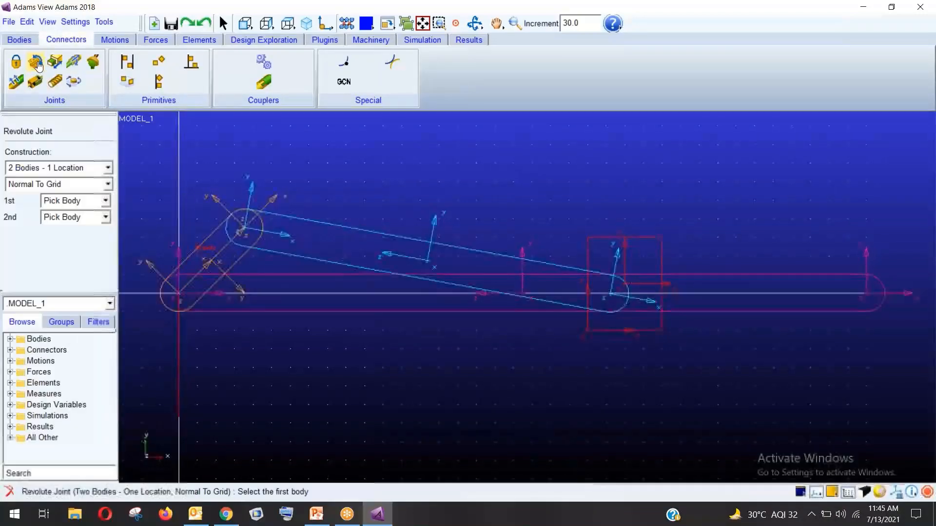
left_click(217, 242)
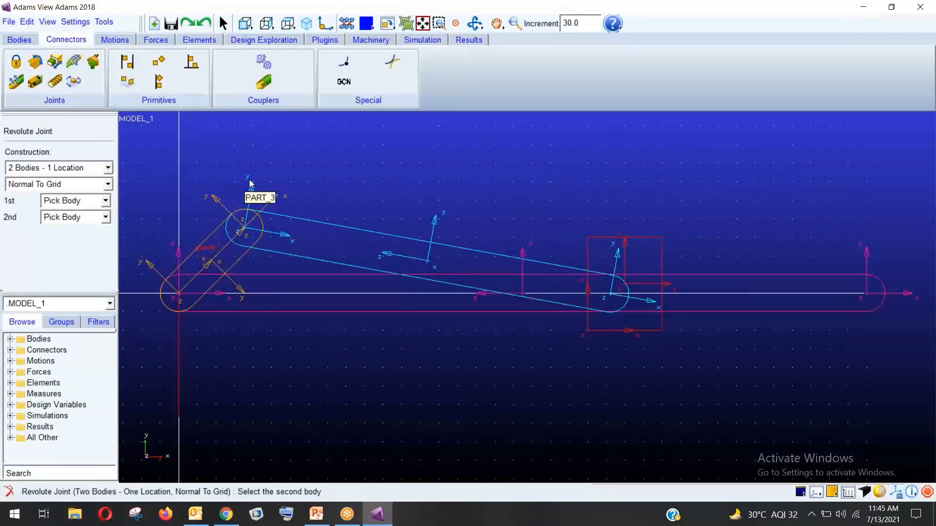
left_click(305, 228)
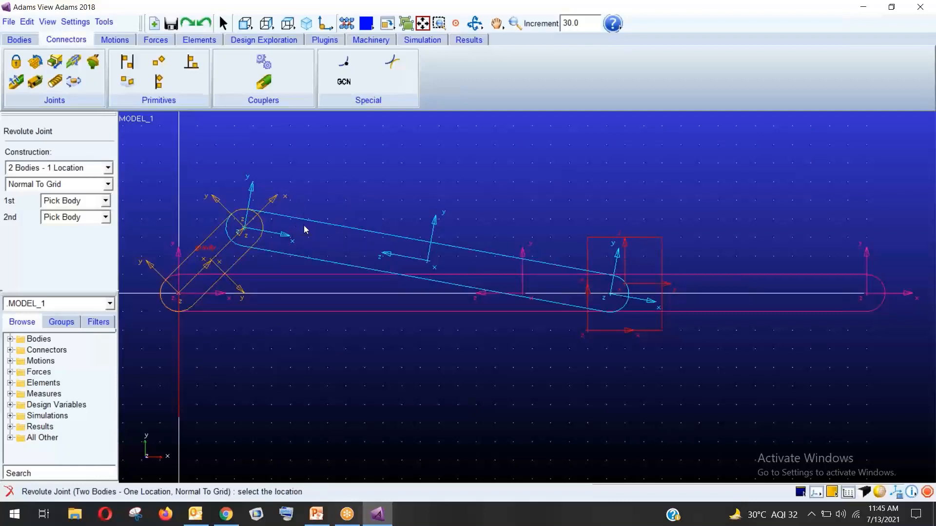
left_click(246, 230)
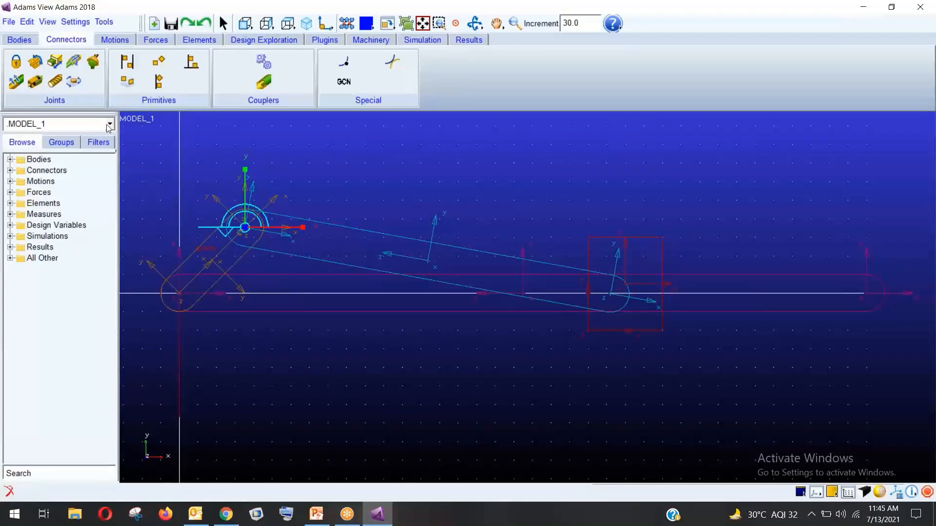
Add revolute joints at the crank's ground pivot PART_2.MARKER_1 and at the rod–slider pin
left_click(35, 62)
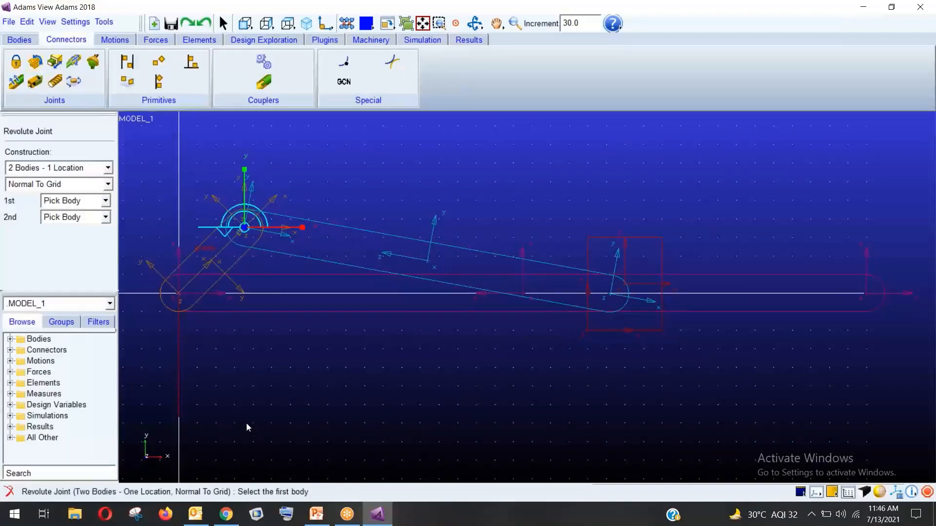
left_click(249, 307)
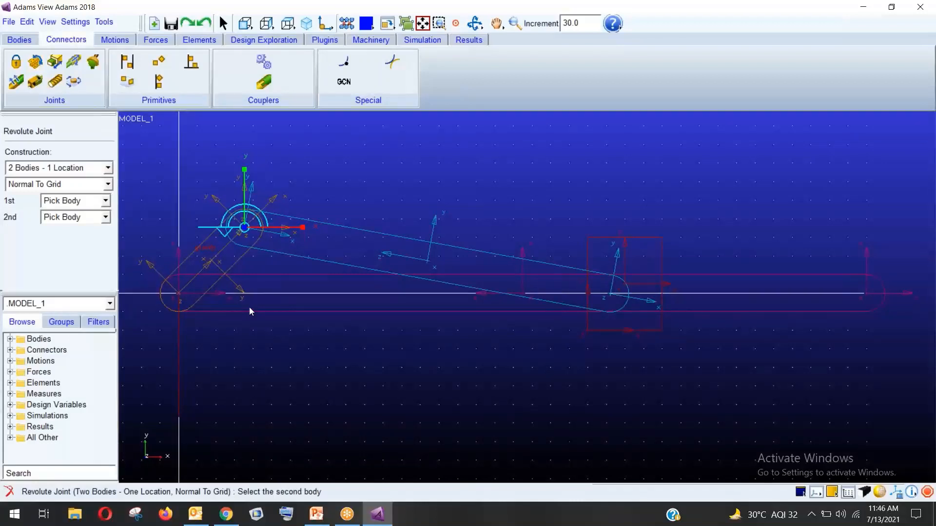
left_click(187, 258)
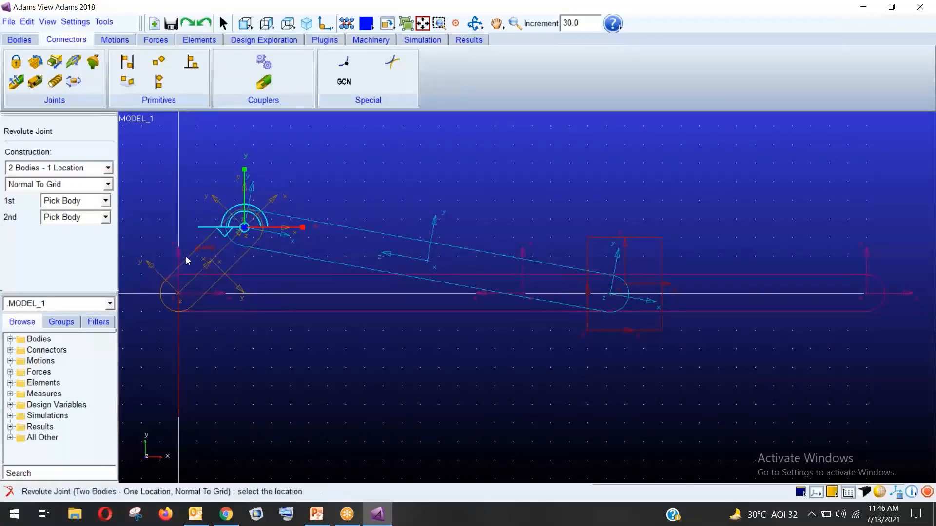
left_click(179, 294)
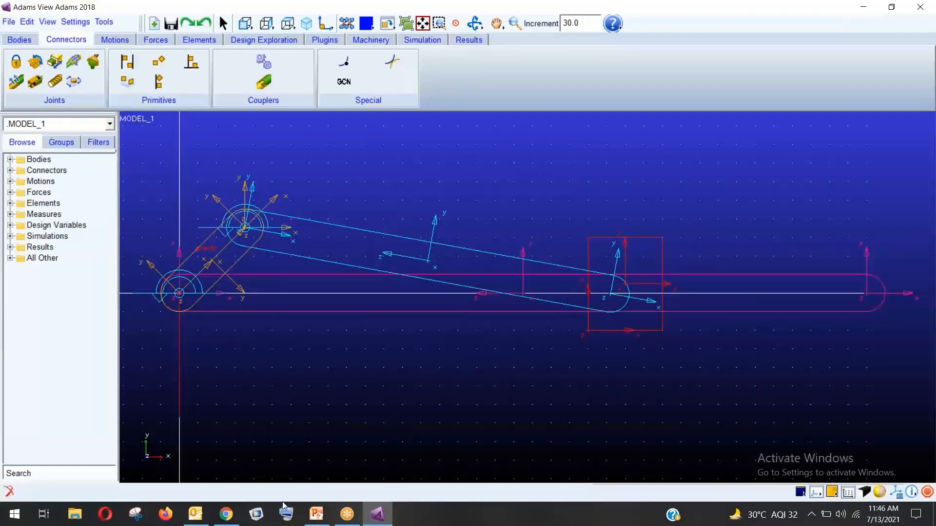
left_click(35, 60)
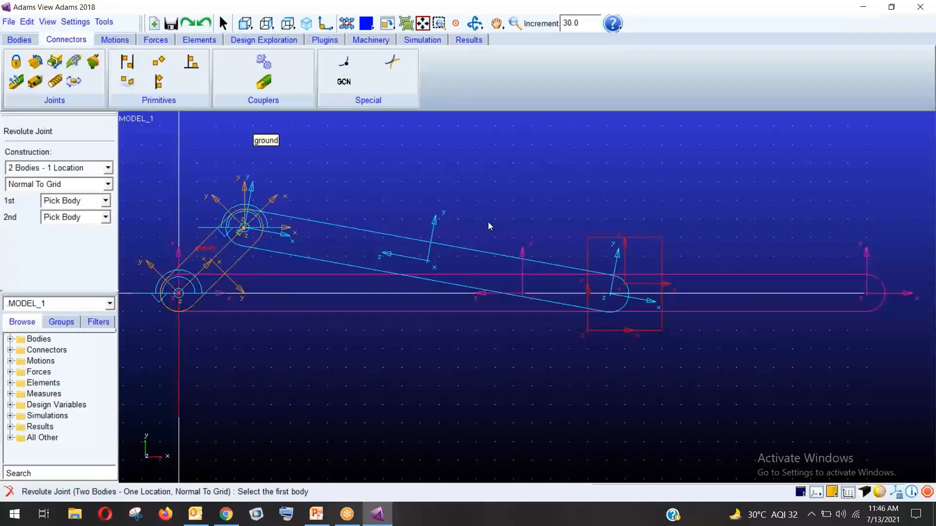
left_click(476, 254)
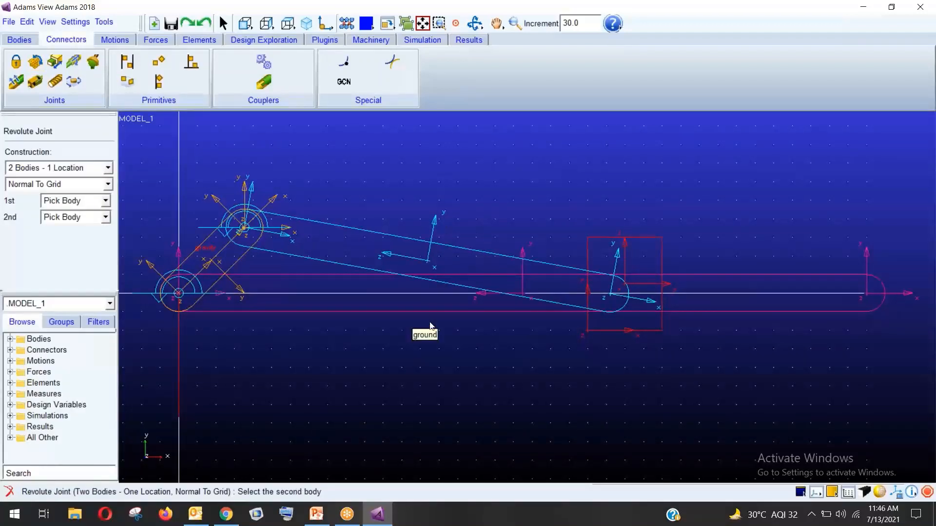
left_click(431, 307)
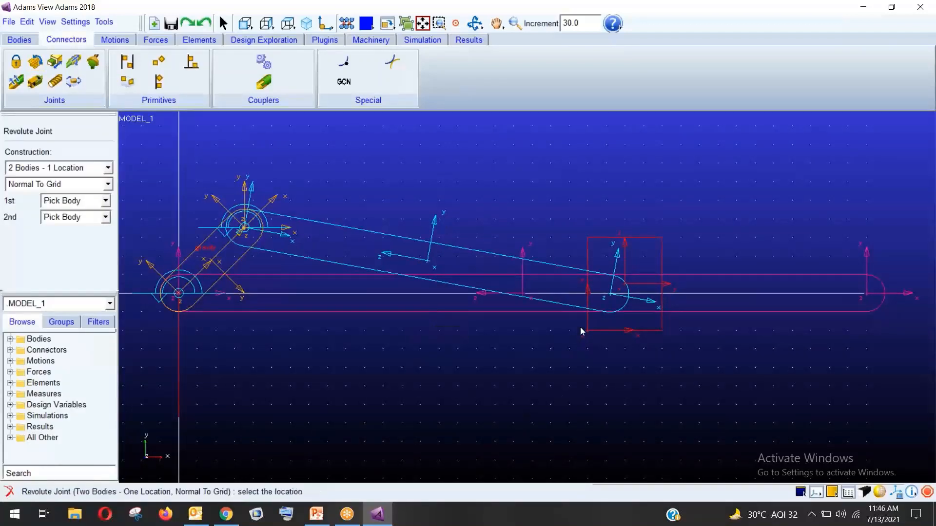
left_click(610, 293)
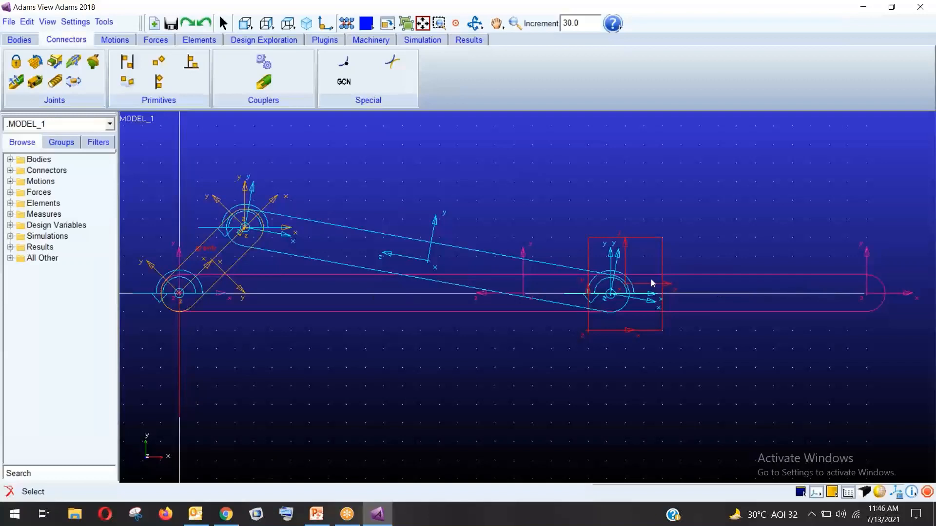
Add a translational joint between PART_4 and slider PART_5 at the slider pin, sliding horizontally
left_click(51, 65)
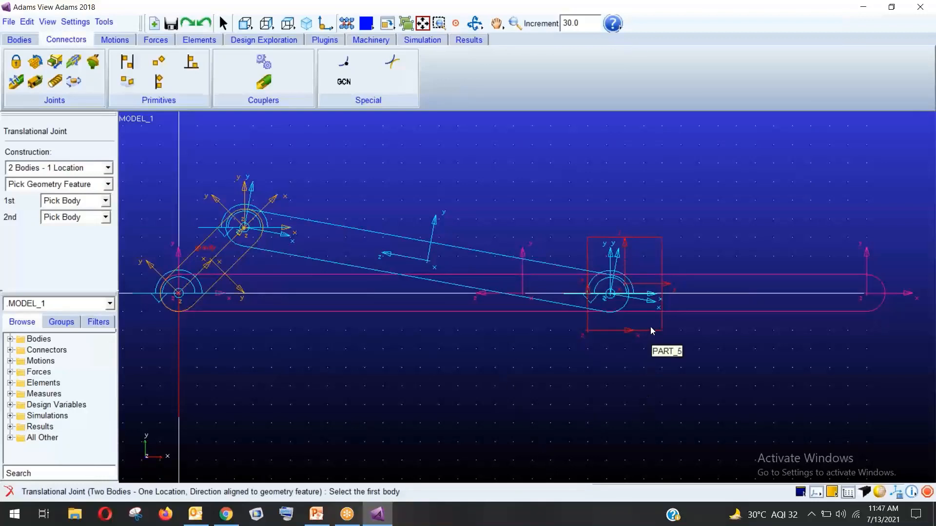
left_click(717, 306)
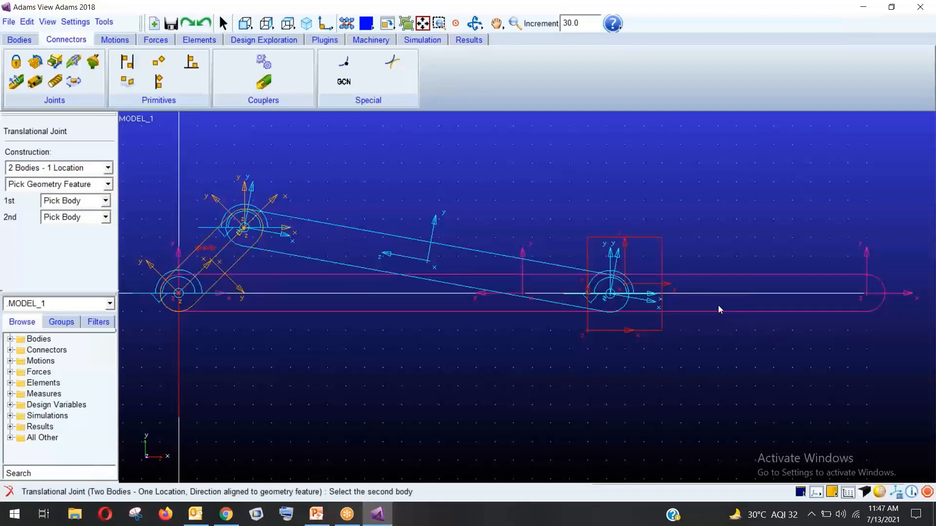
left_click(647, 326)
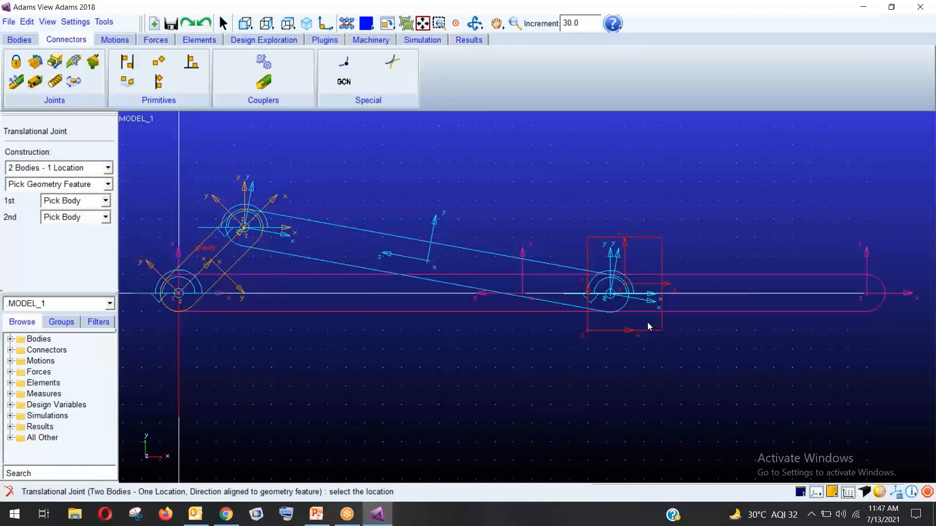
left_click(626, 285)
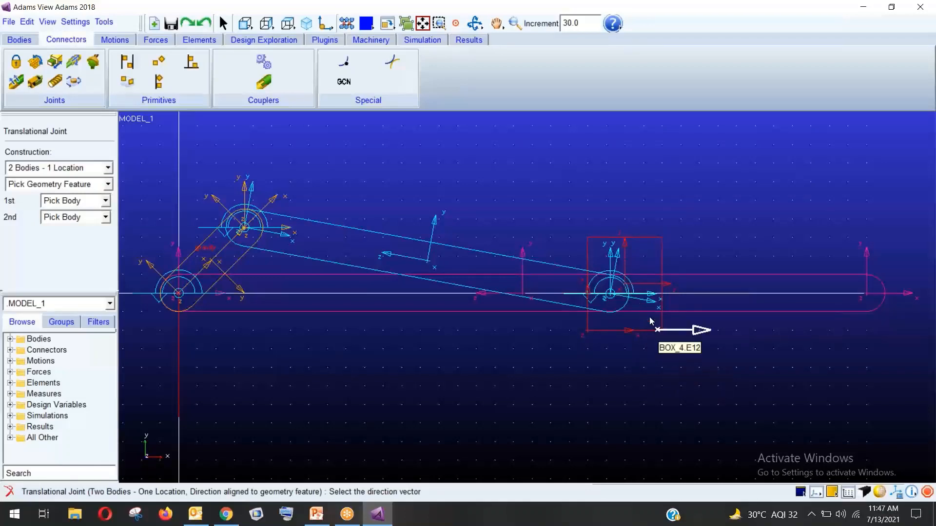
left_click(666, 288)
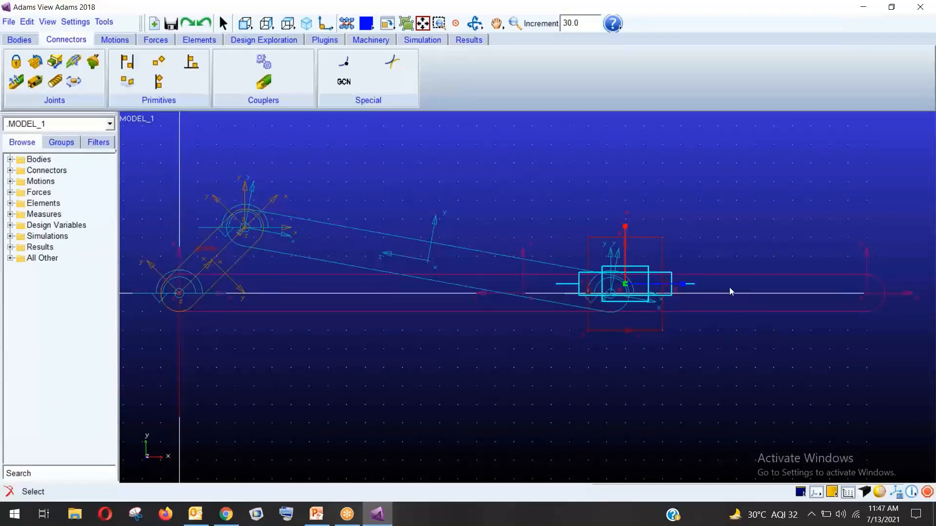
left_click(514, 422)
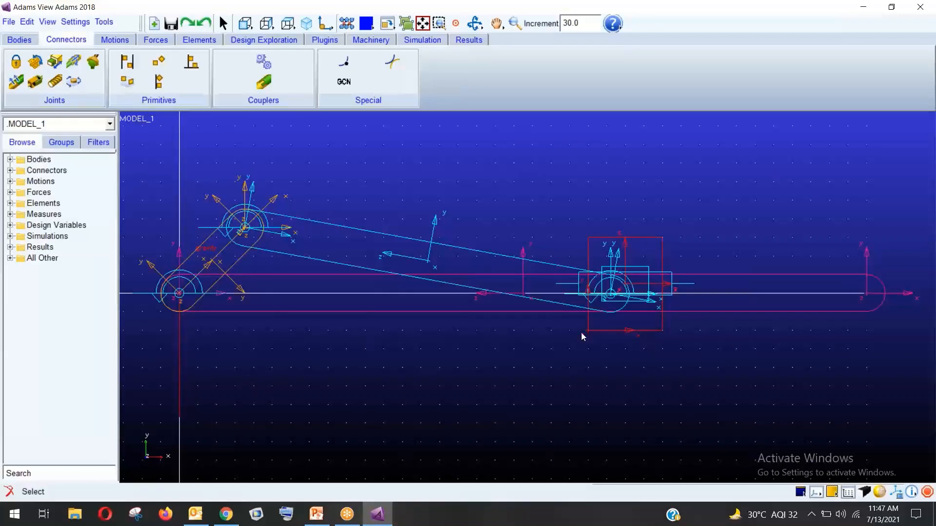
left_click(121, 42)
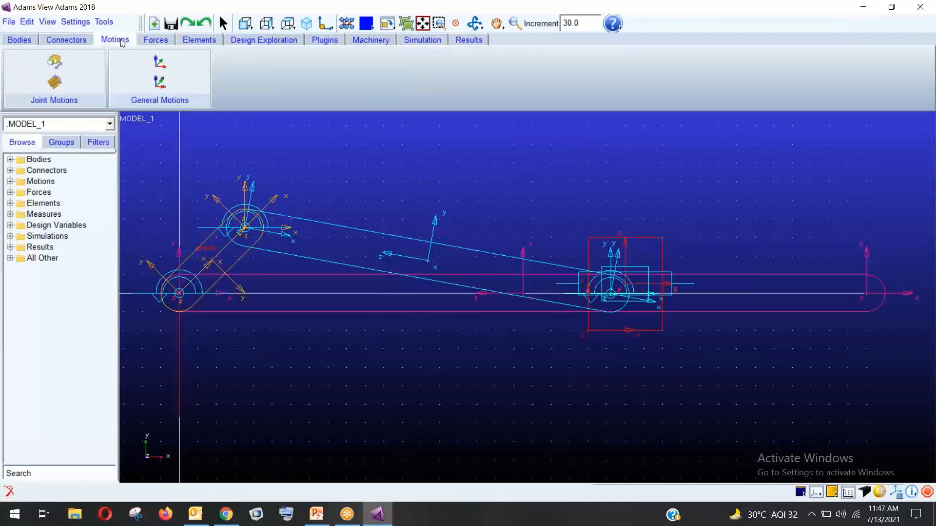
Apply rotational motion MOTION_1 of 30.0 * time to JOINT_1, keeping its type as Displacement
left_click(59, 85)
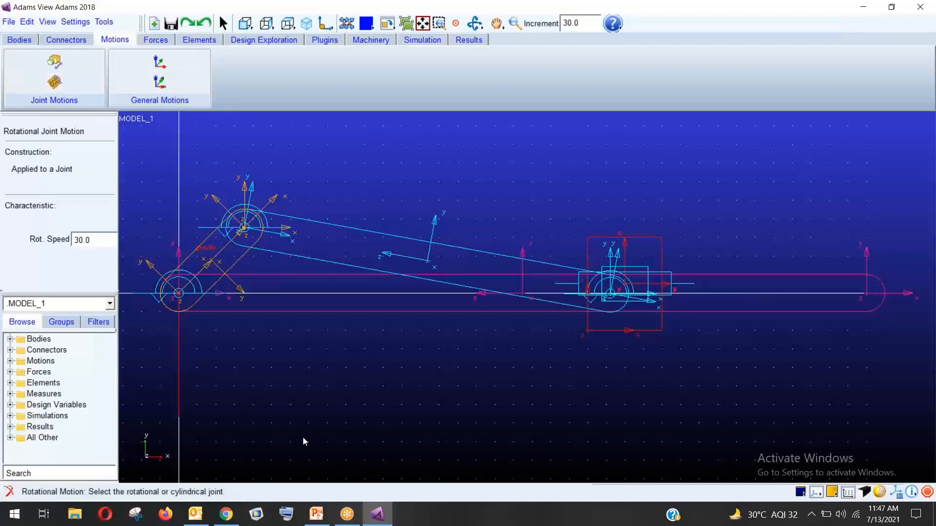
left_click(242, 228)
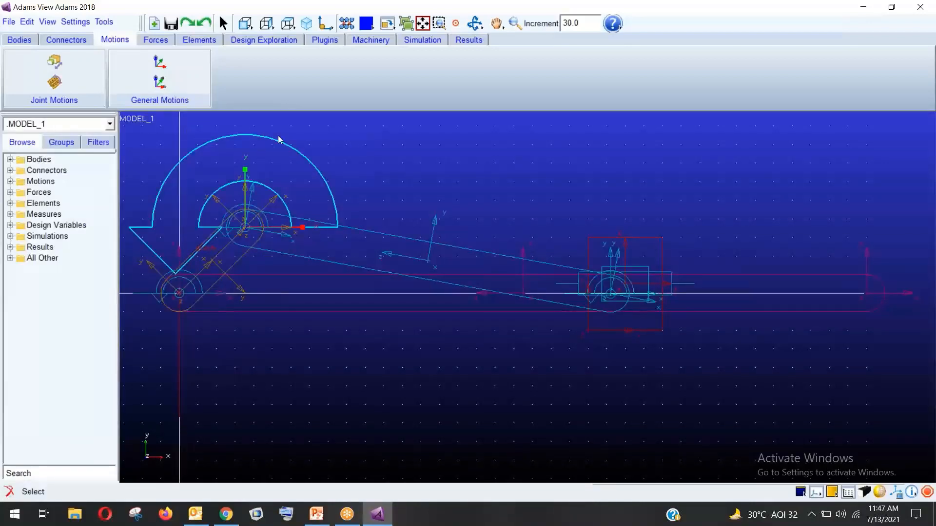
left_click(10, 182)
right_click(38, 192)
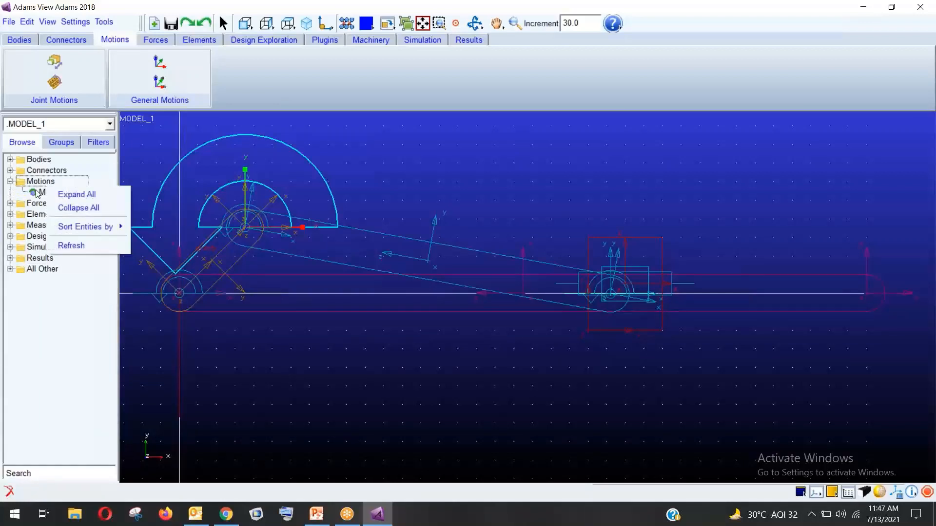
right_click(38, 192)
left_click(53, 199)
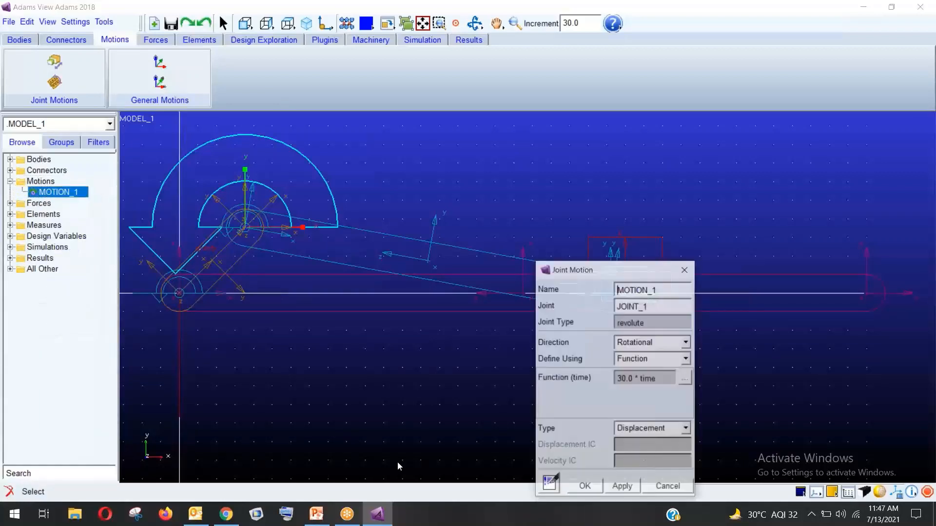
left_click_drag(590, 274, 747, 71)
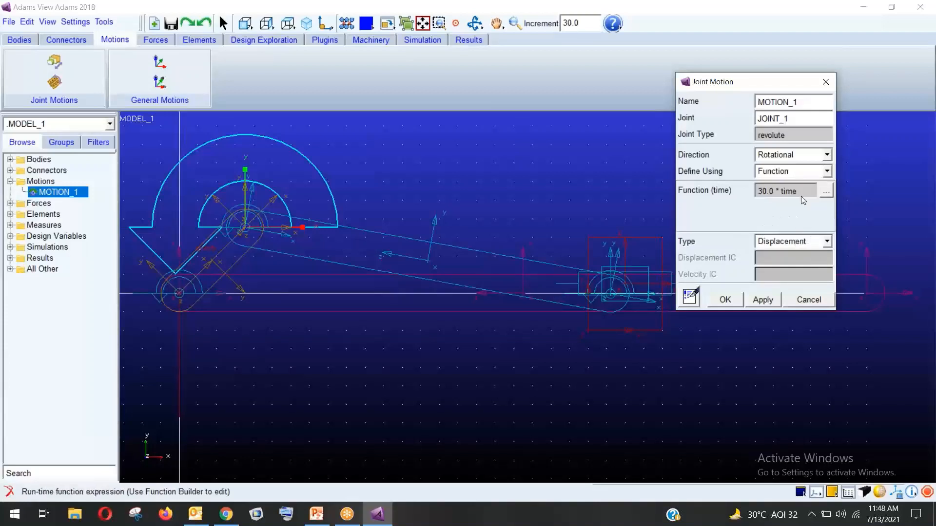
left_click(827, 242)
left_click(827, 243)
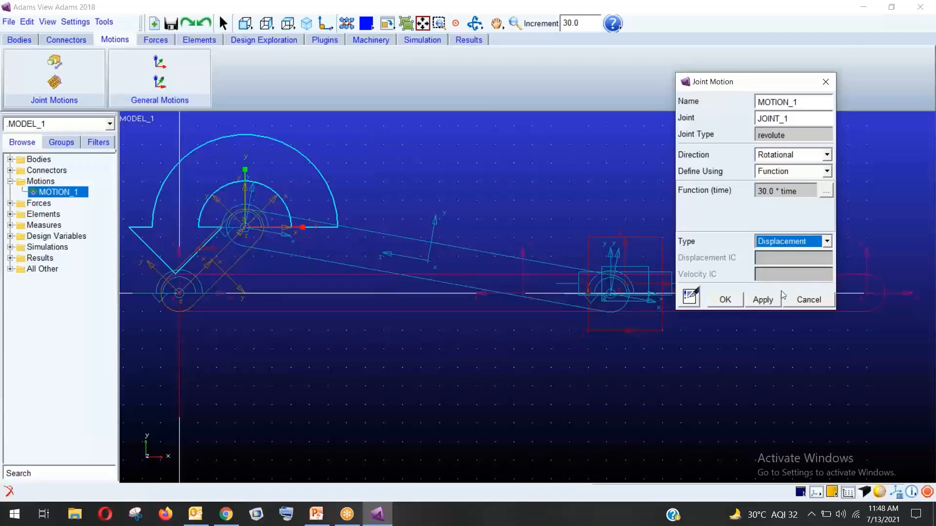
left_click(725, 299)
left_click(424, 41)
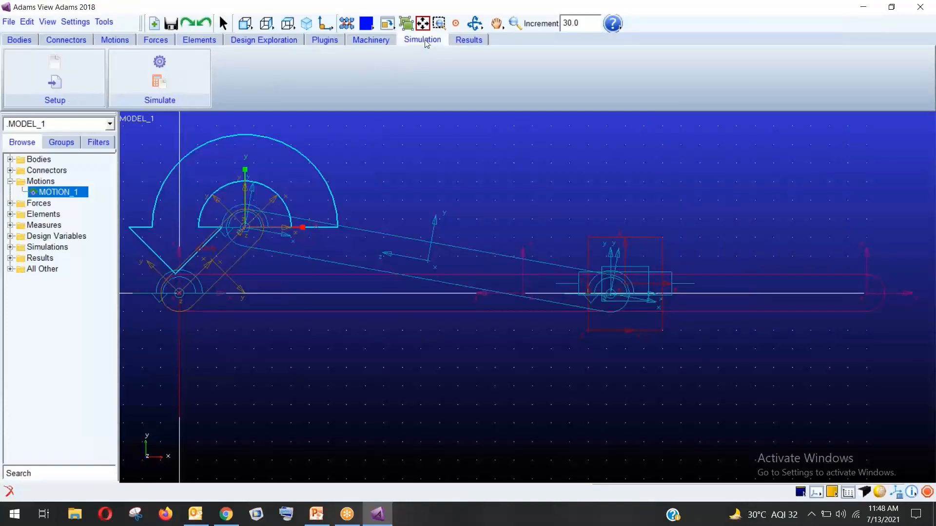
Simulate for 1 s using Step Size, then dismiss the redundant-constraint error and close the controls
left_click(160, 78)
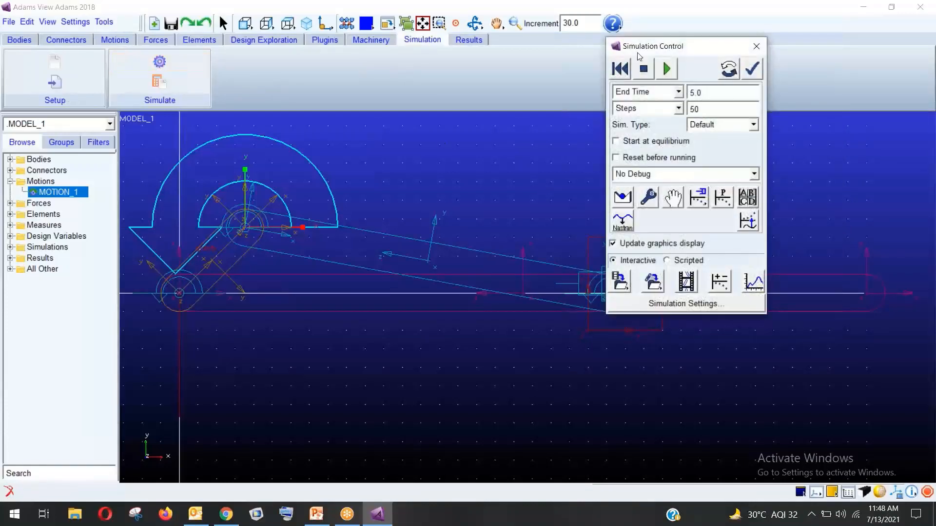
left_click(668, 108)
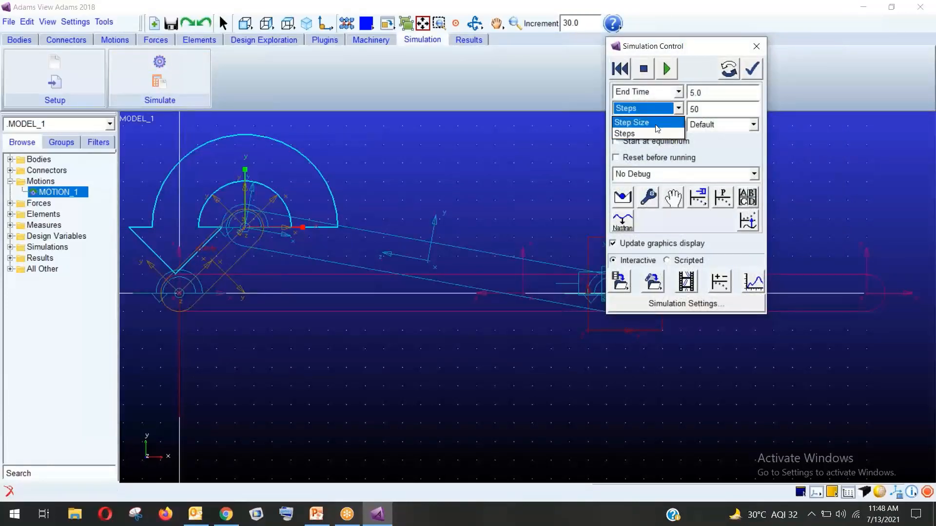
left_click(670, 121)
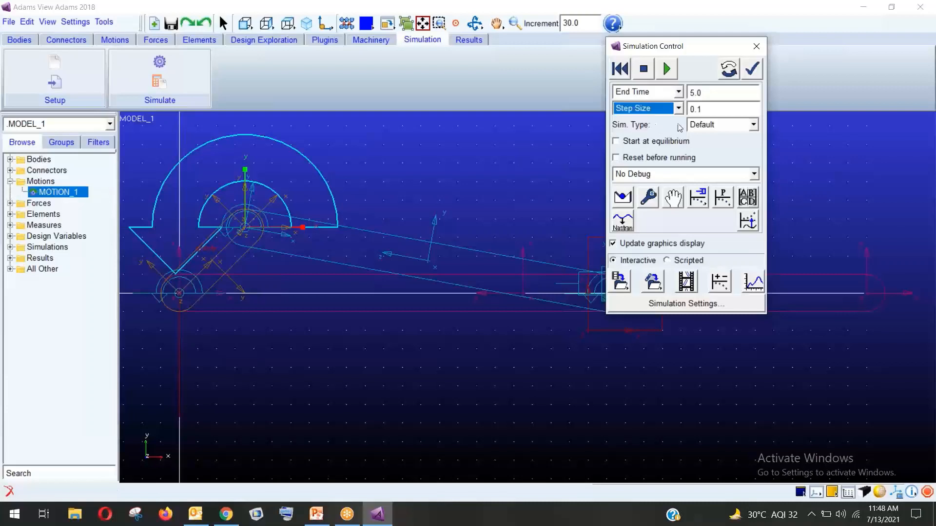
double_click(705, 93)
type("1")
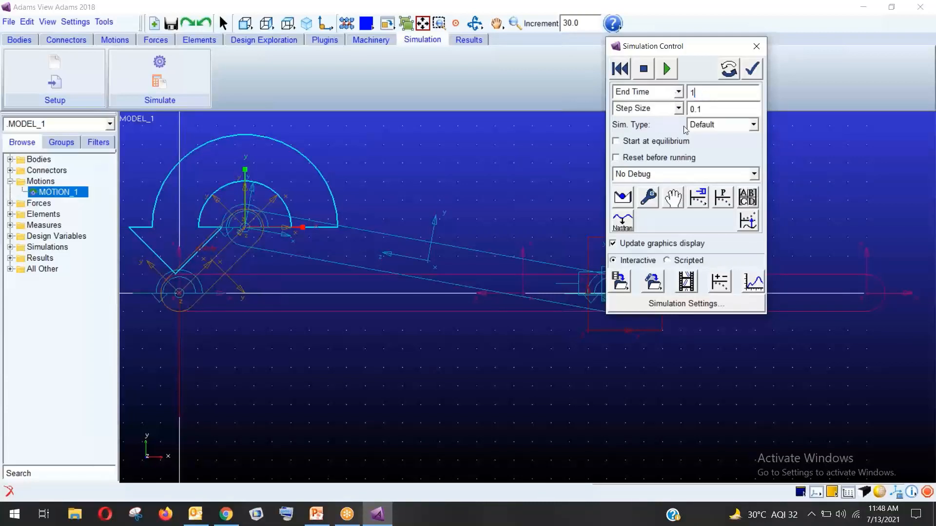
left_click(666, 72)
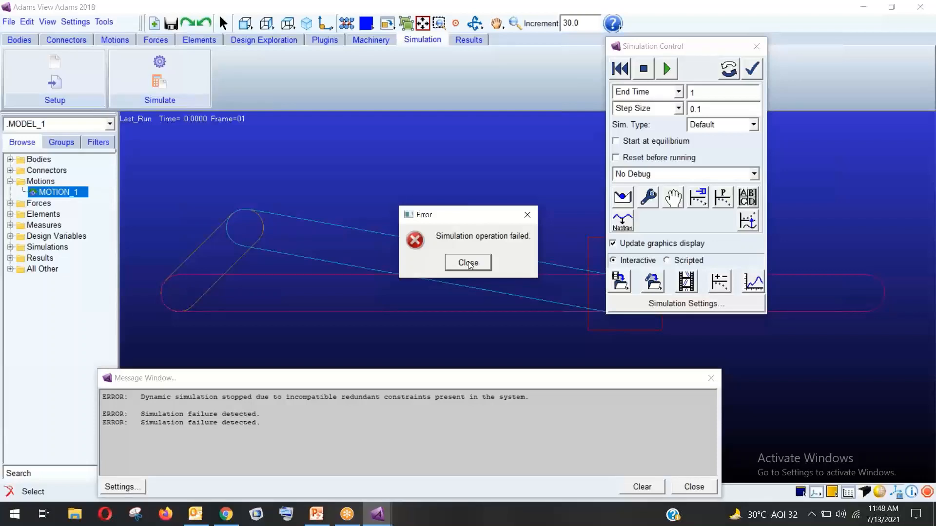
left_click(467, 262)
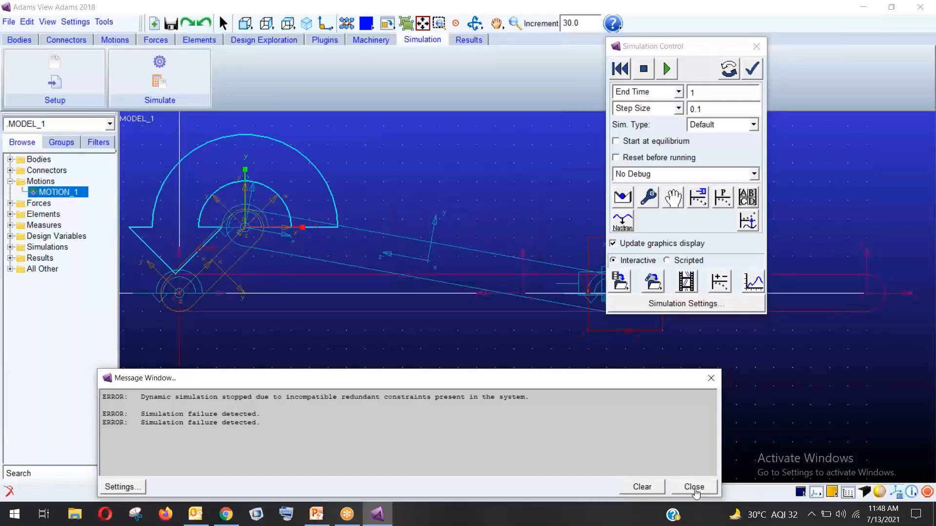
left_click(694, 488)
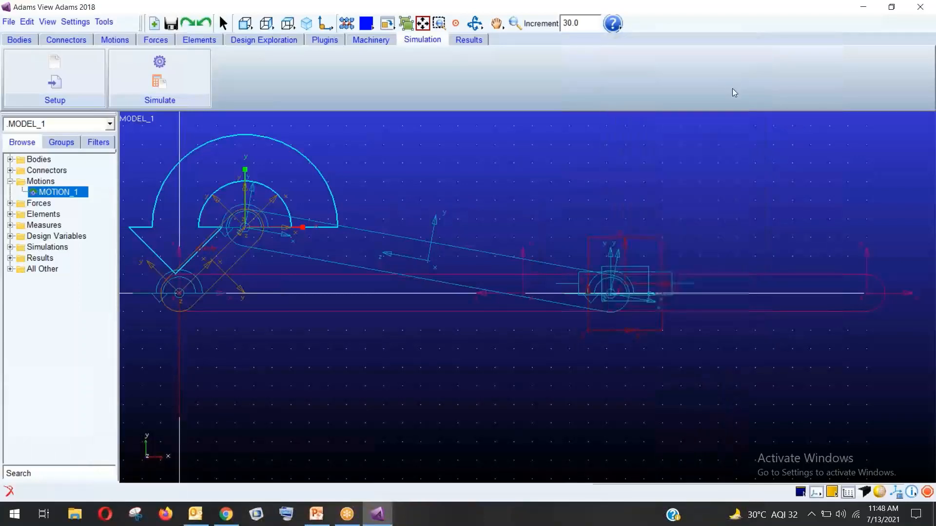
left_click(752, 69)
Open single_slider_crank.bin from Desktop > adams > adams trainning > single slider crnk mechanism without saving
left_click(8, 22)
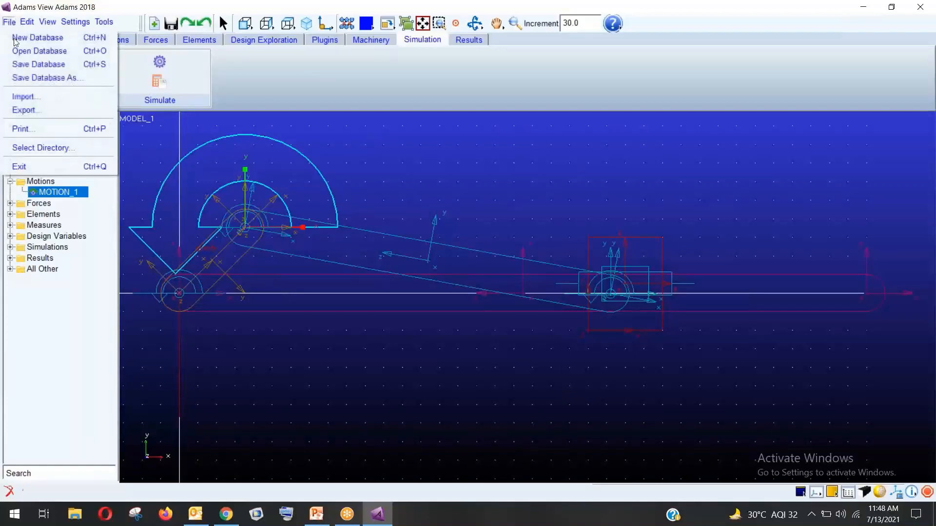
left_click(36, 52)
left_click(467, 265)
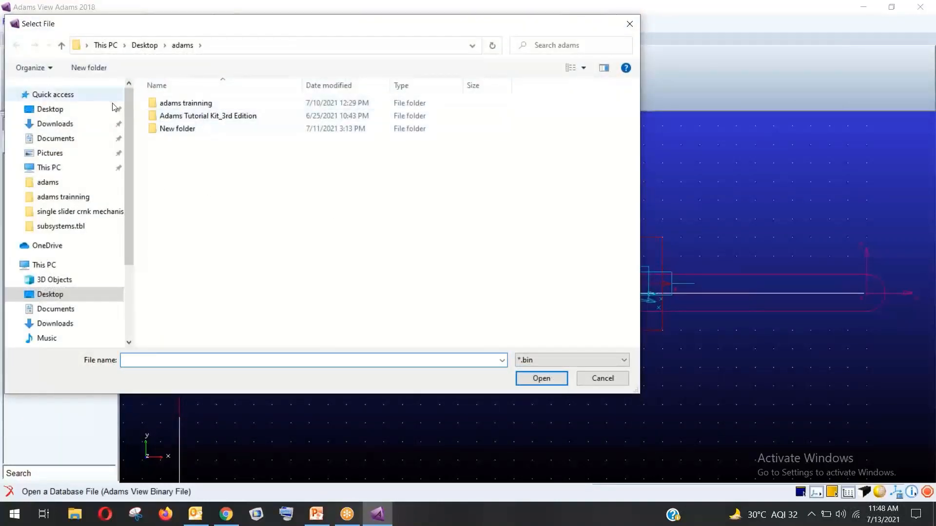
left_click(55, 109)
double_click(182, 102)
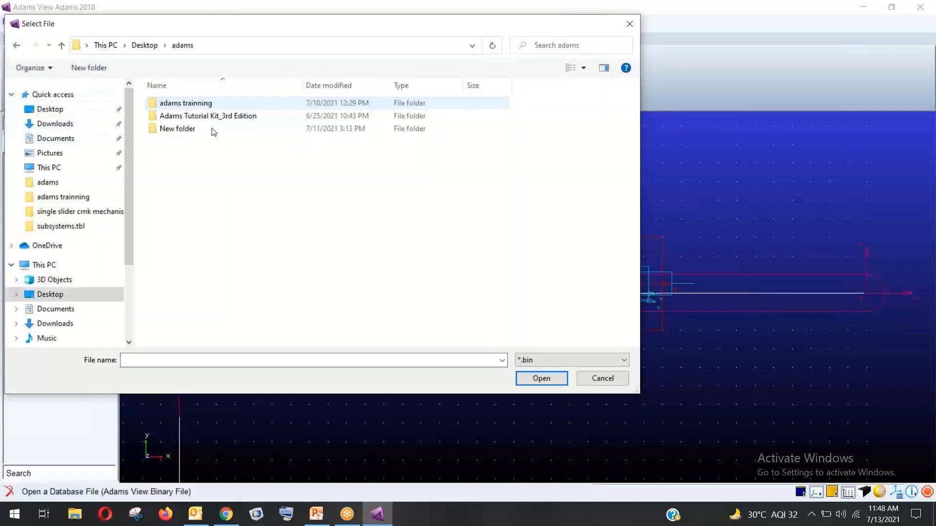
double_click(208, 102)
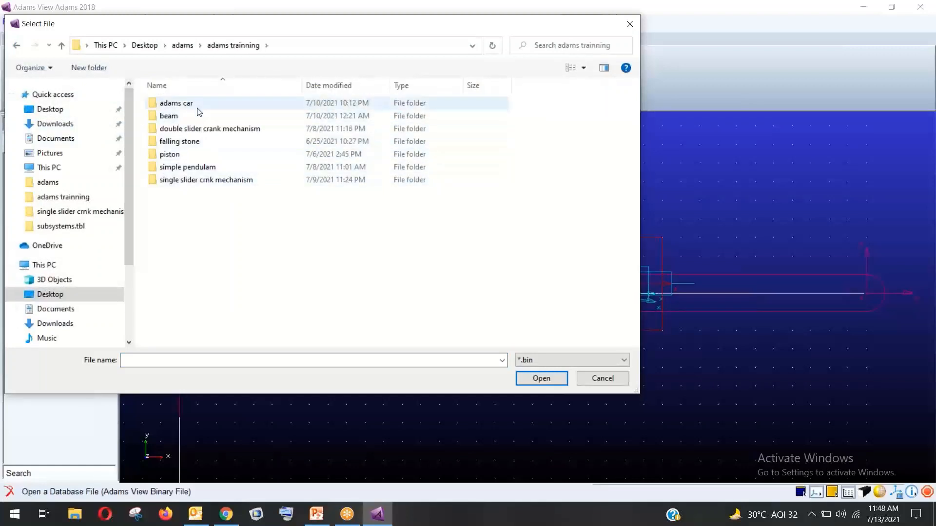
double_click(203, 180)
left_click(222, 141)
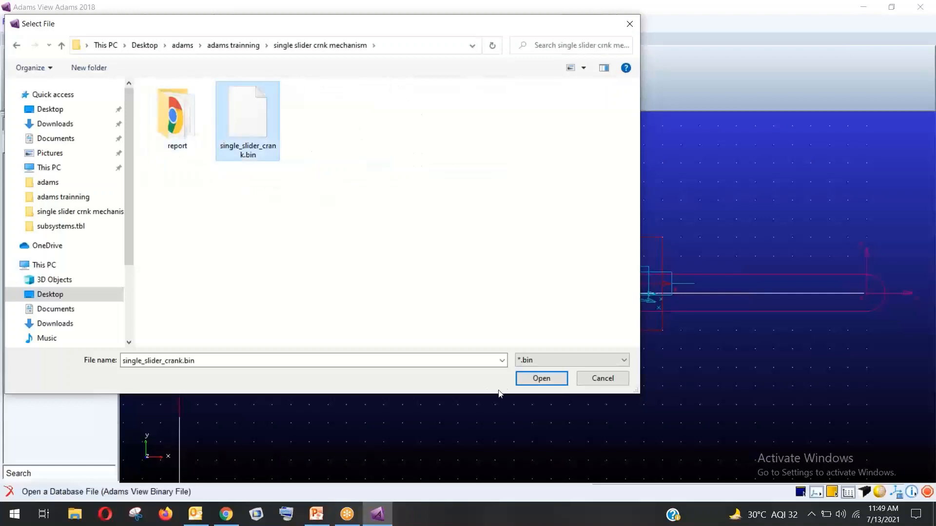
left_click(524, 376)
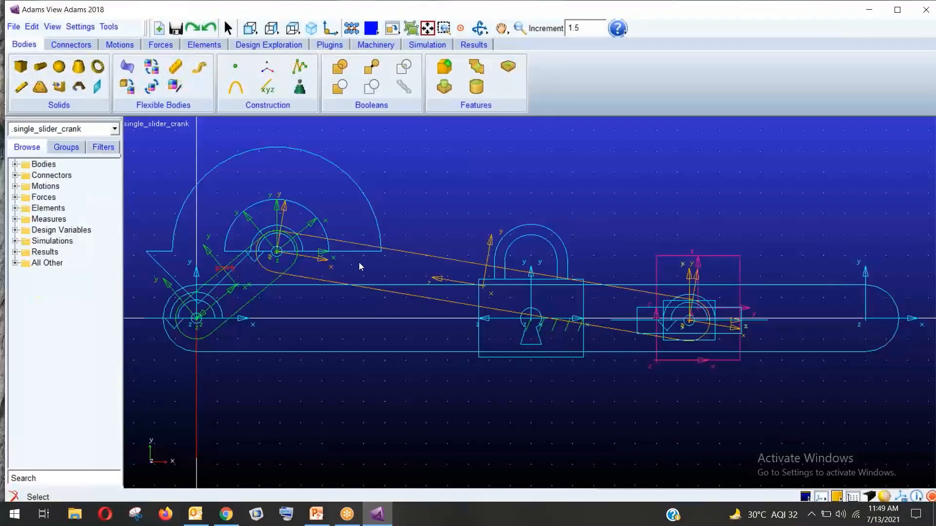
Run the 15-second simulation of single_slider_crank from the simulation controls
left_click(427, 45)
left_click(179, 69)
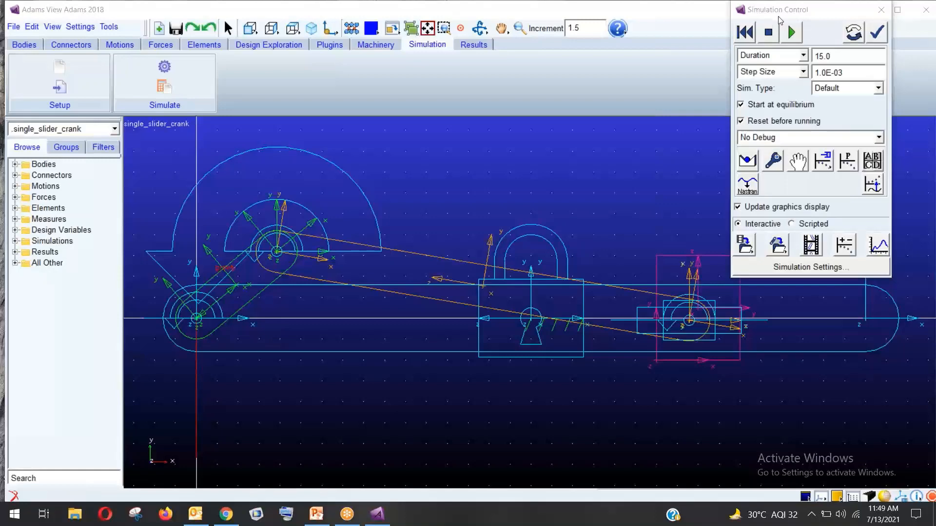
left_click_drag(773, 13, 73, 101)
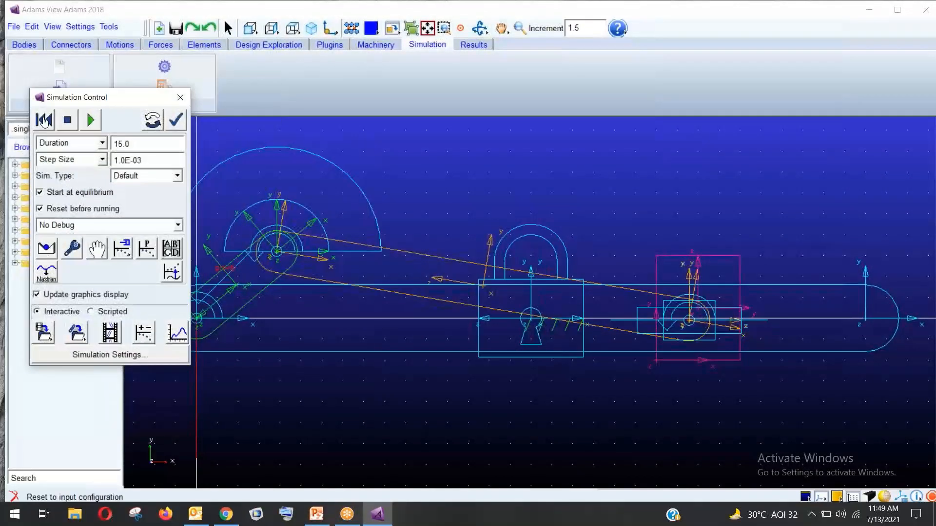
left_click(90, 121)
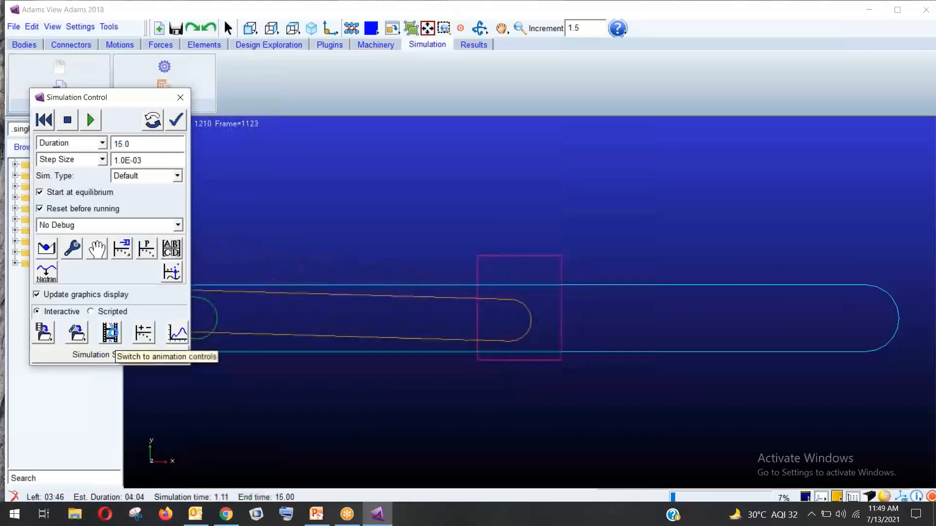
Close the animation controls and message window, then launch the PostProcessor
left_click(111, 334)
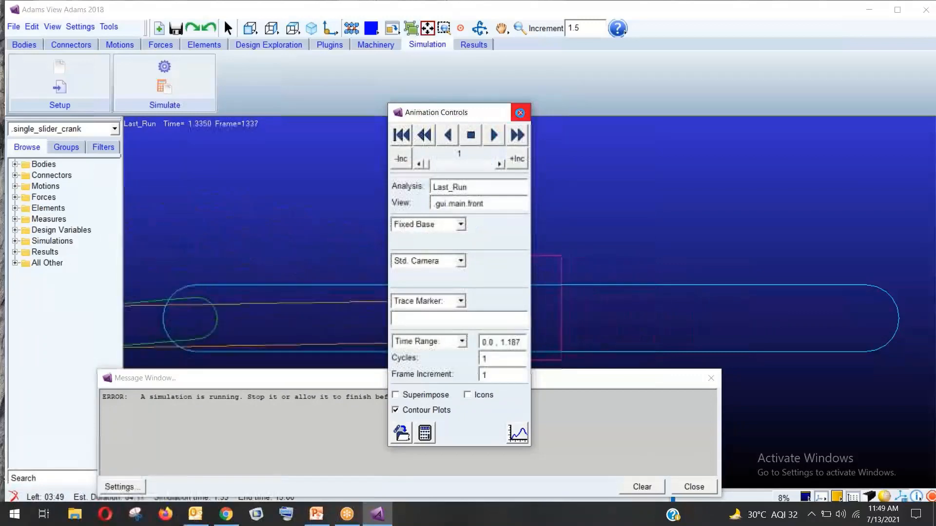
left_click(520, 112)
left_click(693, 487)
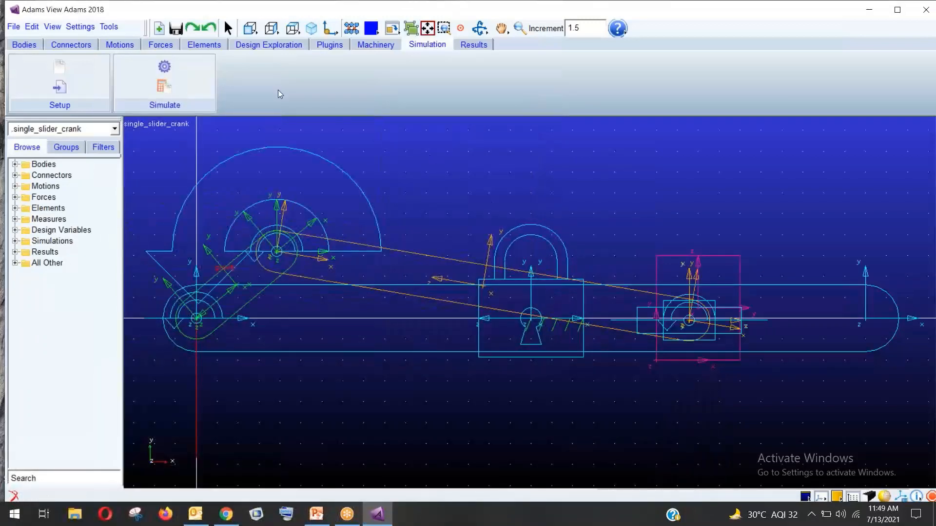
left_click(463, 47)
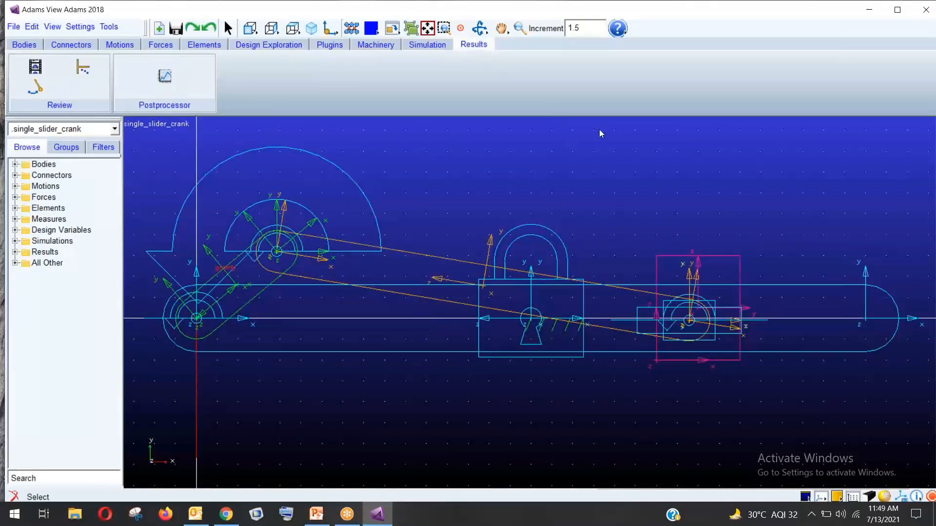
left_click(182, 76)
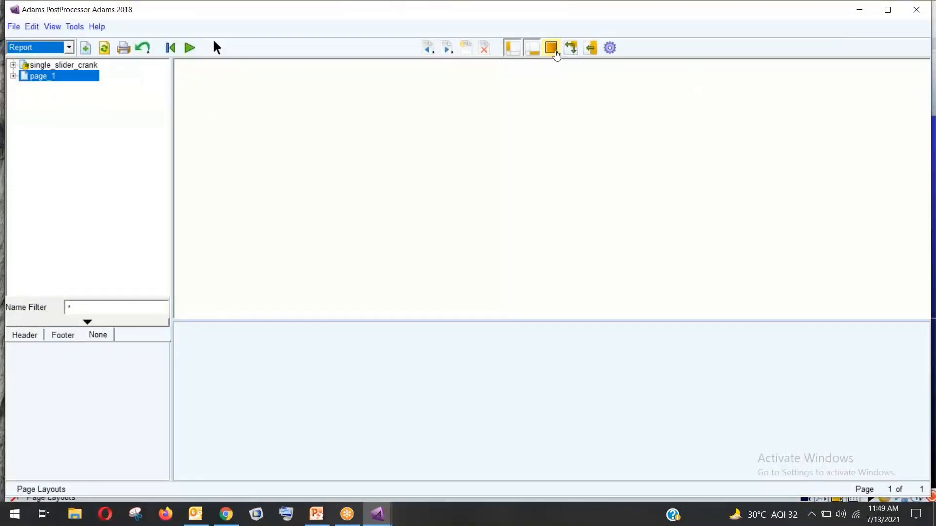
Split the PostProcessor page into two side-by-side views and check the available Results analyses
left_click(551, 47)
left_click(588, 62)
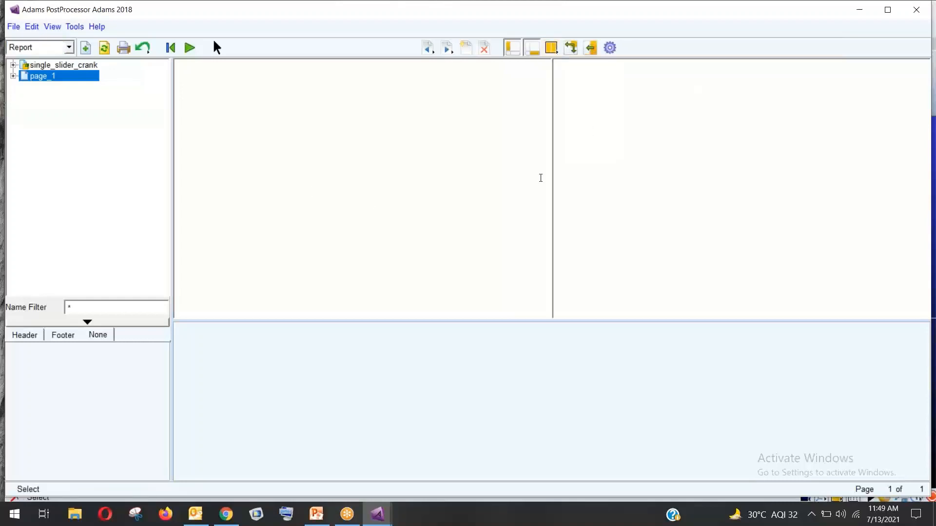
right_click(607, 158)
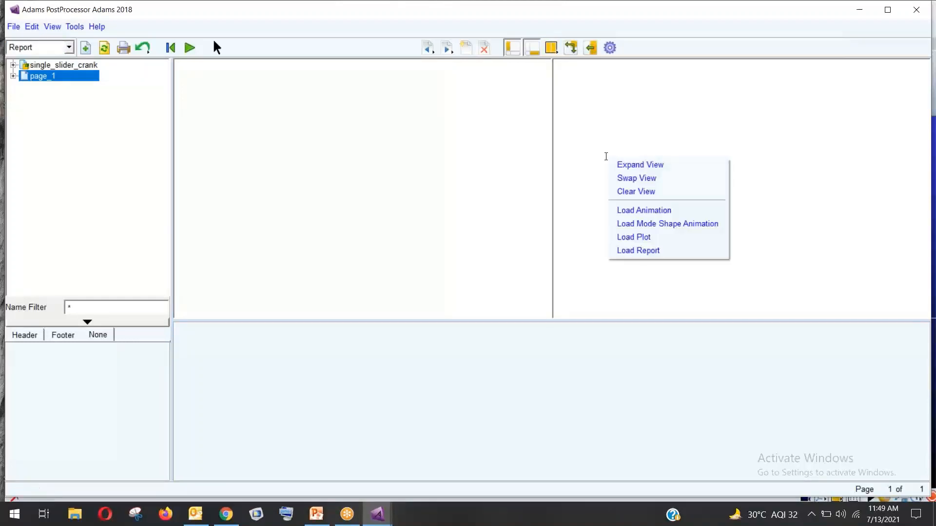
left_click(630, 215)
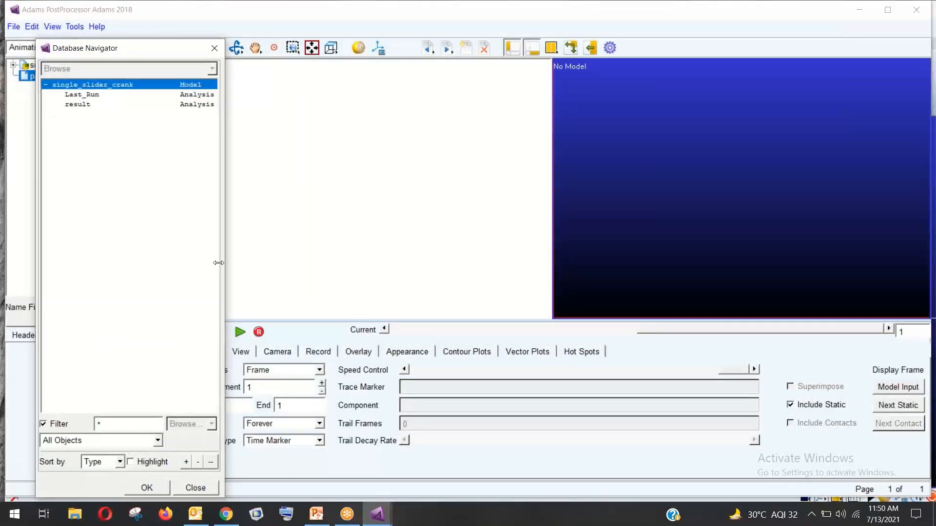
left_click(197, 491)
left_click_drag(483, 9, 584, 224)
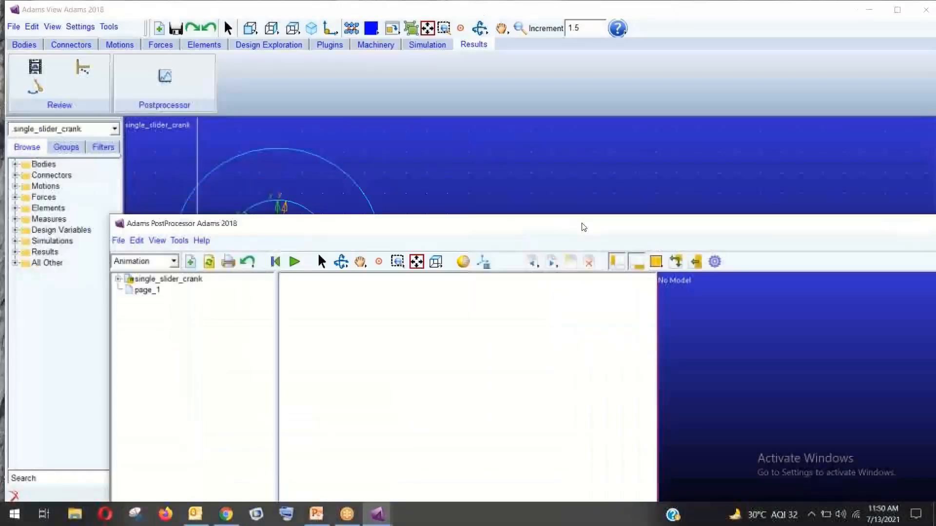
left_click(14, 253)
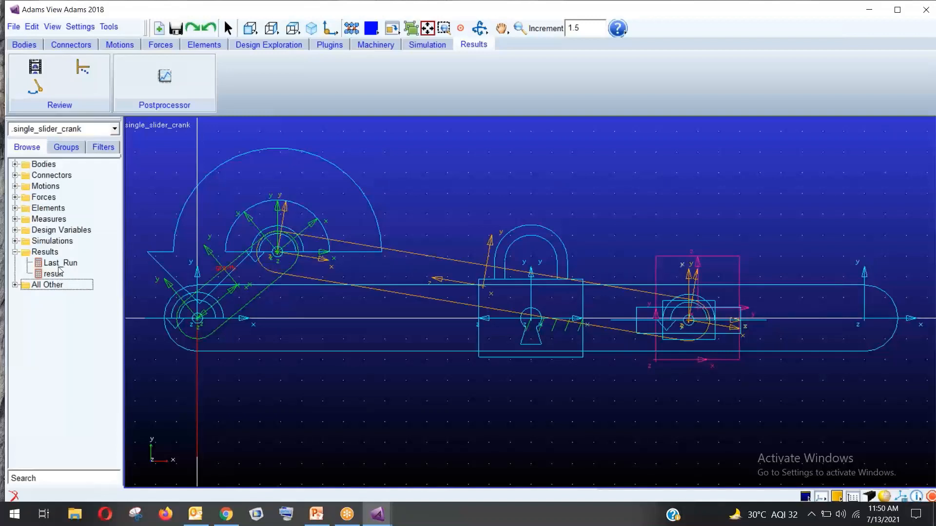
Load the Last_Run animation into the right-hand view
mouse_move(377, 514)
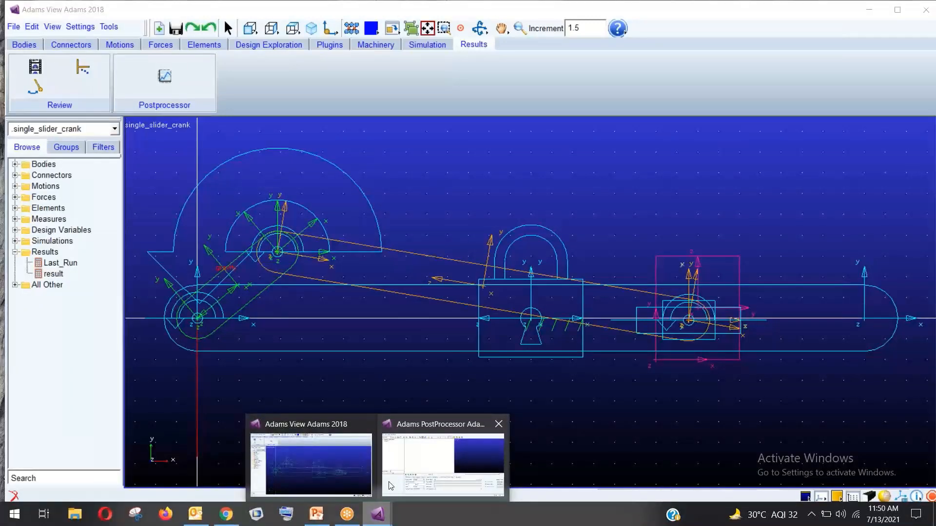
left_click(391, 476)
left_click_drag(465, 227, 369, 43)
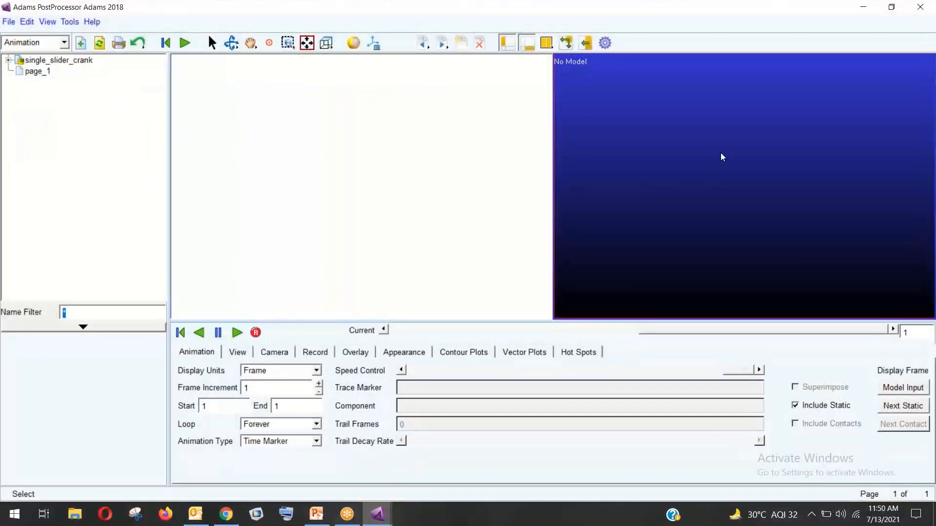
right_click(624, 91)
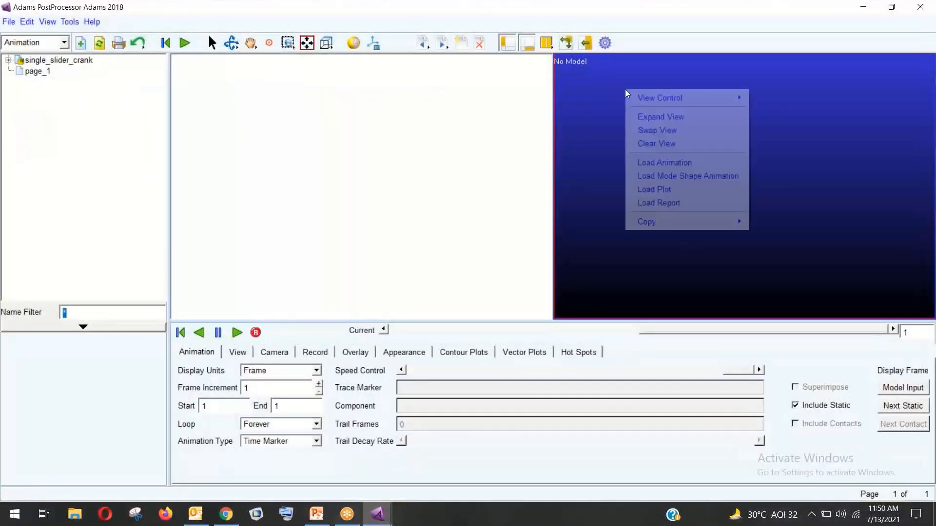
left_click(658, 163)
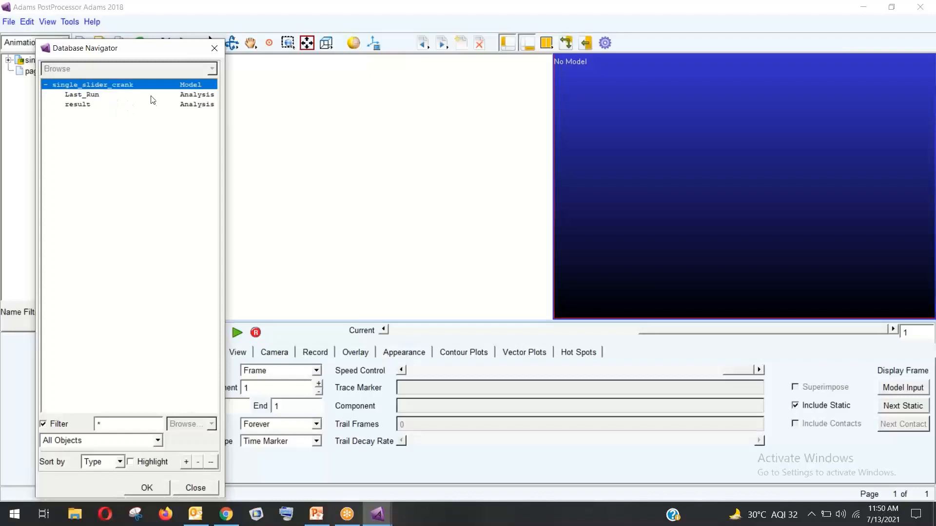
left_click(111, 95)
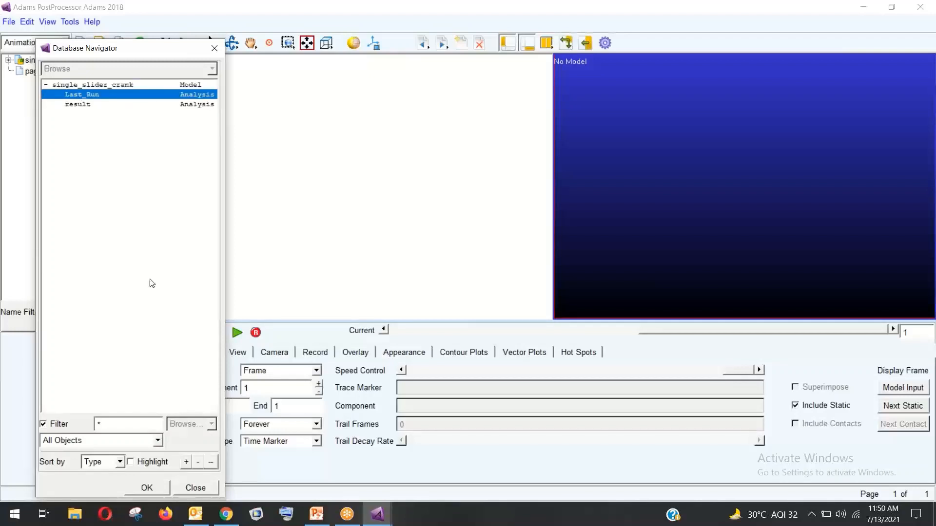
left_click(148, 488)
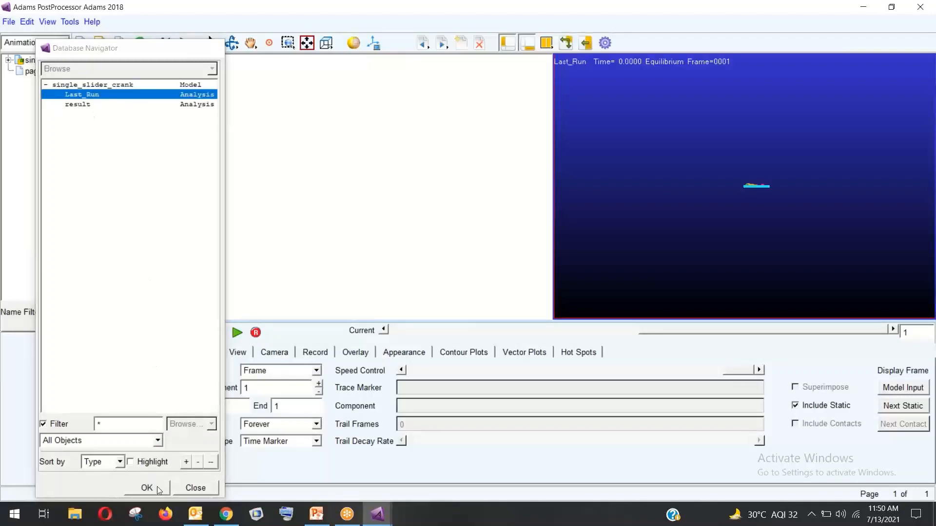
left_click(325, 155)
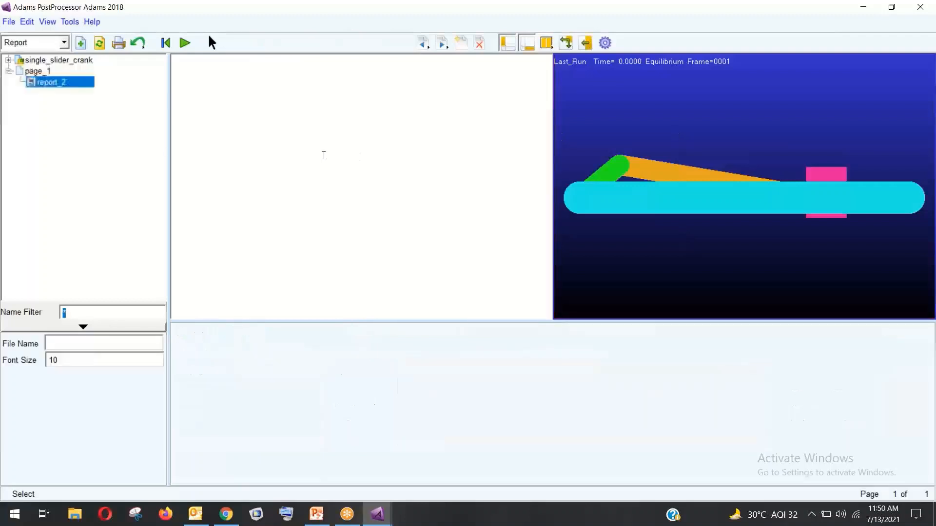
Start loading a plot into the left view, choosing PART_2 and its CM_Position
right_click(319, 157)
left_click(291, 168)
right_click(277, 141)
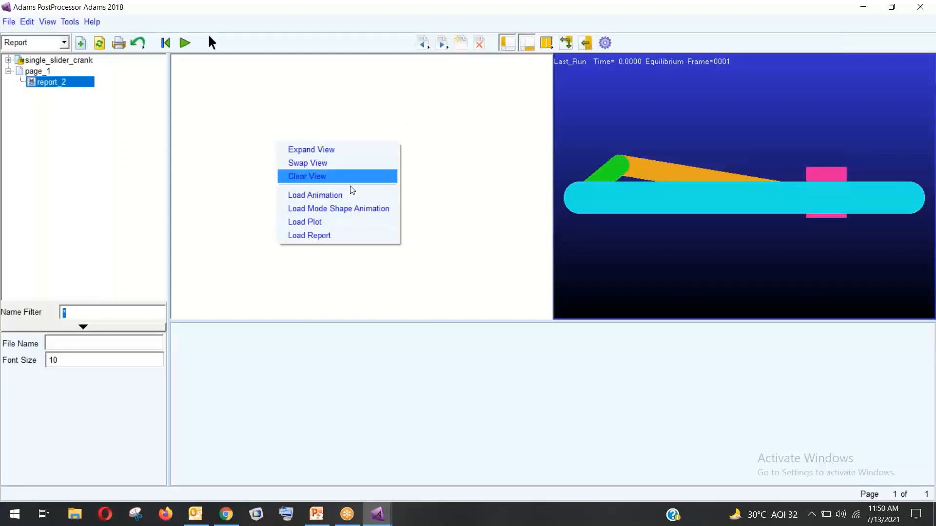
left_click(317, 222)
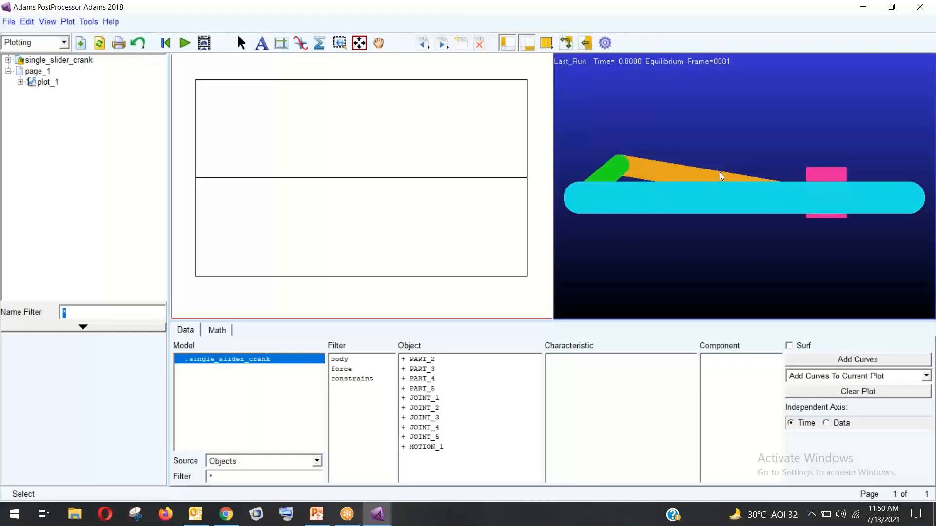
left_click(447, 364)
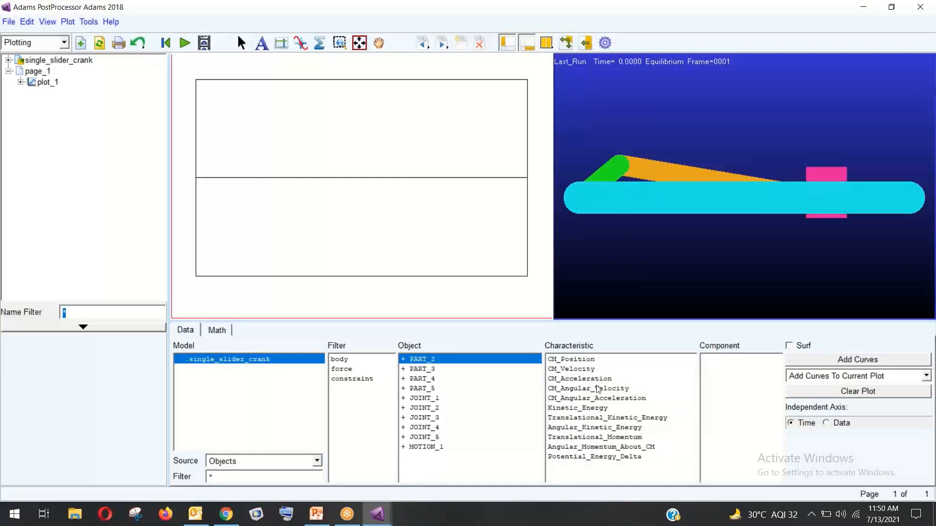
left_click(586, 362)
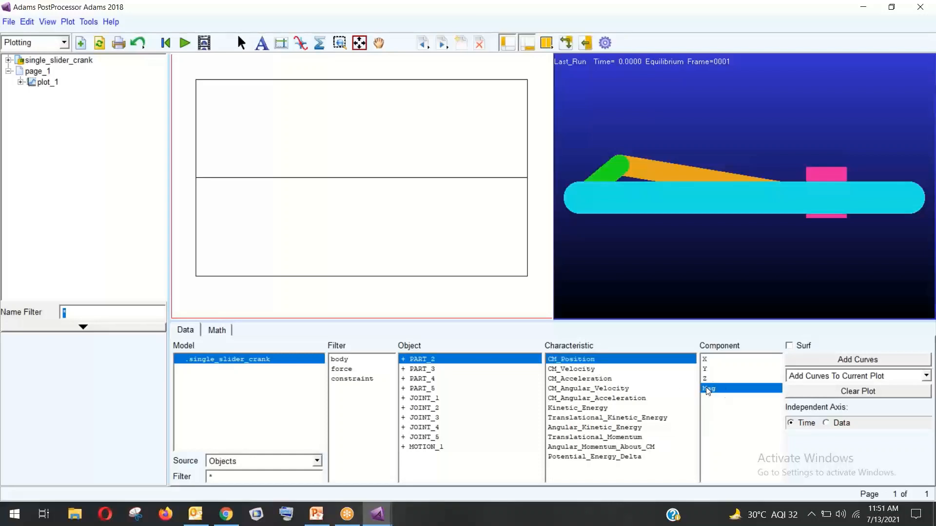
Try magnitude, Z and Y curves, then clear the plot to keep only PART_2.CM_Position.Y
left_click(857, 365)
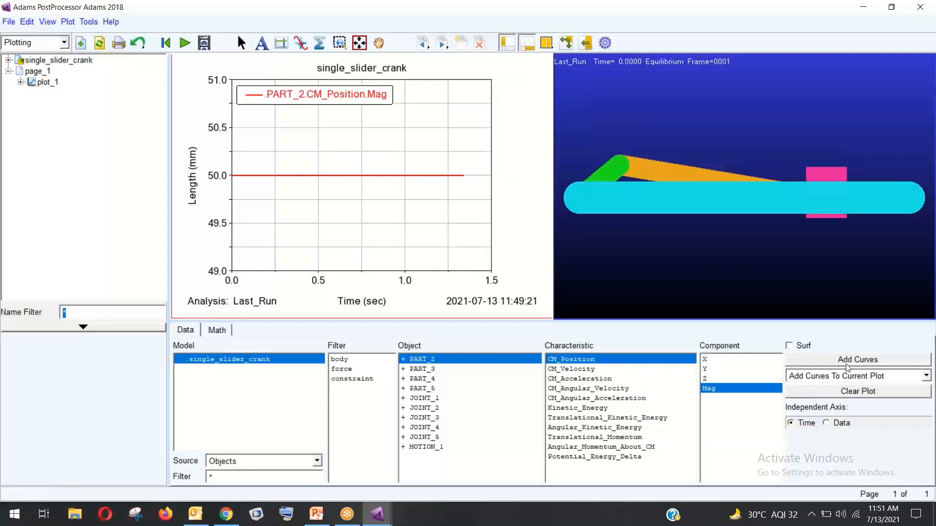
left_click(752, 379)
left_click(857, 359)
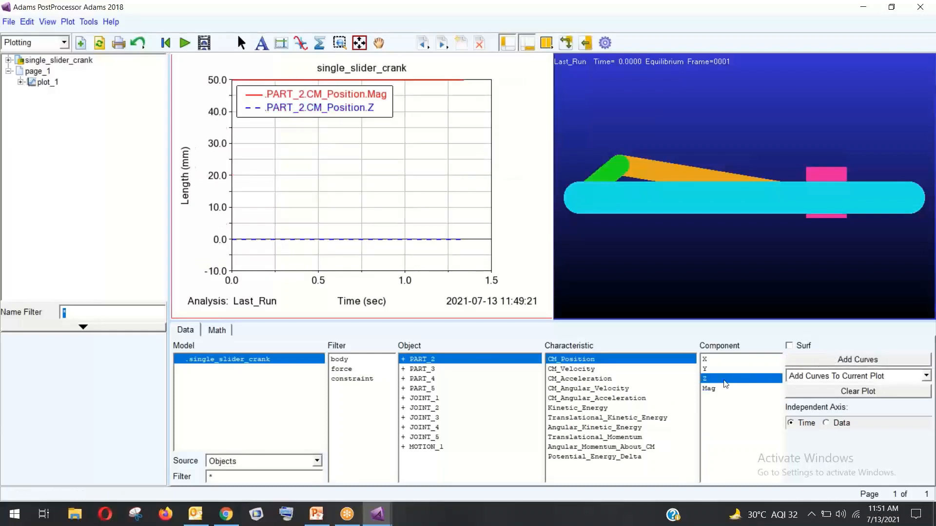
left_click(713, 371)
left_click(822, 359)
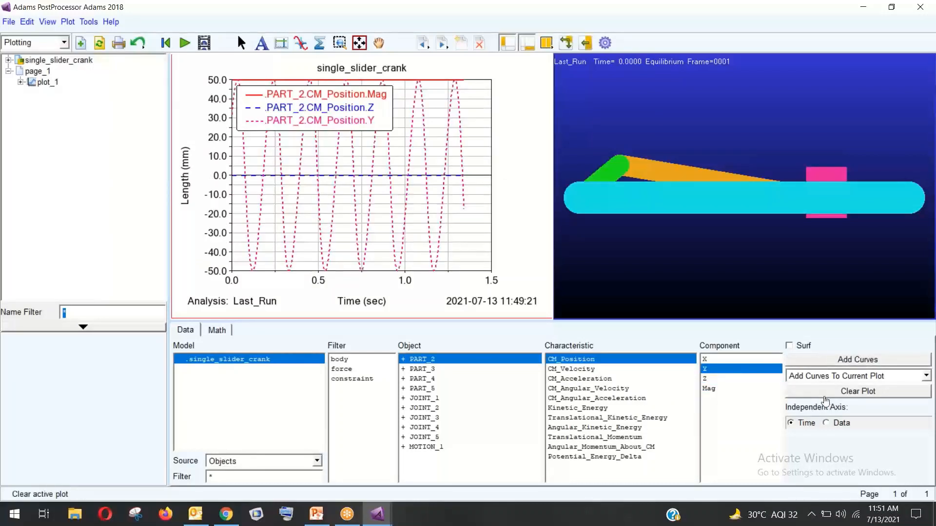
left_click(825, 393)
left_click(818, 363)
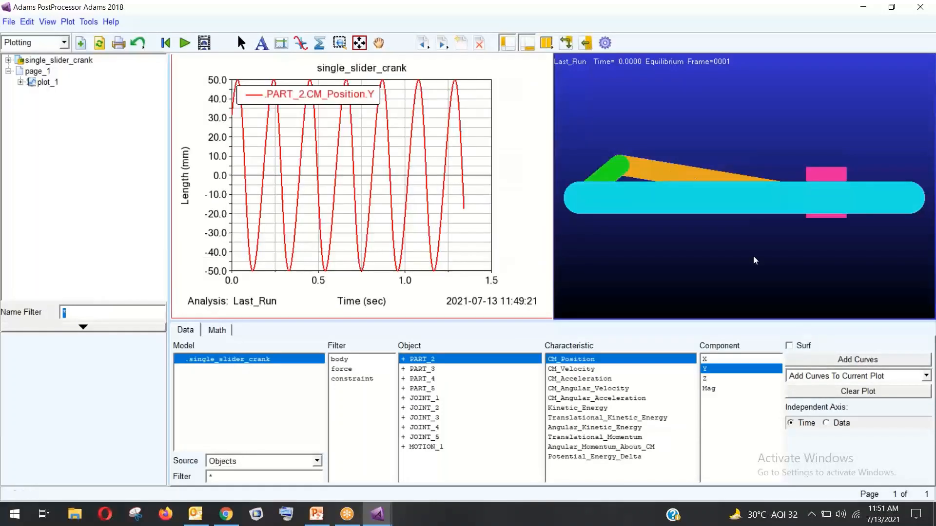
left_click(628, 164)
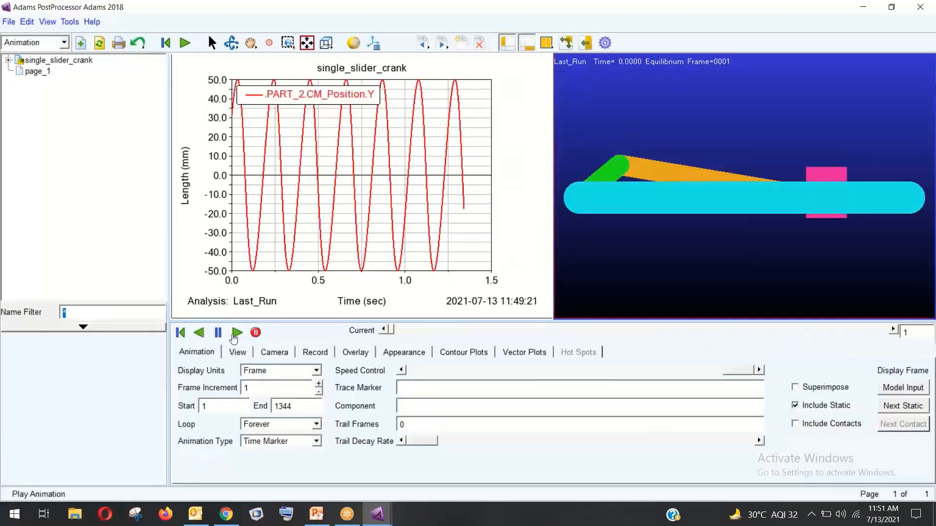
Play the animation and record it as an AVI movie, single_slider_crank, then minimise PostProcessor
left_click(235, 333)
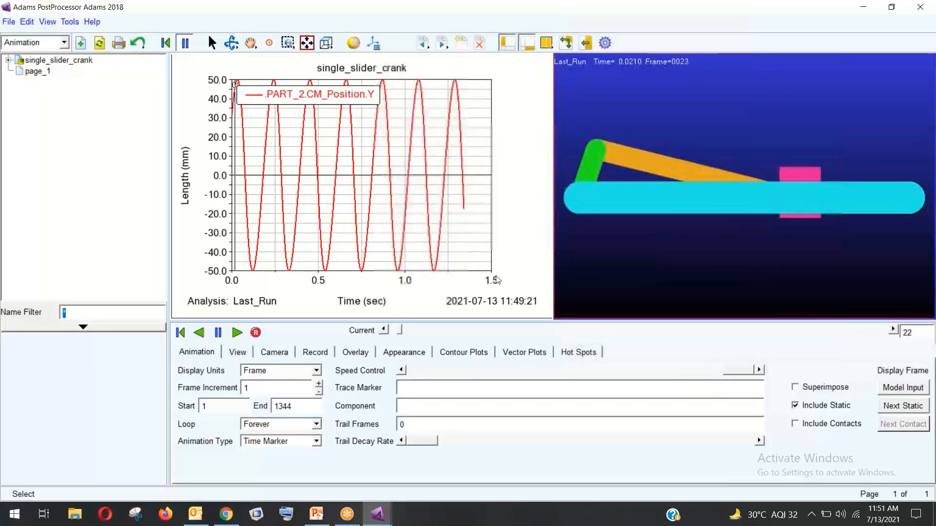
left_click(315, 352)
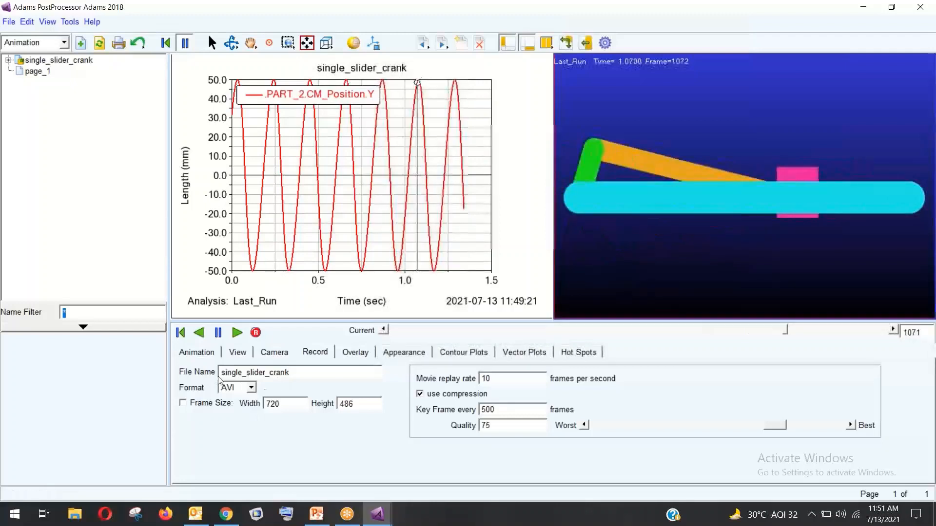
left_click(251, 388)
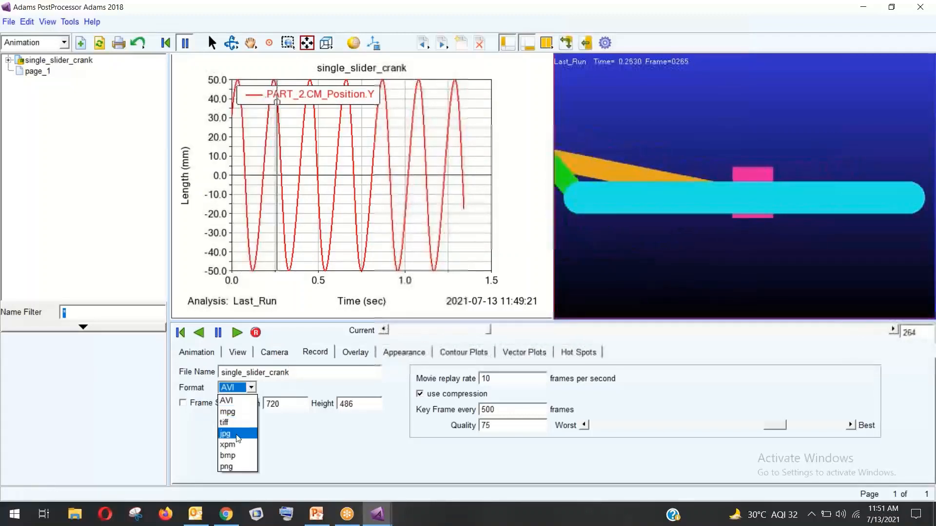
left_click(255, 391)
left_click(256, 333)
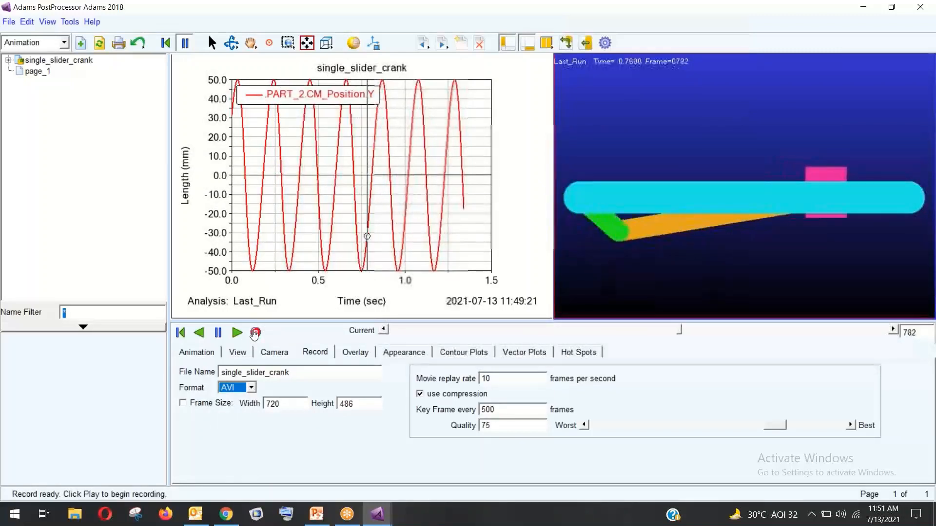
left_click(237, 332)
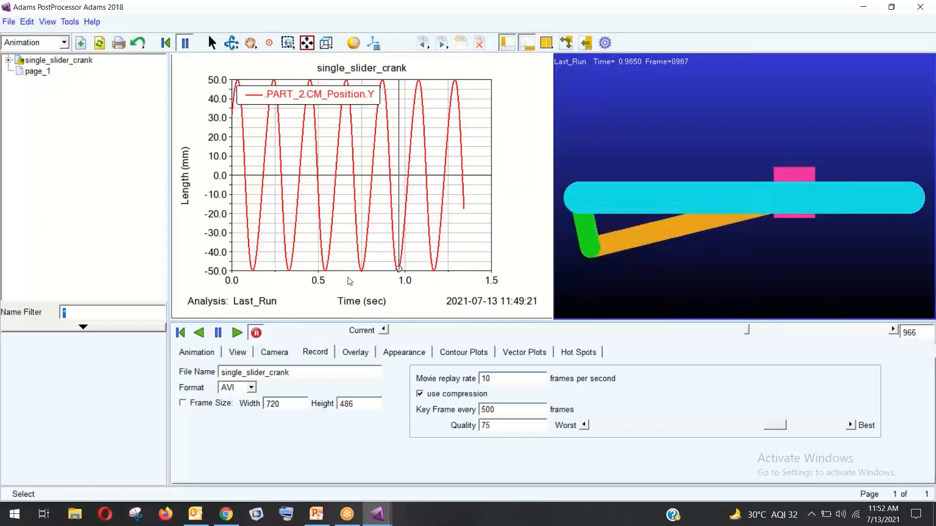
left_click(256, 333)
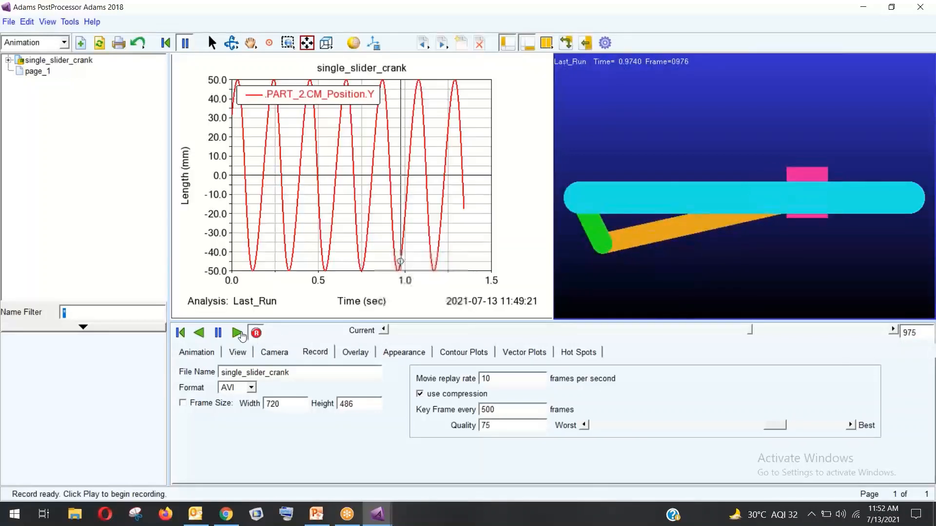
left_click(238, 333)
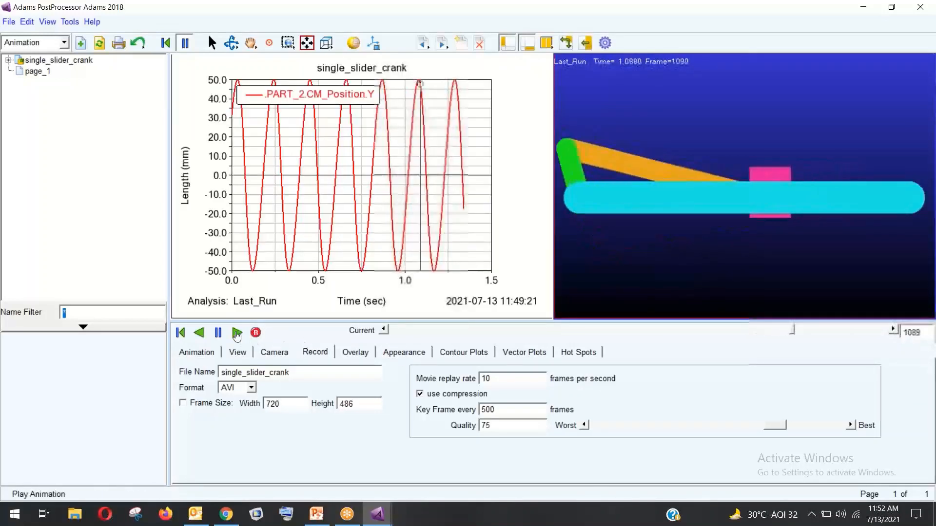
left_click(862, 7)
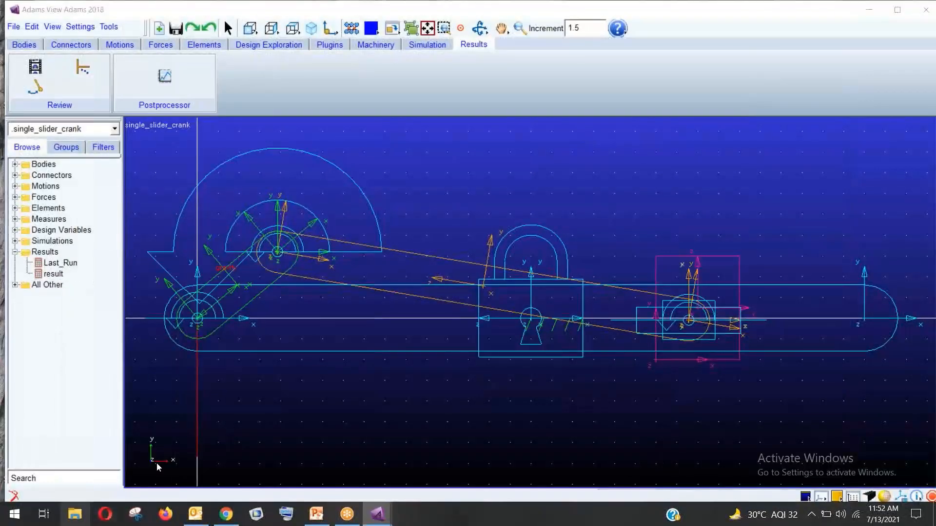
Browse File Explorer to Desktop > adams > adams trainning > single slider crnk mechanism and select the movie
key("super+e")
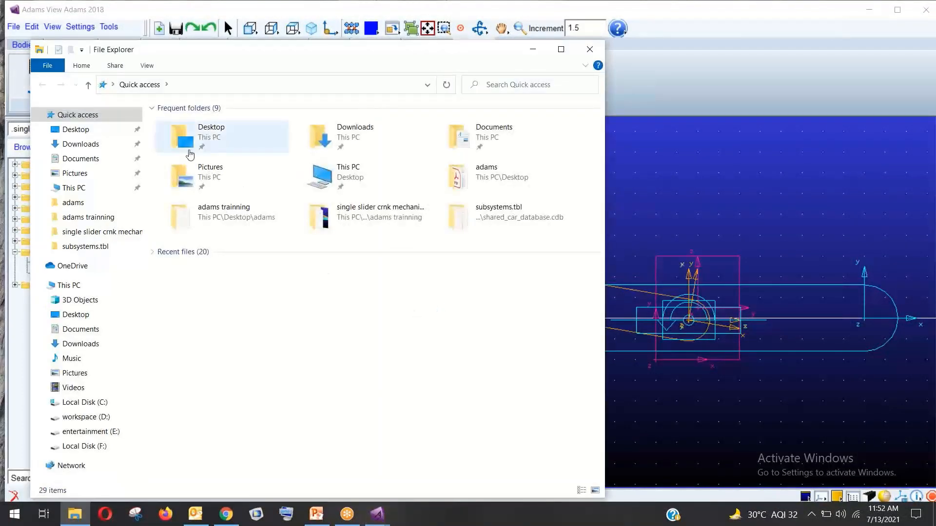
left_click(76, 130)
double_click(193, 144)
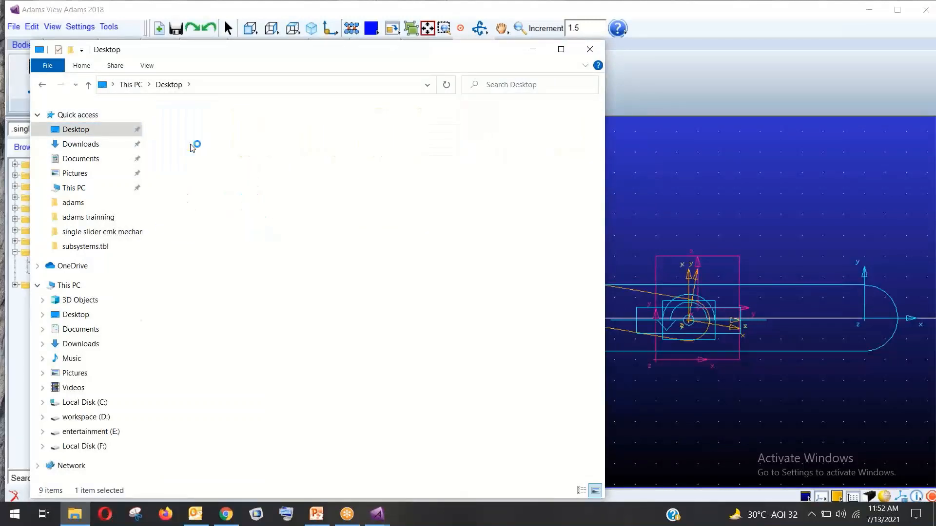
double_click(196, 146)
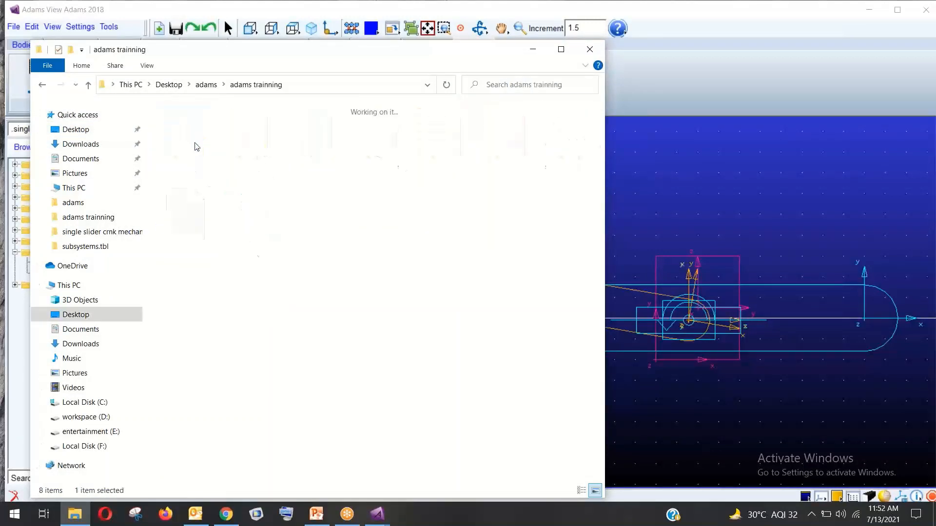
left_click(203, 146)
double_click(203, 146)
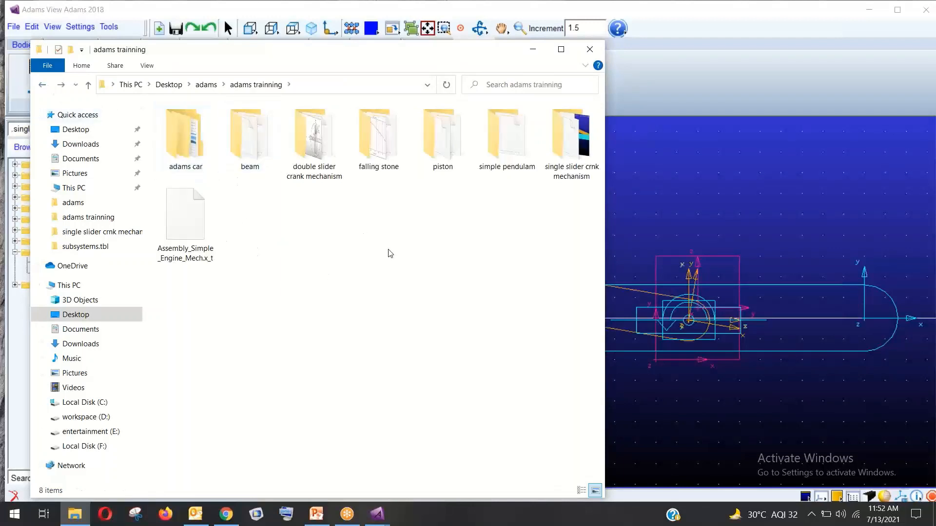
double_click(505, 157)
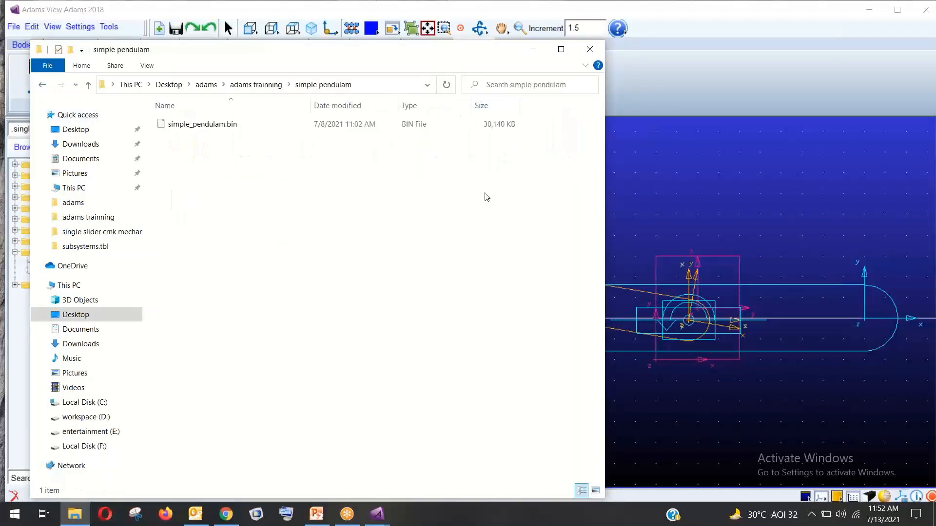
left_click(41, 83)
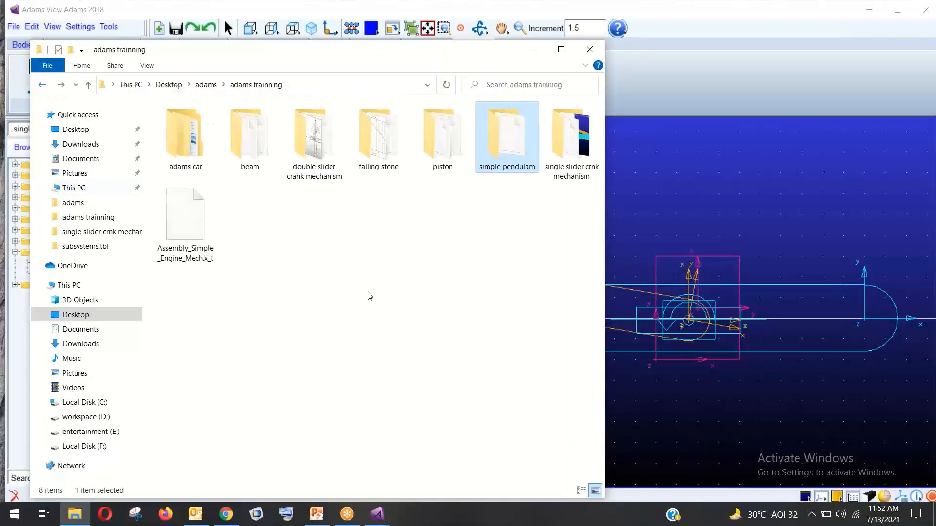
double_click(568, 165)
left_click(376, 175)
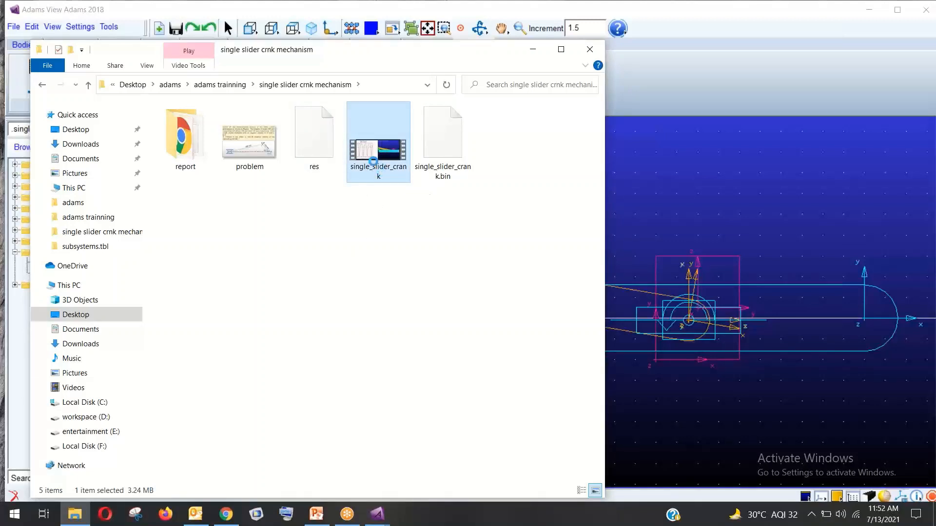
Play the single_slider_crank AVI in a media player, then return to Adams PostProcessor
right_click(390, 150)
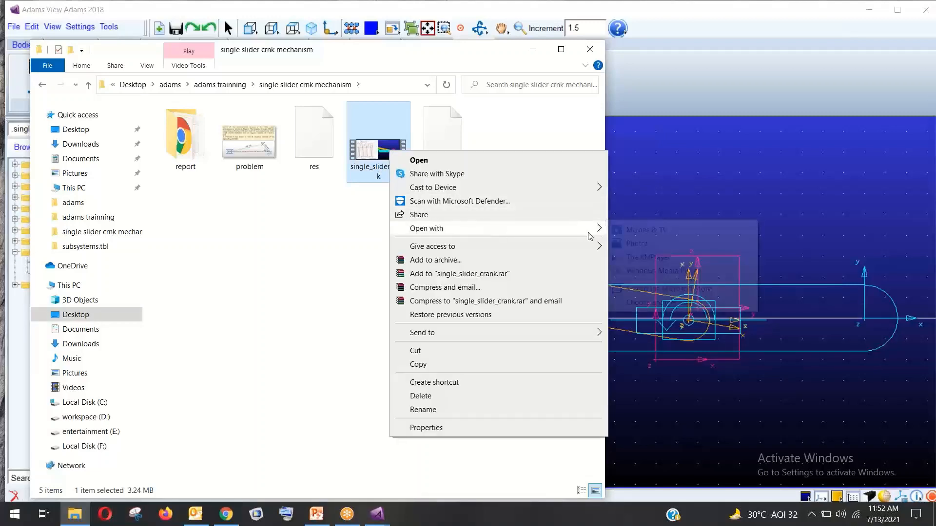
mouse_move(589, 236)
left_click(649, 260)
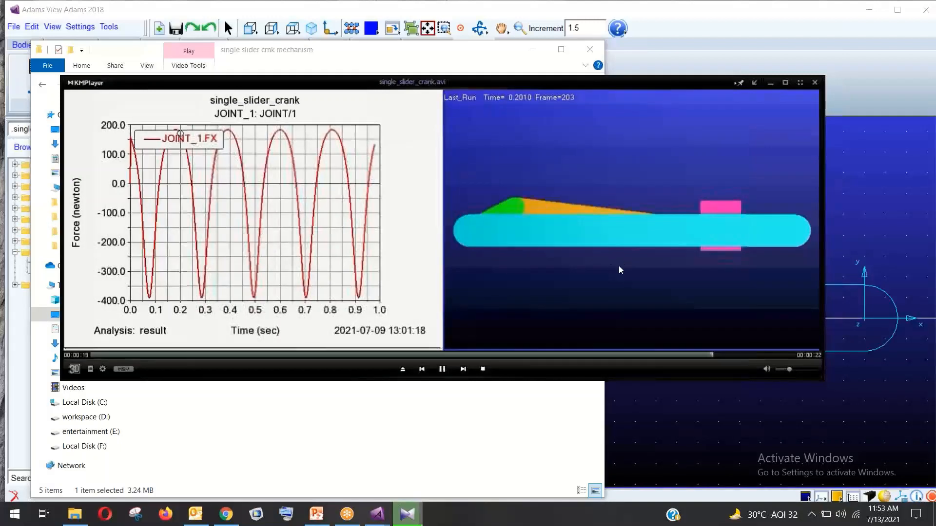
left_click(815, 83)
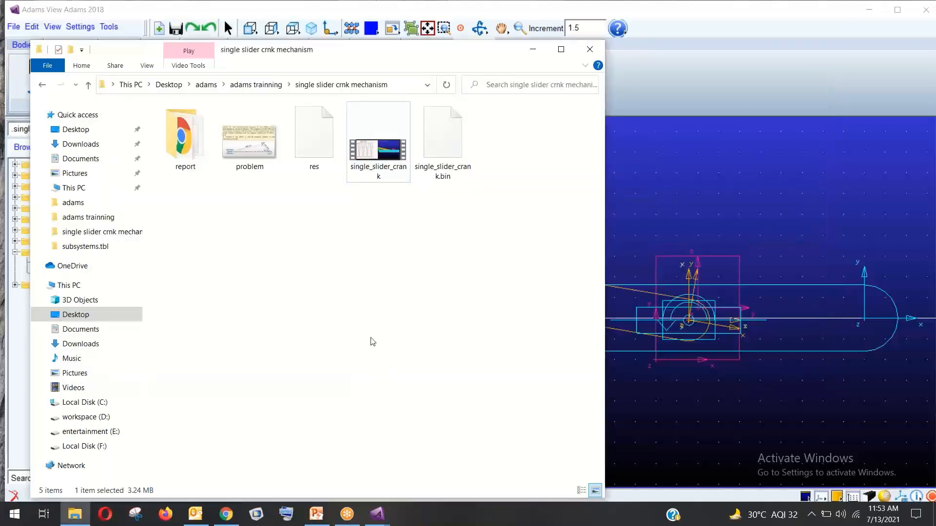
mouse_move(378, 515)
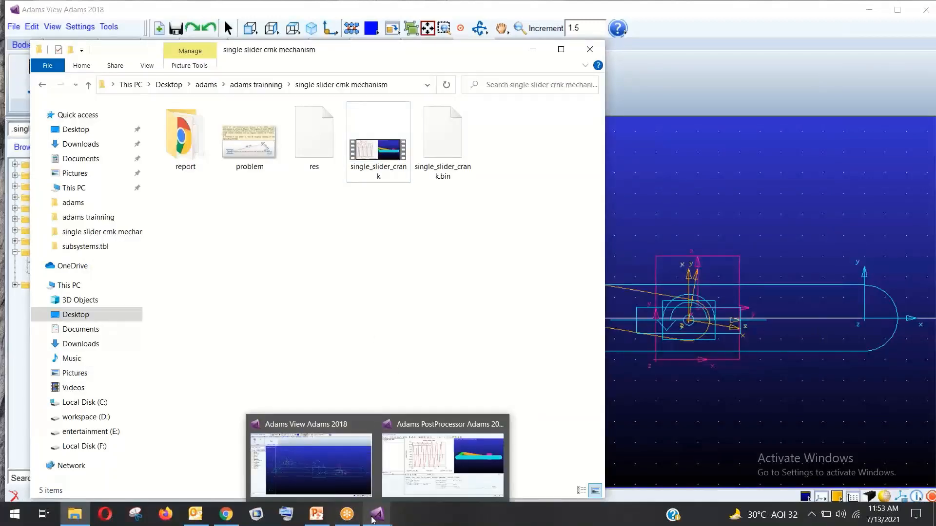
left_click(434, 459)
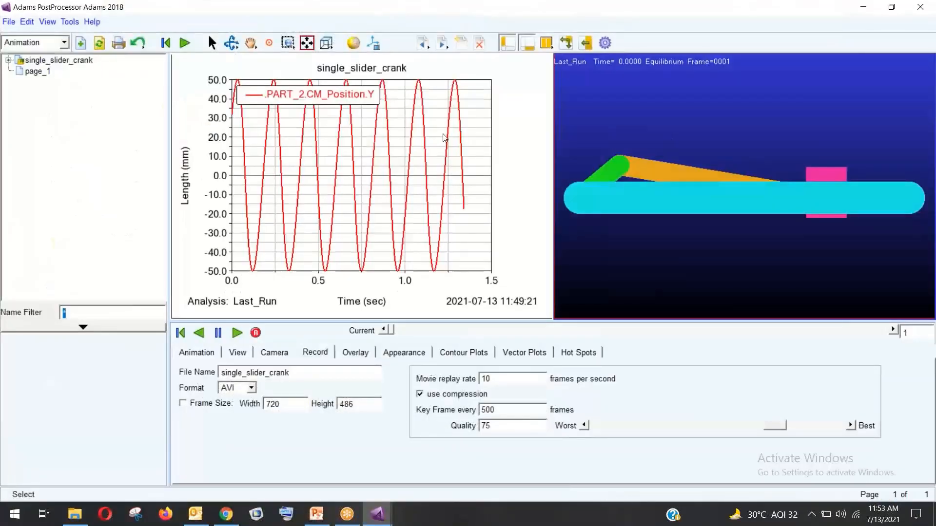
right_click(444, 134)
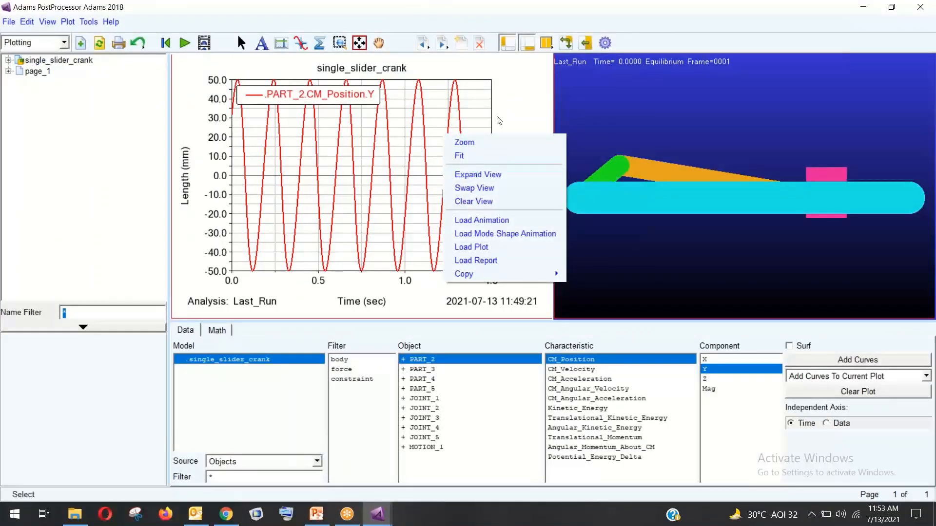
left_click(496, 117)
right_click(501, 100)
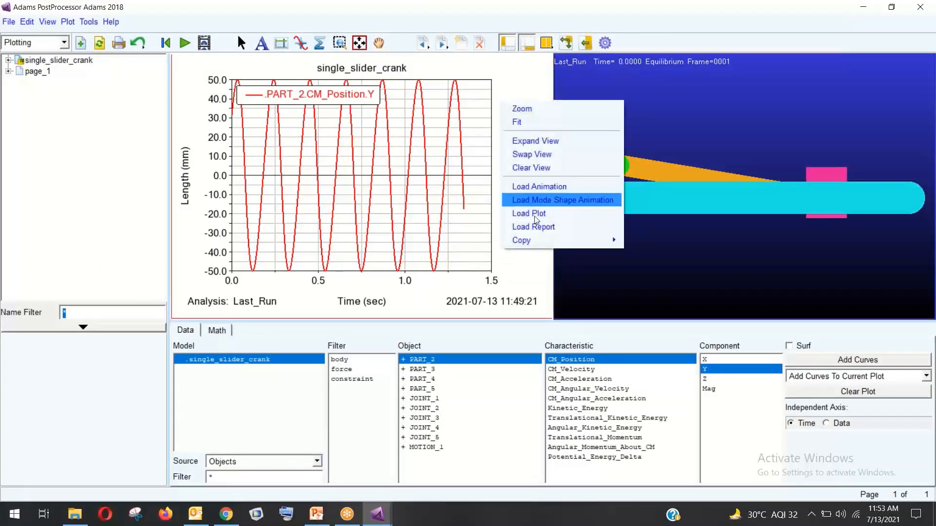
left_click(517, 292)
left_click(9, 21)
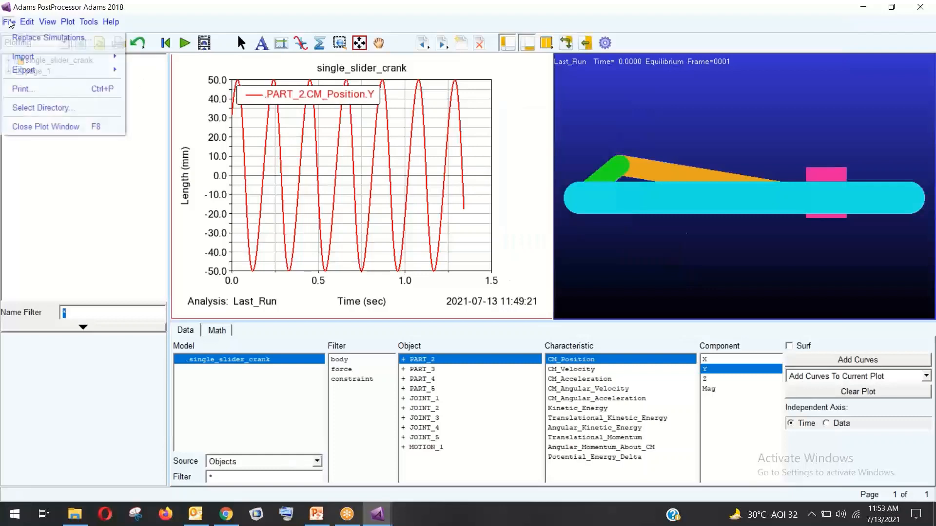
mouse_move(25, 71)
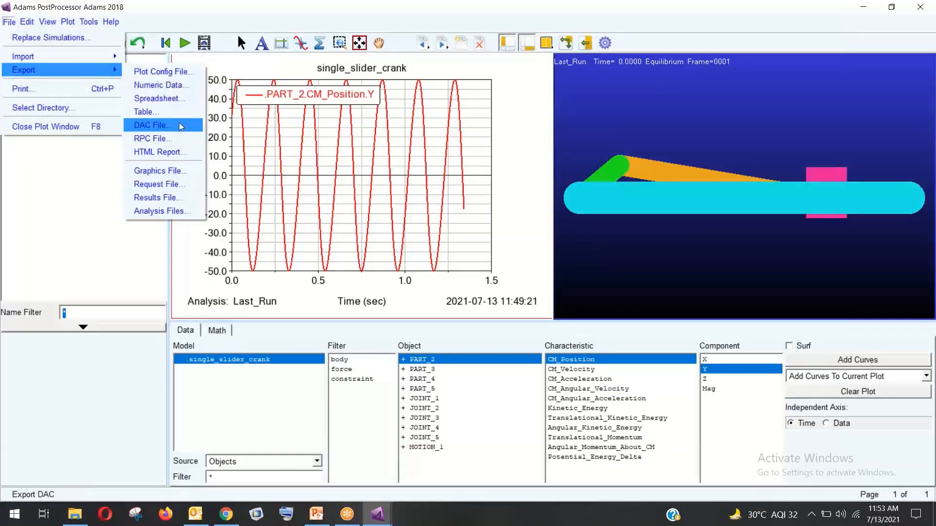
left_click(174, 150)
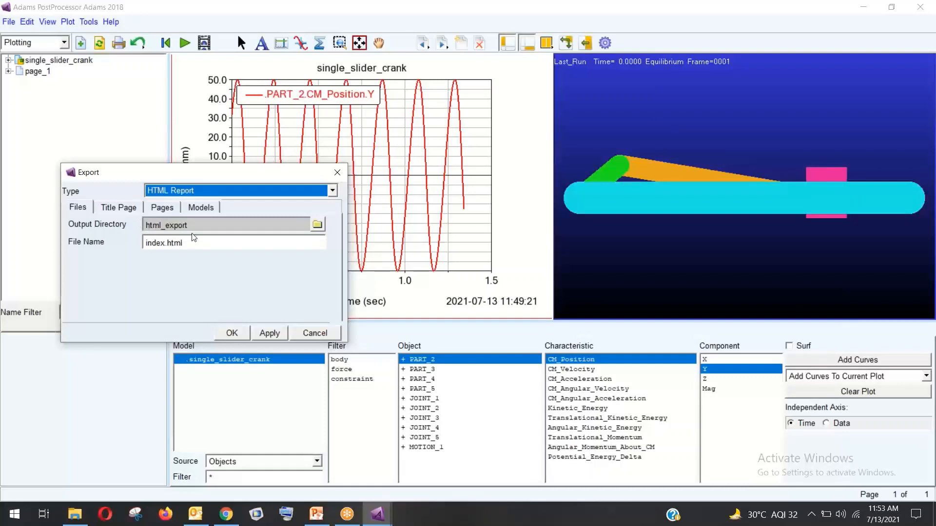
right_click(249, 220)
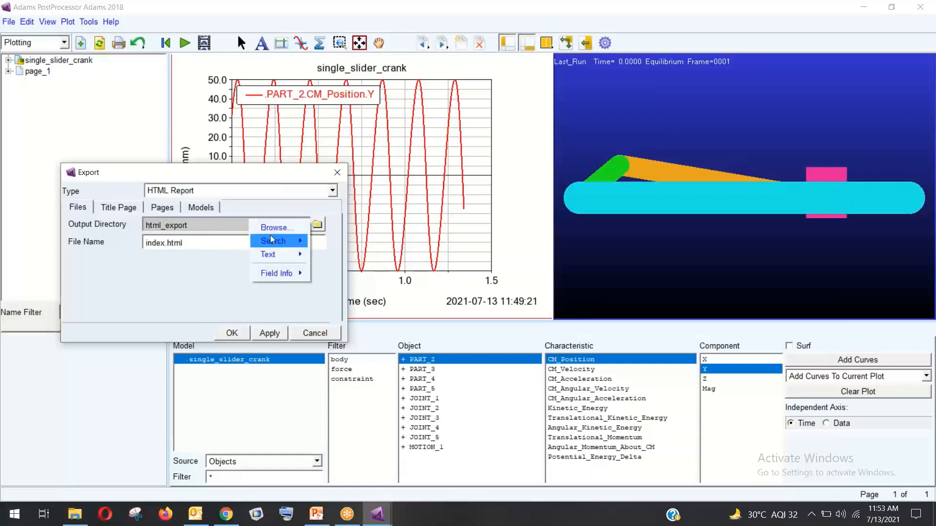
mouse_move(277, 242)
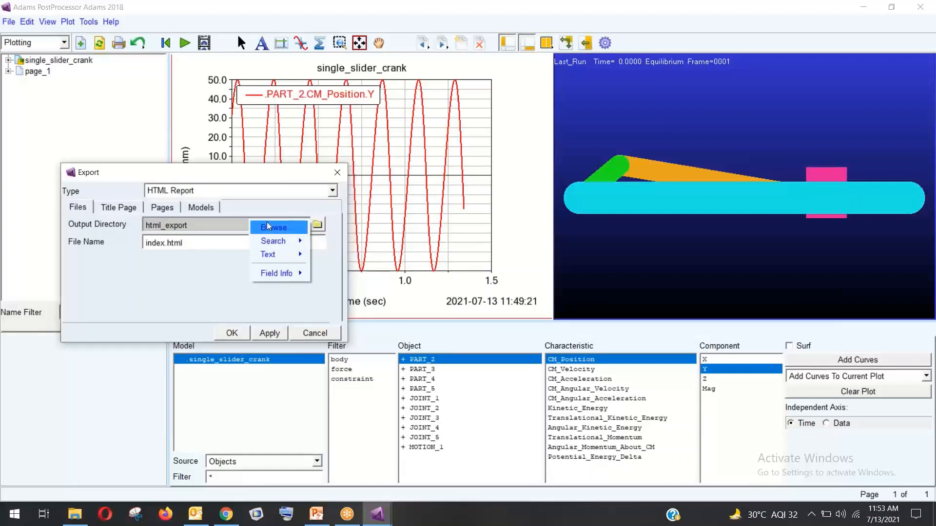
left_click(267, 226)
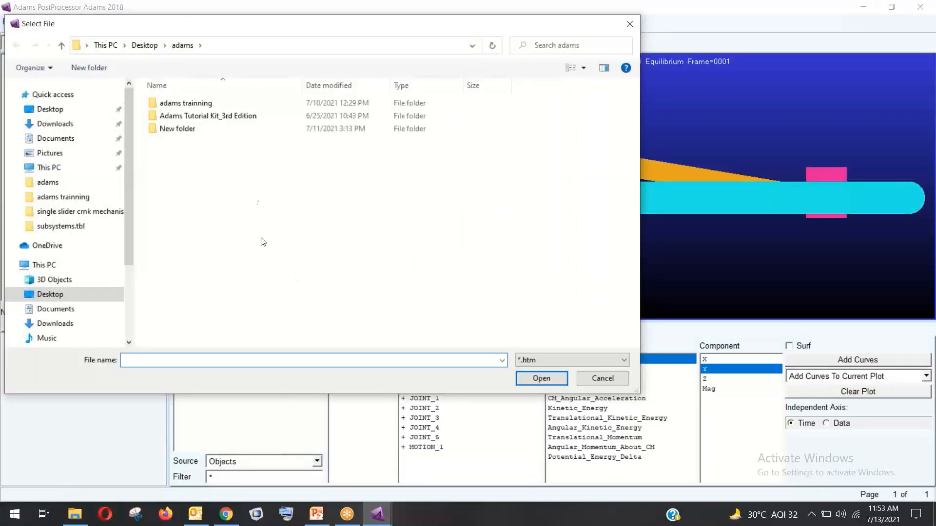
left_click(205, 103)
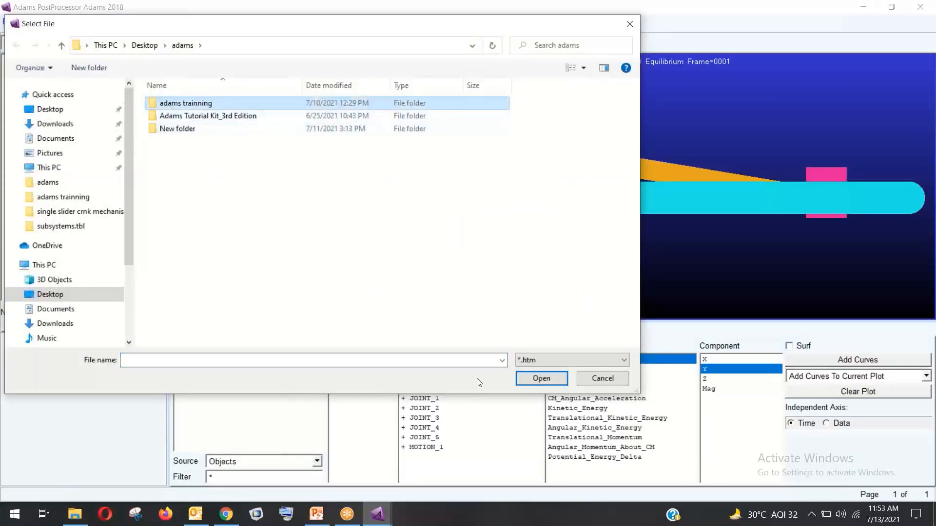
left_click(530, 380)
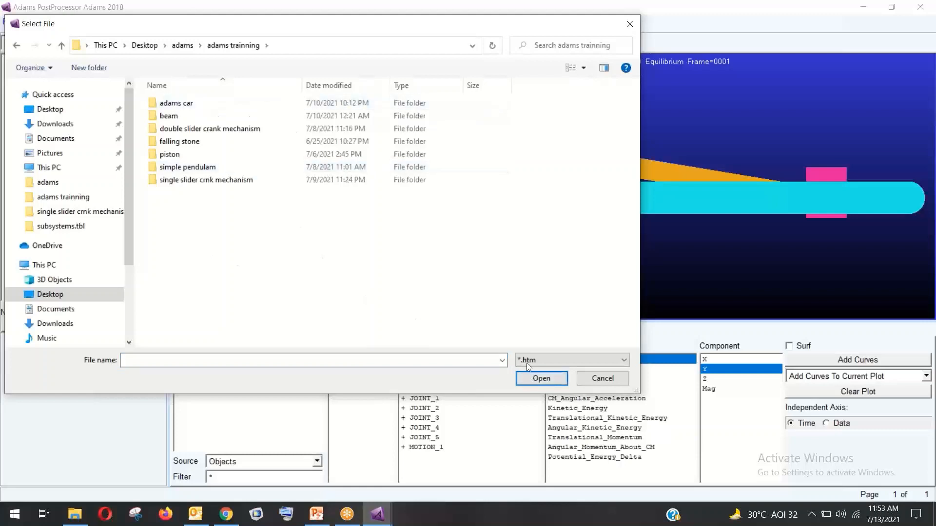
left_click(604, 379)
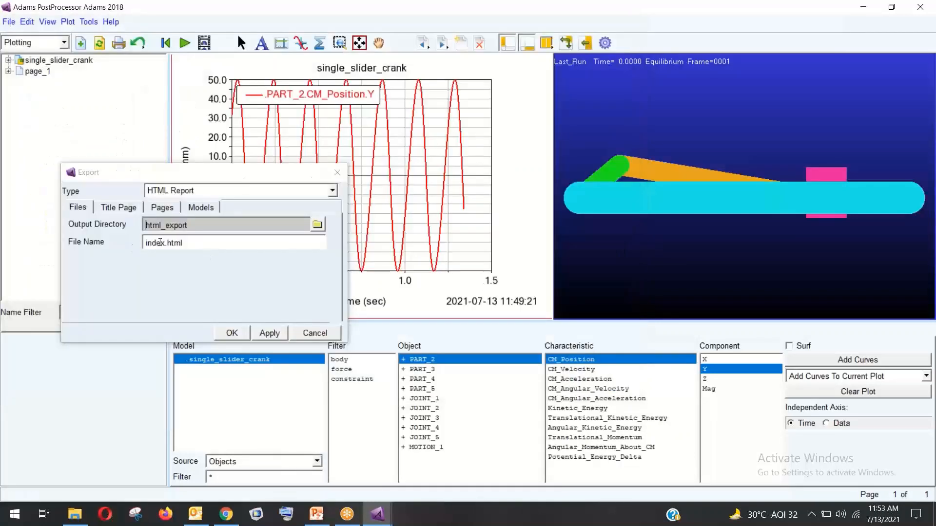
left_click(117, 208)
left_click(159, 210)
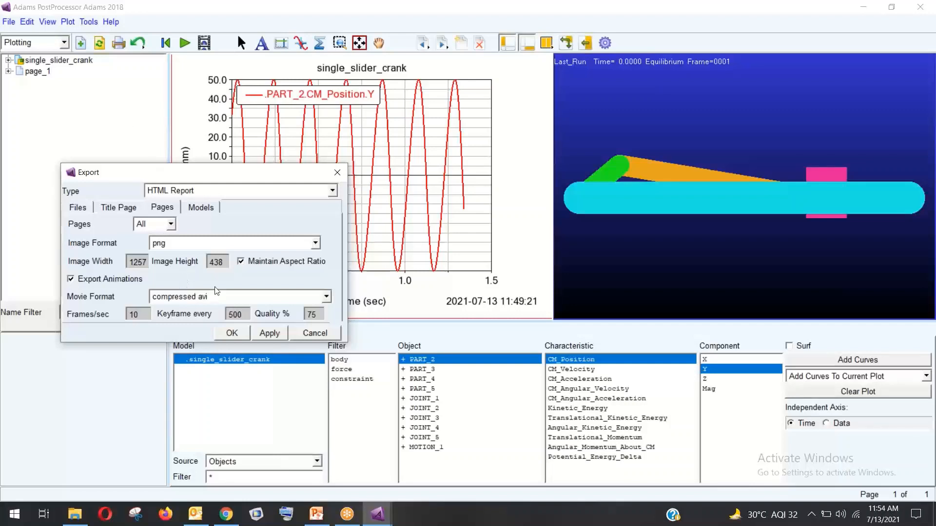
left_click(222, 303)
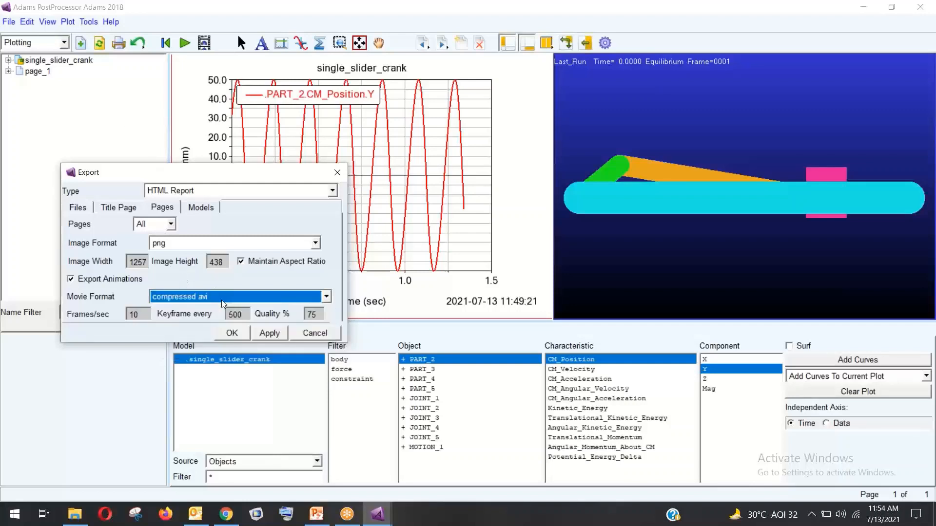
left_click(201, 208)
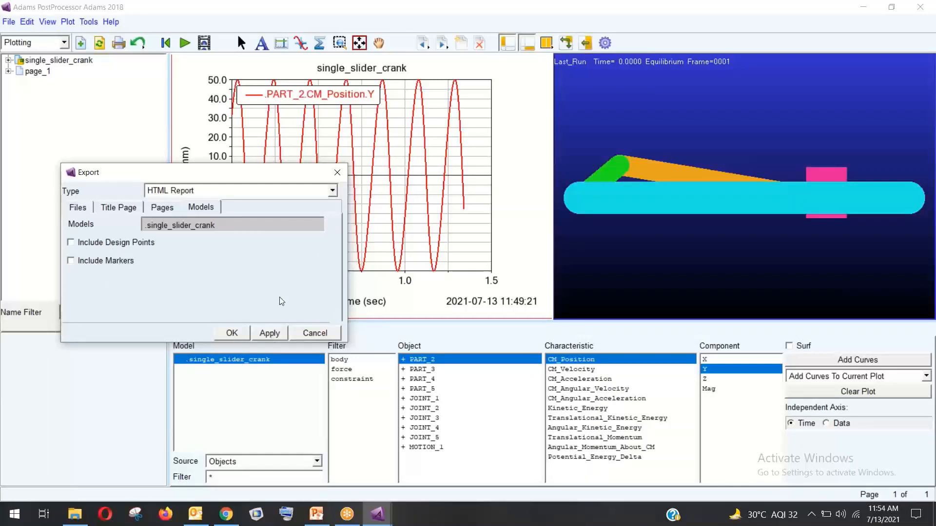
left_click(316, 334)
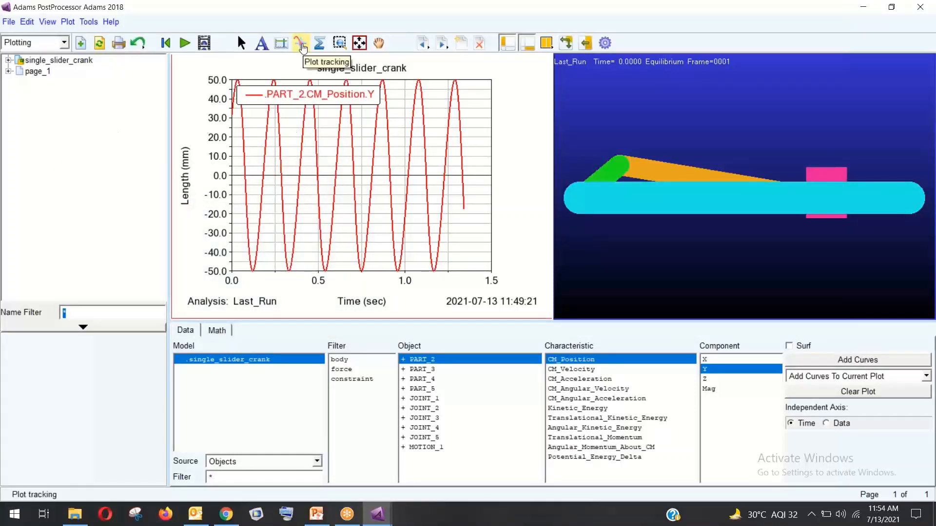
Track the PART_2.CM_Position.Y curve to read min −50, max 50 over 1343 points, then stop tracking
left_click(300, 44)
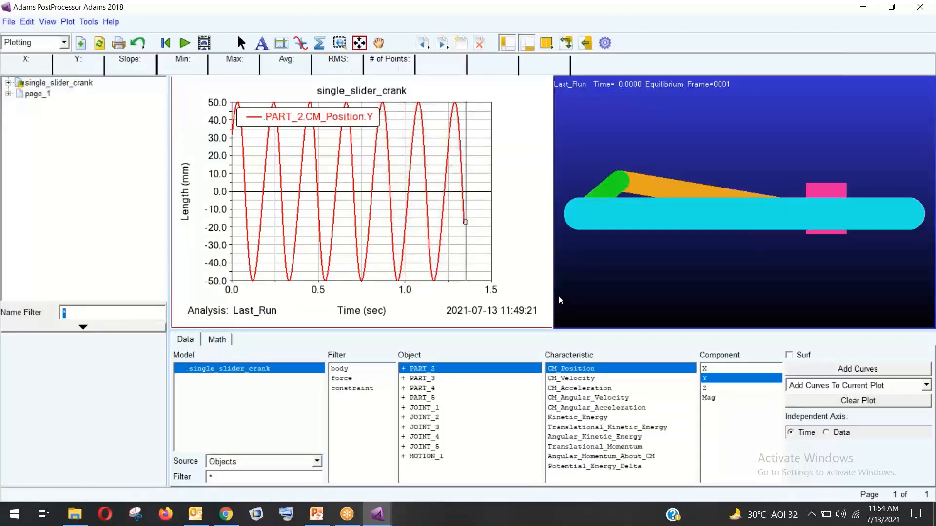
right_click(199, 128)
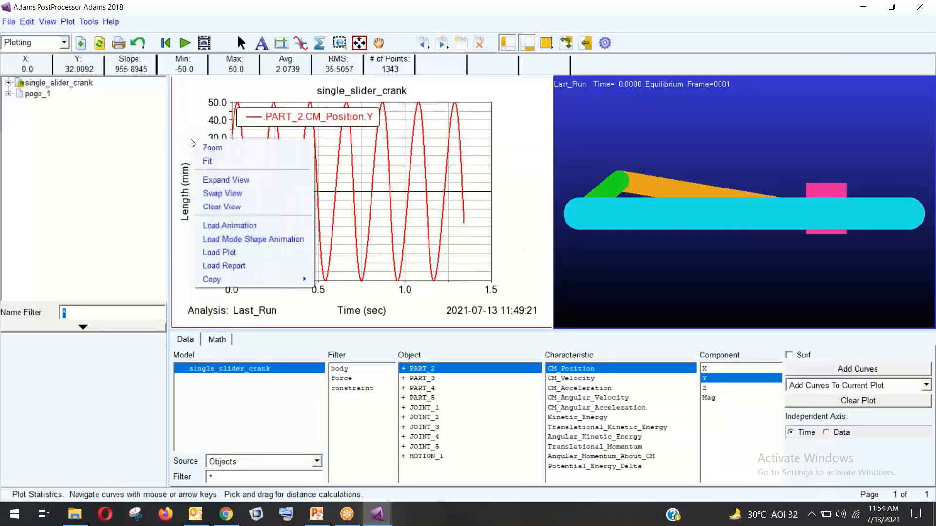
left_click(198, 129)
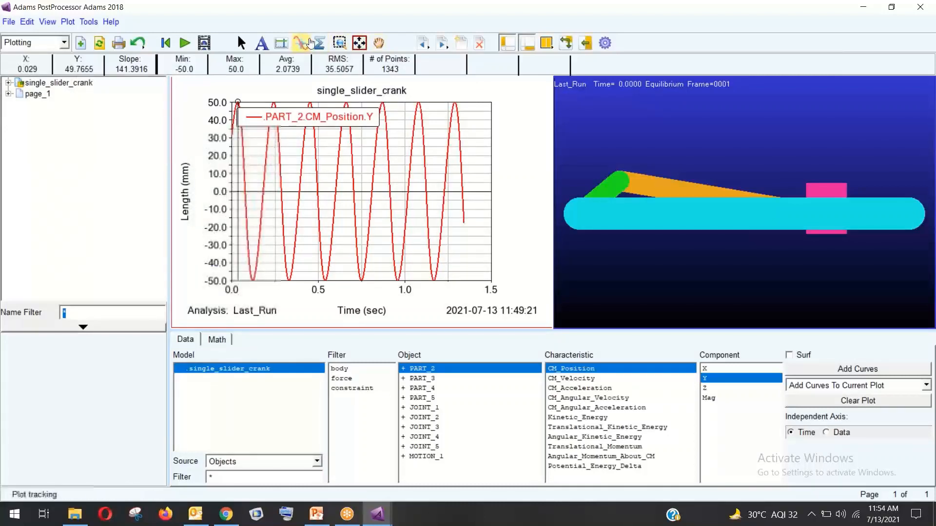
left_click(301, 46)
Start copying the plot to an image file, then cancel the save window
right_click(510, 168)
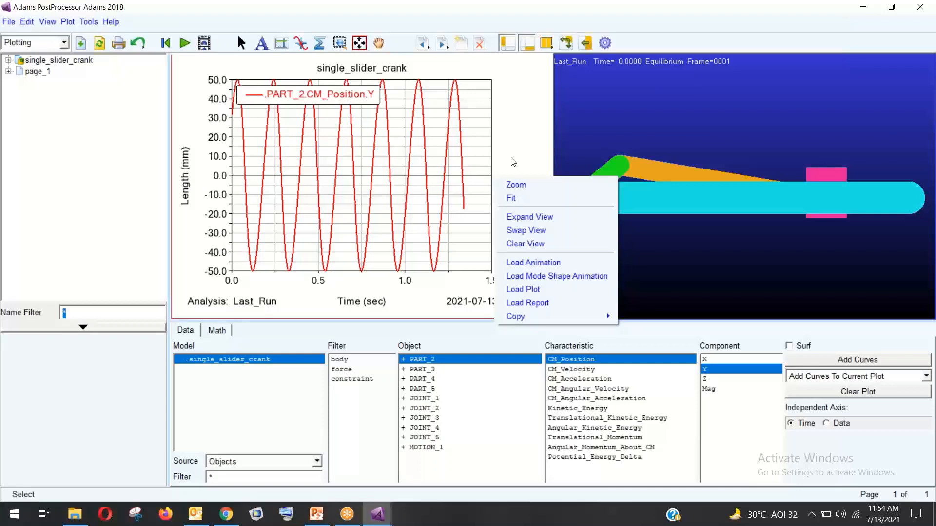
mouse_move(514, 318)
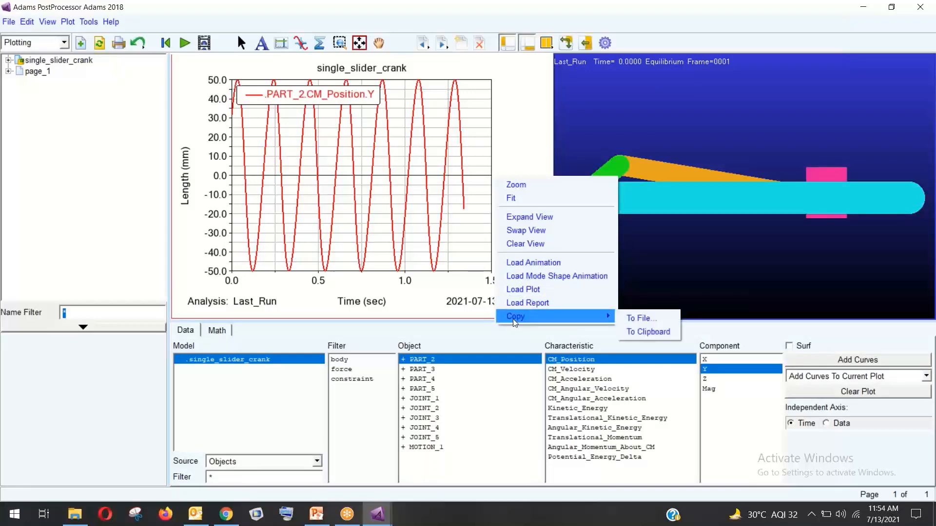
left_click(638, 318)
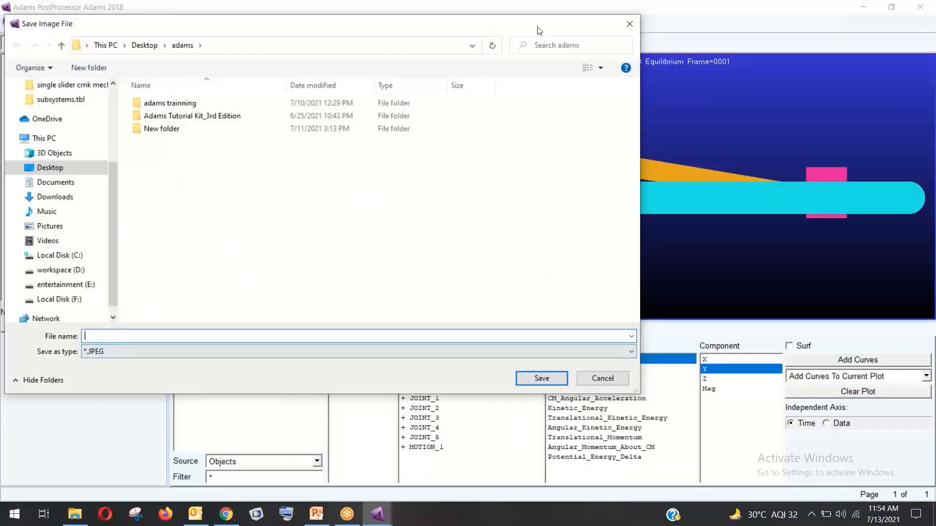
left_click_drag(606, 33, 587, 123)
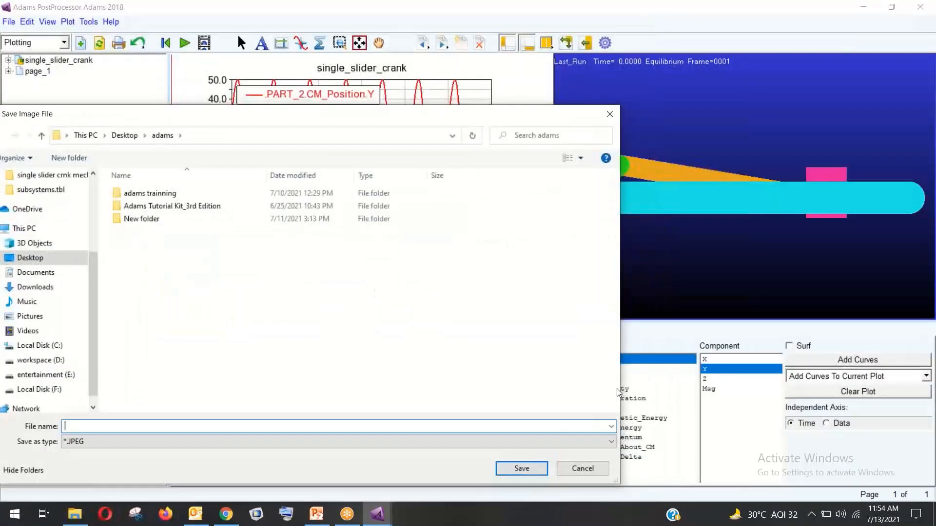
left_click(581, 467)
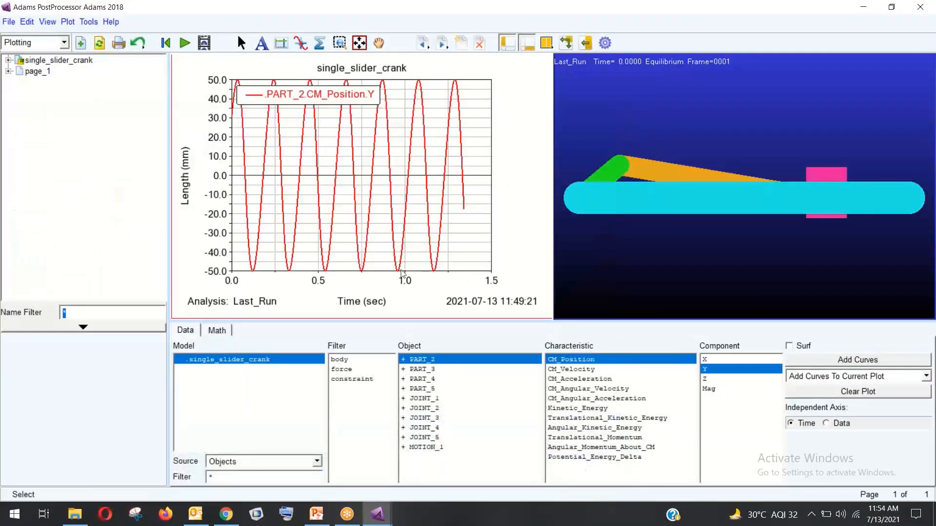
Save the plot as JPEG image neww in adams trainning\single slider crnk mechanism
right_click(312, 139)
mouse_move(336, 274)
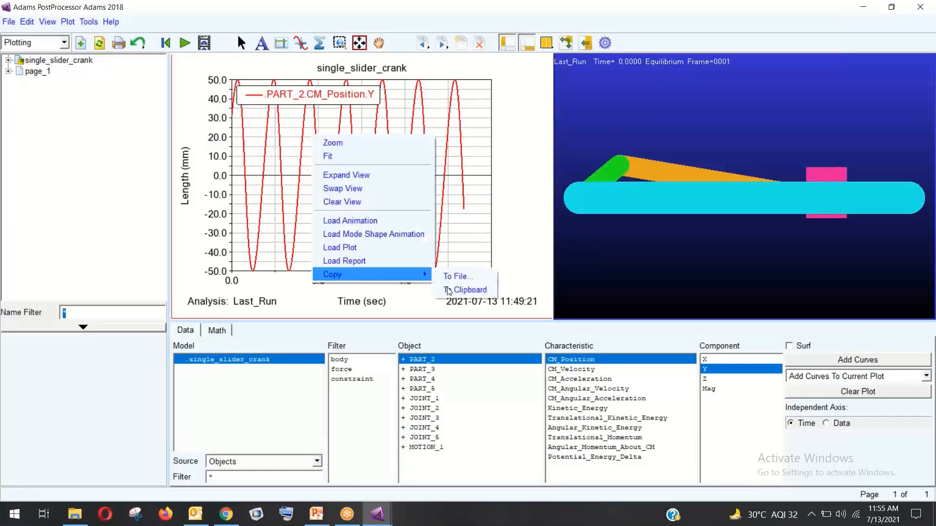
left_click(487, 279)
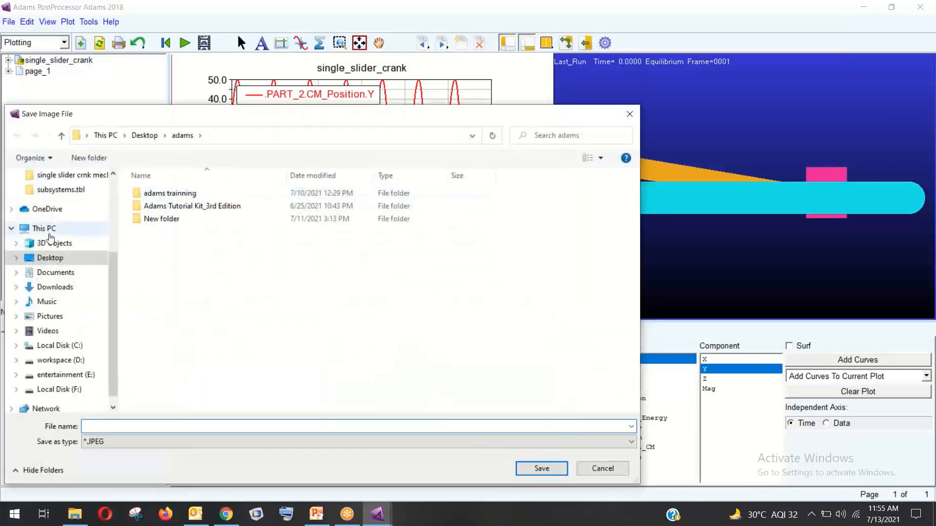
double_click(161, 193)
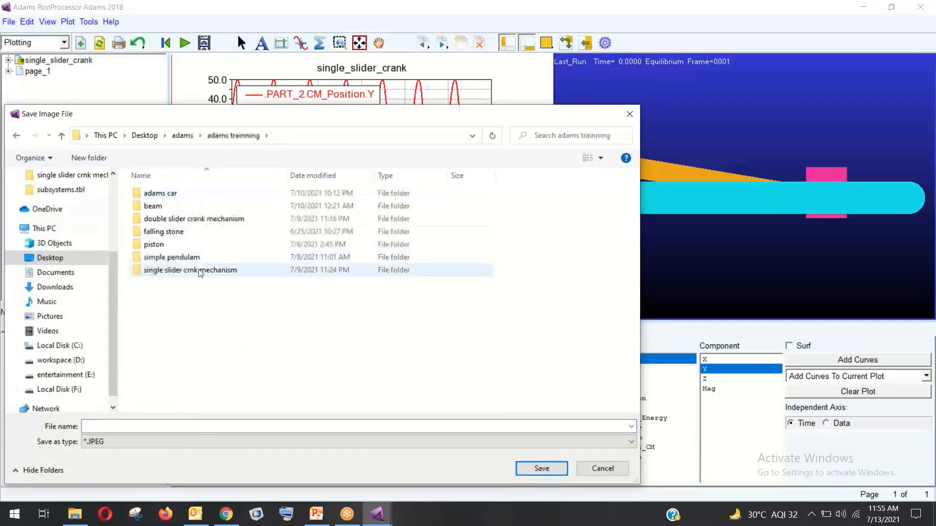
double_click(189, 272)
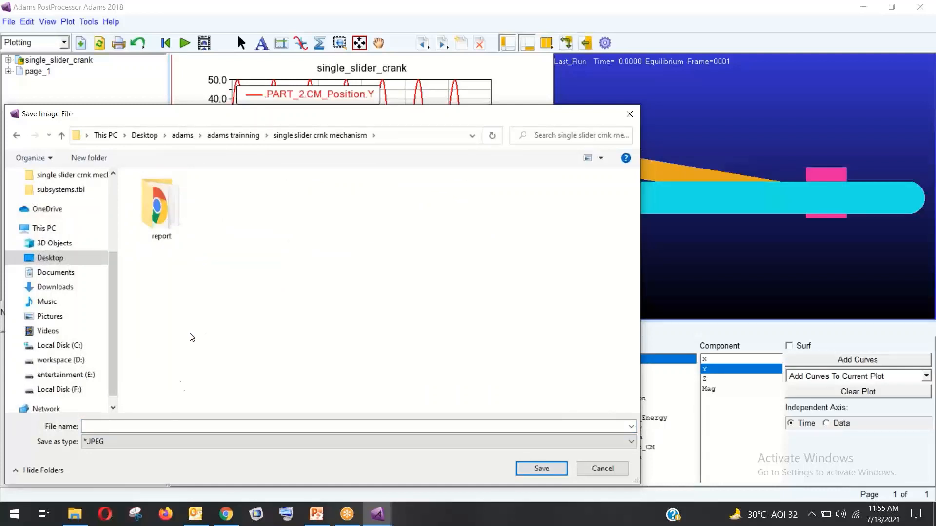
left_click(167, 422)
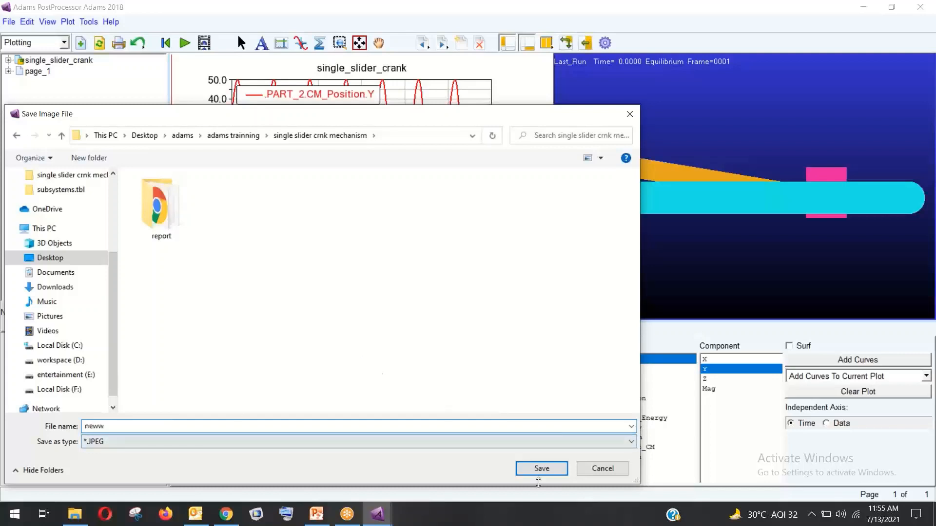
left_click(541, 468)
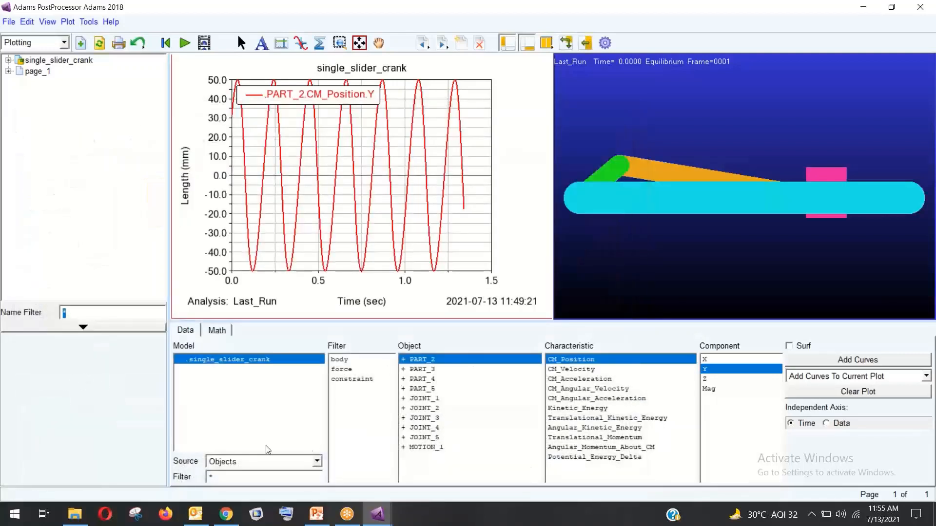
Refresh the single slider crnk mechanism folder and open the neww image in Photos
left_click(75, 514)
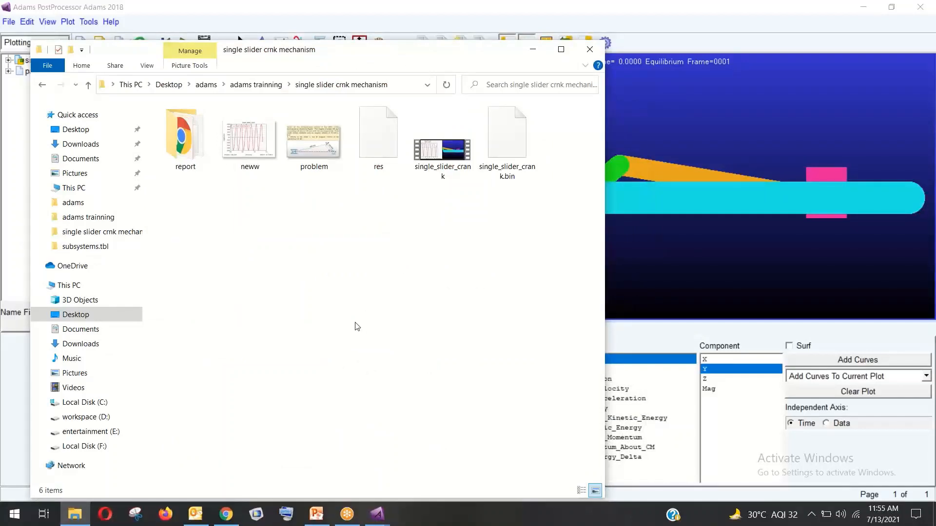
right_click(274, 284)
left_click(304, 355)
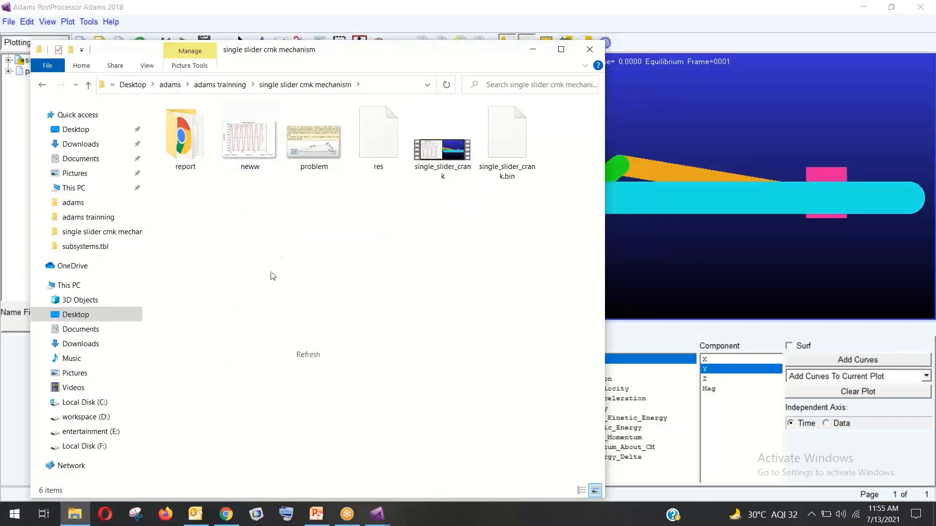
double_click(259, 174)
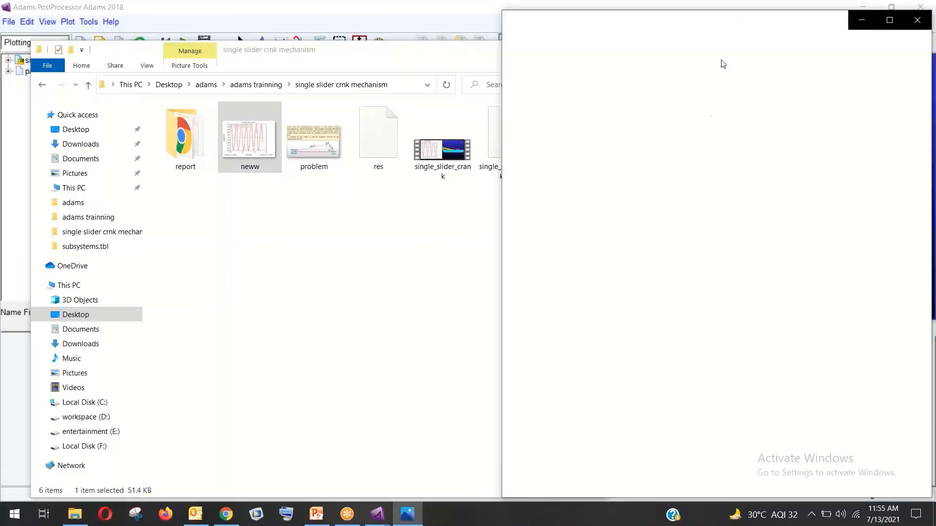
Reposition the image viewer, then close Photos and File Explorer
left_click_drag(731, 25, 451, 45)
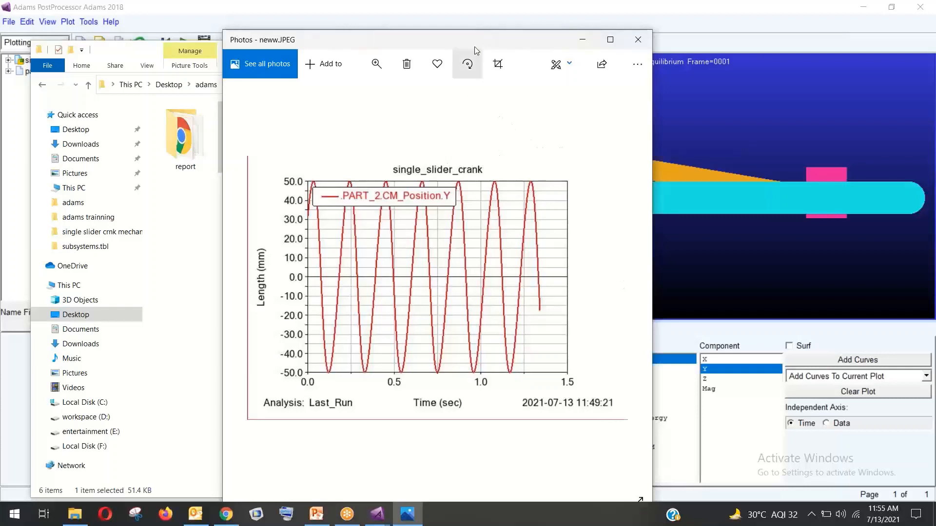
left_click_drag(475, 47, 463, 72)
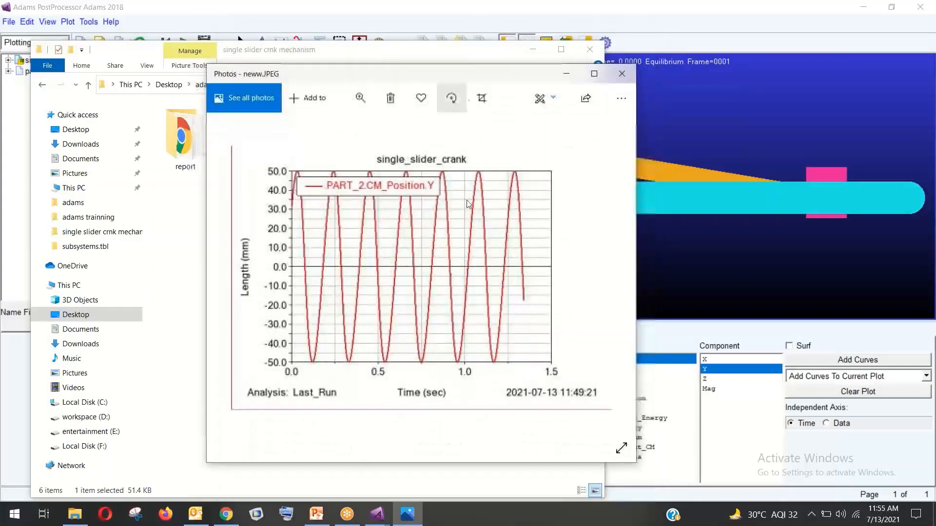
left_click(622, 74)
left_click(589, 49)
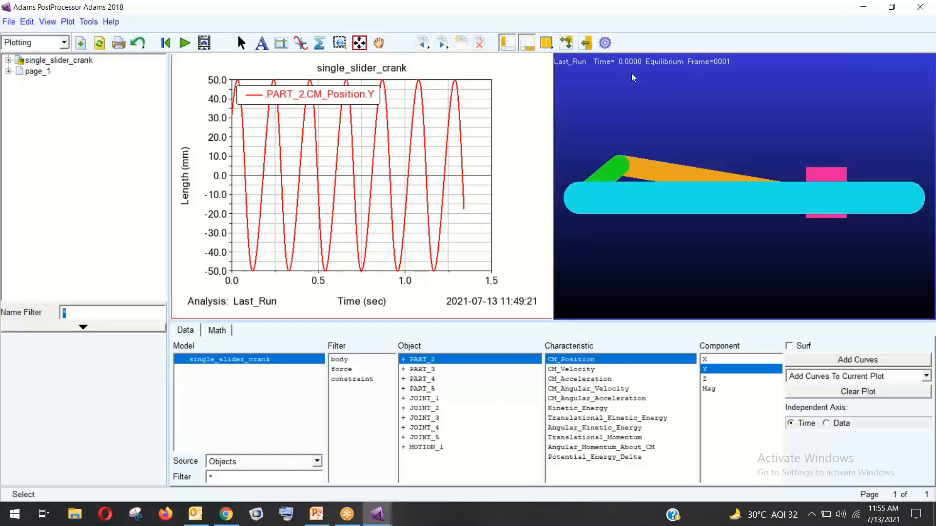
Close PostProcessor, start a new database without saving, create MODEL_1, and maximize the window
left_click(920, 7)
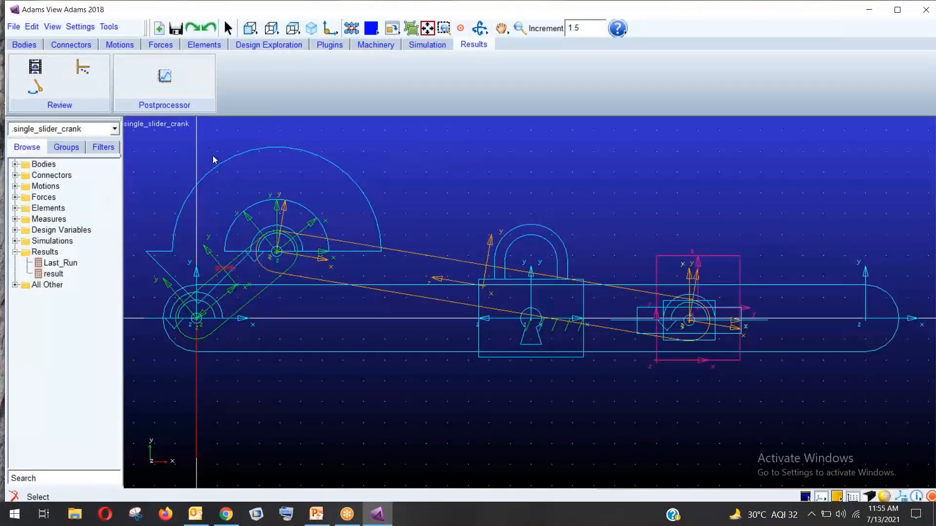
left_click(23, 46)
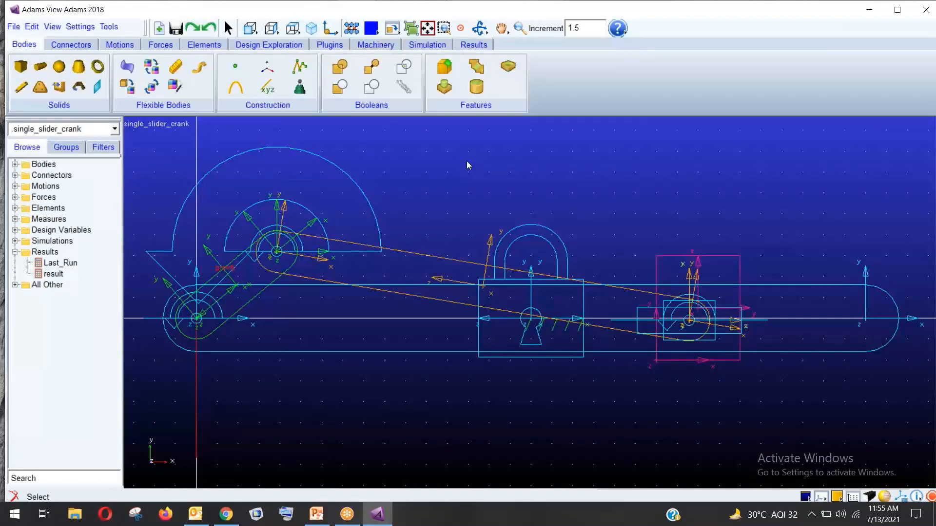
left_click(15, 26)
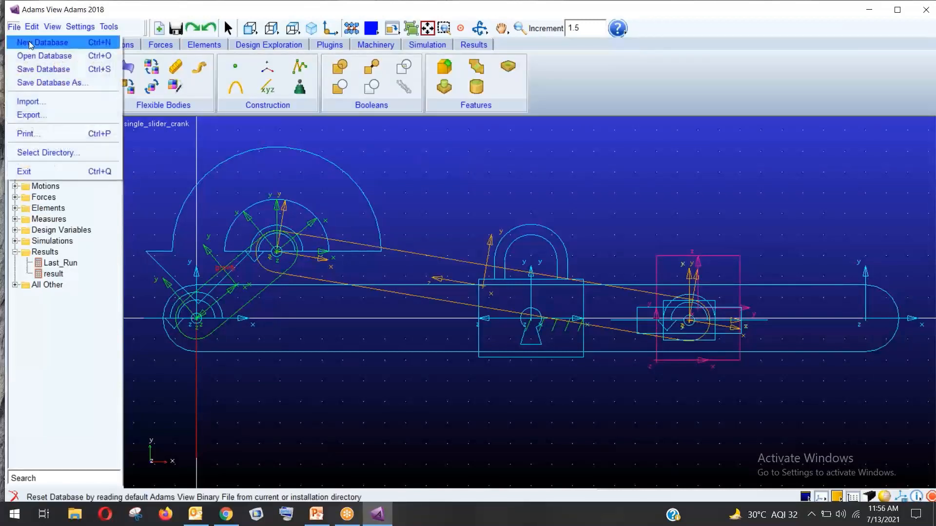
left_click(28, 41)
left_click(461, 269)
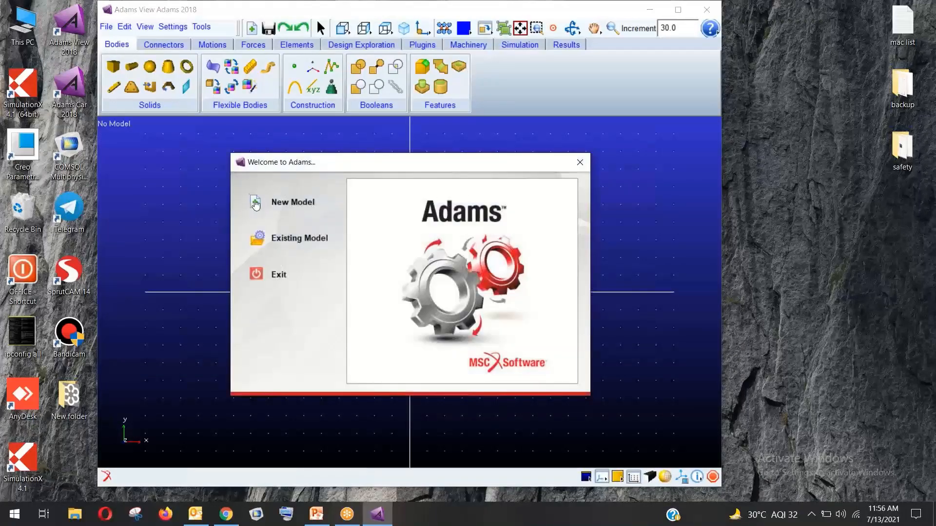
left_click(256, 203)
left_click(524, 298)
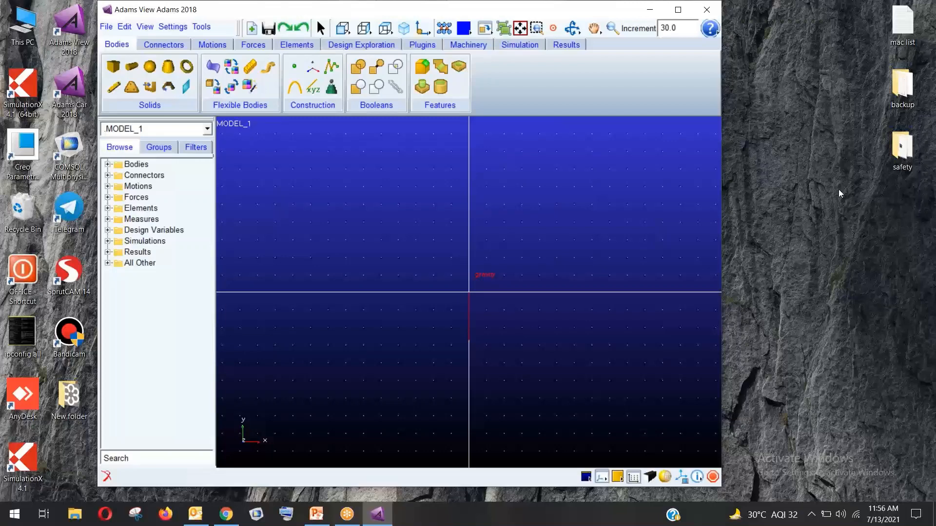
left_click(677, 9)
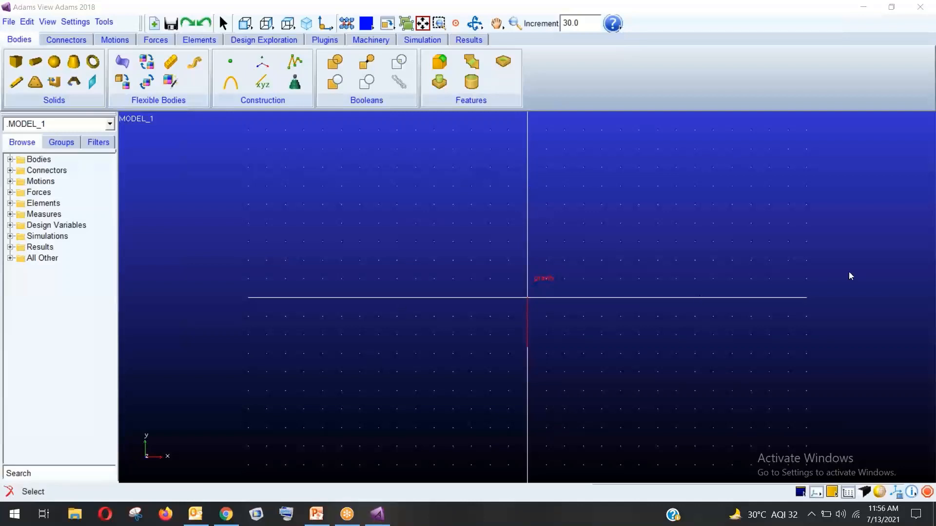
Set the working grid spacing to 10 mm in both X and Y
left_click(625, 233)
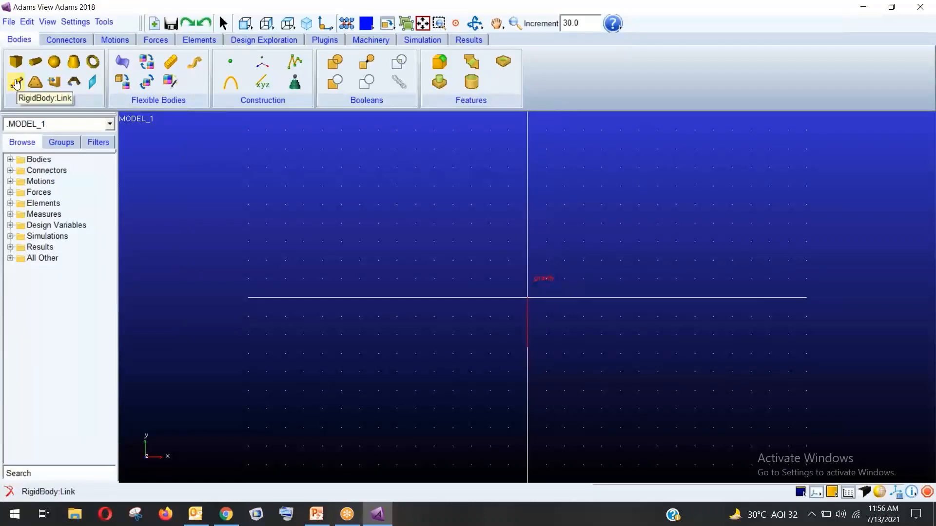
left_click(75, 22)
left_click(95, 51)
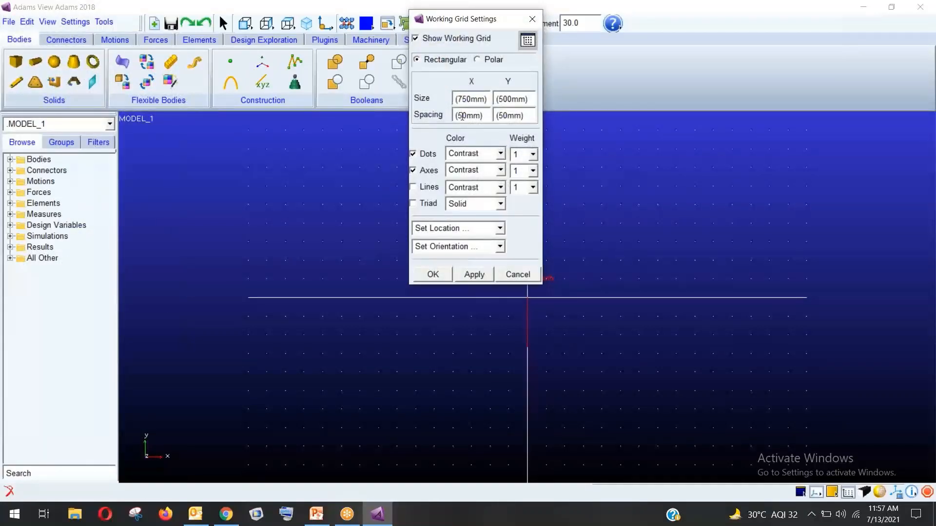
key("BackSpace")
type("1")
left_click(502, 117)
key("BackSpace")
type("1")
left_click(433, 275)
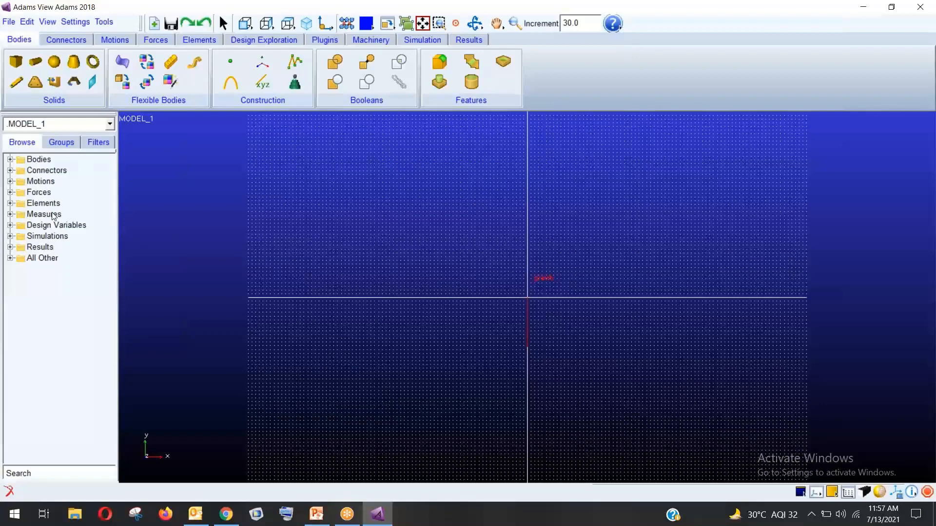
Show the Coordinates readout with F4 and place it at the top right
key("F4")
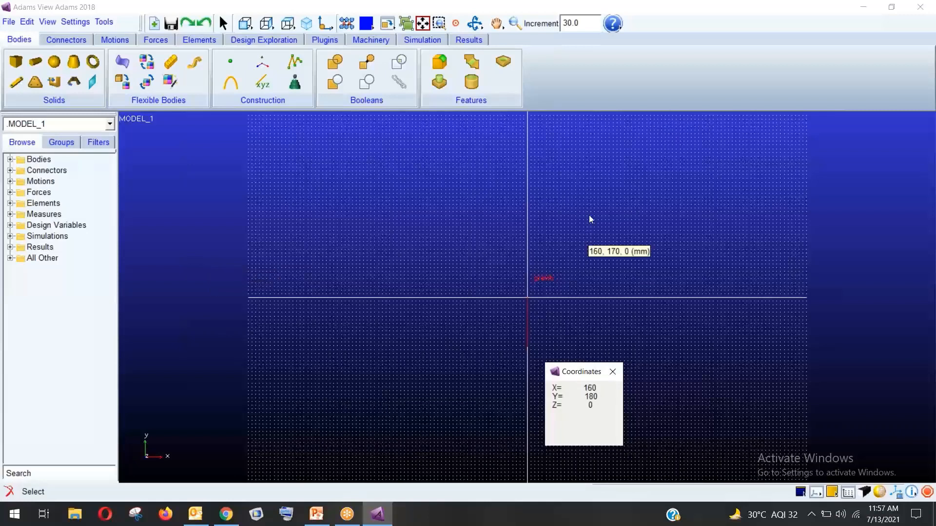
left_click_drag(582, 371, 840, 126)
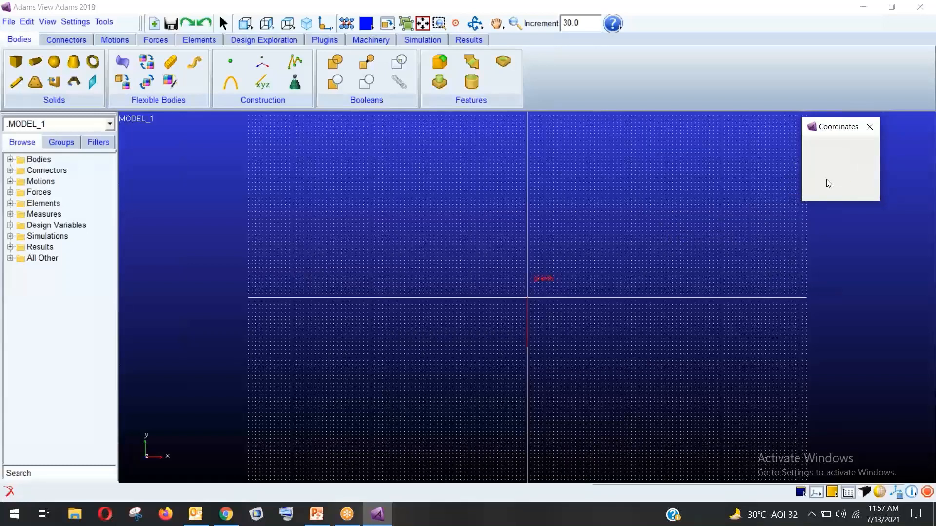
left_click_drag(834, 126, 885, 24)
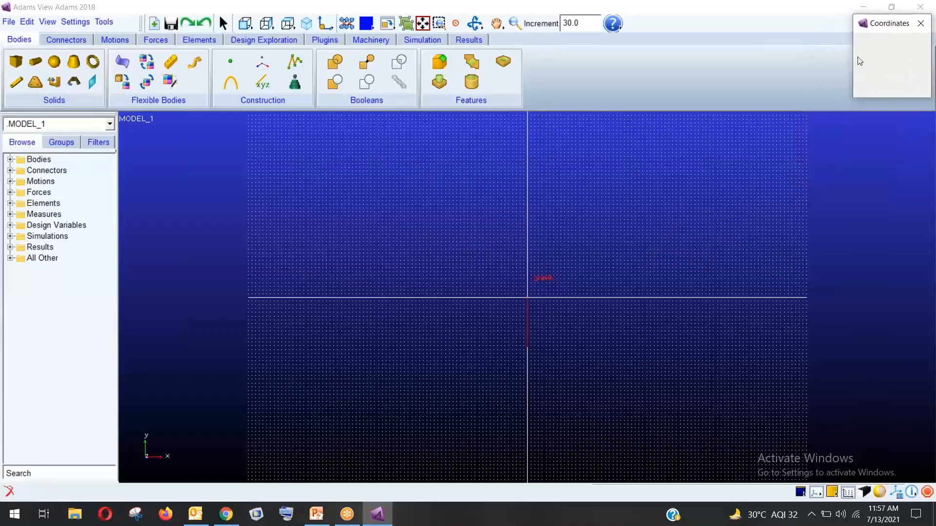
Draw a horizontal link from -430,10 to 460,10 and a vertical link from 0,440 to 0,-440
left_click(17, 82)
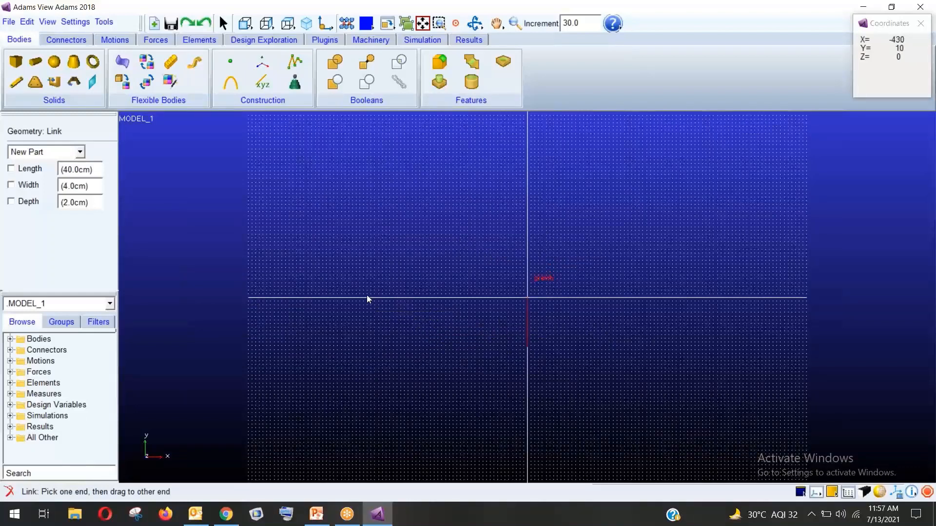
left_click_drag(364, 294, 456, 300)
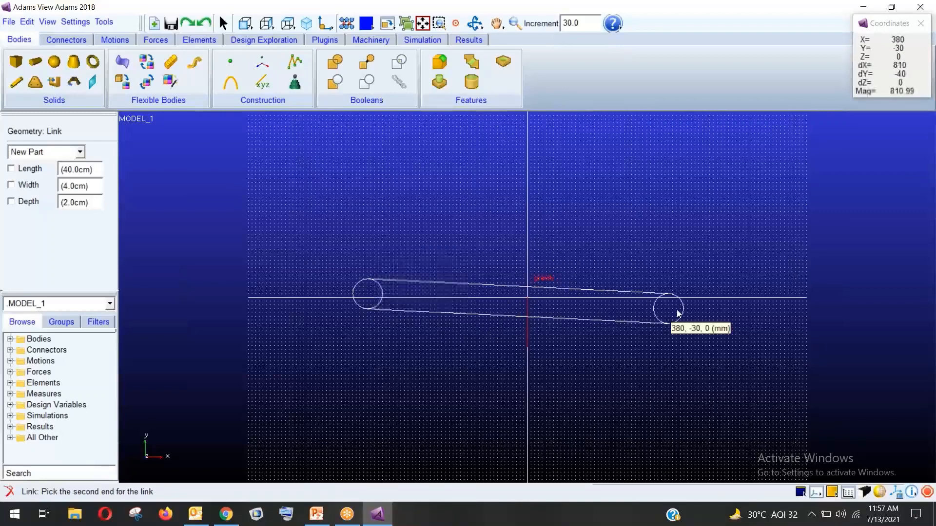
left_click(697, 296)
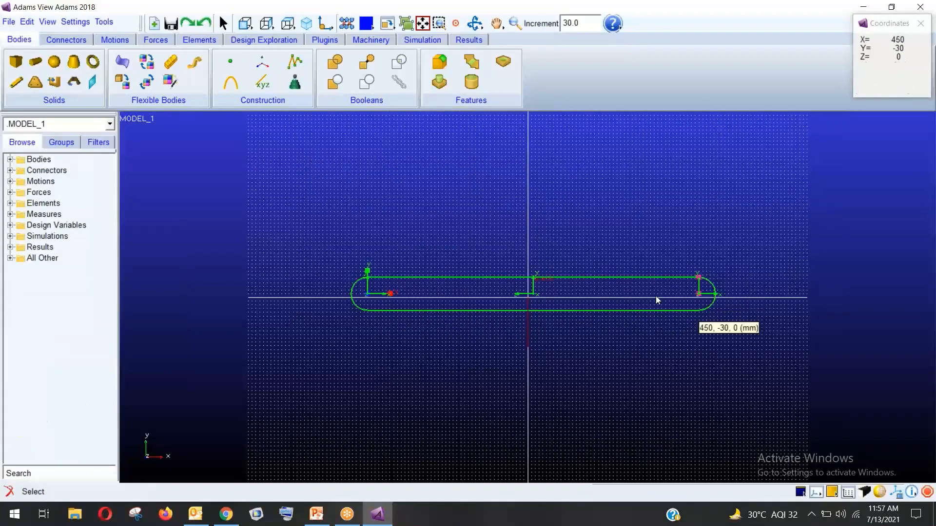
left_click(21, 86)
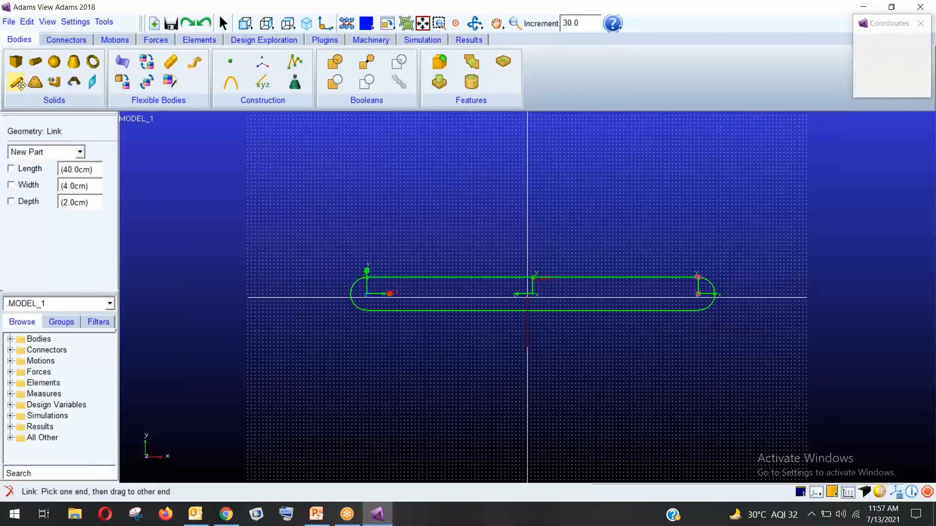
left_click(528, 132)
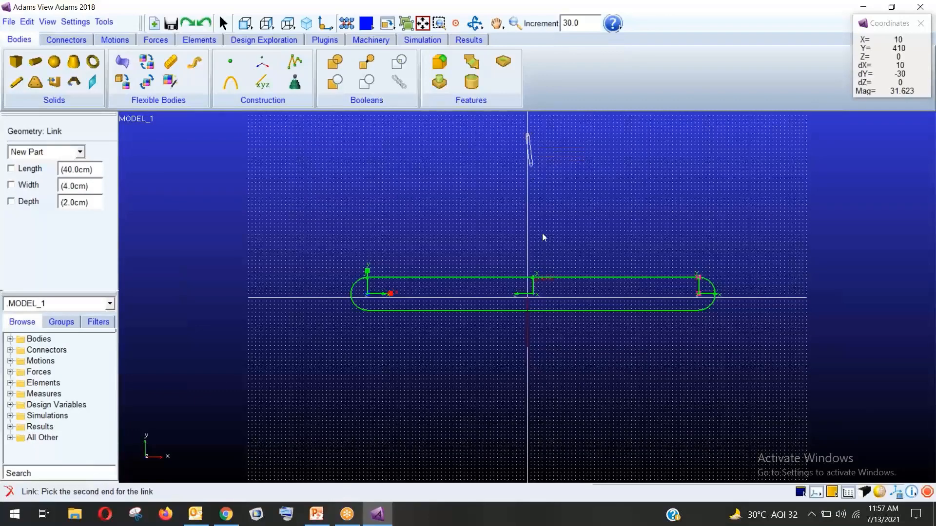
left_click(528, 463)
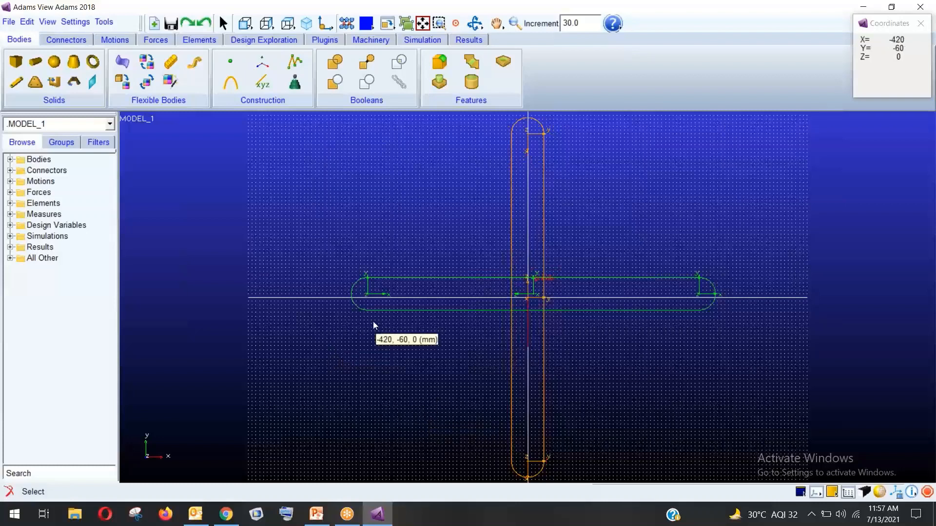
left_click(66, 42)
left_click(19, 39)
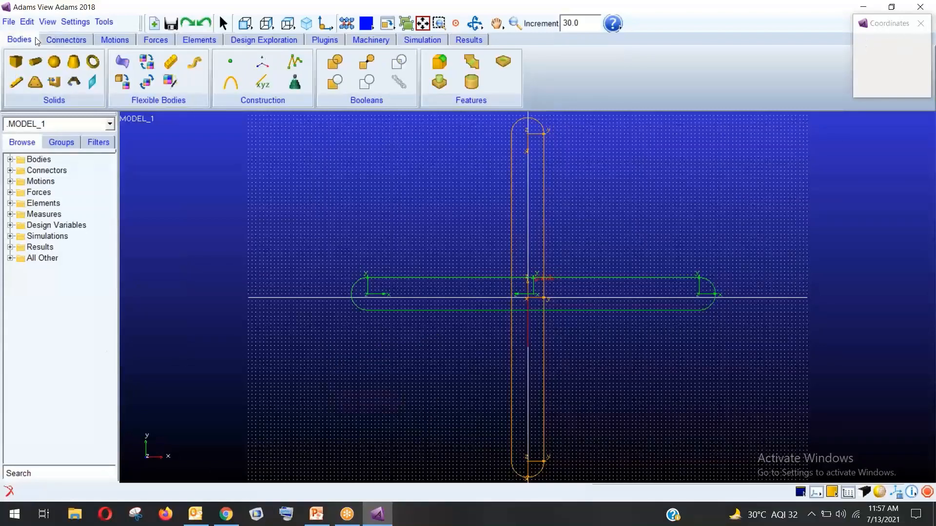
Set the Box tool to a fixed length and height of 15 cm
left_click(17, 65)
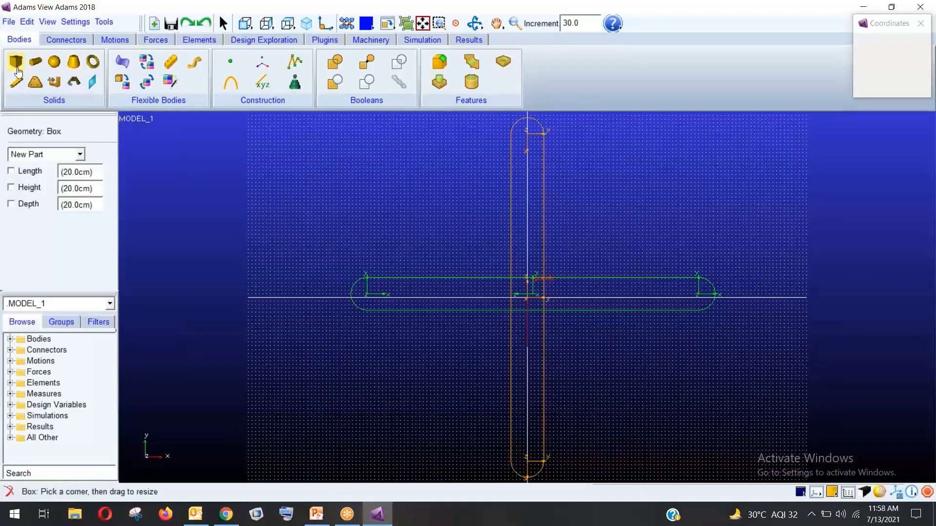
left_click(25, 173)
left_click(26, 189)
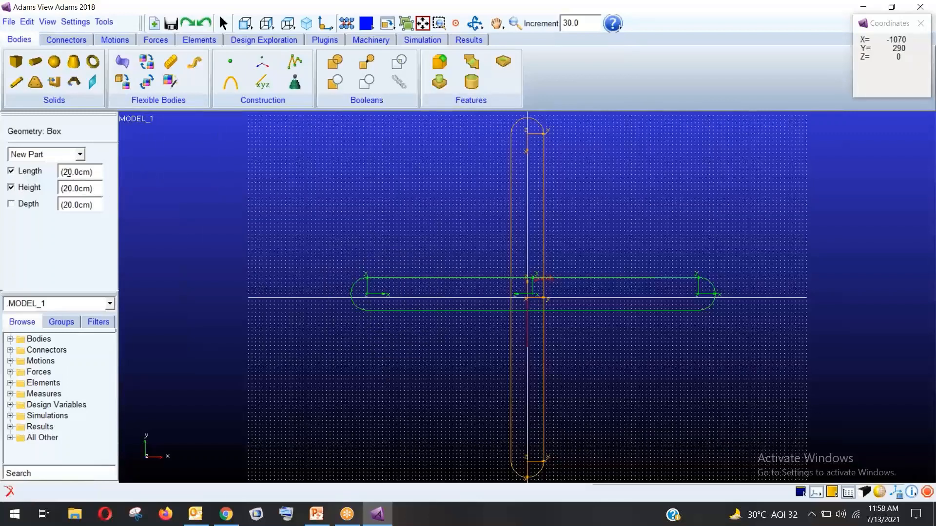
key("BackSpace")
type("1")
left_click(68, 189)
key("BackSpace")
type("1")
type("=")
key("BackSpace")
key("BackSpace")
type("5")
left_click(70, 189)
key("BackSpace")
type("5")
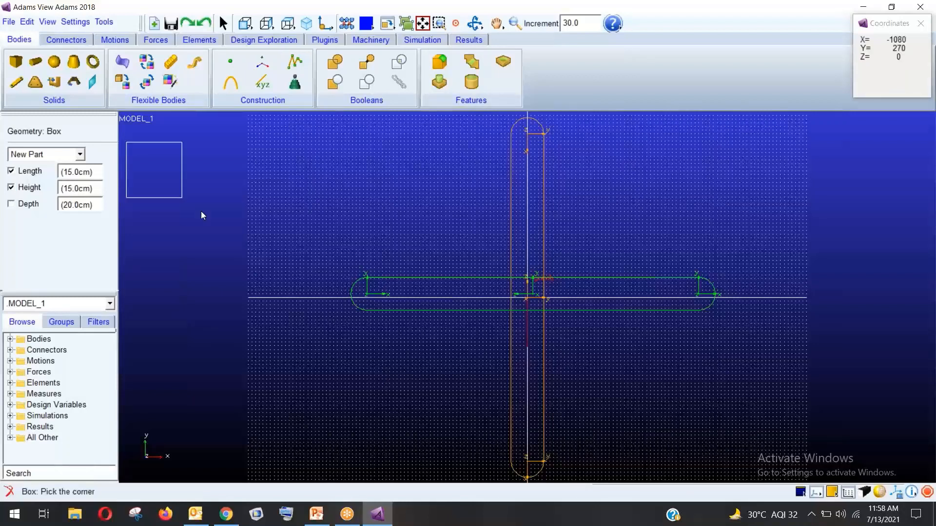
Place one box at the horizontal link's left end and another near the vertical link's top
left_click(368, 320)
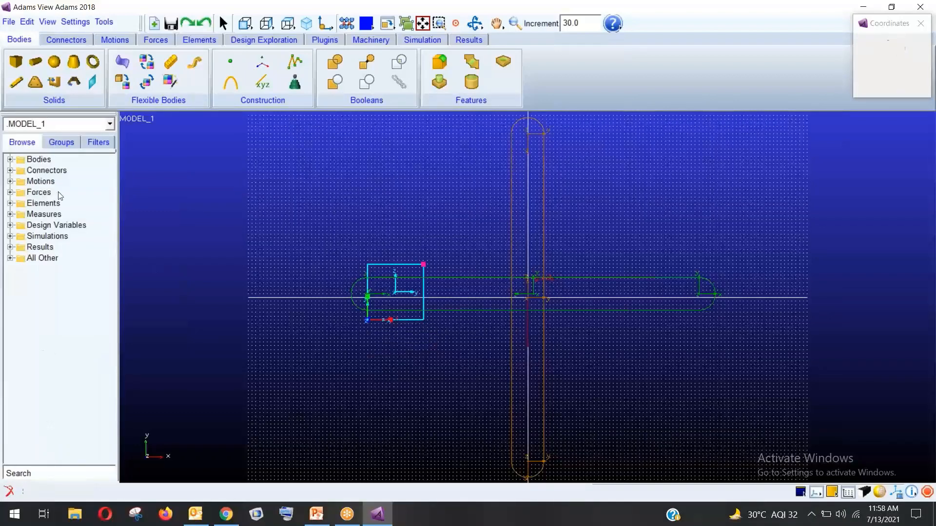
left_click(16, 62)
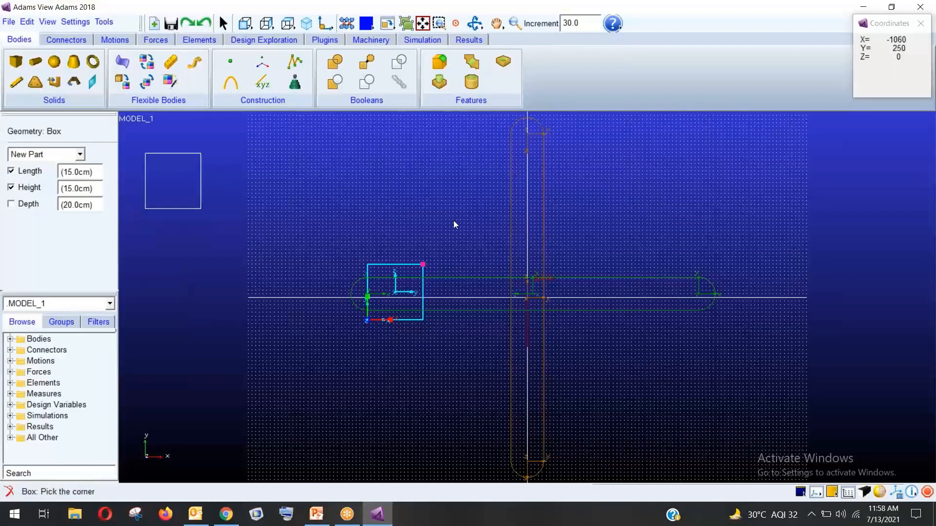
left_click(498, 193)
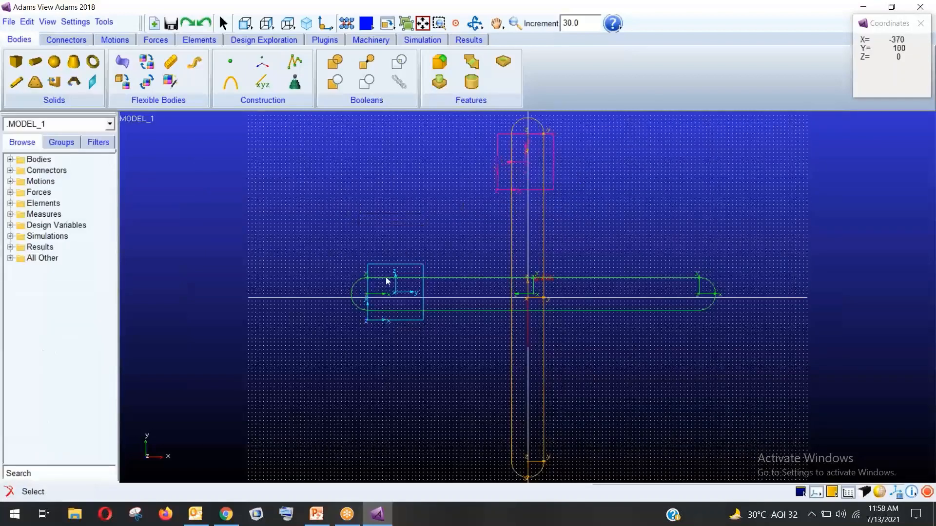
left_click(19, 84)
left_click(19, 84)
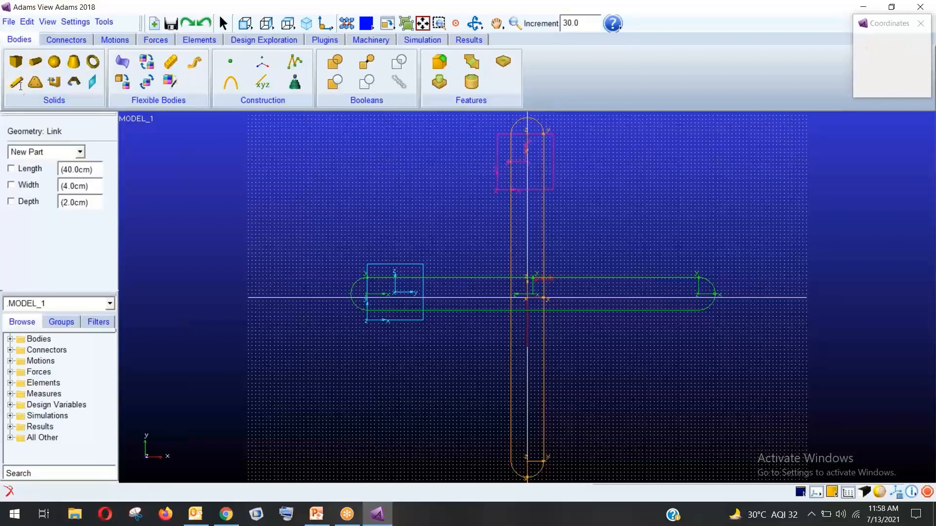
Draw a diagonal link from PART_4.cm on the left box to PART_5.cm on the upper box
left_click(397, 295)
left_click(514, 166)
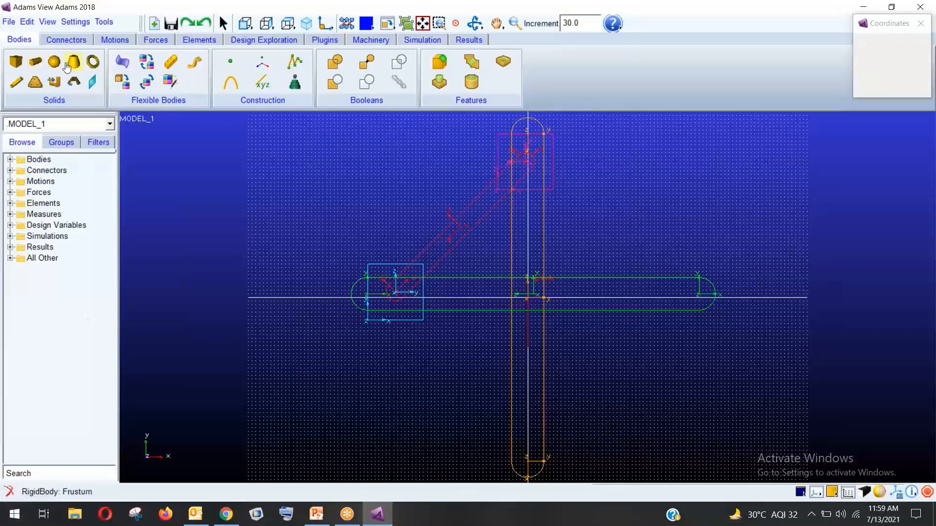
left_click(65, 39)
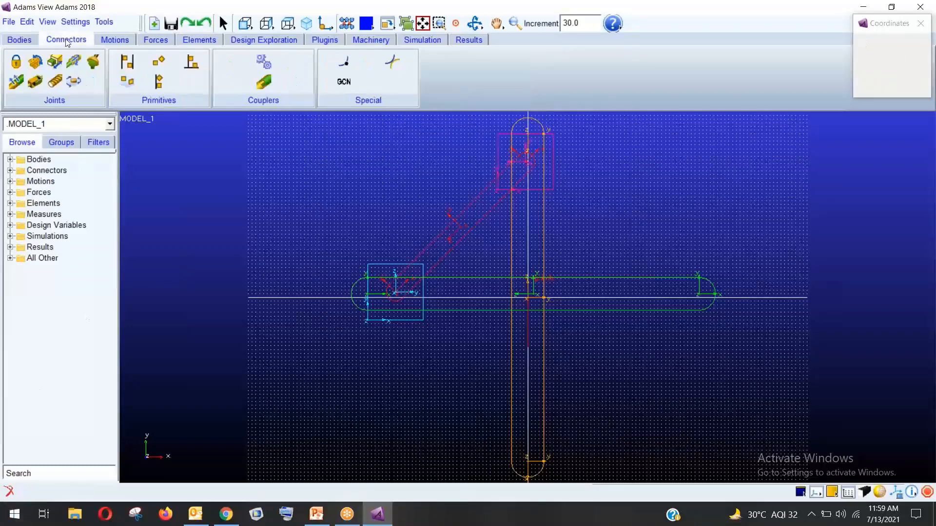
Fix the orange vertical bar to ground at its bottom end and the green bar at its right end
left_click(18, 61)
left_click(516, 436)
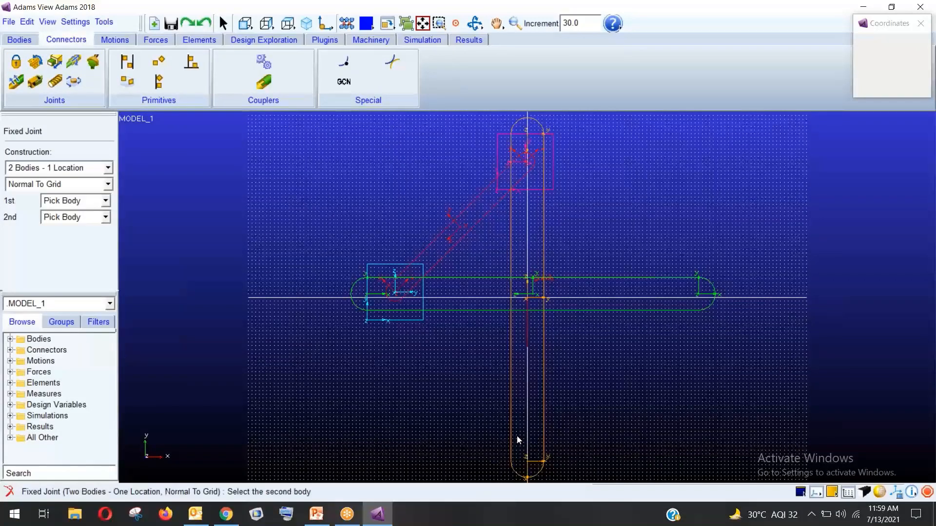
left_click(484, 435)
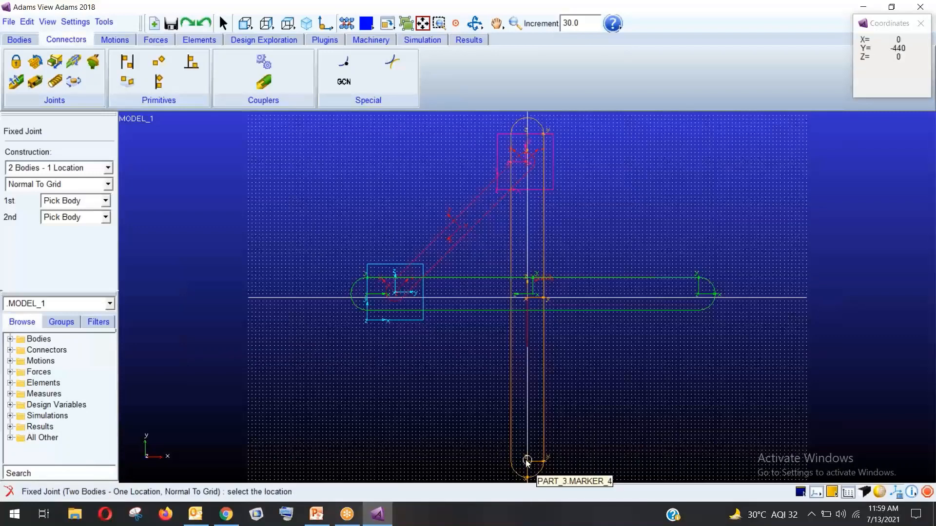
left_click(527, 462)
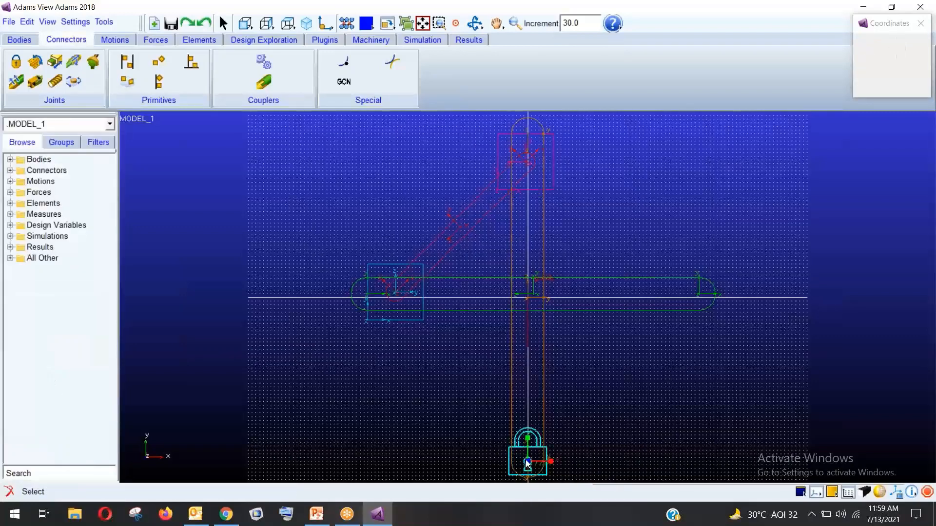
left_click(15, 63)
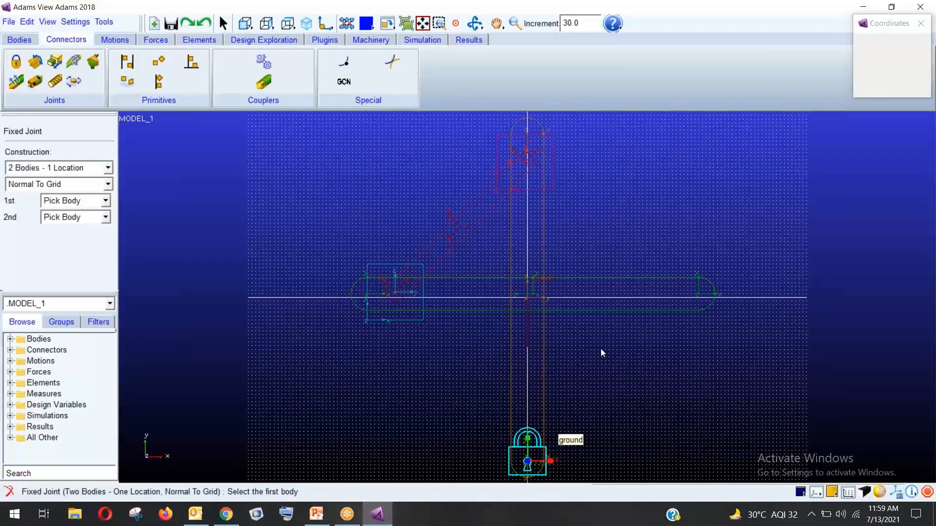
left_click(642, 292)
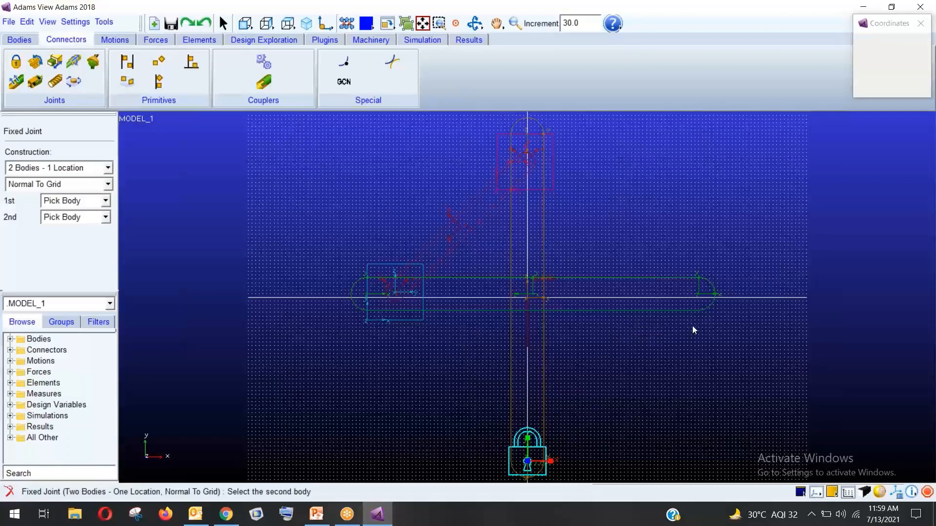
left_click(709, 323)
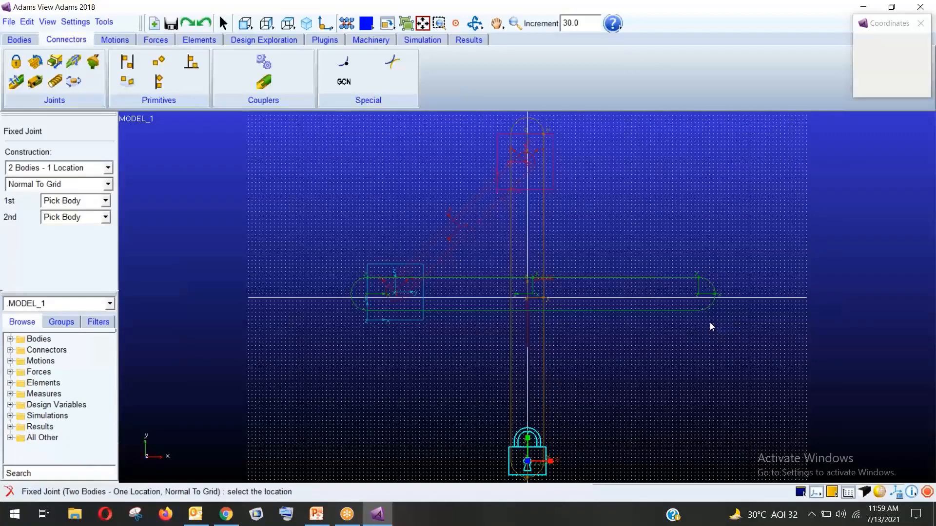
left_click(699, 295)
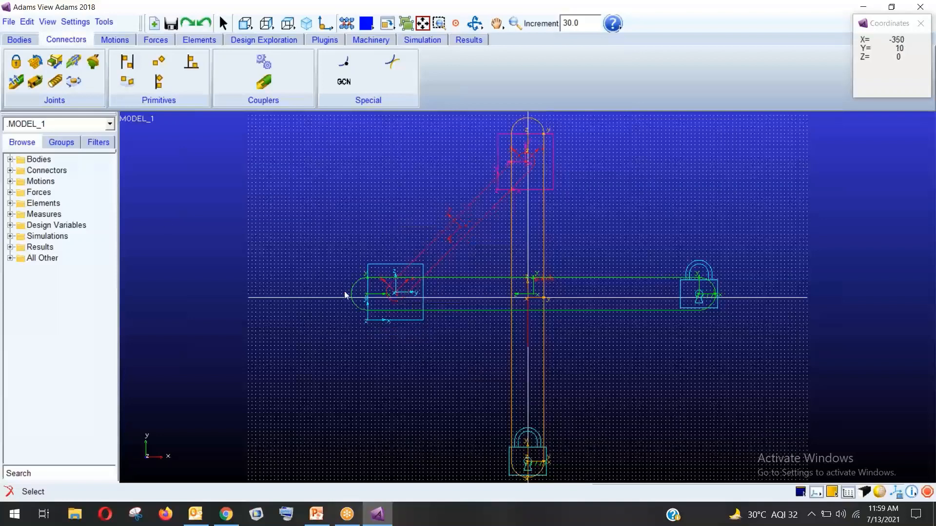
left_click(34, 67)
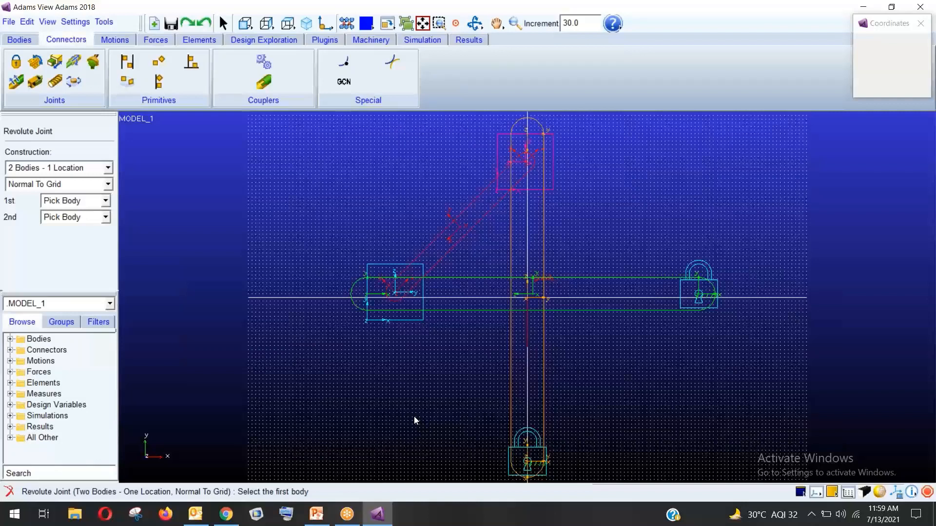
Hinge the red link to the cyan block at PART_4's centre and the magenta block at PART_5's centre
left_click(404, 318)
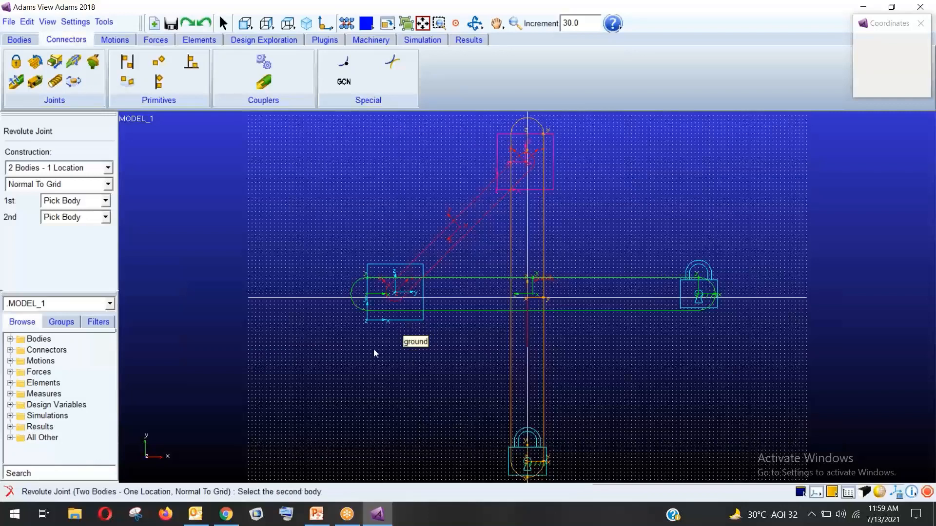
left_click(432, 249)
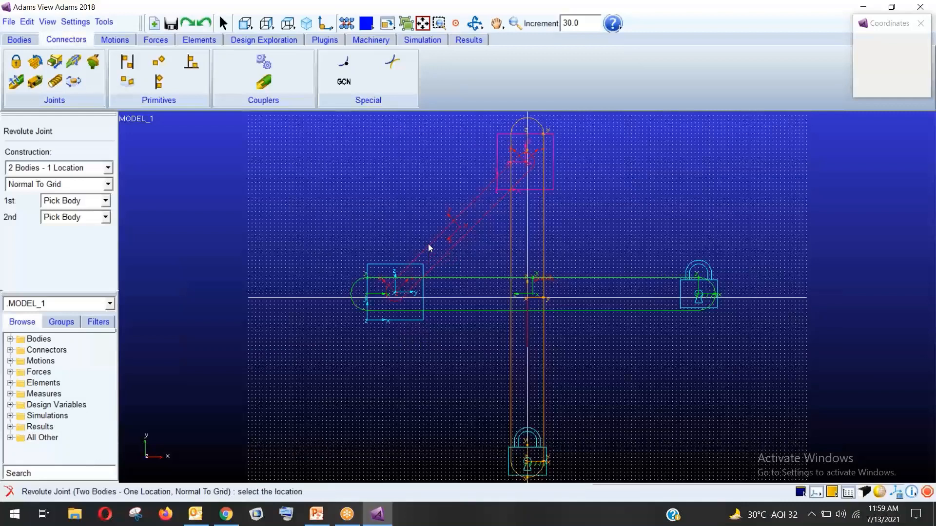
left_click(394, 293)
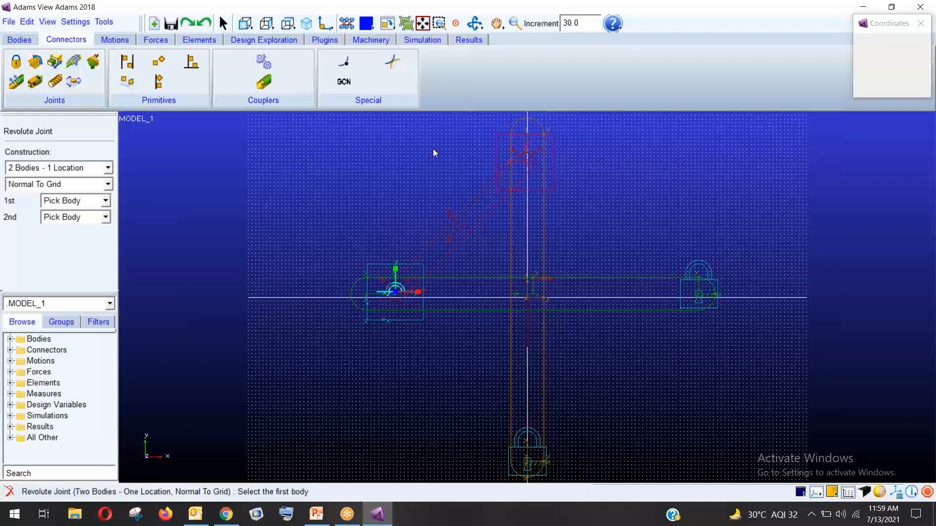
left_click(499, 147)
left_click(478, 204)
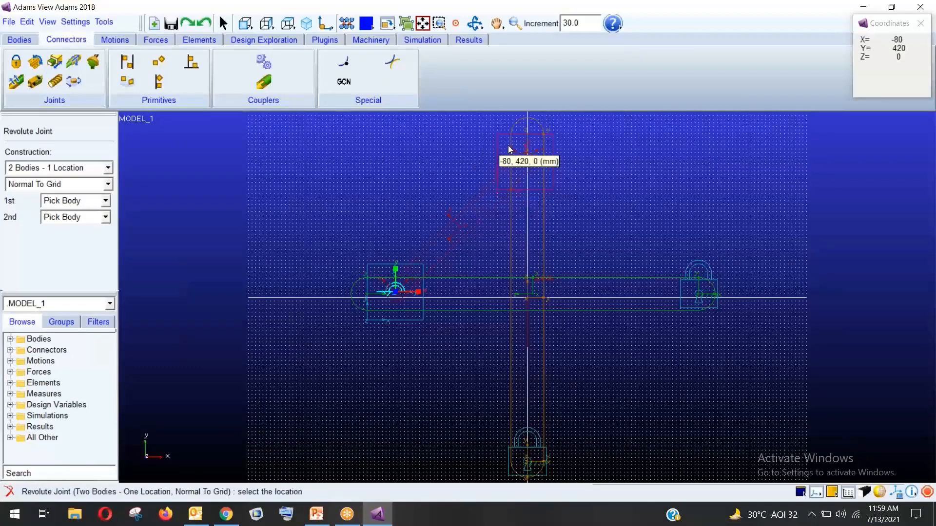
left_click(523, 167)
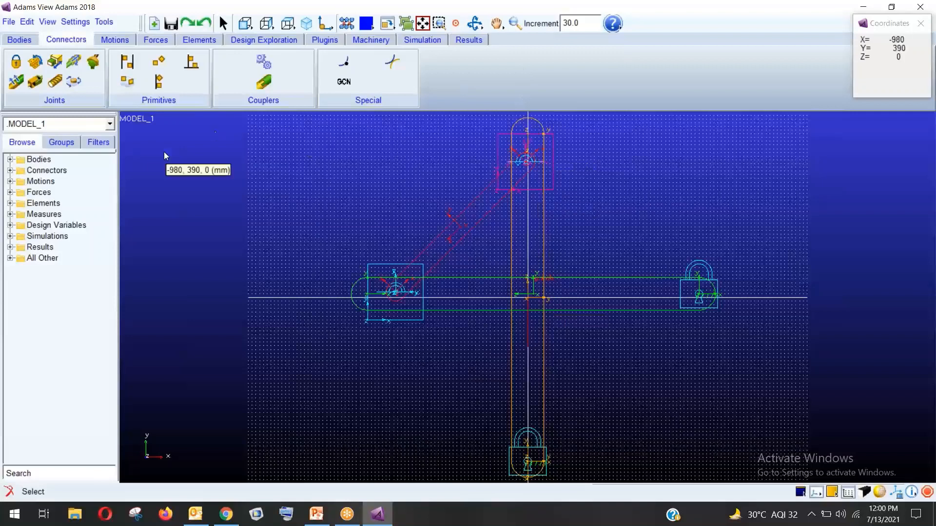
Add a translational joint letting the top block (PART_5) slide along the vertical bar (PART_3)
left_click(54, 62)
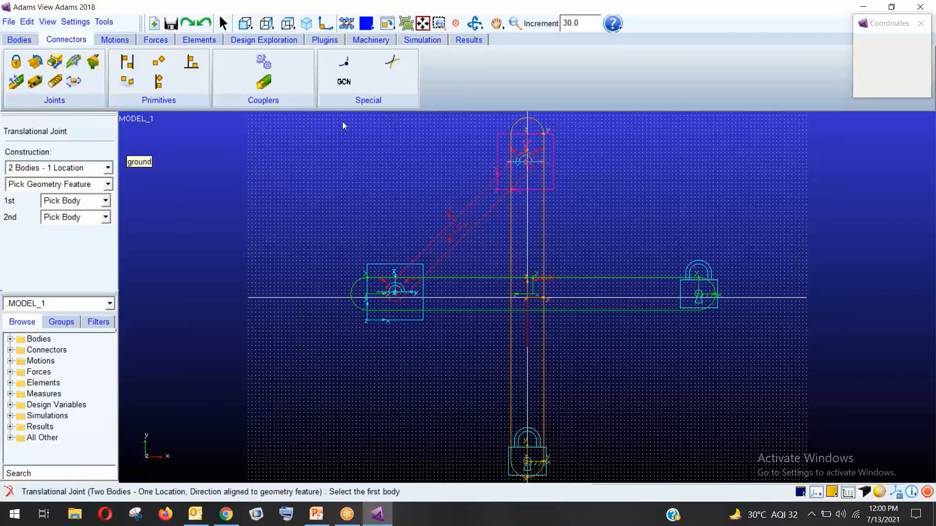
left_click(553, 180)
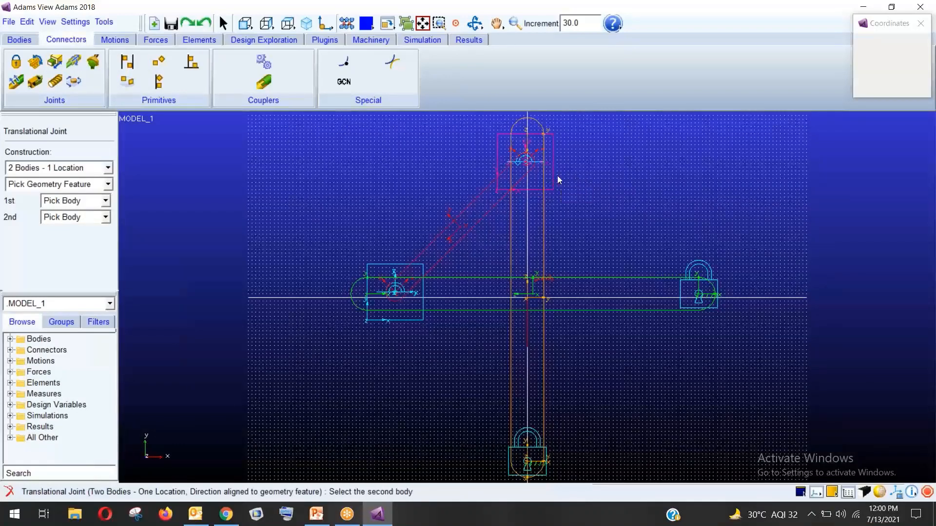
left_click(544, 230)
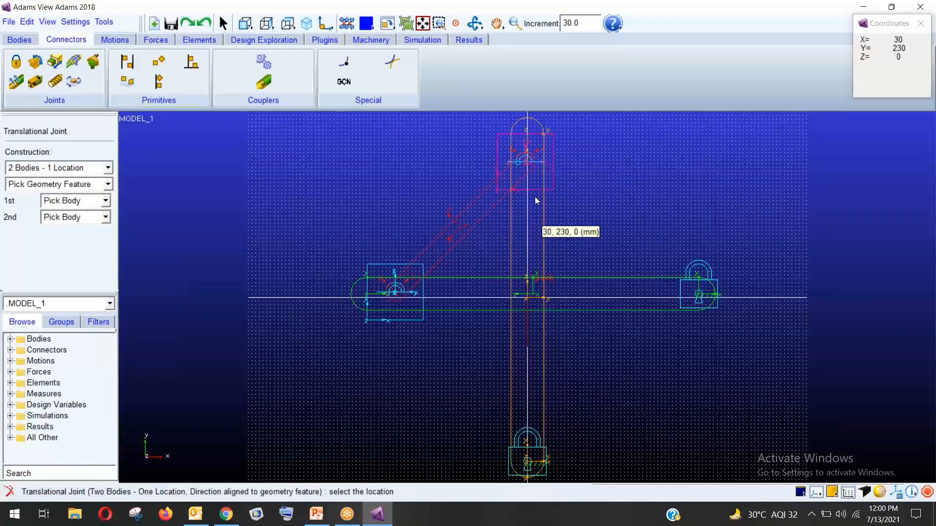
left_click(528, 164)
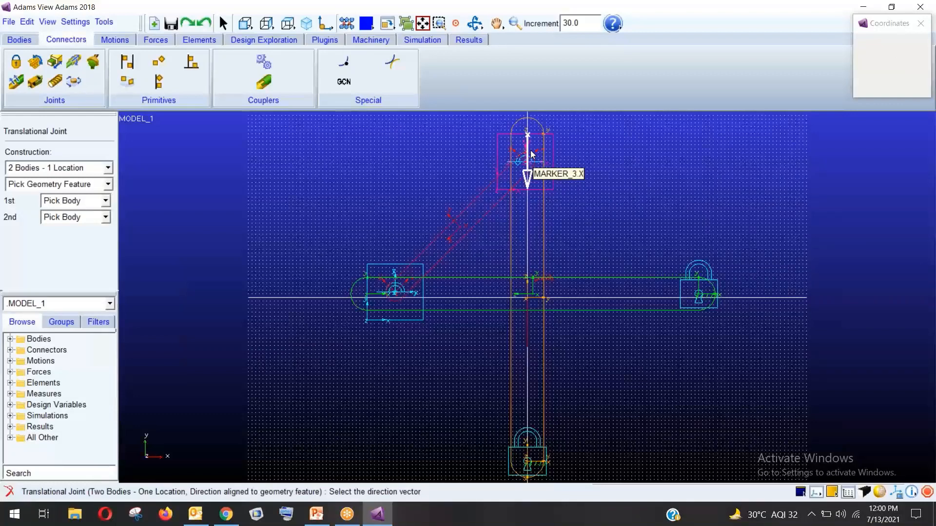
left_click(531, 153)
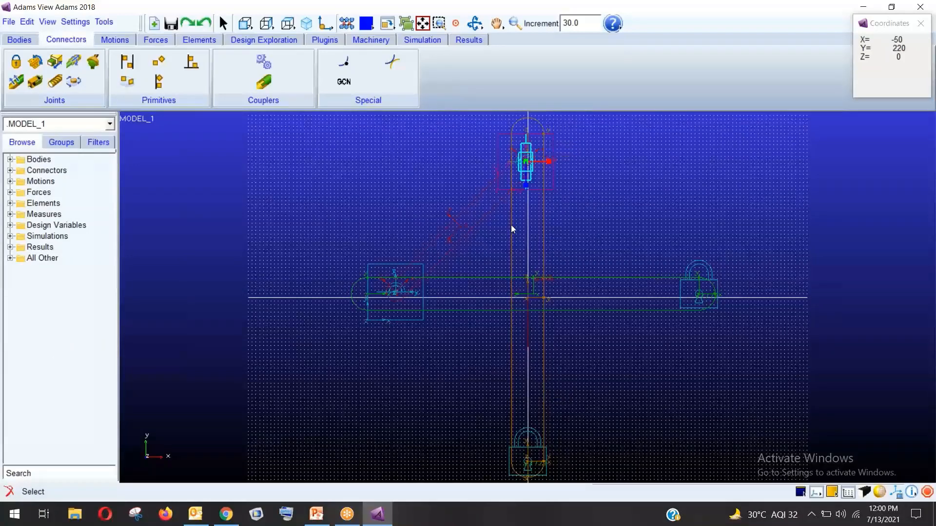
Add a translational joint letting the left block (PART_4) slide along the horizontal bar (PART_2)
left_click(55, 63)
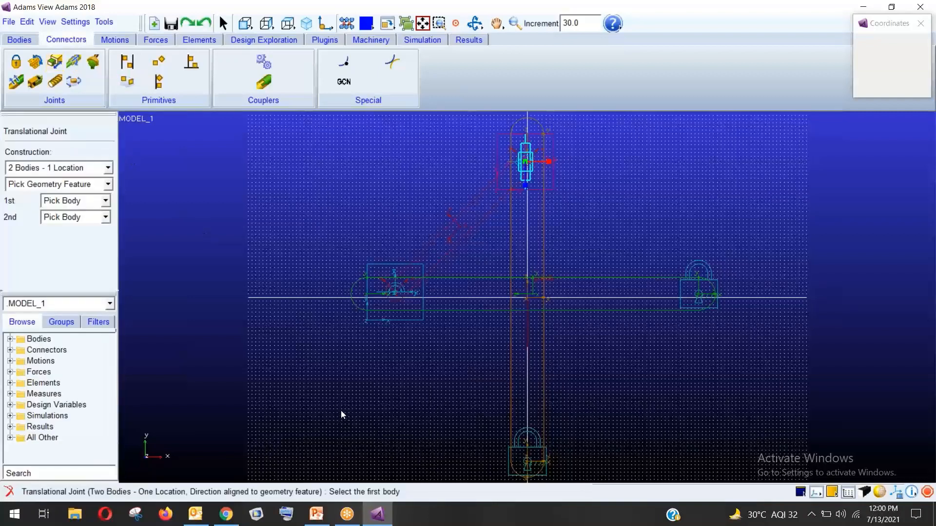
left_click(403, 322)
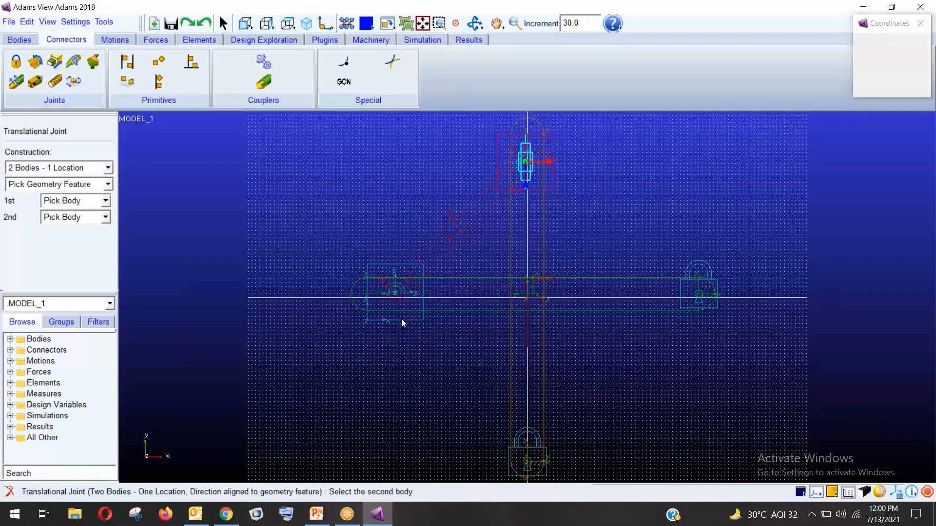
left_click(454, 305)
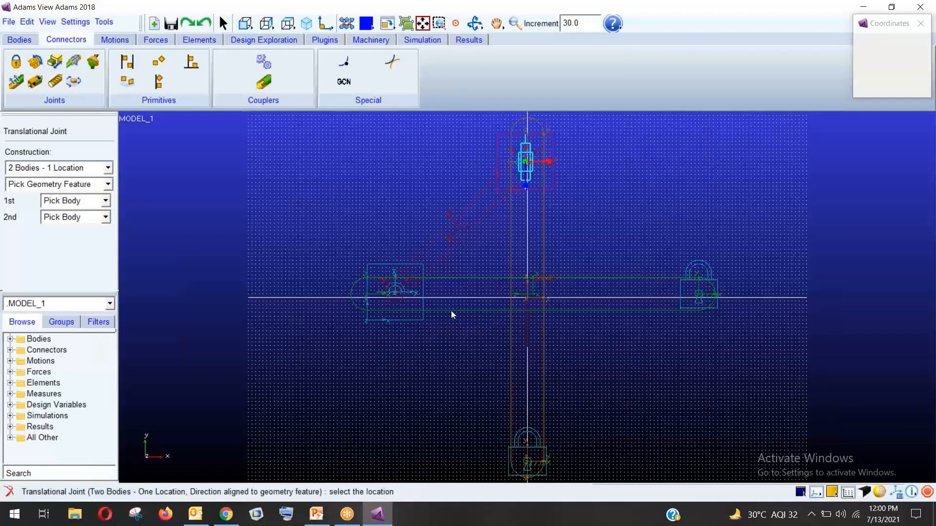
left_click(399, 296)
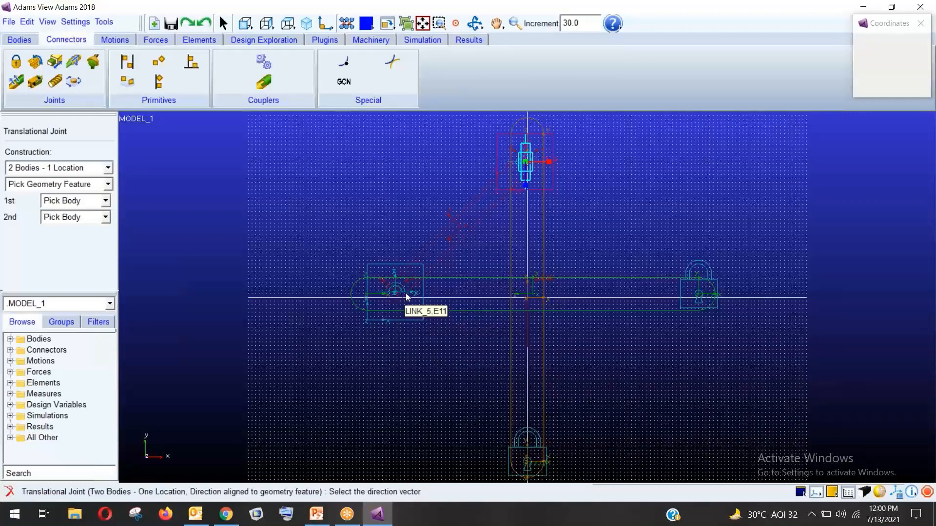
left_click(412, 295)
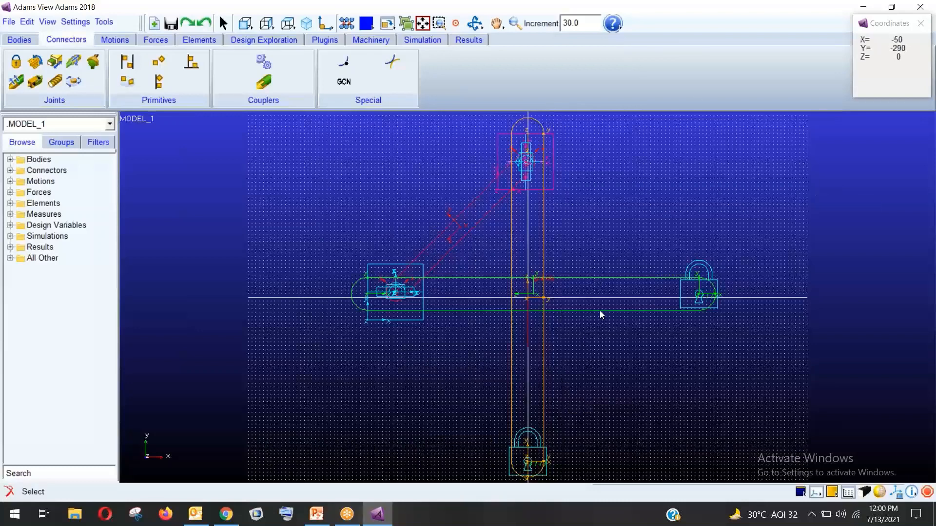
Apply a rotational joint motion of speed 30.0 to JOINT_3 at the left block
left_click(112, 41)
left_click(54, 81)
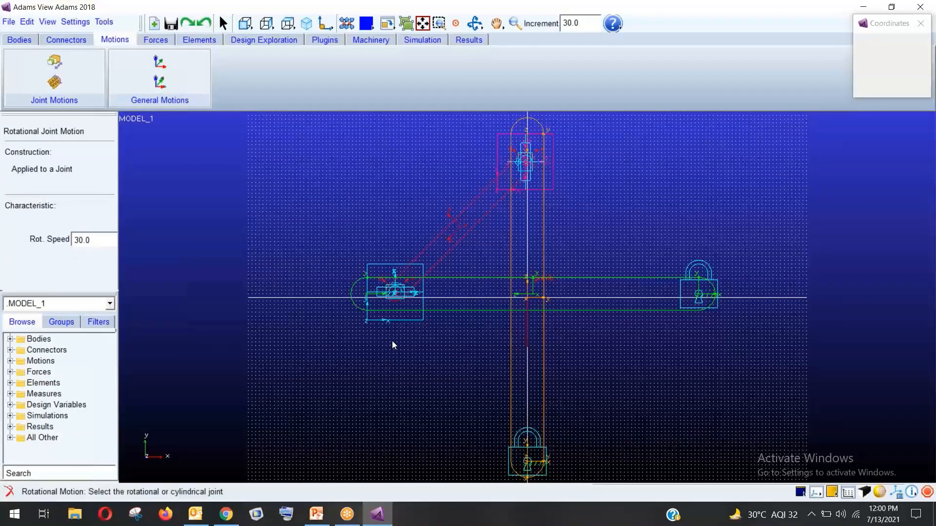
left_click(397, 295)
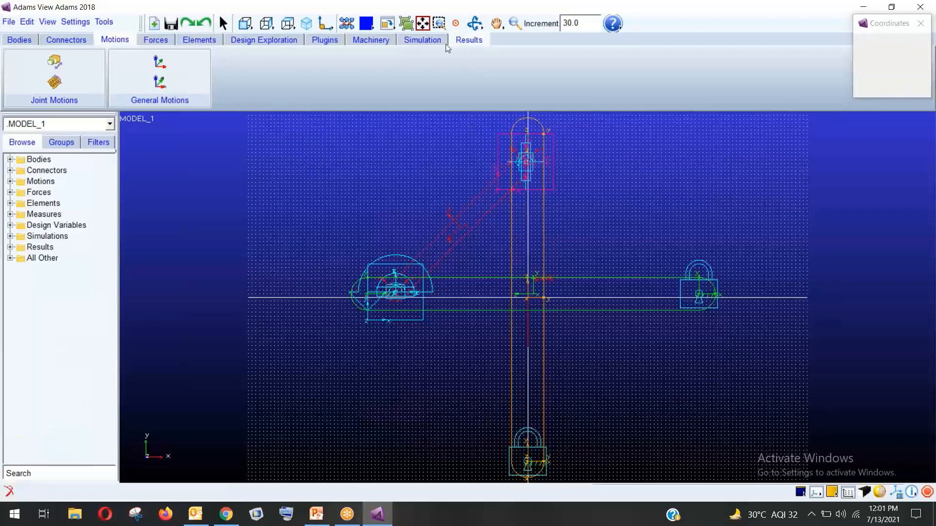
left_click(422, 43)
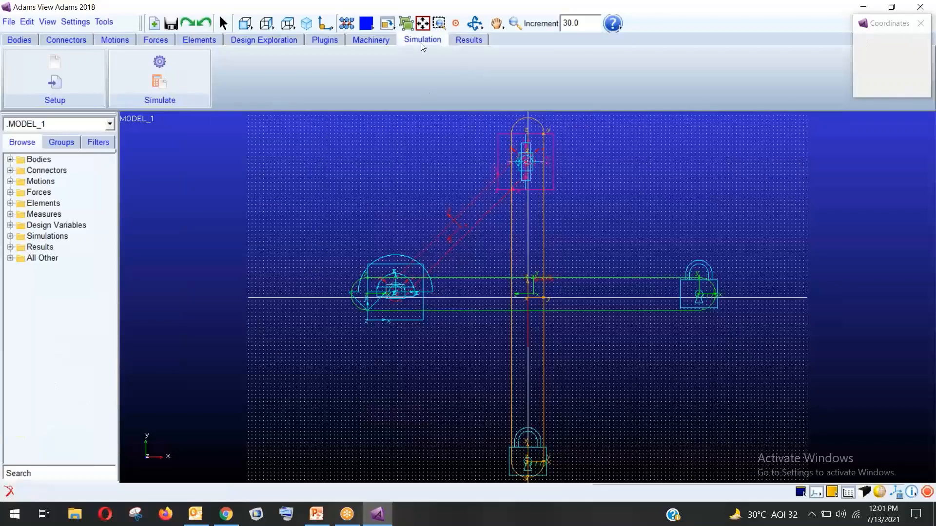
In Simulation Control, switch to step size and set 0.01 step size with 10-second end time
left_click(178, 64)
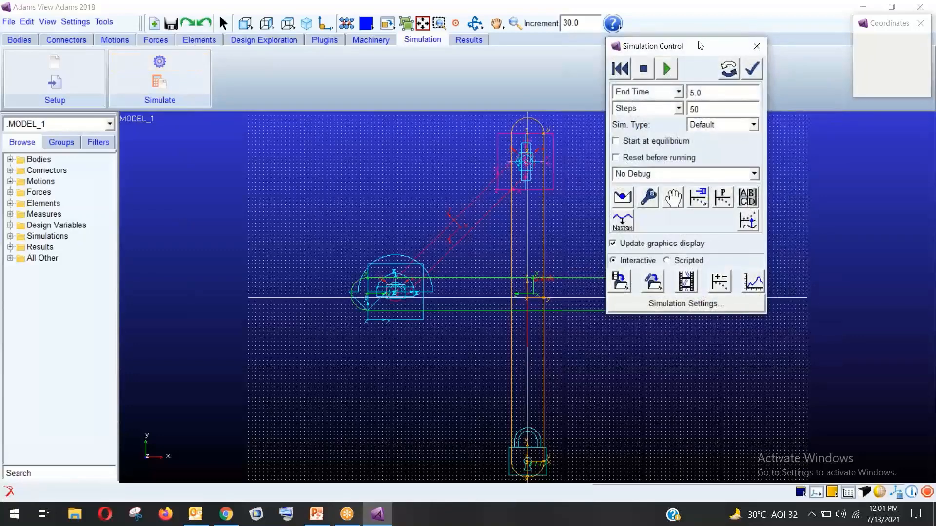
left_click_drag(697, 45, 266, 81)
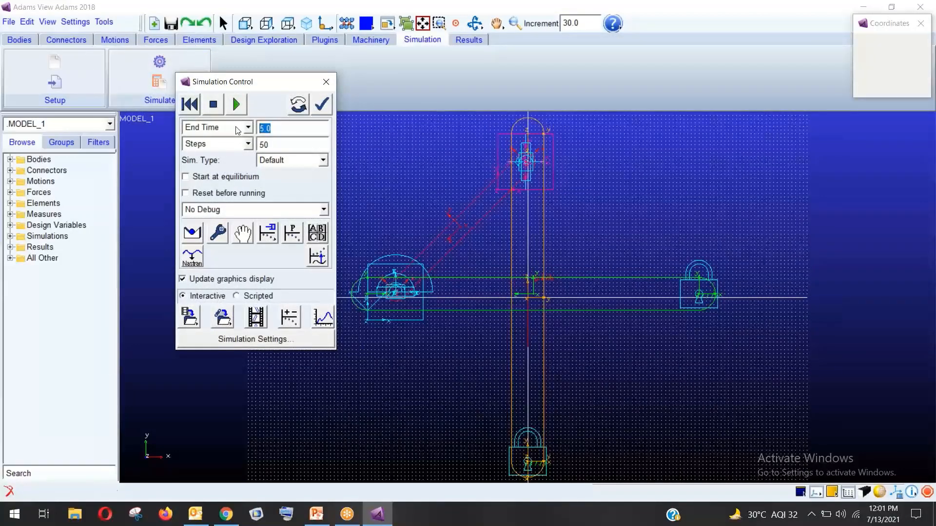
left_click(230, 143)
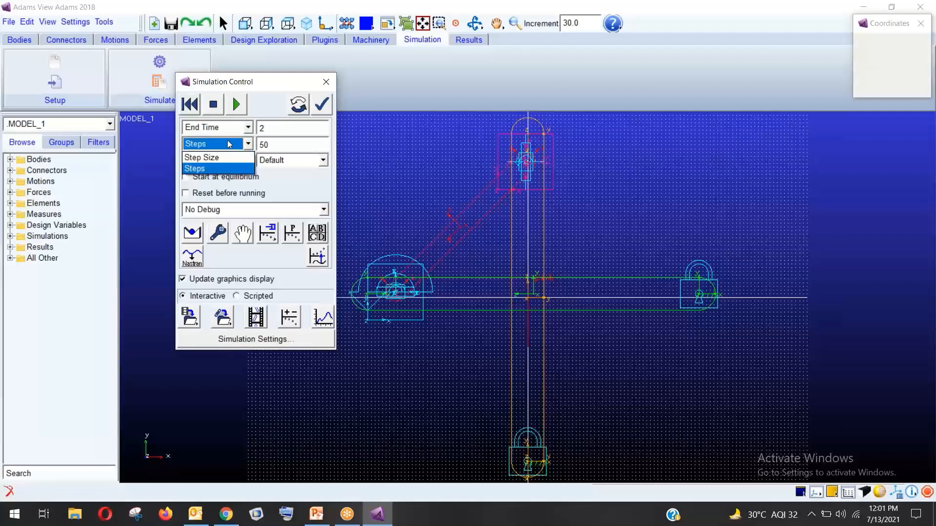
left_click(227, 155)
left_click(266, 145)
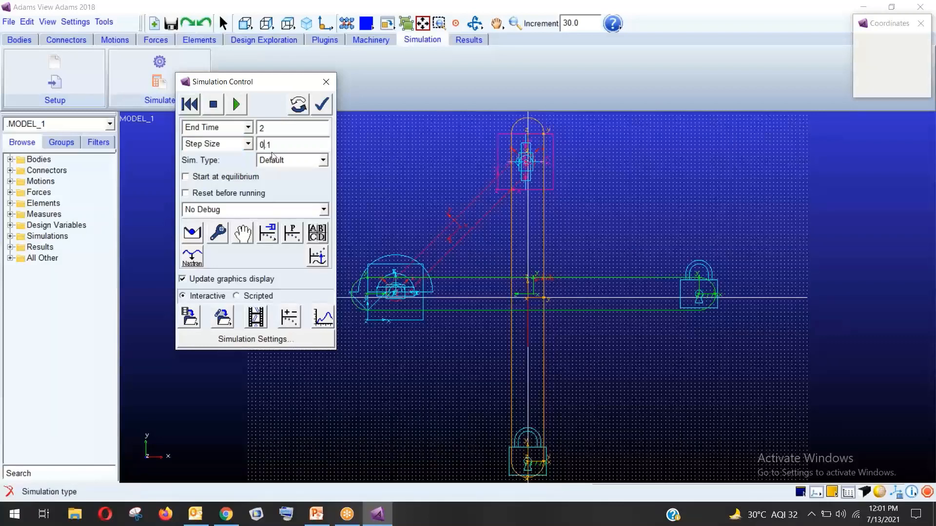
type("0")
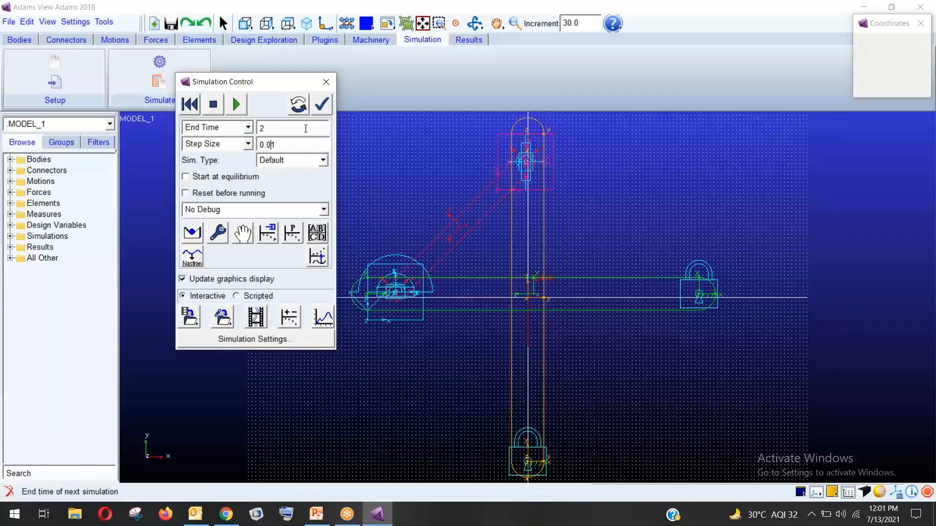
left_click(237, 105)
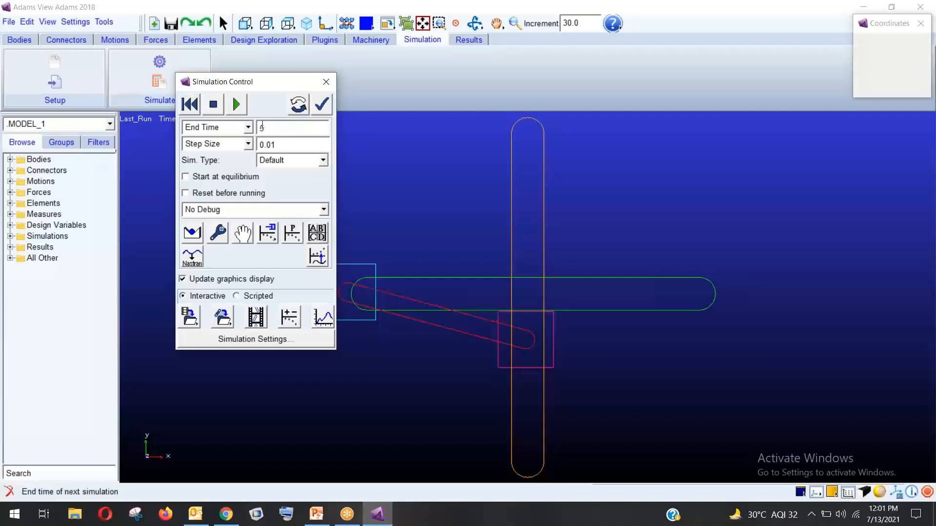
type("10")
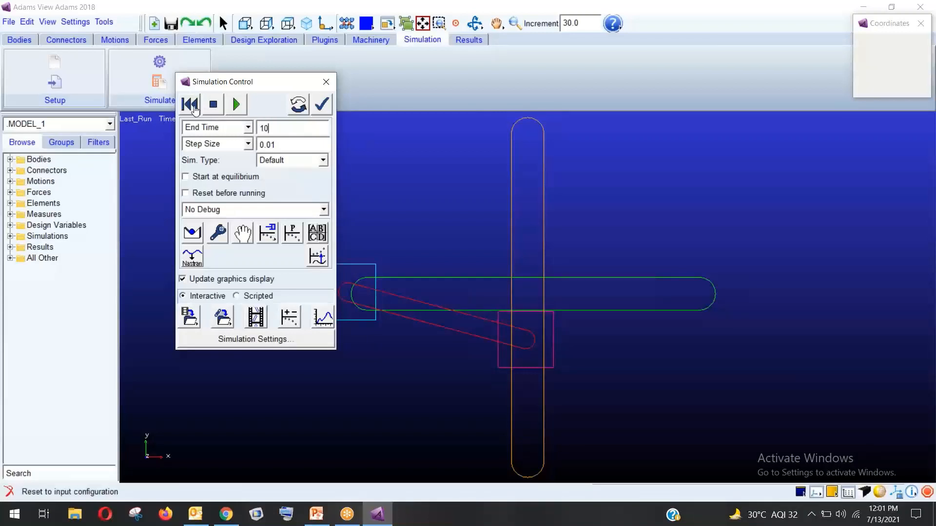
left_click(190, 104)
Run the 10-second simulation, then reset the model and close the simulation controls
left_click(237, 104)
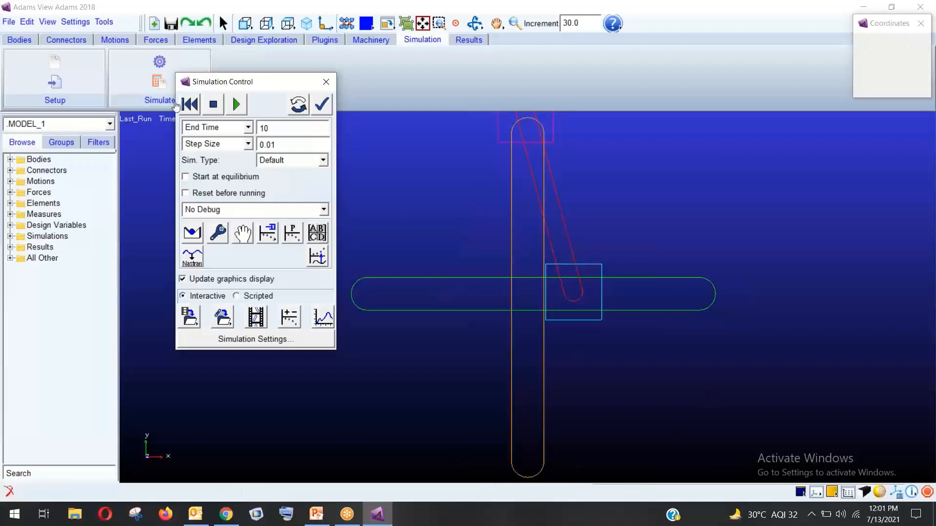
left_click(190, 104)
left_click(326, 81)
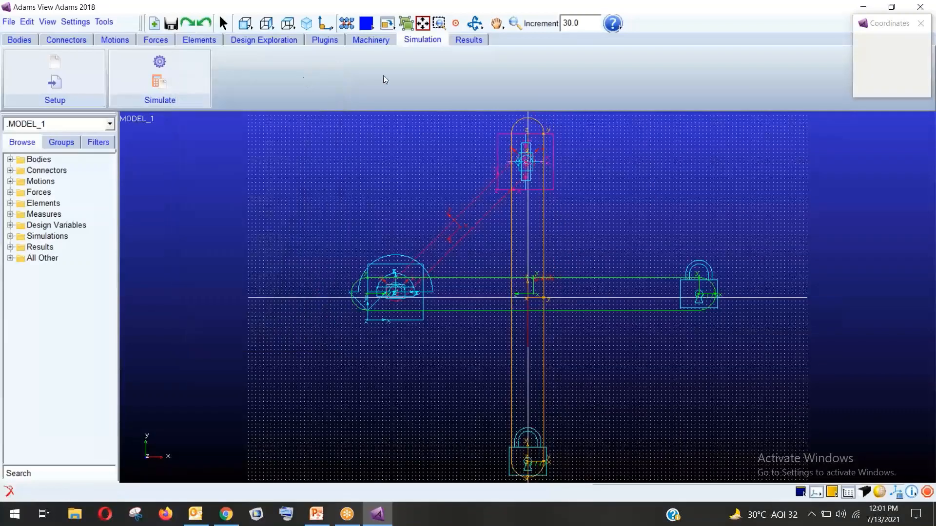
left_click(470, 40)
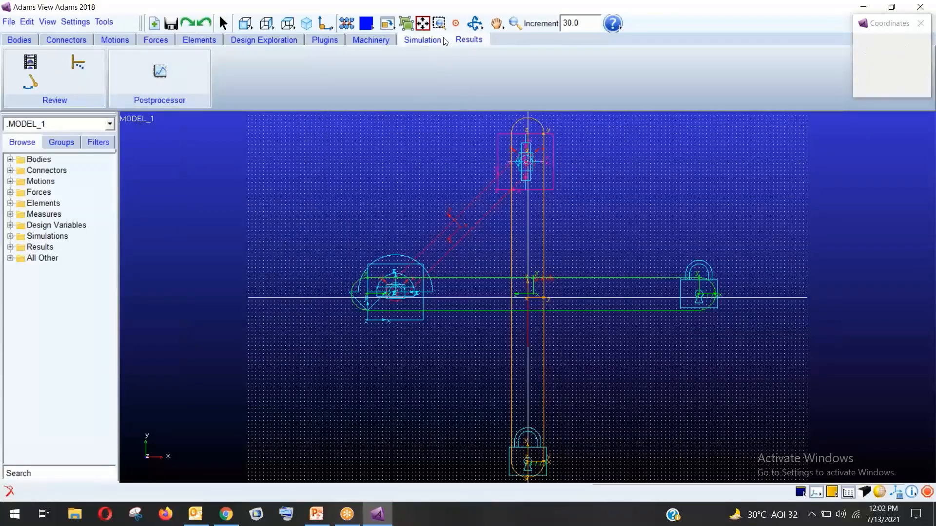
left_click(263, 39)
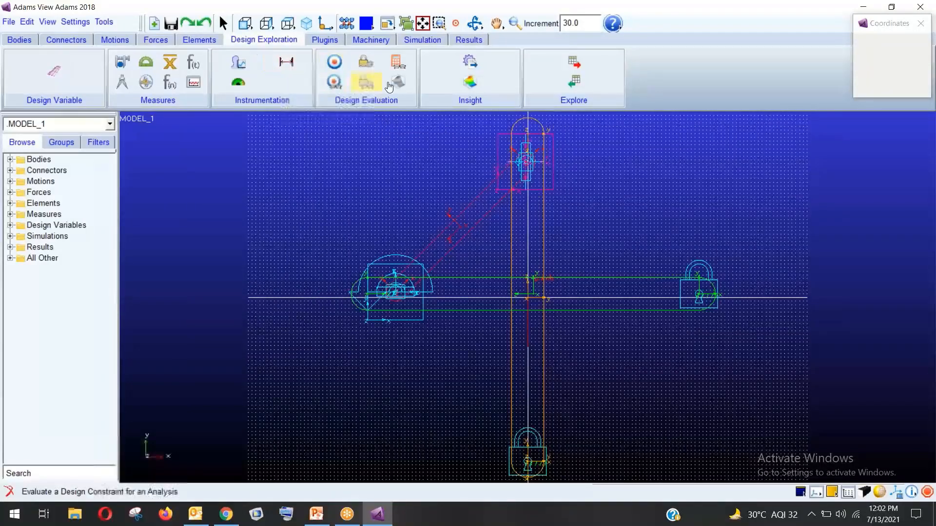
Launch Adams PostProcessor from the Results tab to examine the simulation results
left_click(199, 39)
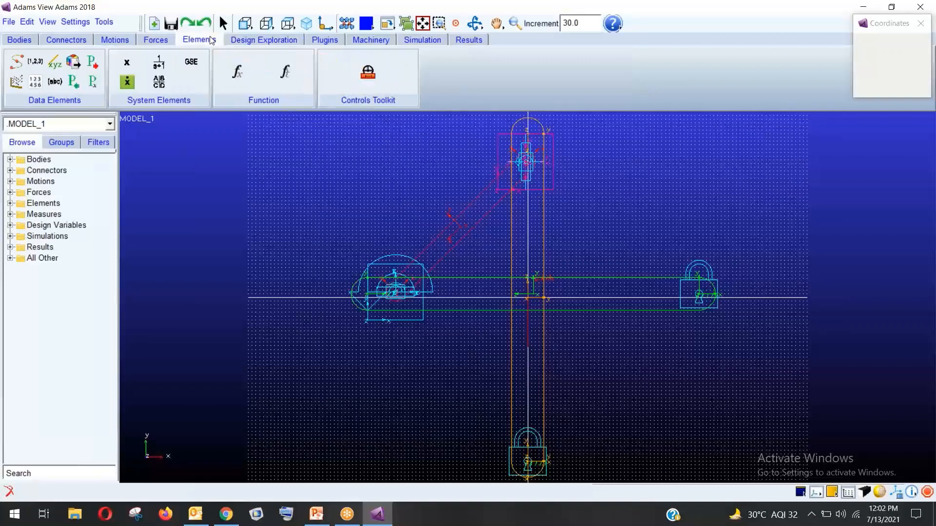
left_click(148, 42)
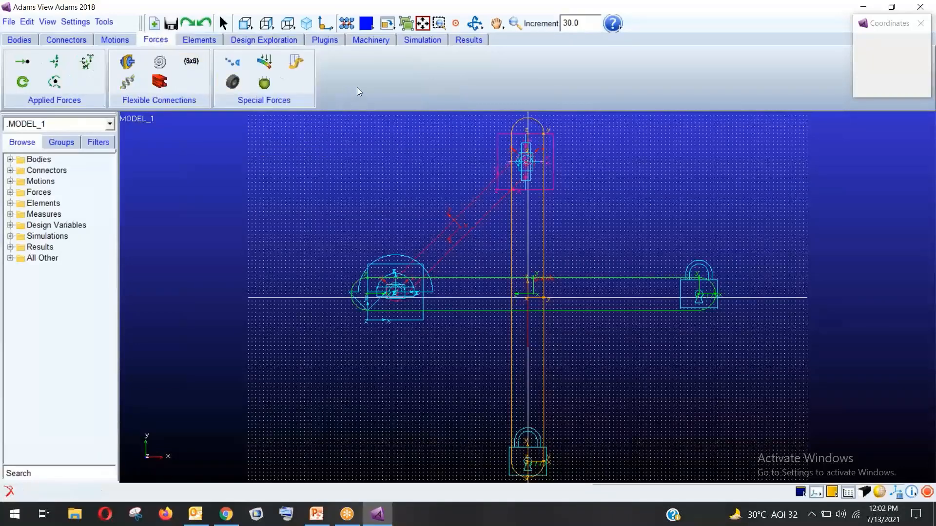
left_click(368, 41)
left_click(337, 40)
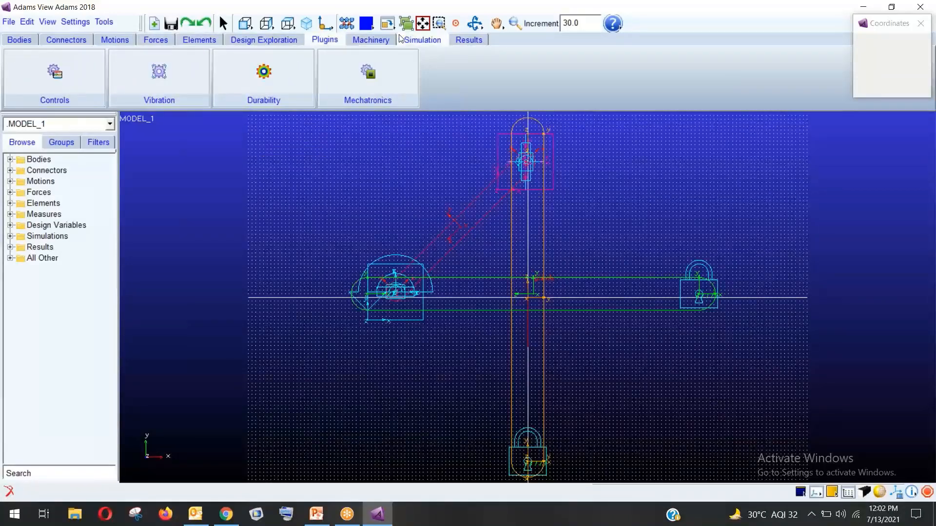
left_click(419, 40)
left_click(461, 43)
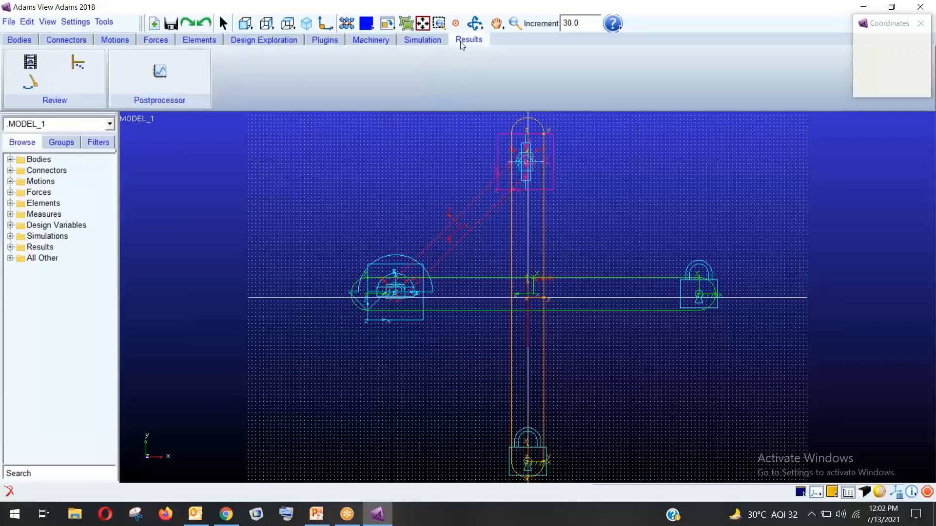
left_click(146, 76)
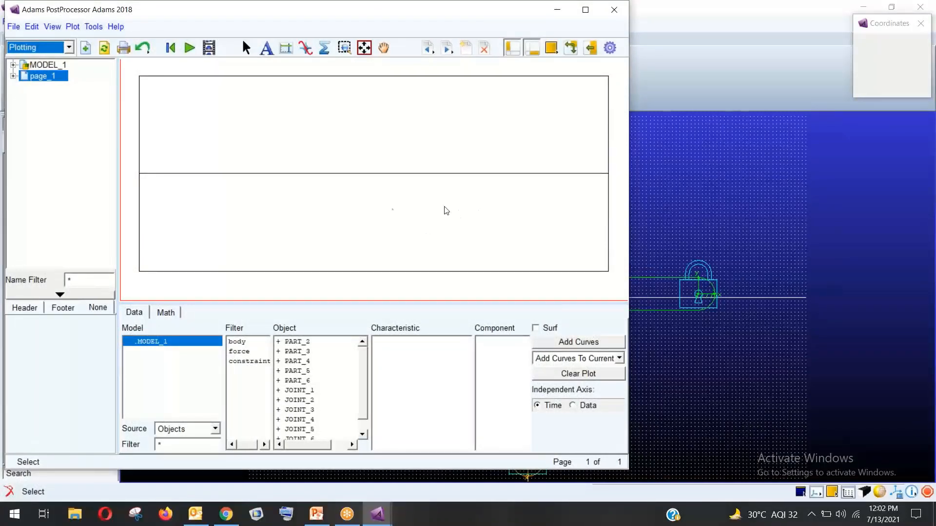
Keep Objects as the data source and choose the 3 Views page layout
left_click(220, 432)
left_click(217, 432)
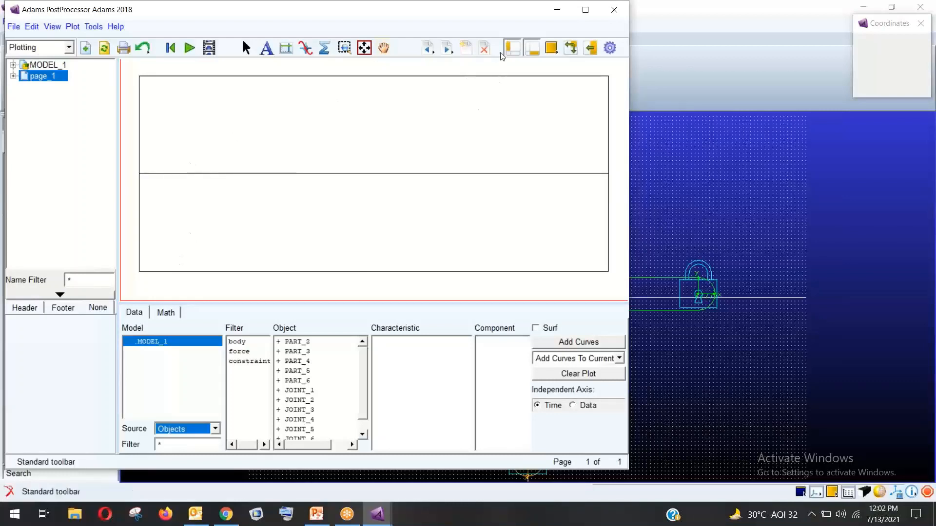
left_click(552, 48)
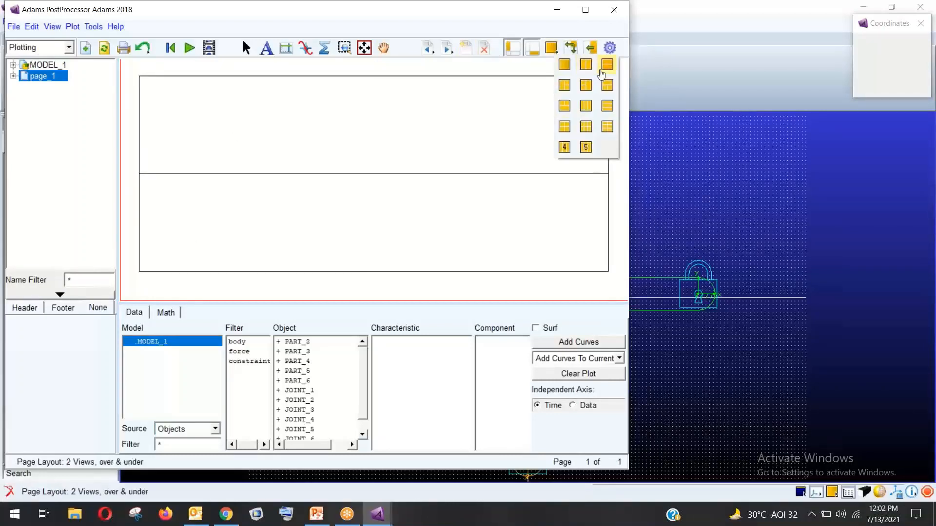
left_click(586, 85)
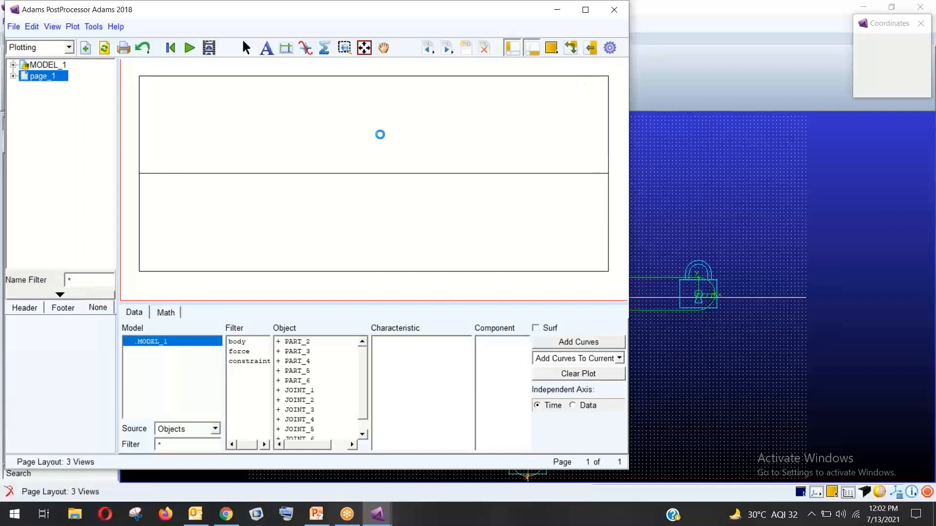
Maximize the PostProcessor window and load the Last_Run animation into the right-hand view
left_click(586, 10)
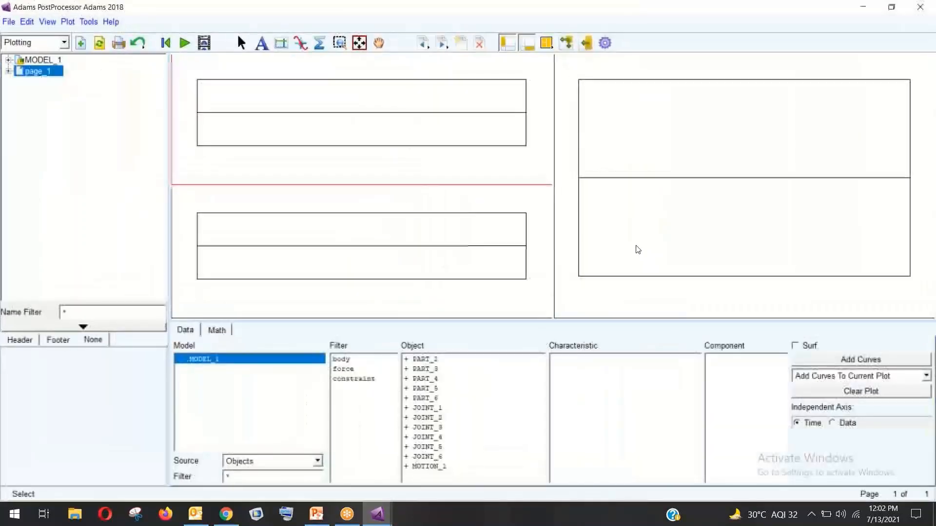
right_click(739, 146)
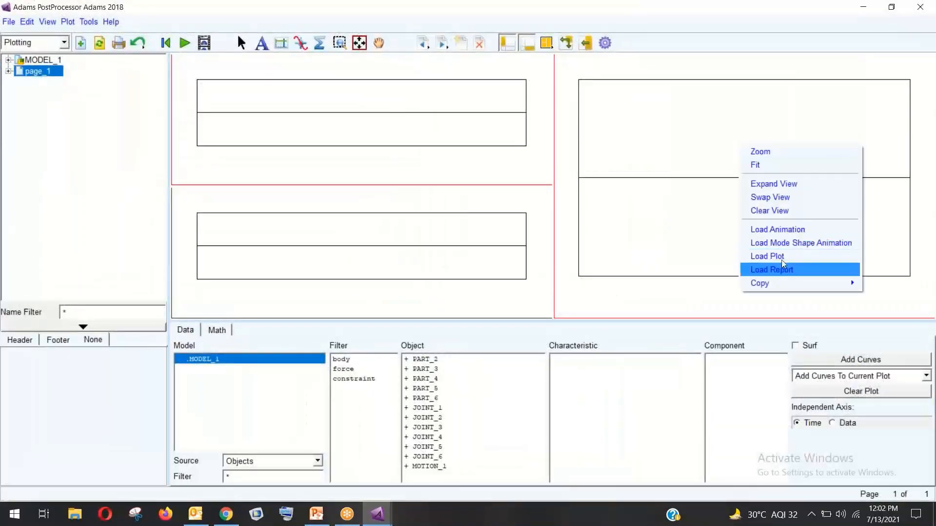
left_click(780, 229)
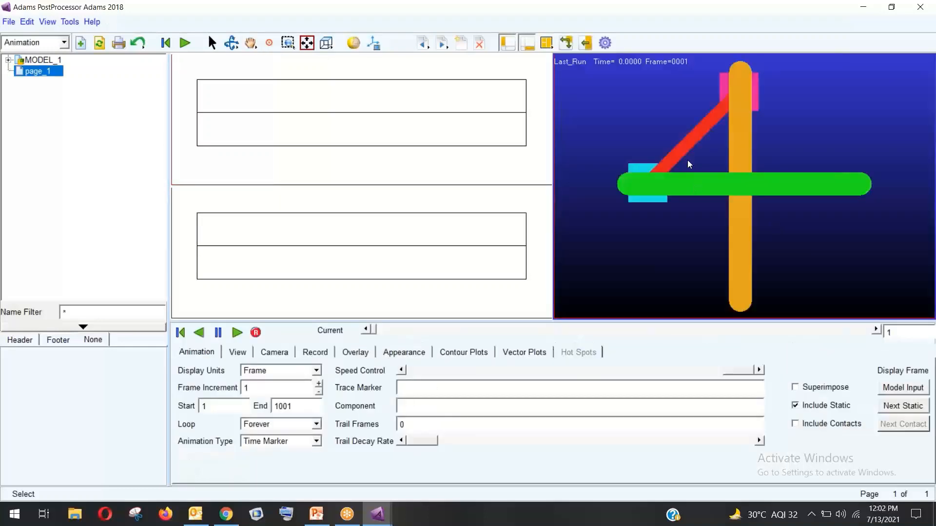
right_click(350, 115)
left_click(366, 90)
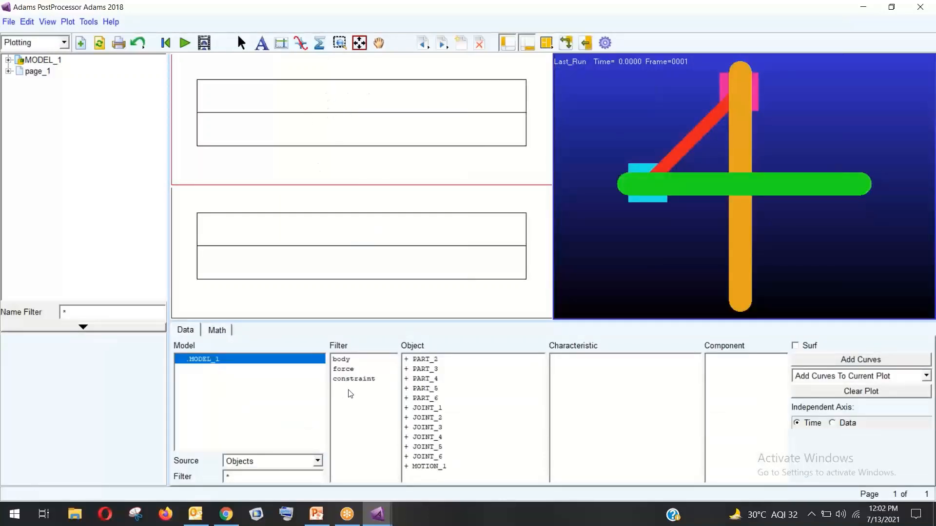
Plot PART_3's CM_Position magnitude, Z, Y and X curves in the top view
left_click(346, 360)
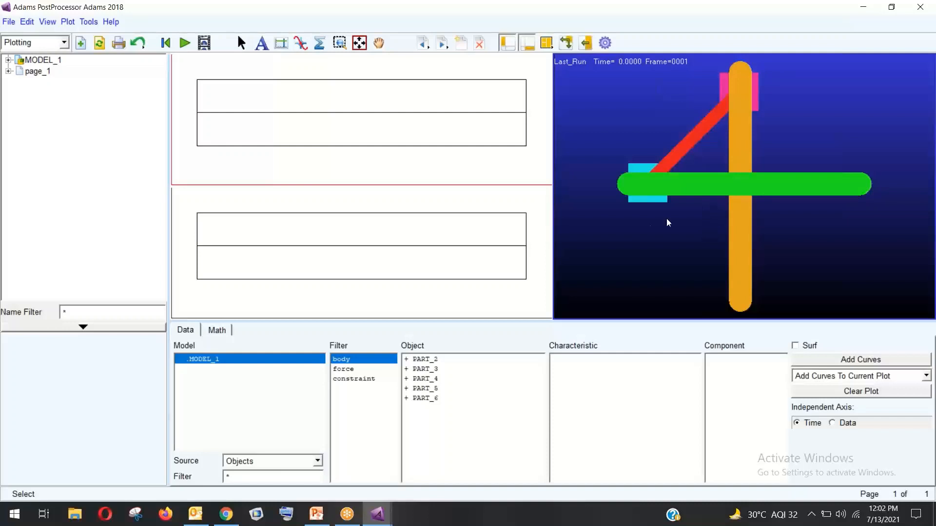
left_click(444, 370)
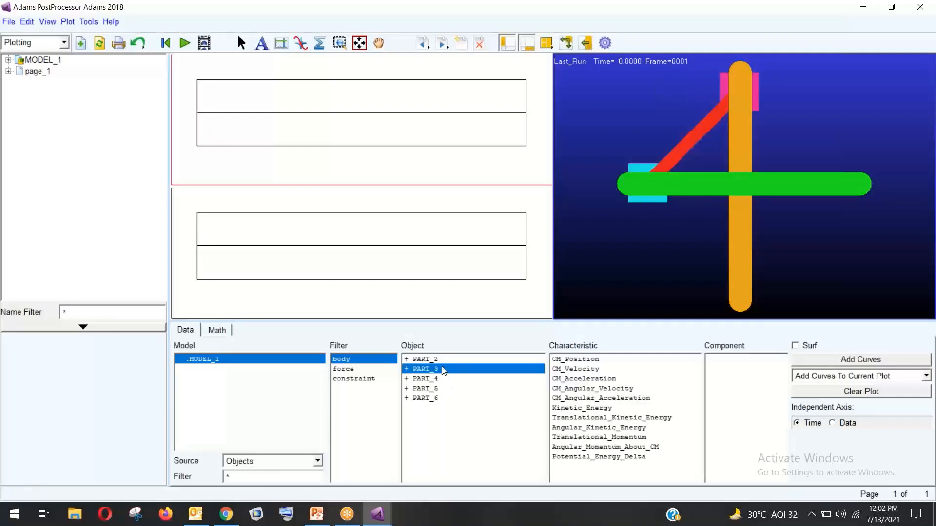
left_click(591, 359)
left_click(721, 392)
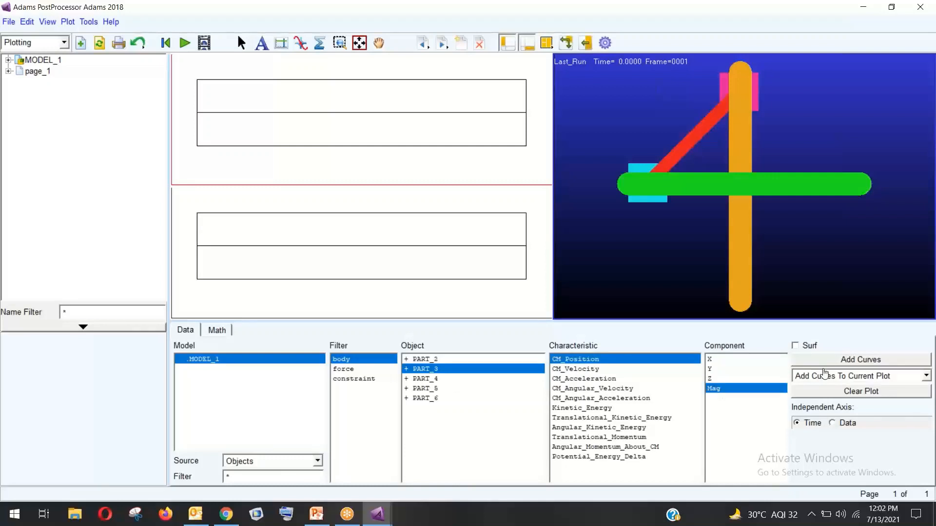
left_click(828, 360)
left_click(750, 378)
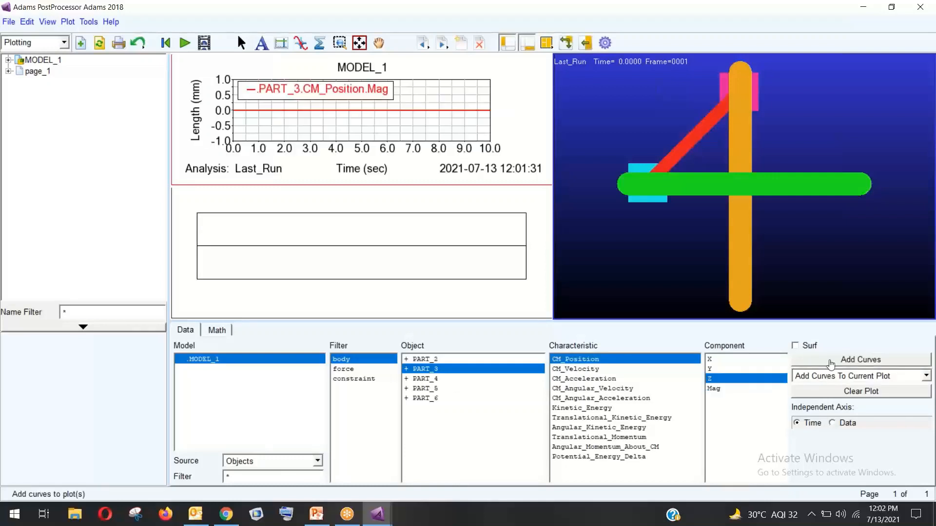
left_click(829, 360)
left_click(736, 369)
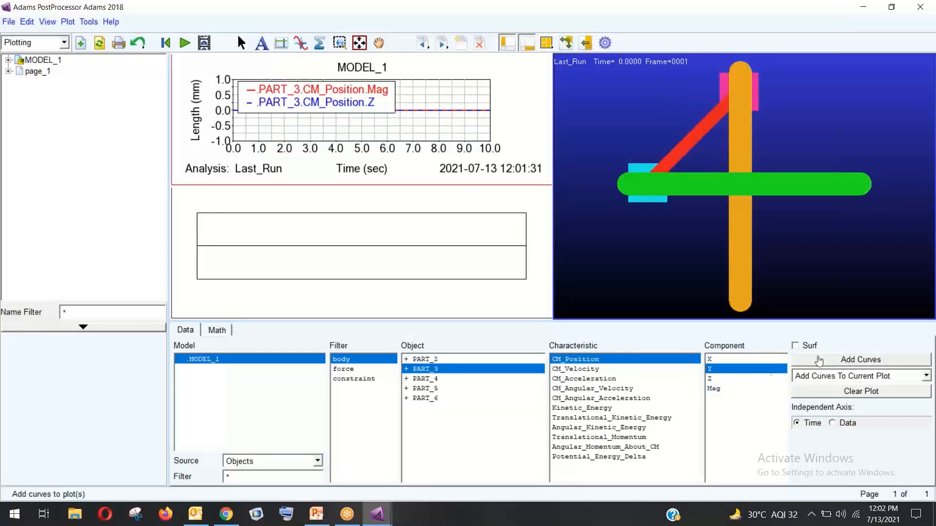
left_click(804, 359)
left_click(734, 359)
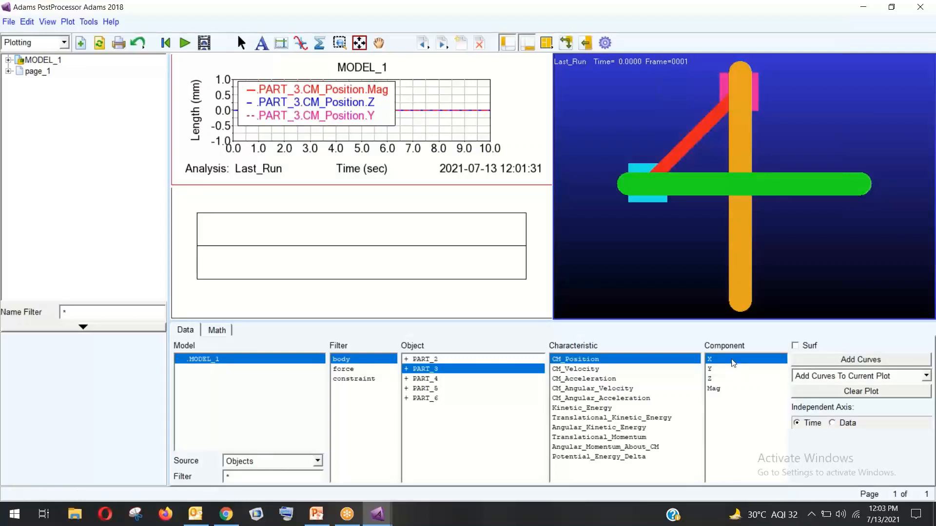
left_click(818, 359)
Clear the top plot and plot PART_4's CM position magnitude instead
left_click(837, 393)
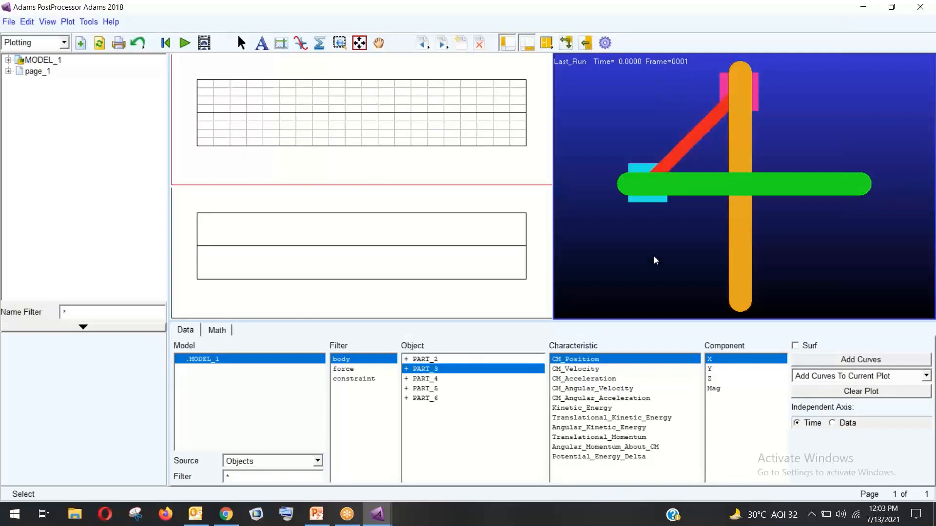
left_click(456, 380)
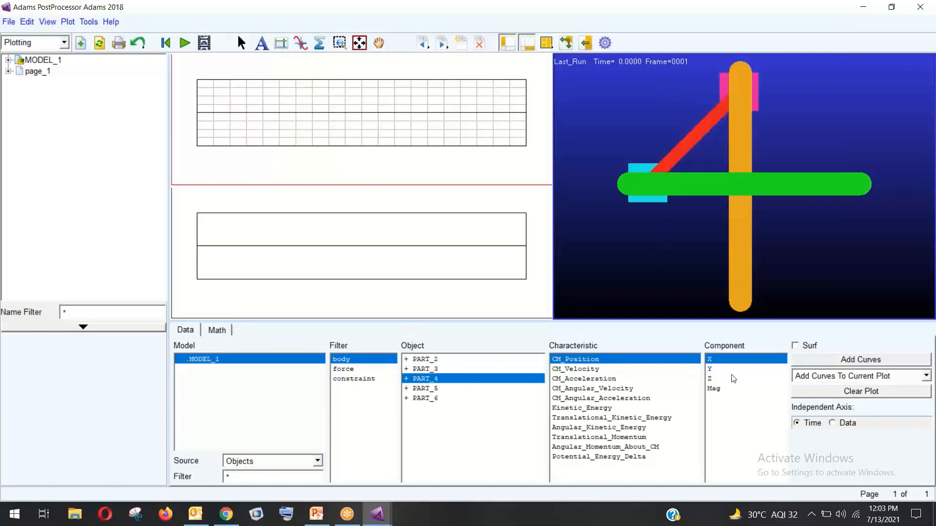
left_click(724, 388)
left_click(831, 363)
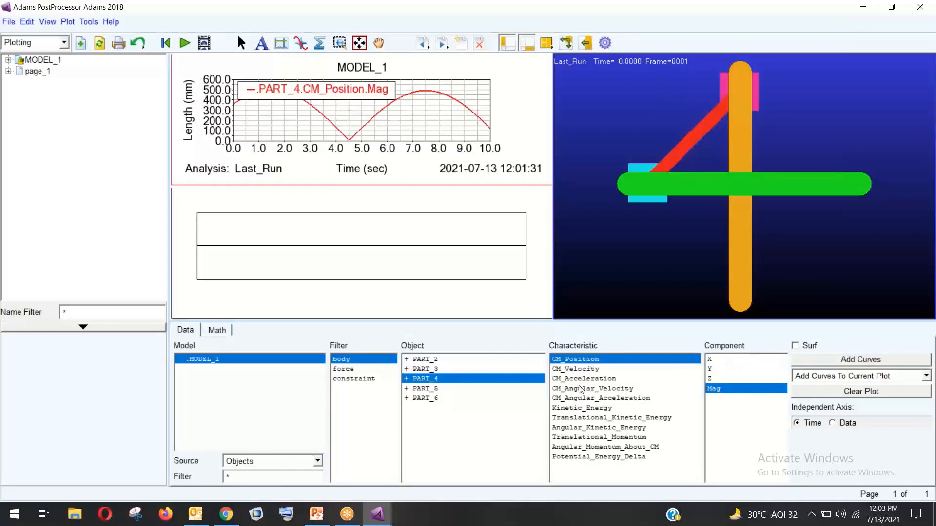
Plot PART_5's CM position magnitude in the lower view, then switch to Animation mode
right_click(397, 255)
left_click(356, 231)
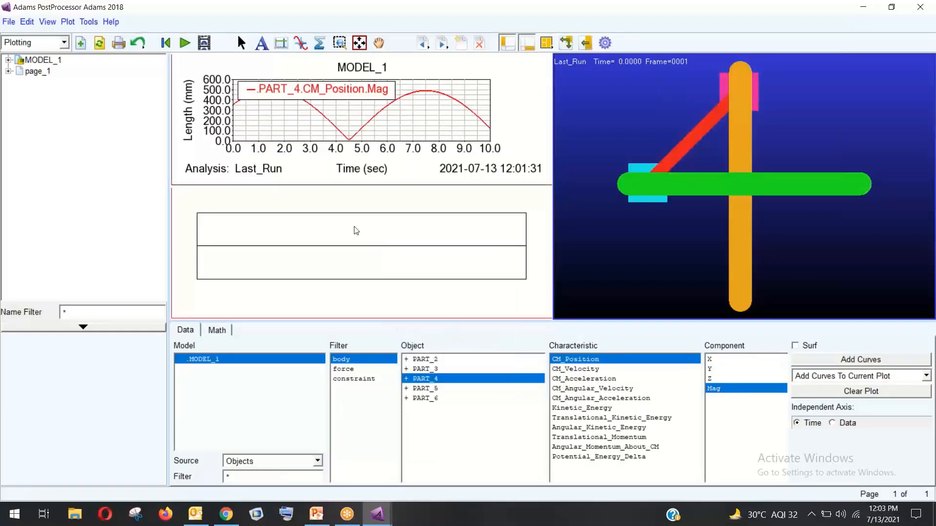
left_click(456, 389)
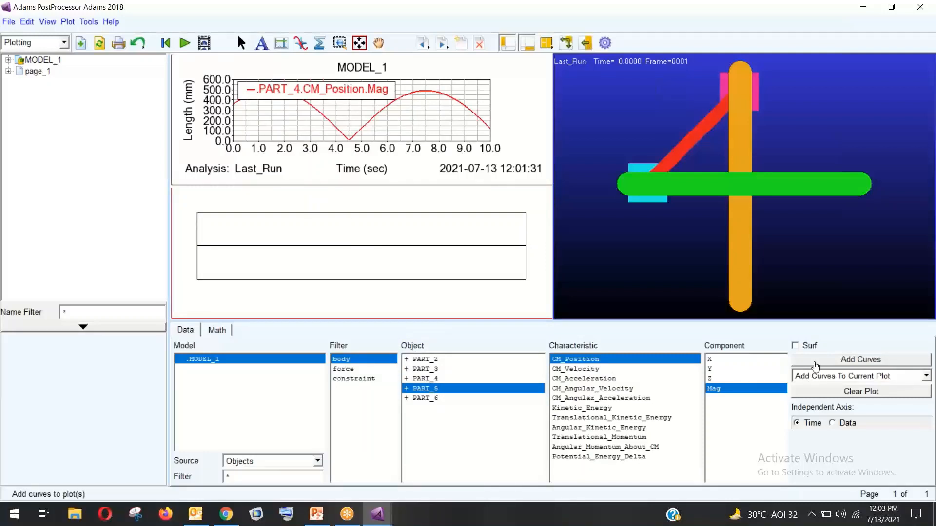
left_click(815, 365)
left_click(631, 197)
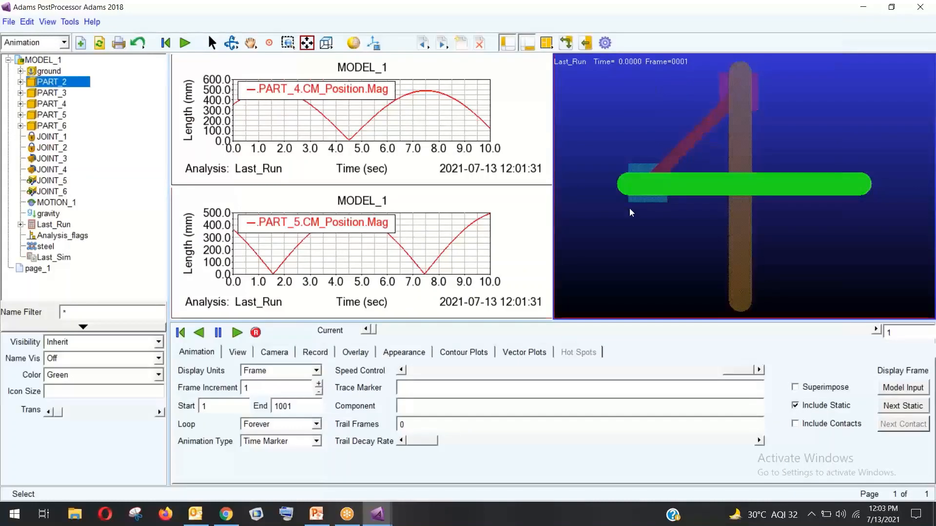
Play the animation, reset it to frame 1, and minimize PostProcessor to return to Adams View
left_click(238, 333)
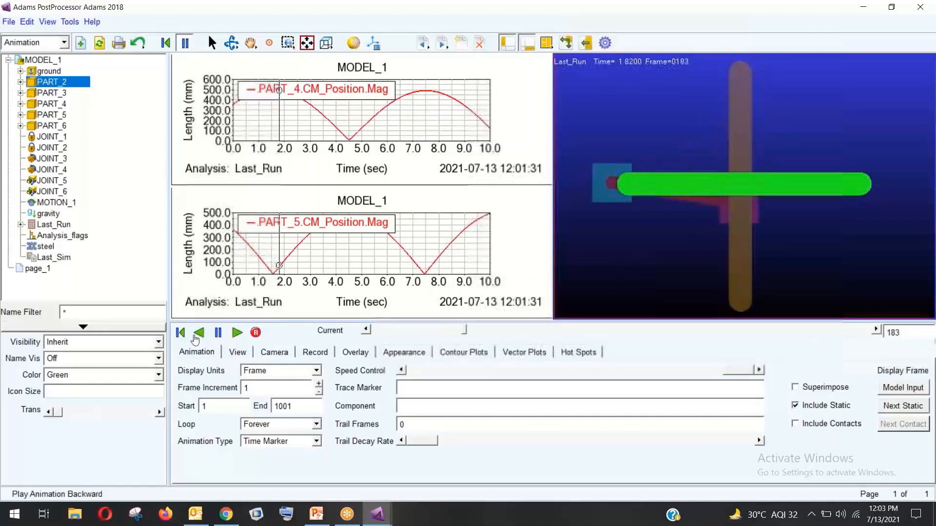
left_click(180, 332)
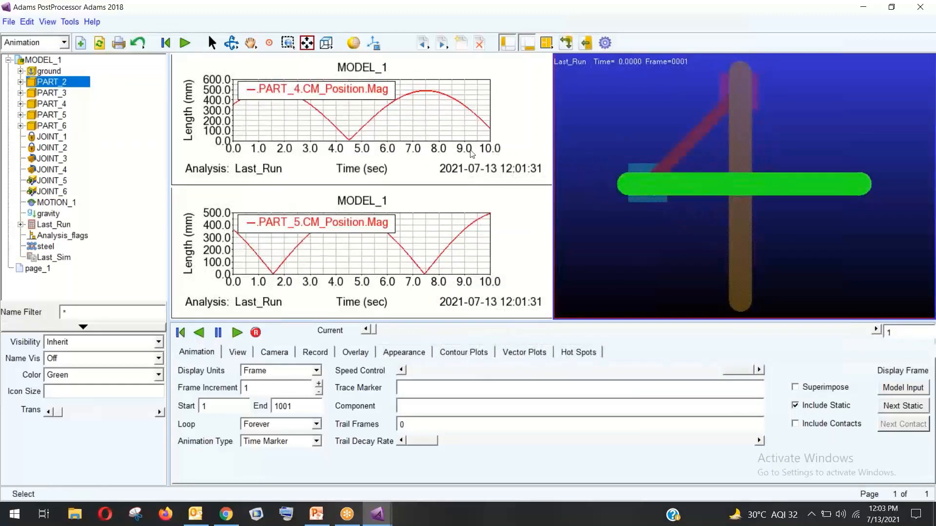
left_click(863, 9)
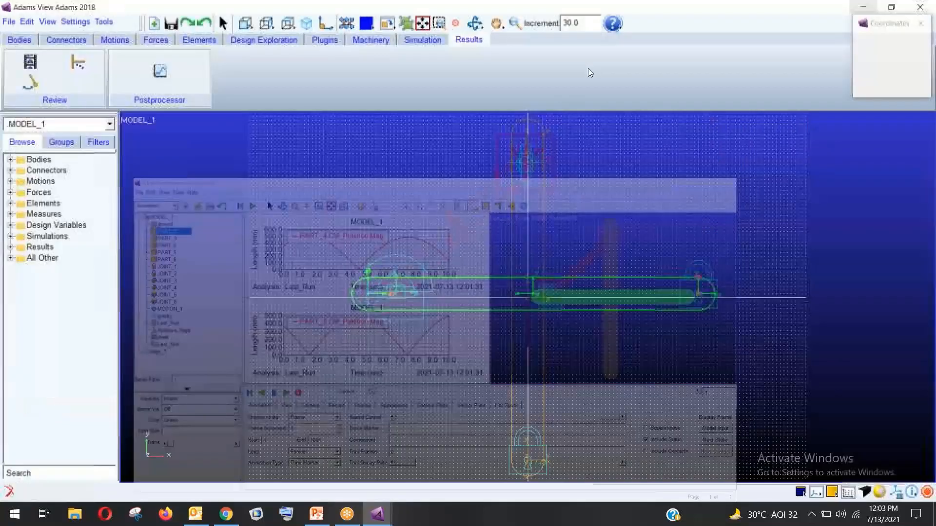
Open the animation controls and set the trace option to Trace Marker
left_click(920, 23)
left_click(416, 40)
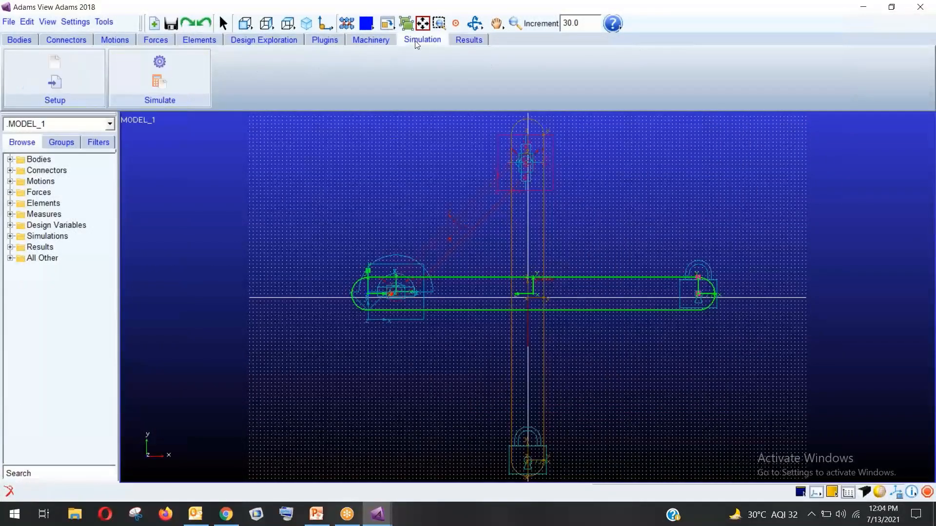
left_click(172, 73)
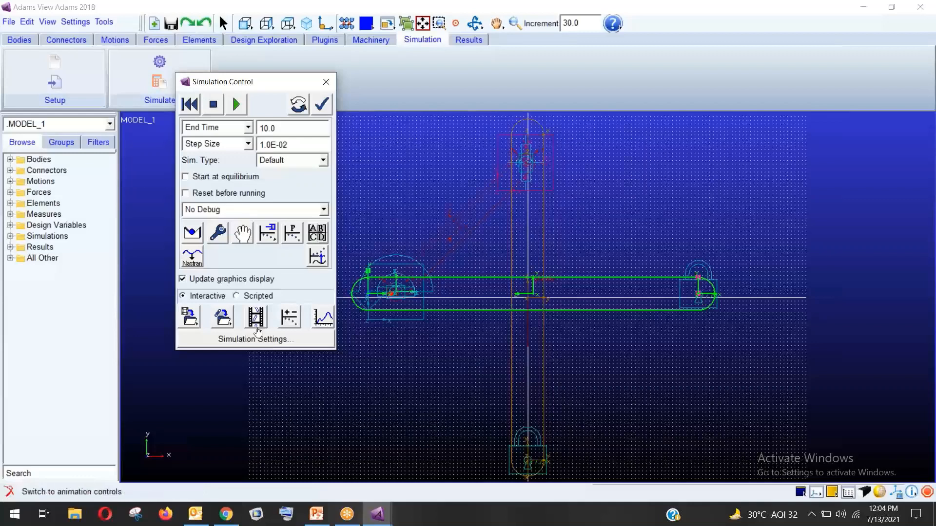
left_click(256, 317)
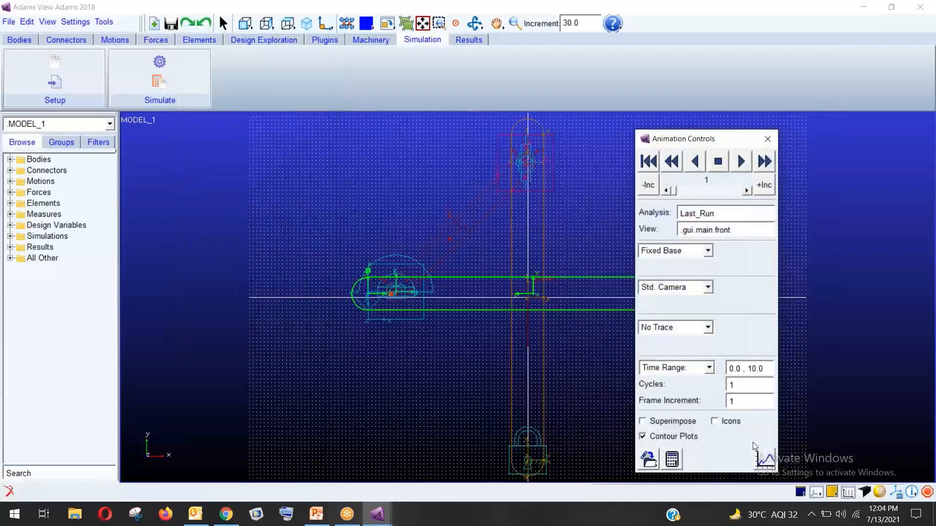
left_click(690, 329)
left_click(679, 353)
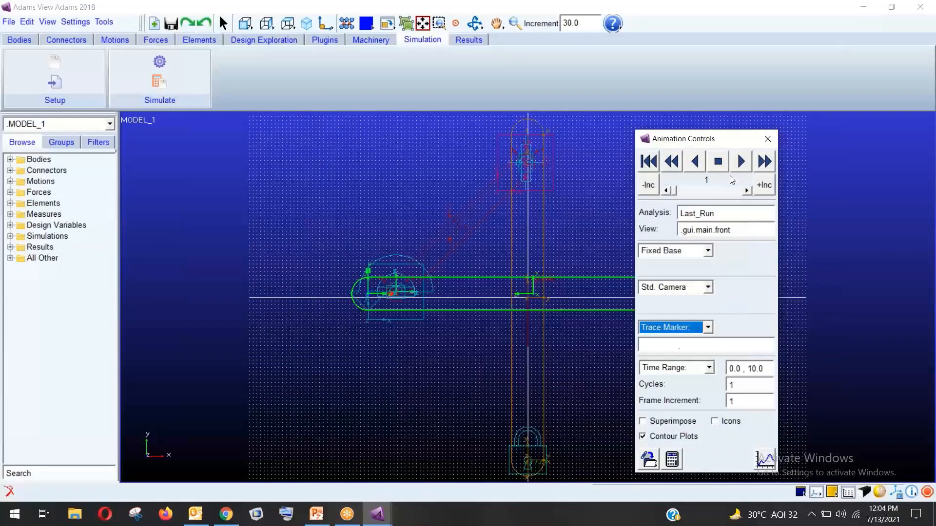
left_click_drag(726, 140, 229, 130)
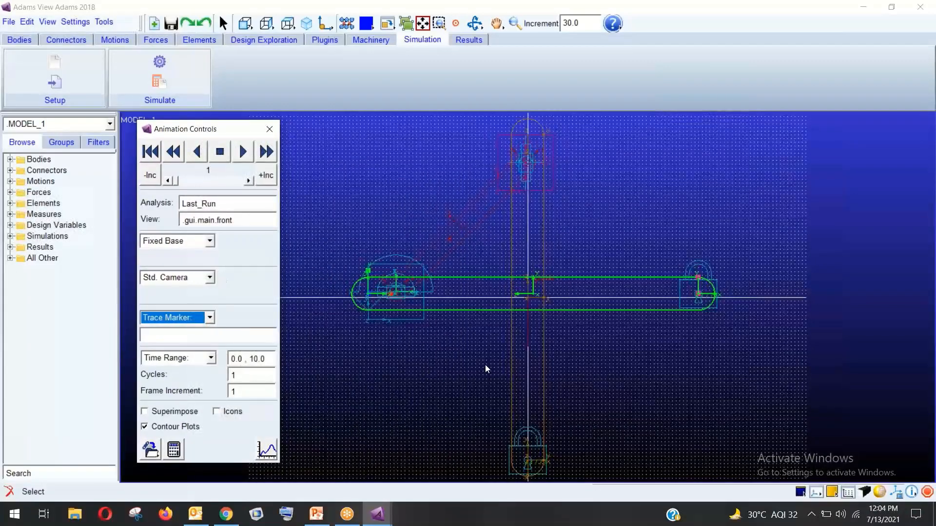
Pick PART_2's MARKER_1 as the traced marker and play the animation
right_click(177, 339)
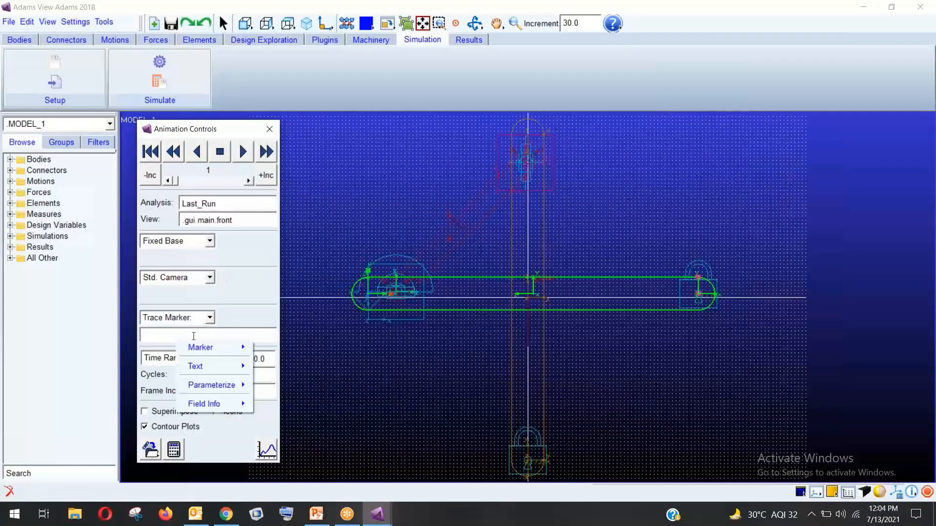
mouse_move(217, 349)
left_click(279, 359)
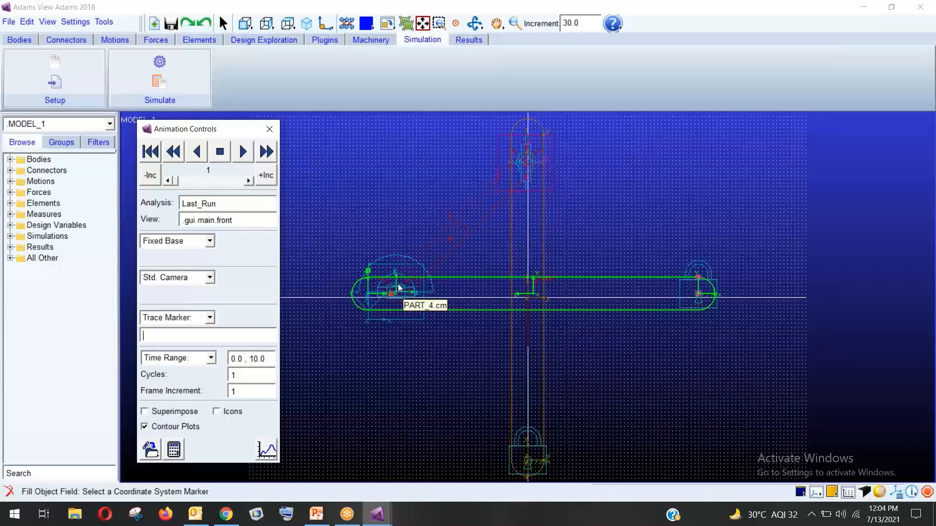
left_click(378, 316)
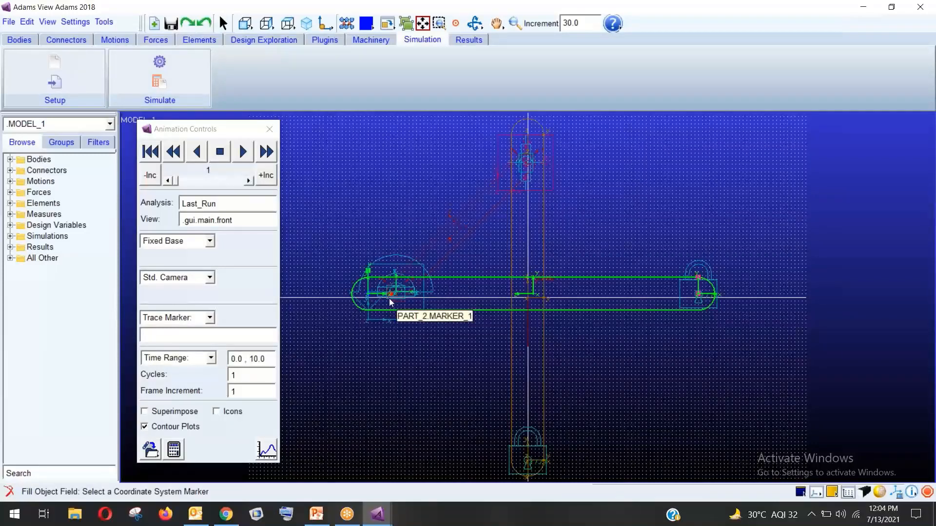
left_click(391, 302)
left_click(242, 157)
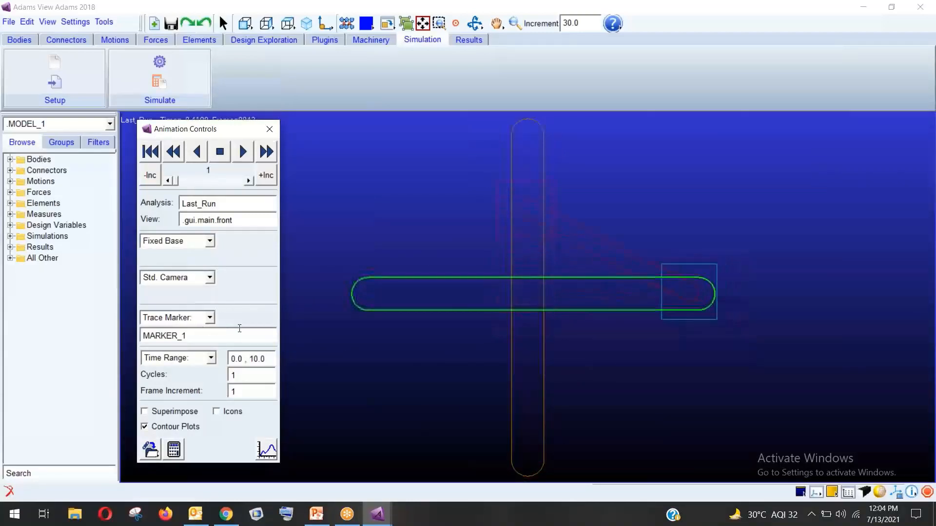
Replace the traced marker with MARKER_2, replay the animation, then close the animation controls
left_click(214, 319)
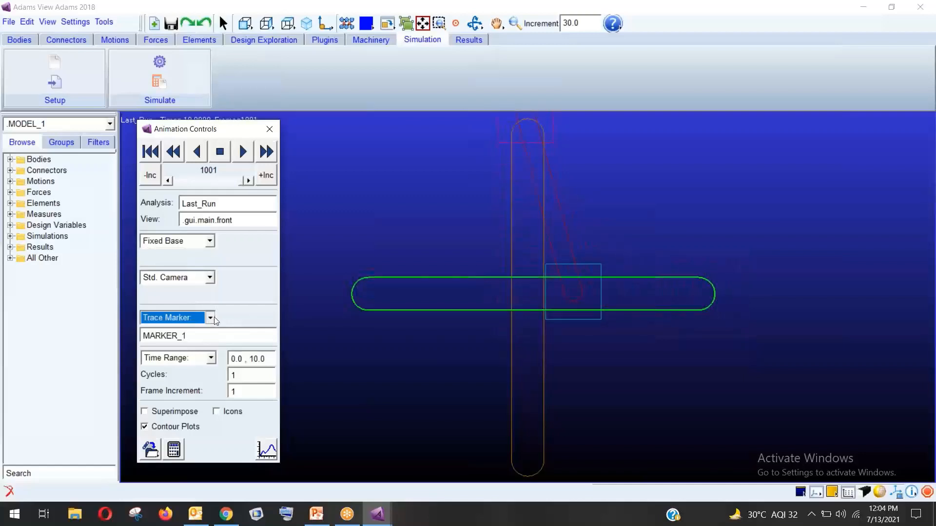
left_click(214, 319)
left_click(204, 341)
double_click(145, 335)
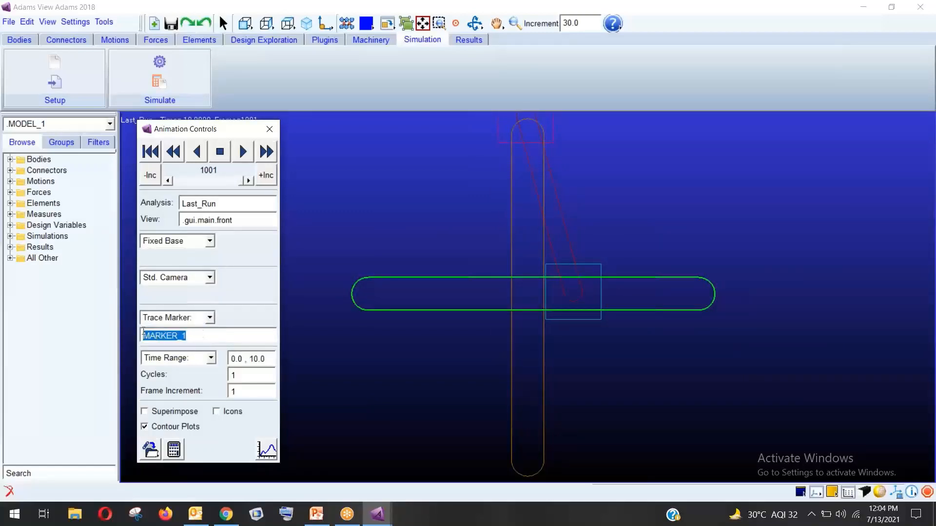
key("BackSpace")
right_click(174, 337)
mouse_move(192, 343)
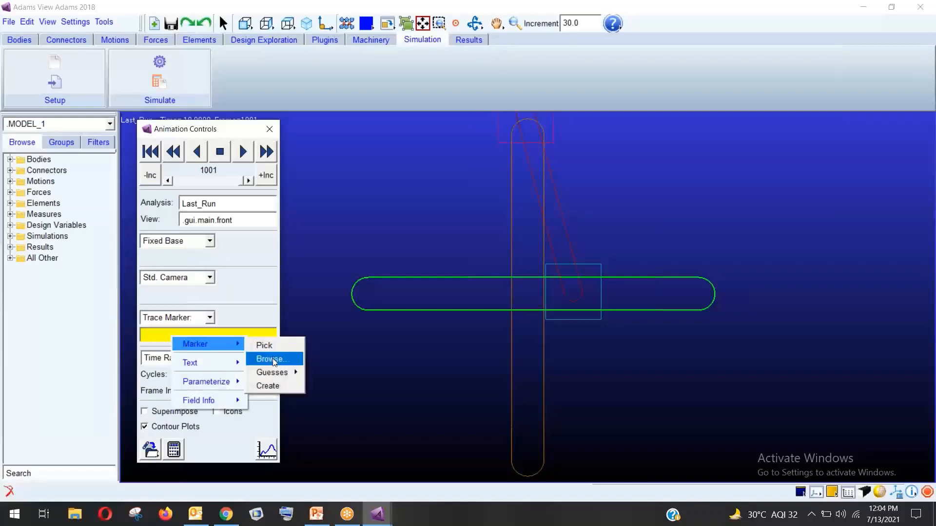
mouse_move(276, 375)
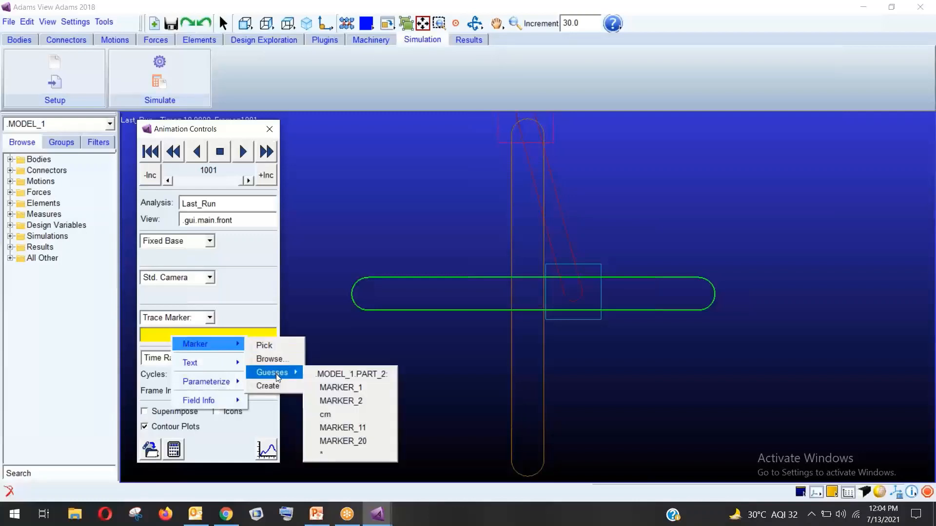
left_click(358, 406)
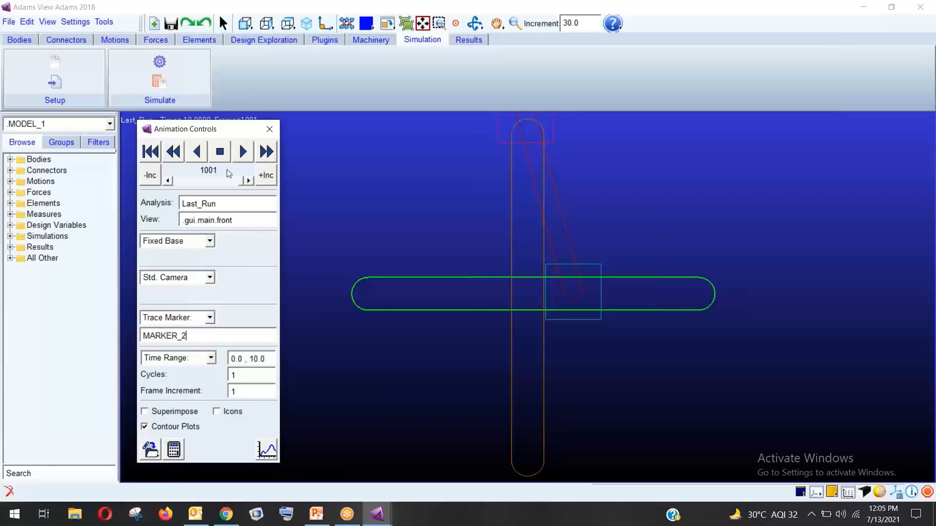
left_click(240, 154)
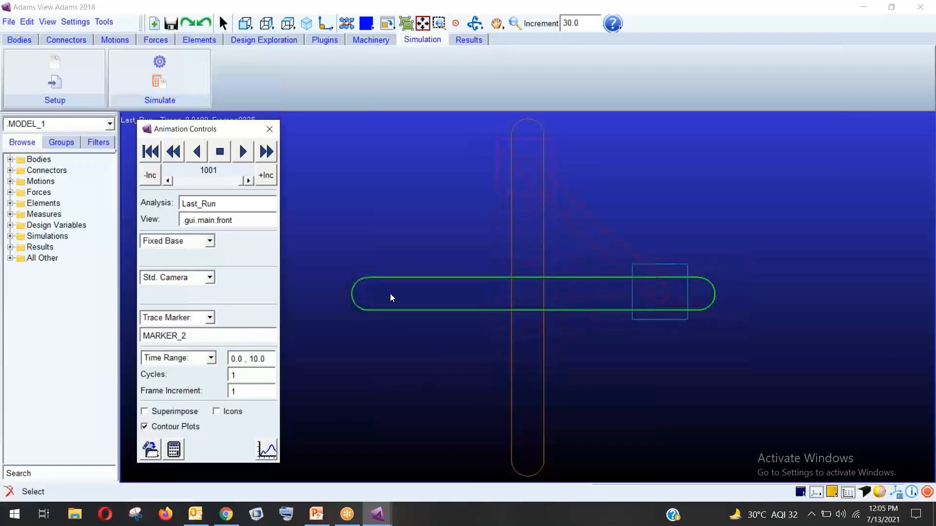
left_click(269, 129)
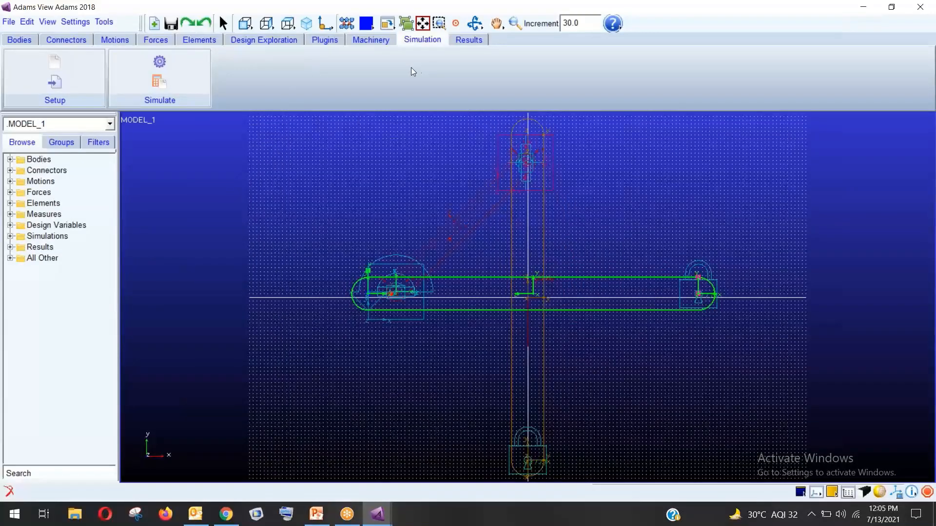
Start the RigidBody: Link tool with 40.0cm length, 4.0cm width and 2.0cm depth
left_click(20, 39)
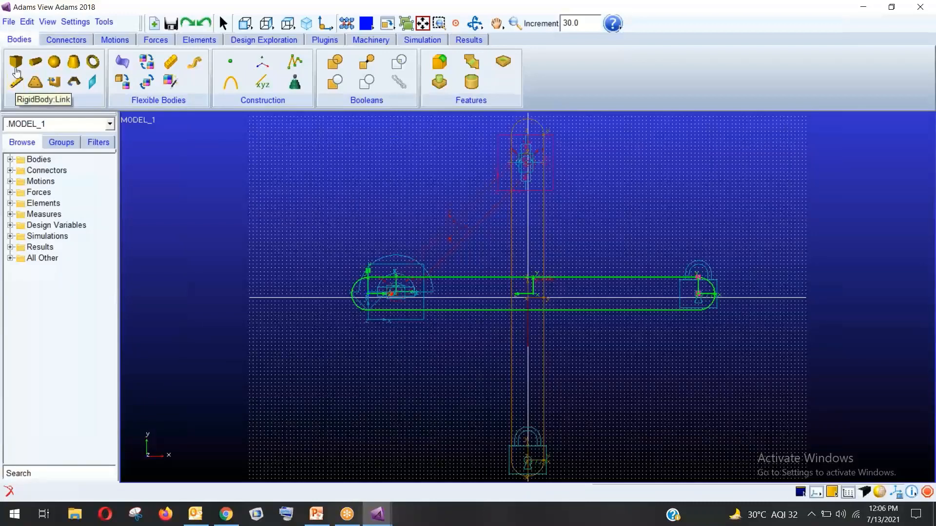
left_click(17, 85)
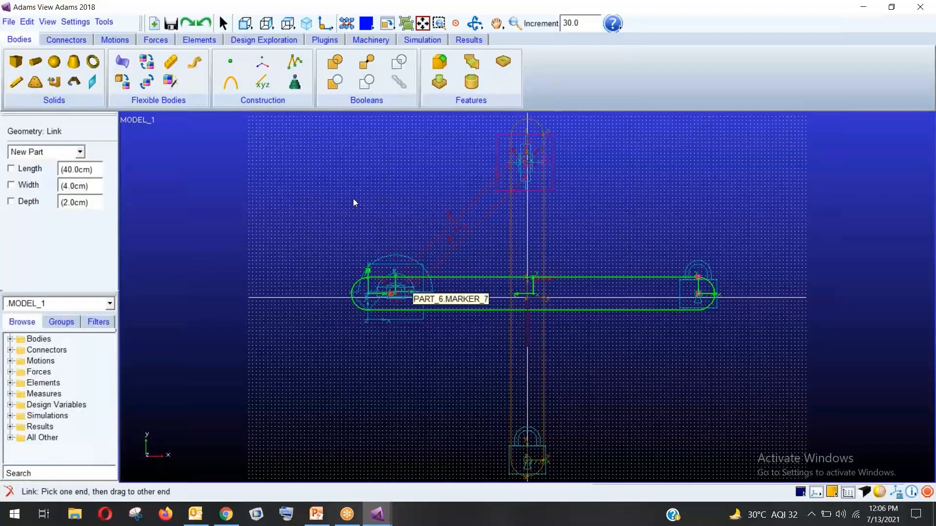